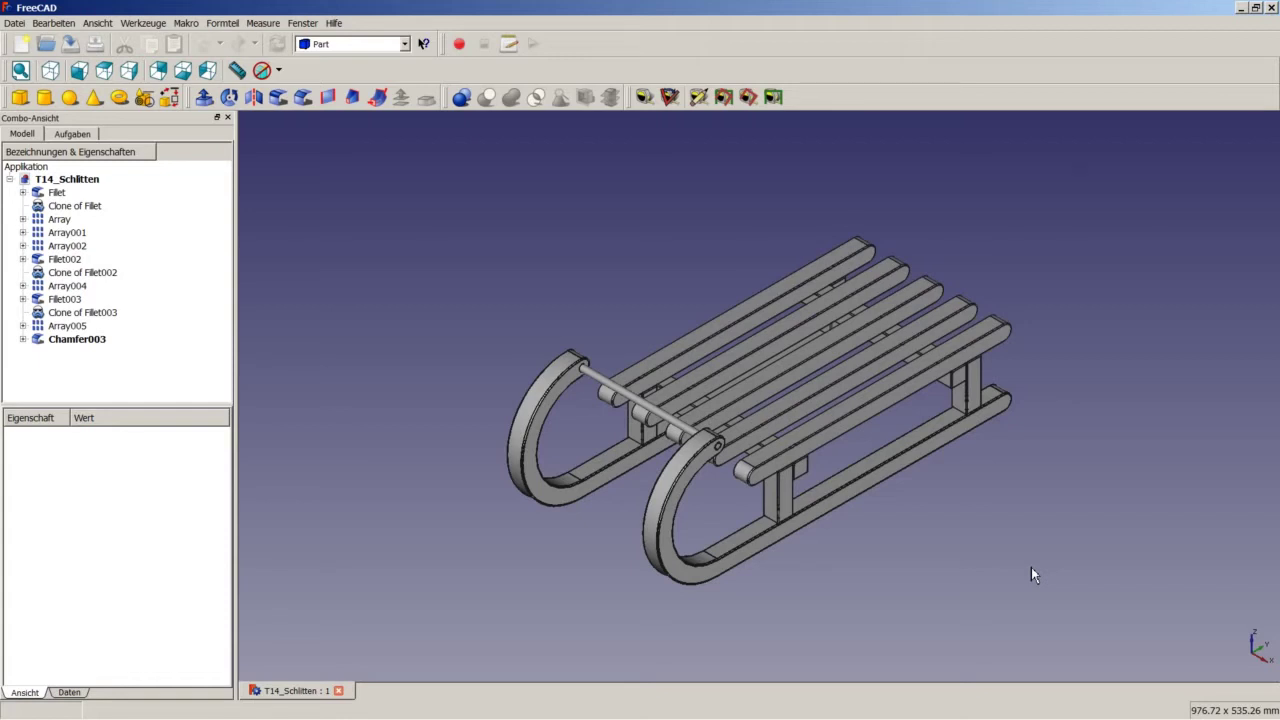
Step: Check the FreeCAD version information from the Help menu, then close it
click(334, 23)
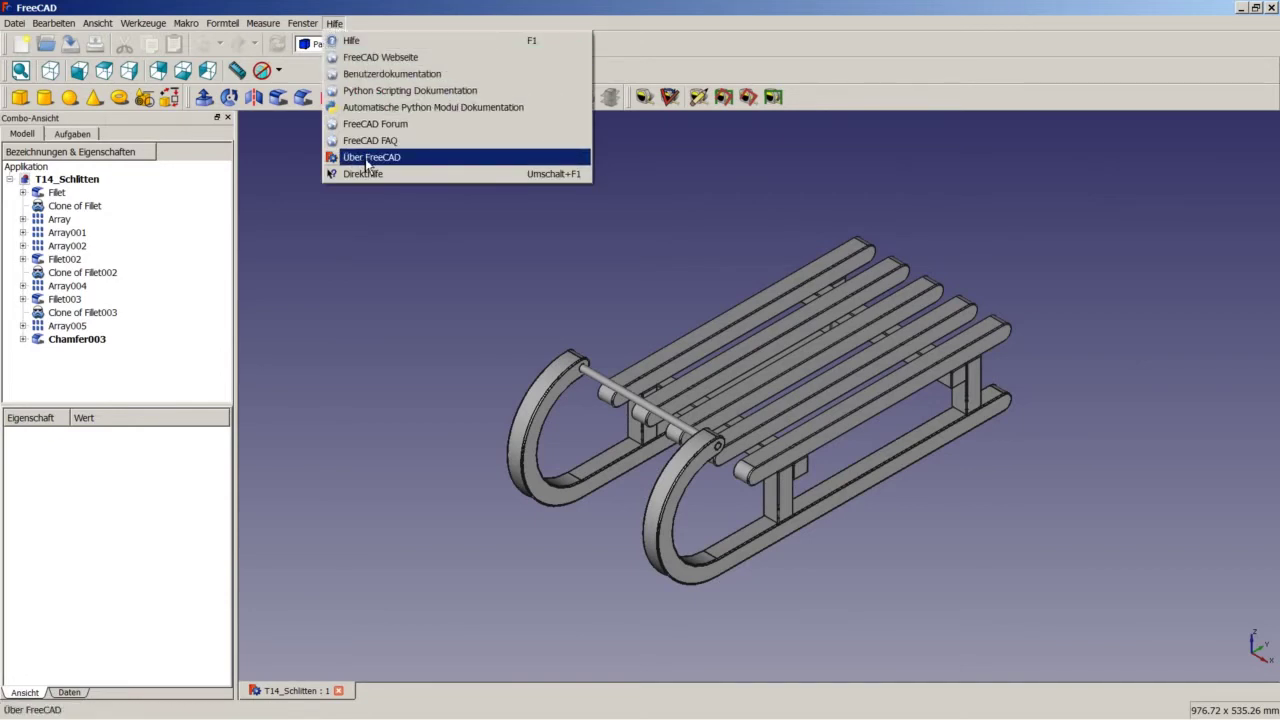
click(366, 158)
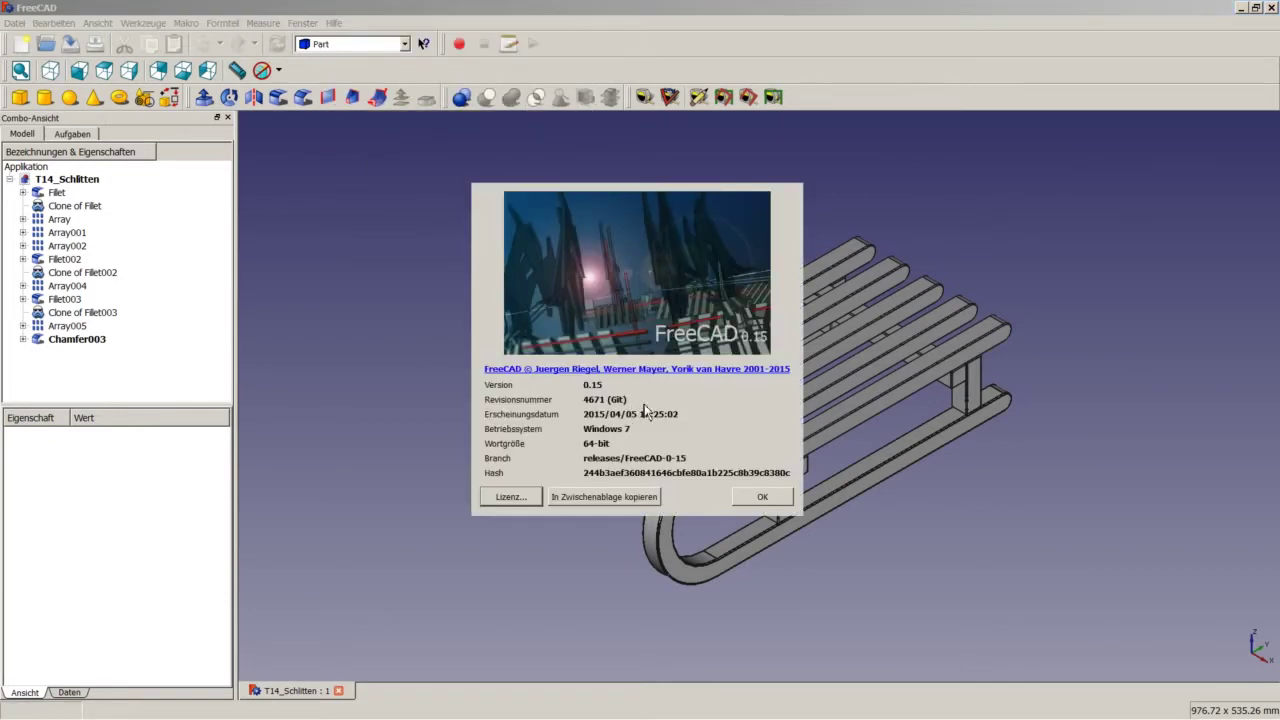
click(764, 498)
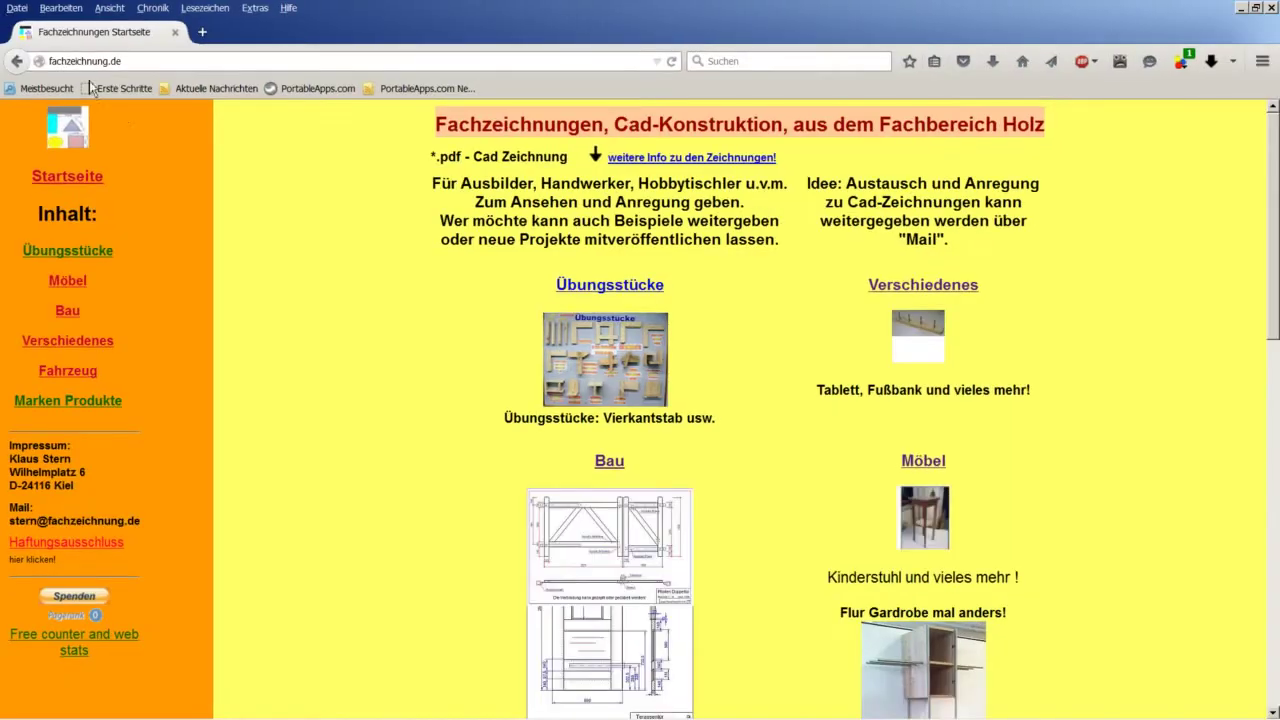
Step: Open the Verschiedenes page on fachzeichnung.de and scroll down to Schlitten klein
click(95, 345)
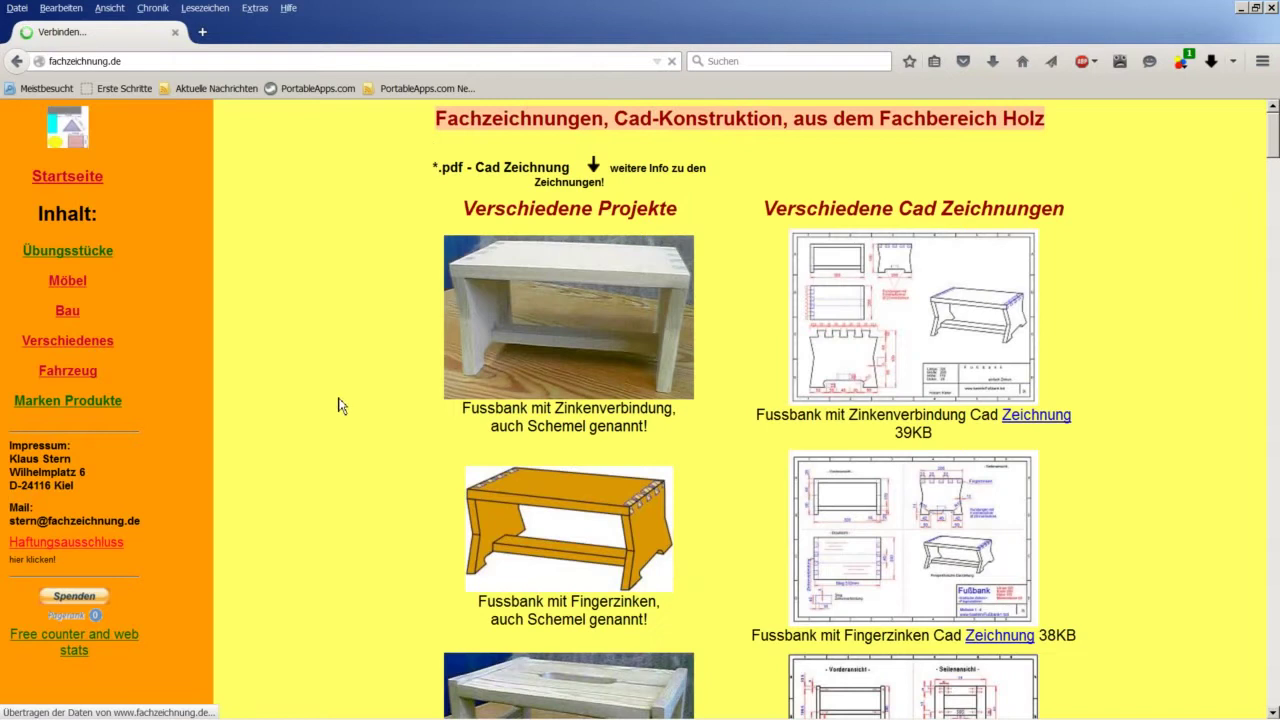
scroll(345, 402, down, 3)
scroll(355, 405, down, 3)
scroll(355, 406, down, 5)
scroll(355, 406, down, 5)
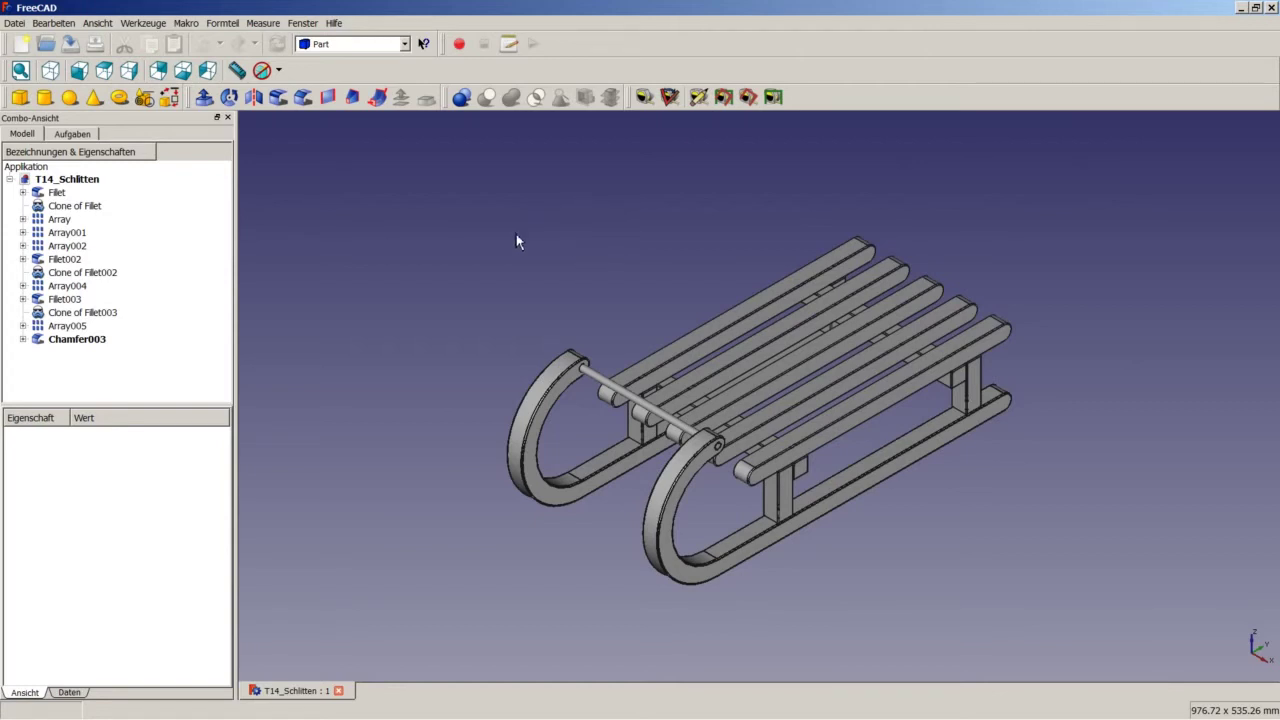
Step: Drop down the workbench list, then dismiss it leaving the Part workbench active
click(405, 45)
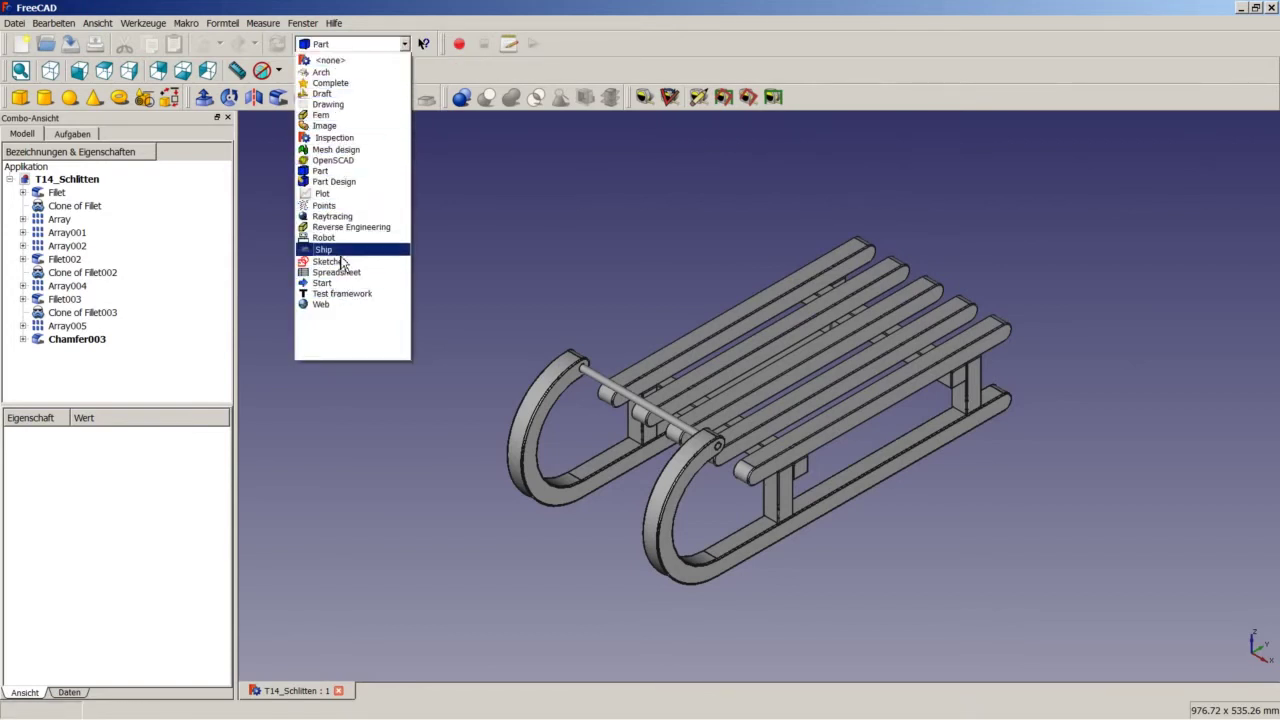
click(322, 171)
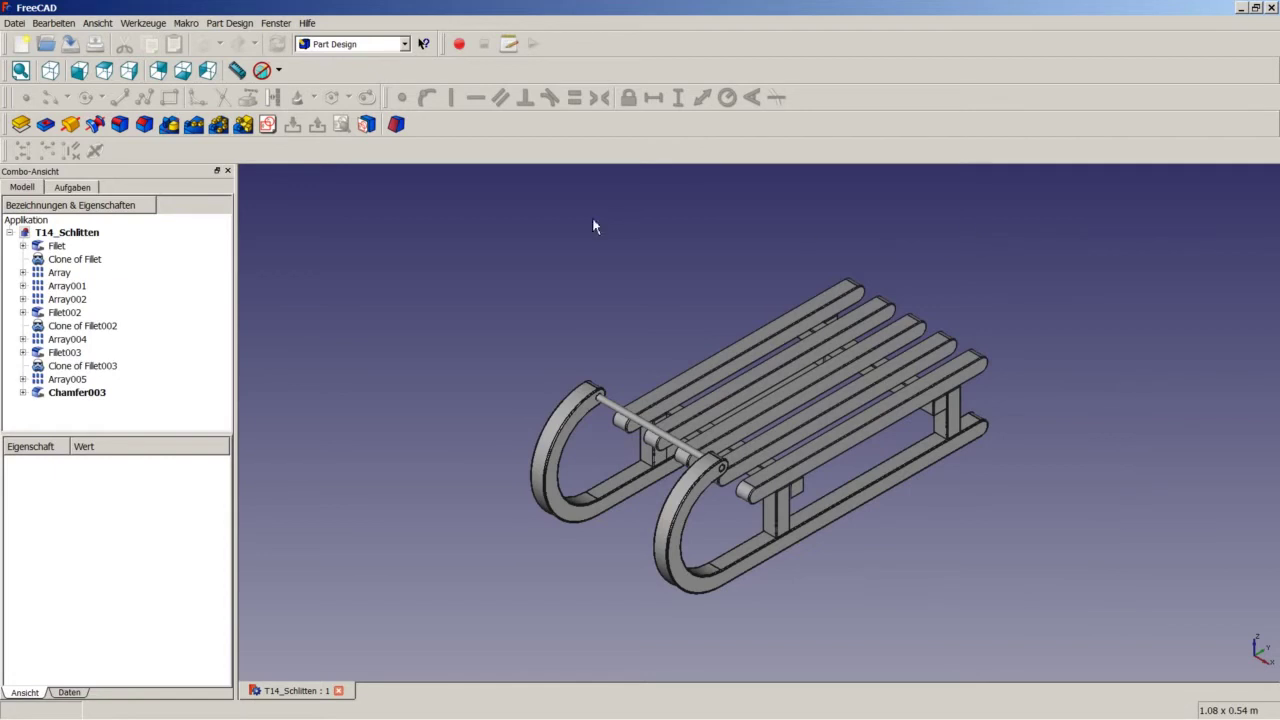
Step: Show the Python-Konsole via Ansicht > Ansichten, then drop down the workbench list
click(97, 23)
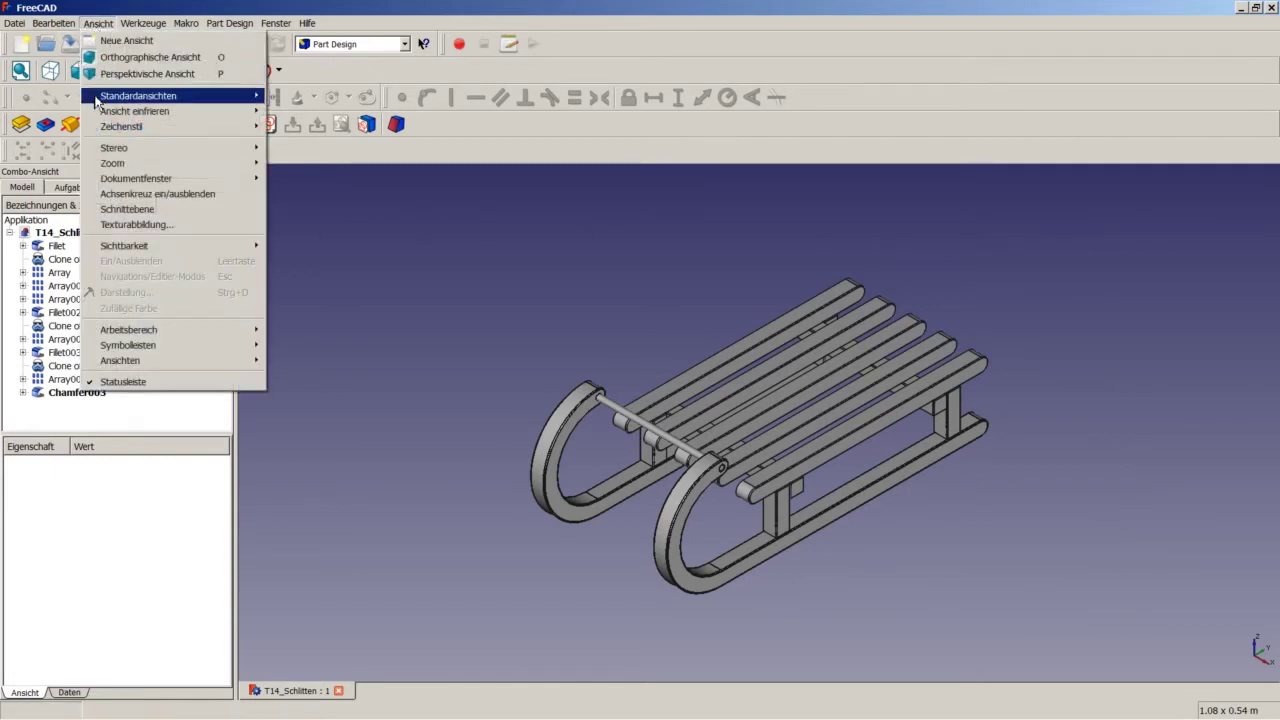
mouse_move(120, 360)
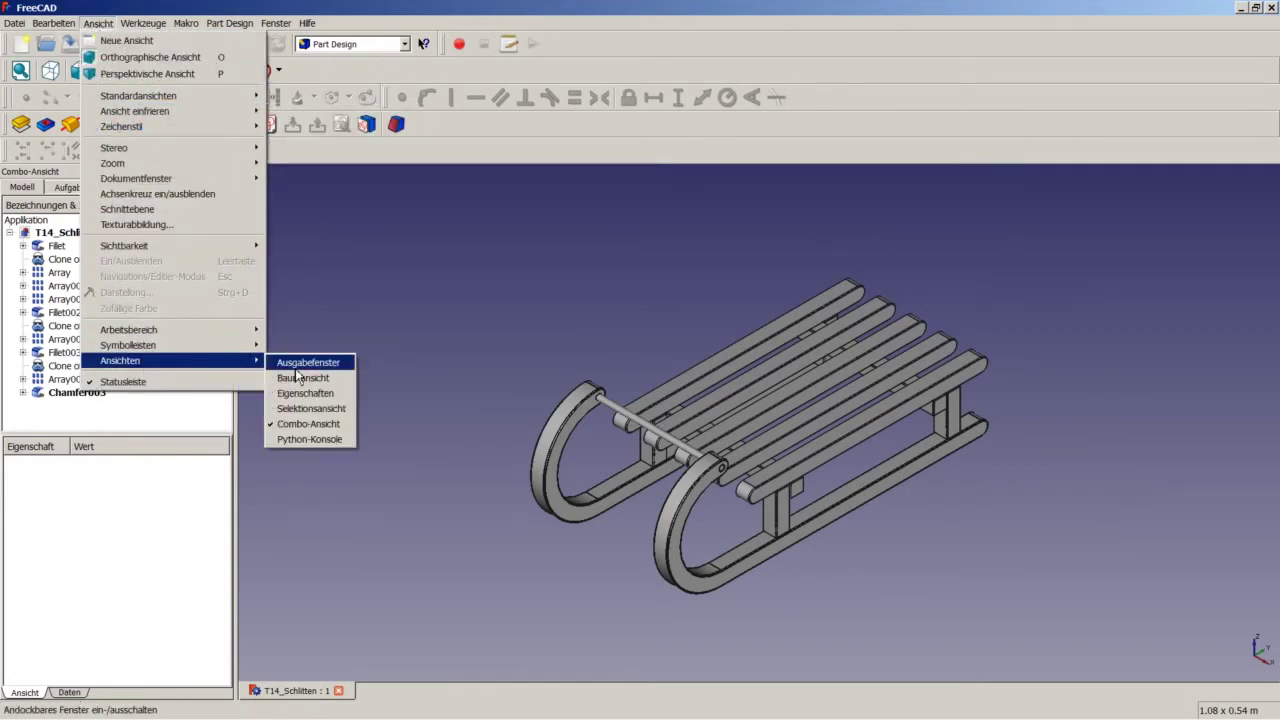
click(307, 440)
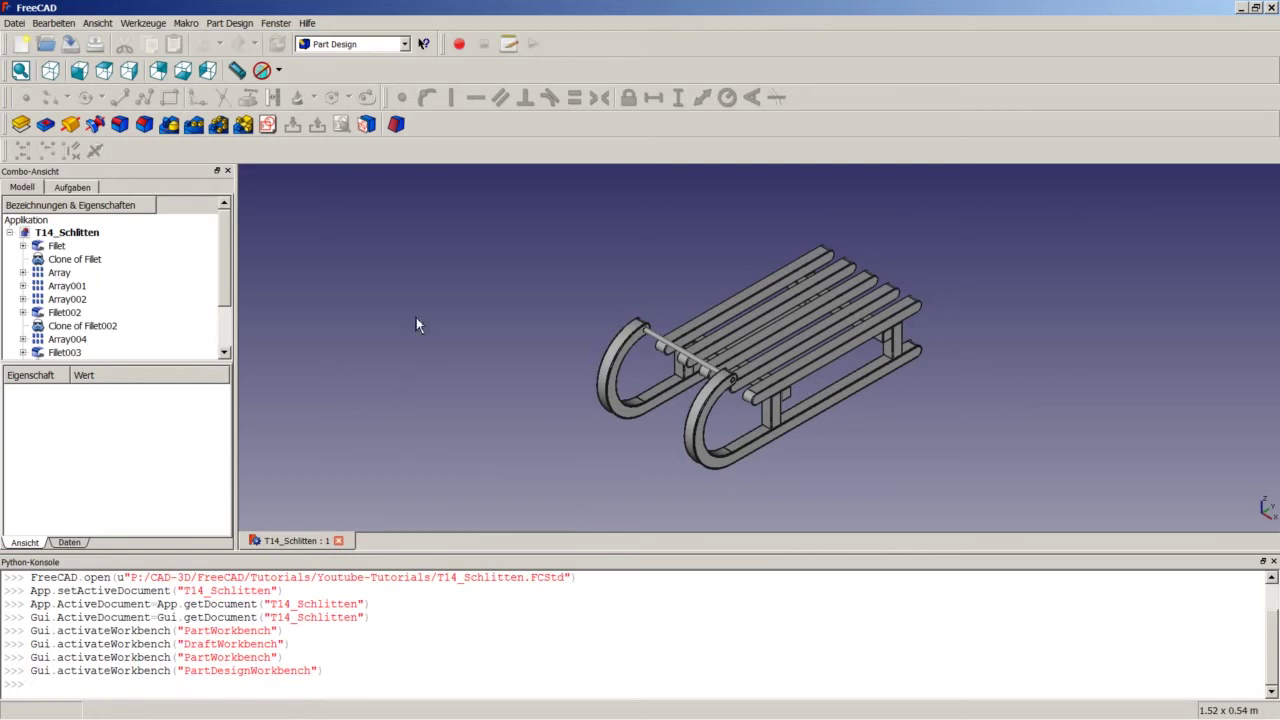
click(406, 44)
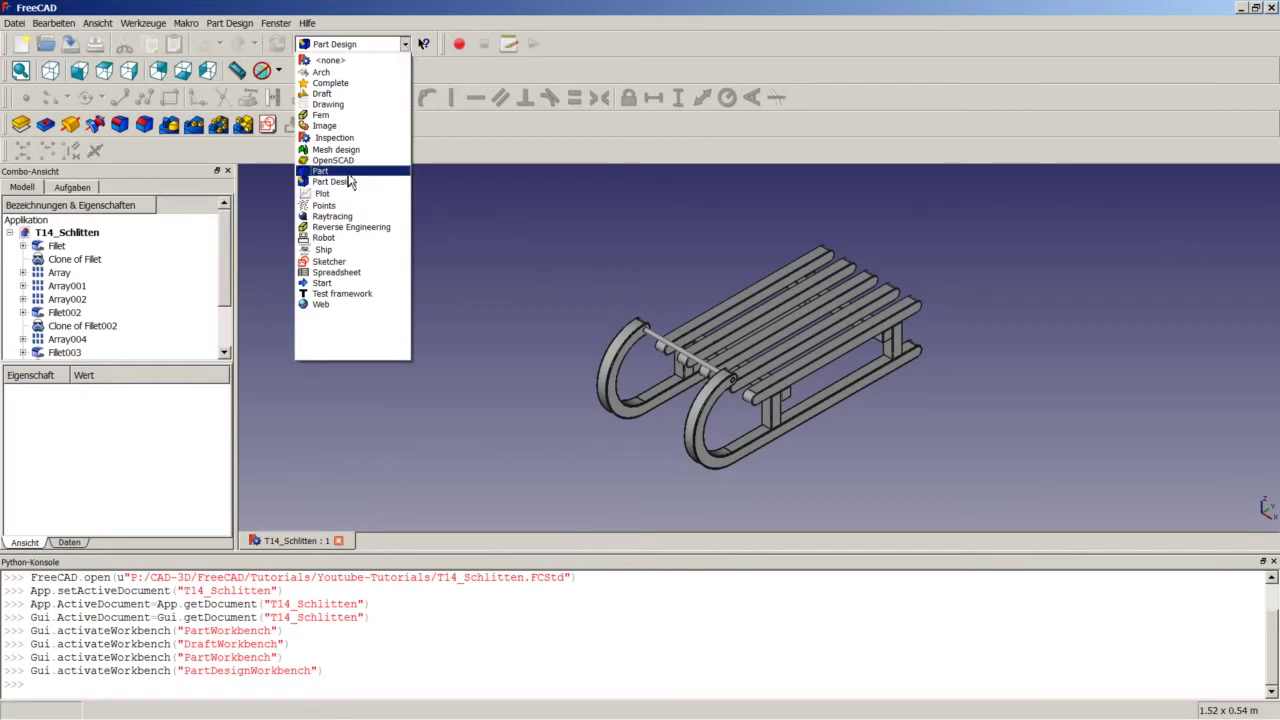
Step: Switch to Part, highlight its logged console command, then open Makros and scroll the list
click(348, 174)
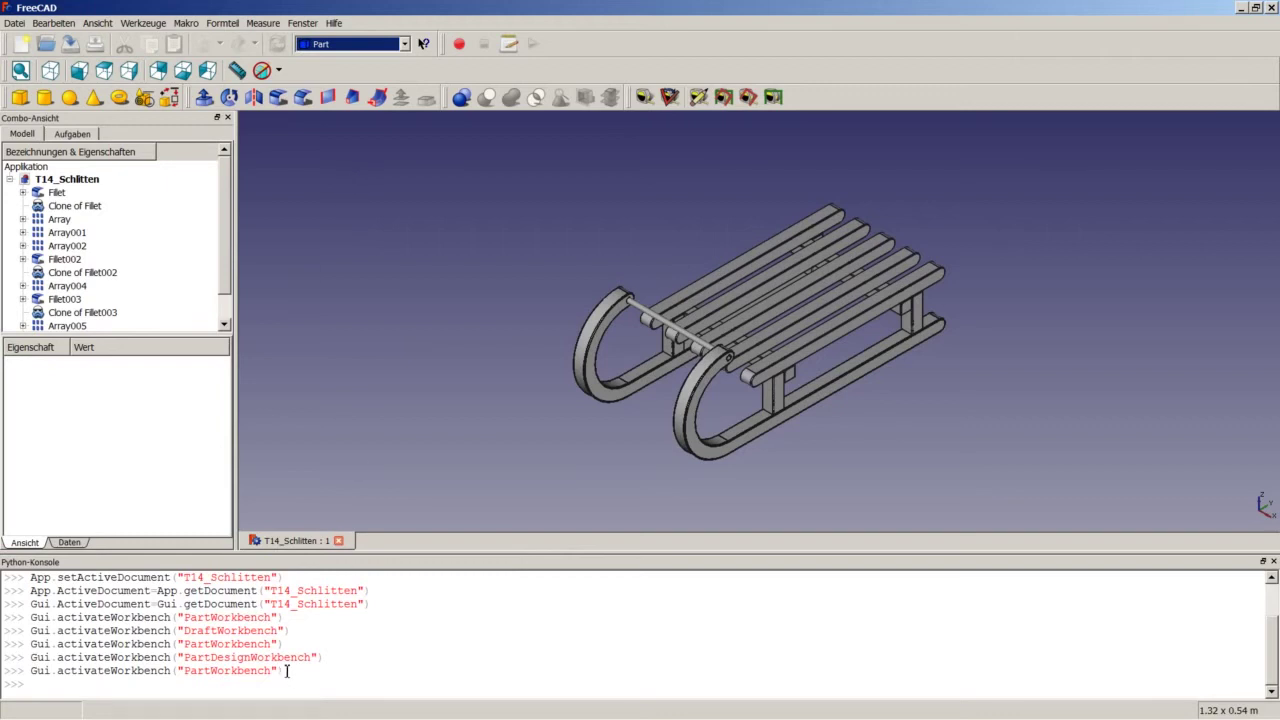
drag(284, 671, 32, 671)
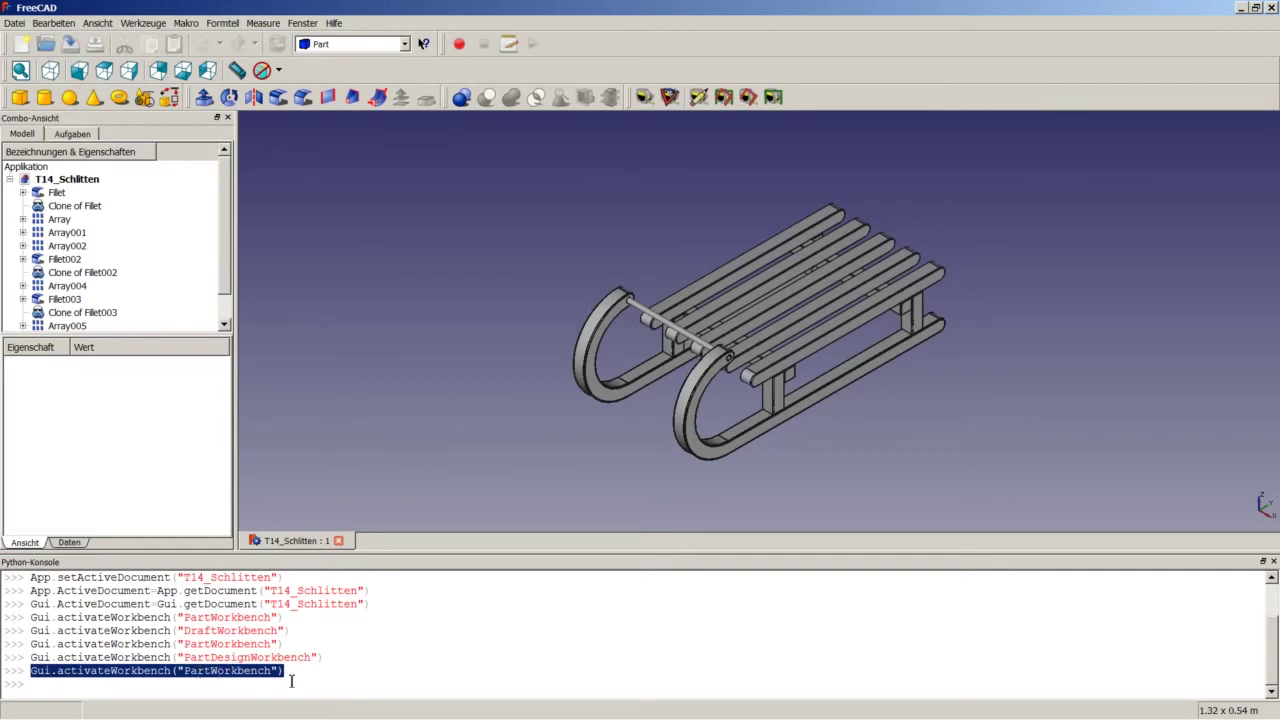
click(59, 689)
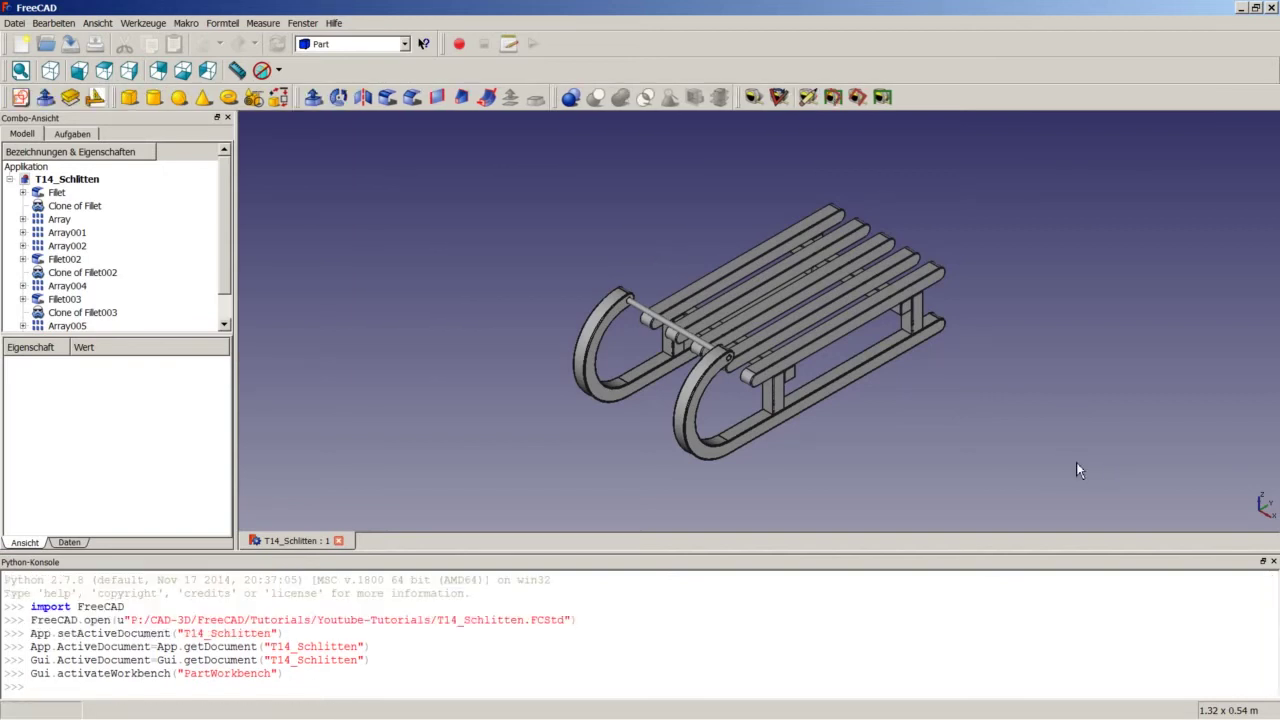
click(508, 45)
drag(672, 345, 672, 392)
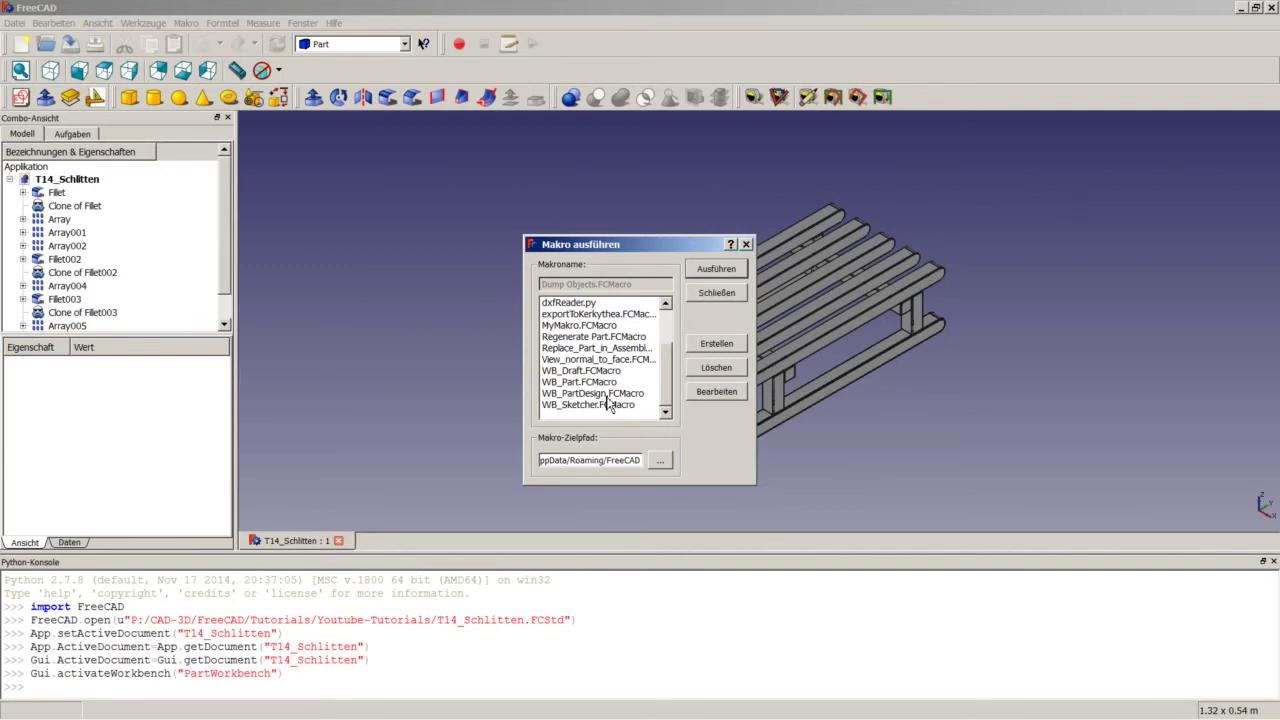
Step: Open WB_Sketcher.FCMacro in the editor to view its SketcherWorkbench line, then close it
click(608, 407)
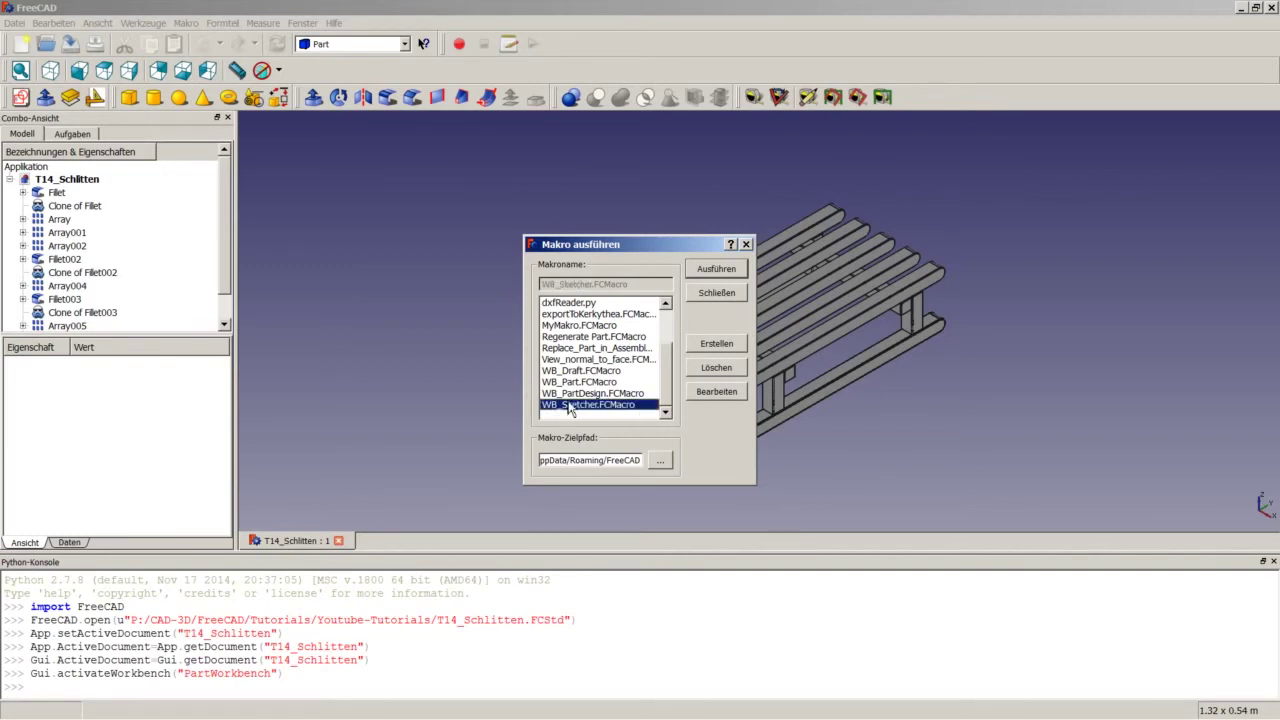
click(706, 392)
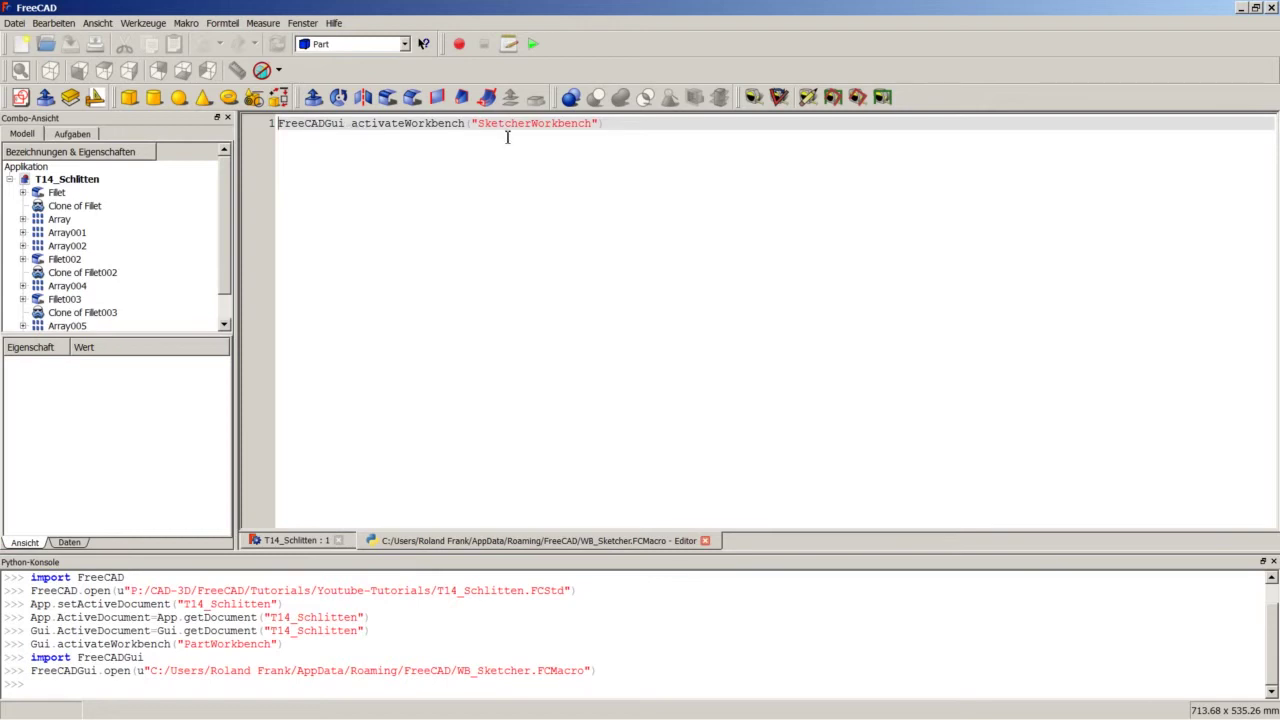
click(705, 540)
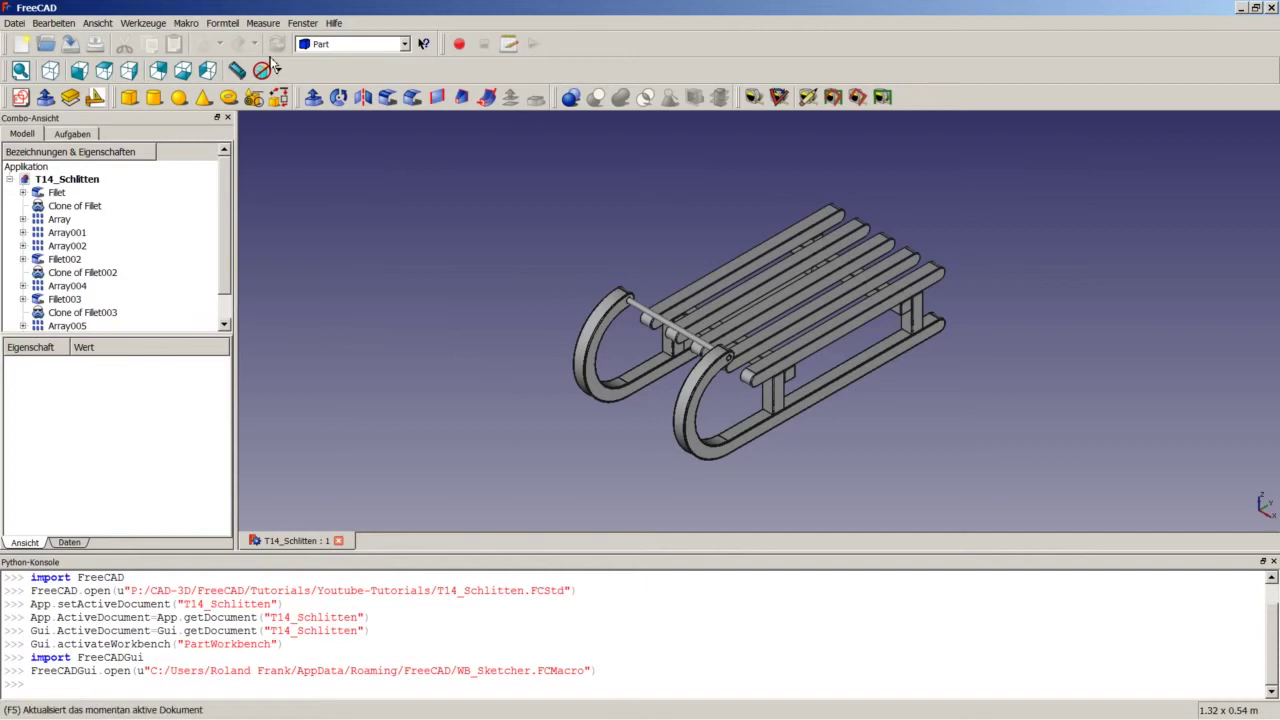
Step: In Werkzeuge > Benutzerdefiniert's Makros tab, select the Workbench Sketcher macro (Strg+1)
click(146, 24)
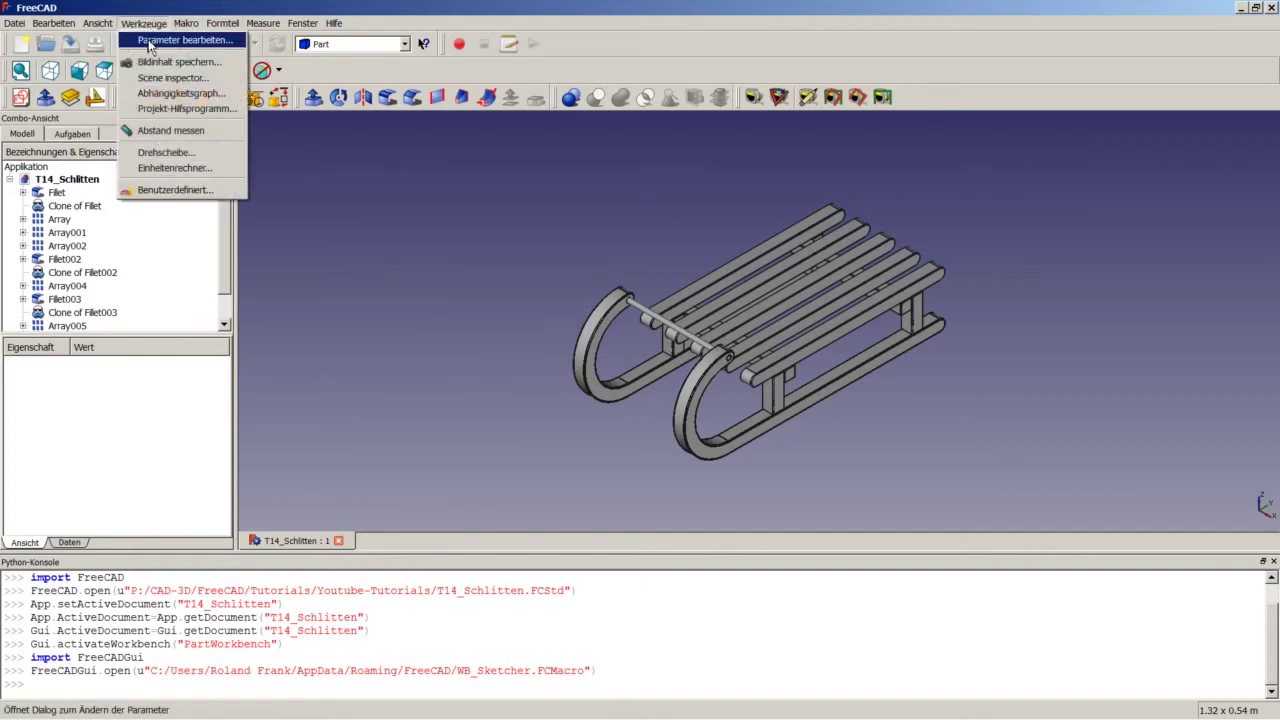
click(170, 190)
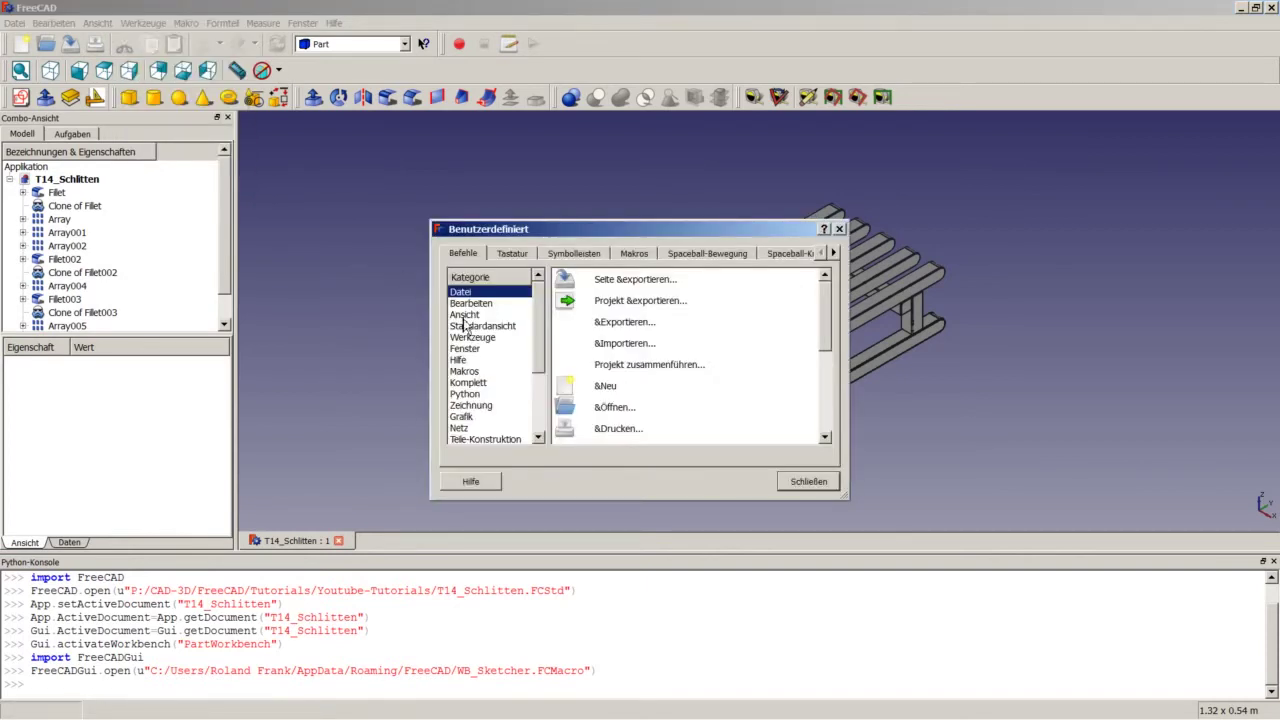
click(632, 254)
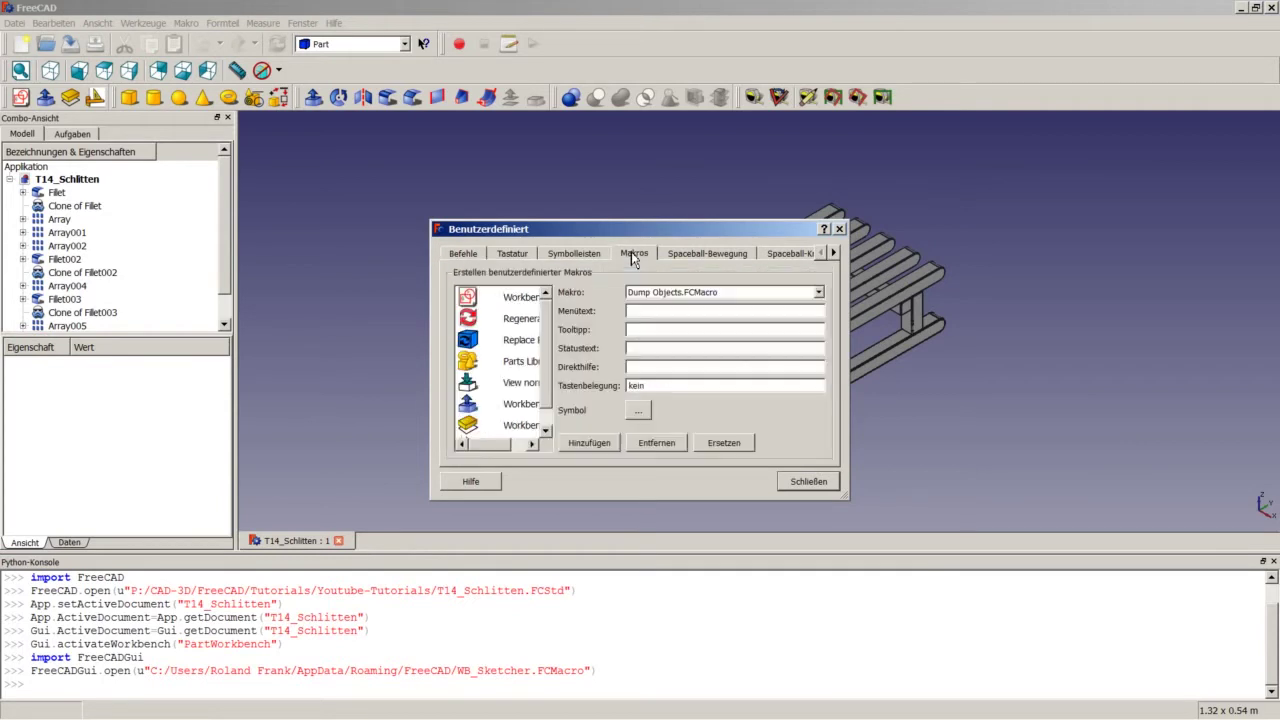
click(507, 300)
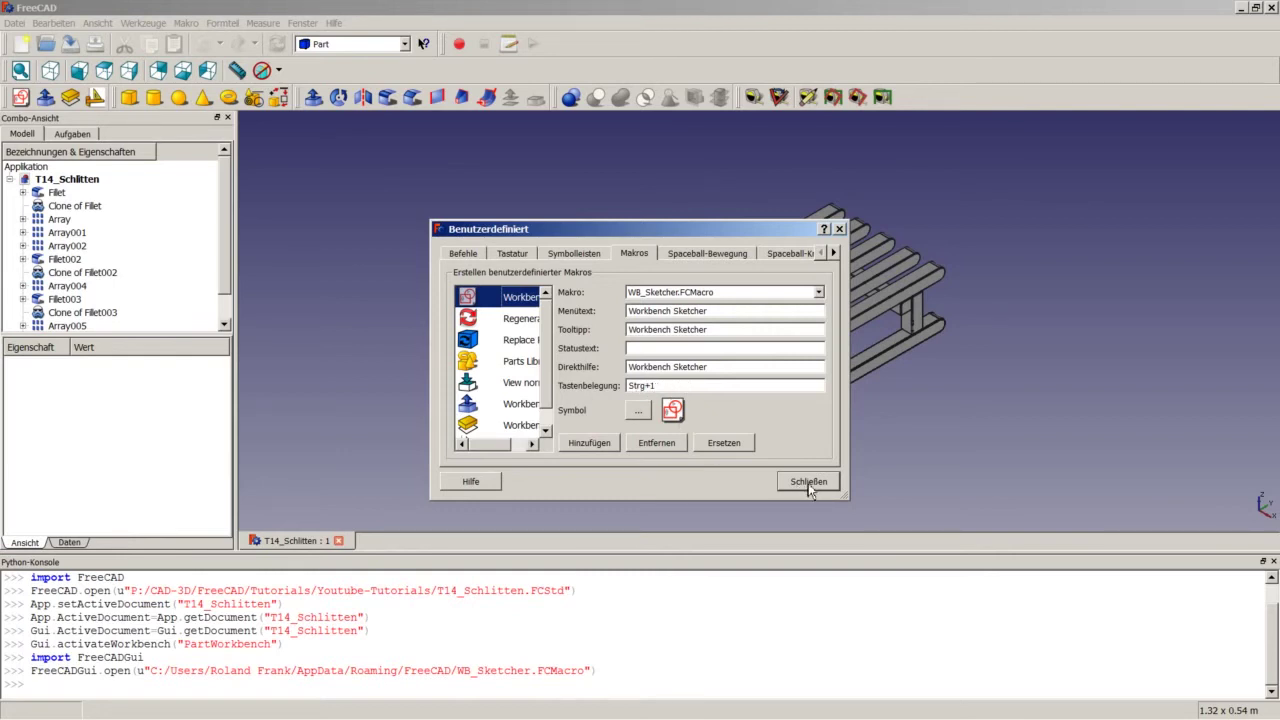
Step: In Symbolleisten pick Global, expand Custom1 to see the four workbench macros, and close
click(575, 258)
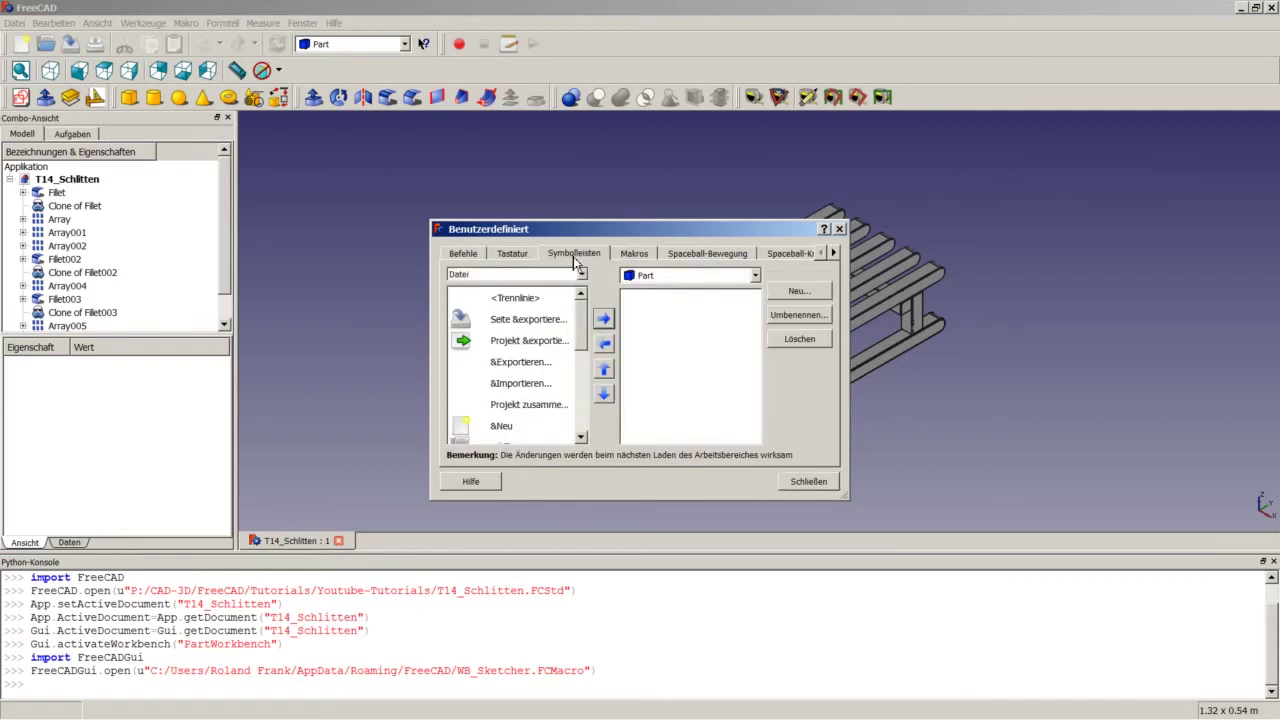
click(645, 275)
drag(764, 338, 758, 318)
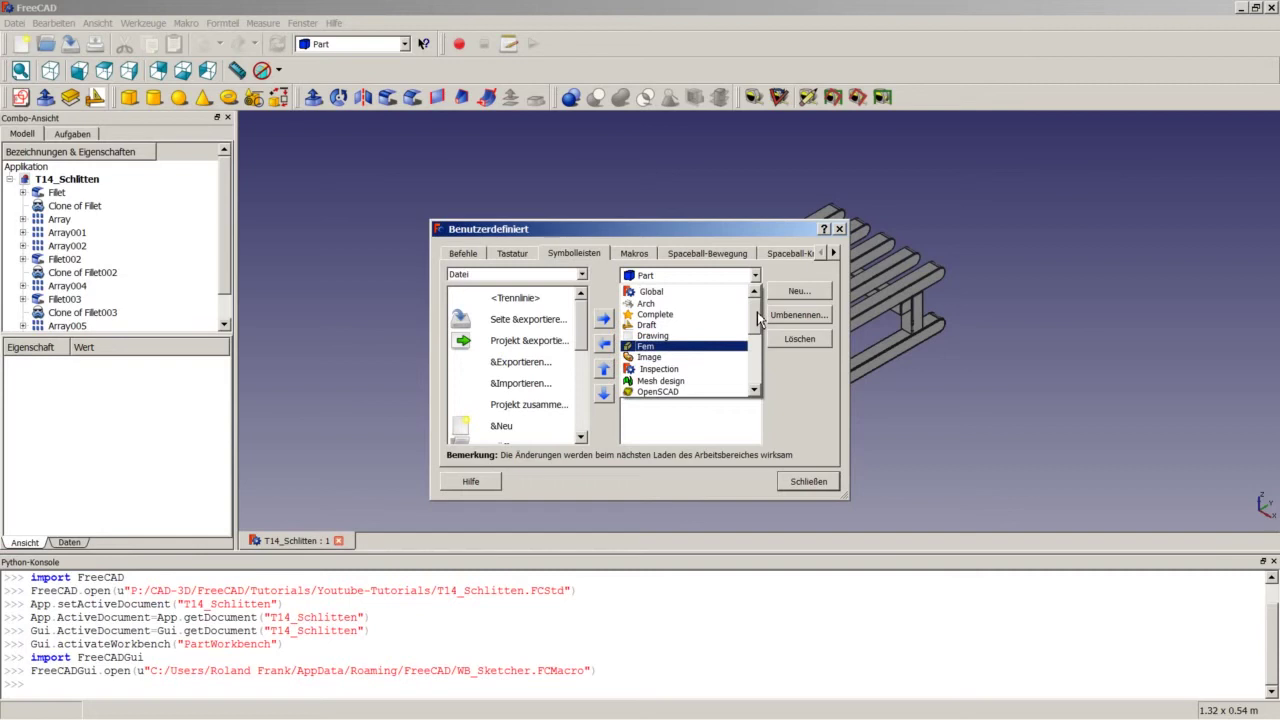
click(661, 292)
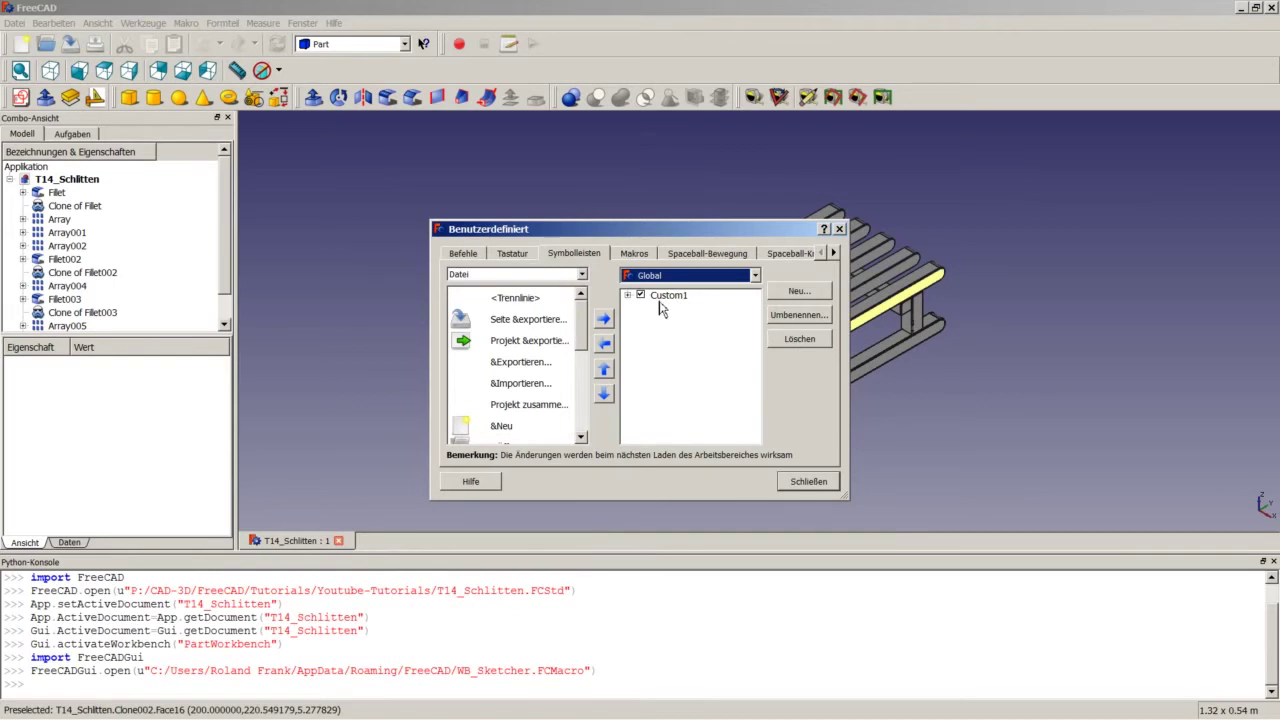
click(627, 295)
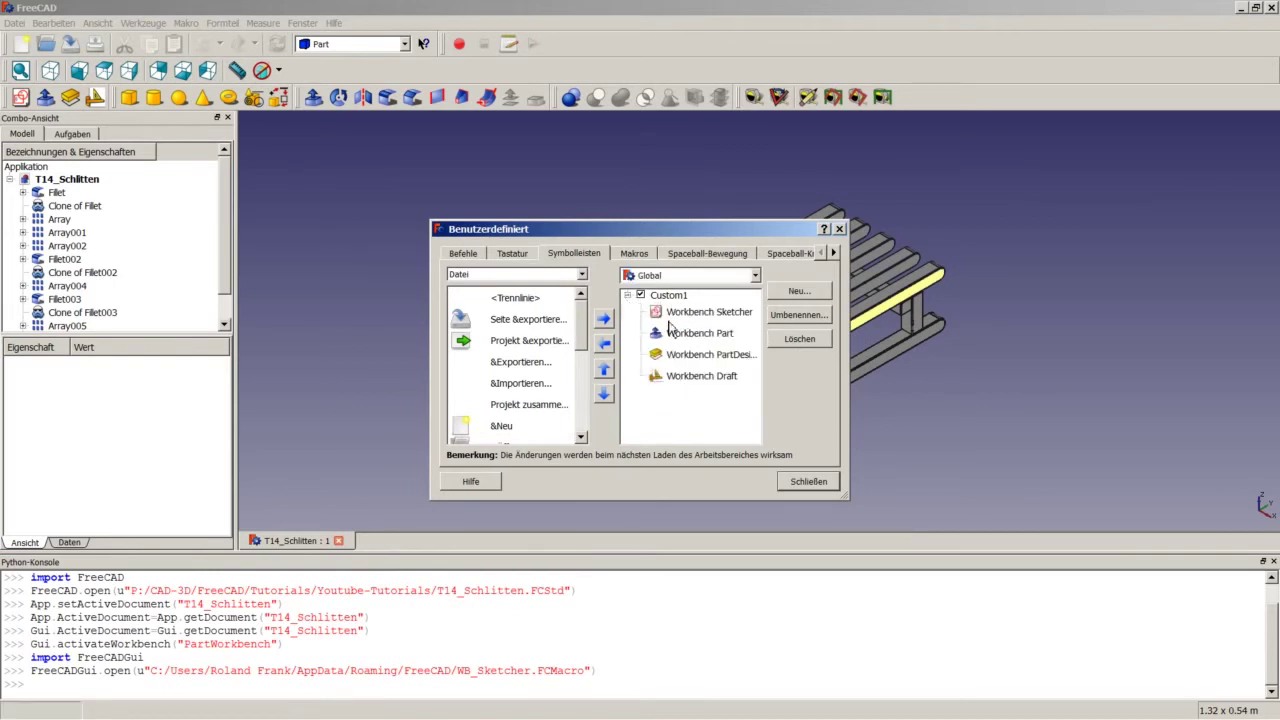
click(806, 484)
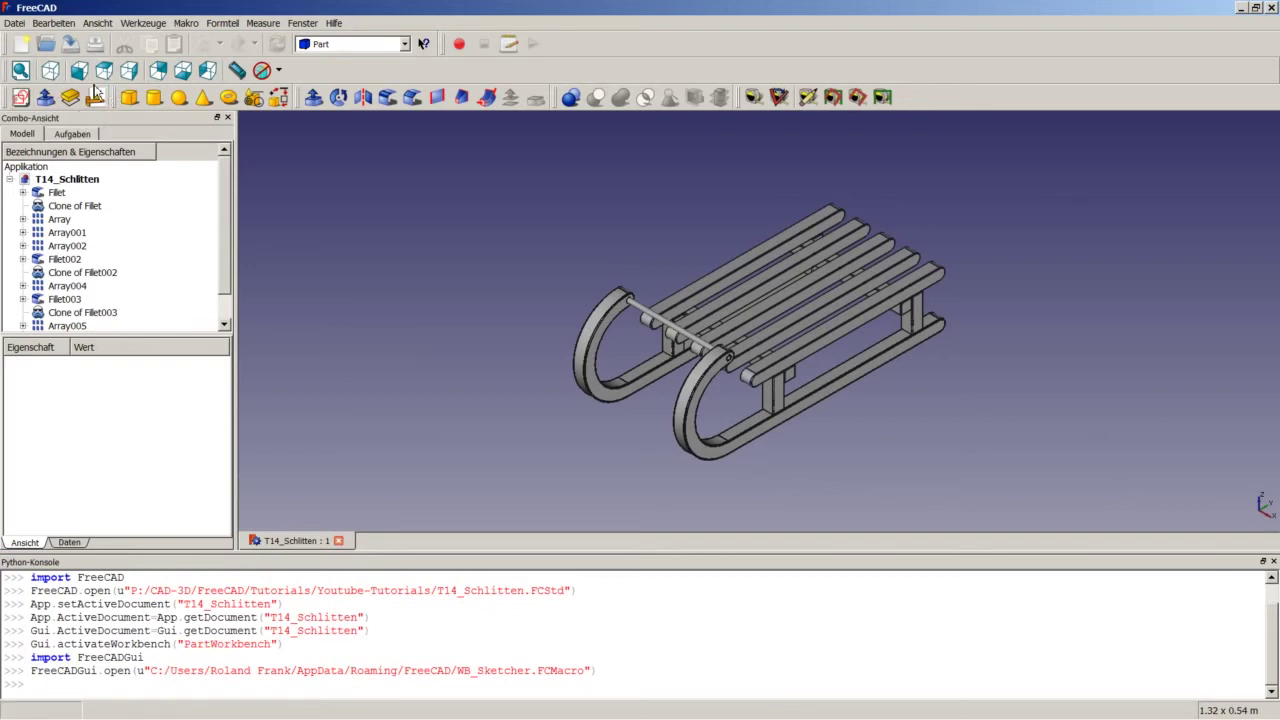
Step: Use the Workbench Sketcher toolbar button, then the Workbench Part button
click(20, 97)
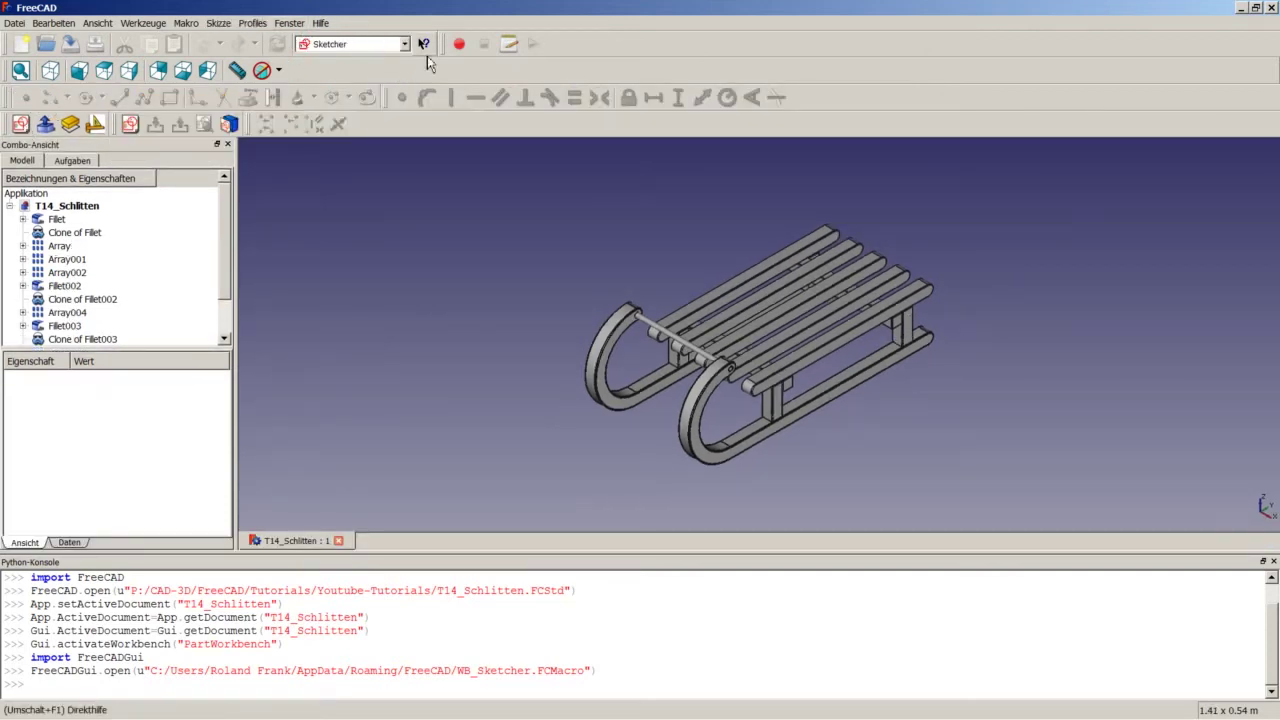
click(45, 123)
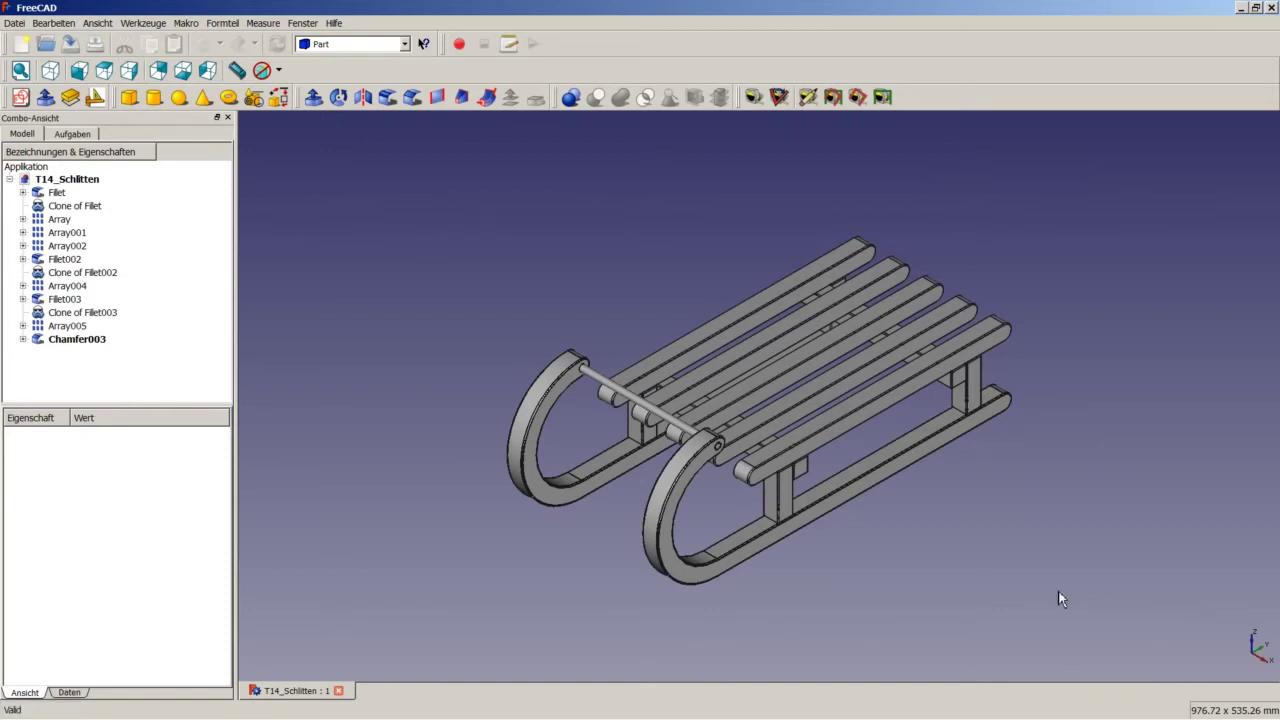
Step: Close the sled document, create a new one with Ctrl+N, and switch to Sketcher
click(338, 690)
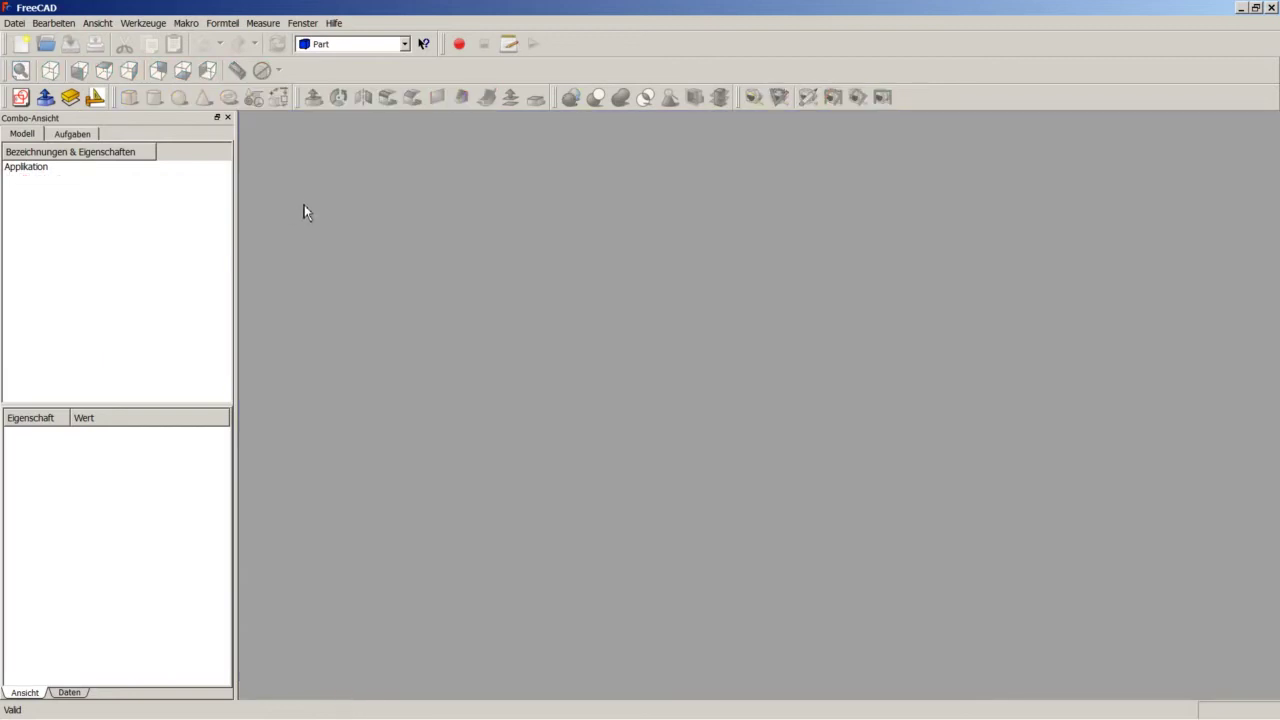
key(ctrl+n)
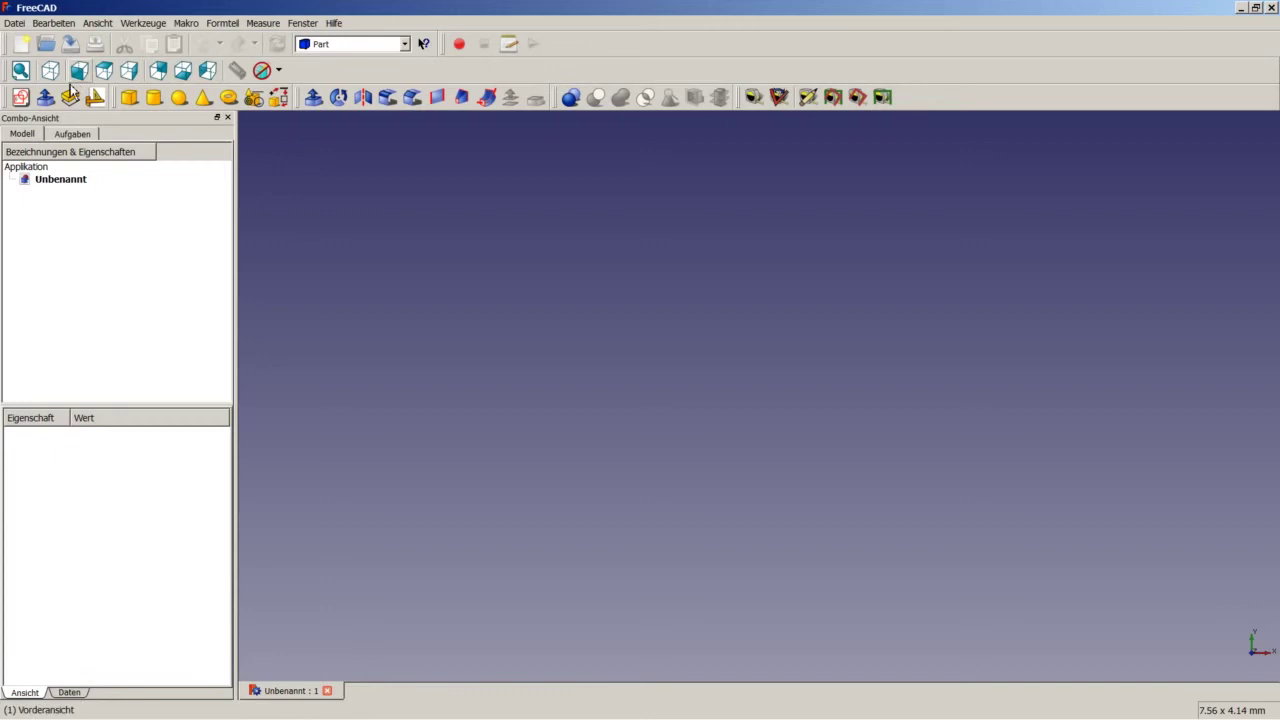
click(21, 97)
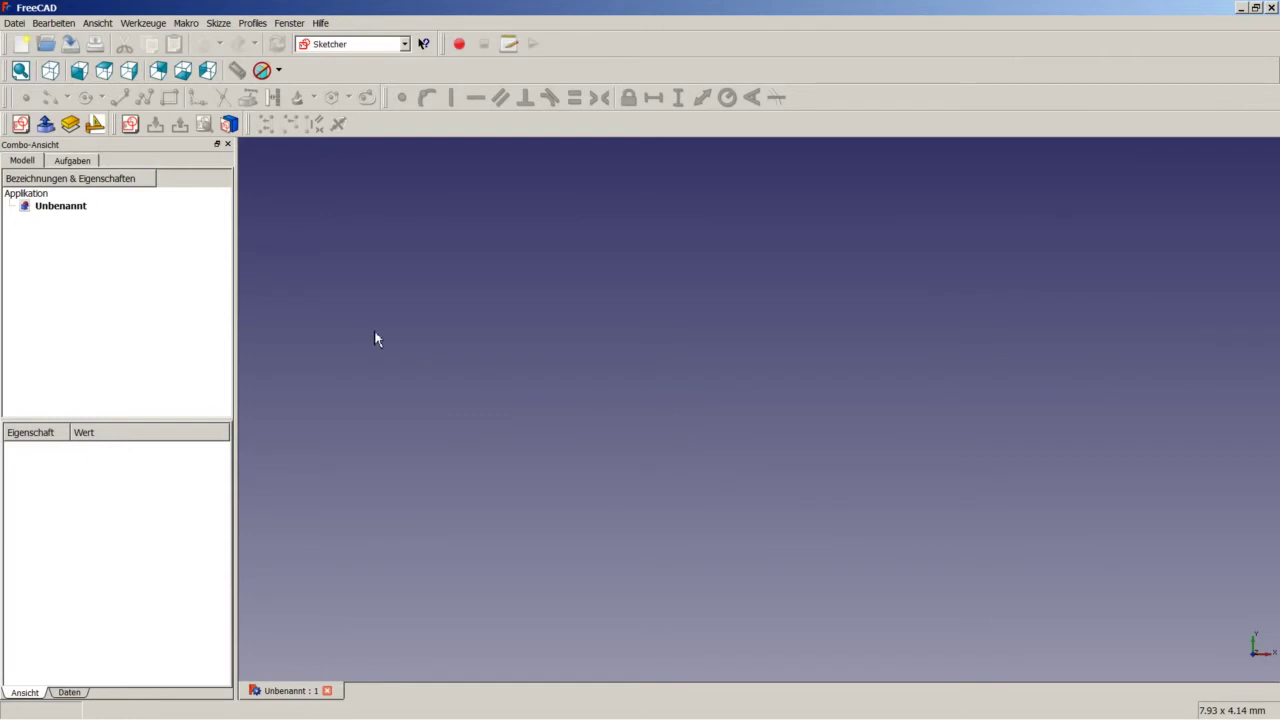
Step: Create a new sketch oriented on the YZ-Ebene plane
click(130, 123)
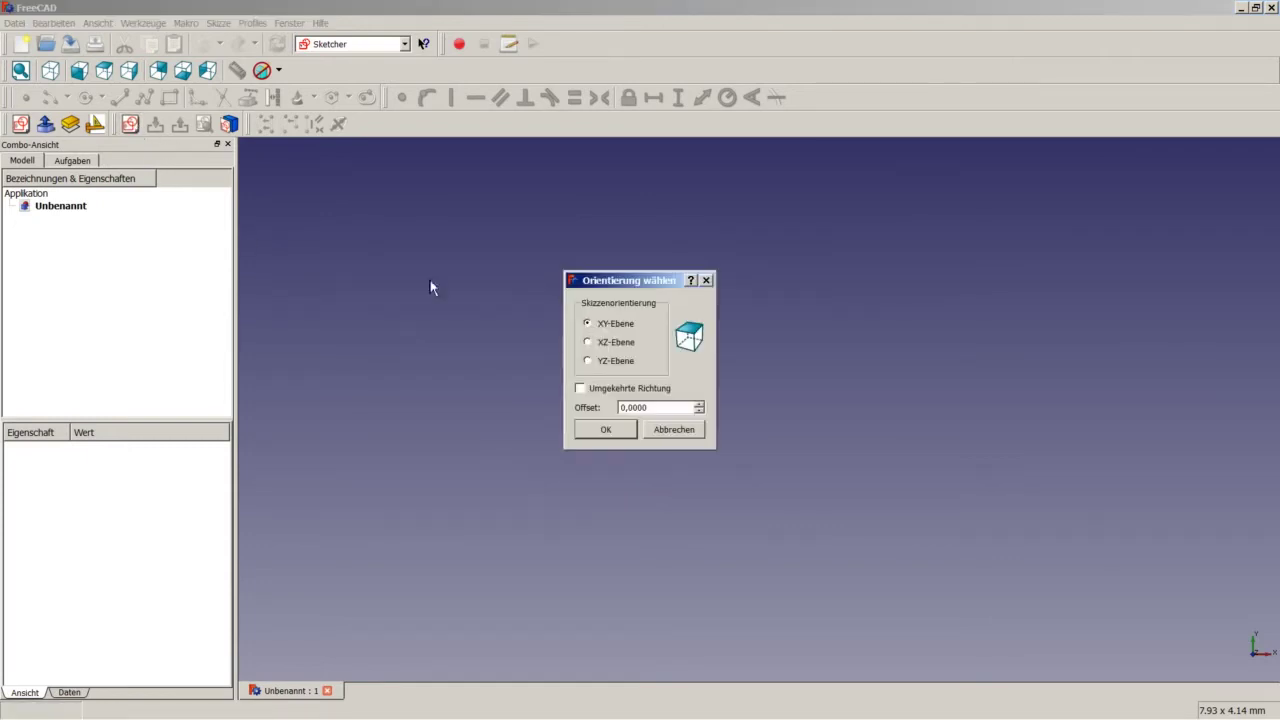
click(621, 366)
click(621, 428)
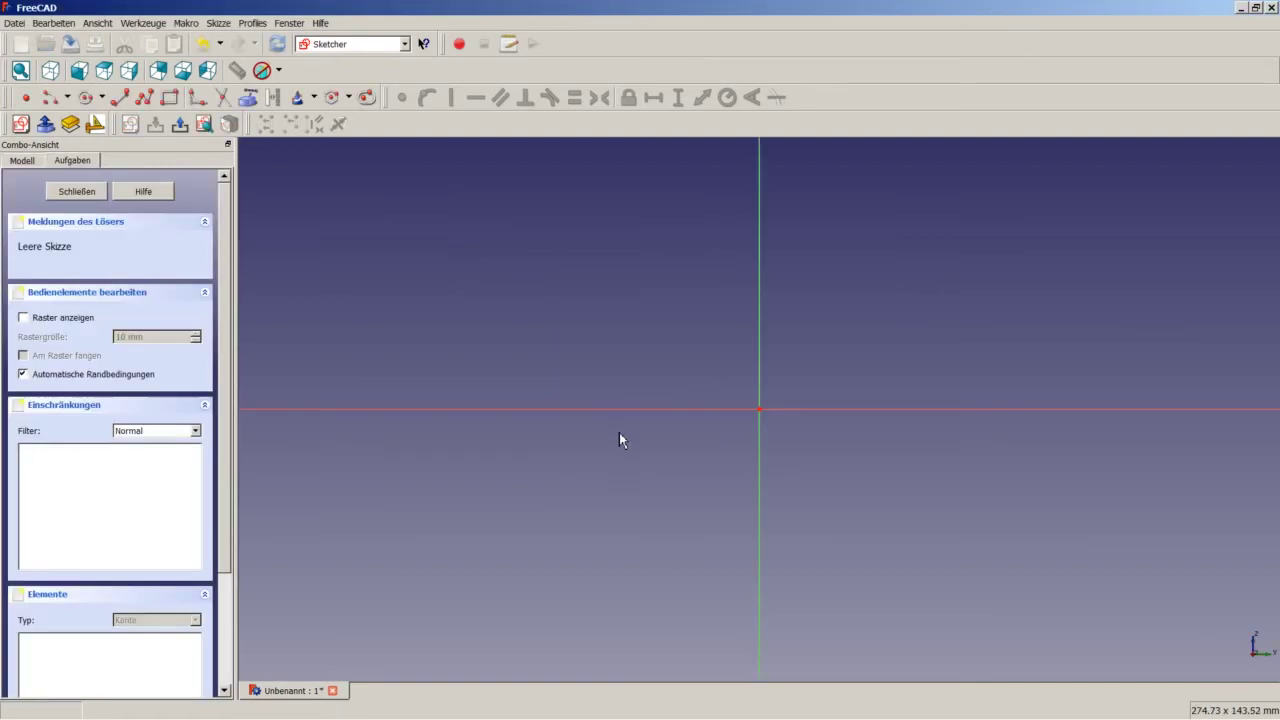
Step: Draw two concentric half-circle arcs centred on the origin, from top to bottom of the vertical axis
click(87, 101)
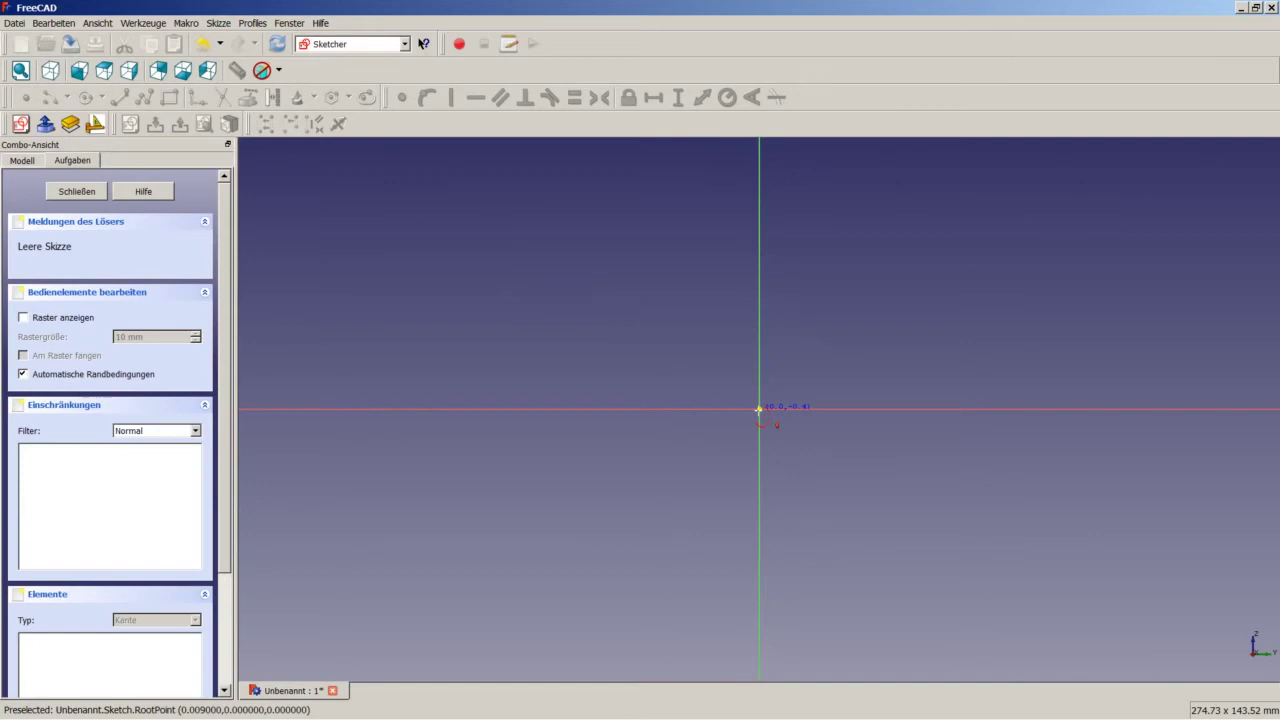
click(759, 408)
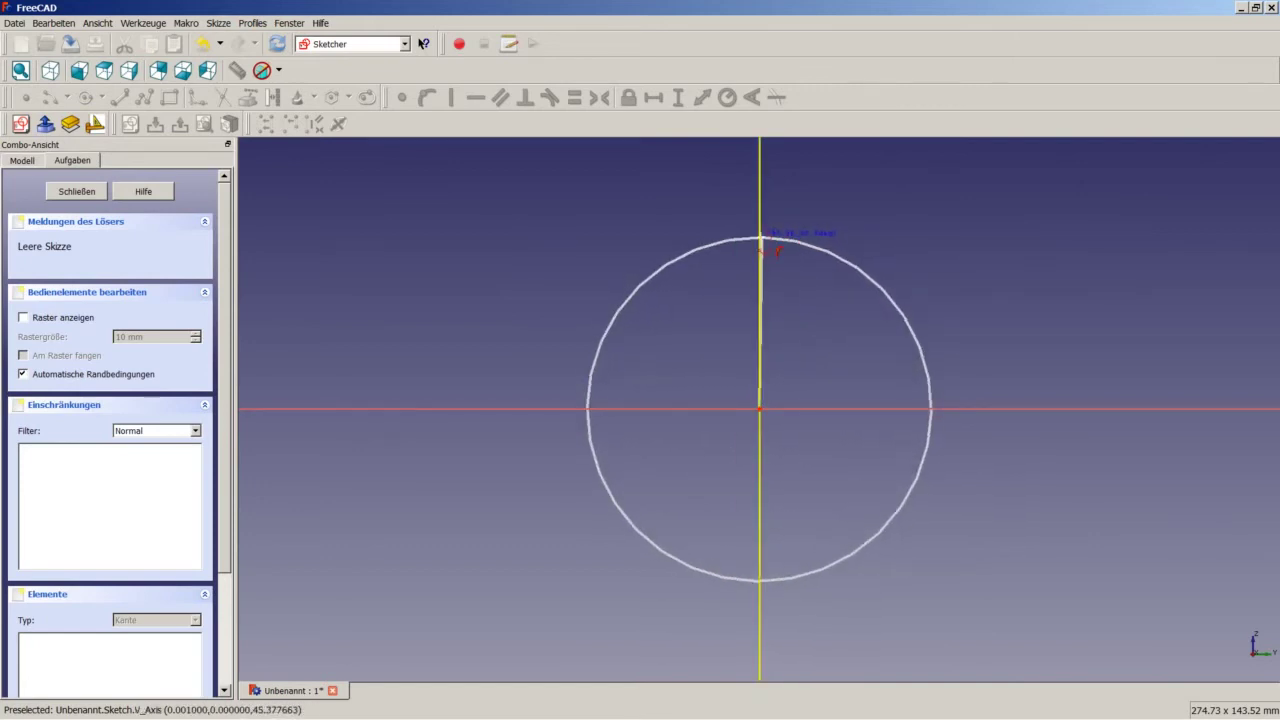
click(760, 240)
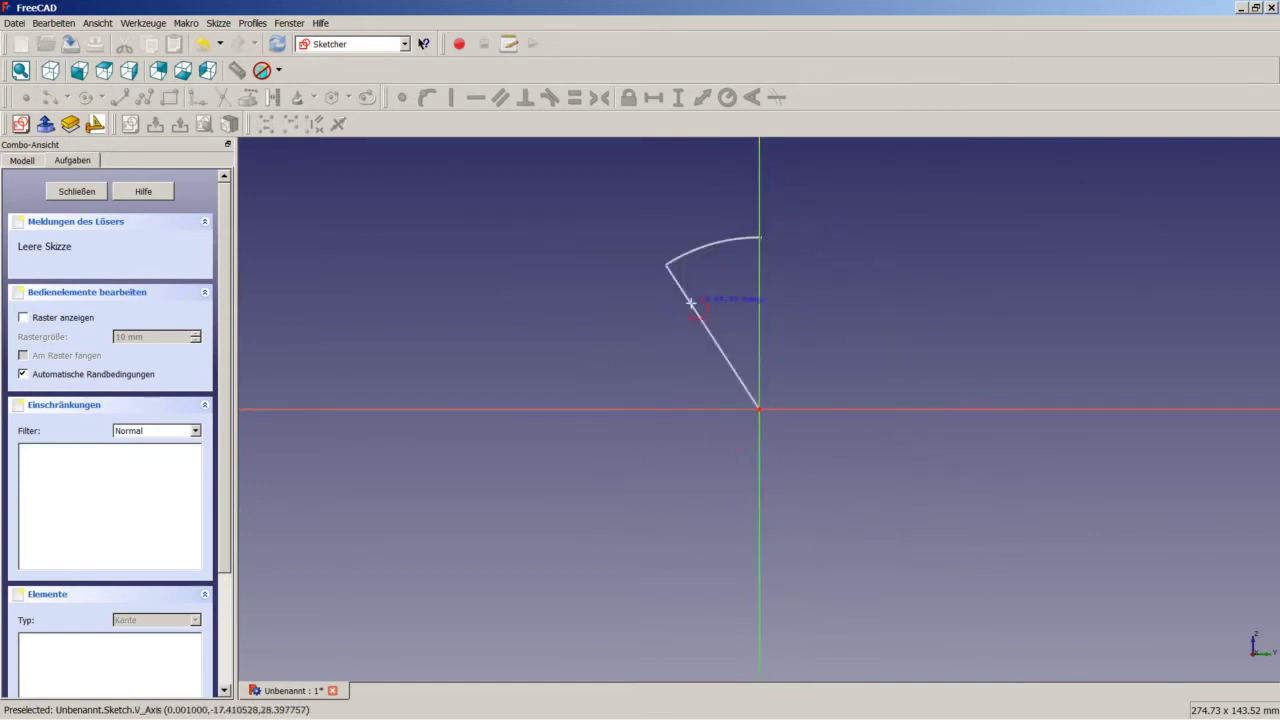
click(762, 583)
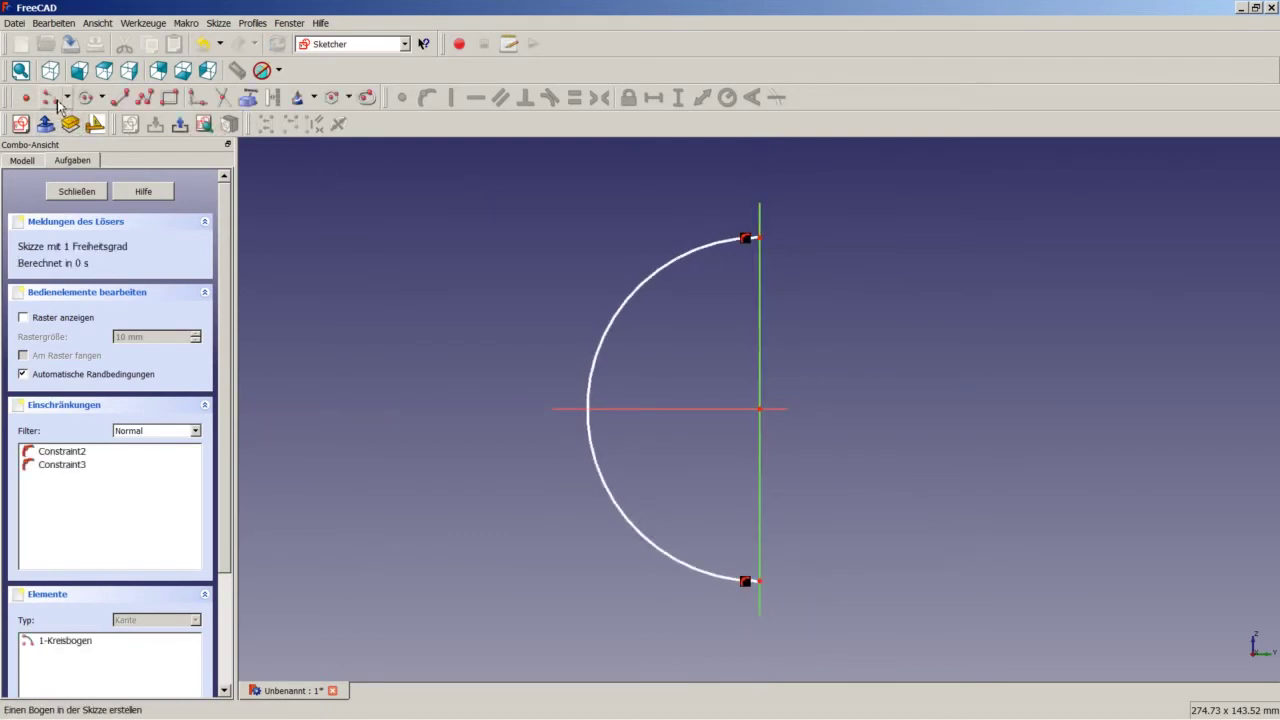
click(762, 408)
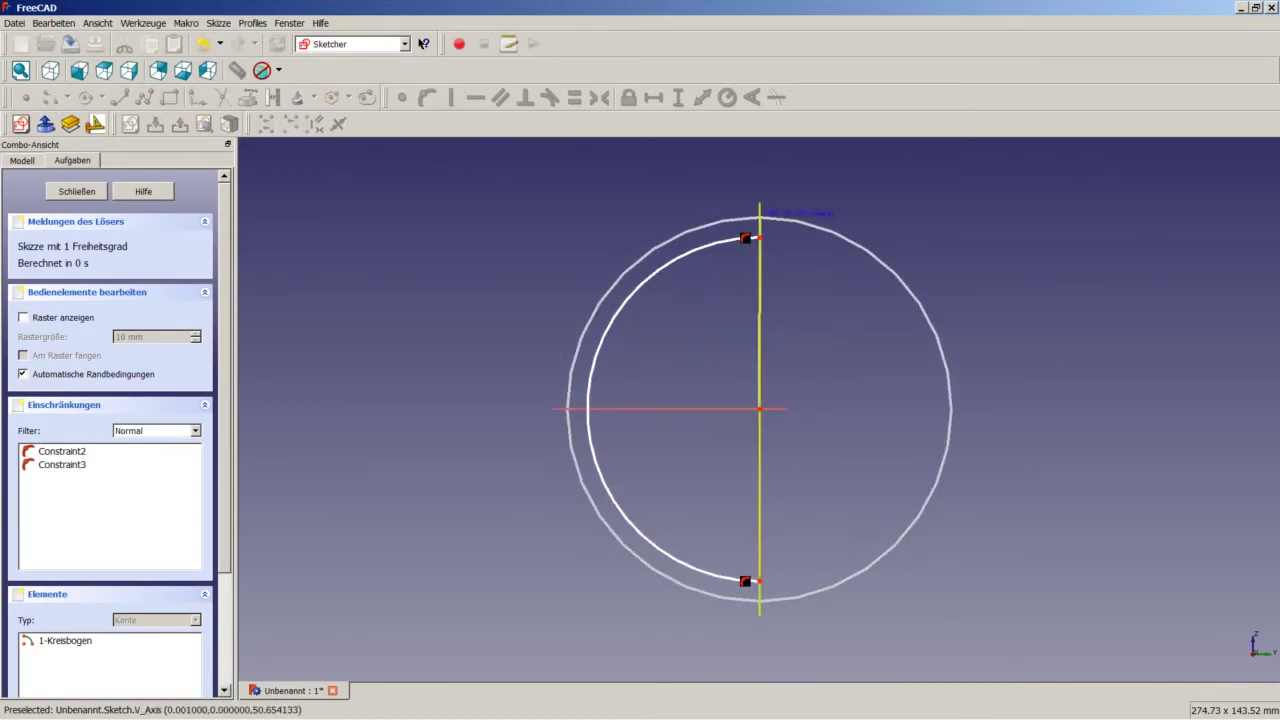
click(760, 216)
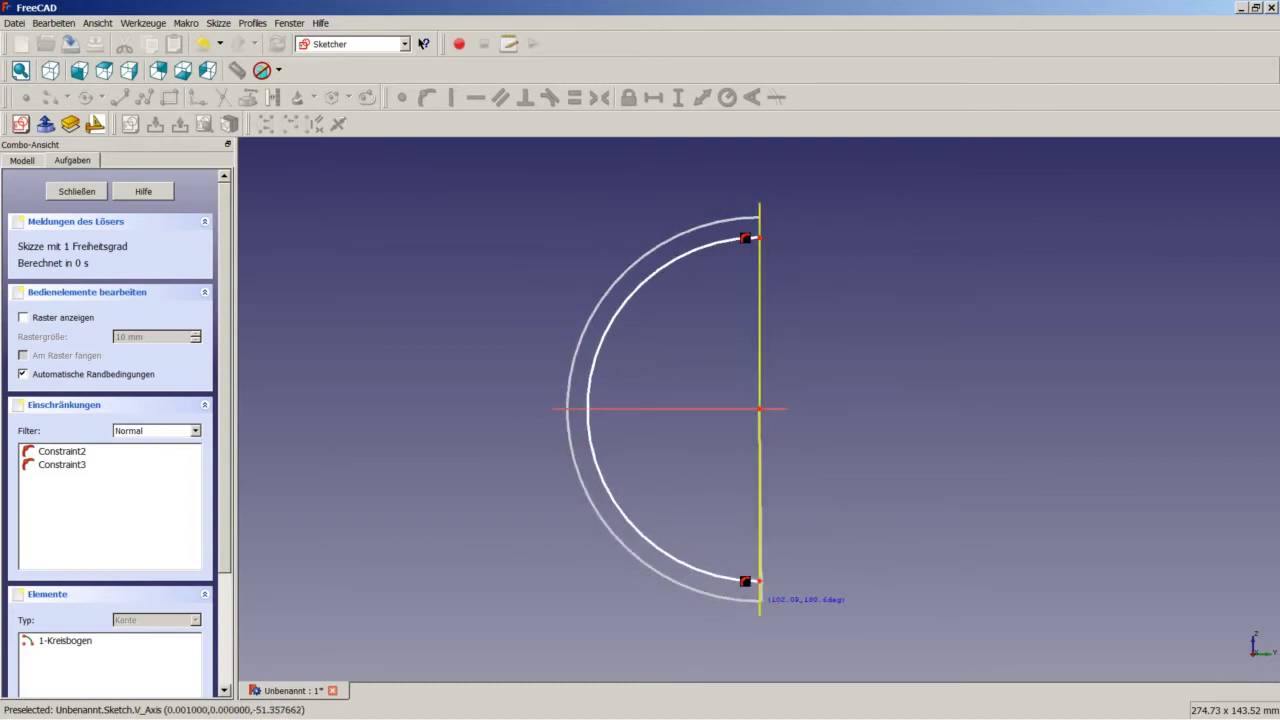
click(760, 601)
Step: Join the two arcs' top ends with a small rounded cap arc
scroll(760, 204, up, 4)
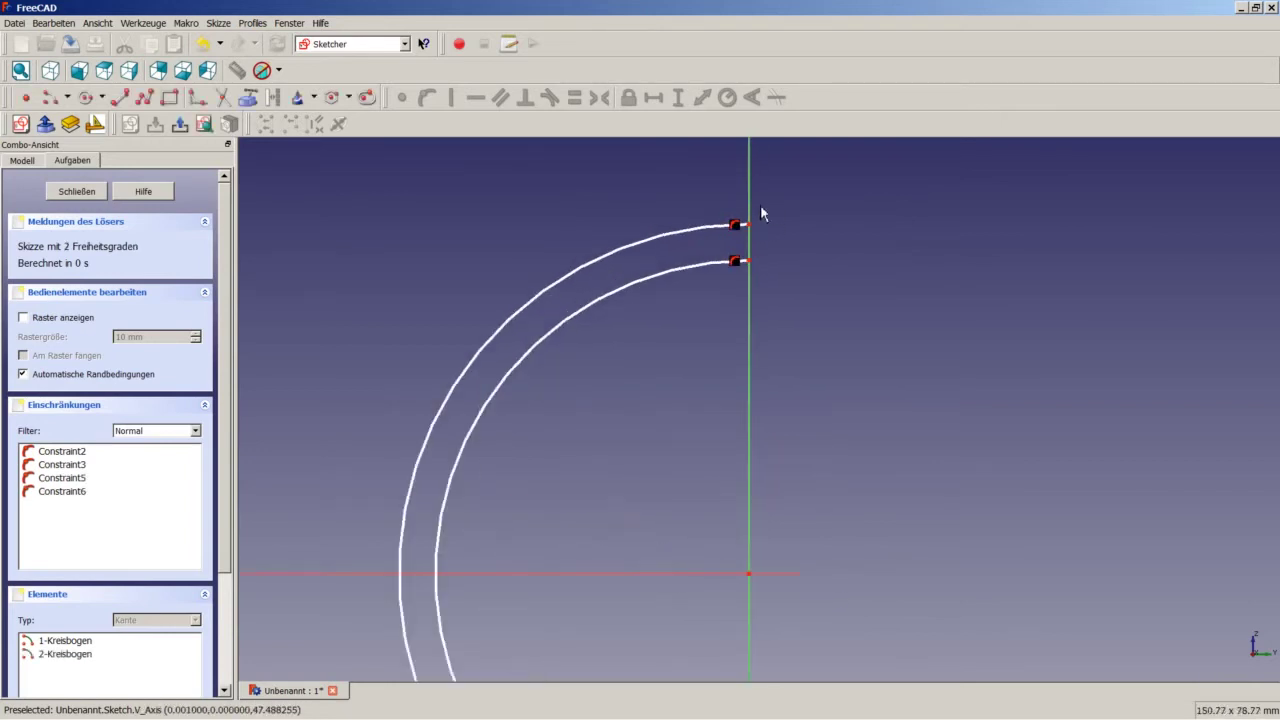
scroll(760, 204, up, 4)
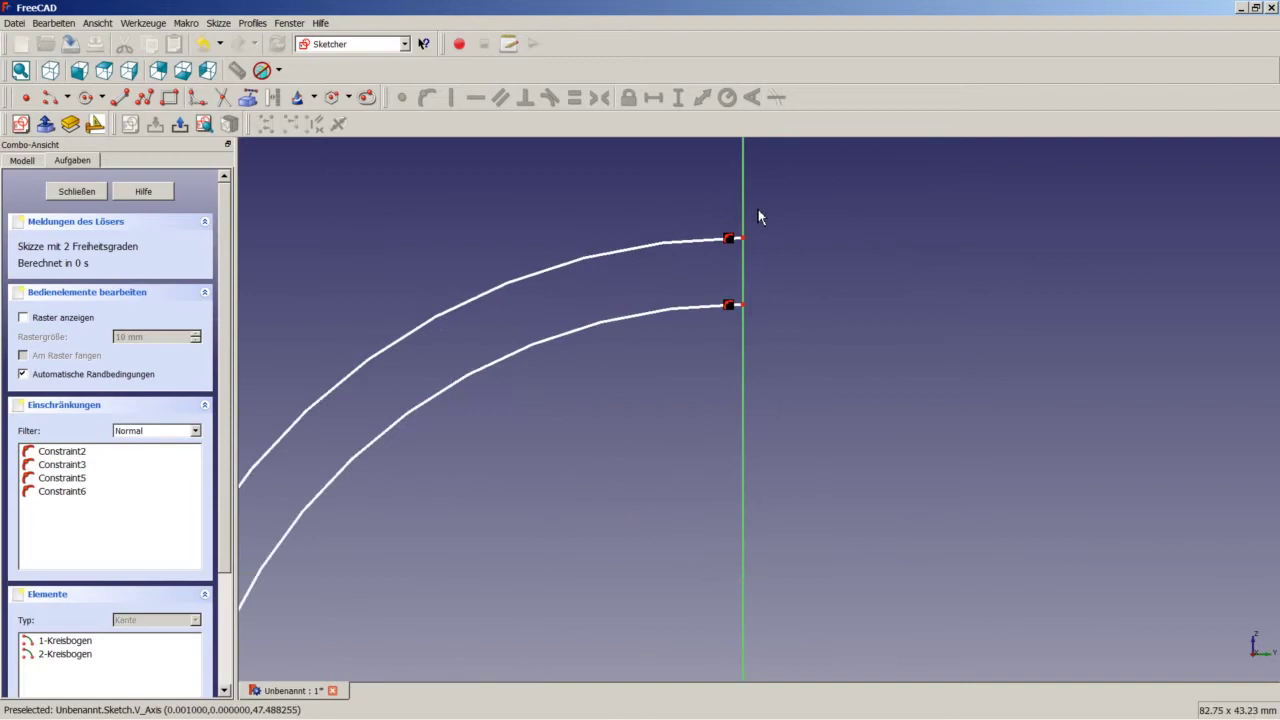
click(48, 103)
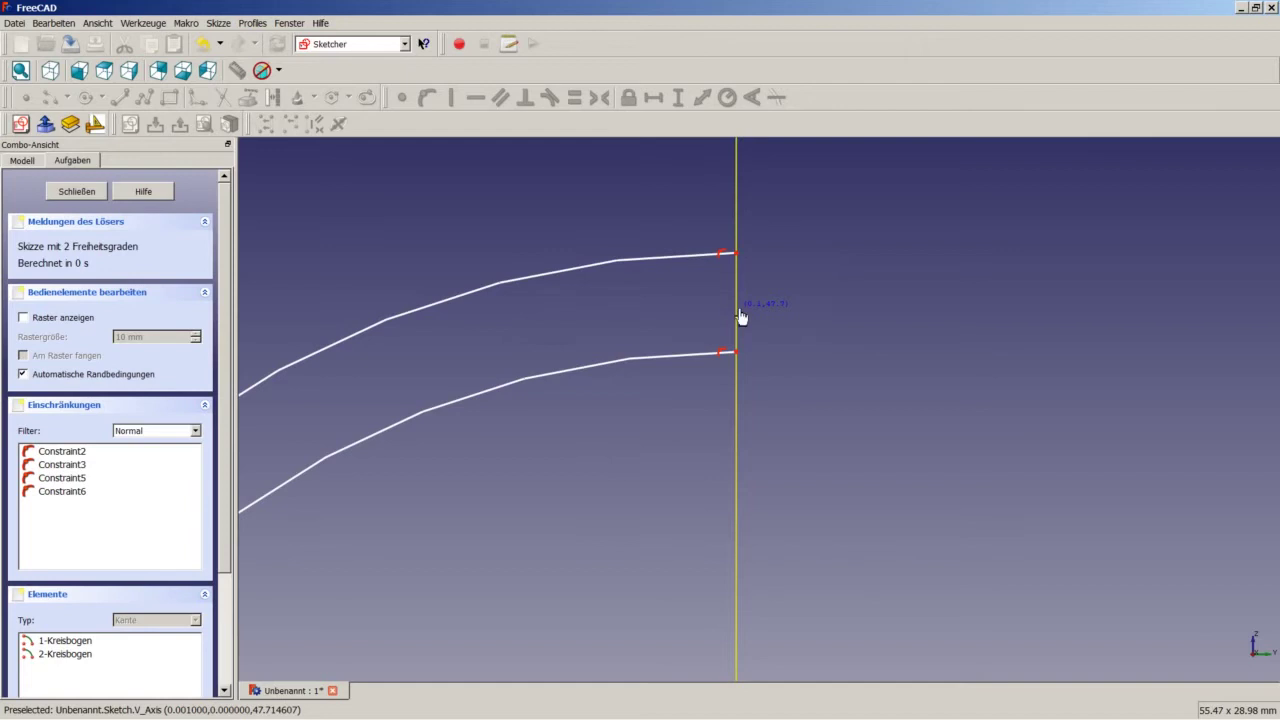
click(738, 309)
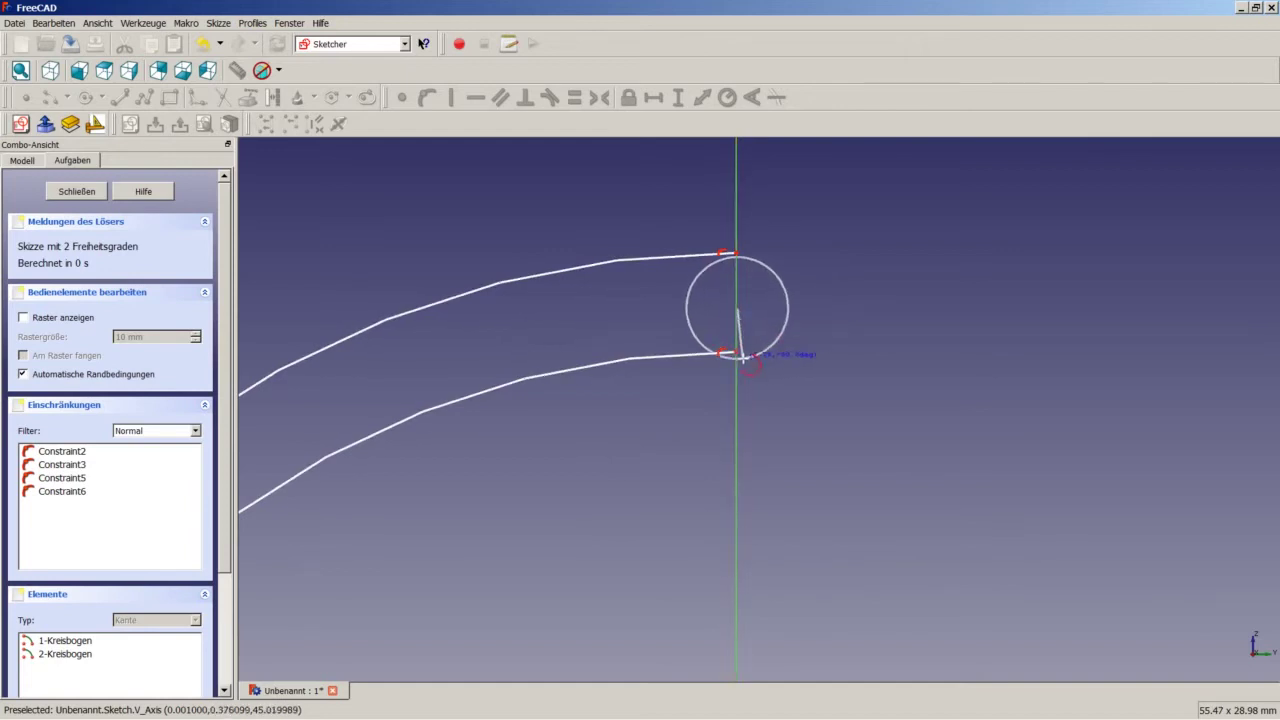
click(737, 351)
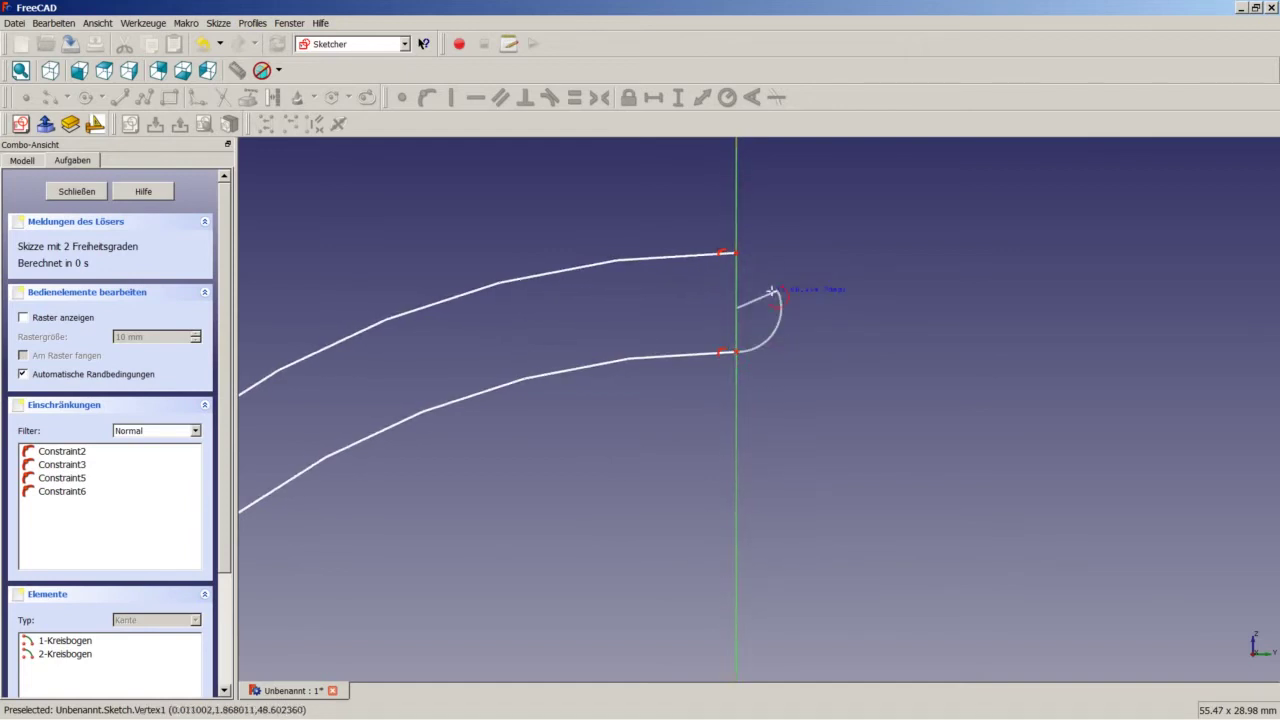
click(737, 252)
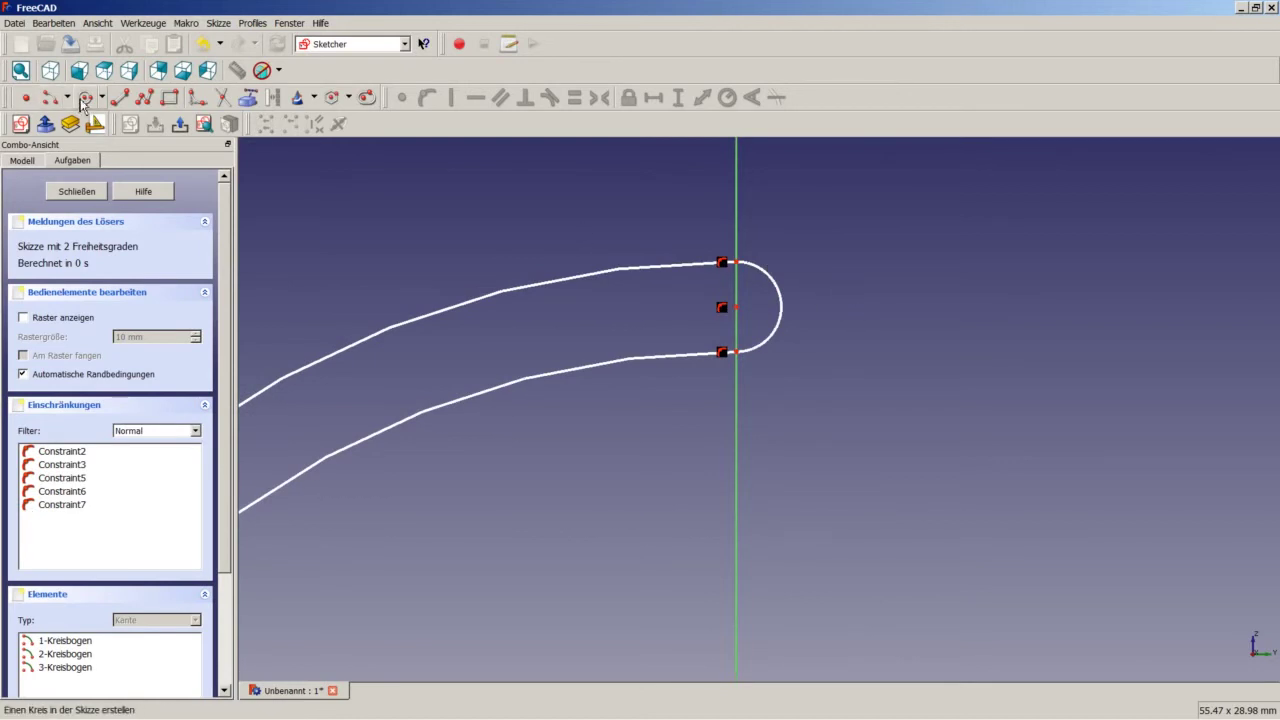
Step: Draw a small circle sharing the cap arc's centre point
click(86, 102)
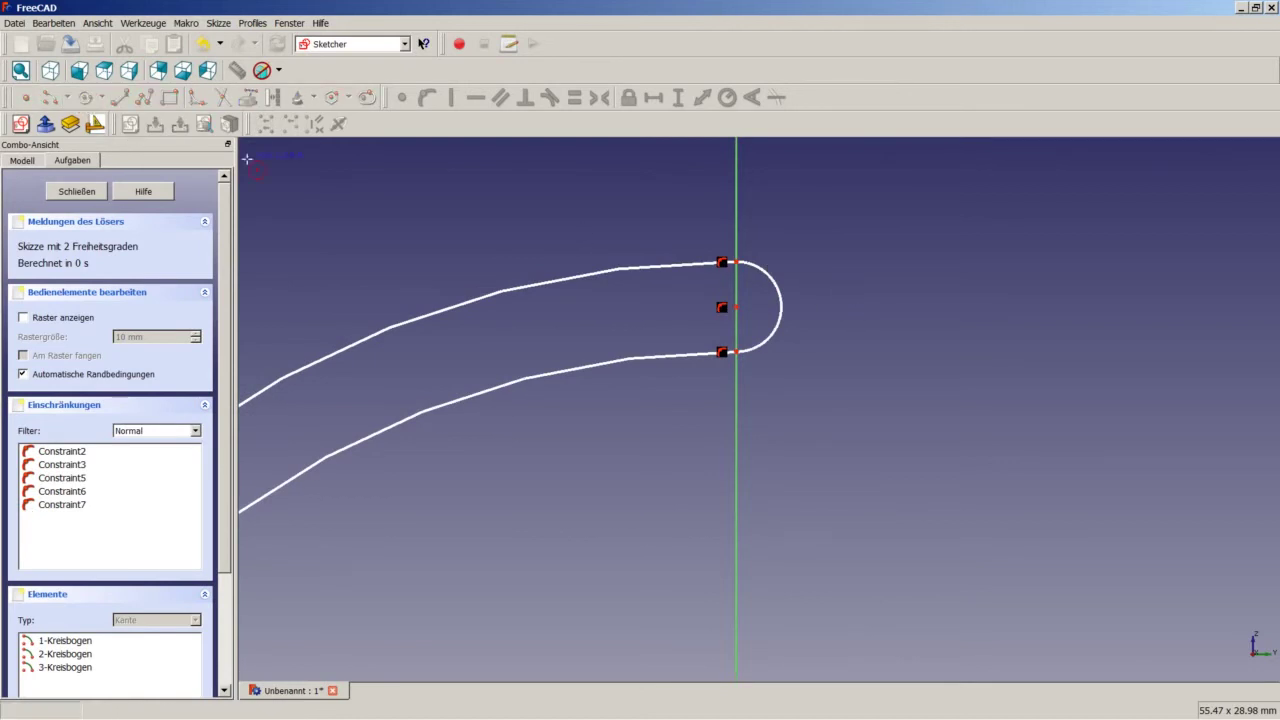
click(736, 306)
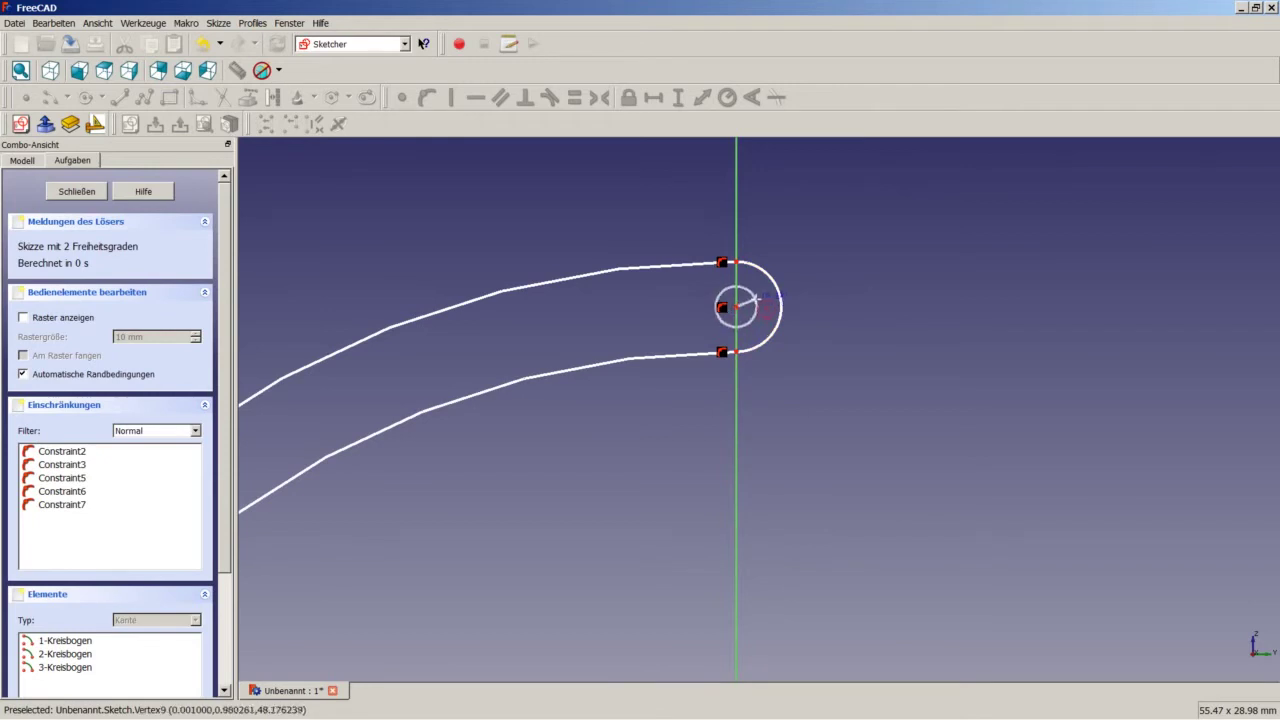
click(760, 297)
scroll(756, 359, down, 3)
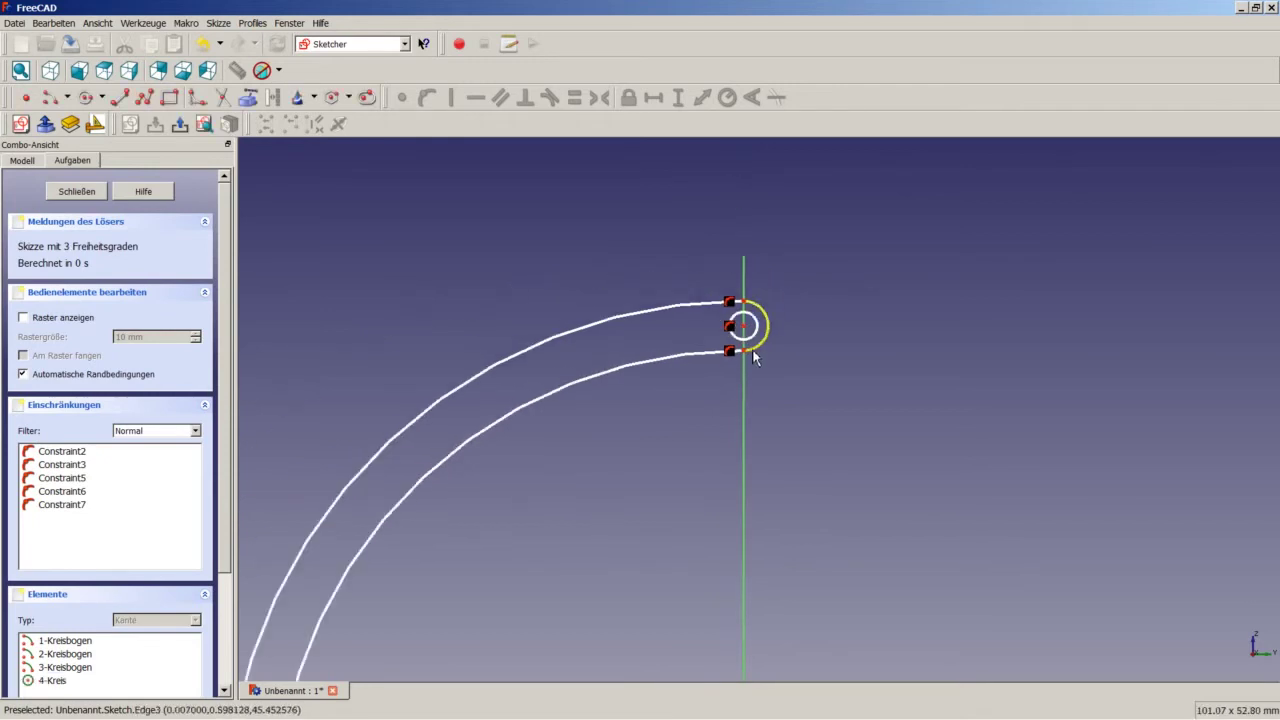
scroll(743, 396, down, 5)
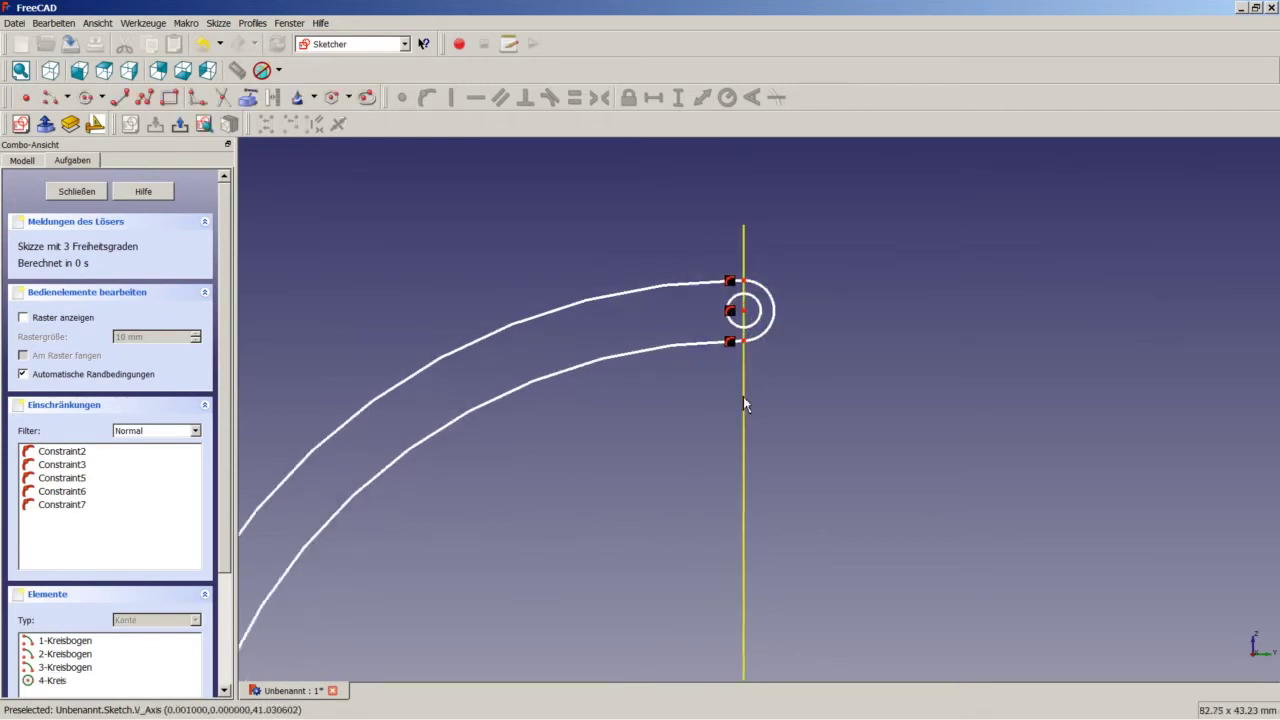
scroll(766, 556, up, 5)
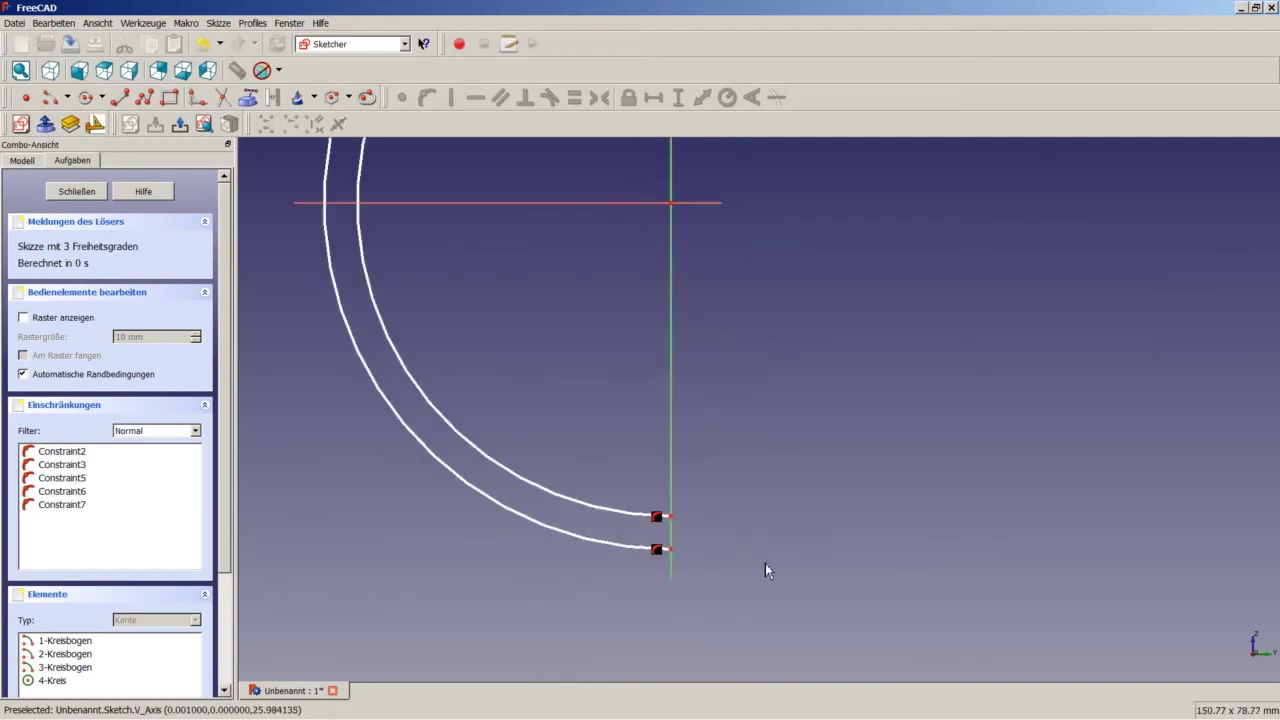
scroll(772, 525, up, 2)
Step: Draw a horizontal line from the inner arc's lower end out to the right
click(121, 98)
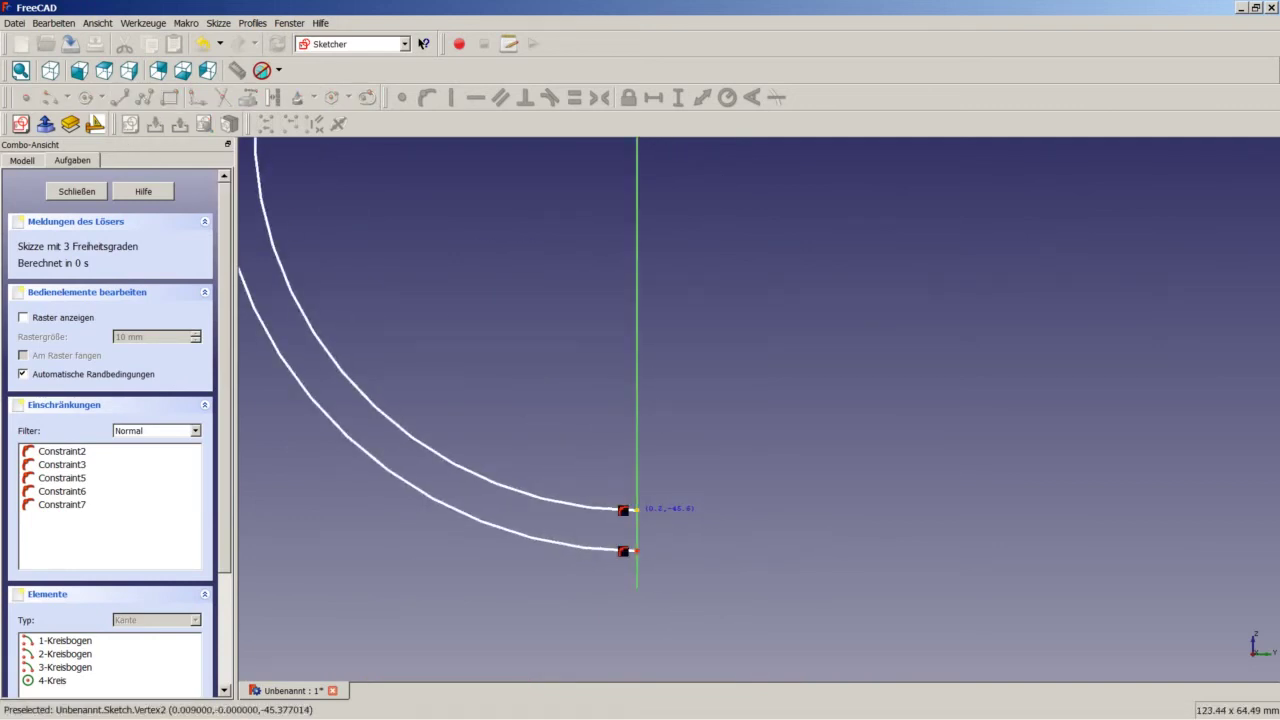
click(636, 509)
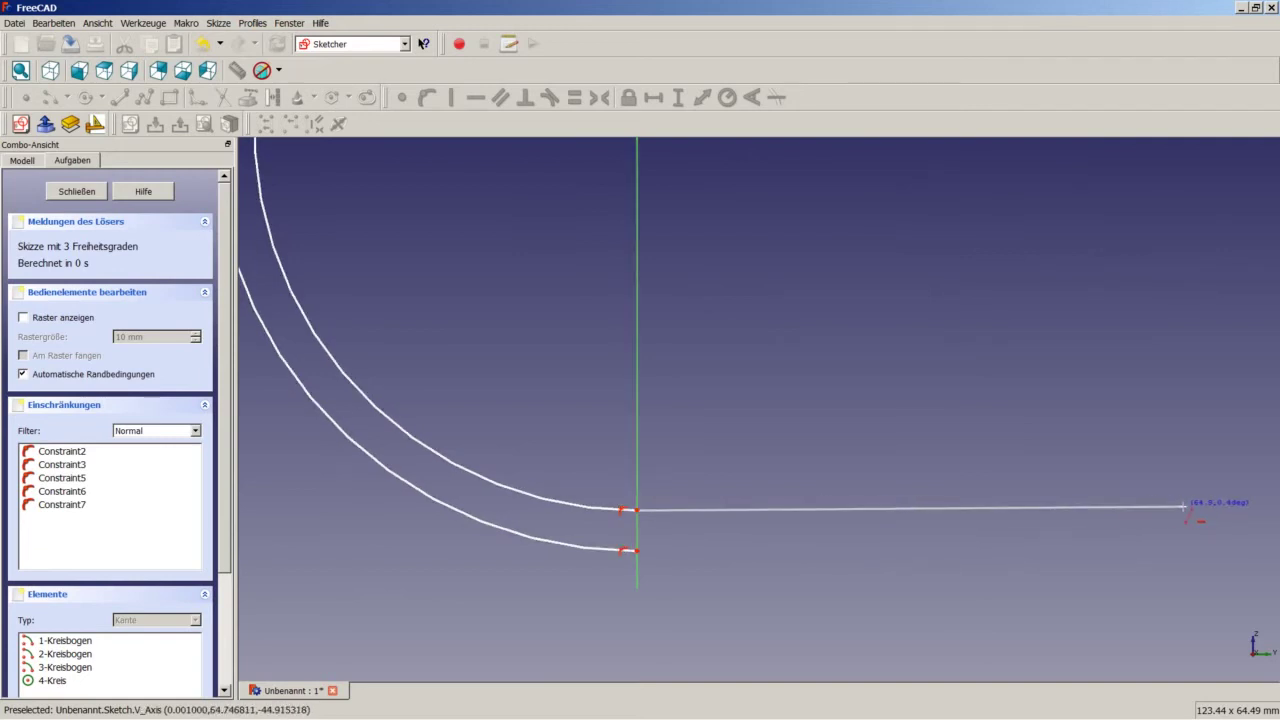
scroll(1100, 508, down, 5)
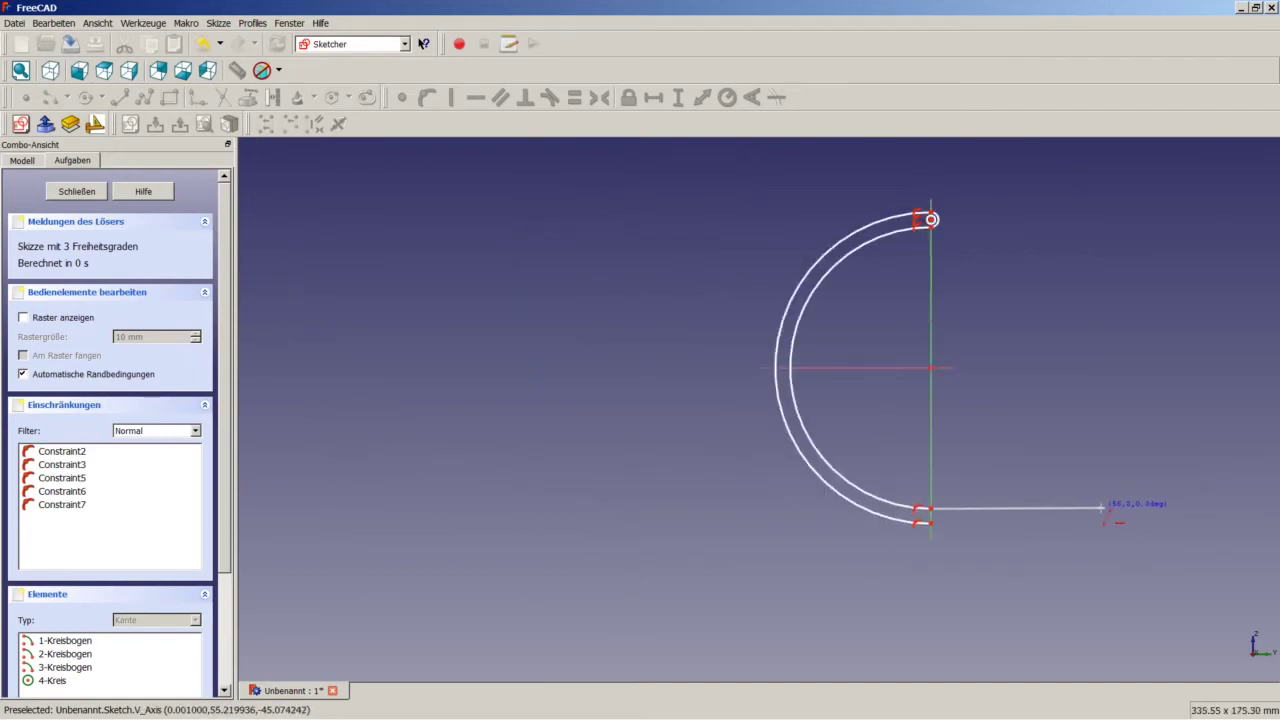
scroll(1100, 508, down, 3)
scroll(1240, 508, down, 1)
scroll(1240, 508, up, 2)
scroll(988, 509, up, 1)
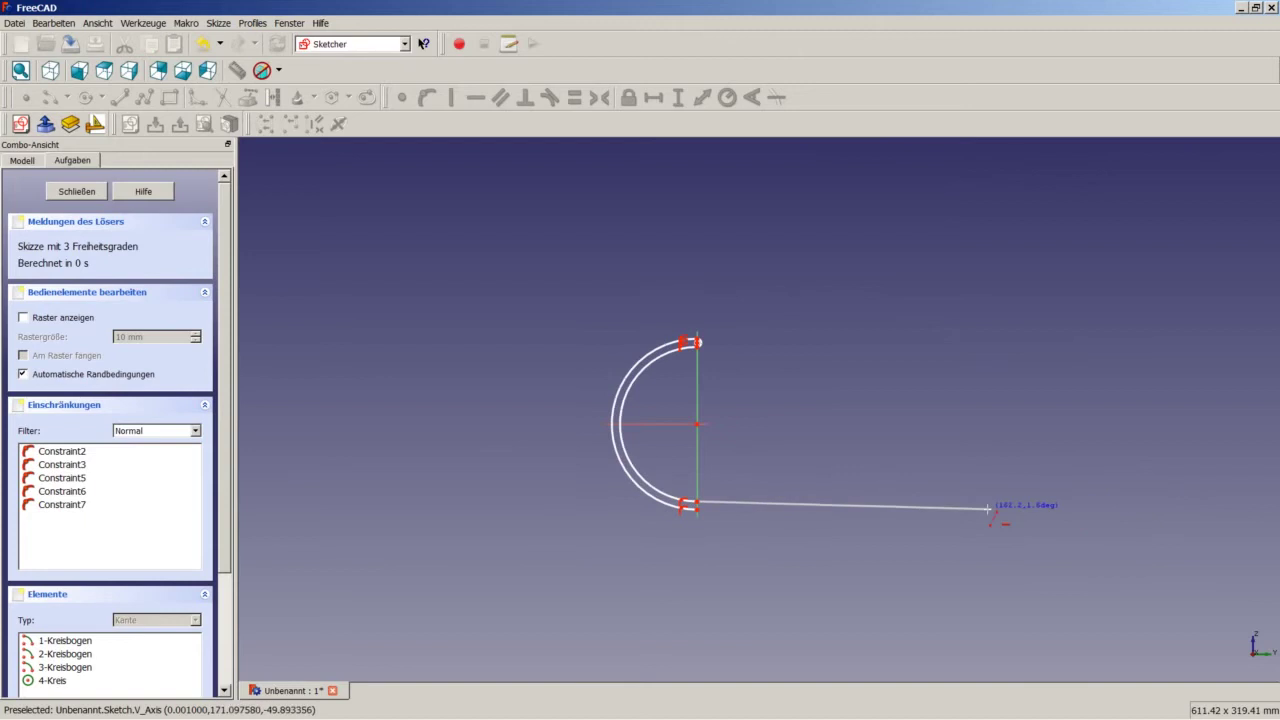
scroll(988, 509, up, 2)
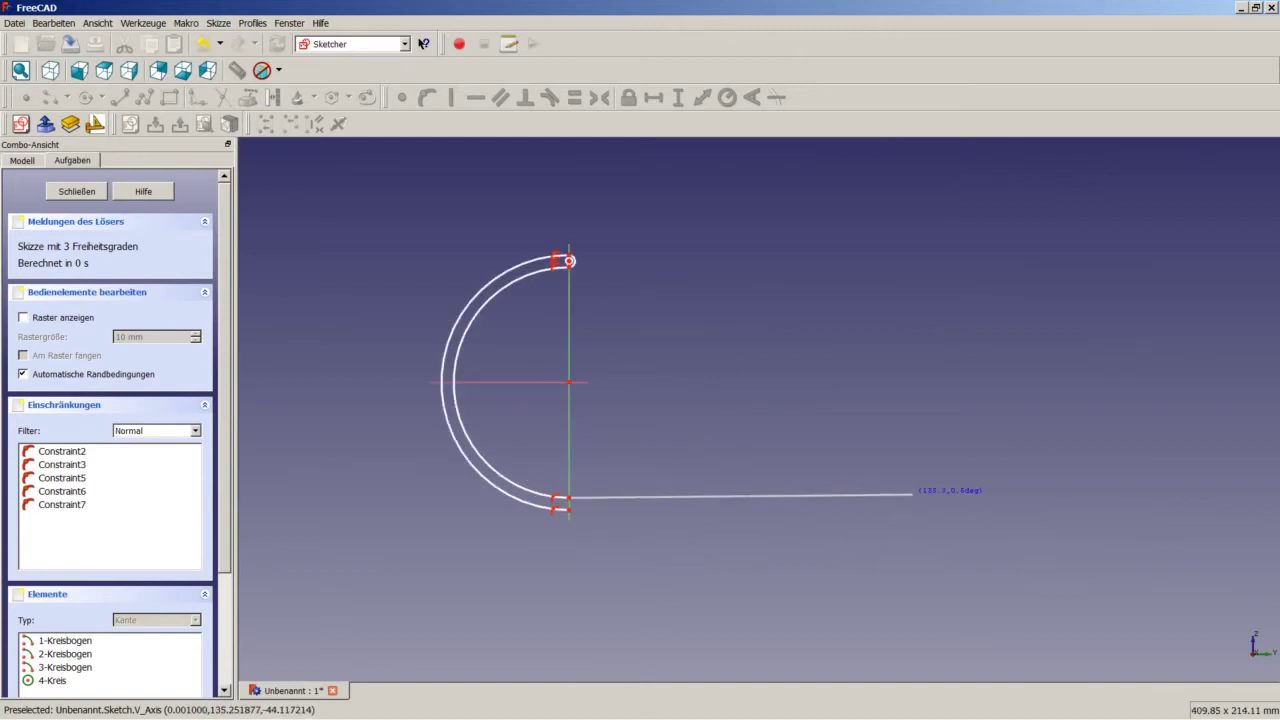
click(912, 495)
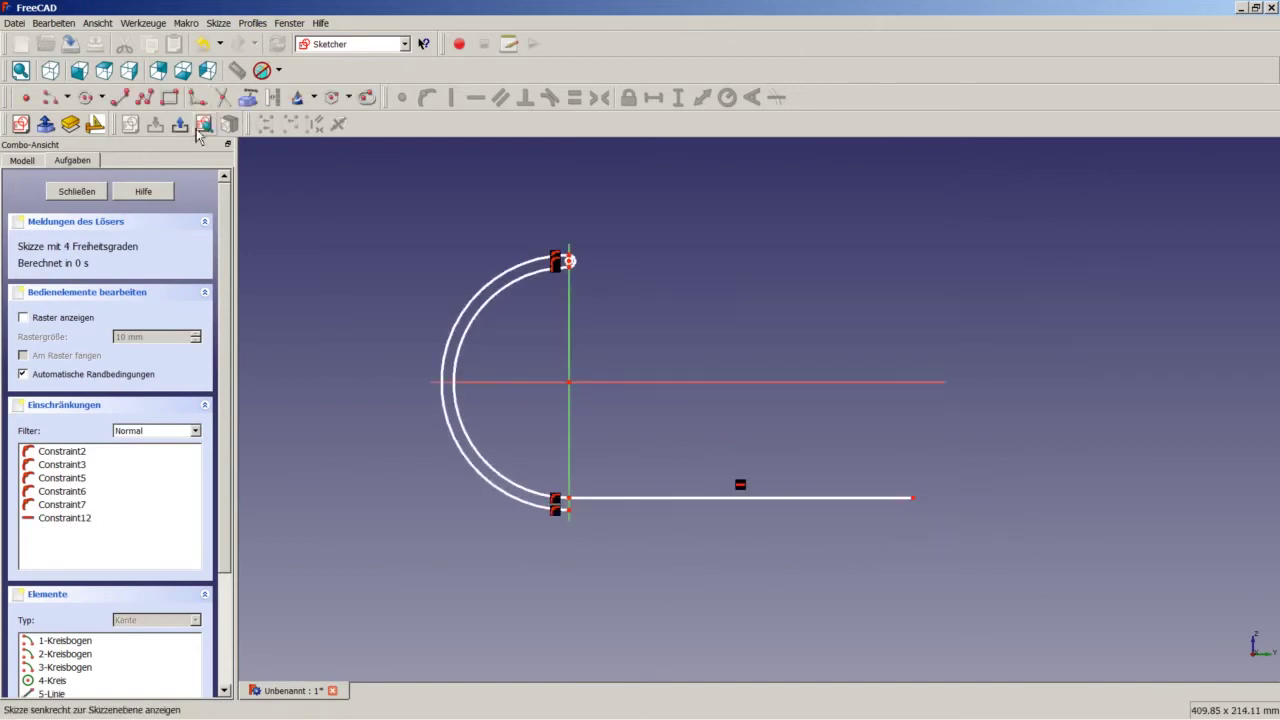
Step: Draw a second horizontal line from the outer arc's lower end, parallel to the first
click(110, 98)
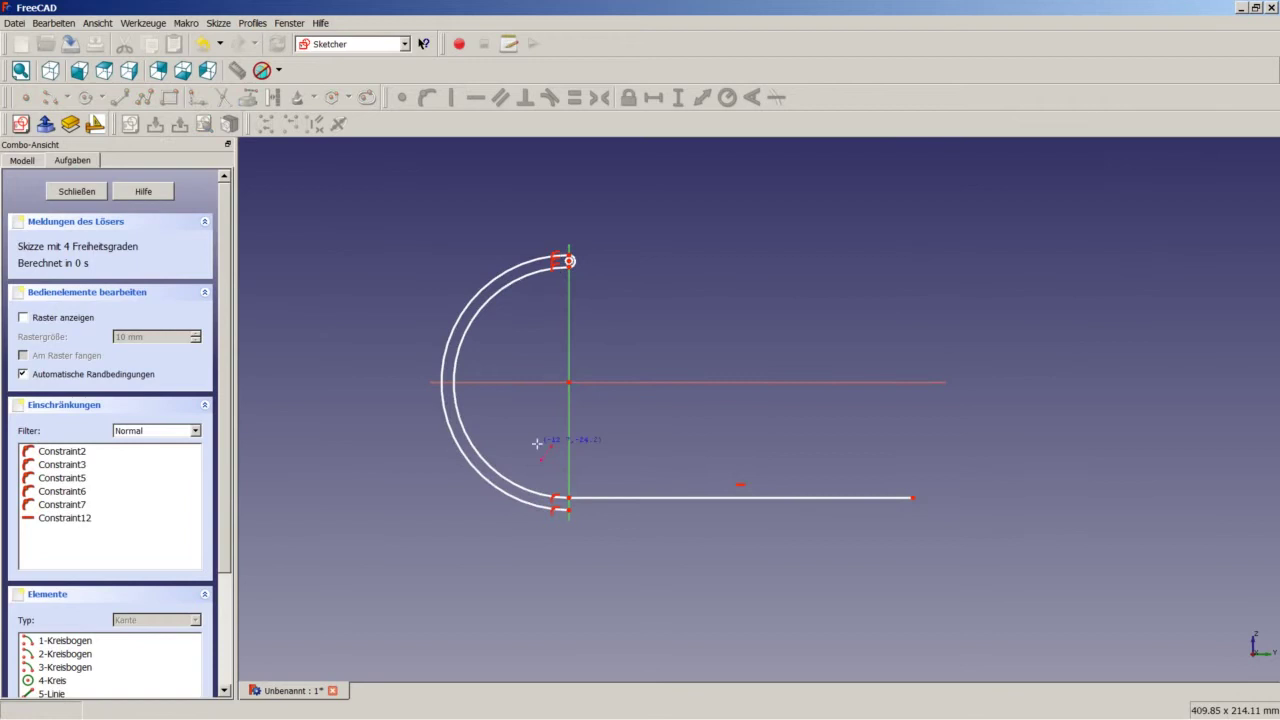
click(568, 510)
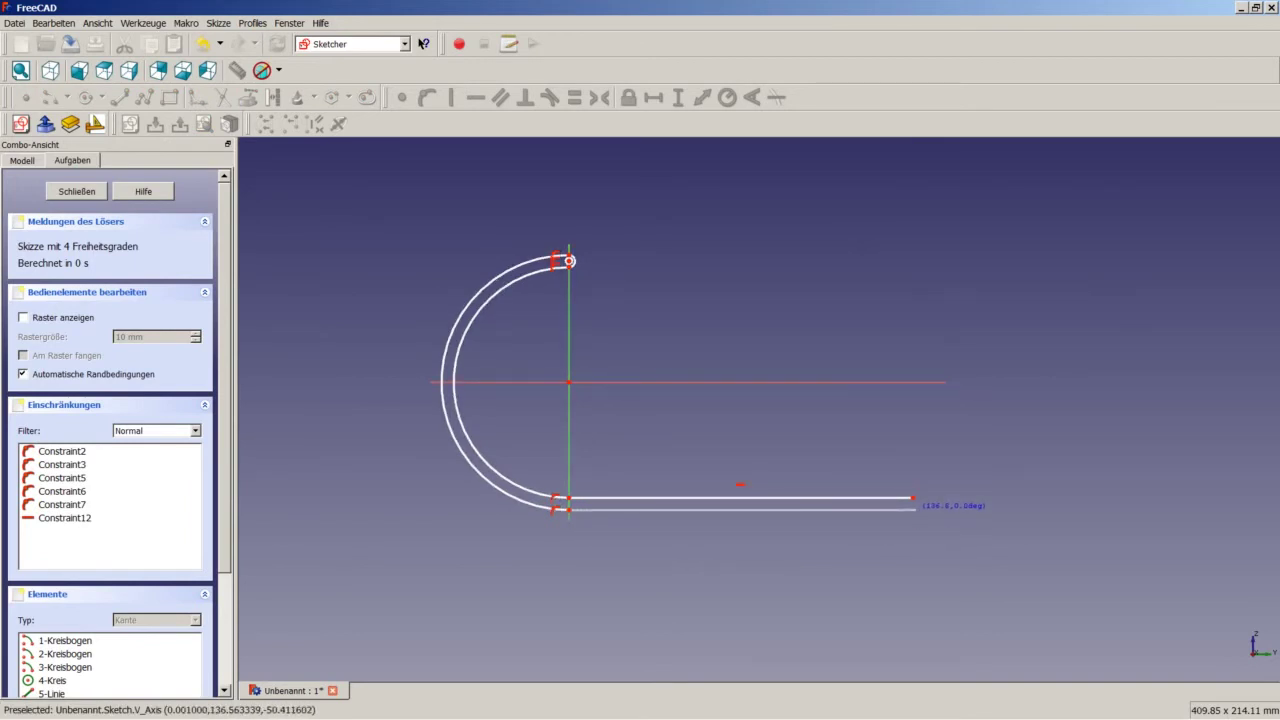
click(915, 507)
scroll(912, 505, up, 2)
scroll(911, 503, up, 2)
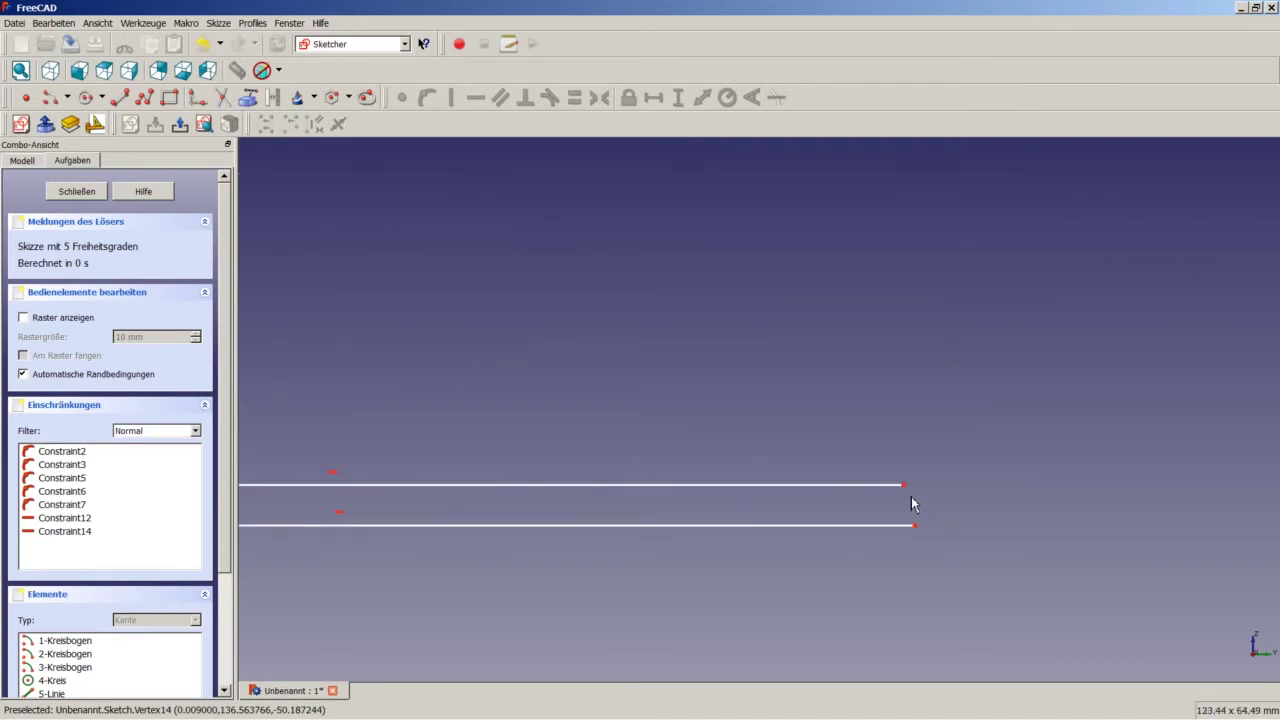
scroll(911, 503, up, 3)
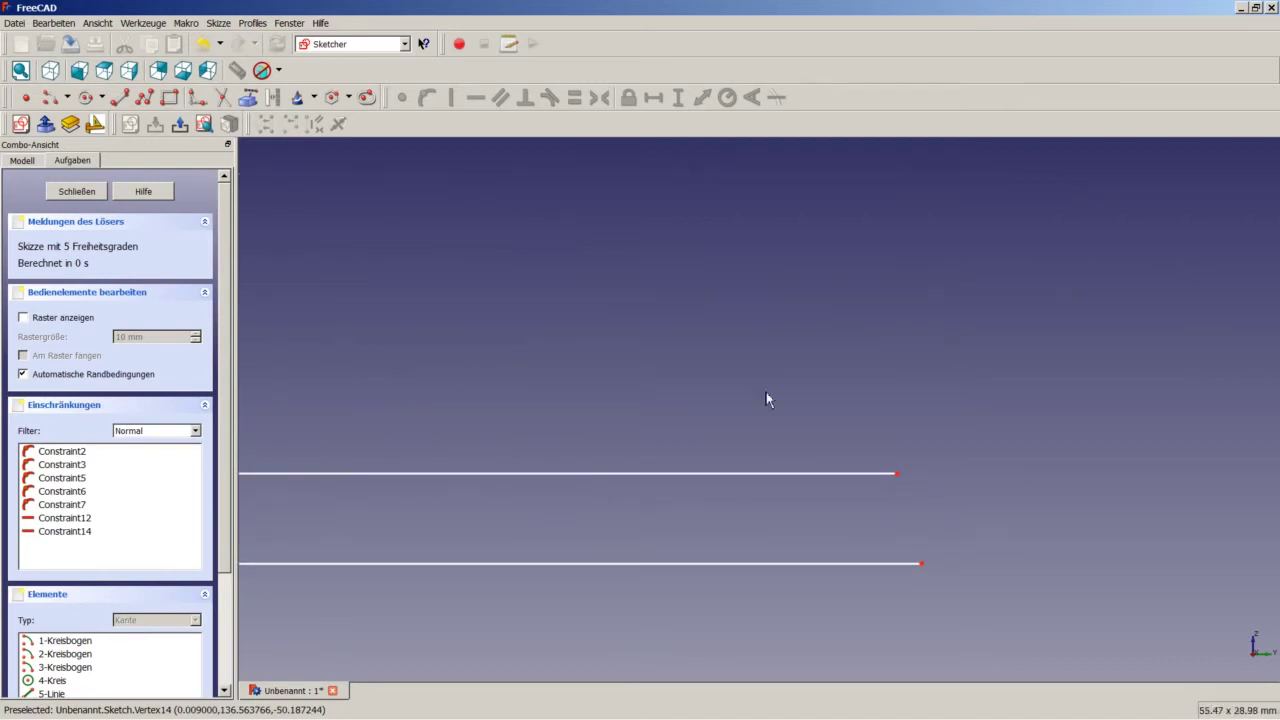
Step: Draw an arc centred between the line ends, running from the lower to the upper line's end
click(54, 100)
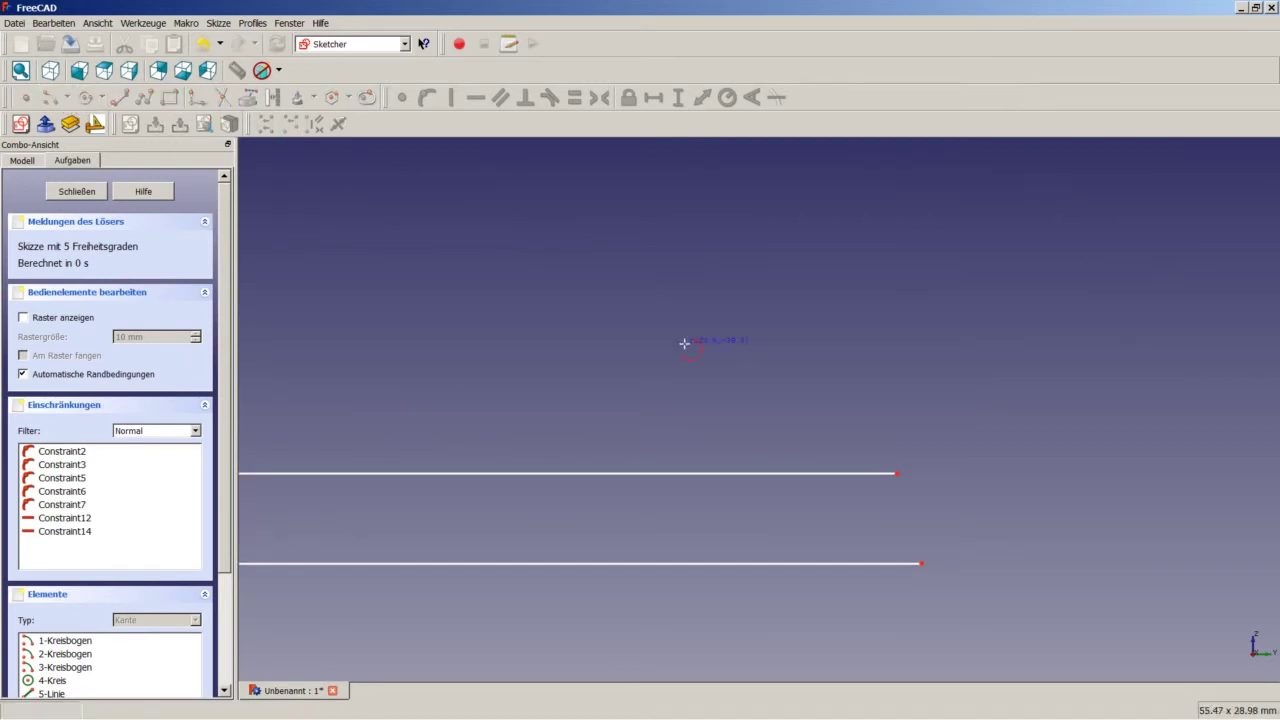
click(920, 521)
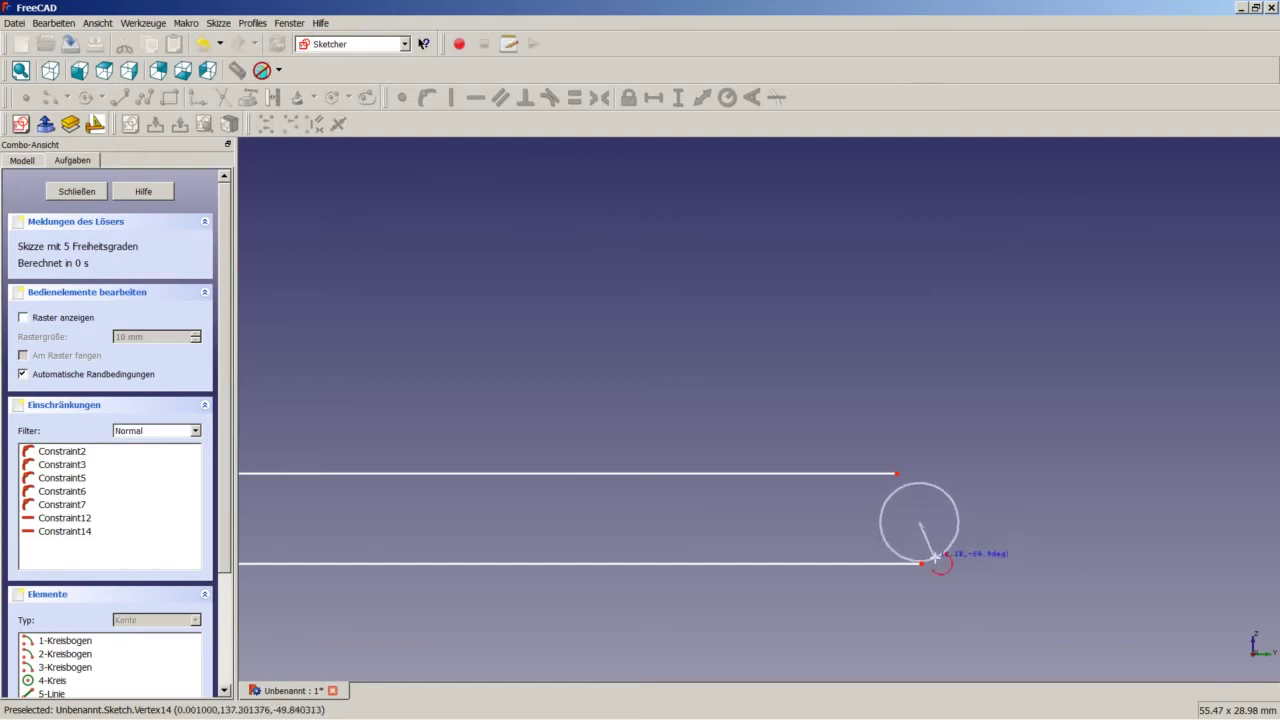
click(920, 563)
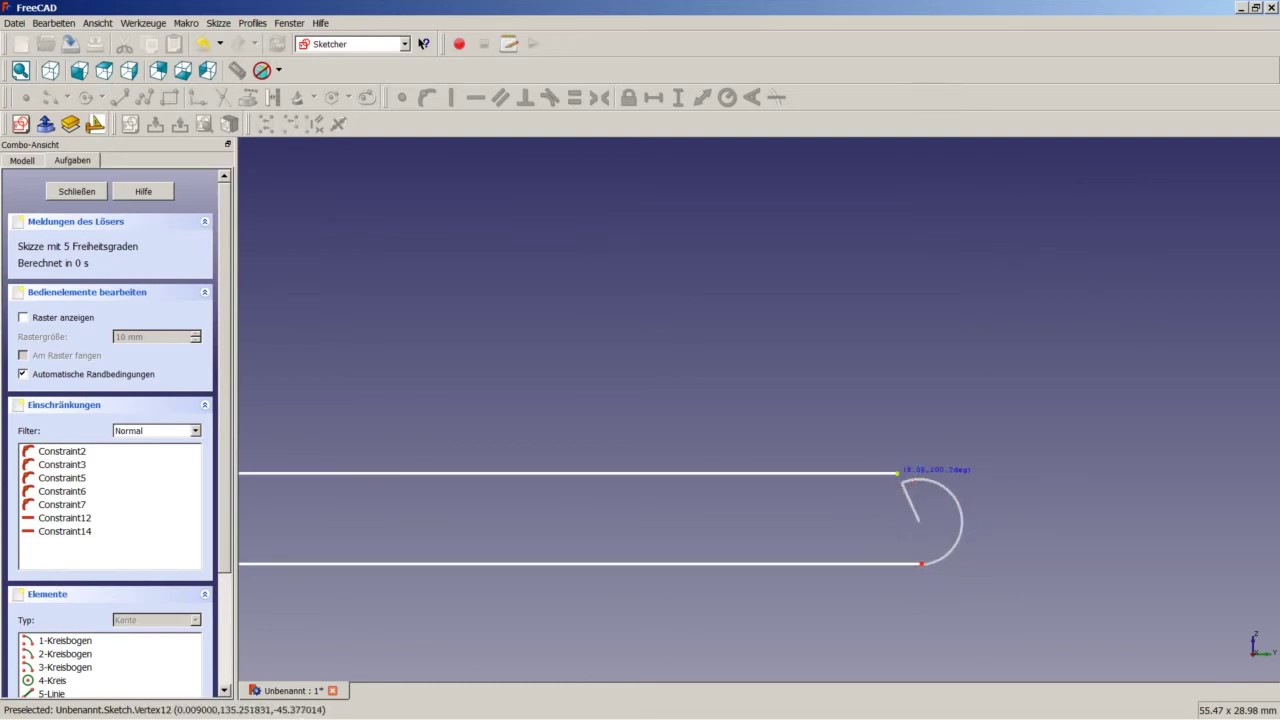
click(900, 472)
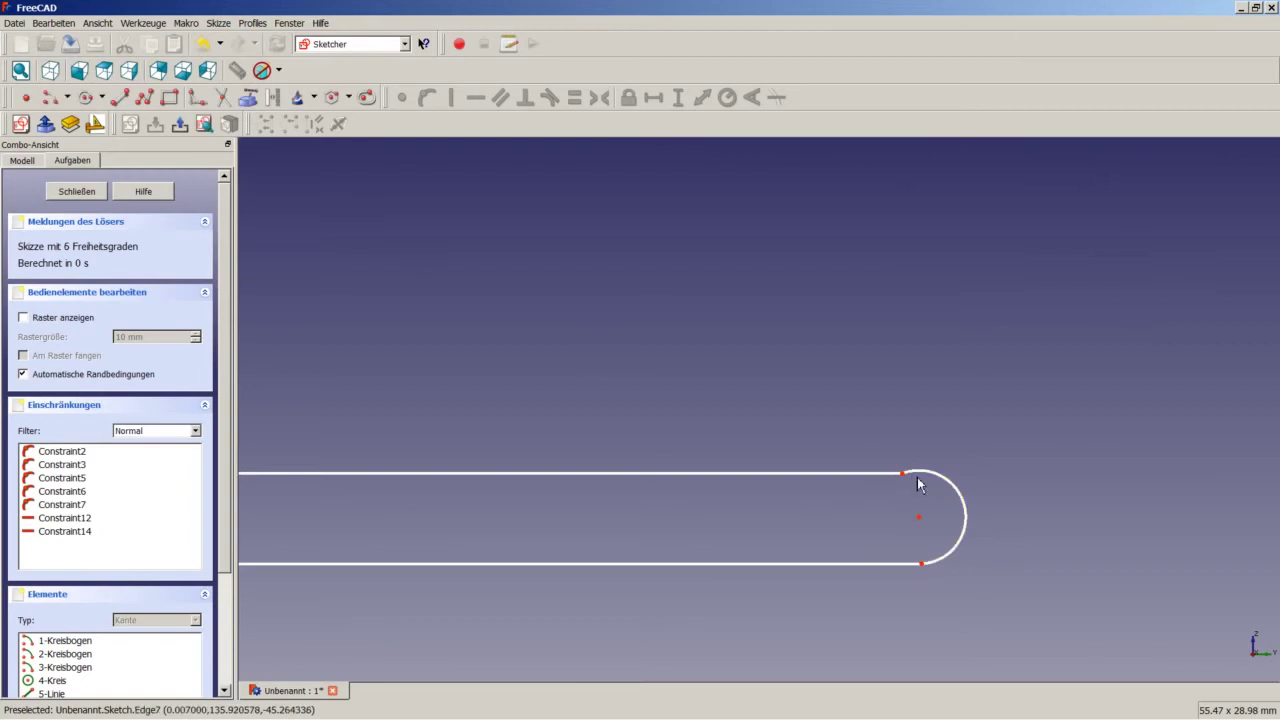
click(915, 565)
Step: Apply Tangent constraints between the end arc and both the lower and upper legs
click(933, 564)
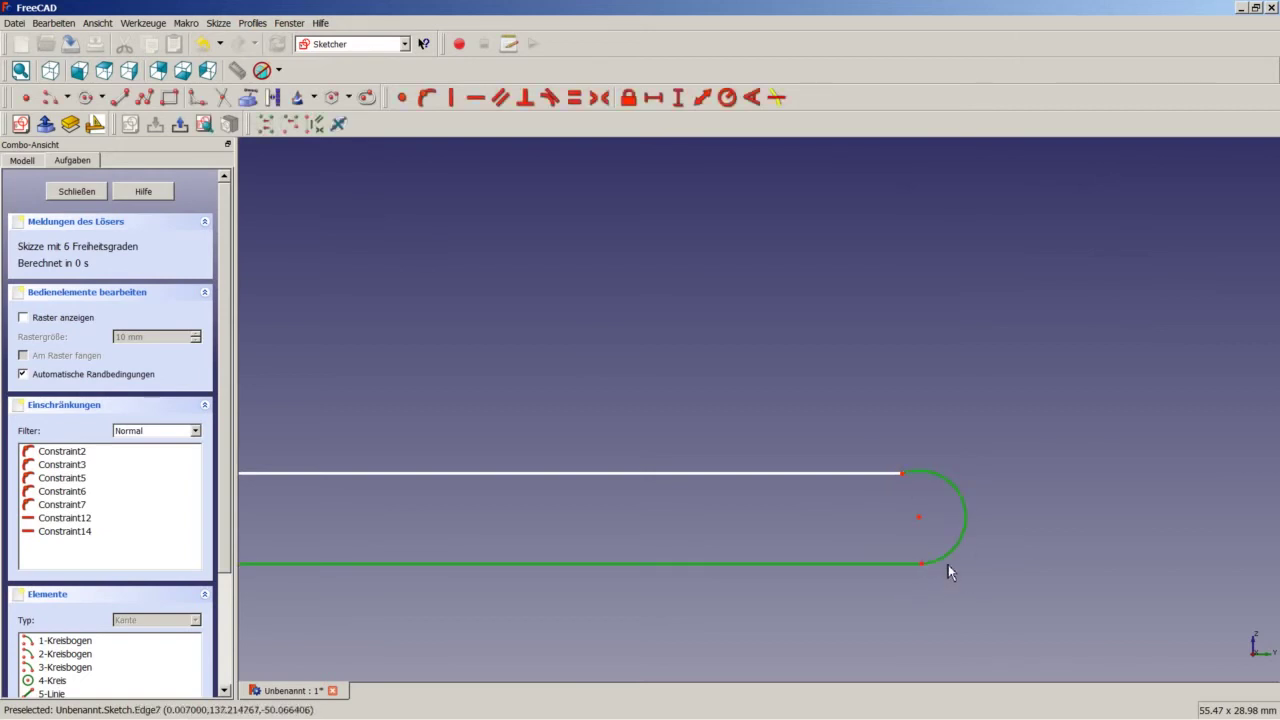
click(549, 97)
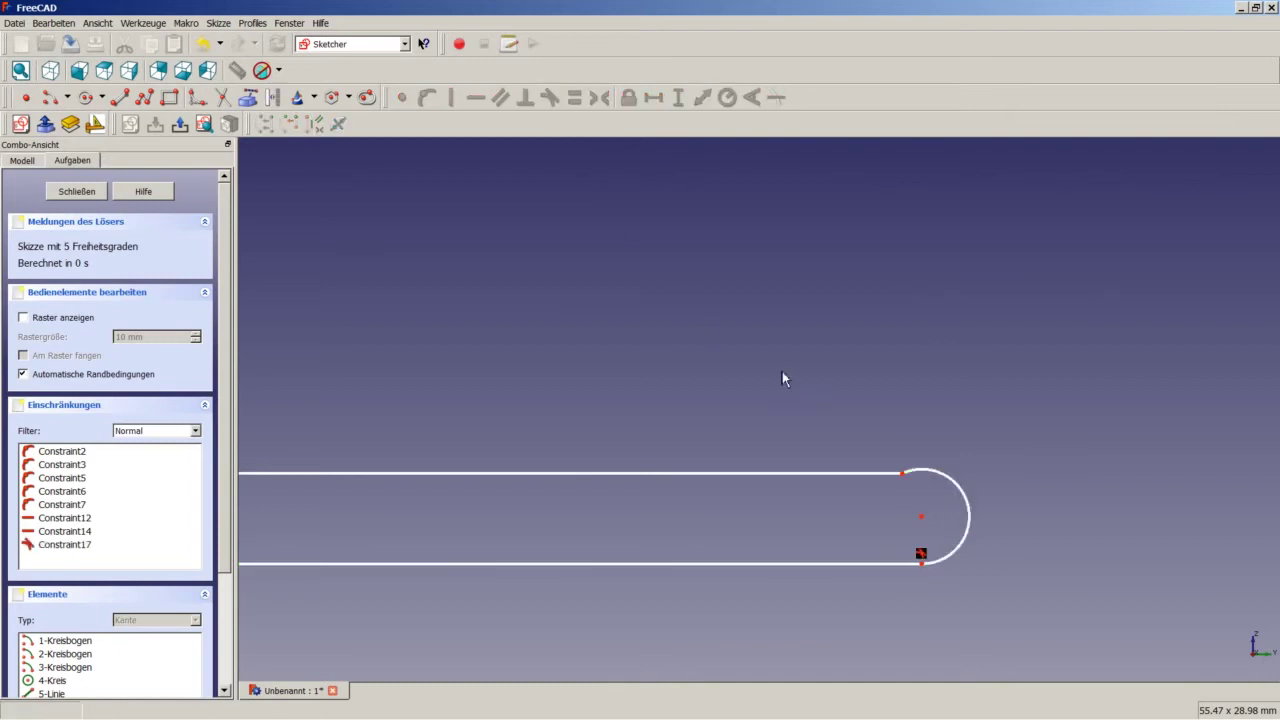
click(924, 470)
click(869, 474)
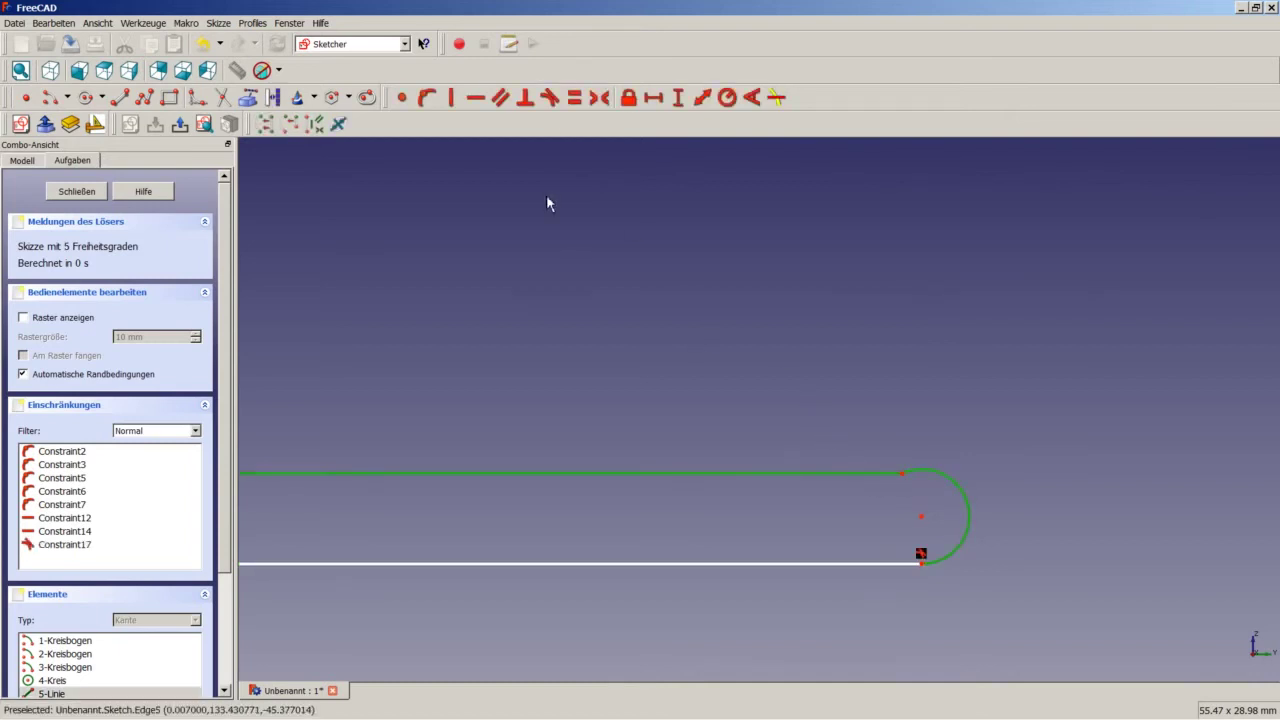
click(551, 97)
scroll(586, 303, down, 5)
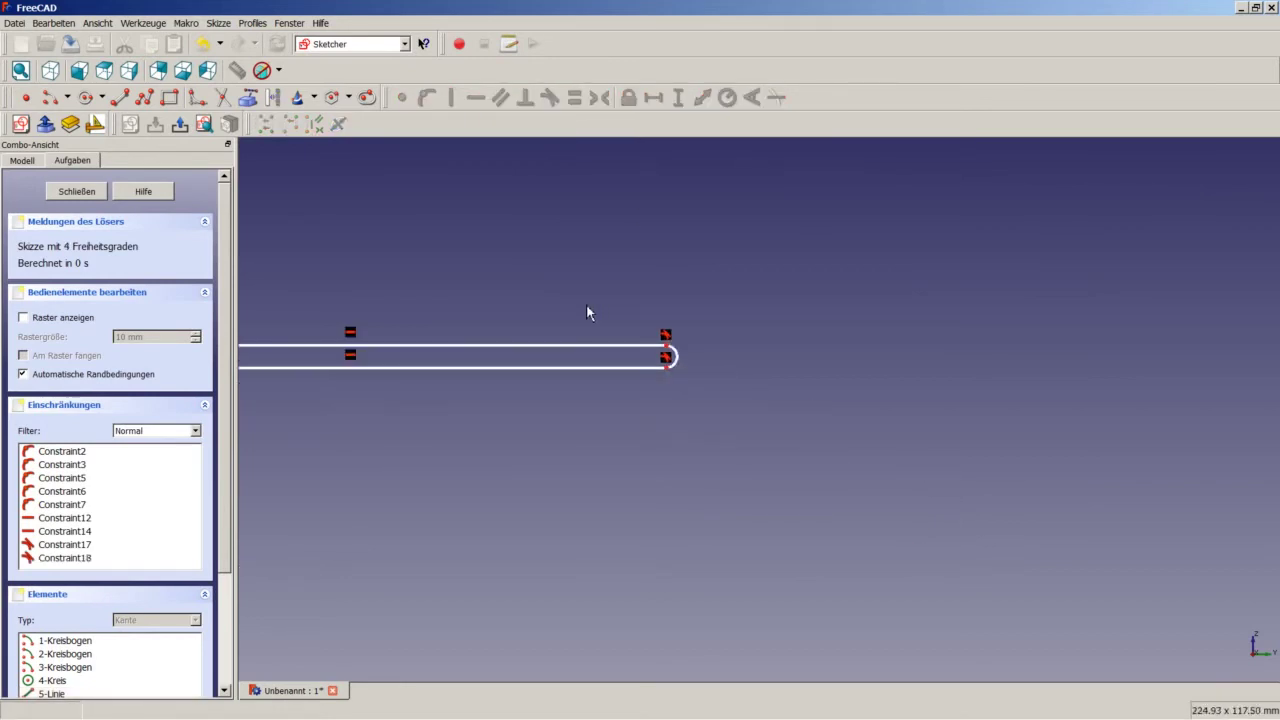
scroll(586, 303, down, 5)
scroll(444, 277, up, 4)
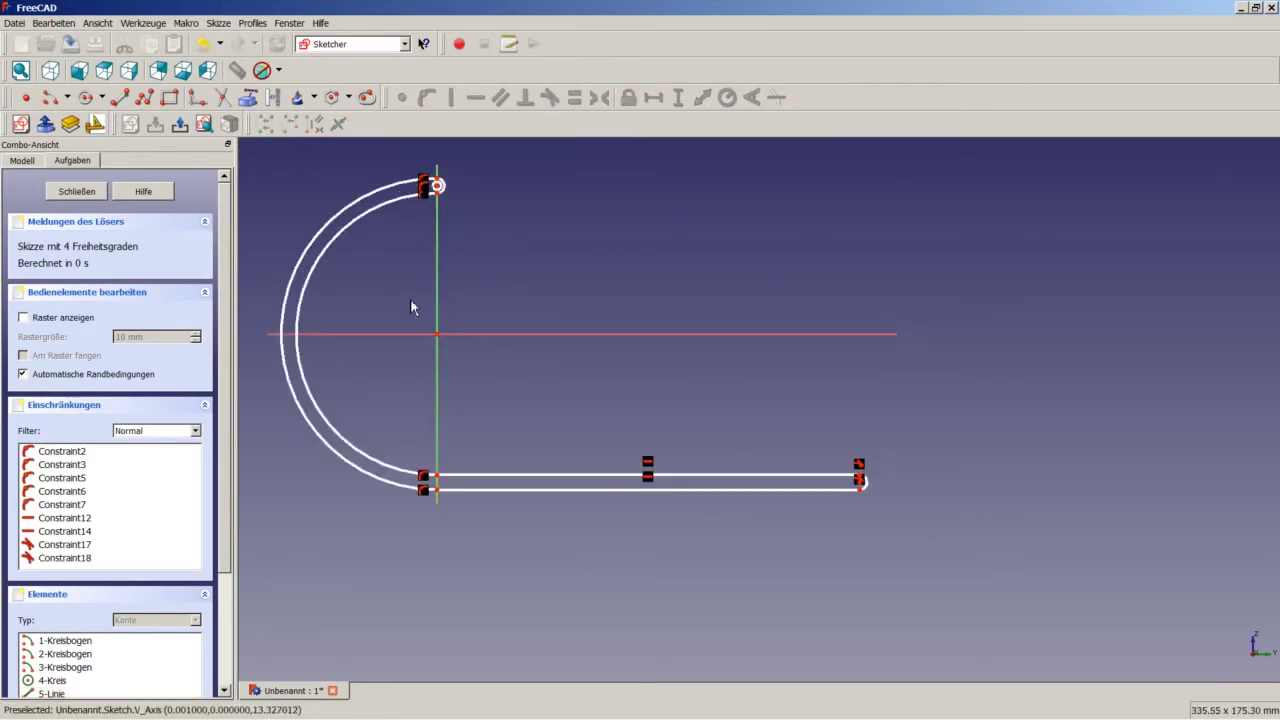
Step: Constrain the lower leg's end to a 380 mm horizontal distance from the axis
click(551, 490)
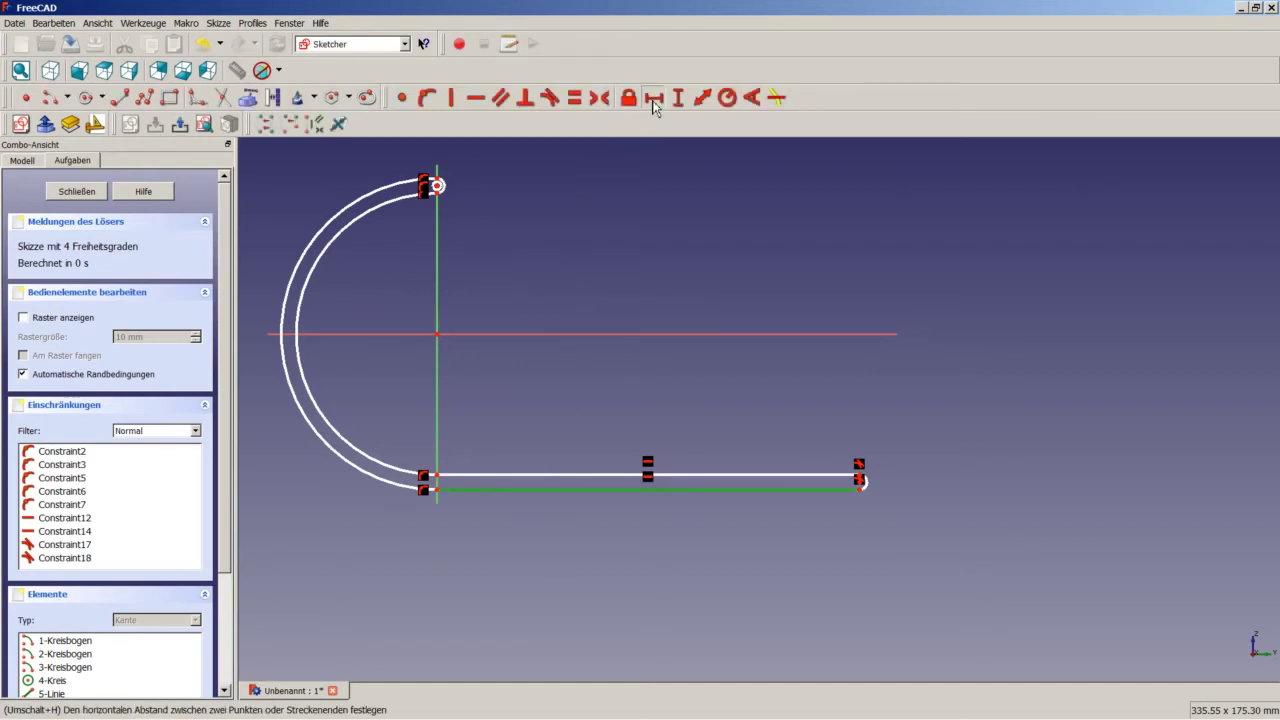
click(653, 97)
text(3)
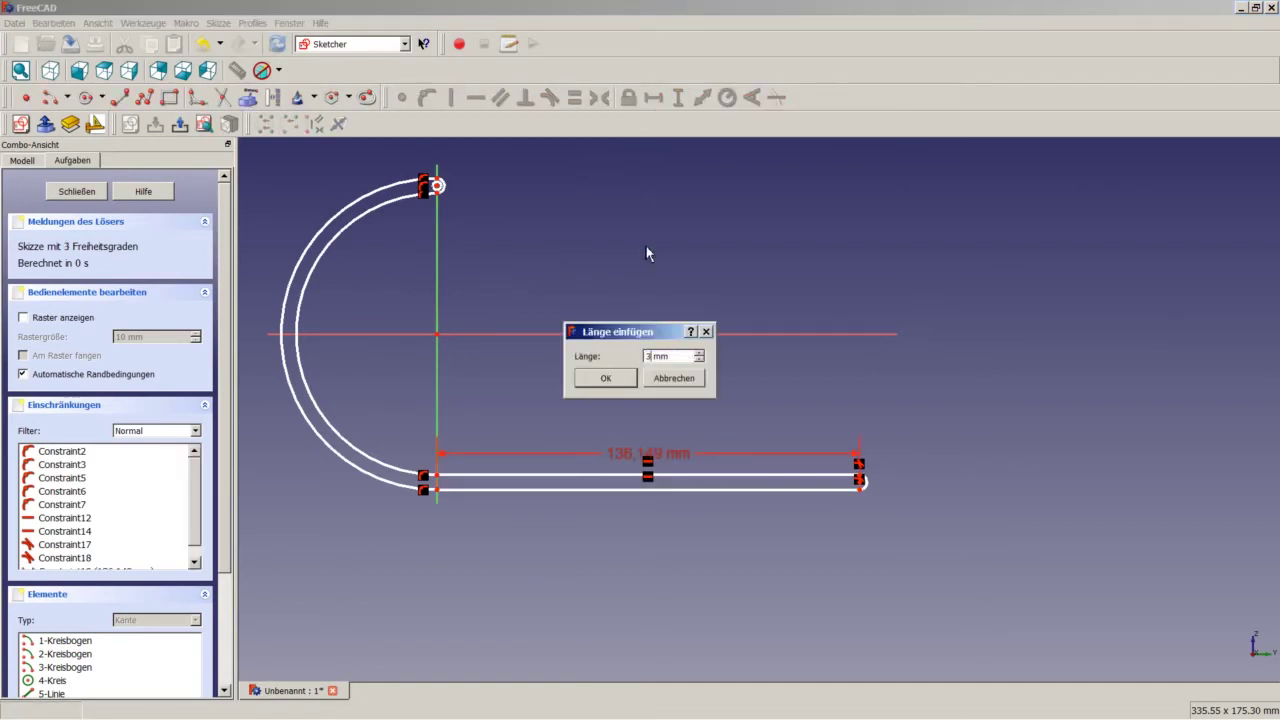
text(80)
key(Return)
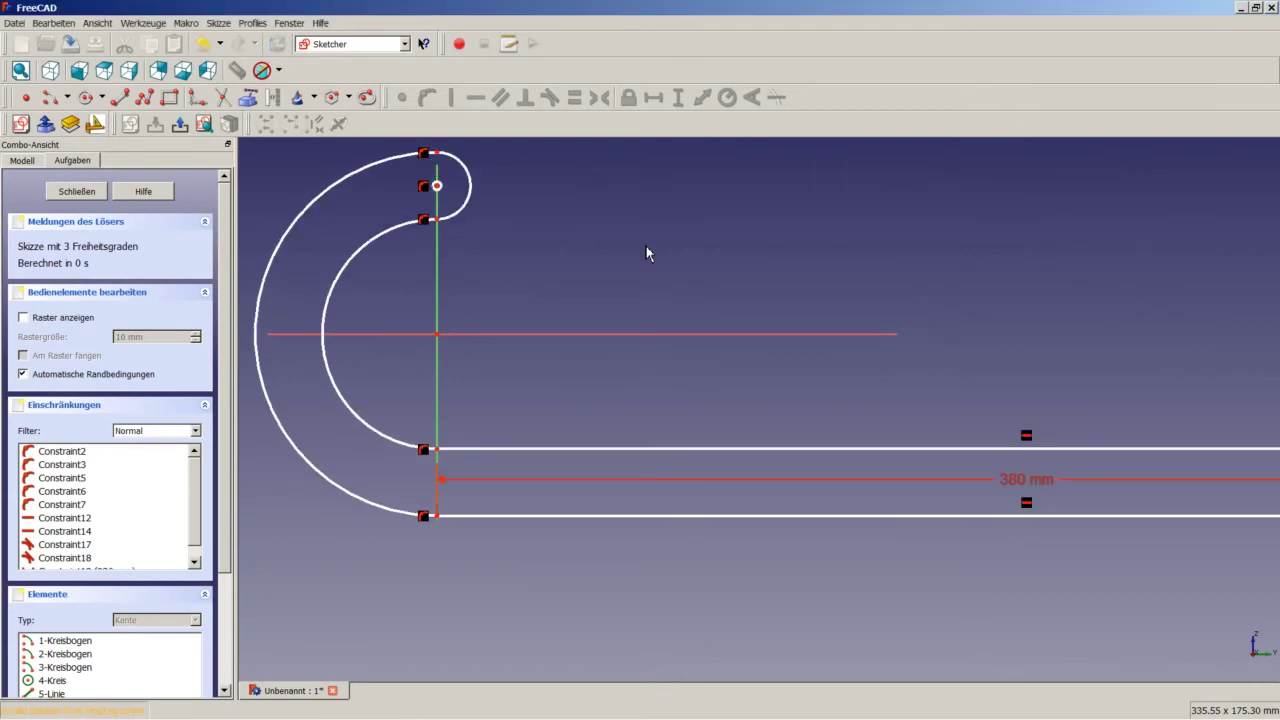
drag(1026, 480, 1028, 589)
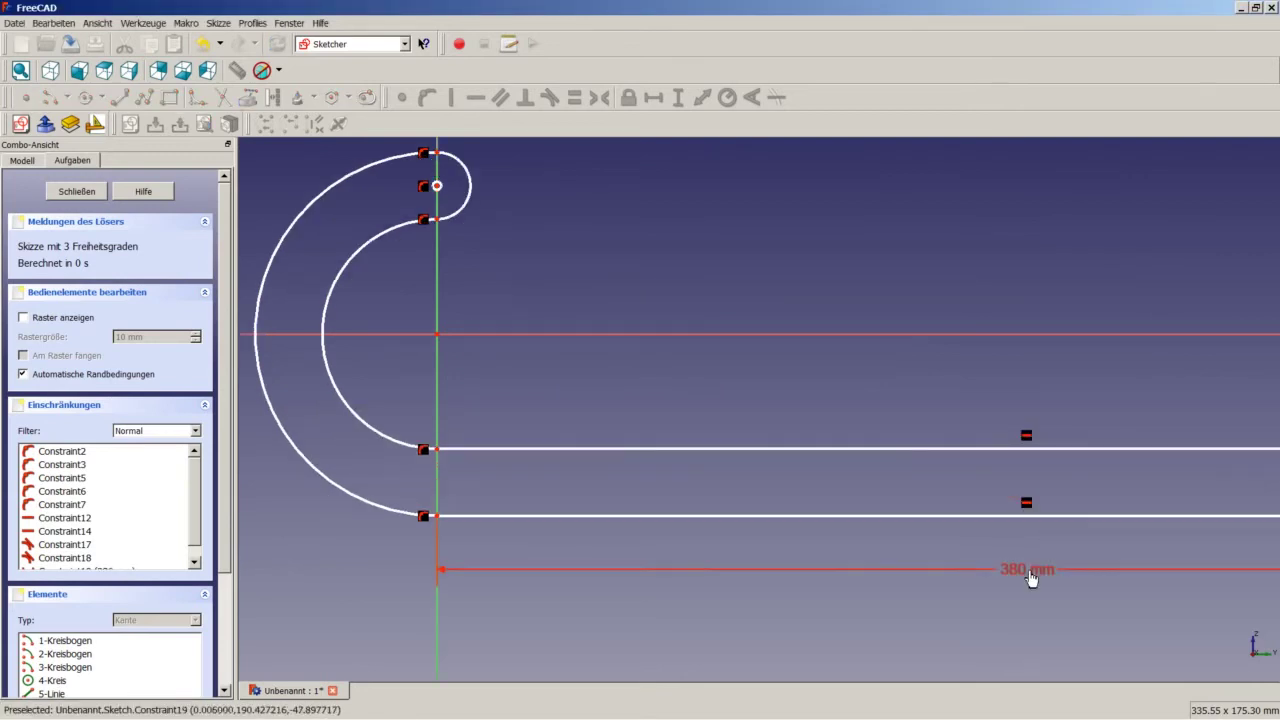
Step: Give the inner hook arc a 60 mm radius
click(329, 372)
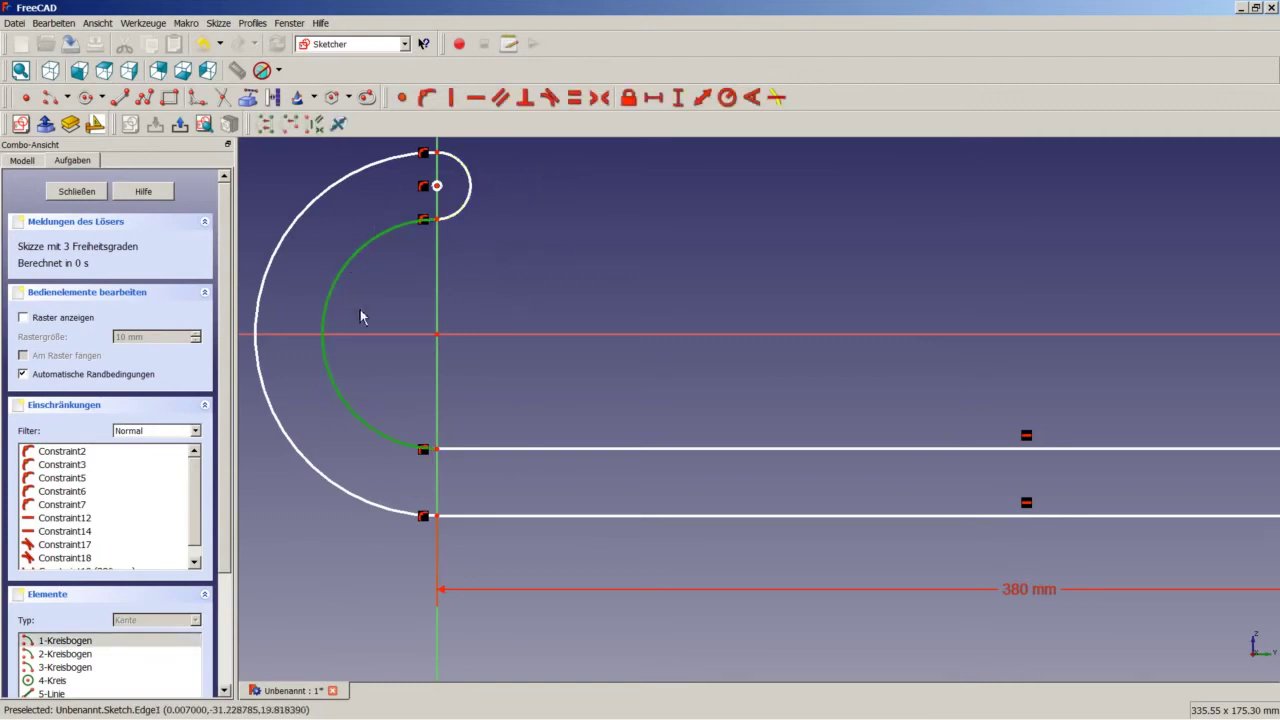
click(727, 97)
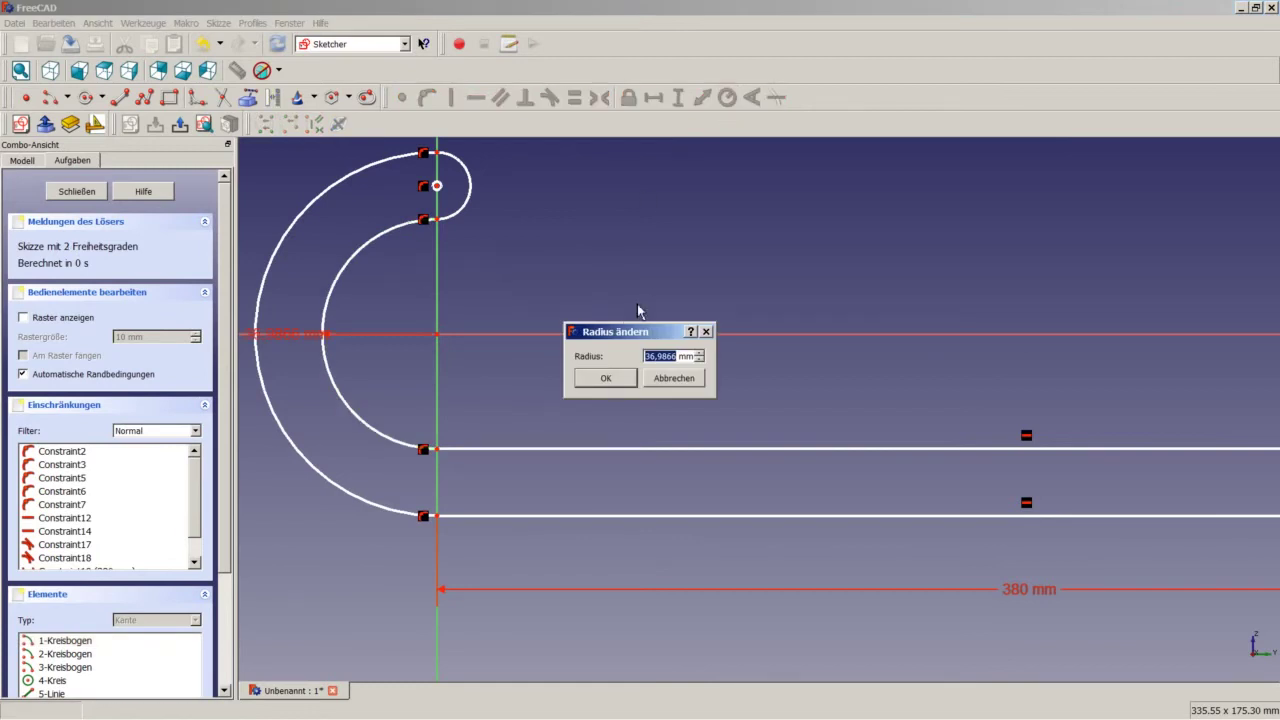
text(60)
key(Return)
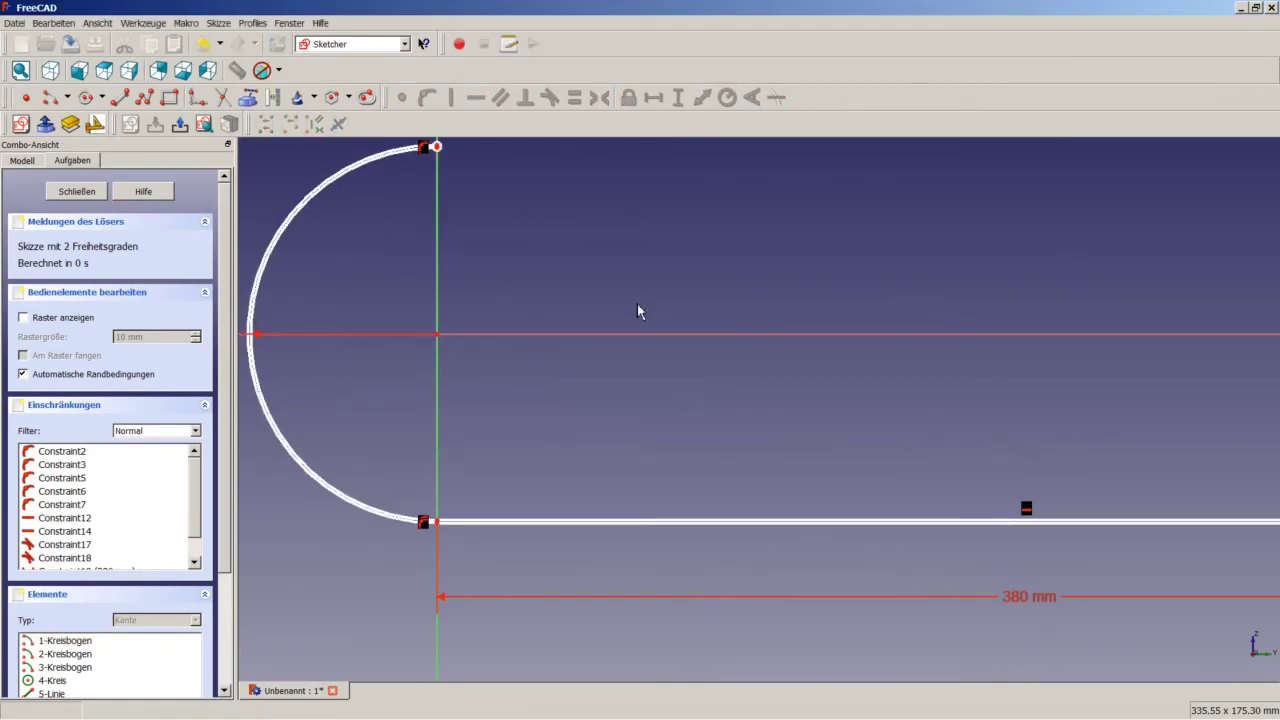
scroll(354, 291, up, 5)
scroll(354, 291, down, 5)
scroll(354, 291, down, 1)
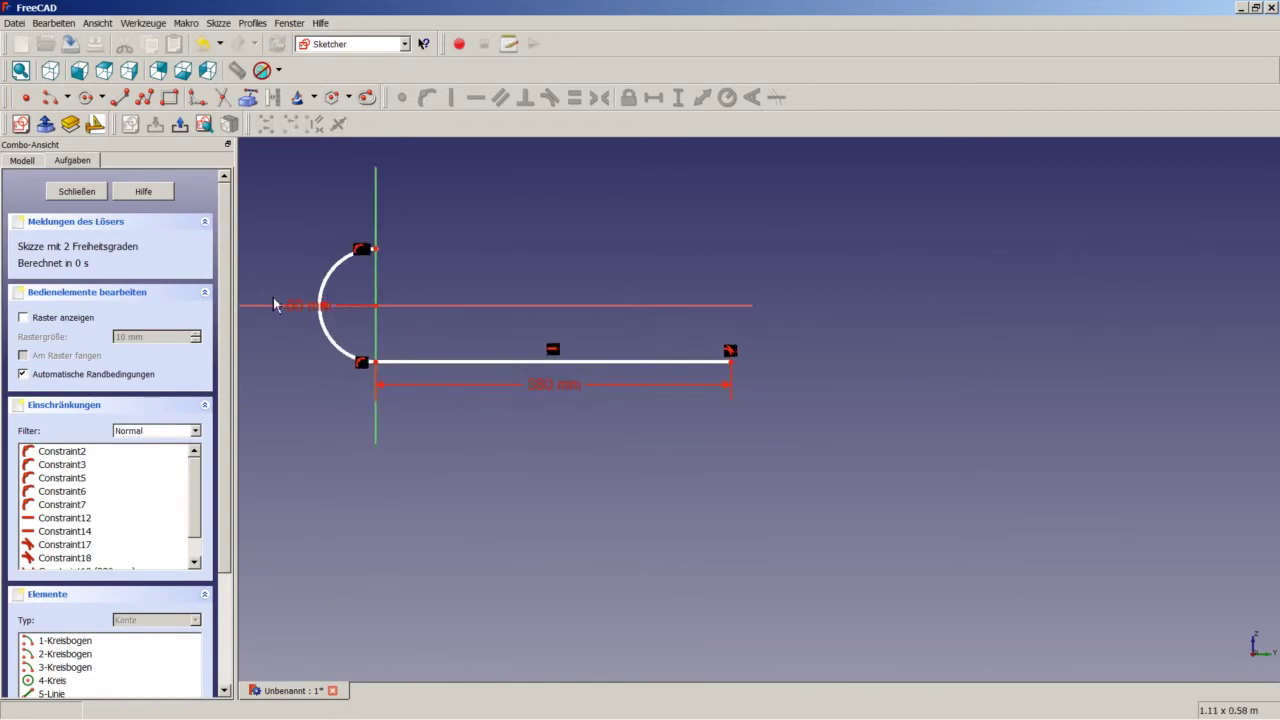
scroll(303, 307, up, 4)
scroll(491, 329, up, 2)
scroll(526, 357, up, 2)
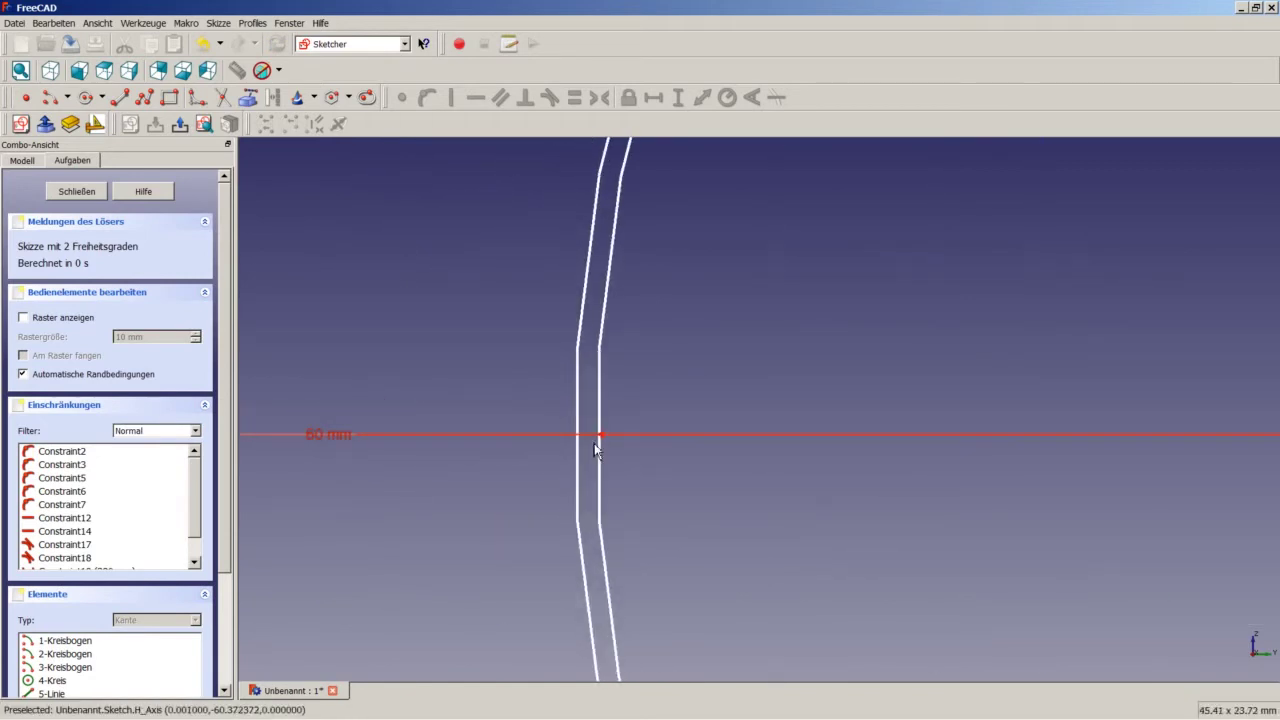
Step: Give the outer hook arc an 80 mm radius
drag(577, 434, 514, 424)
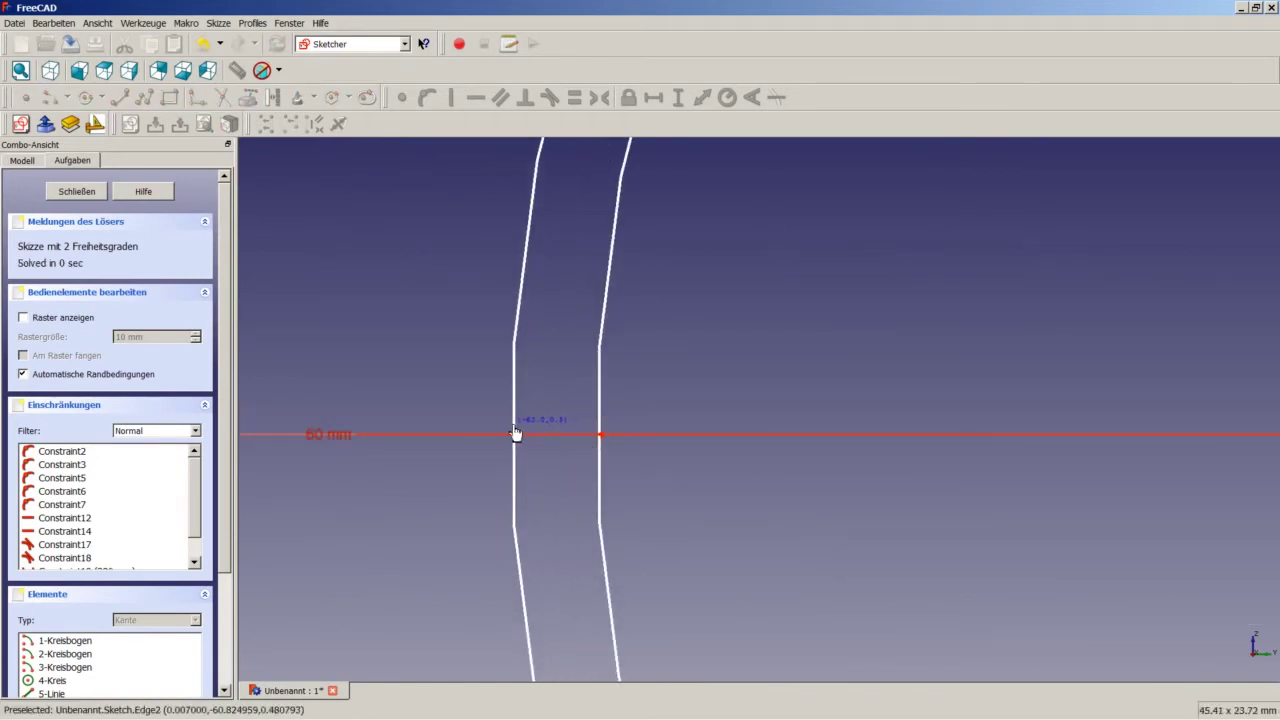
click(514, 424)
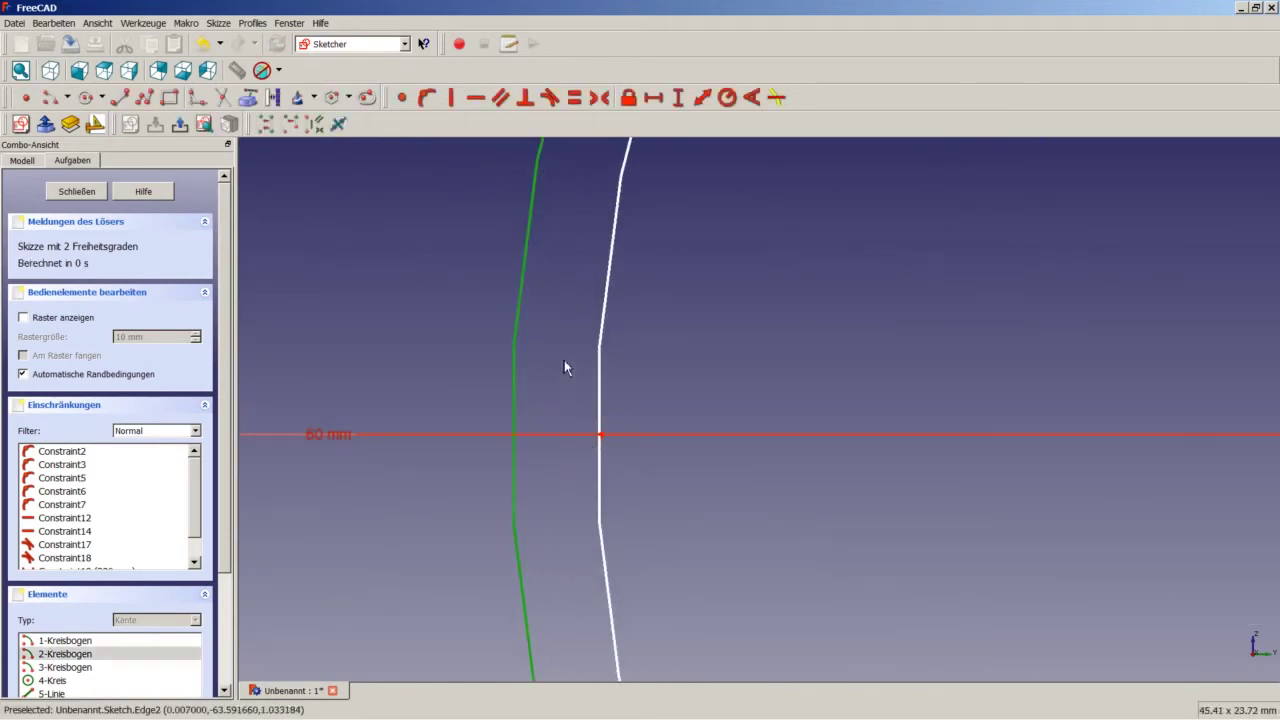
click(727, 97)
text(80)
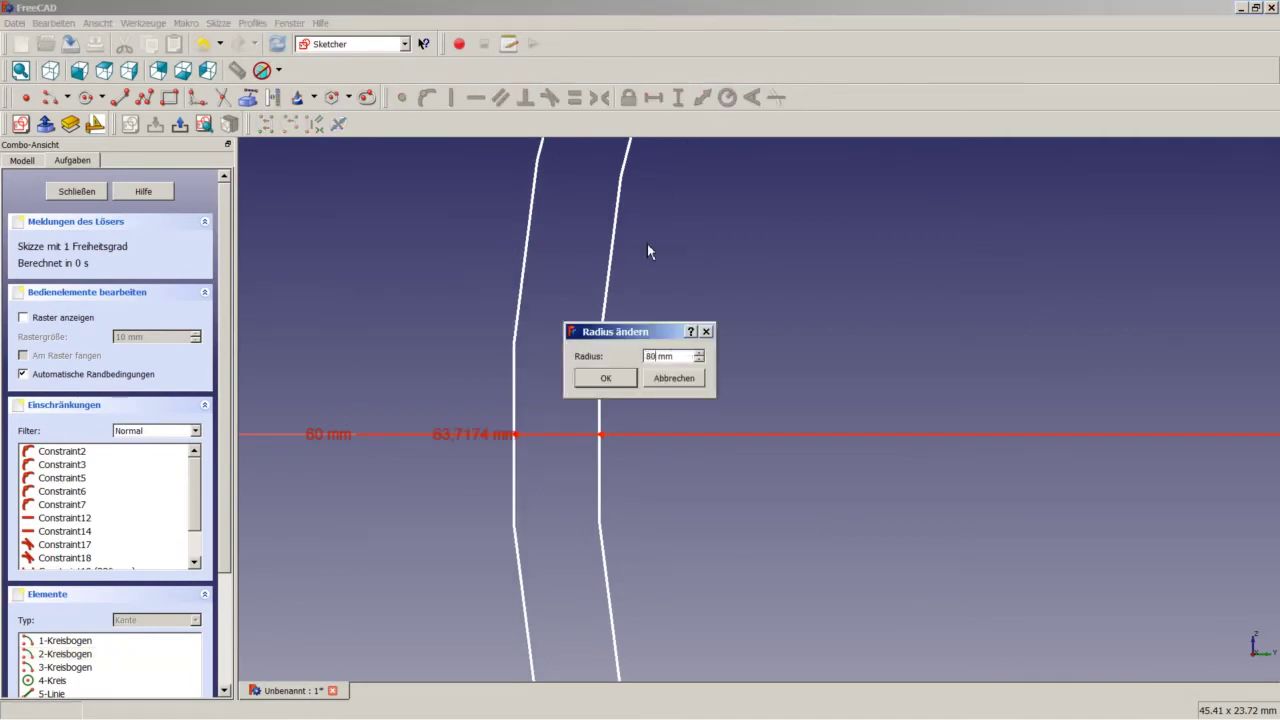
key(Return)
scroll(647, 243, down, 1)
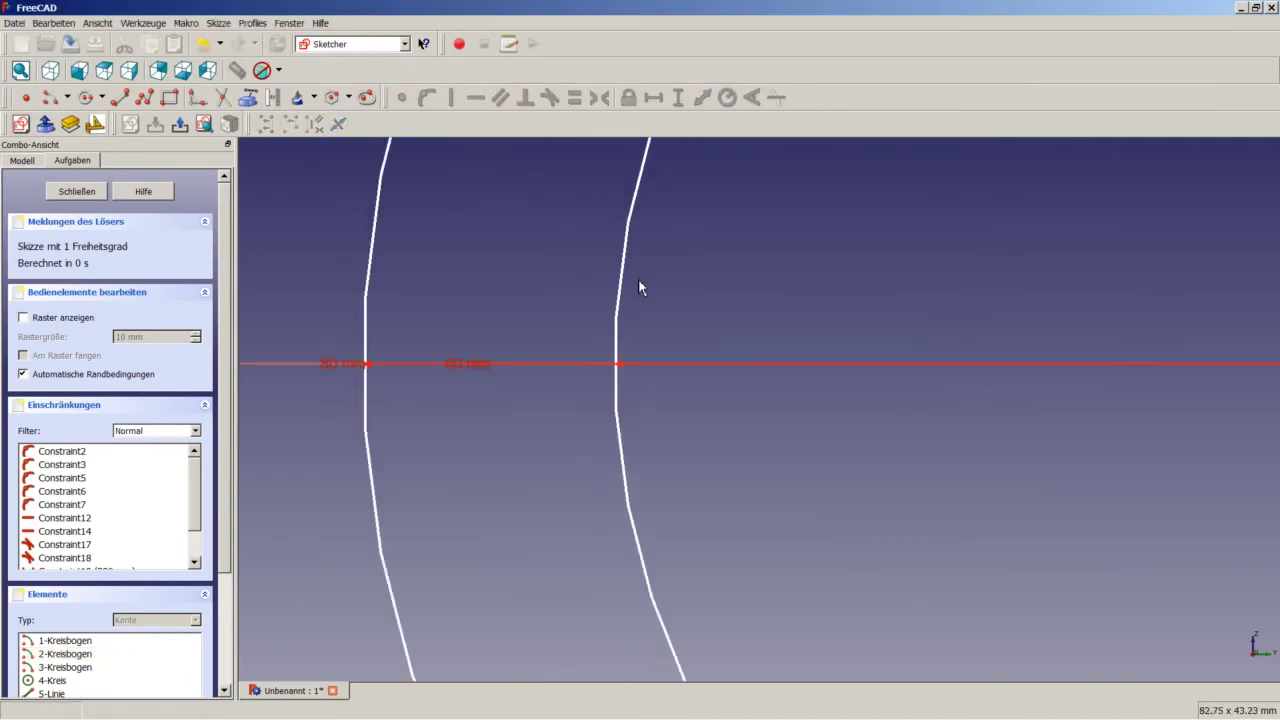
scroll(638, 278, down, 2)
scroll(638, 288, down, 3)
scroll(690, 225, up, 1)
scroll(690, 225, up, 5)
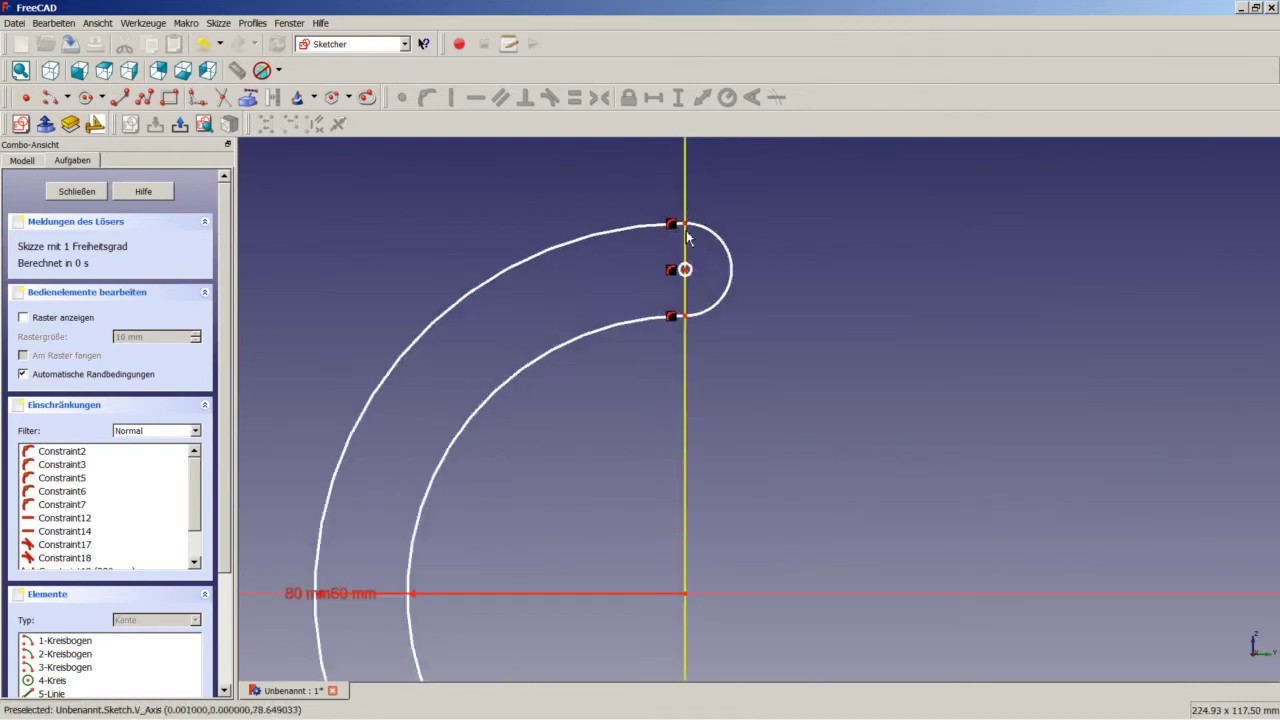
scroll(697, 231, up, 3)
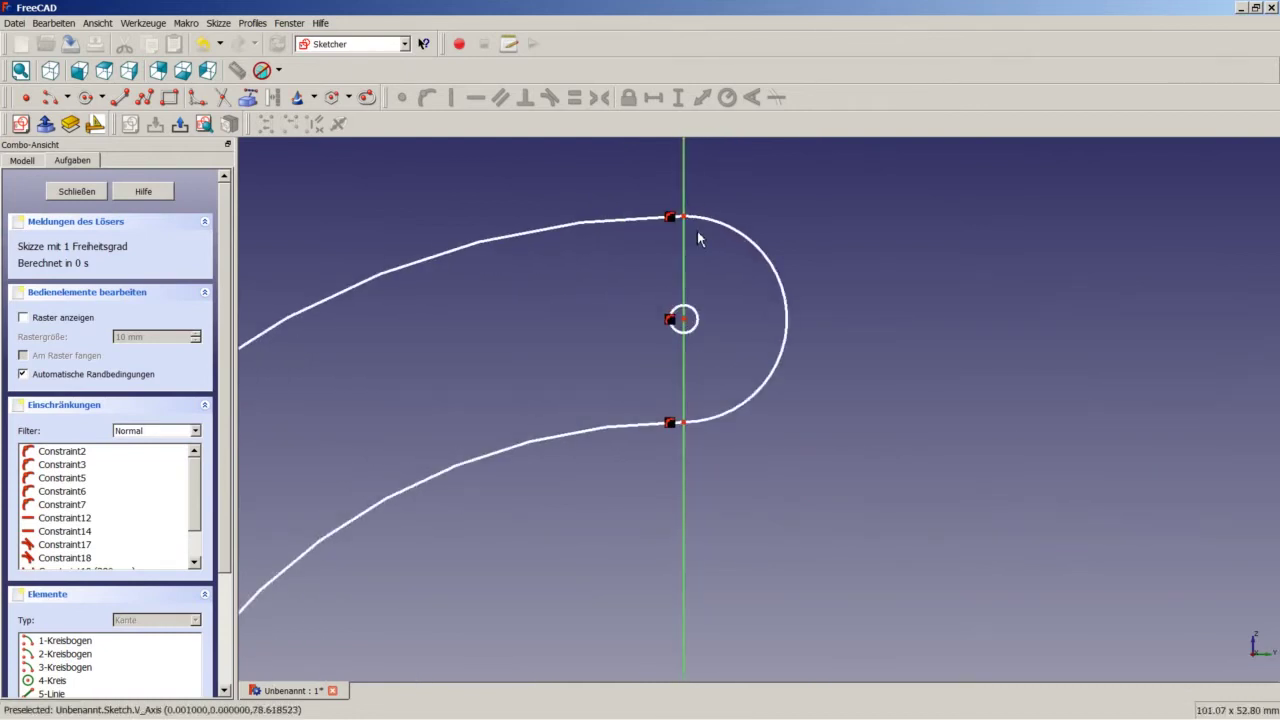
Step: Set the small circle's radius to 6 mm and close the sketch
click(696, 318)
click(735, 103)
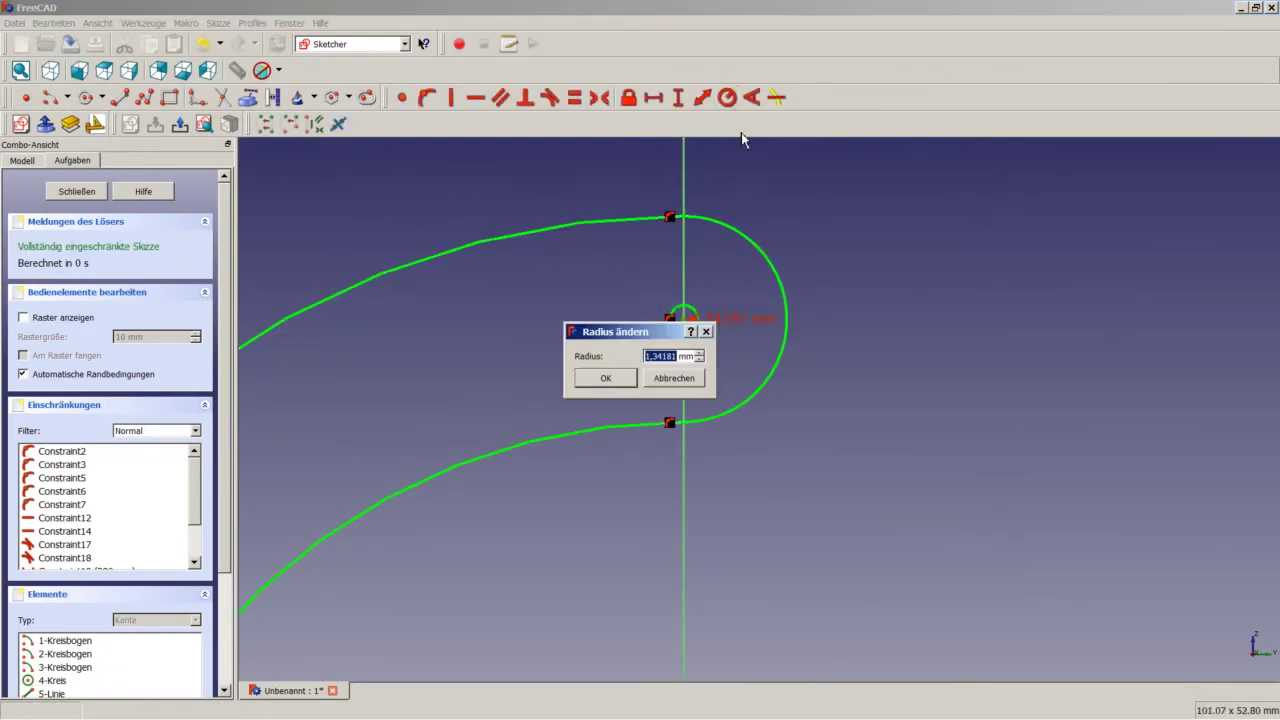
text(6)
key(Return)
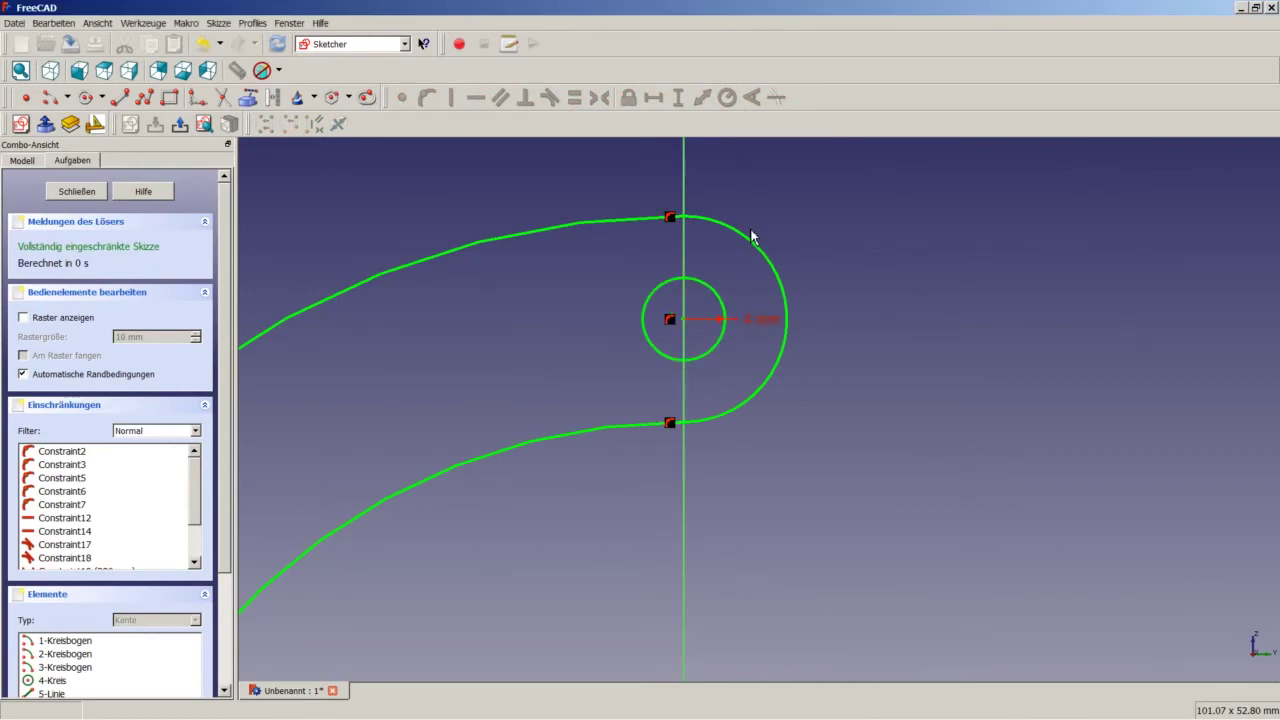
click(96, 190)
Step: Fit the sketch in view and switch to the Part workbench
key(0)
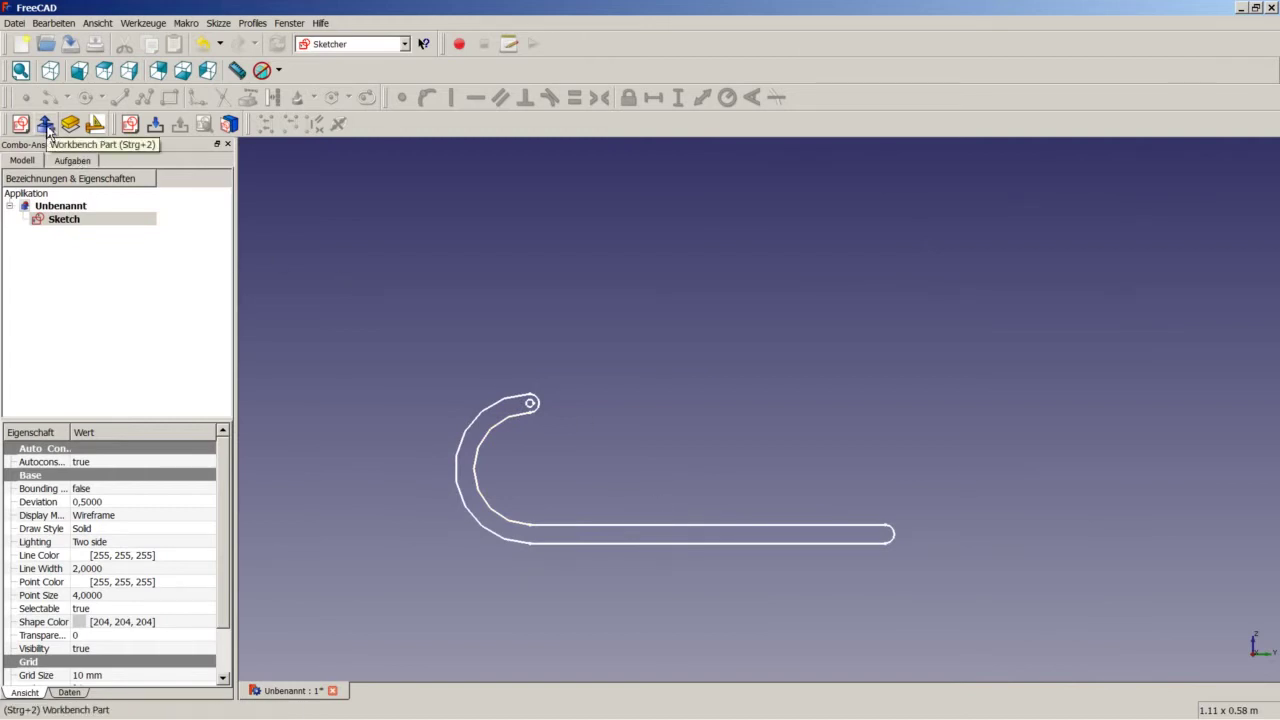
click(331, 44)
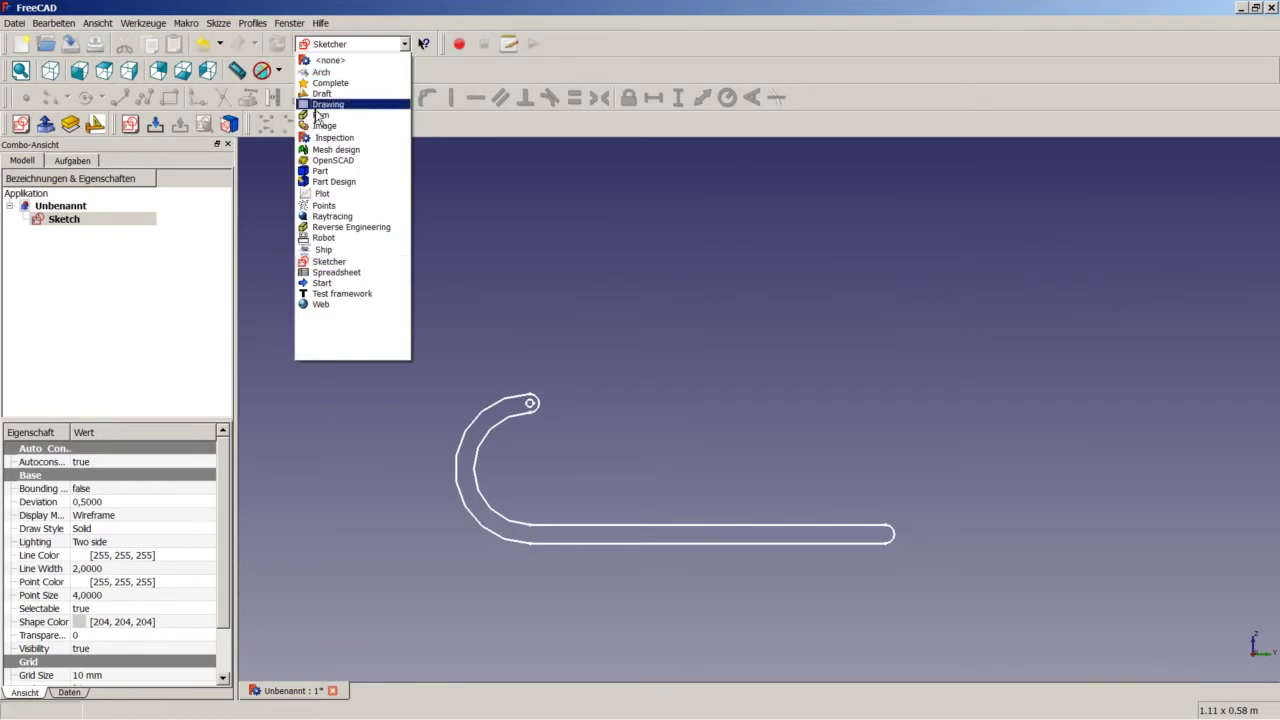
click(324, 172)
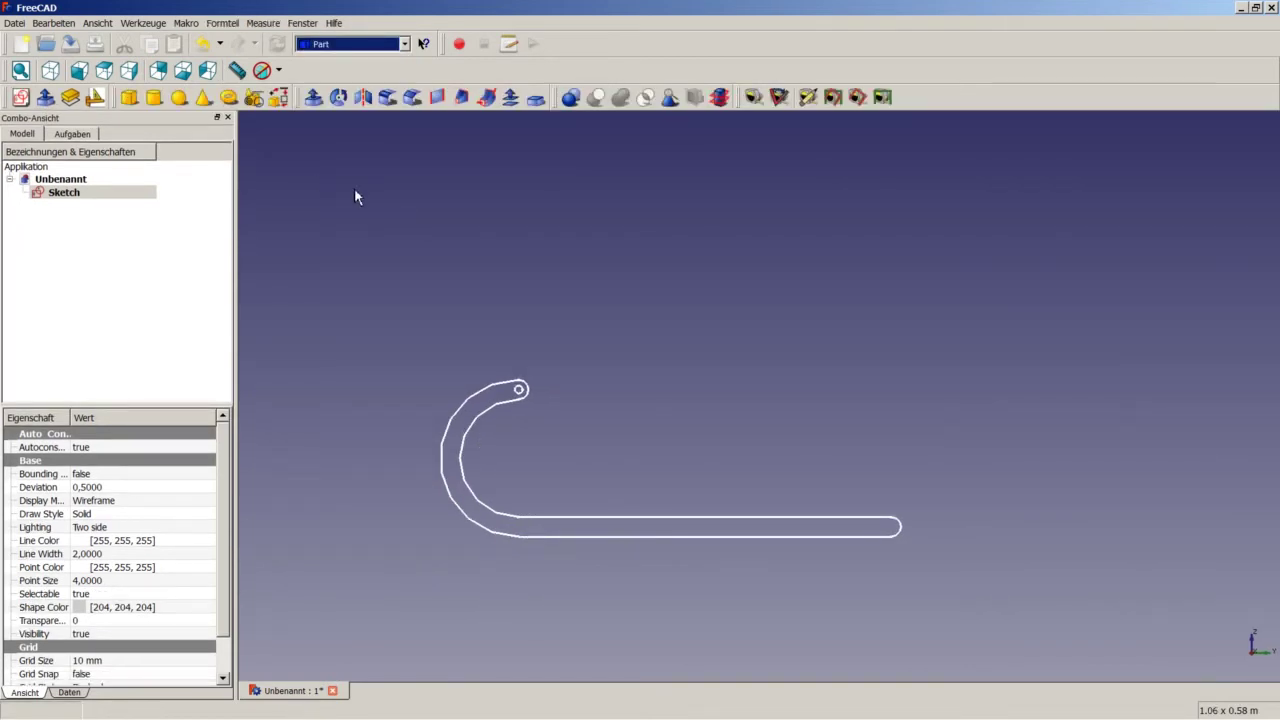
Step: Extrude the hook sketch 20 along X with Z 0, creating a solid
click(315, 103)
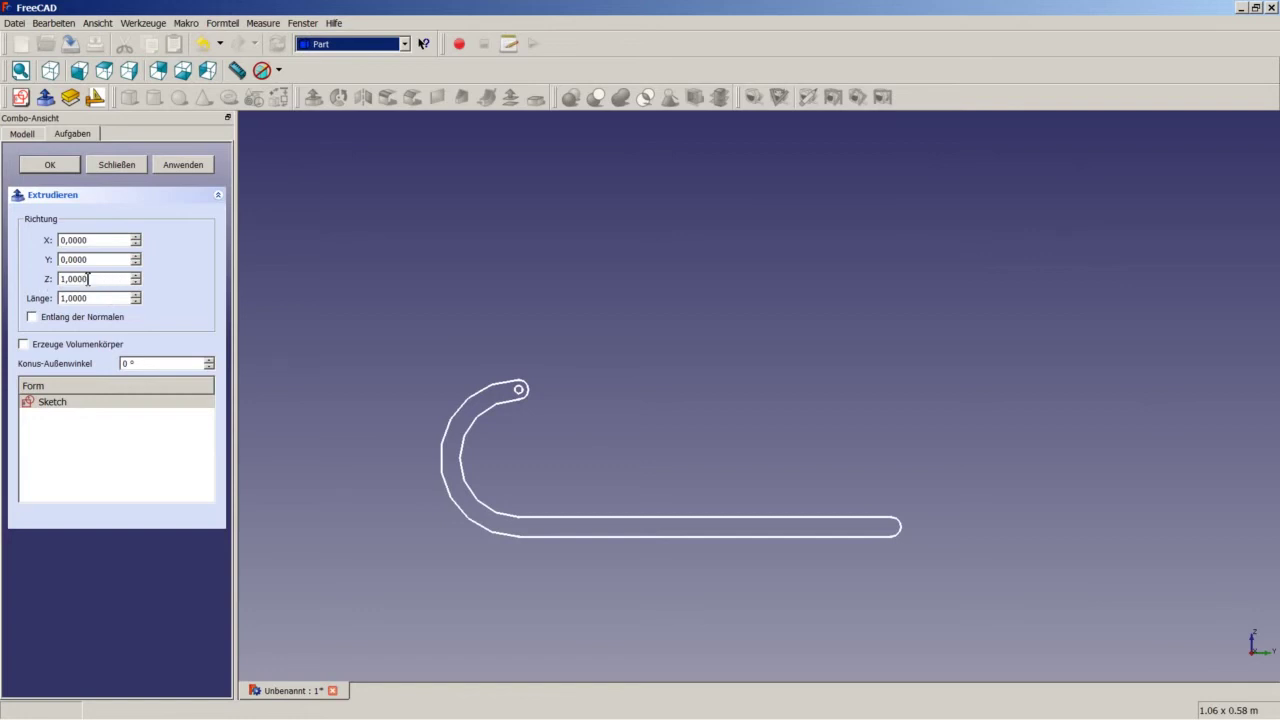
drag(104, 280, 56, 277)
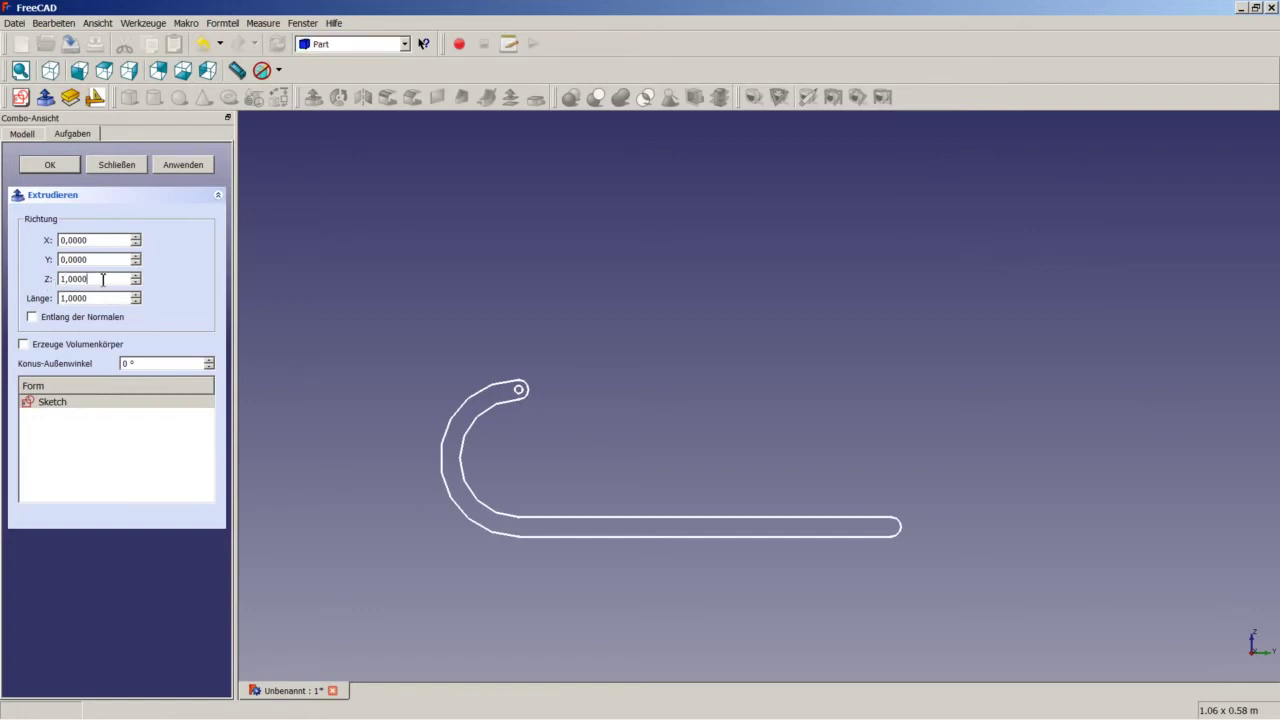
text(0)
drag(98, 241, 60, 240)
text(20)
click(47, 345)
click(55, 166)
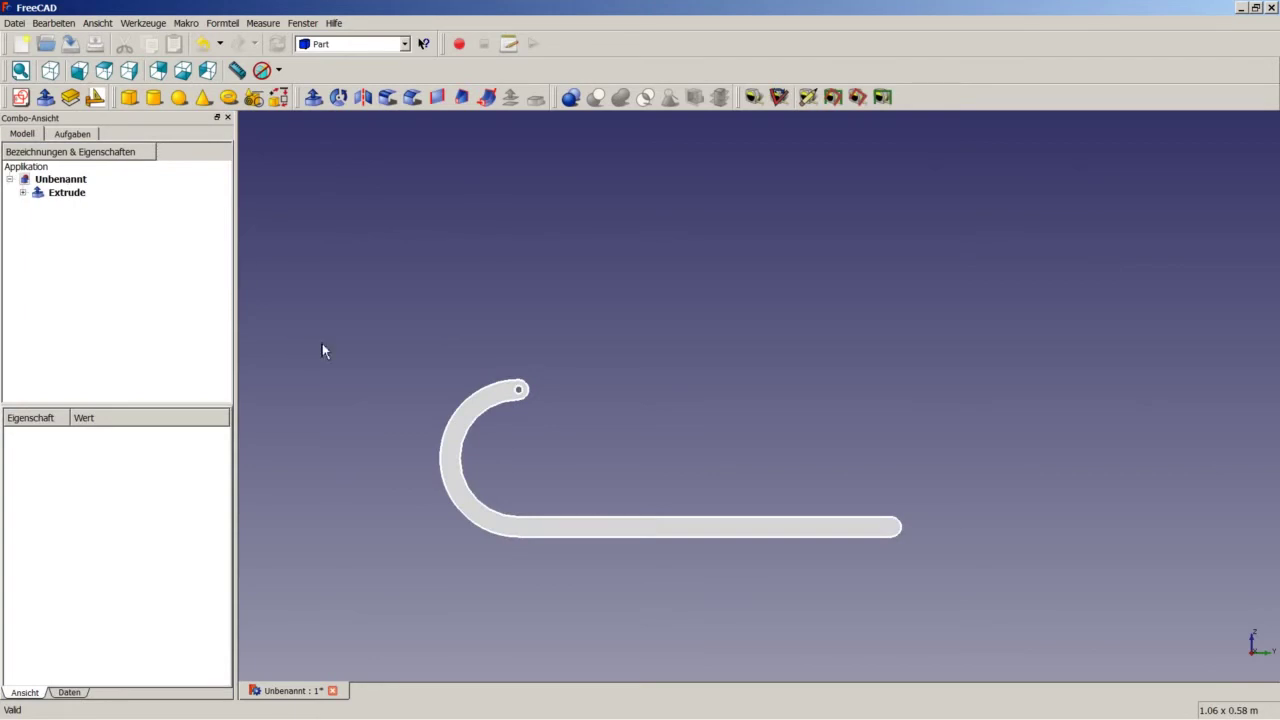
Step: Orbit to an isometric view and fit the whole extruded hook in the window
mouse_move(322, 343)
middle_down()
mouse_move(450, 397)
mouse_move(608, 502)
middle_up()
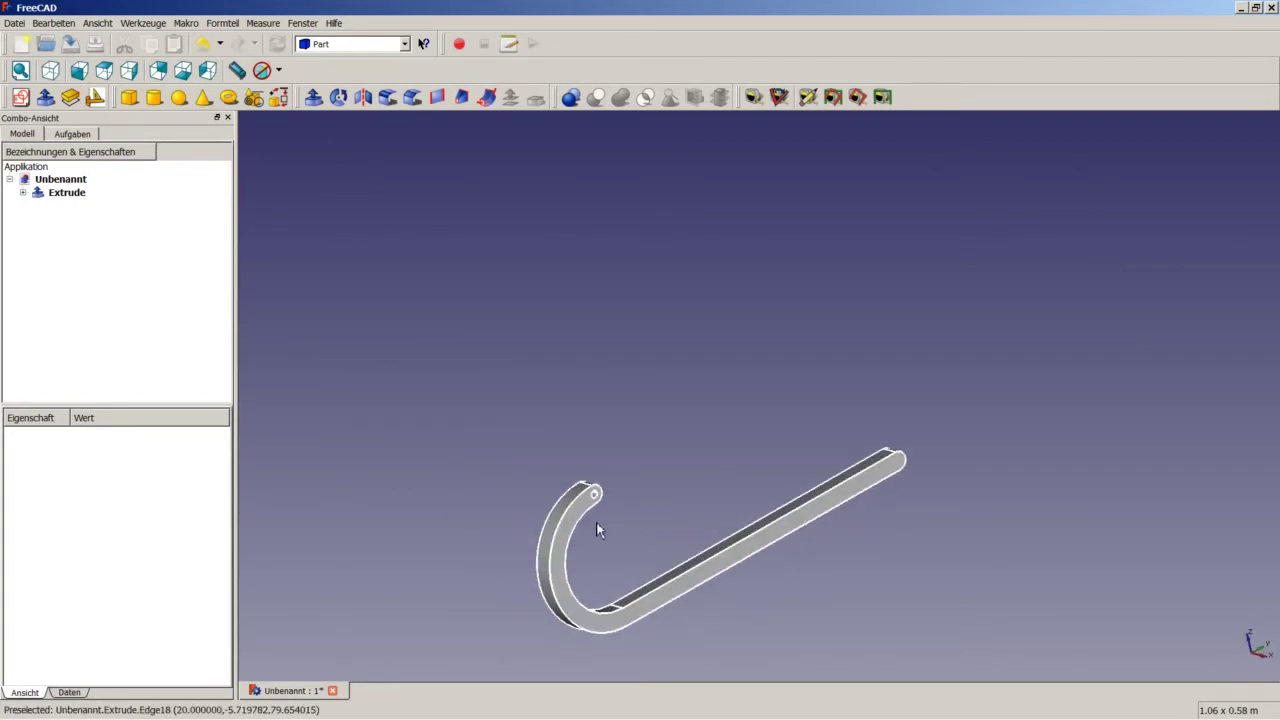
scroll(596, 521, up, 1)
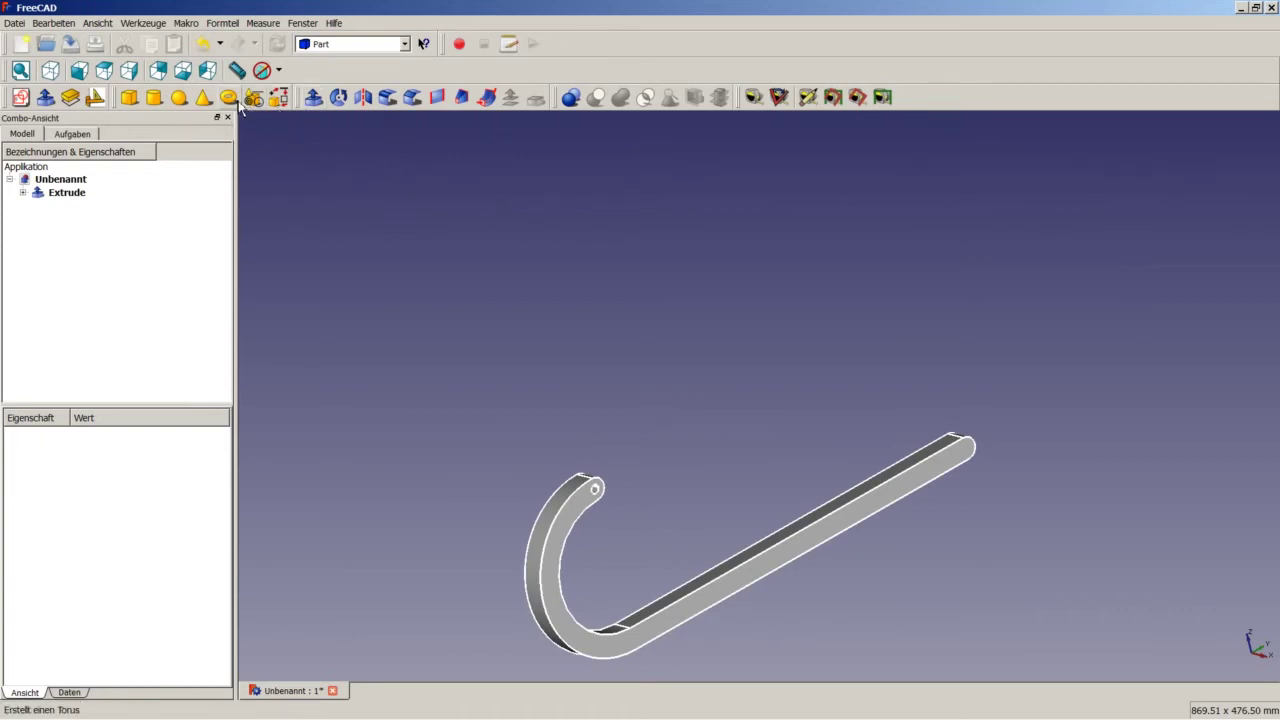
click(52, 72)
right_click(491, 333)
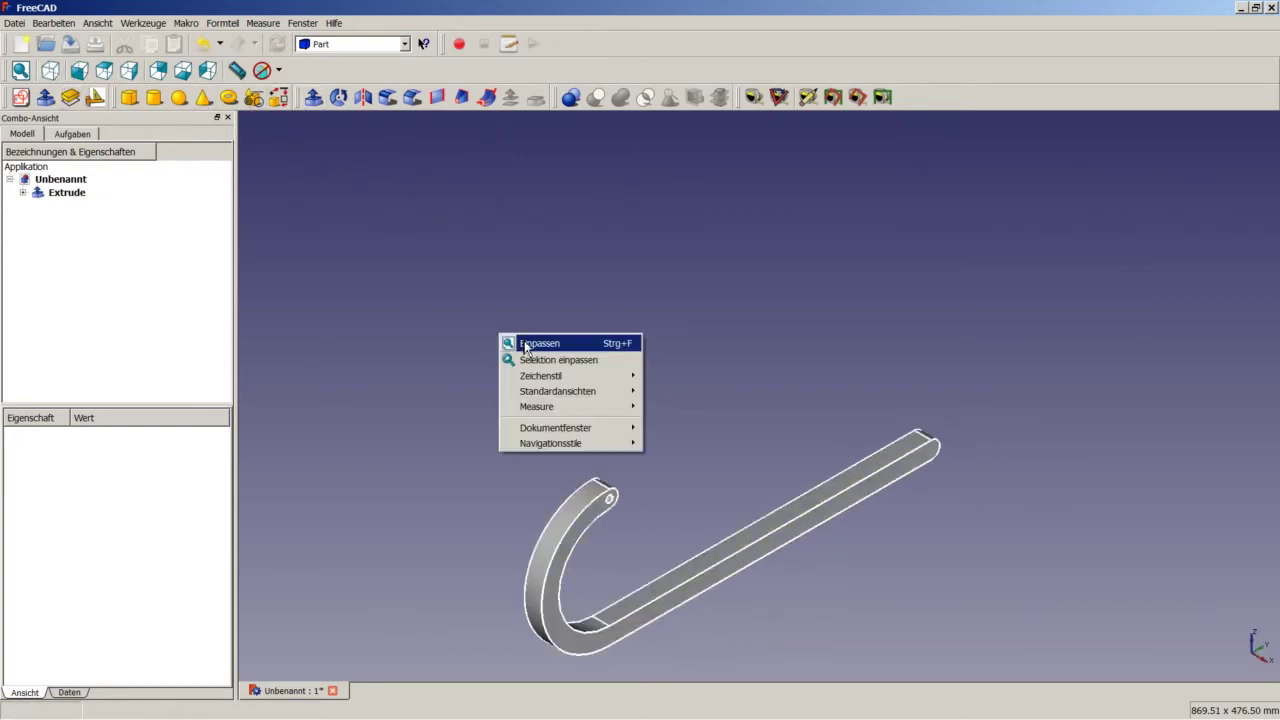
click(532, 348)
scroll(739, 522, up, 2)
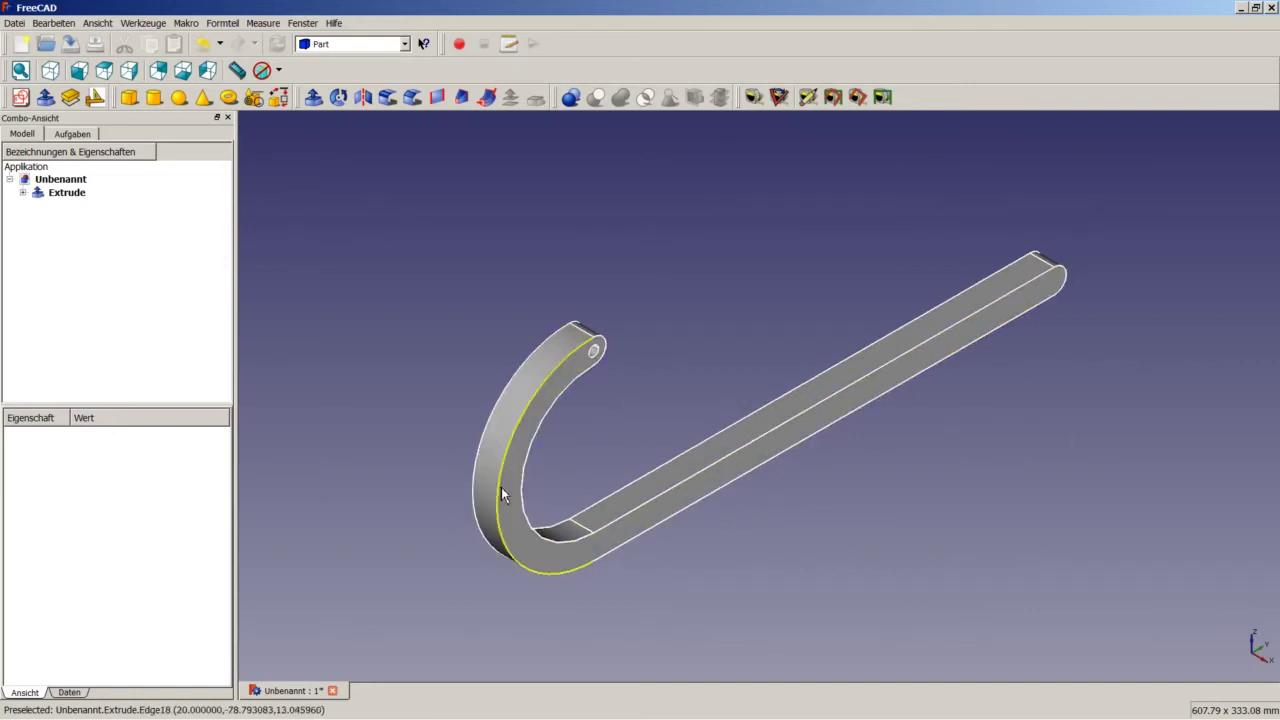
right_click(702, 371)
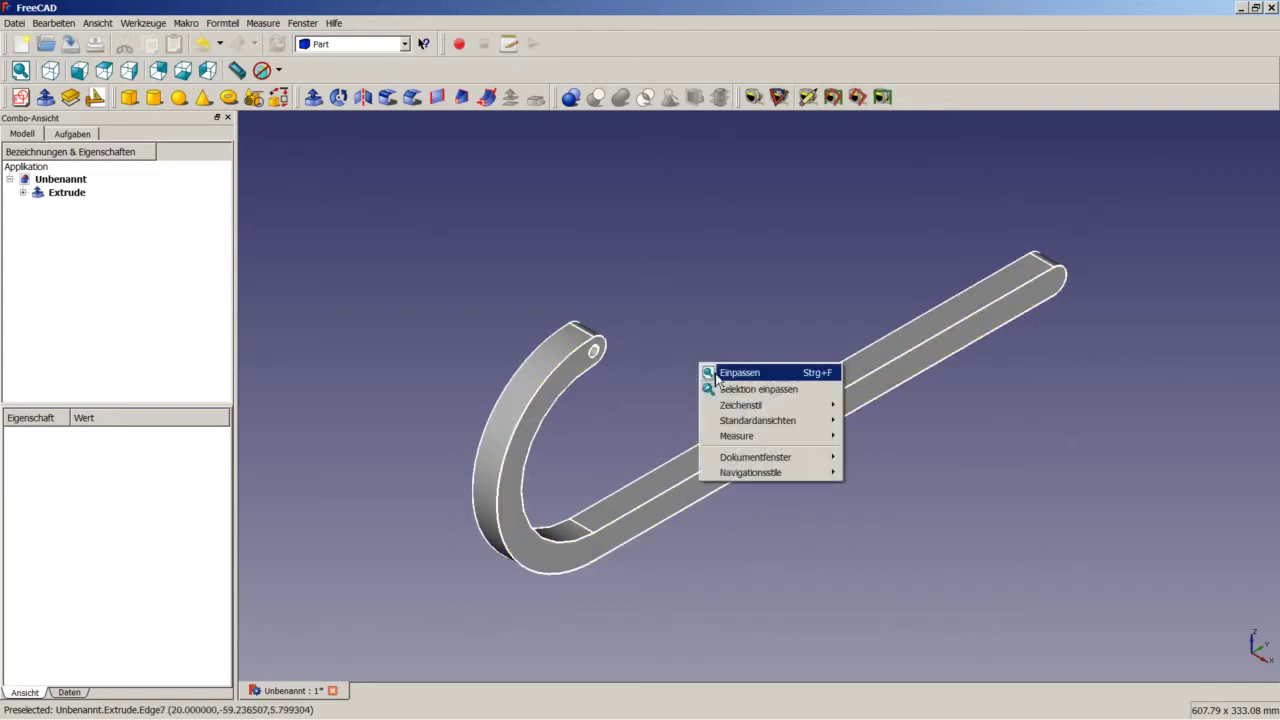
click(721, 378)
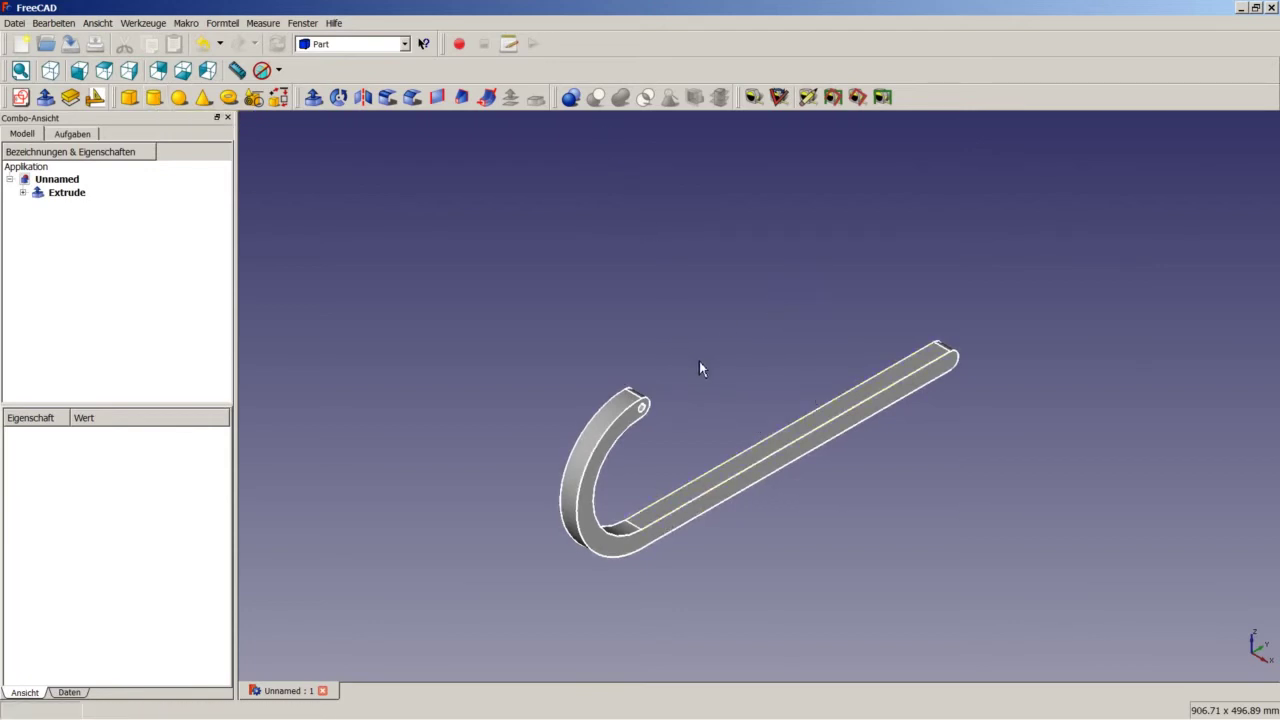
Step: Add a cylinder and set its radius to 4 mm, keeping the 10 mm height
click(154, 97)
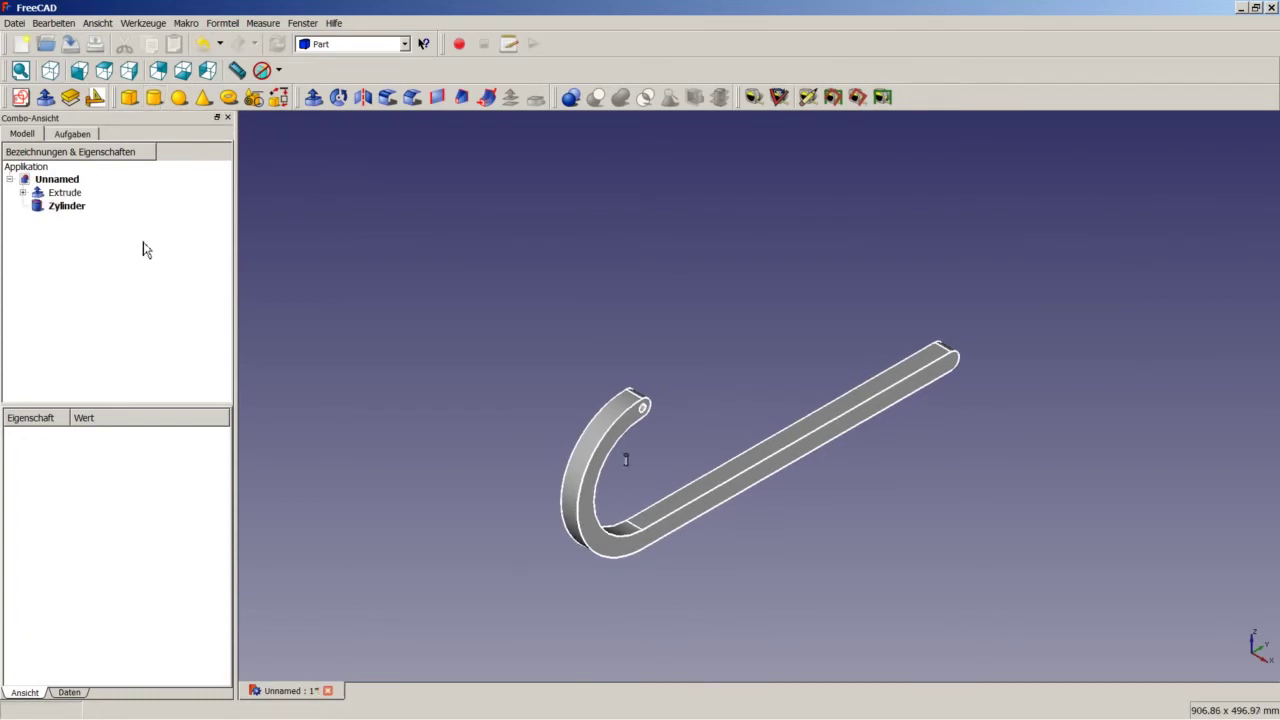
click(67, 206)
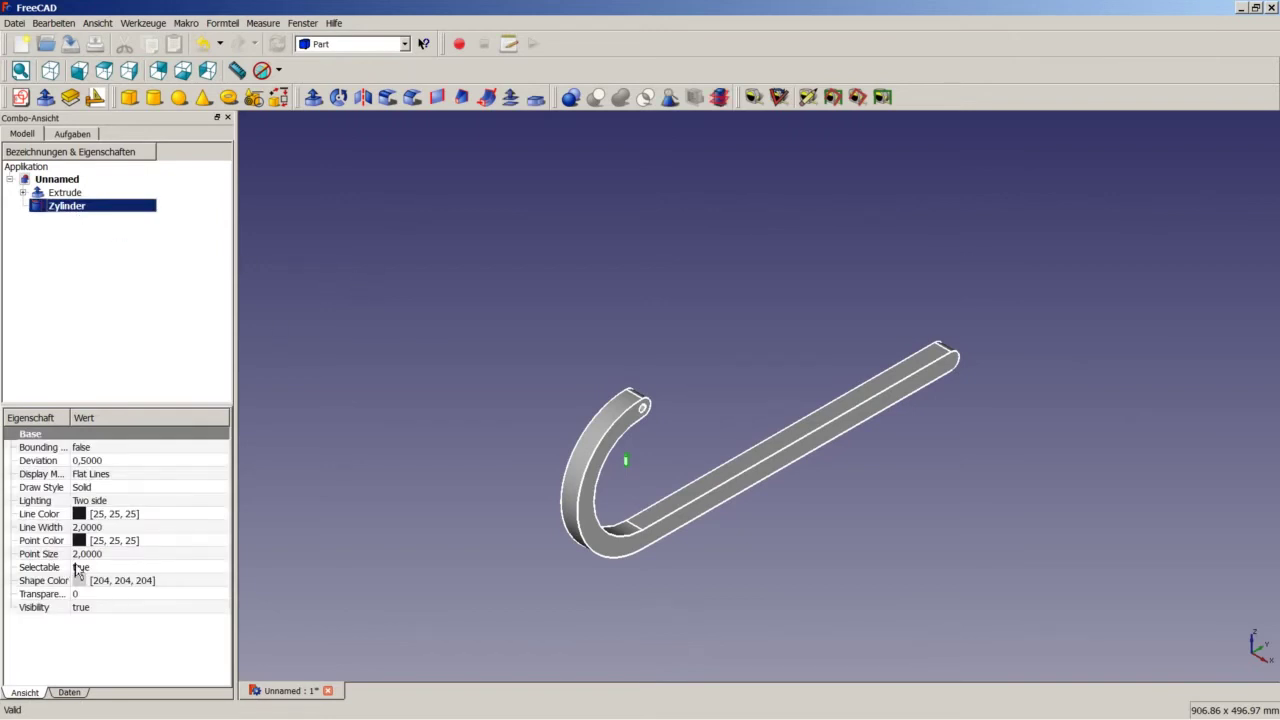
click(80, 691)
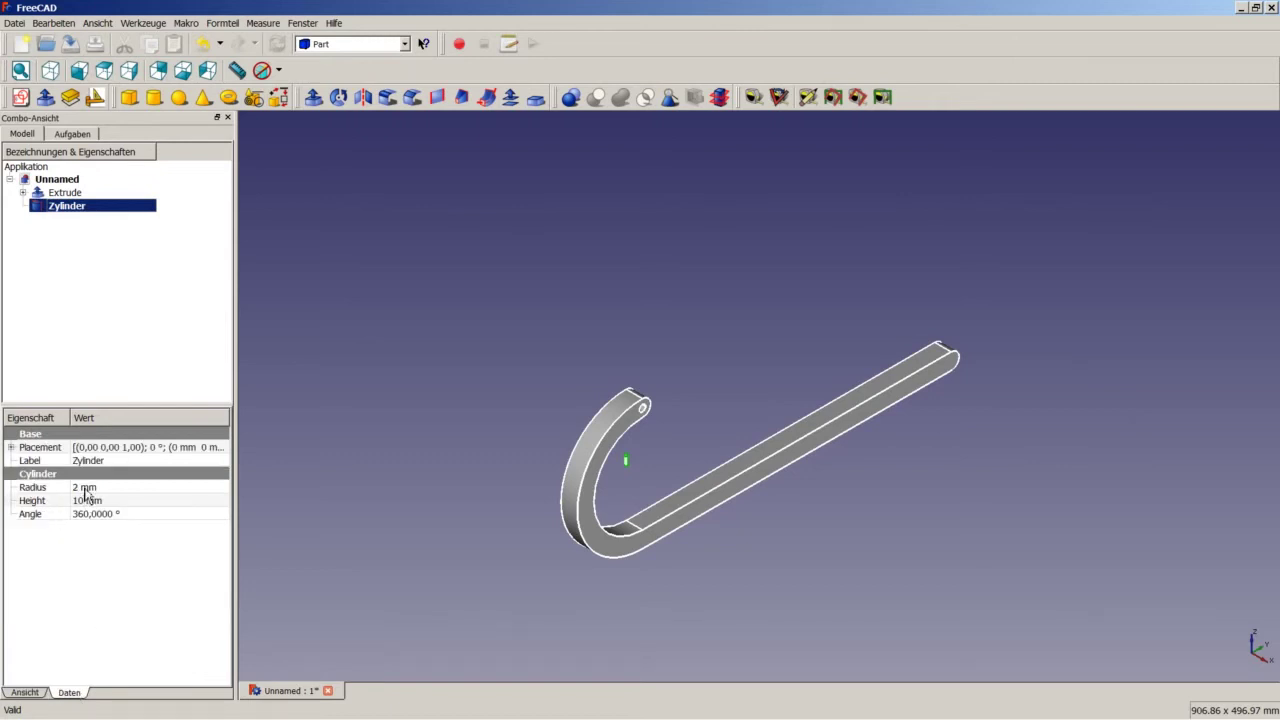
click(82, 488)
text(4)
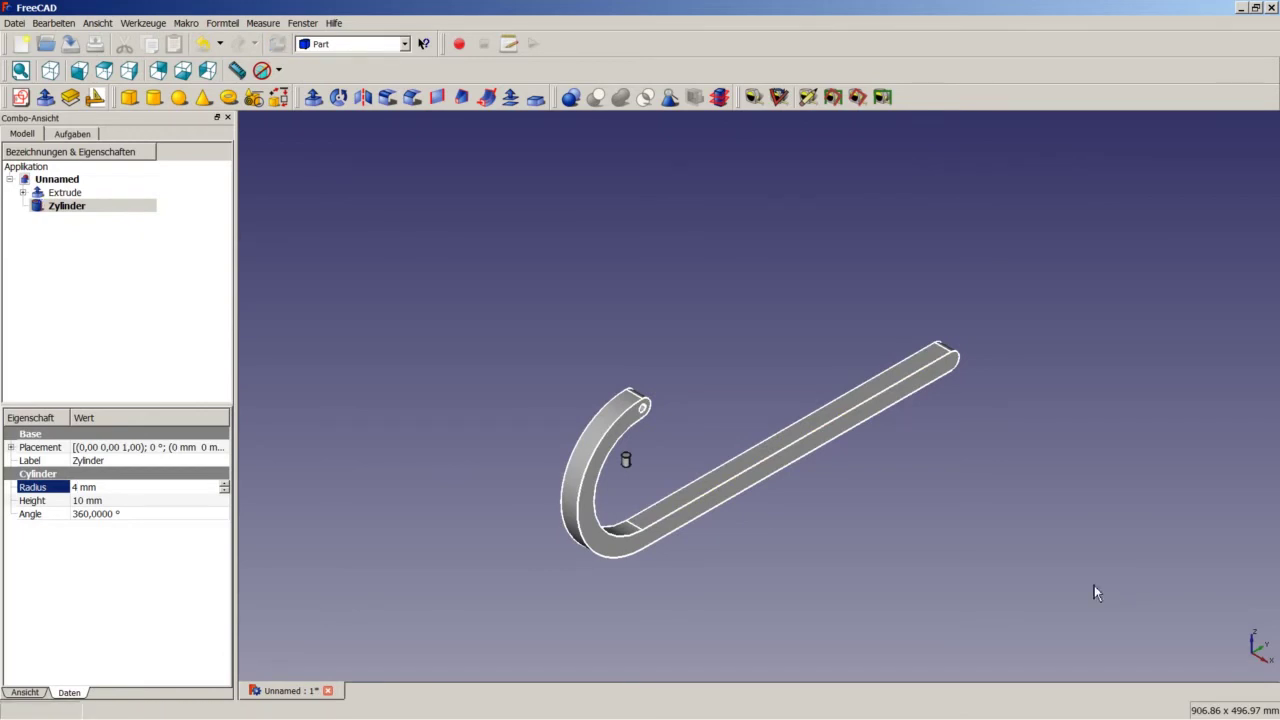
click(205, 447)
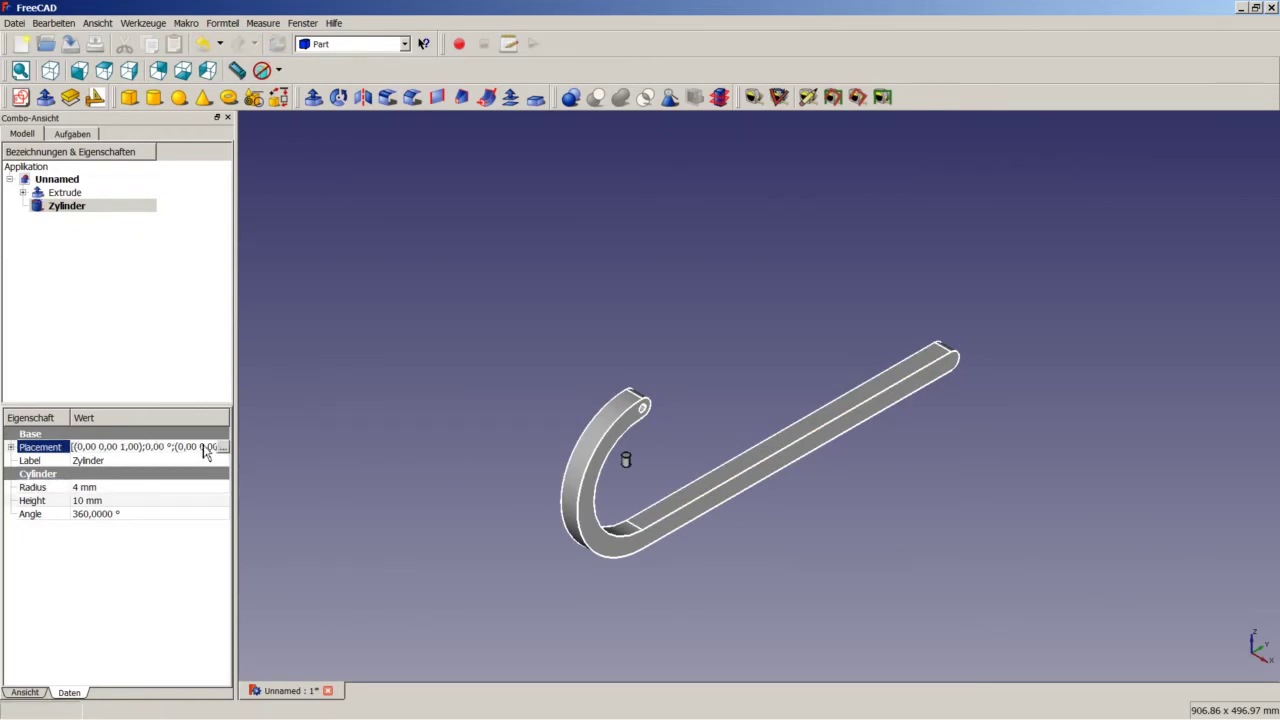
Step: Place the cylinder at X 10 mm, Y 90 mm, Z -70 mm through the hook's leg
click(224, 447)
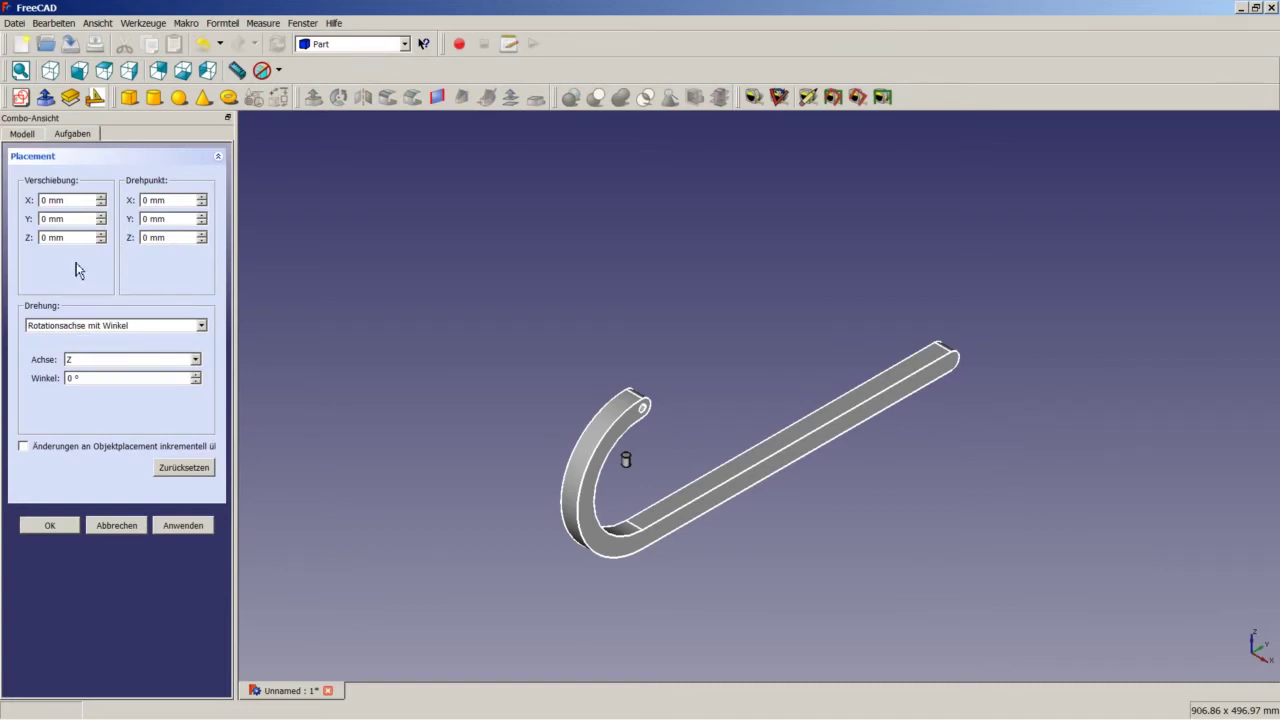
double_click(45, 200)
text(10)
double_click(41, 218)
text(90)
double_click(44, 237)
text(-70)
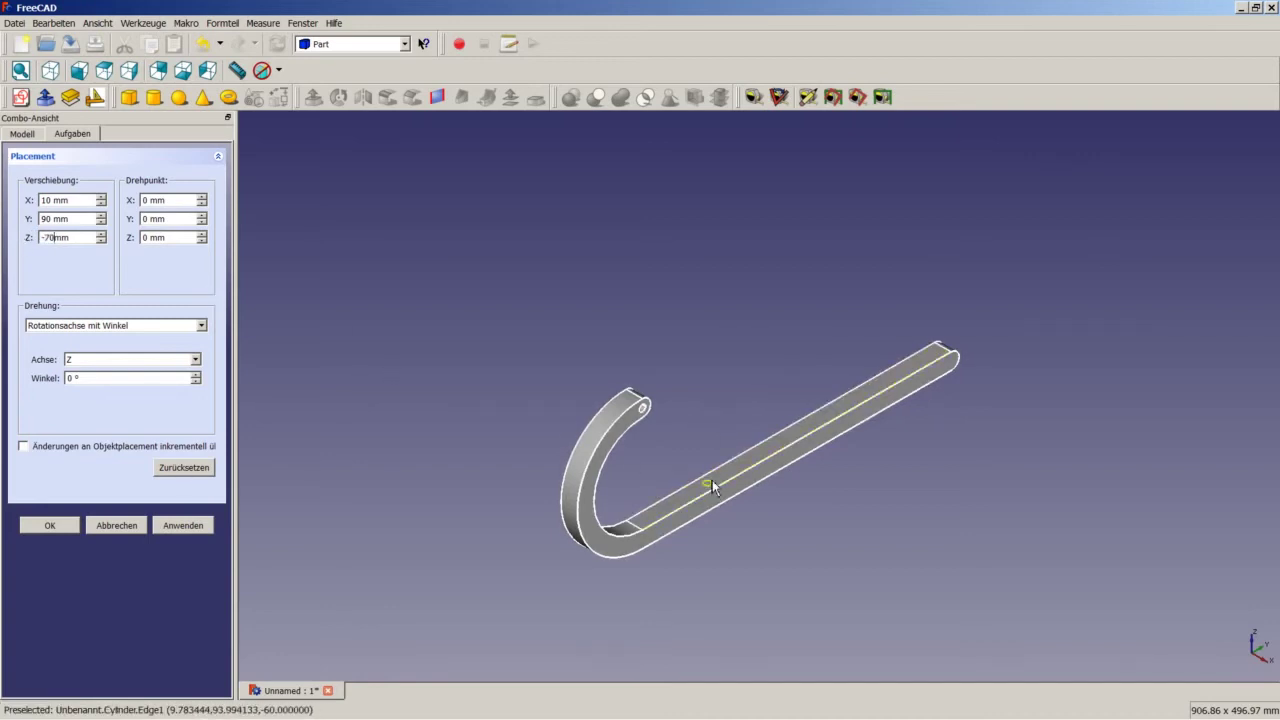
click(50, 525)
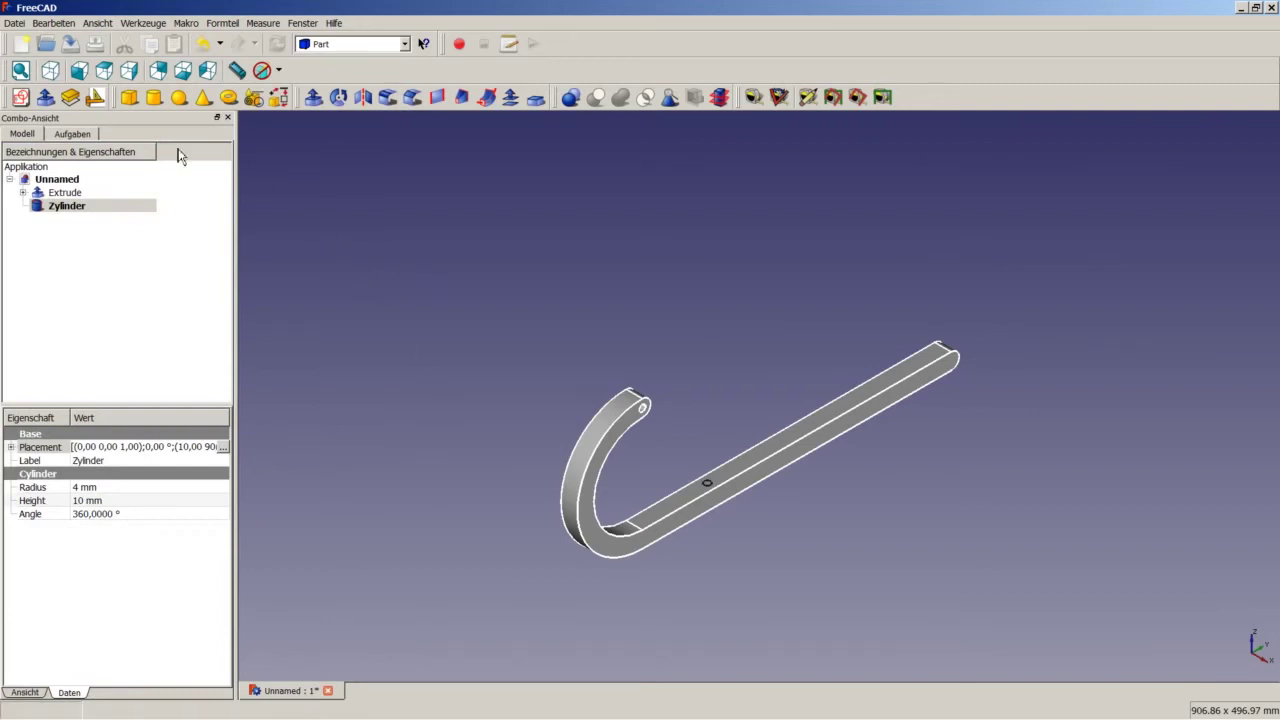
Step: Duplicate the cylinder and move the copy Zylinder001 to Y 340 mm in the hook's straight leg
click(47, 23)
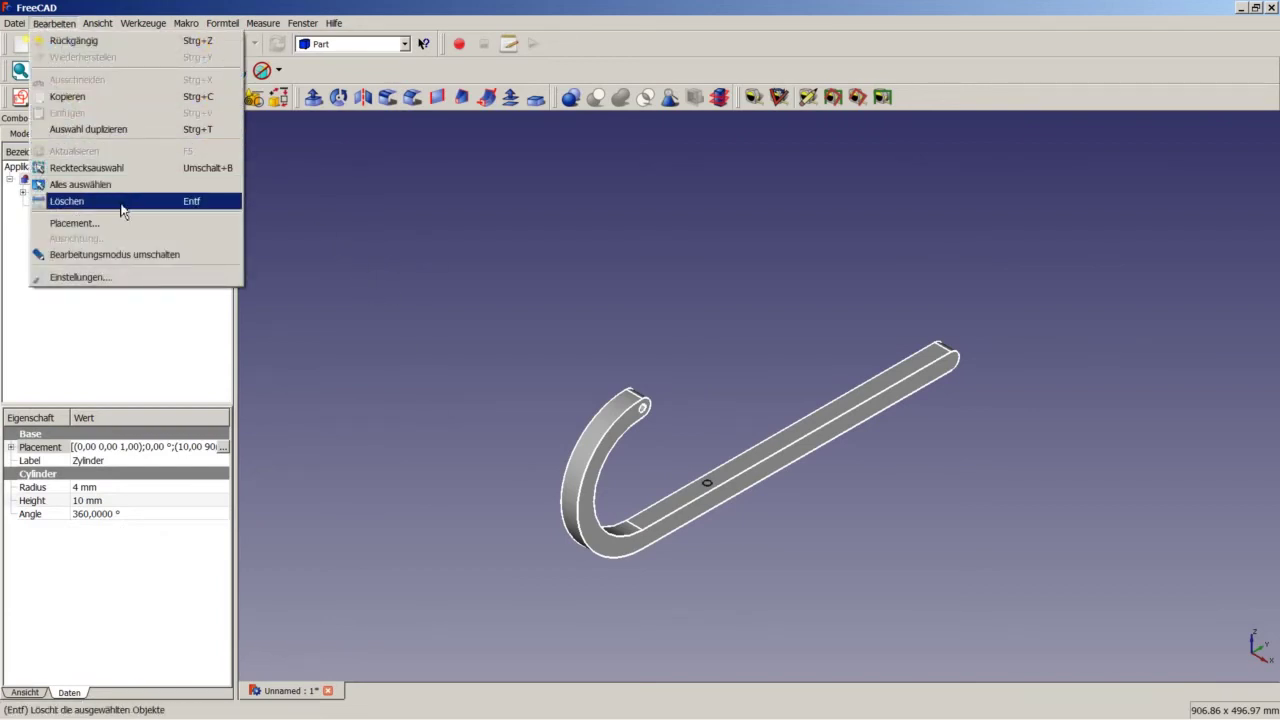
click(132, 138)
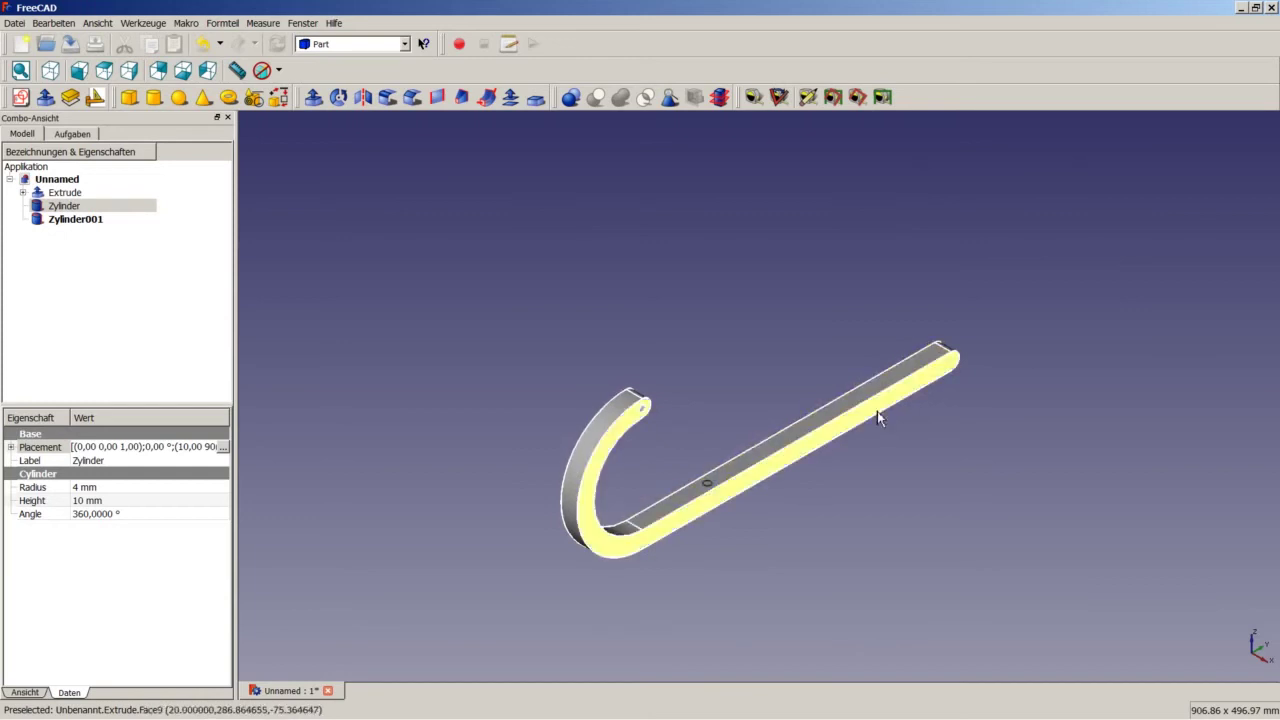
click(92, 222)
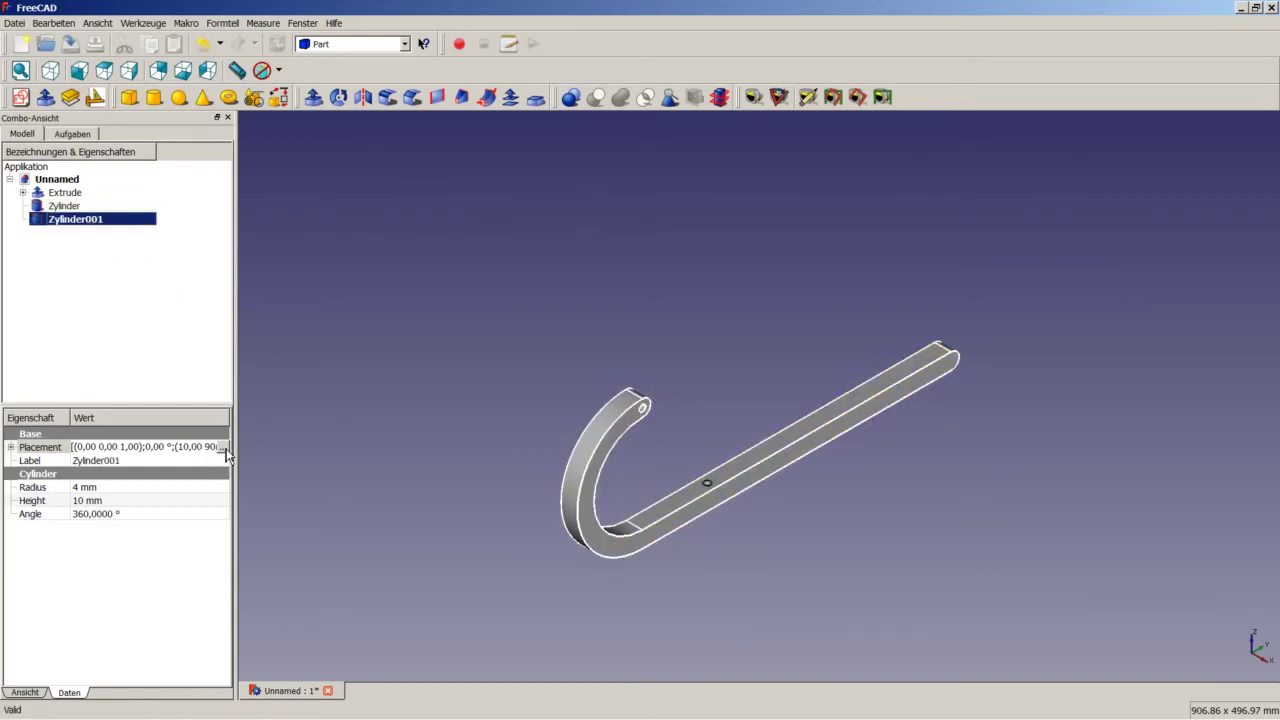
click(222, 446)
double_click(46, 218)
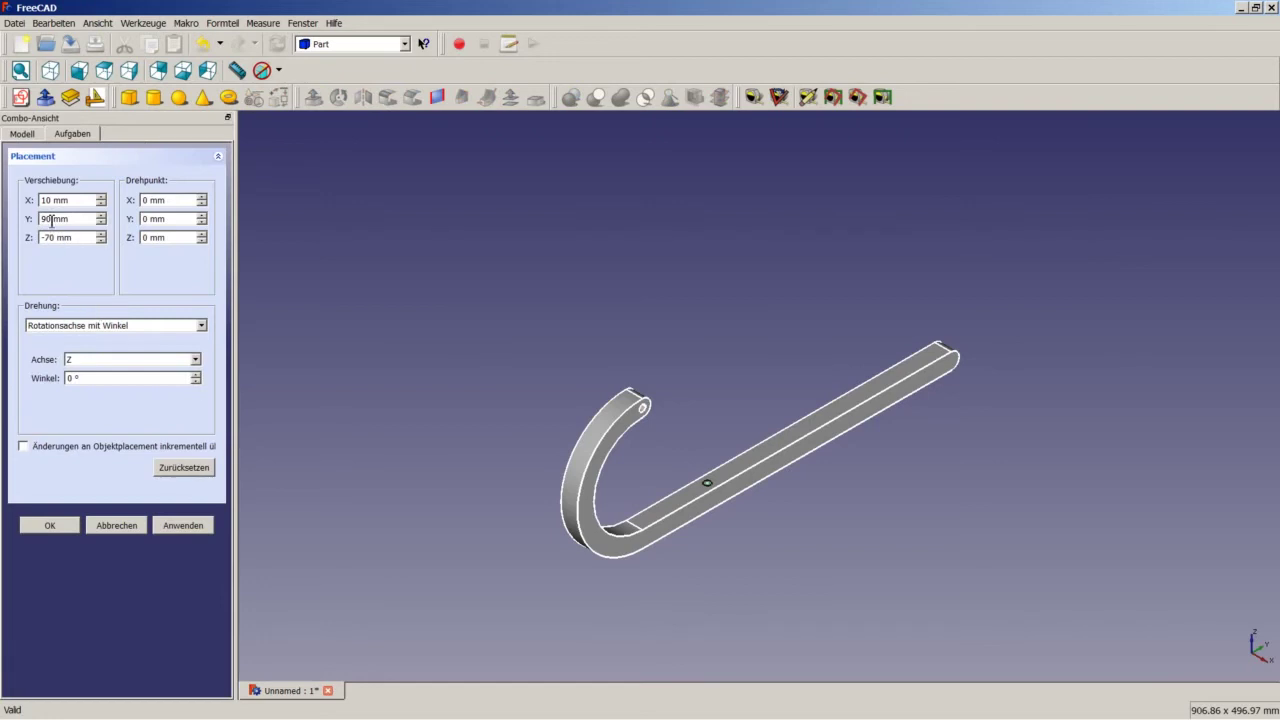
text(34)
click(51, 526)
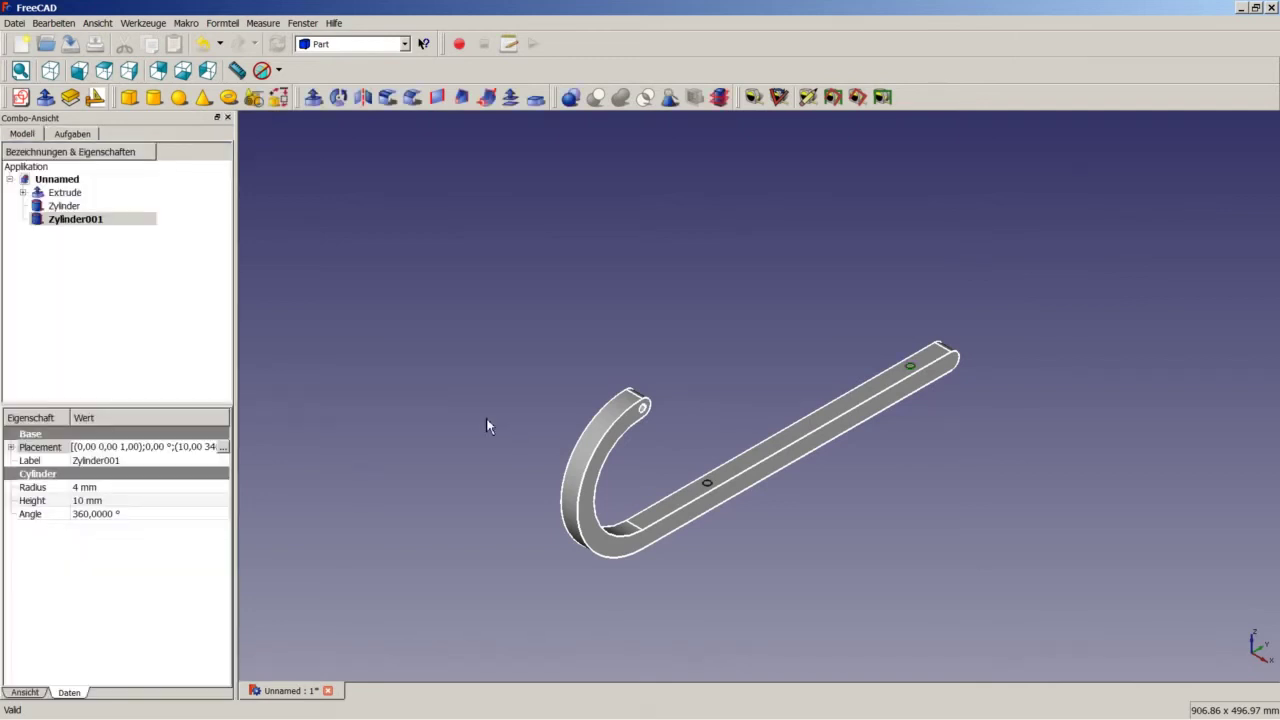
click(435, 398)
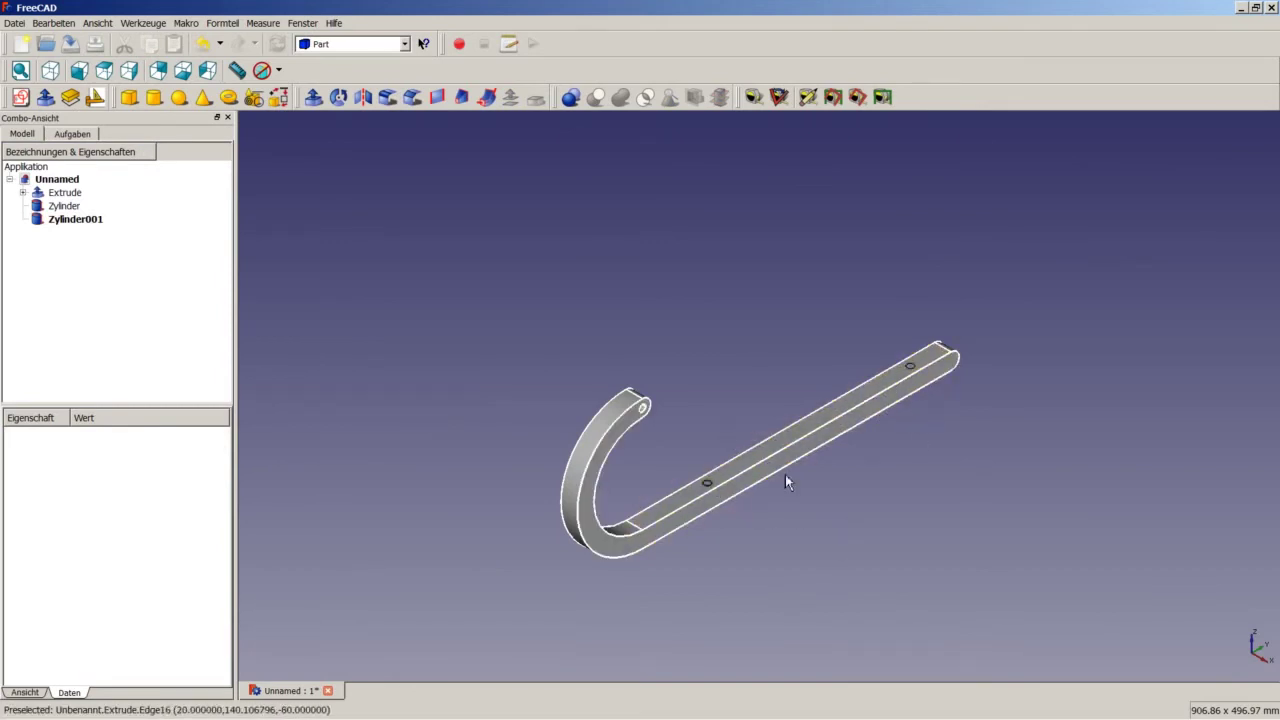
Step: Cut the first cylinder, then Zylinder001, out of the hook to leave two holes in Cut001
click(68, 195)
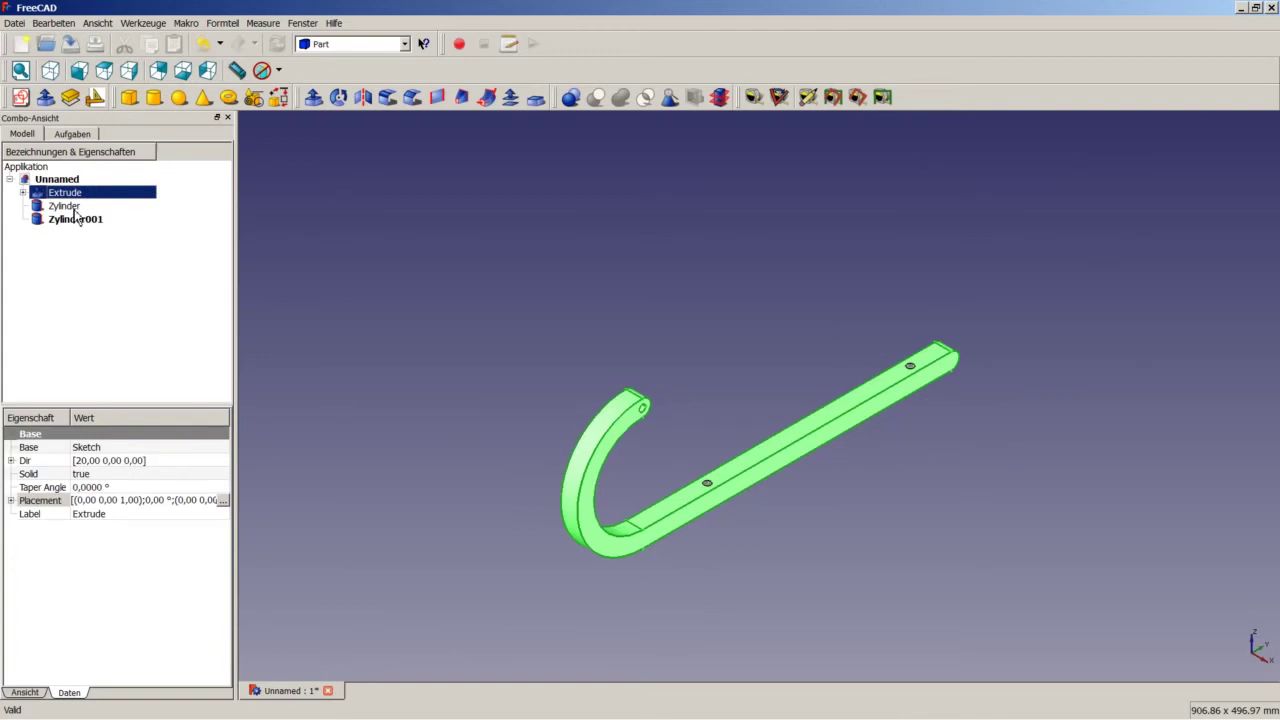
ctrl+click(75, 208)
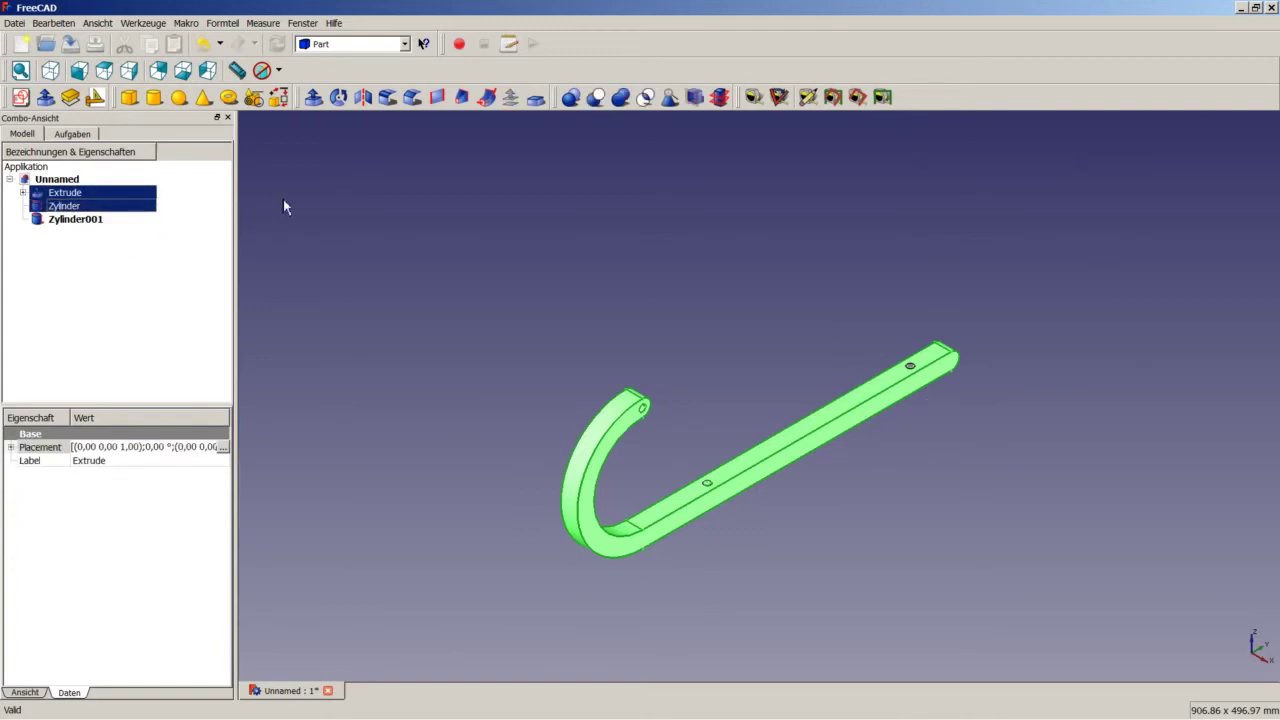
click(596, 97)
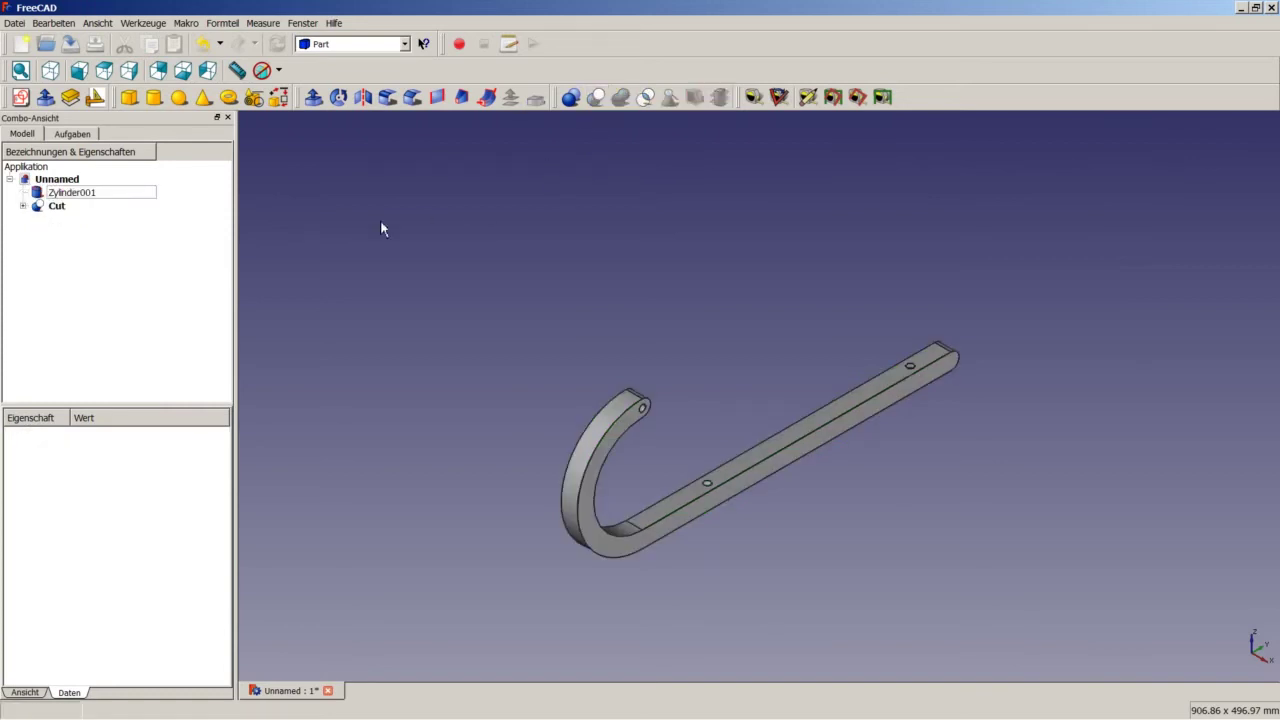
click(57, 206)
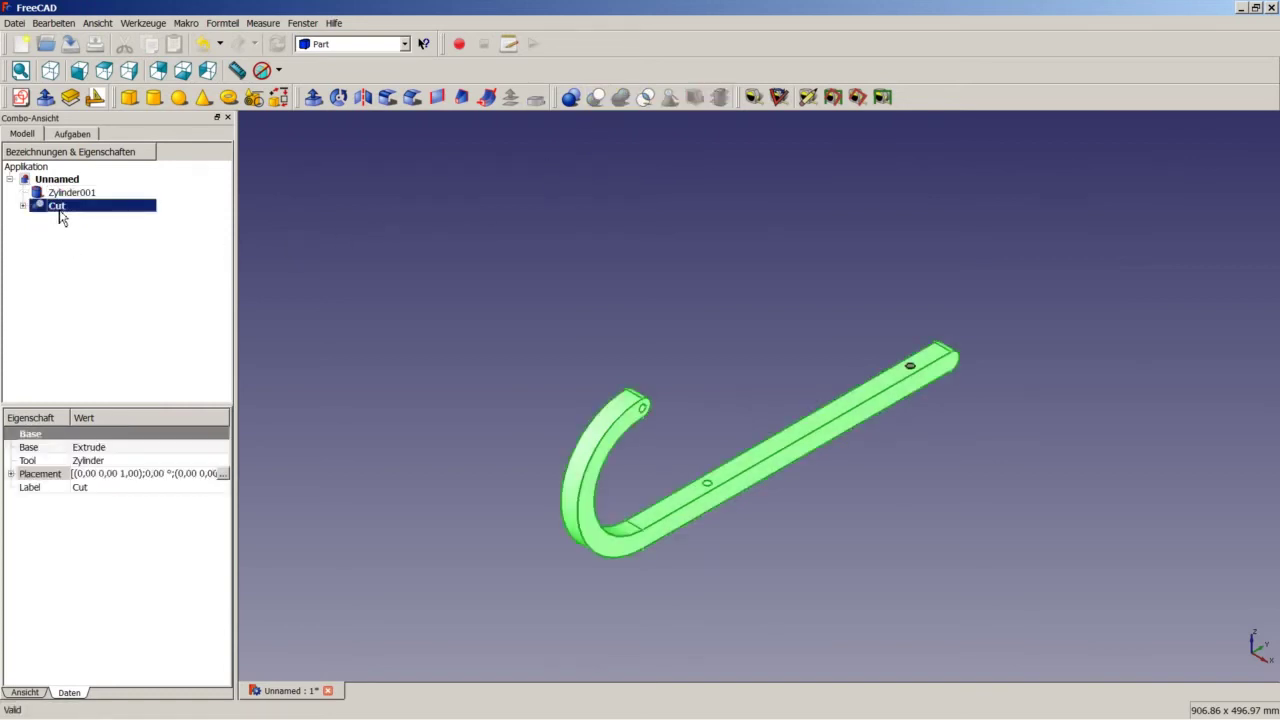
ctrl+click(83, 195)
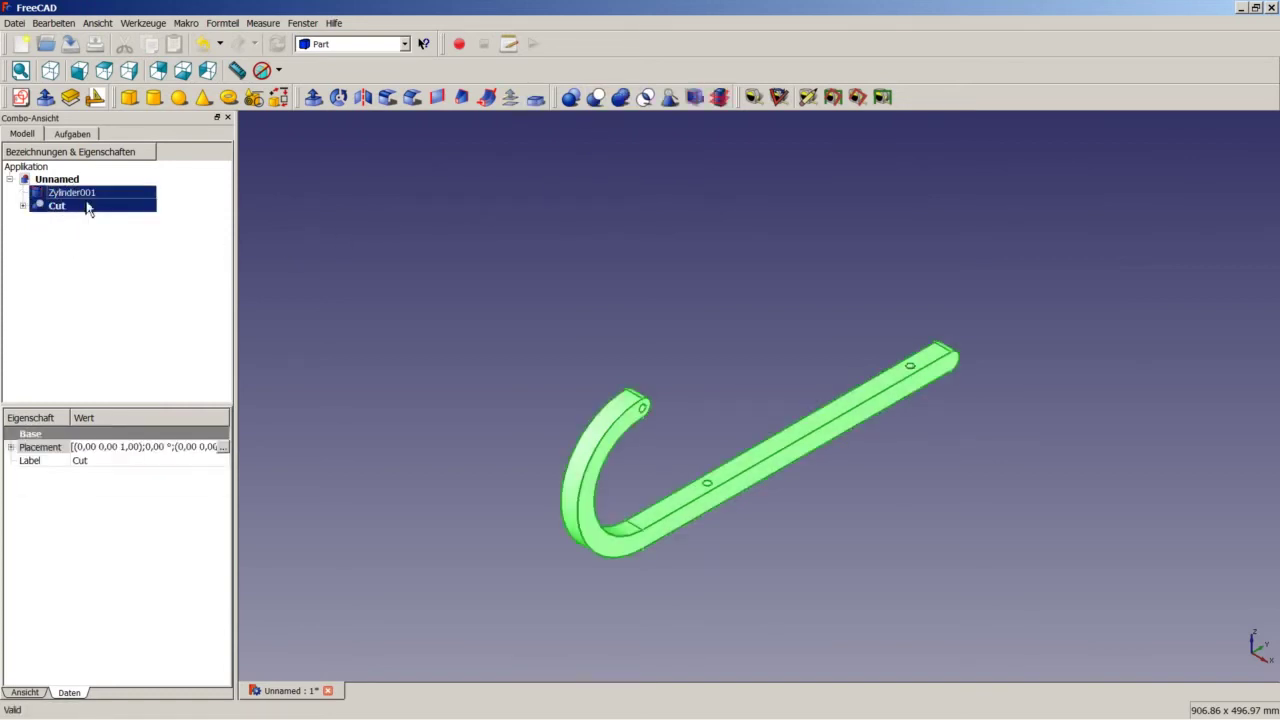
click(596, 97)
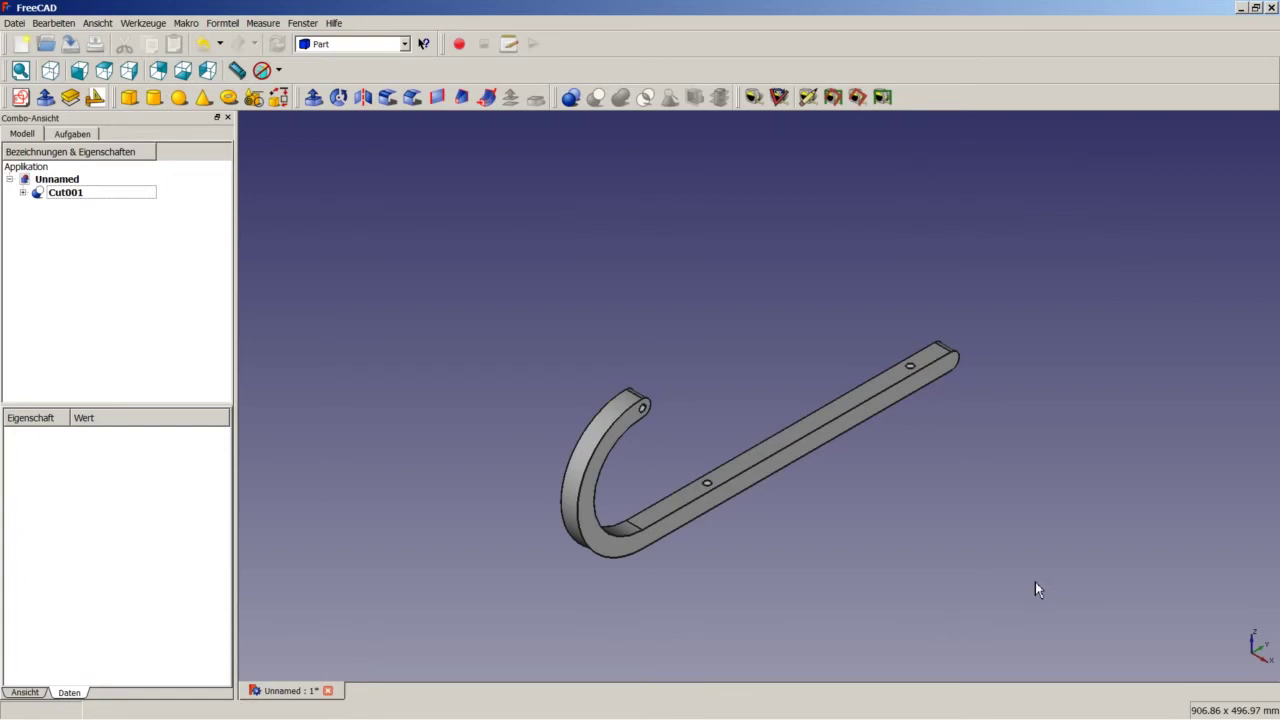
click(68, 193)
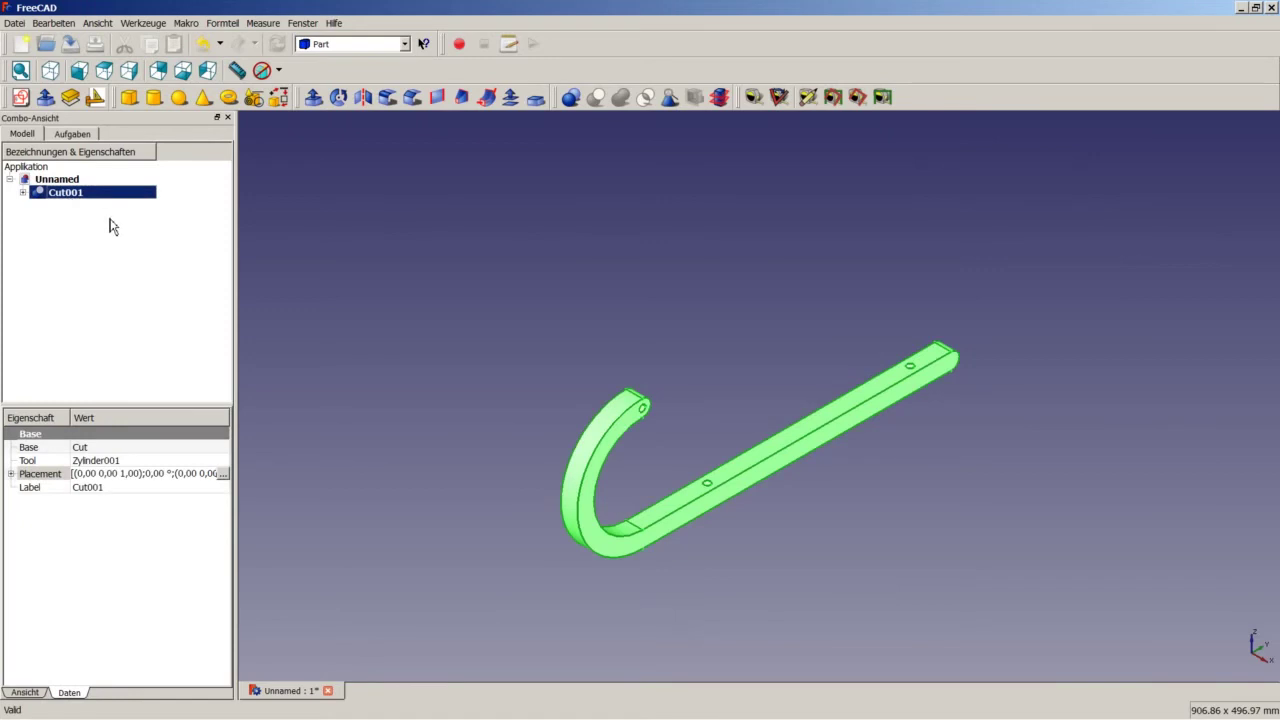
Step: Start a 1 mm fillet on Cut001 and mark the inner curve, hook curves, bar and end edges
click(389, 106)
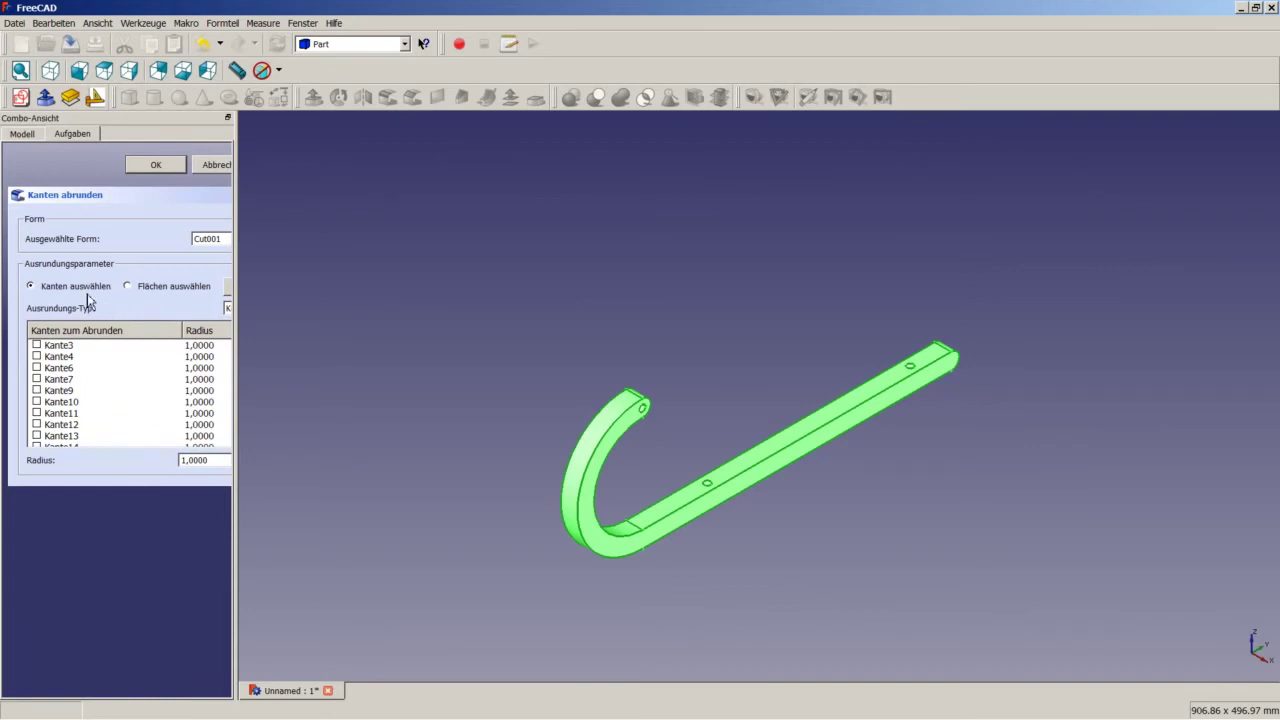
click(479, 386)
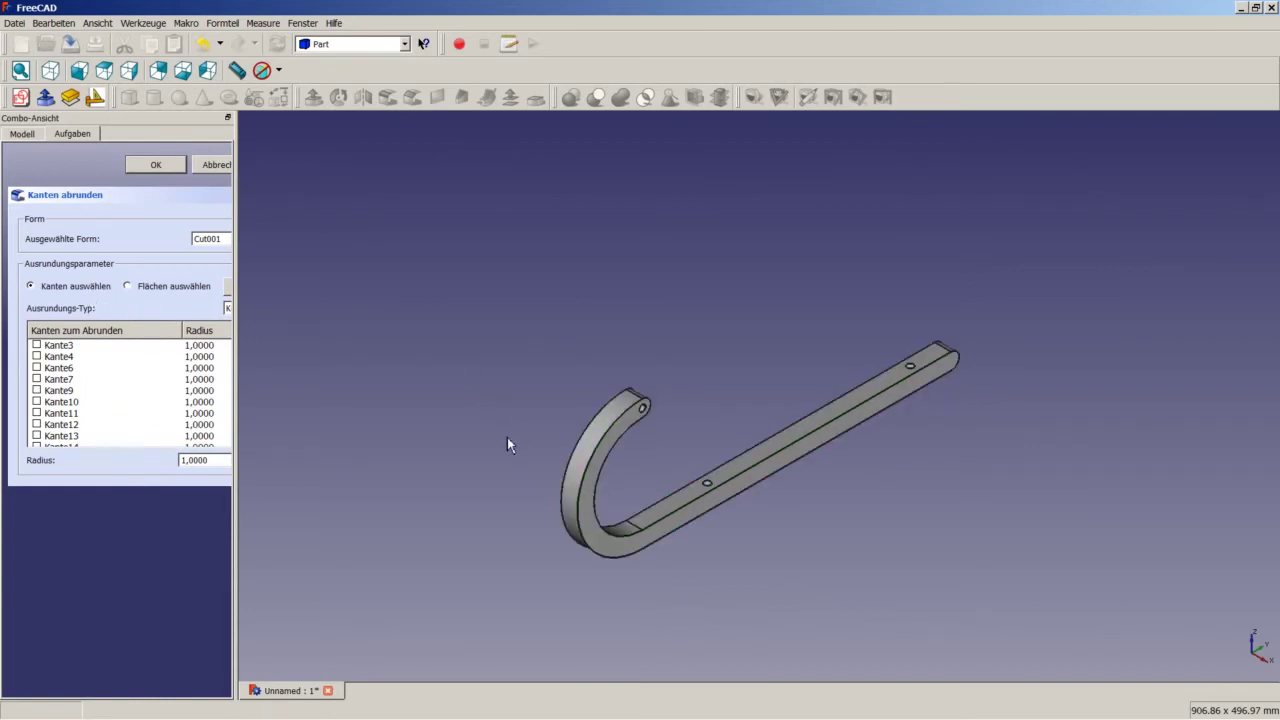
scroll(671, 517, up, 3)
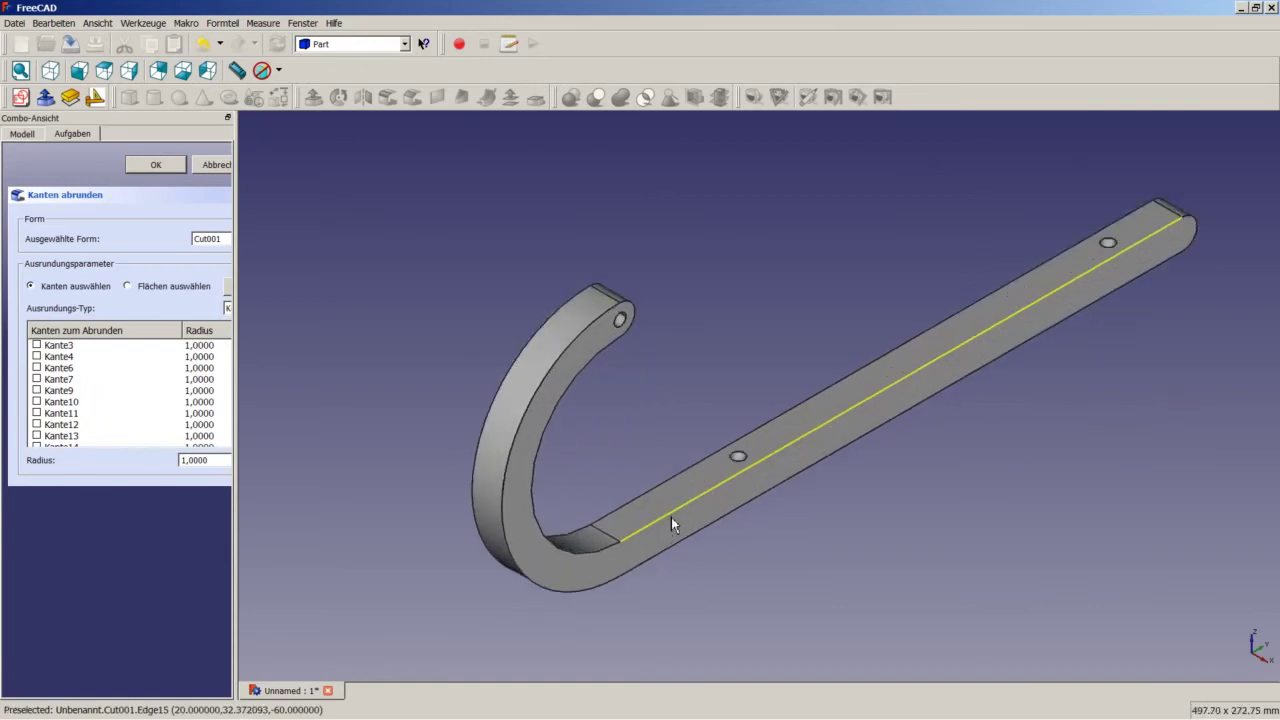
click(556, 545)
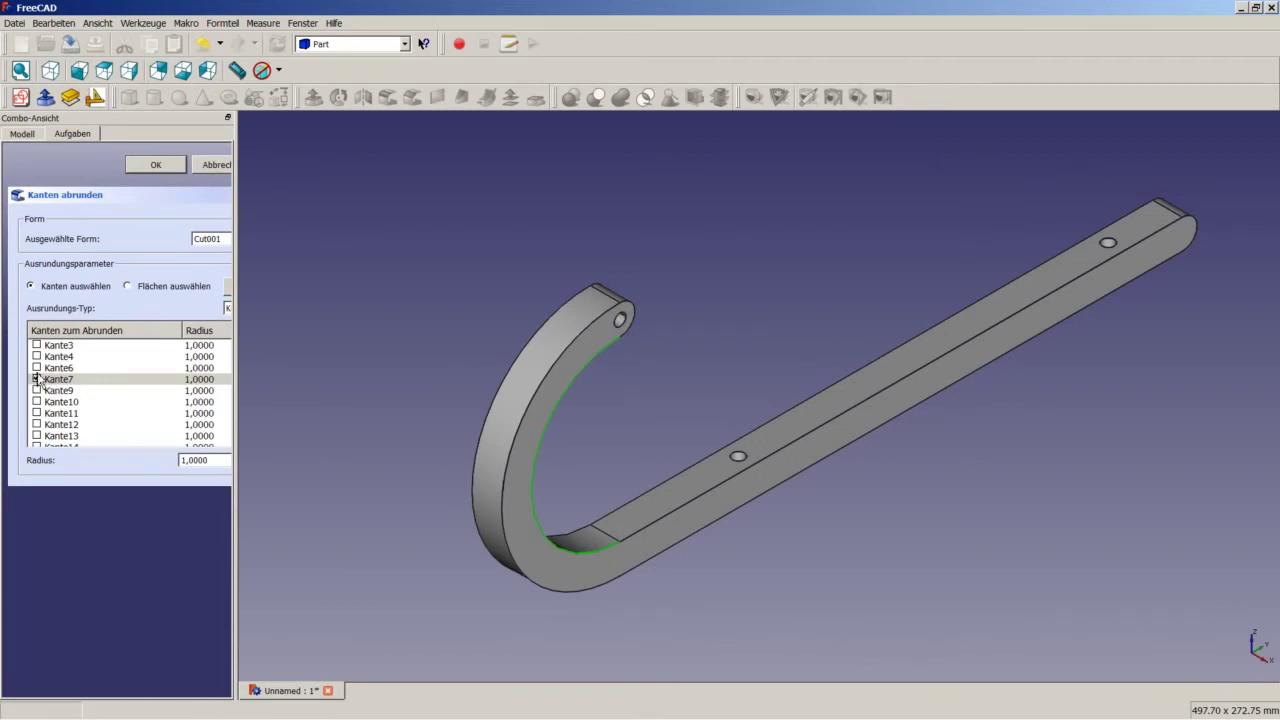
click(632, 331)
click(586, 331)
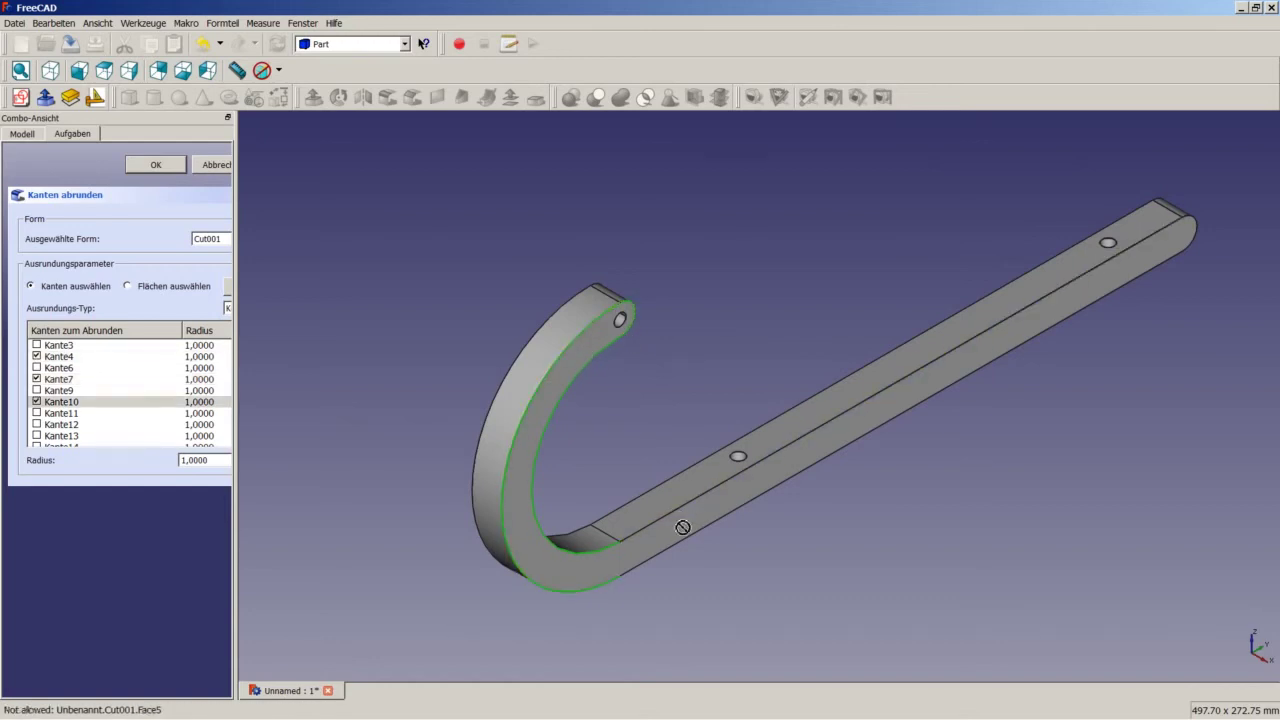
click(684, 544)
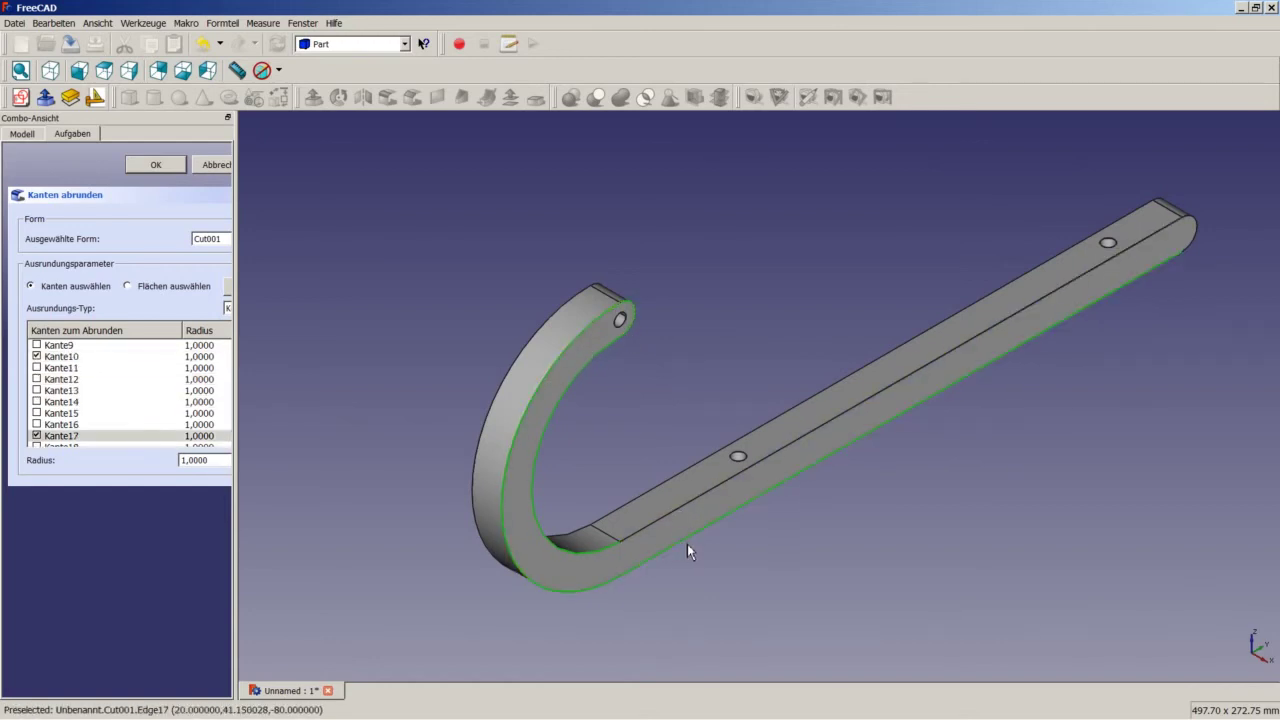
click(1194, 242)
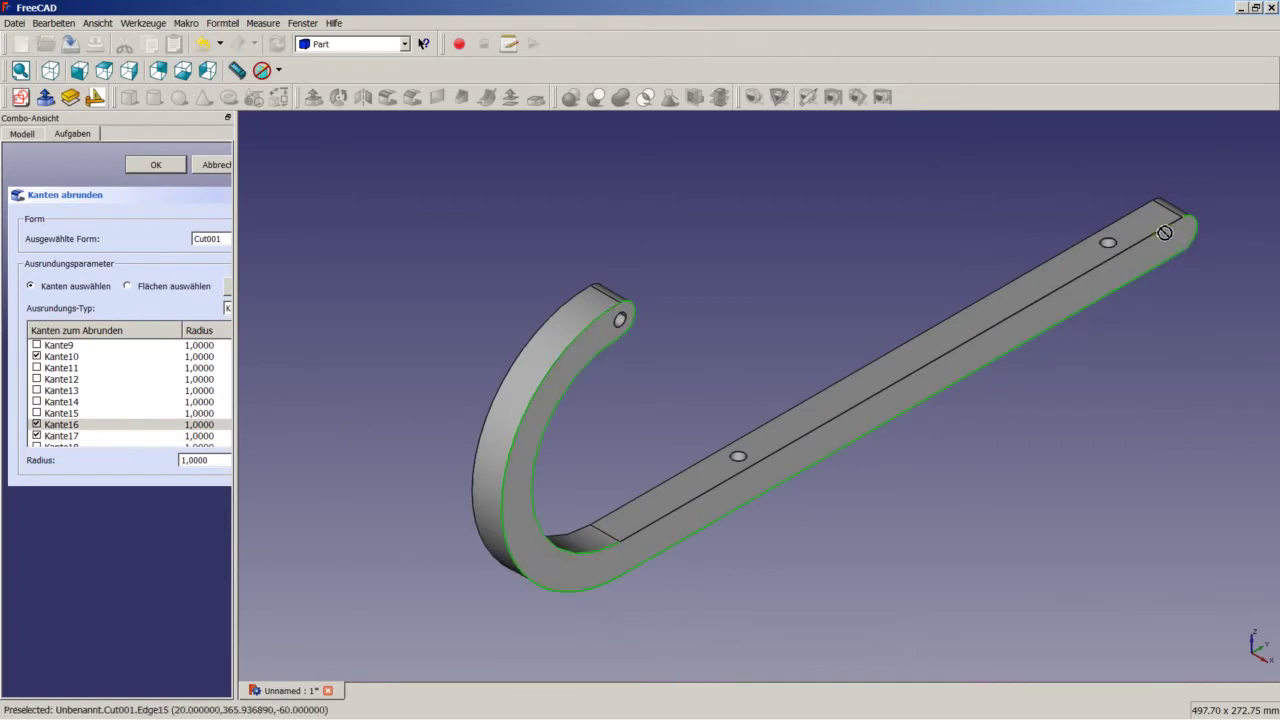
click(1164, 233)
scroll(730, 385, up, 2)
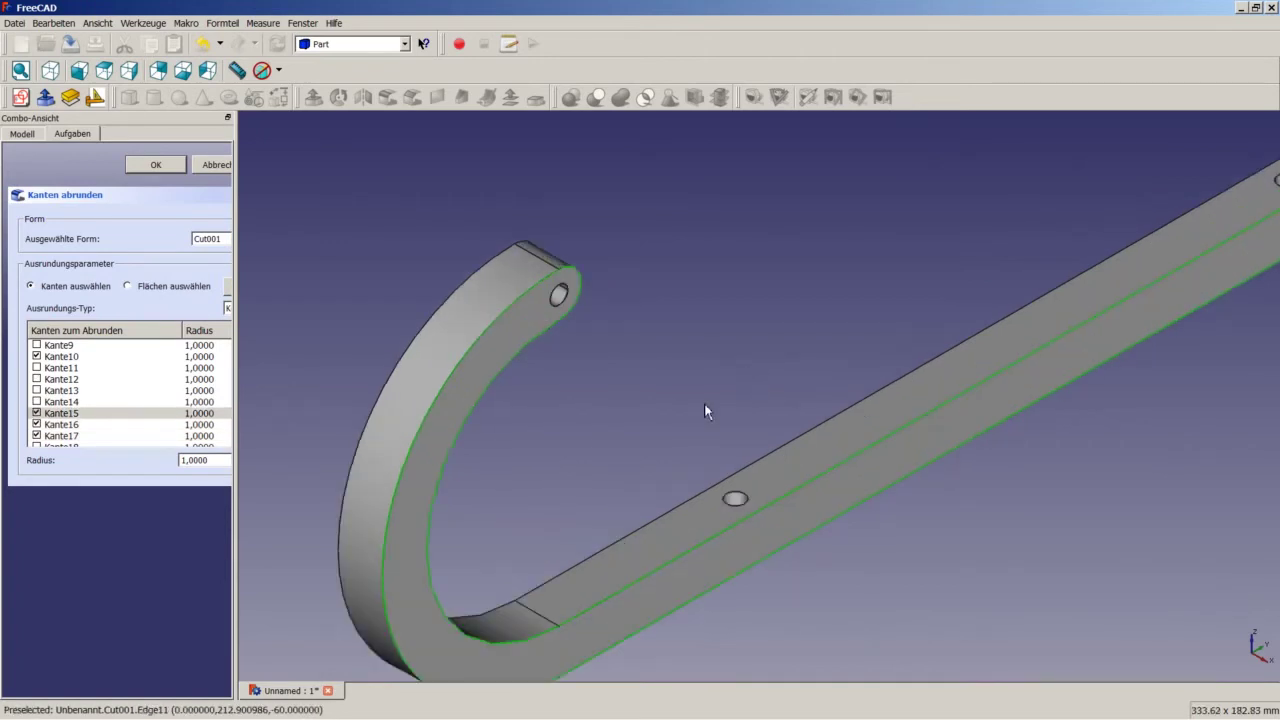
click(566, 570)
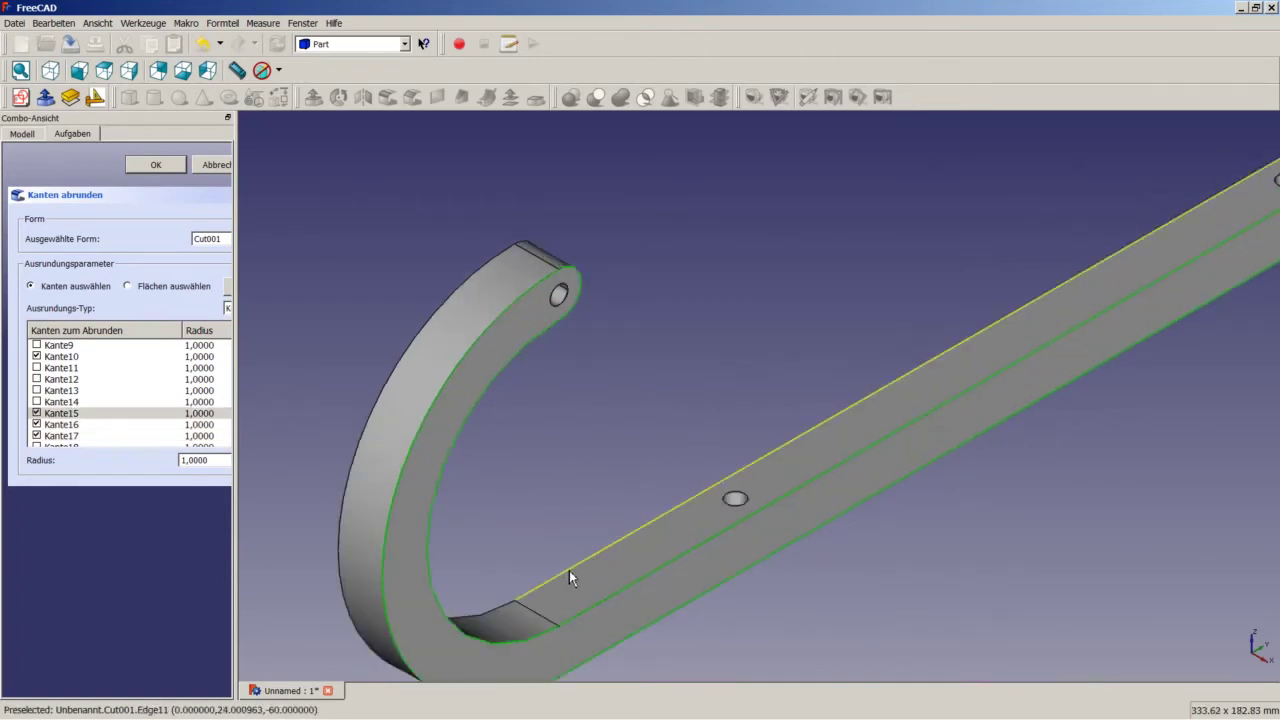
click(487, 612)
Step: Orbit the hook and mark its back edge, tip edge, Kante13 and Kante12, checking all are ticked
scroll(500, 567, up, 1)
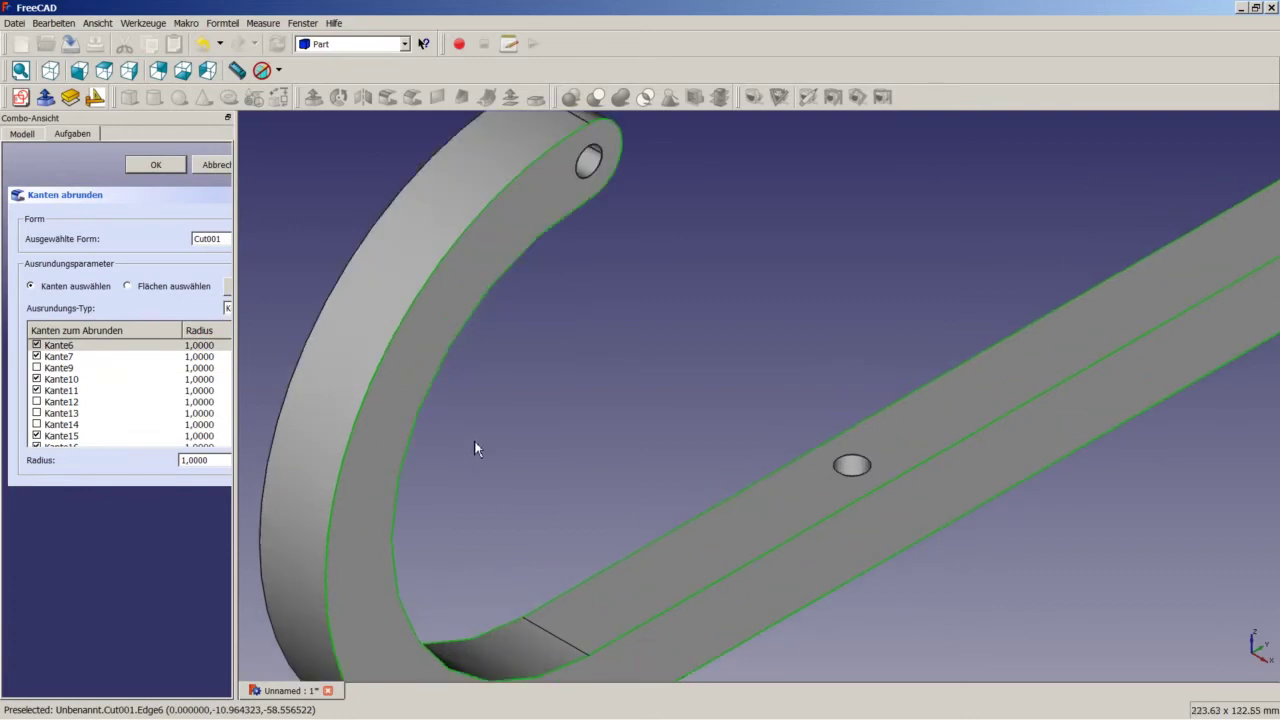
scroll(474, 439, down, 3)
middle_drag(474, 439, 623, 451)
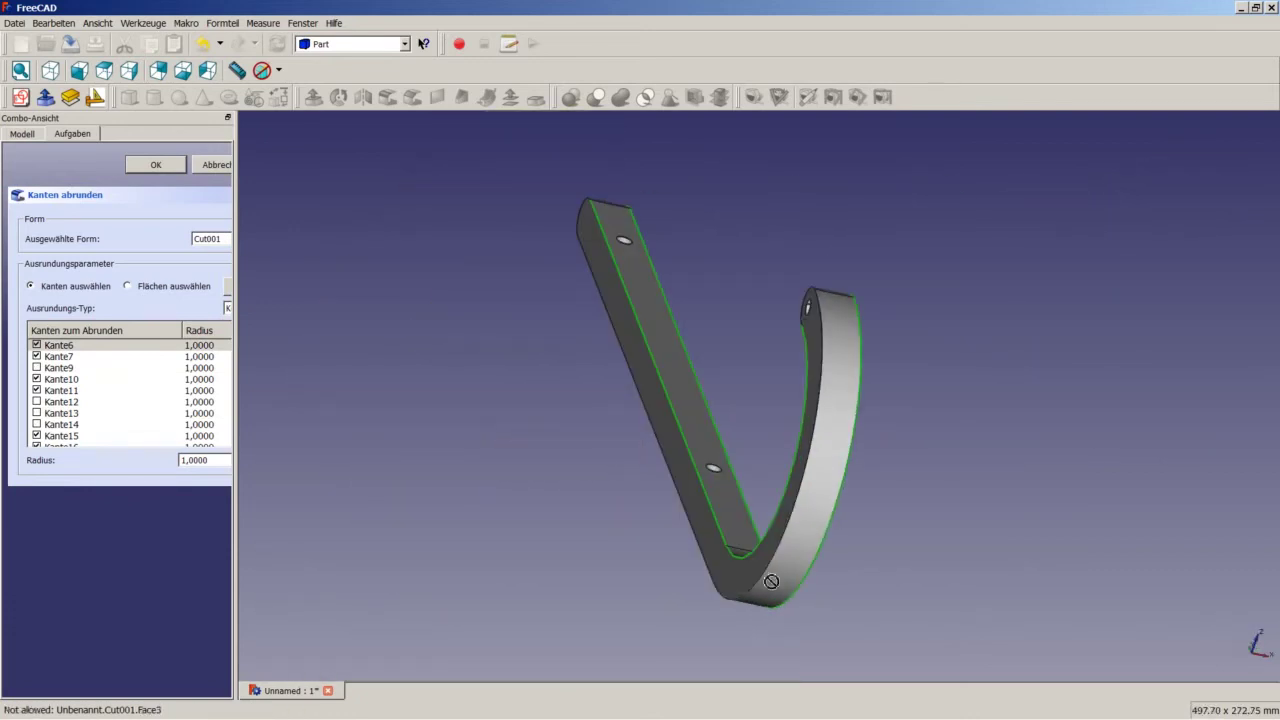
click(777, 556)
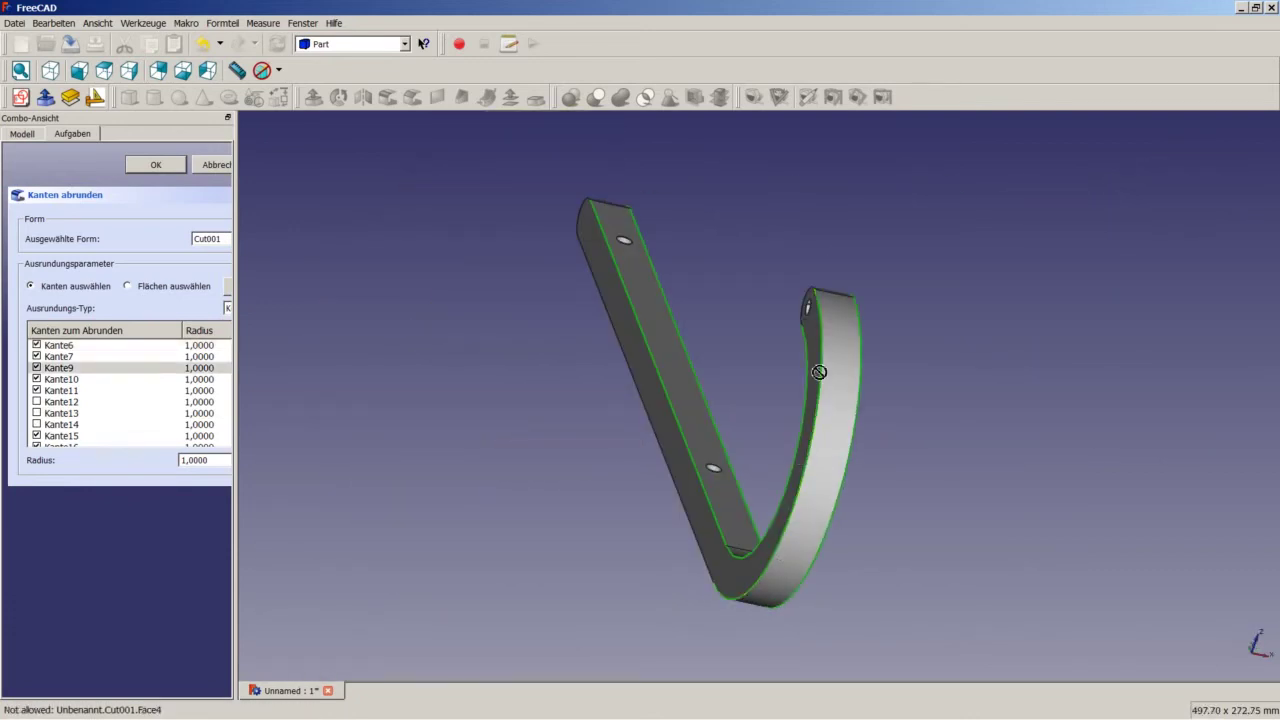
middle_drag(819, 373, 830, 350)
scroll(830, 350, up, 3)
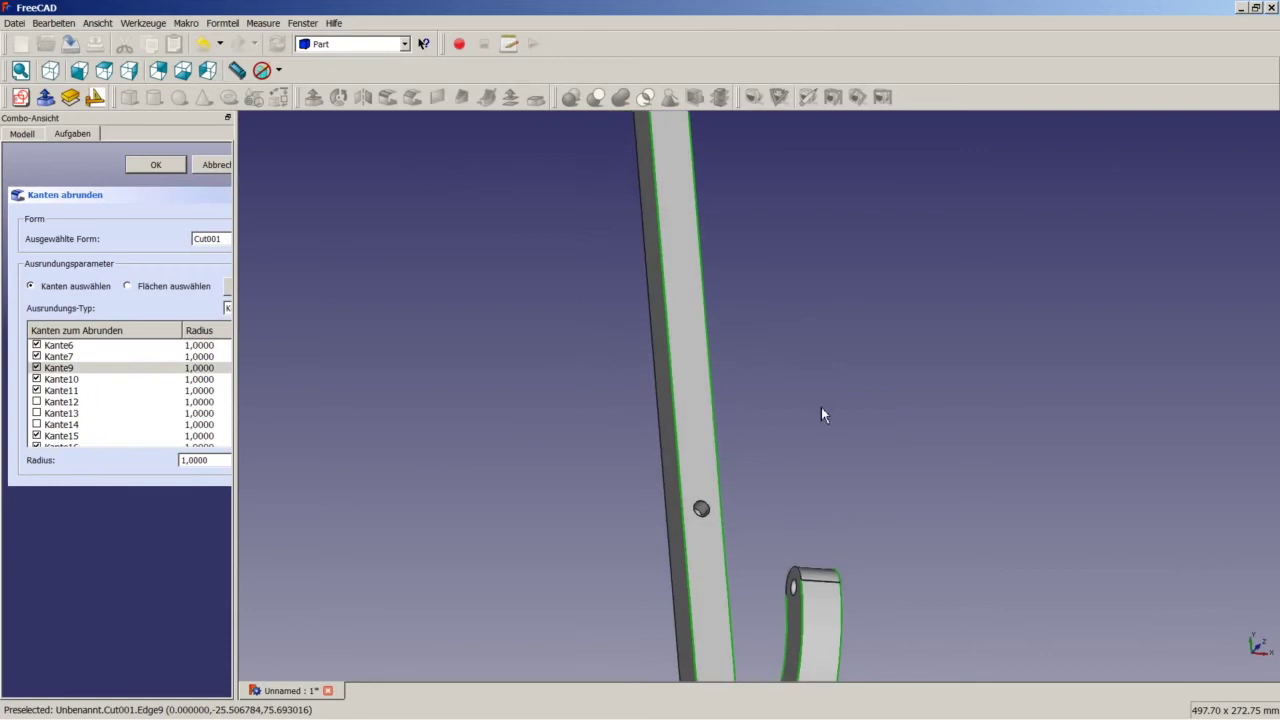
click(791, 578)
scroll(771, 574, down, 3)
scroll(771, 566, down, 1)
scroll(703, 590, up, 4)
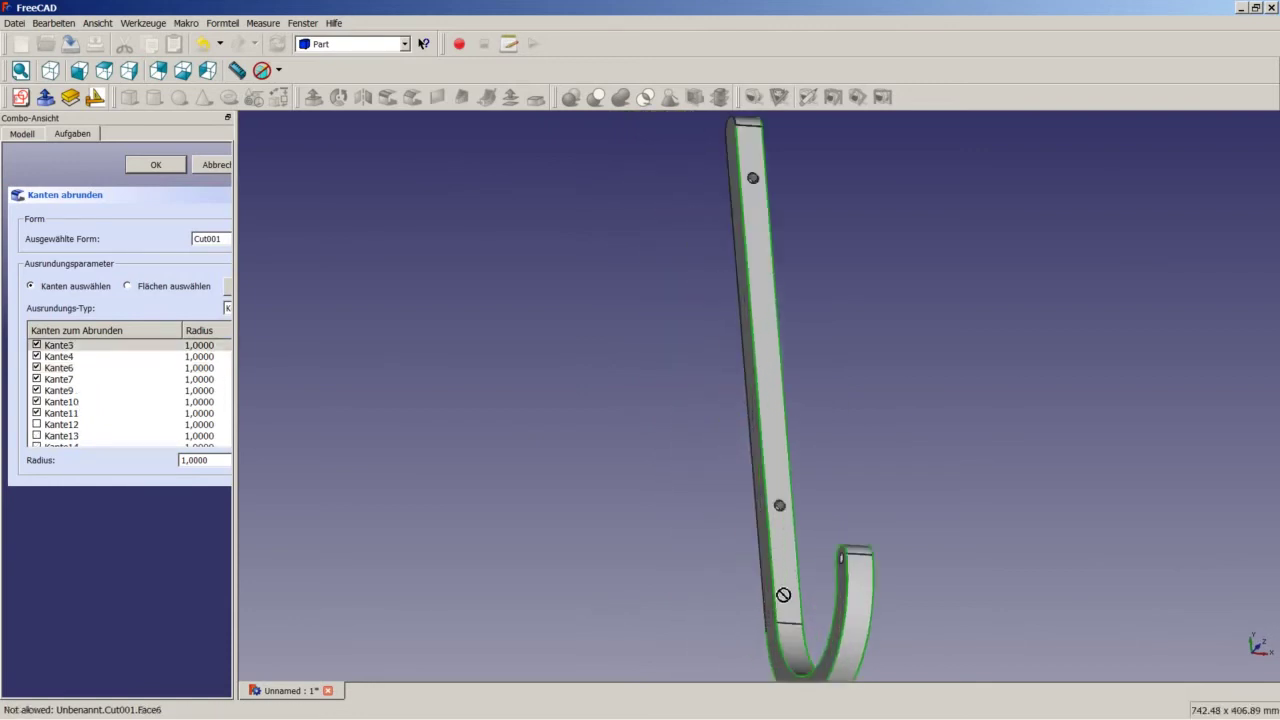
click(766, 600)
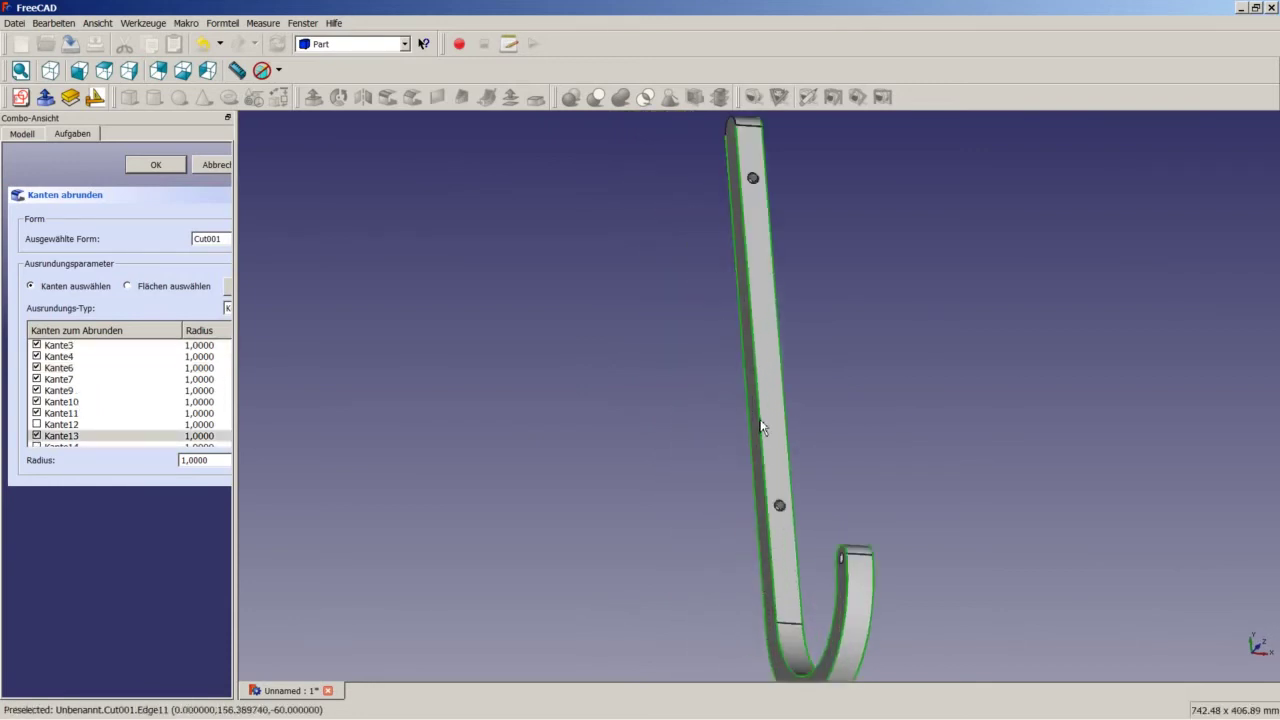
scroll(760, 430, down, 3)
scroll(726, 268, up, 2)
scroll(711, 288, up, 2)
scroll(711, 288, up, 2)
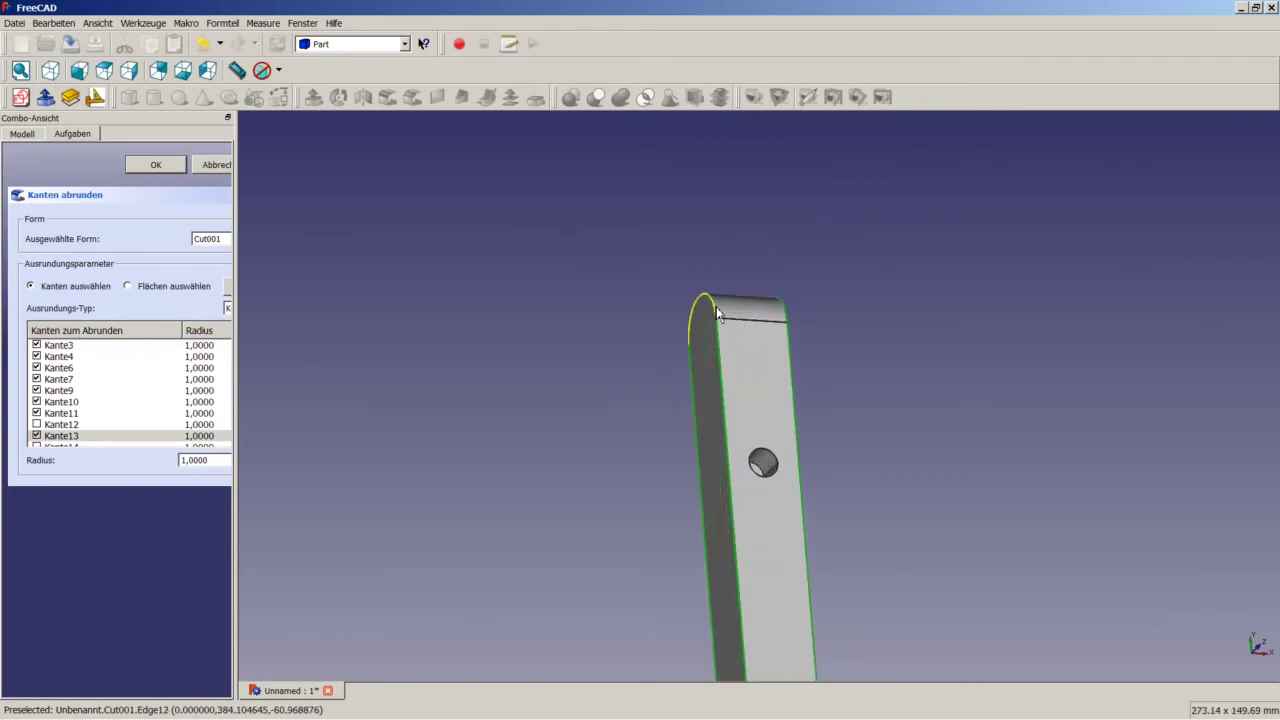
click(718, 312)
middle_drag(772, 345, 592, 380)
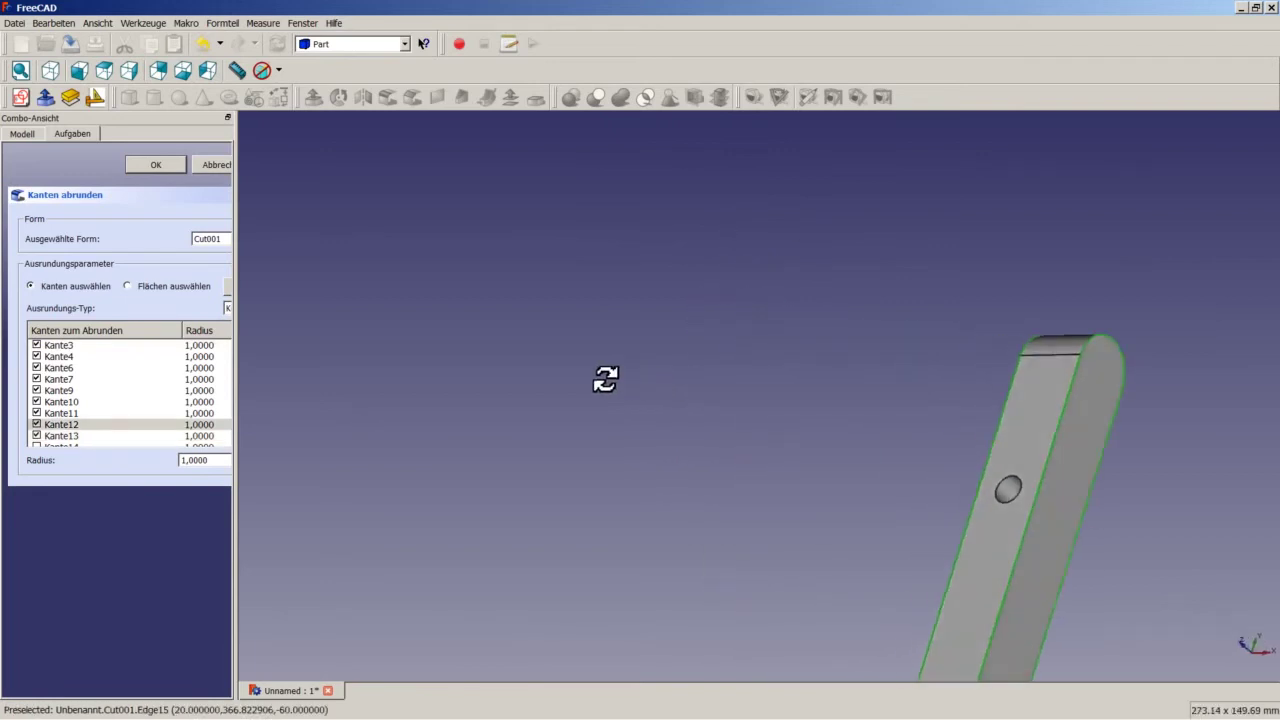
scroll(590, 378, down, 3)
scroll(590, 378, down, 2)
scroll(556, 632, up, 2)
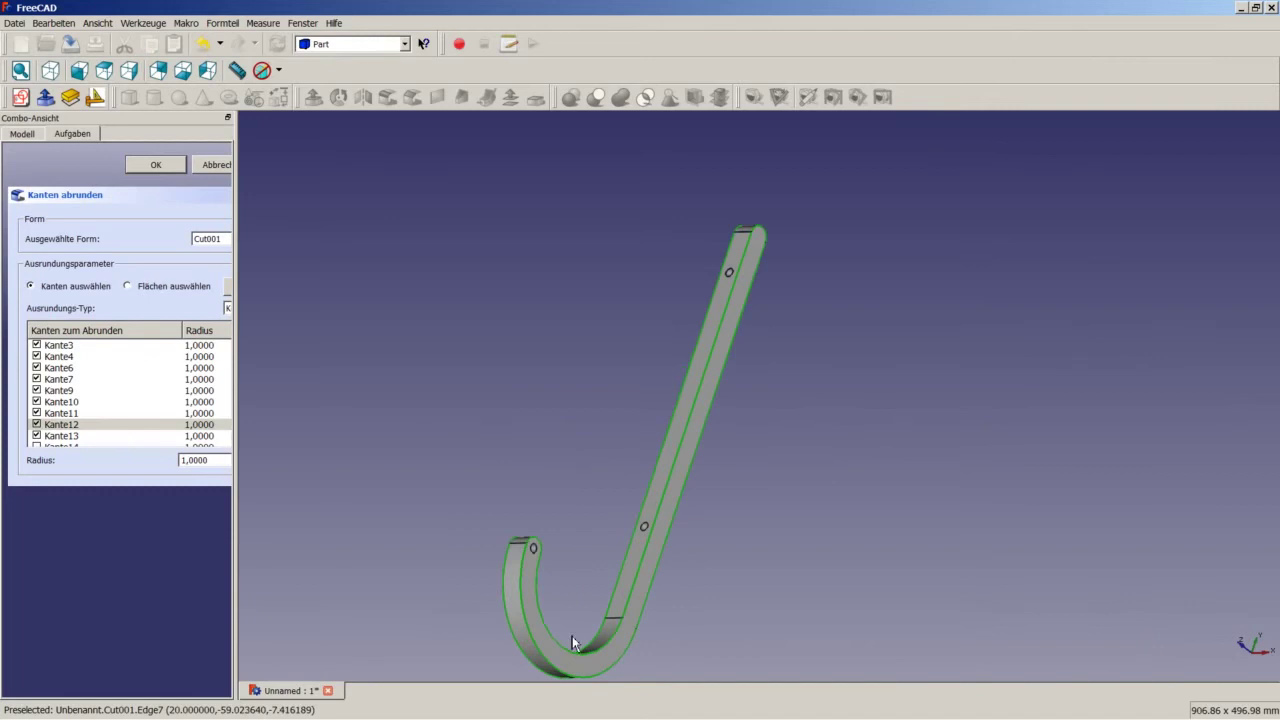
mouse_move(572, 636)
middle_down()
mouse_move(783, 543)
mouse_move(597, 563)
mouse_move(479, 514)
middle_up()
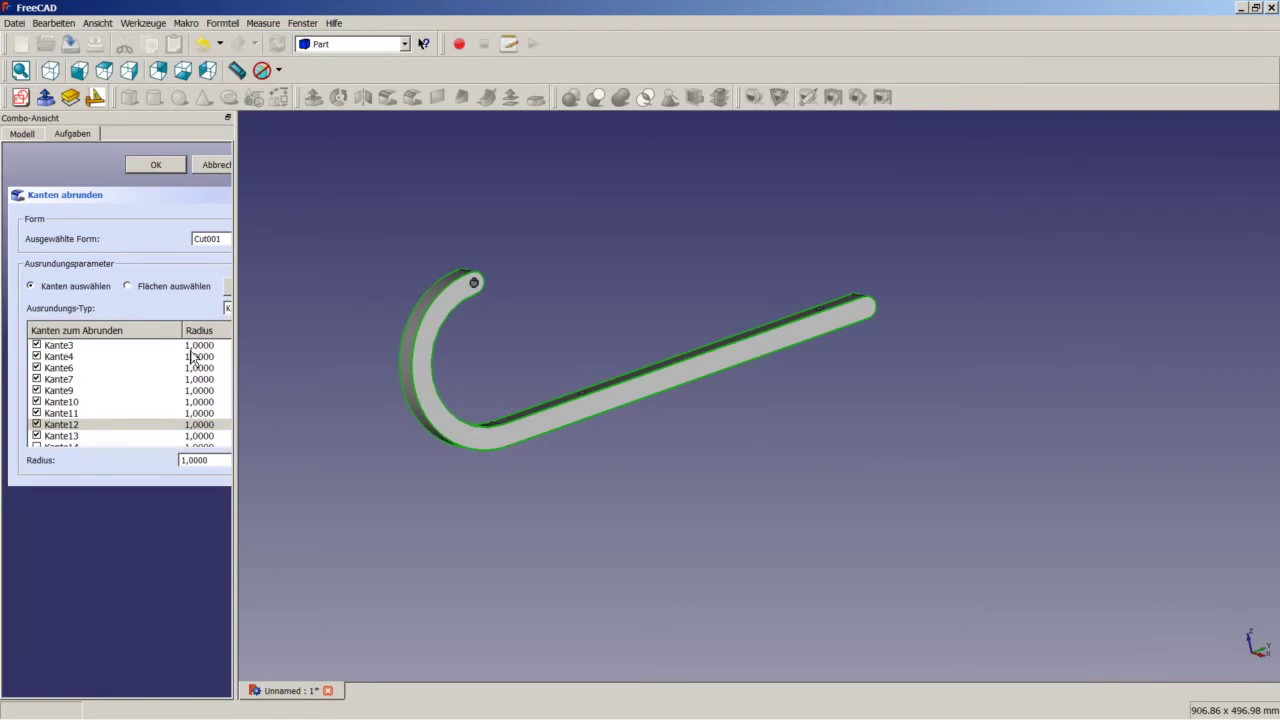
Step: Apply the 1 mm fillet, view the rounded hook isometric and fitted, and save the document
click(160, 165)
mouse_move(860, 374)
middle_down()
mouse_move(843, 387)
mouse_move(809, 351)
middle_up()
scroll(690, 400, up, 3)
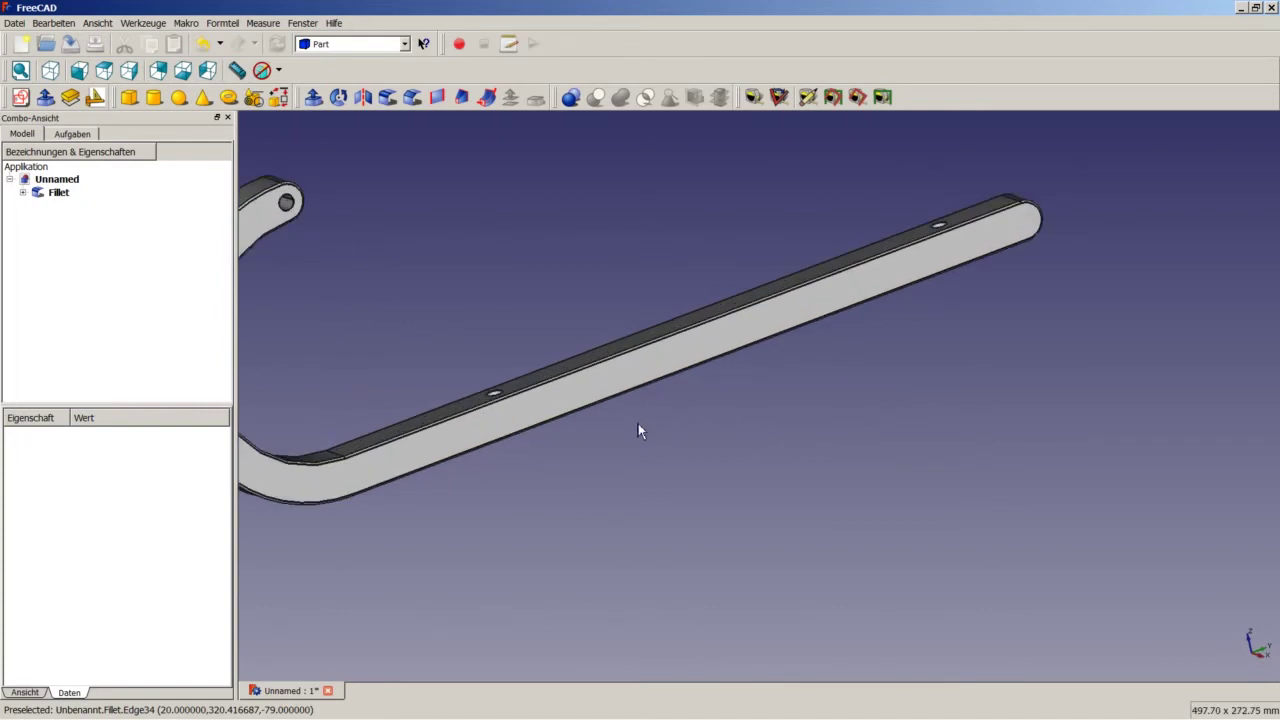
scroll(850, 330, down, 3)
mouse_move(850, 330)
middle_down()
mouse_move(871, 391)
mouse_move(943, 486)
mouse_move(843, 389)
middle_up()
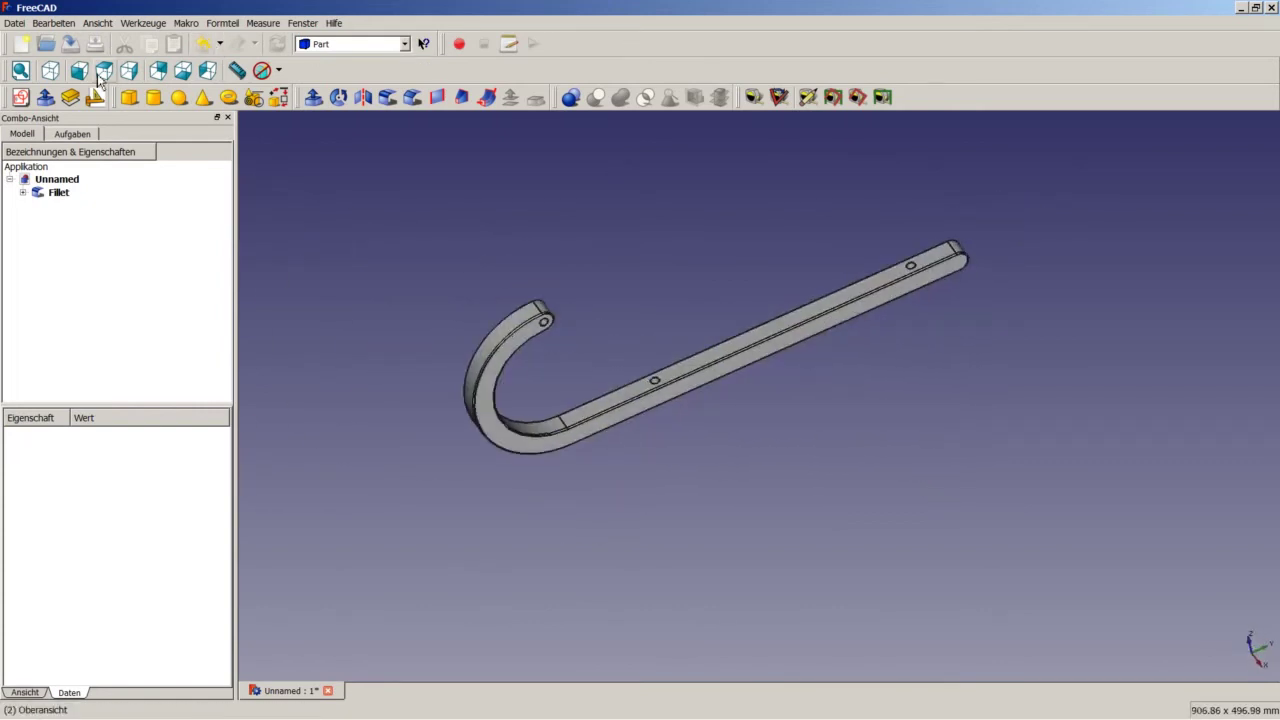
click(50, 70)
right_click(709, 229)
click(752, 250)
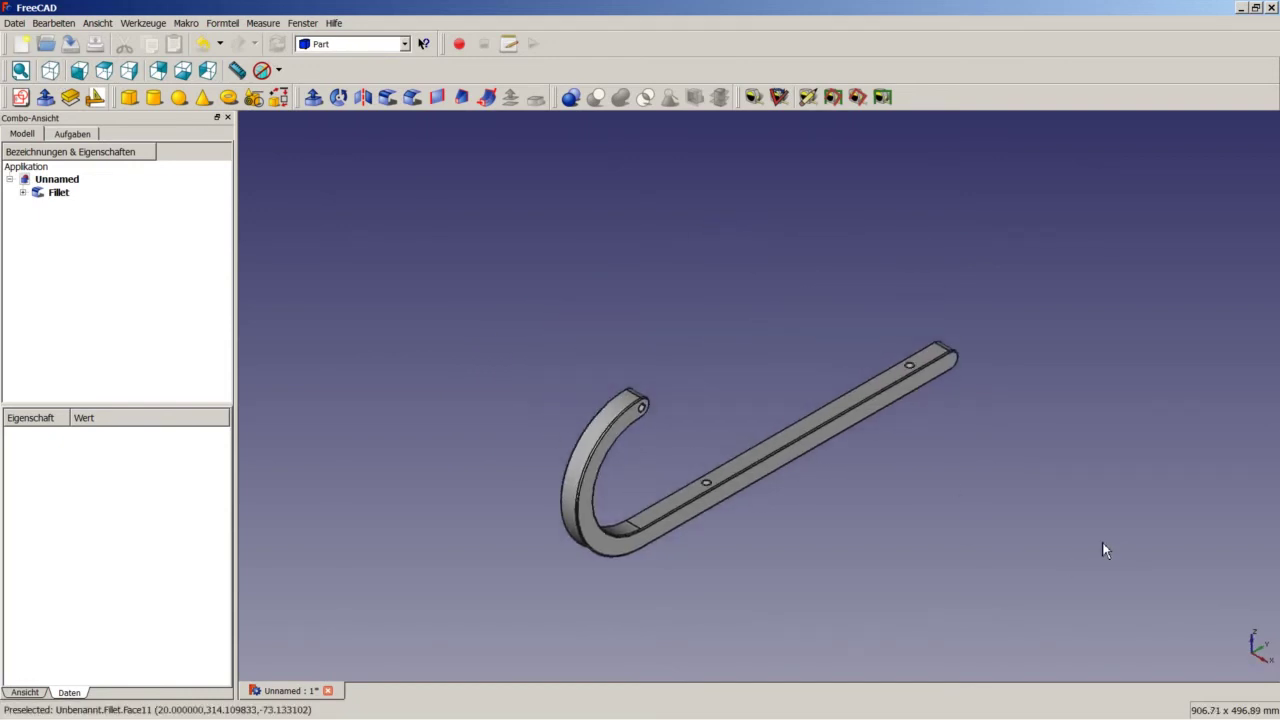
key(ctrl+s)
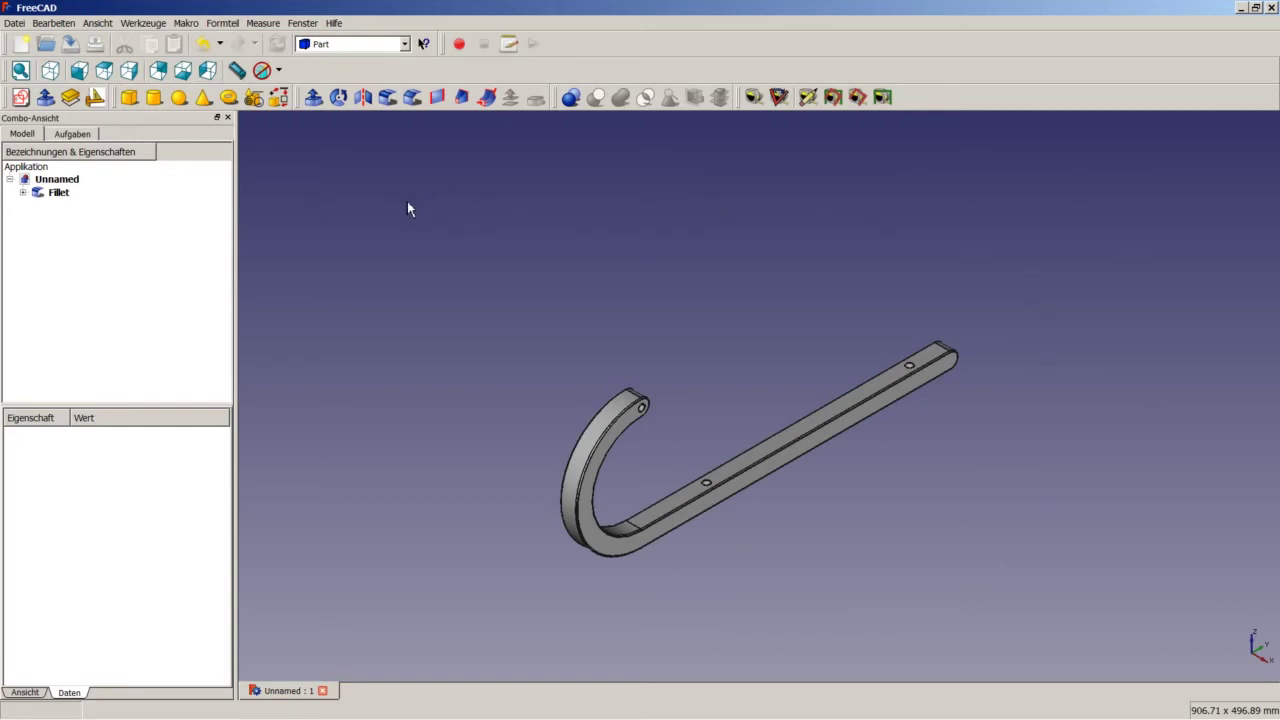
Step: In the Draft workbench, clone the Fillet body and open the Clone of Fillet's Placement editor
click(404, 44)
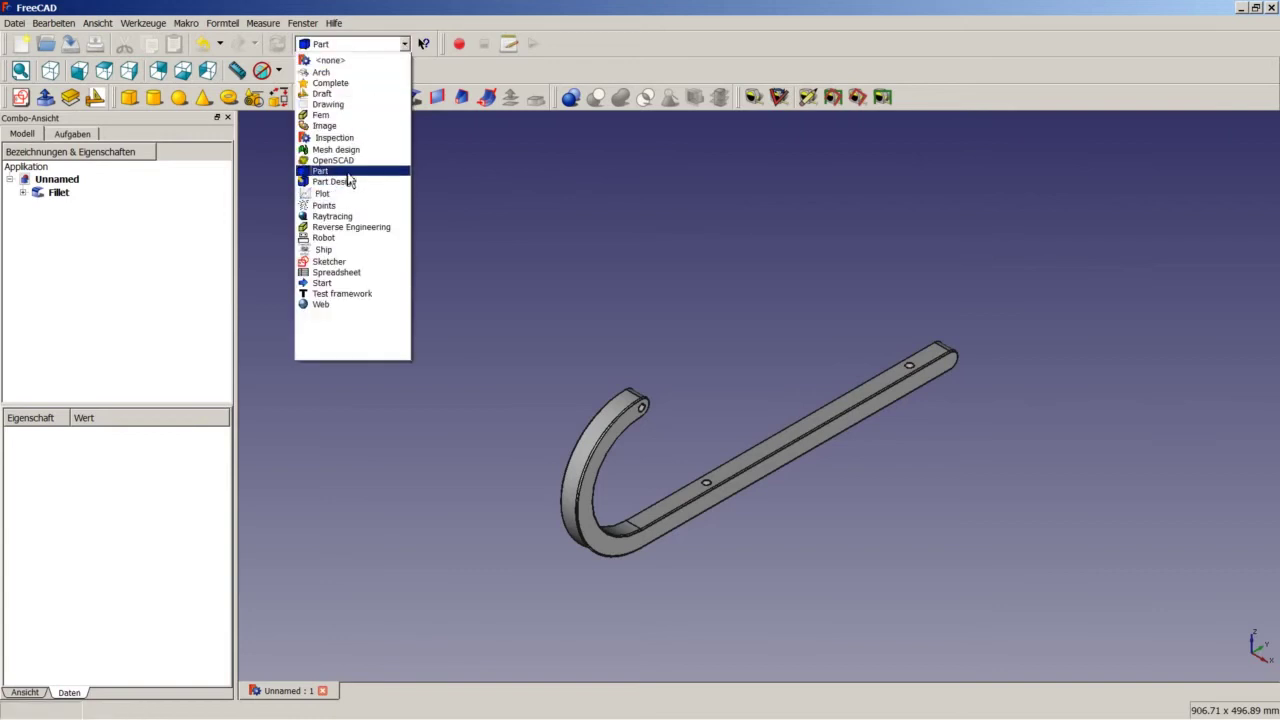
click(335, 93)
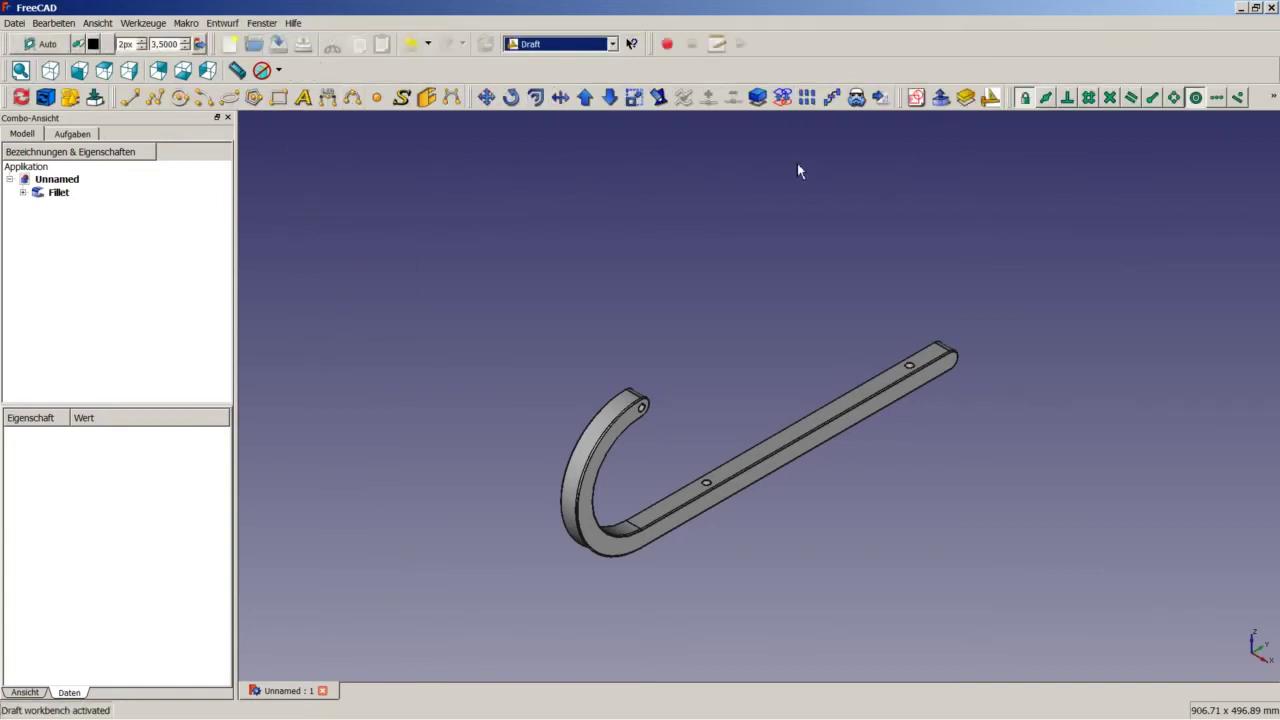
click(60, 194)
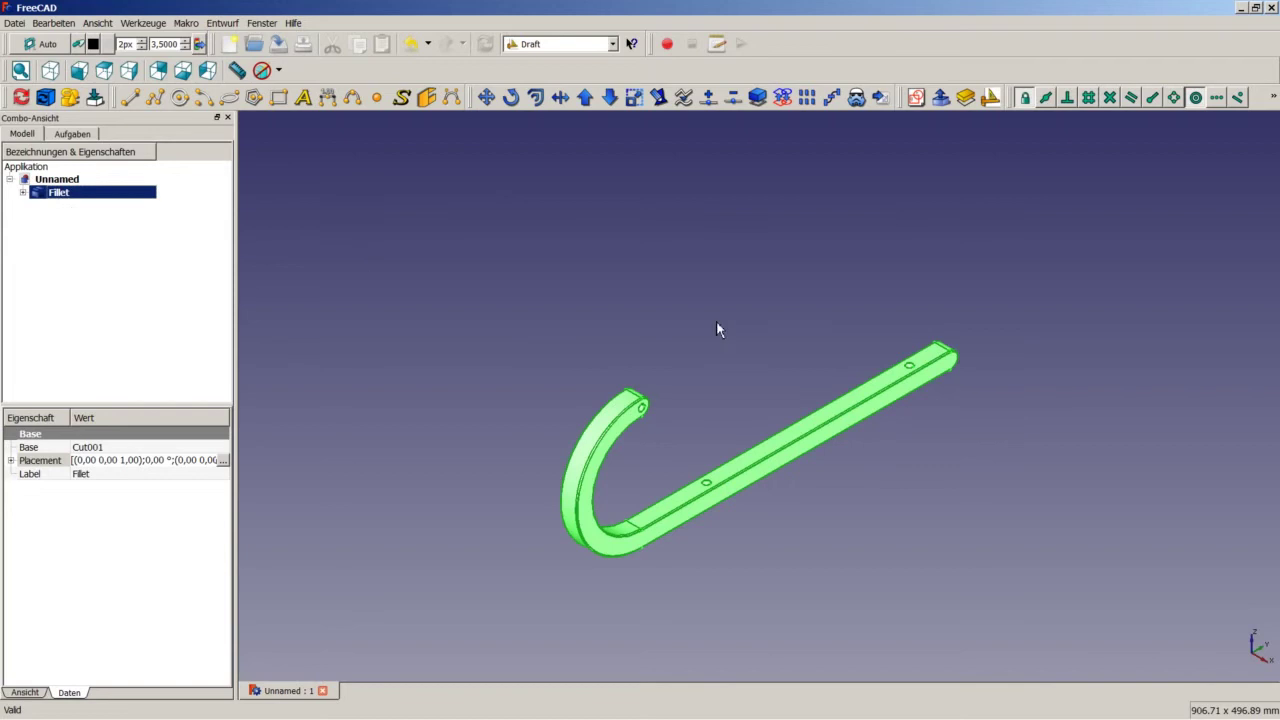
click(857, 97)
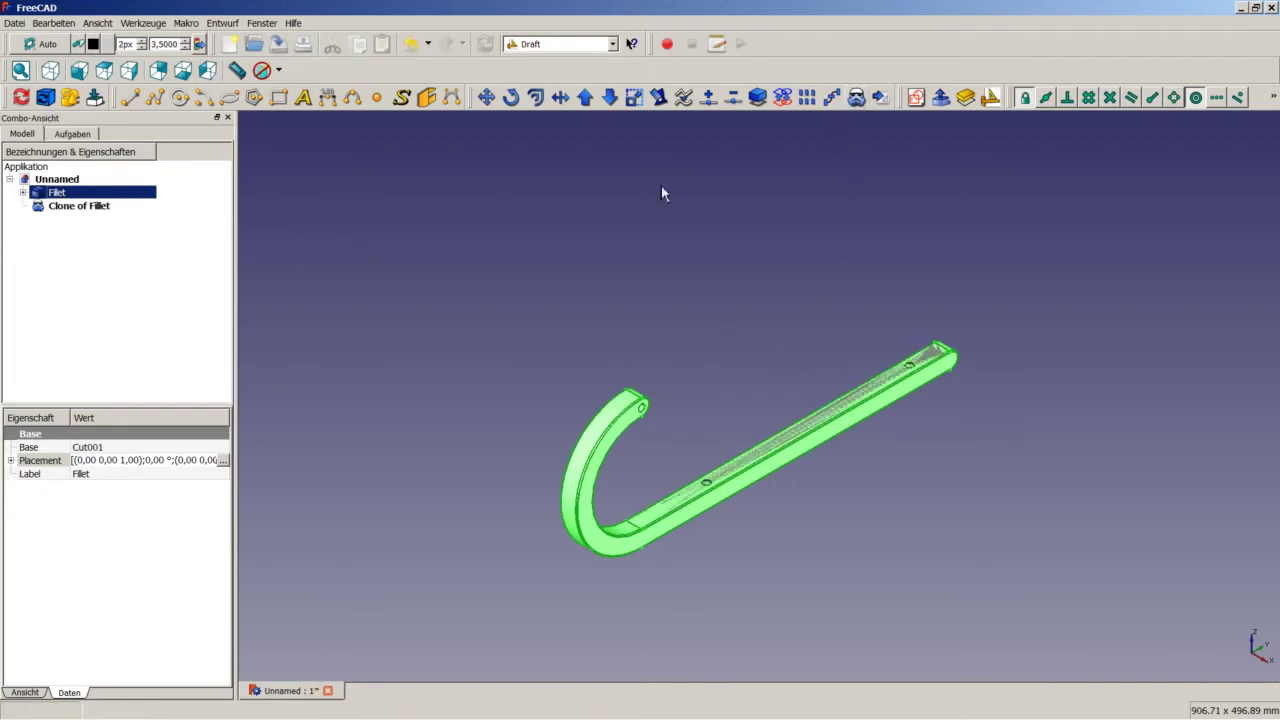
click(105, 208)
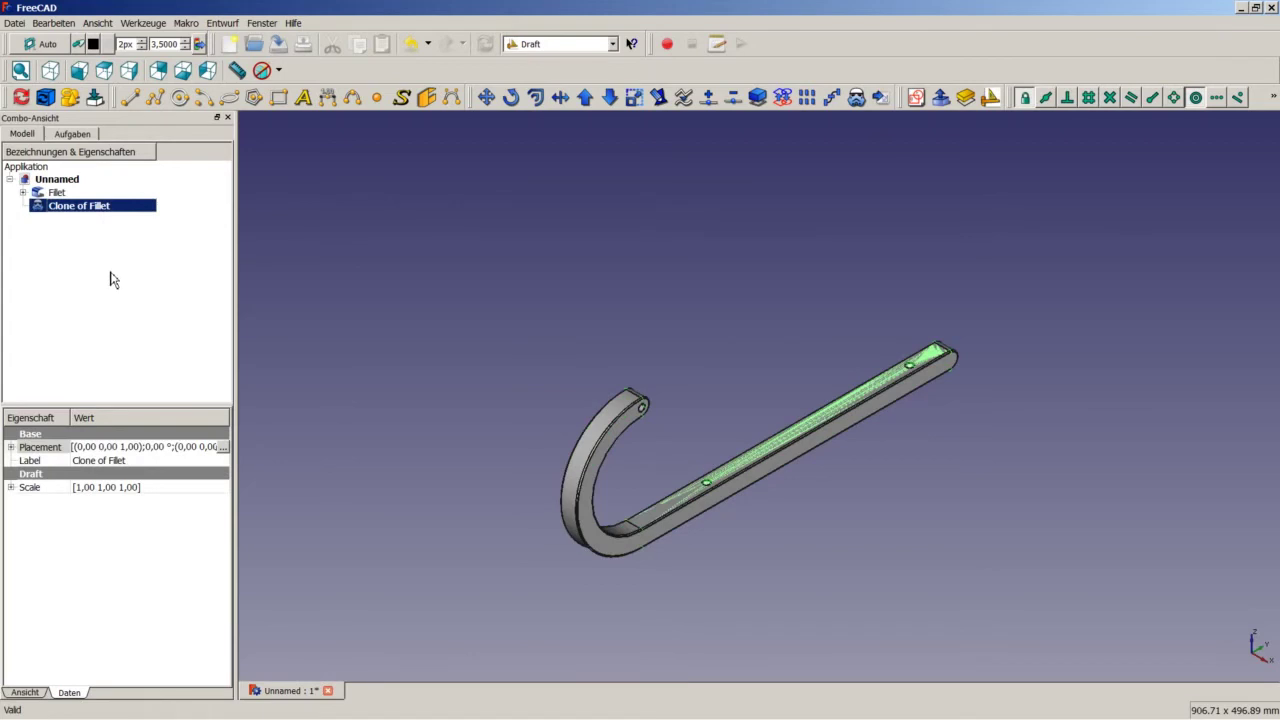
click(11, 487)
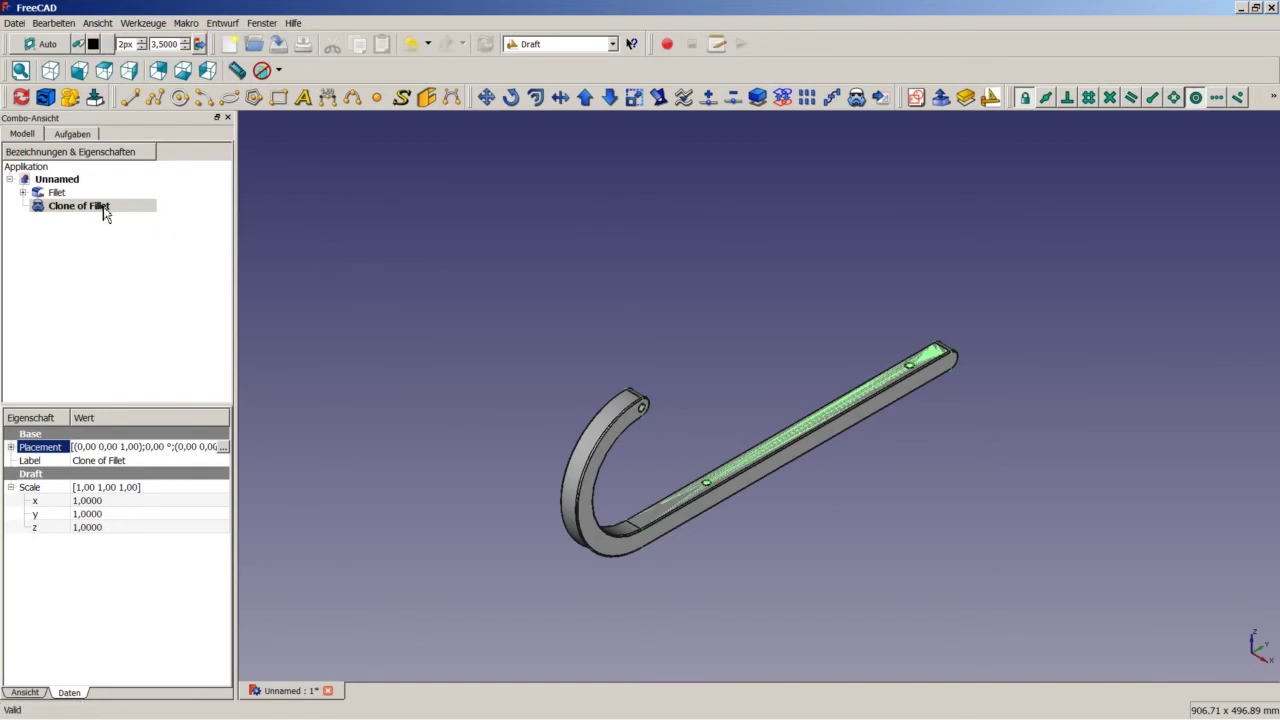
click(648, 520)
click(222, 447)
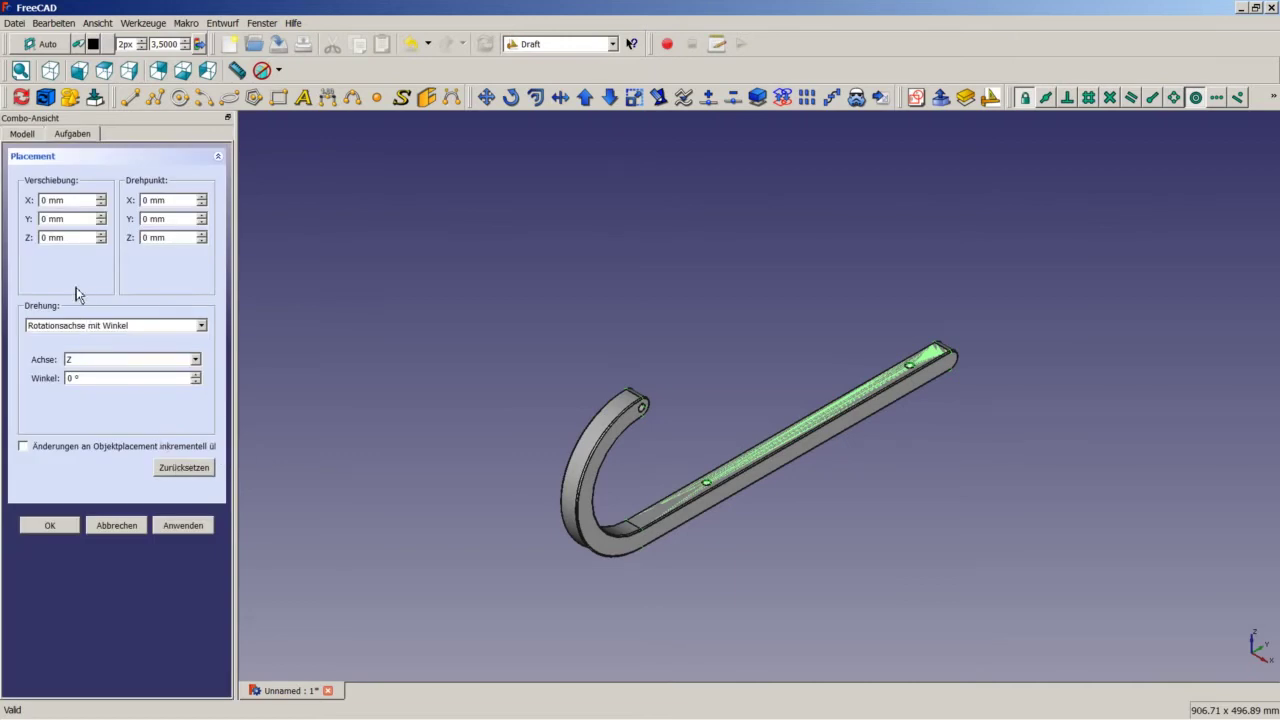
Step: Shift the hook clone to X 180 mm
double_click(52, 201)
text(1)
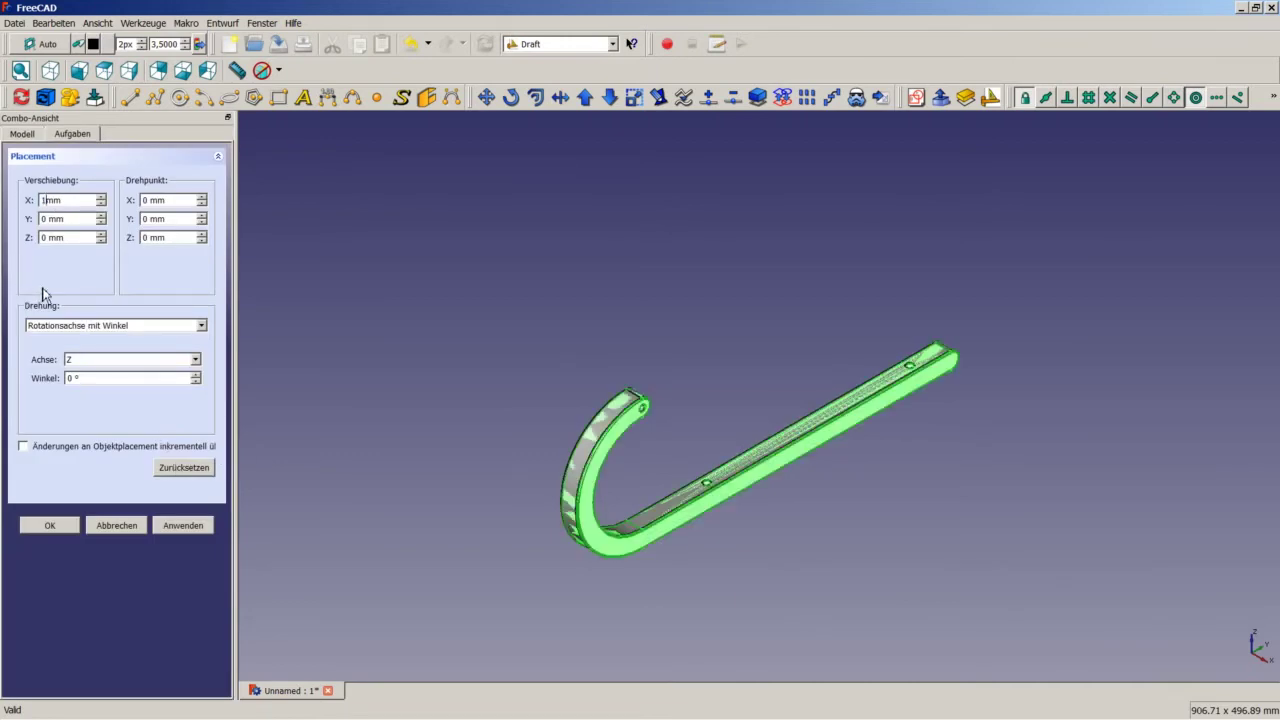
text(80)
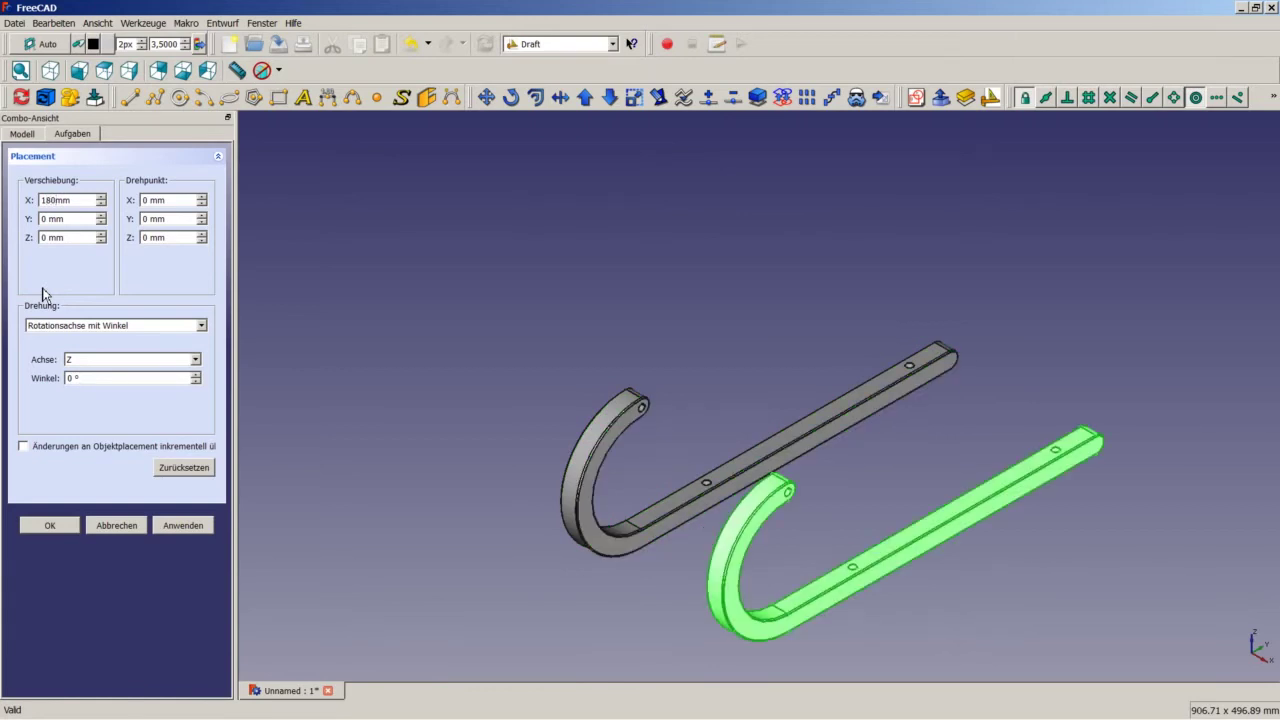
click(620, 584)
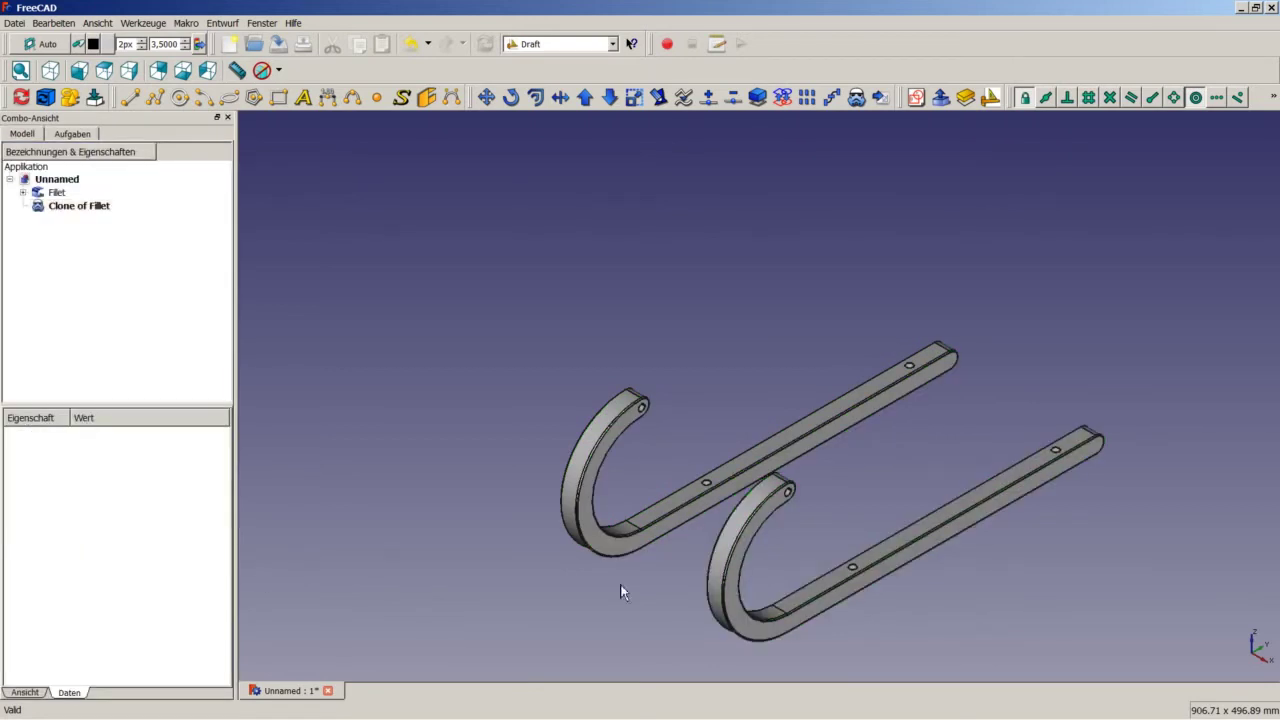
Step: Select both hooks and measure the 200 mm linear distance between them in Part
mouse_move(620, 584)
middle_down()
mouse_move(663, 557)
mouse_move(843, 540)
mouse_move(914, 500)
mouse_move(840, 529)
middle_up()
click(843, 538)
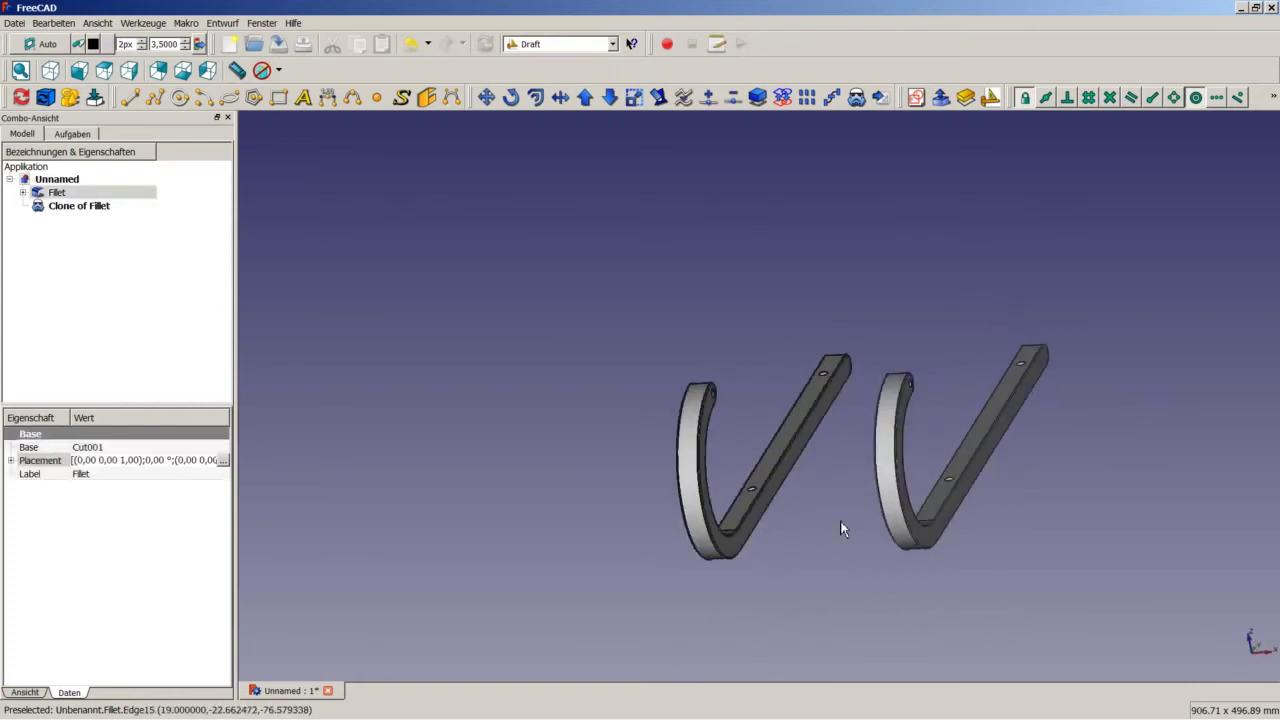
click(922, 535)
click(545, 44)
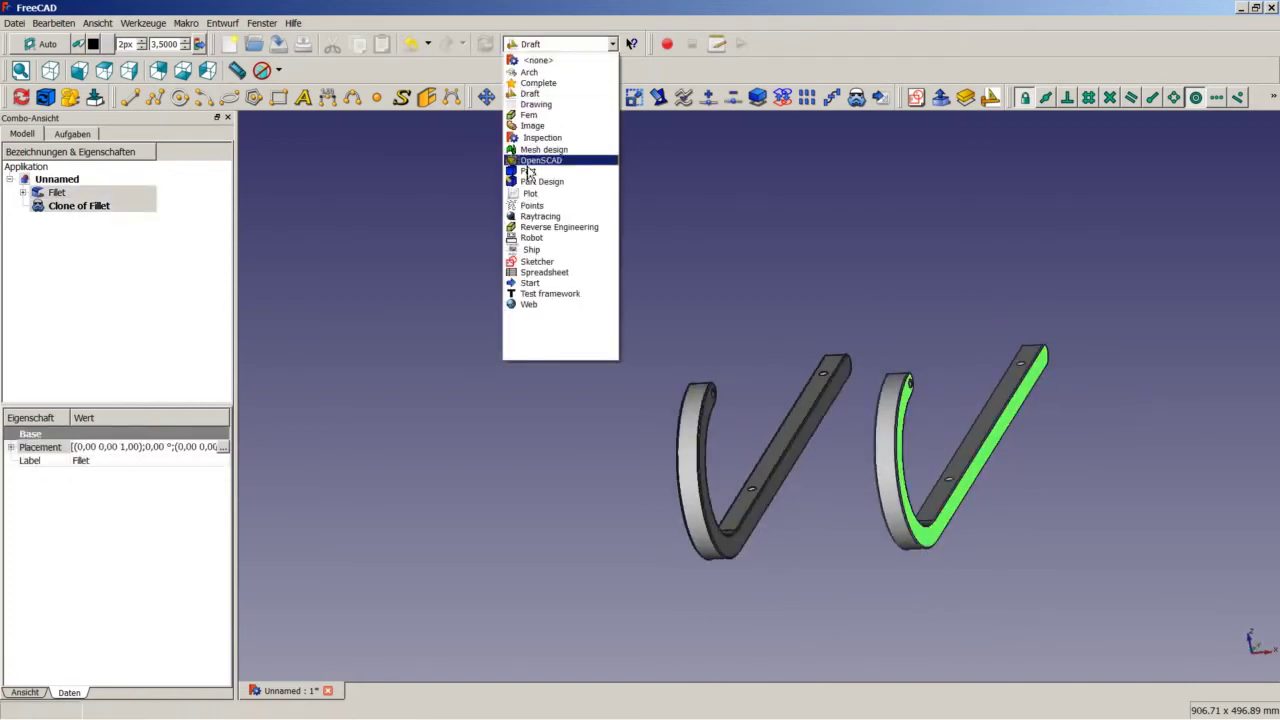
click(570, 170)
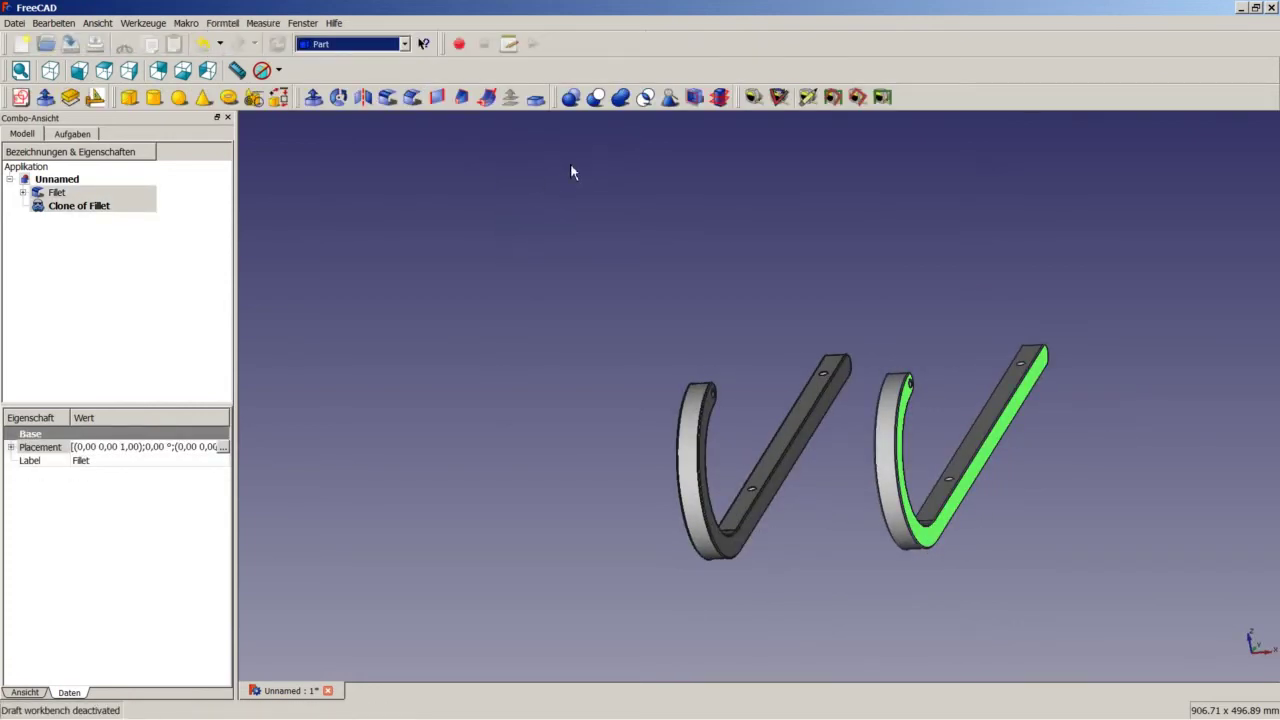
click(756, 99)
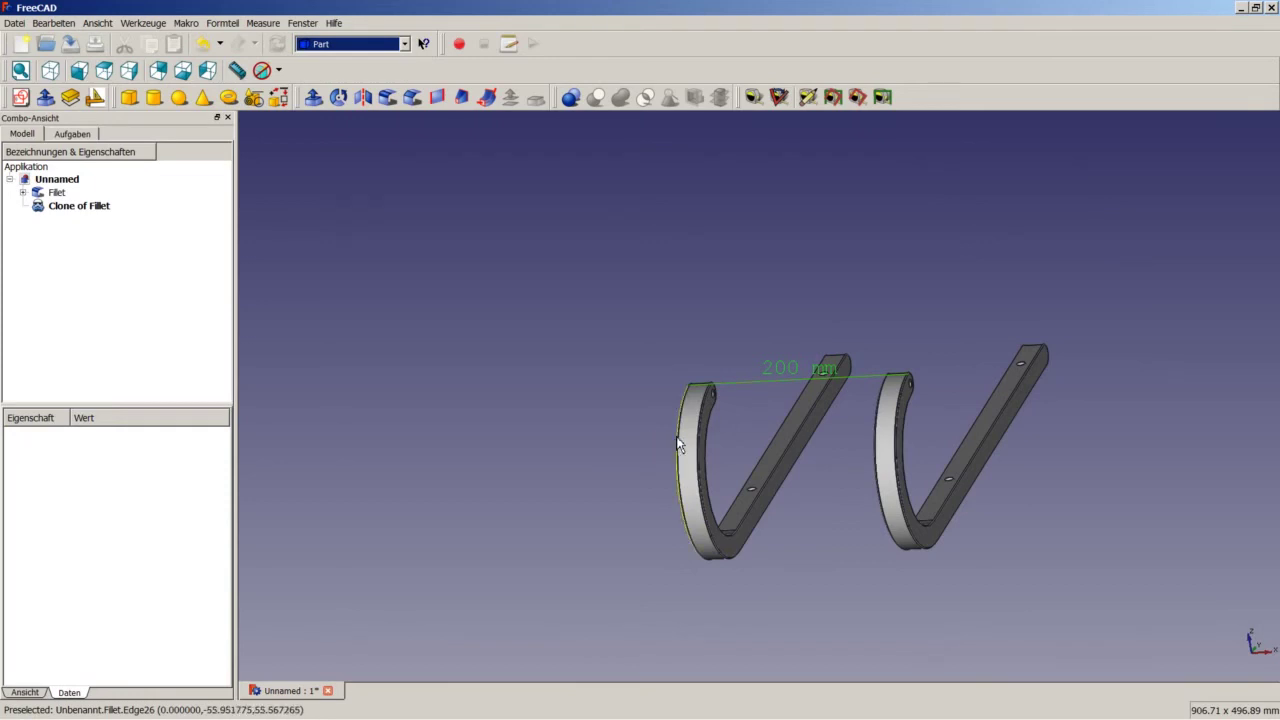
Step: Clear the 200 mm measurement and return to the isometric view
click(808, 96)
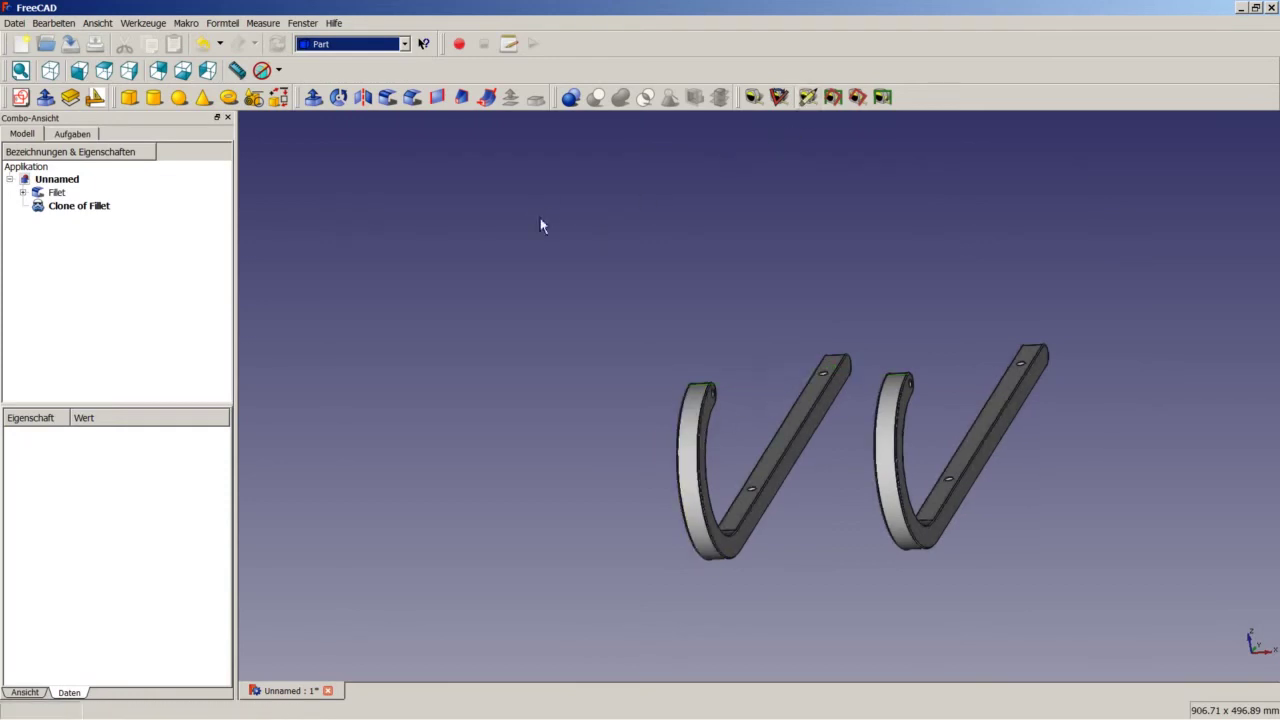
click(50, 72)
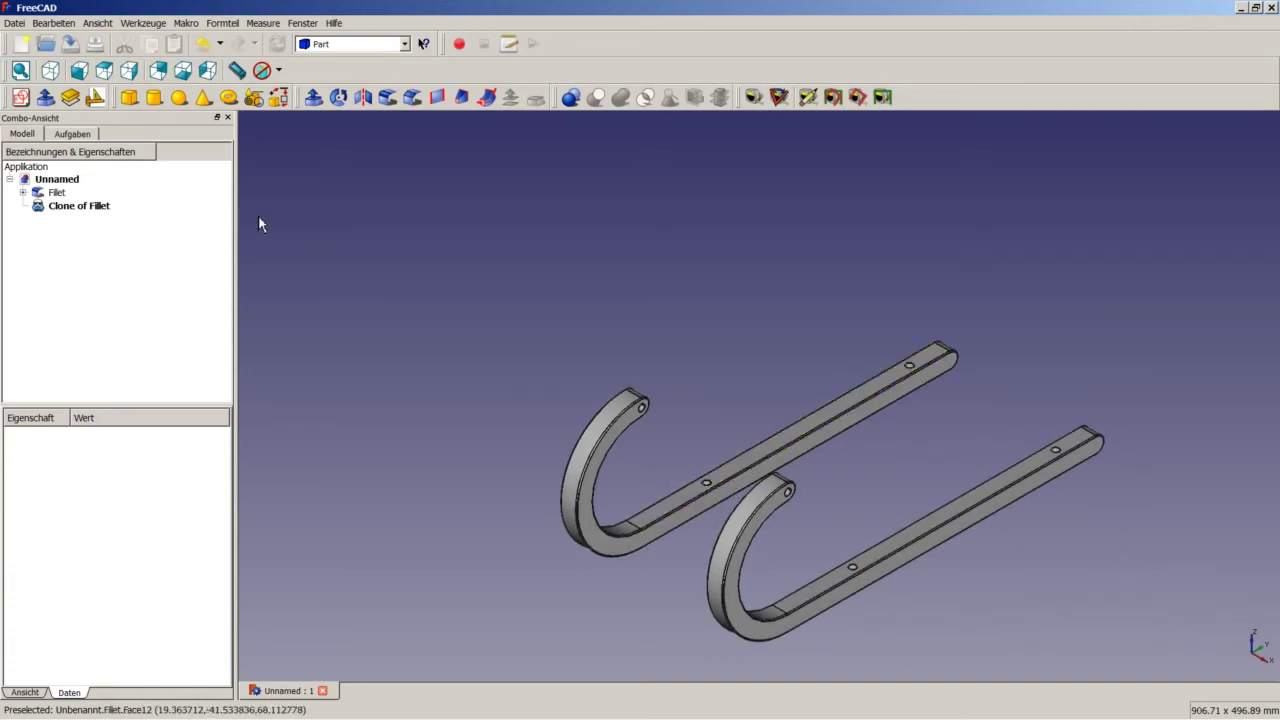
Step: Add a cylinder Zylinder002 with radius 4 mm and height 20 mm
click(155, 97)
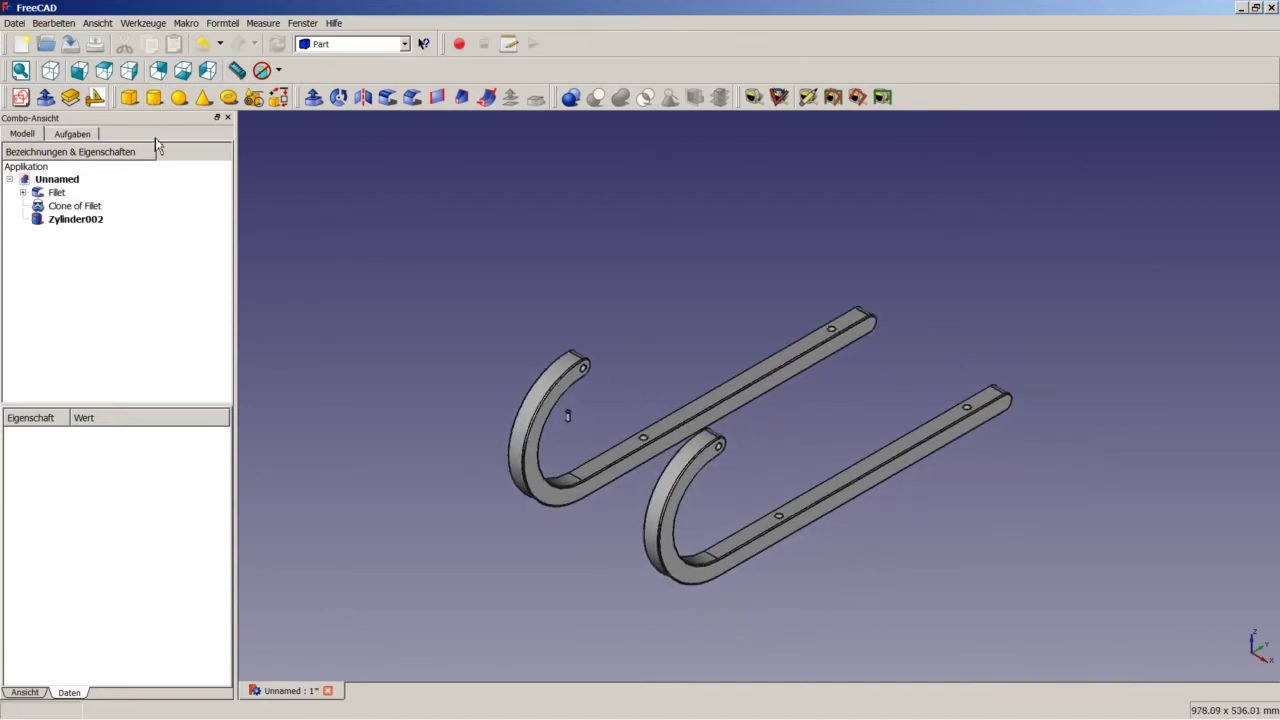
click(90, 220)
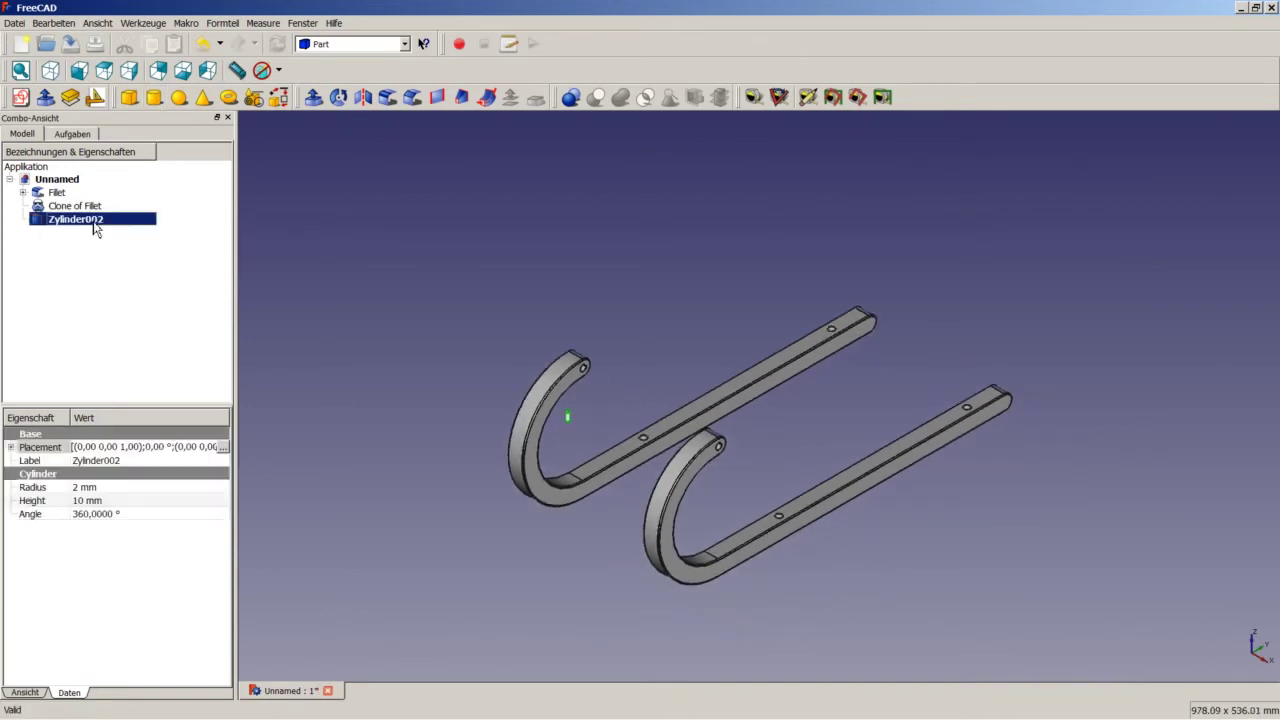
click(83, 488)
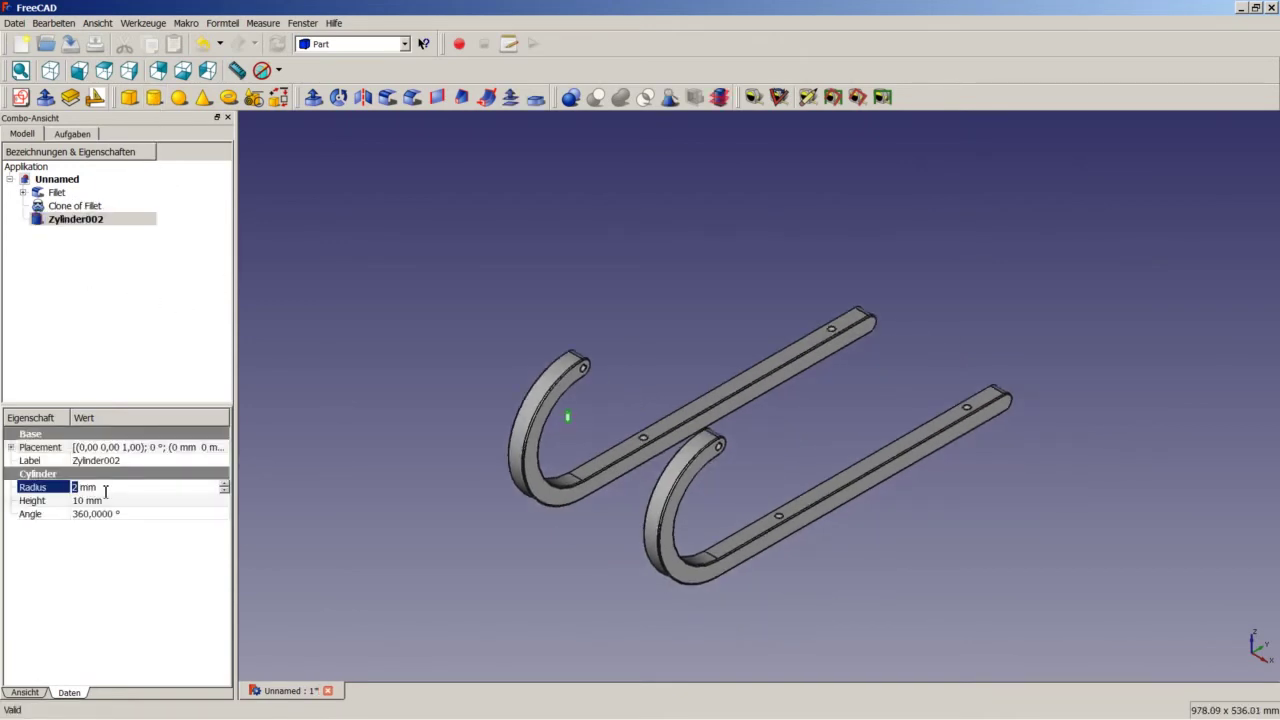
text(4)
click(85, 500)
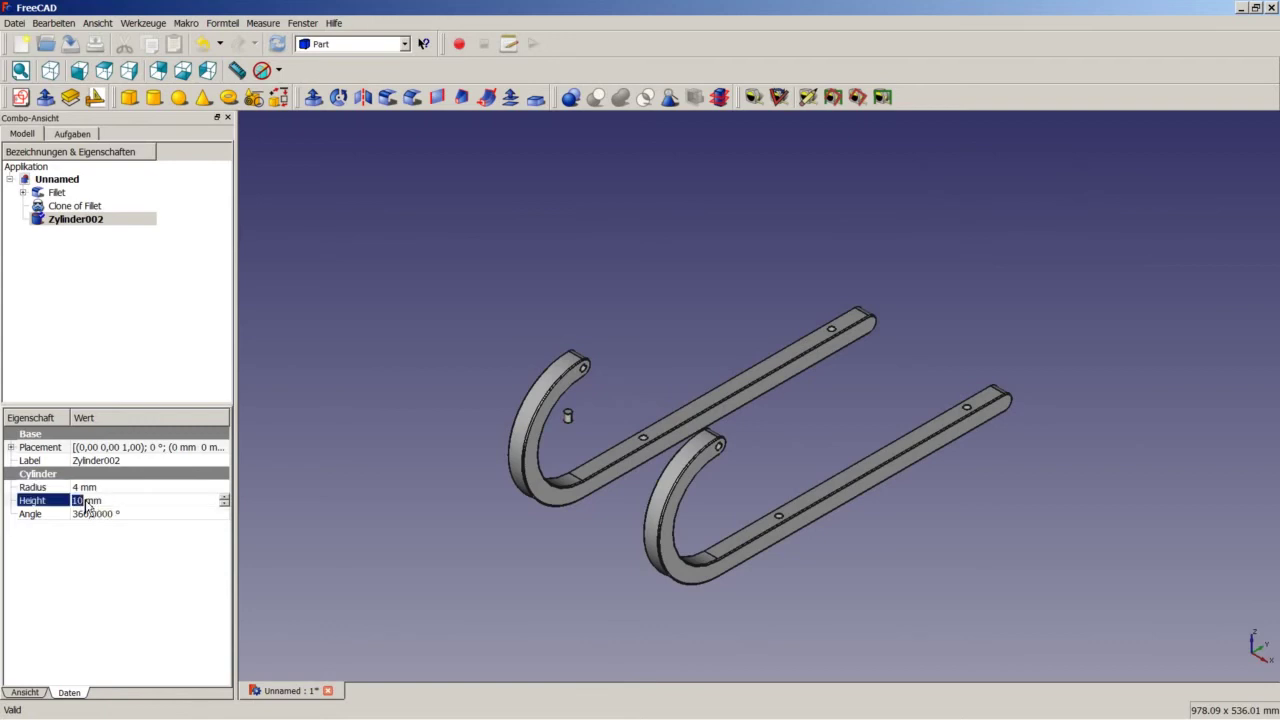
text(20)
Step: Chamfer the pin's top and bottom edges, Kante1 and Kante3, by 1 mm
click(362, 390)
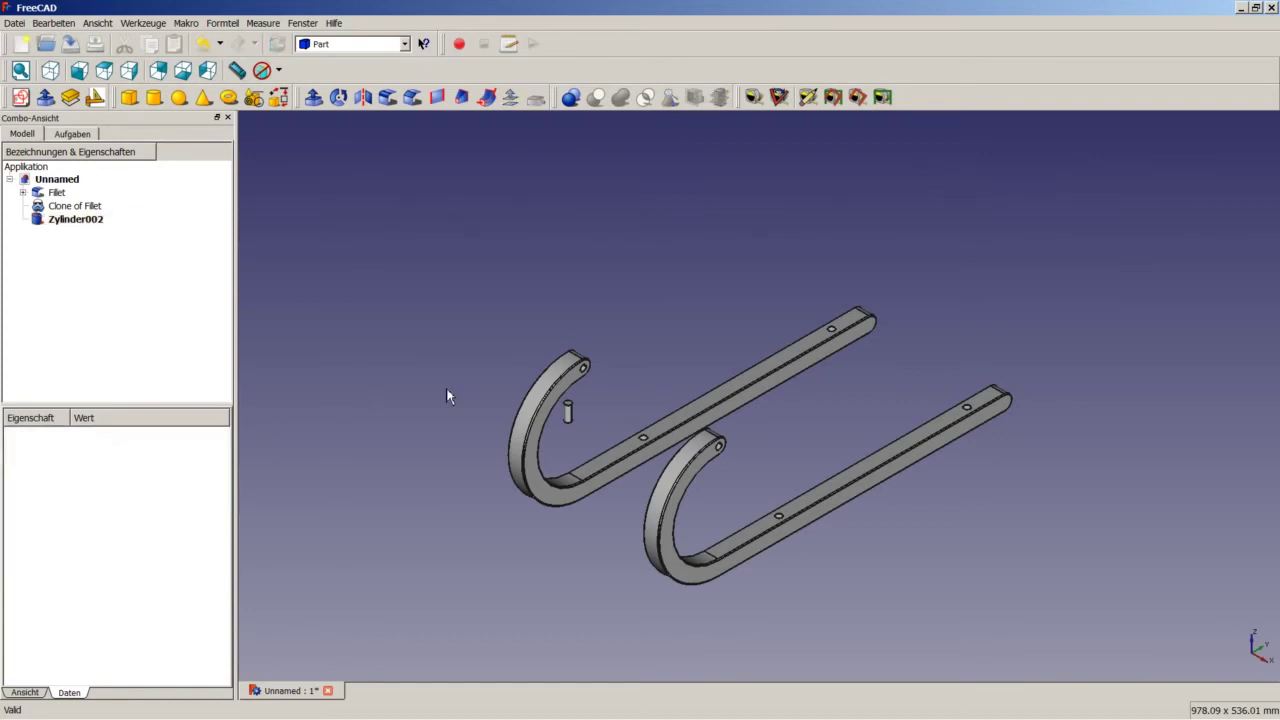
scroll(555, 422, up, 2)
scroll(570, 430, up, 3)
scroll(590, 440, up, 3)
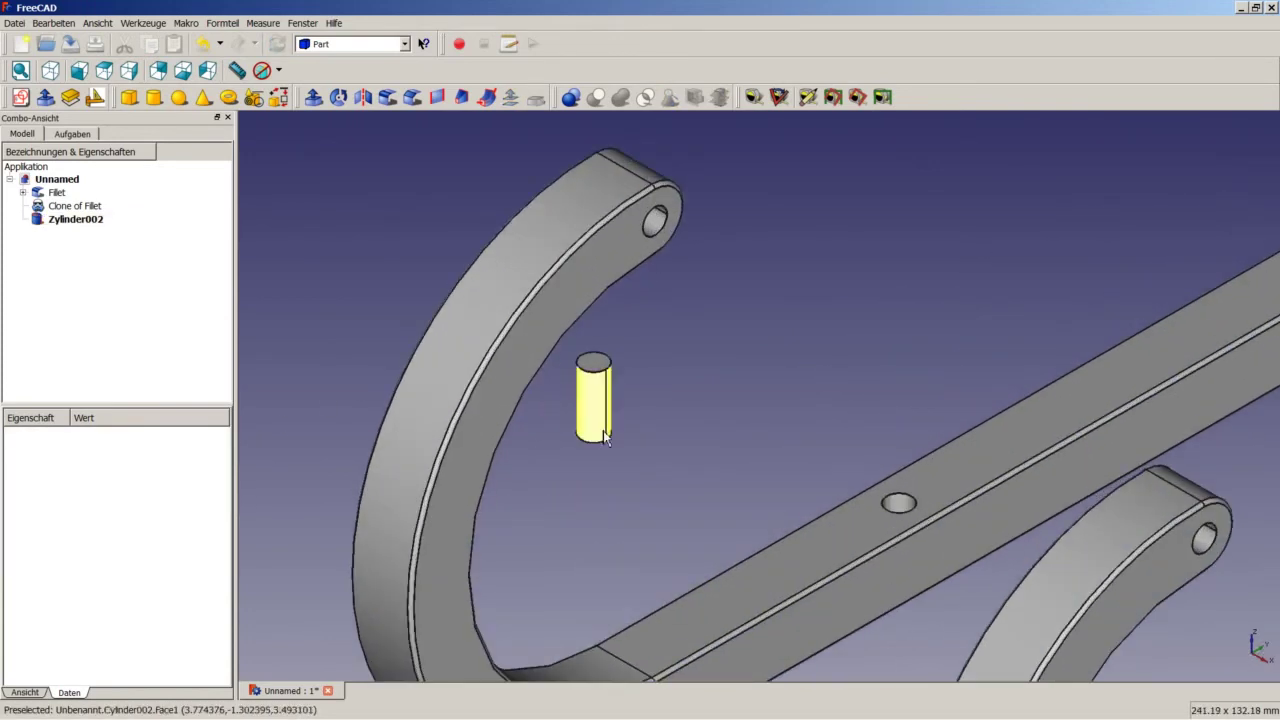
click(596, 450)
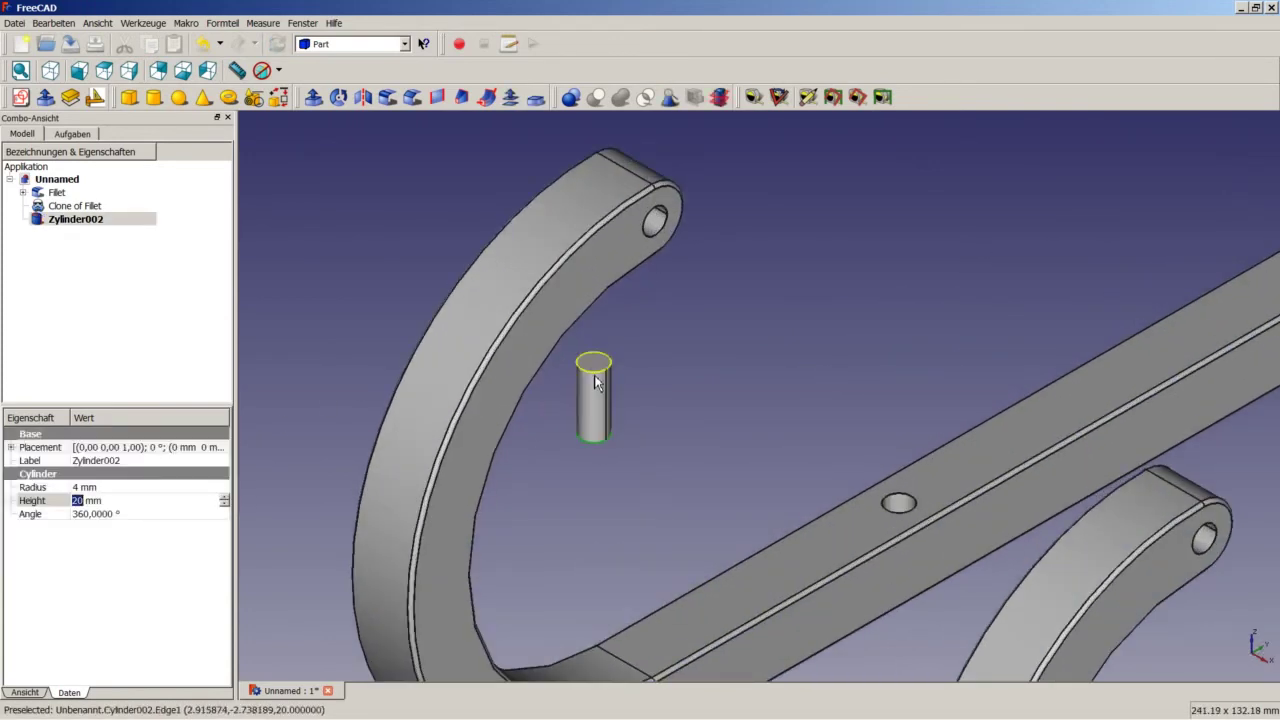
click(412, 100)
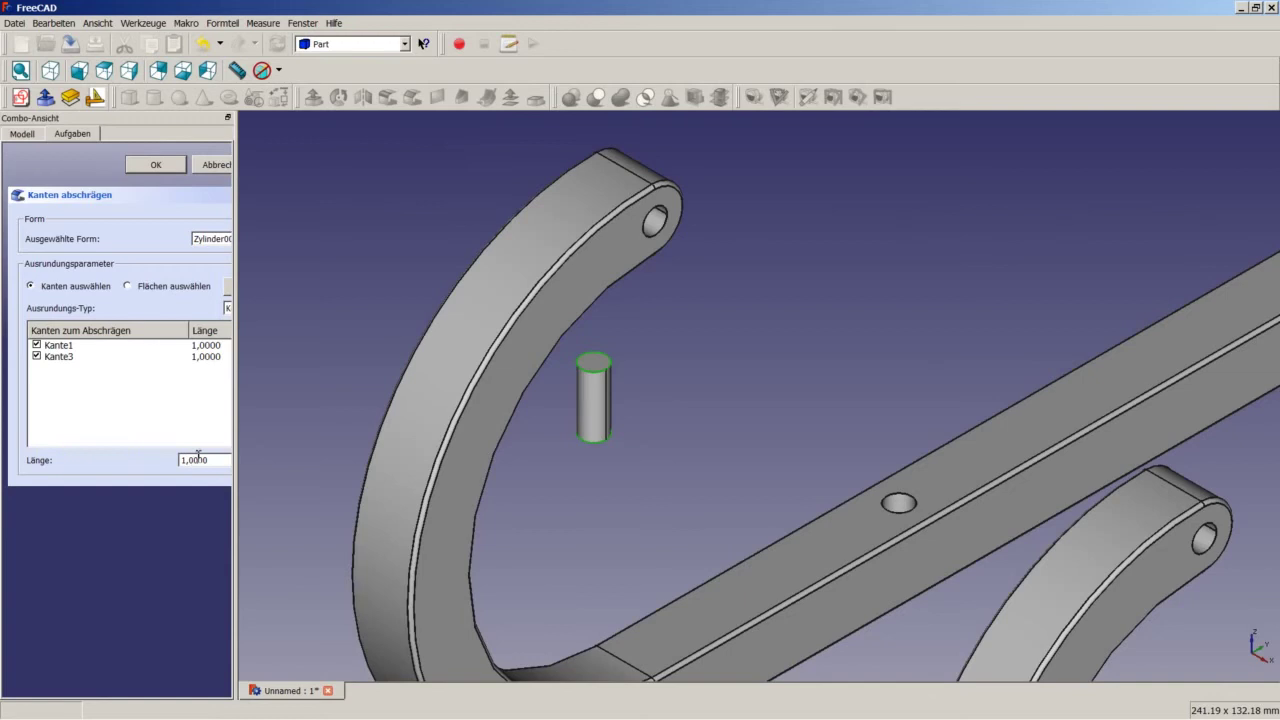
click(152, 165)
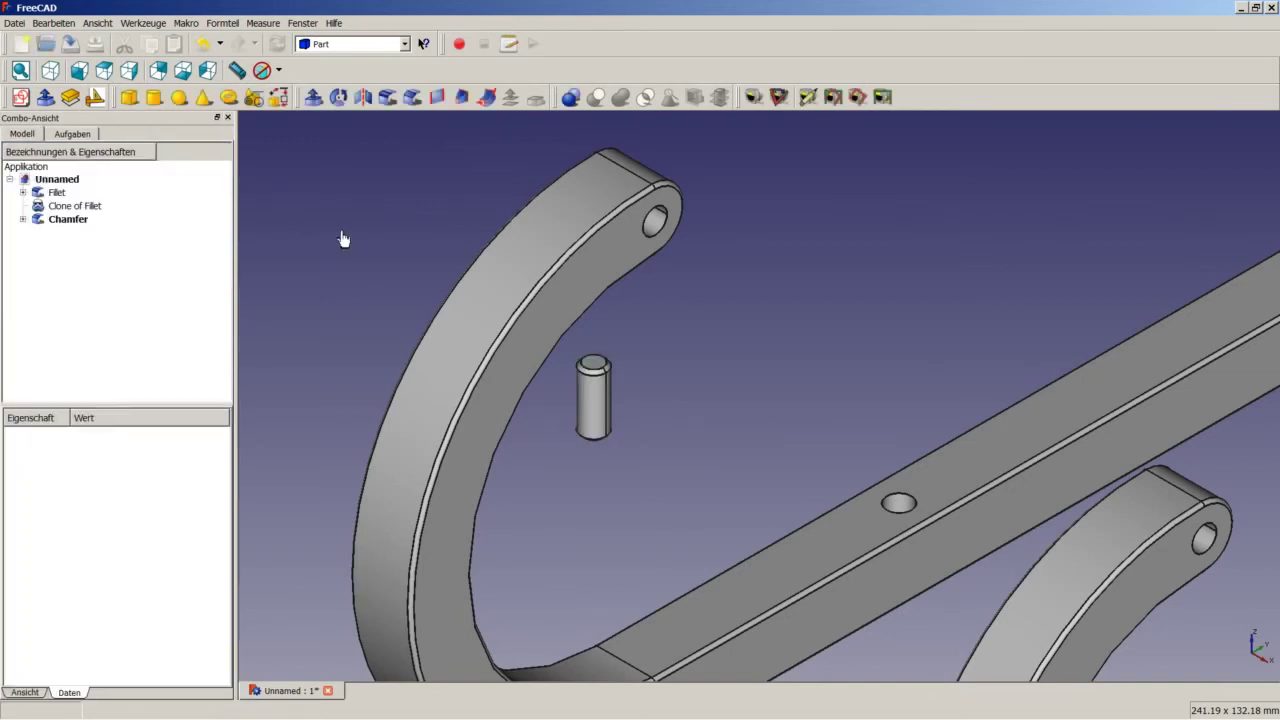
middle_drag(652, 460, 655, 440)
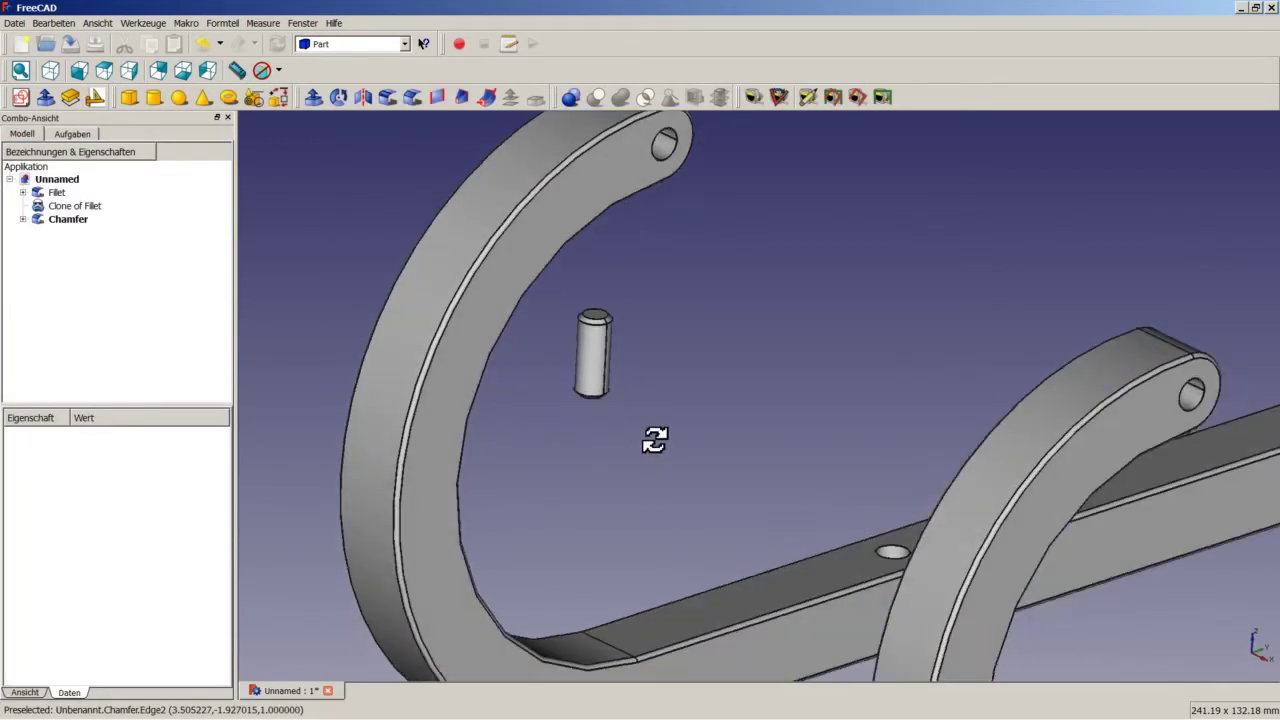
Step: Switch back to the Draft workbench with the chamfered pin selected
click(338, 46)
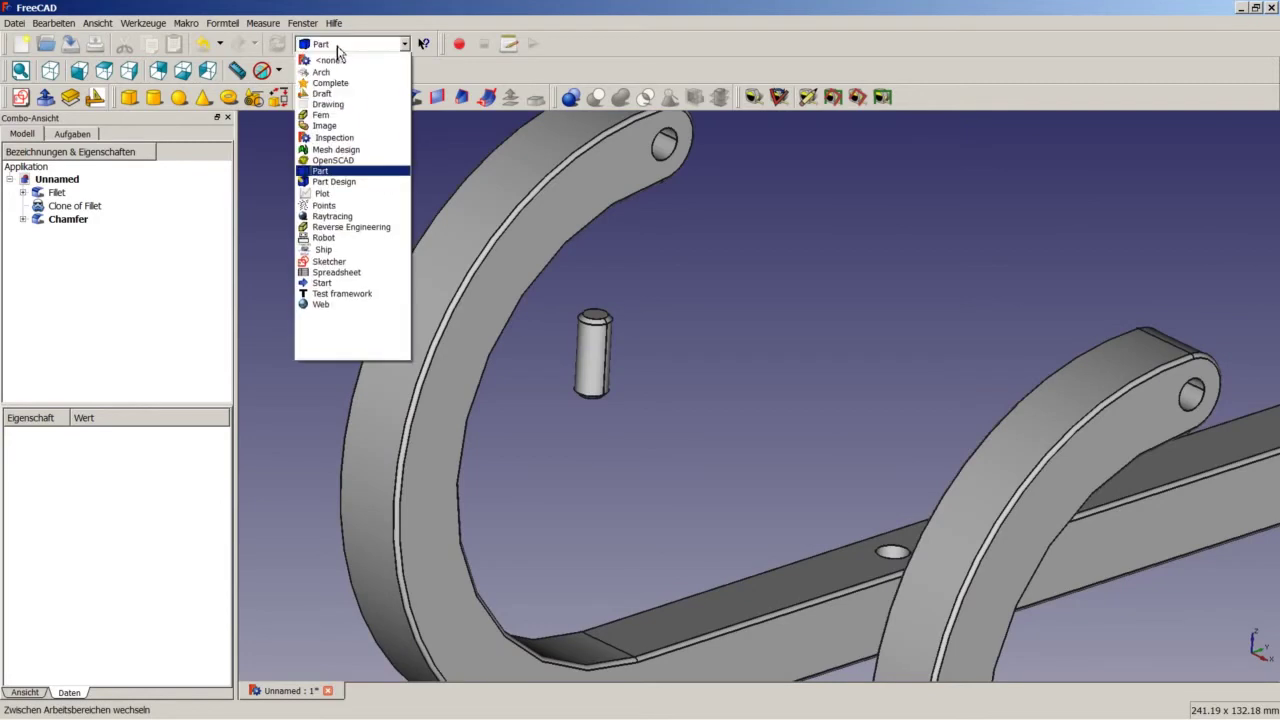
click(322, 93)
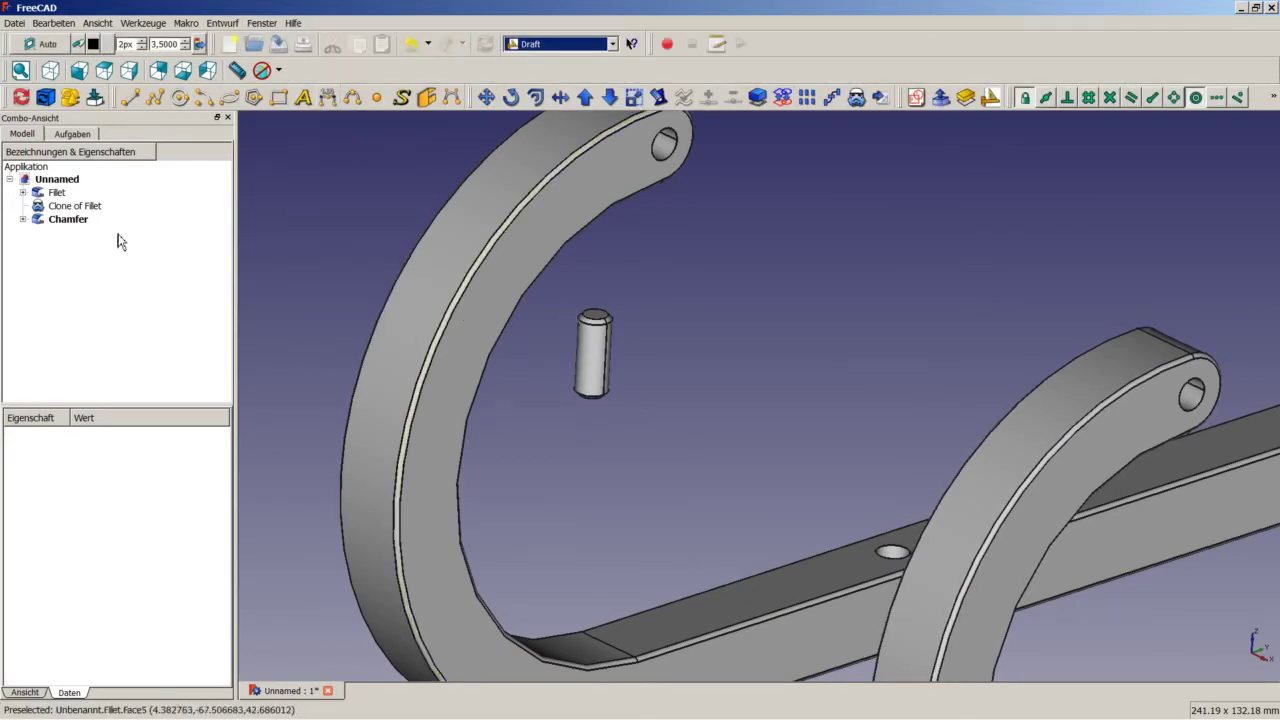
click(59, 222)
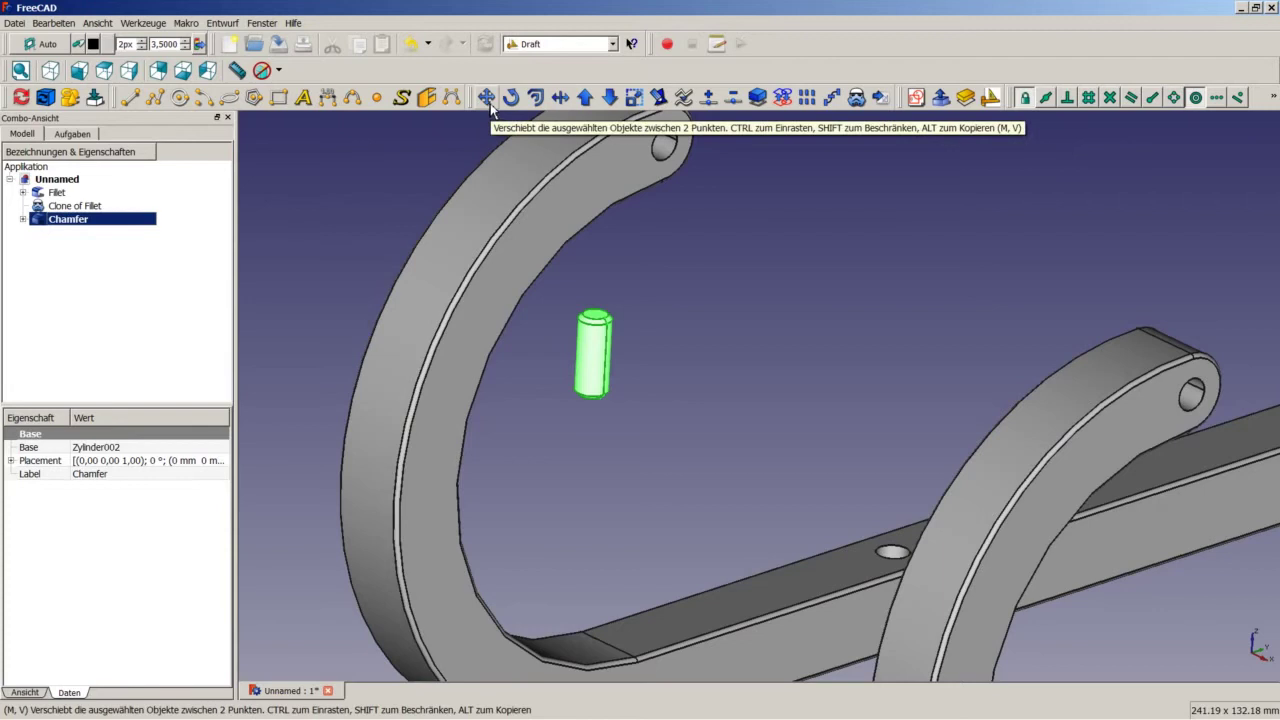
Step: In wireframe, move the chamfered pin from its circle centre into the first hook's rail hole
click(278, 70)
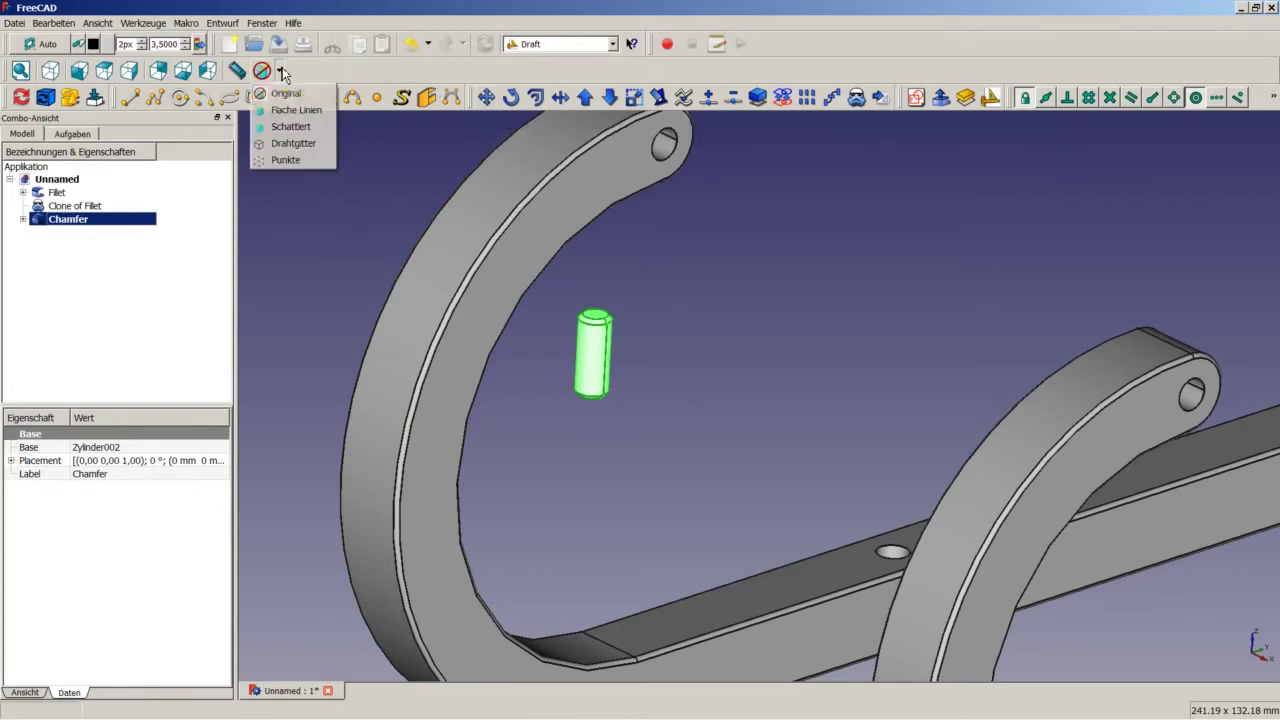
click(288, 143)
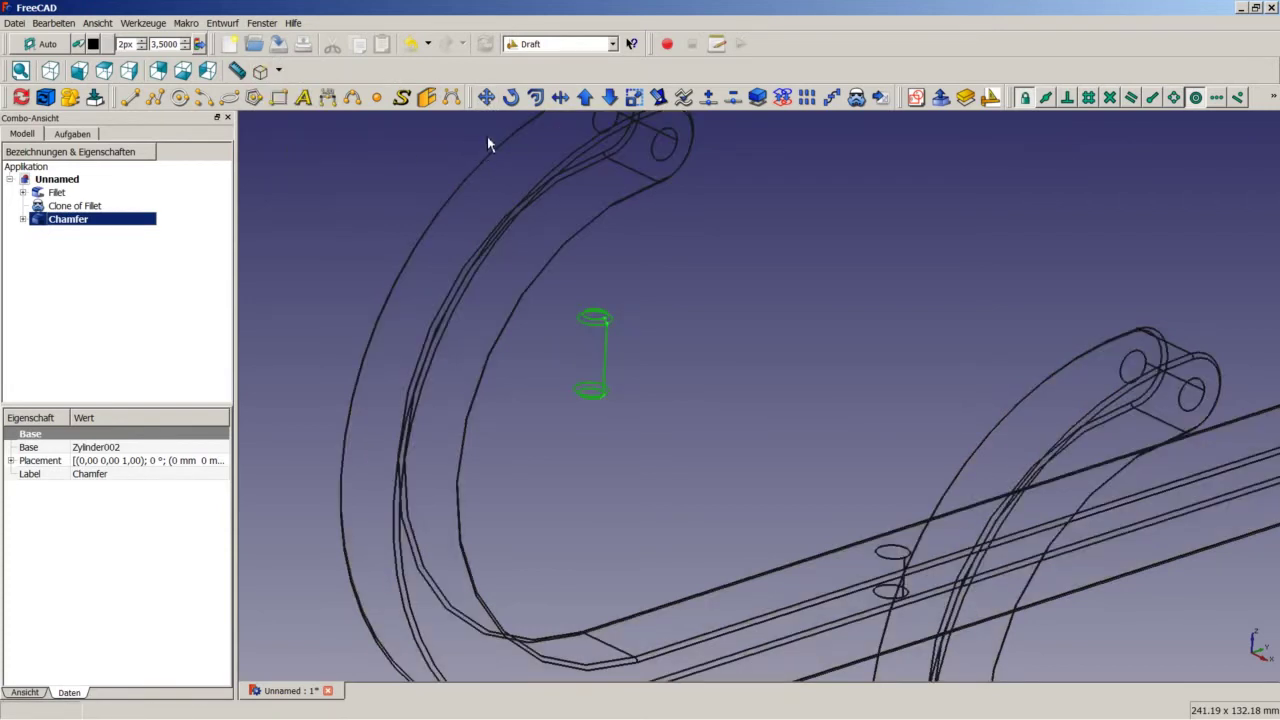
click(486, 97)
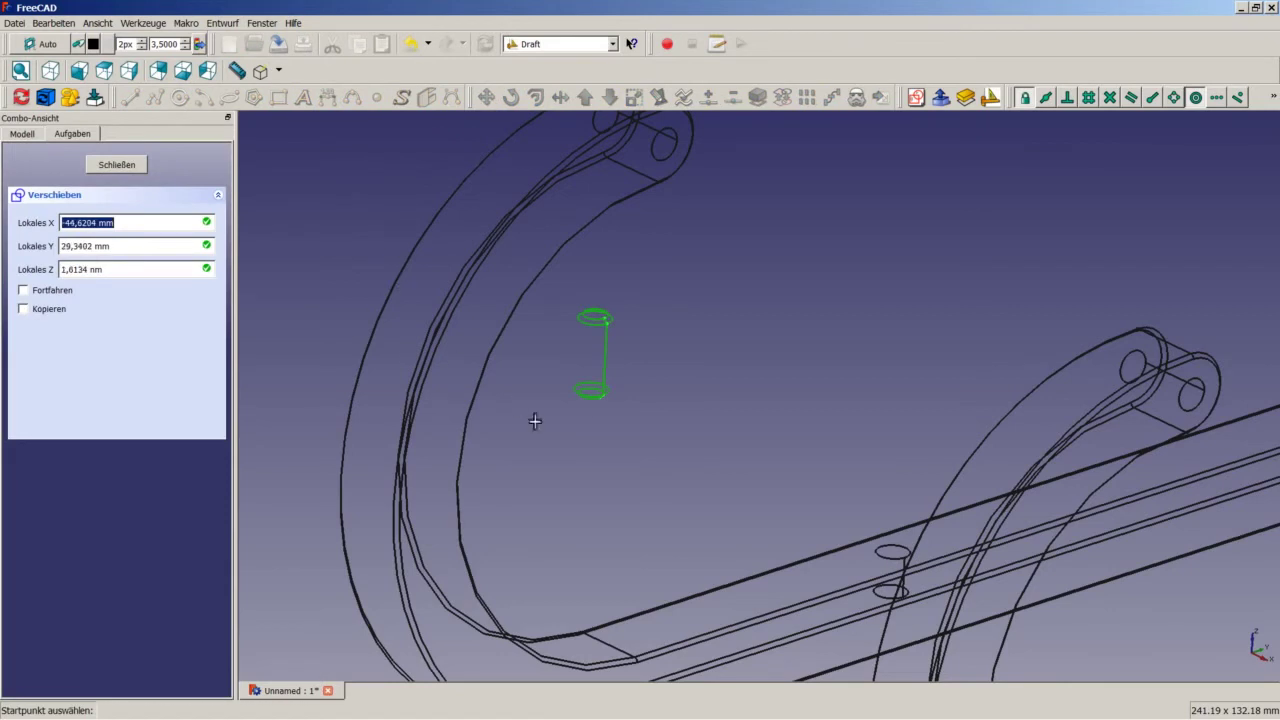
scroll(600, 425, up, 3)
scroll(580, 415, up, 4)
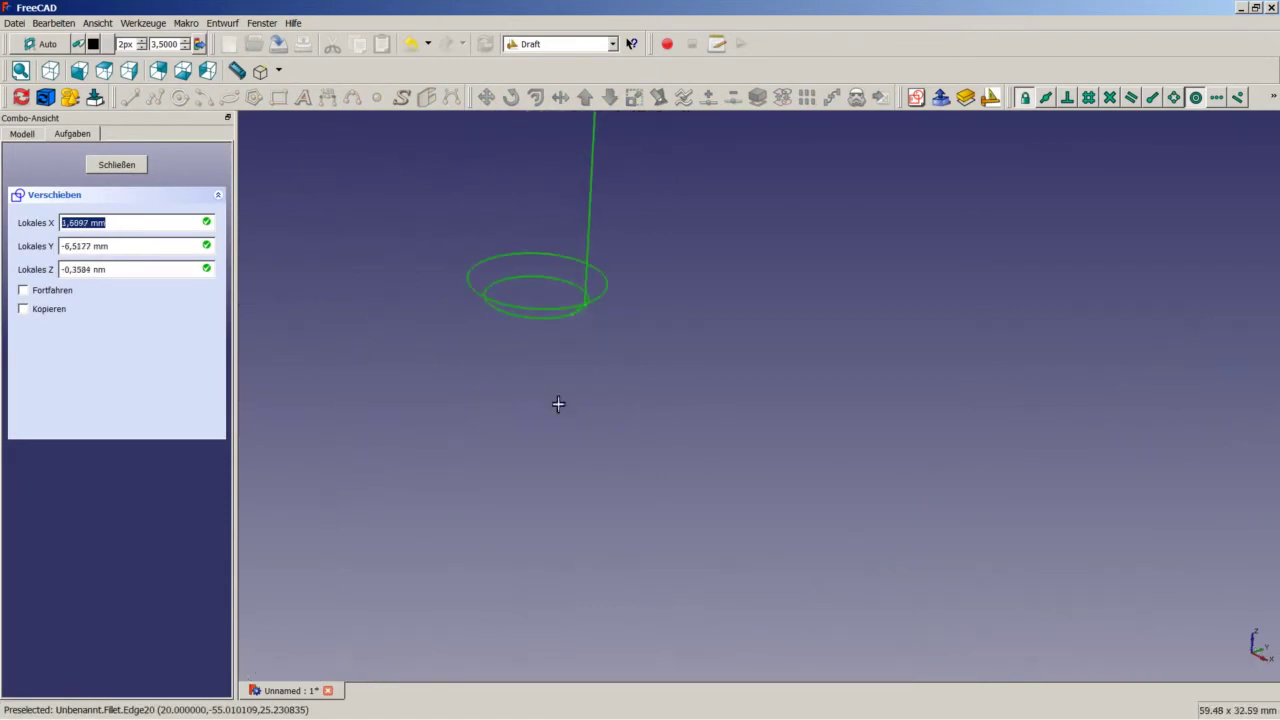
click(536, 297)
scroll(536, 300, down, 2)
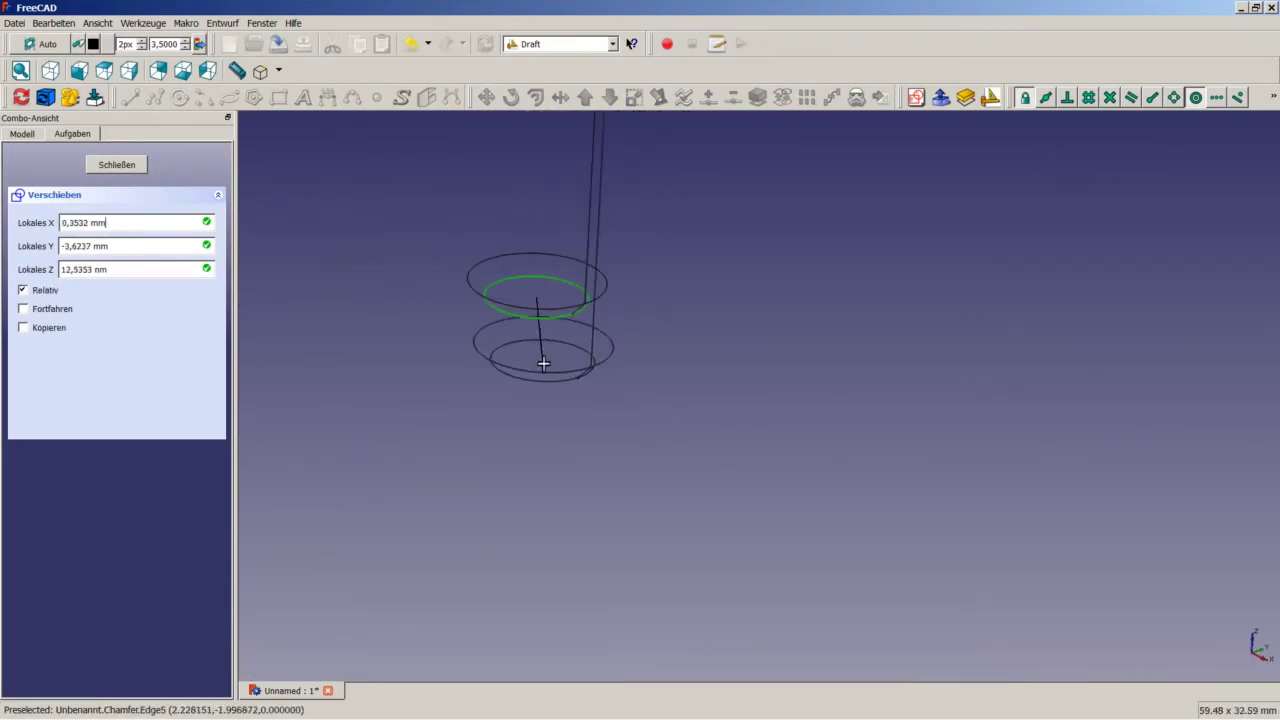
scroll(537, 349, down, 3)
scroll(540, 350, down, 2)
scroll(470, 305, up, 3)
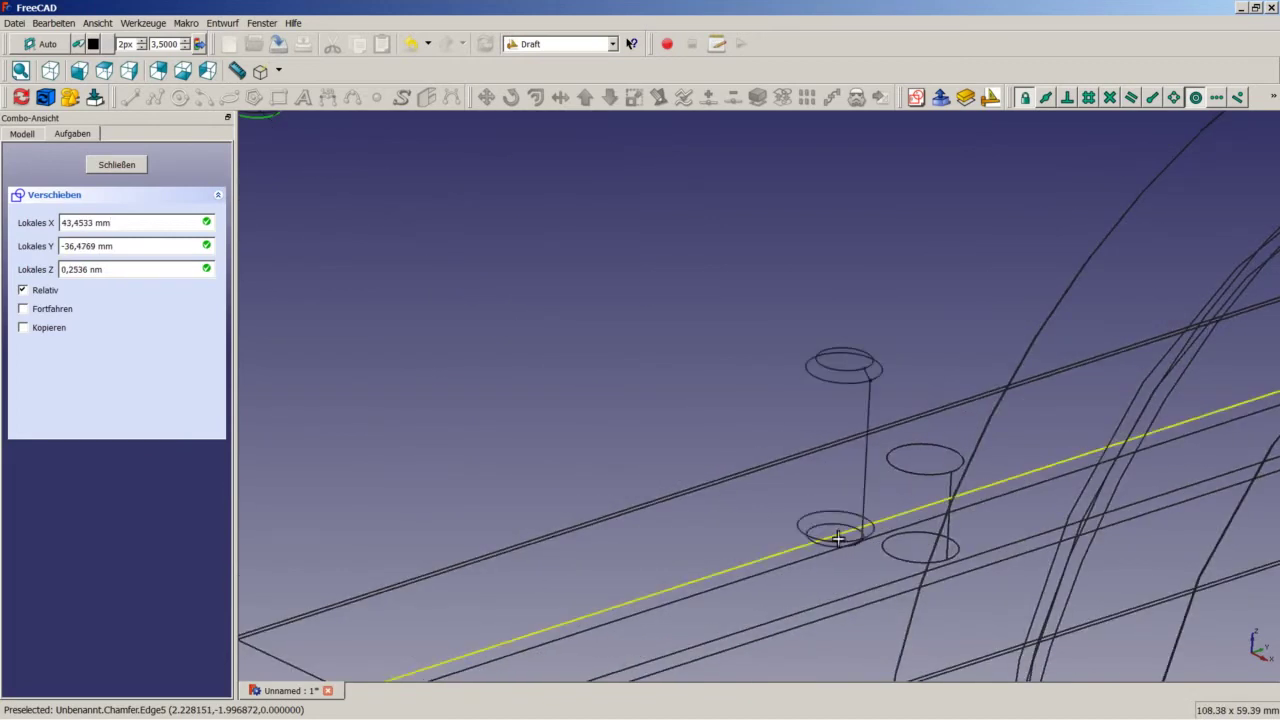
scroll(900, 545, up, 1)
click(907, 562)
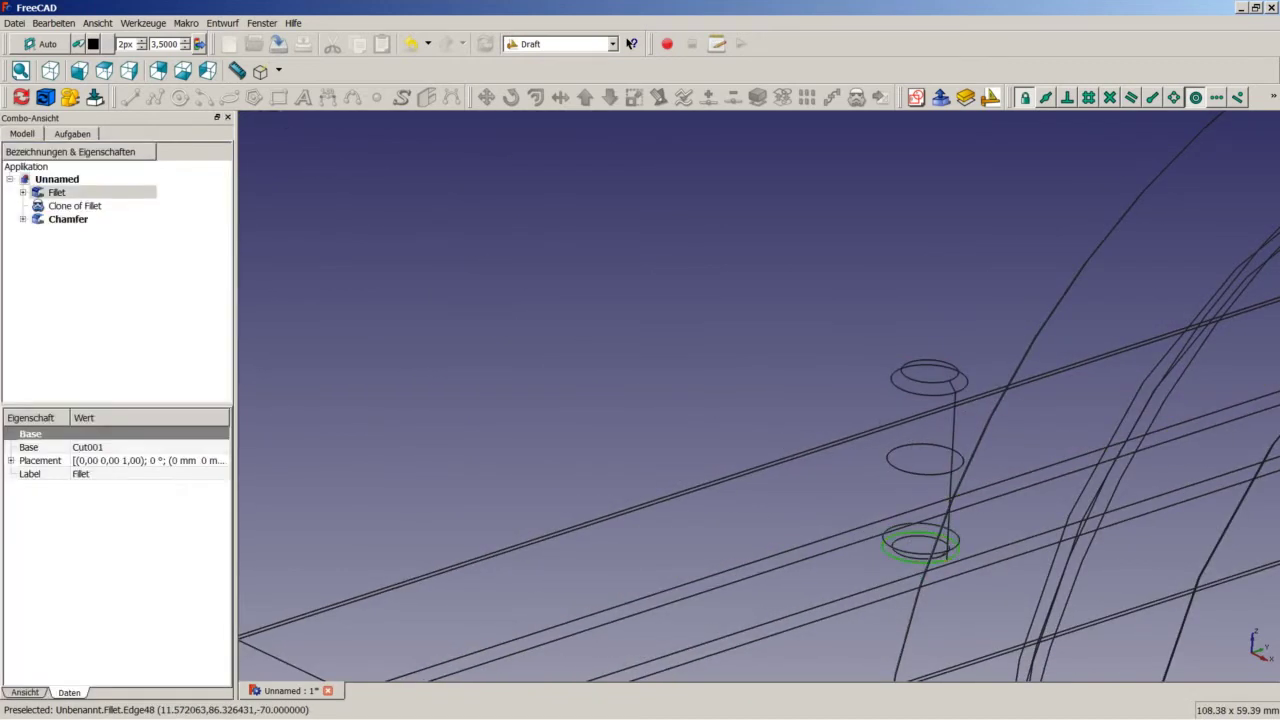
click(530, 296)
Step: Restore the As is shaded display, fit the whole model, and select the Chamfer pin
scroll(540, 293, down, 3)
scroll(540, 293, down, 2)
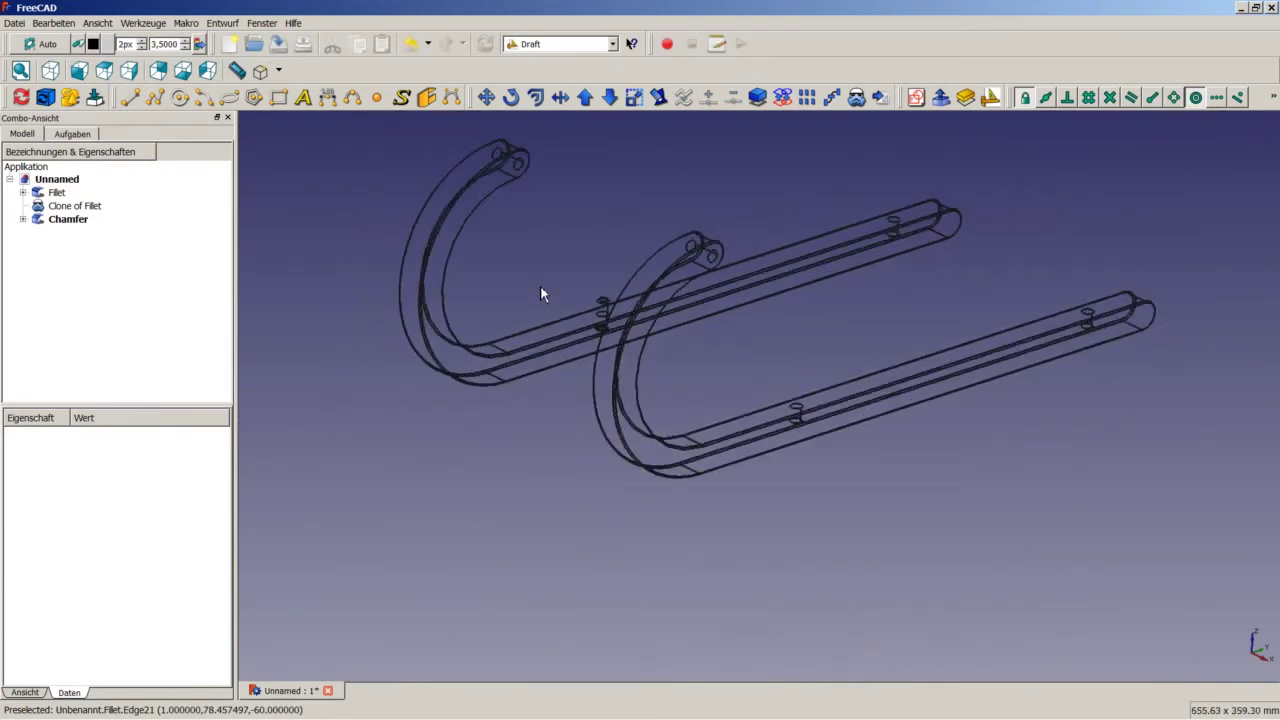
click(279, 71)
click(286, 94)
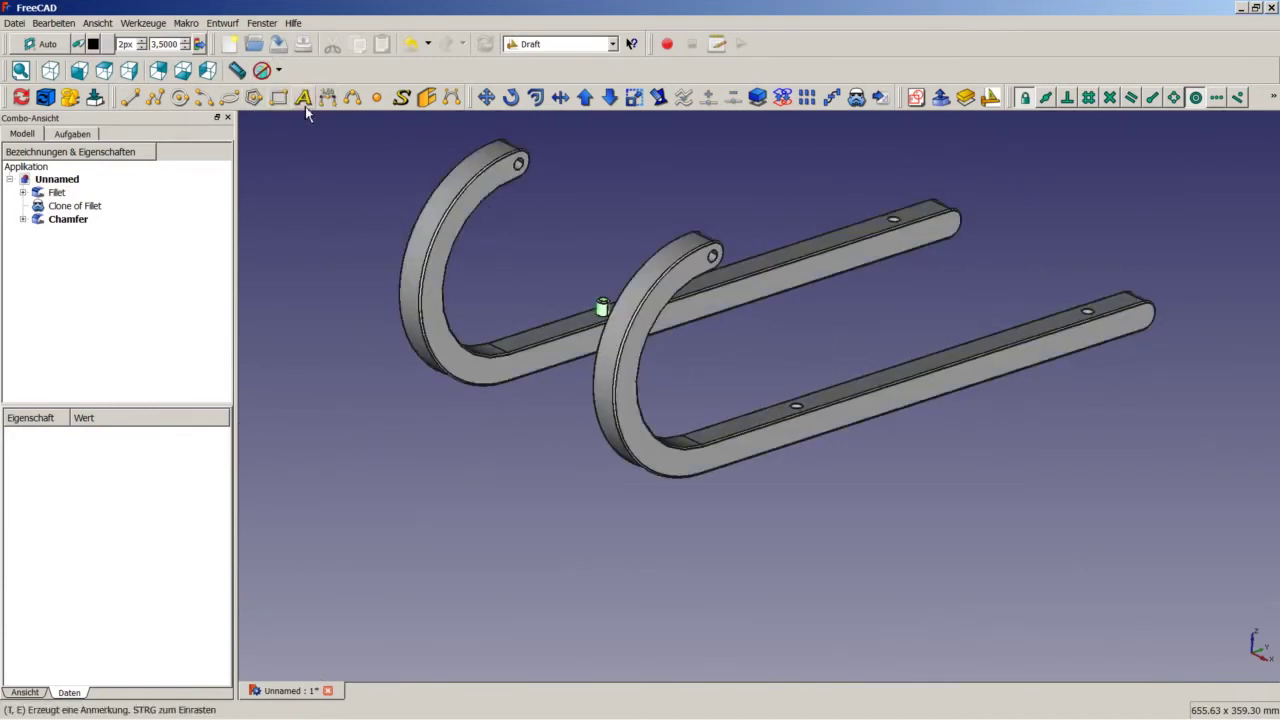
right_click(347, 170)
click(390, 175)
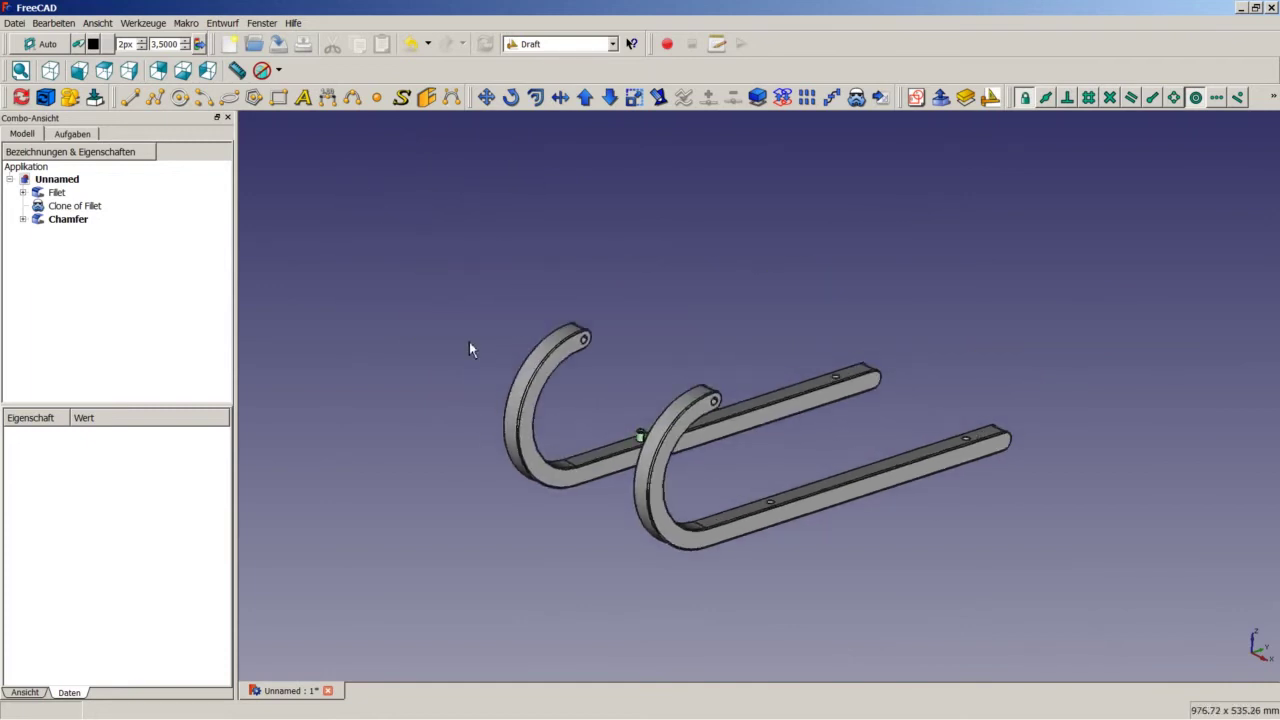
click(80, 228)
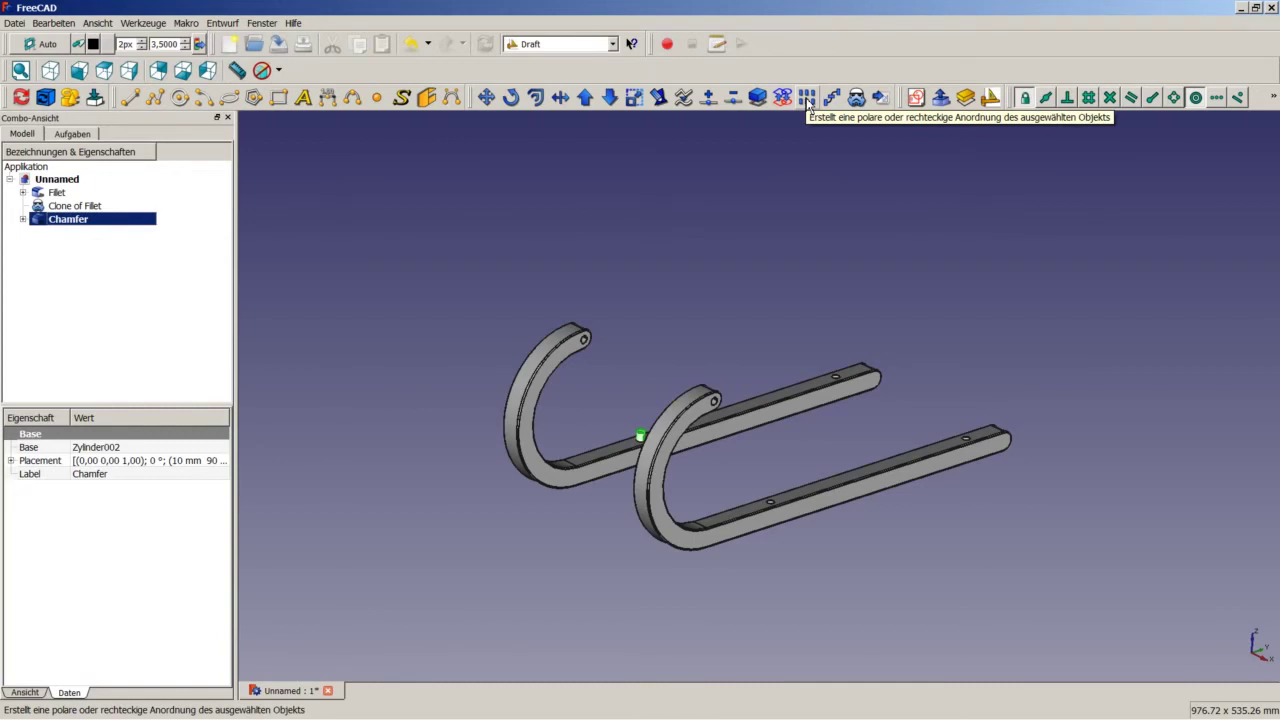
Step: Create an ortho Draft Array from the chamfered pin with 2 copies in X and 2 in Y
click(807, 100)
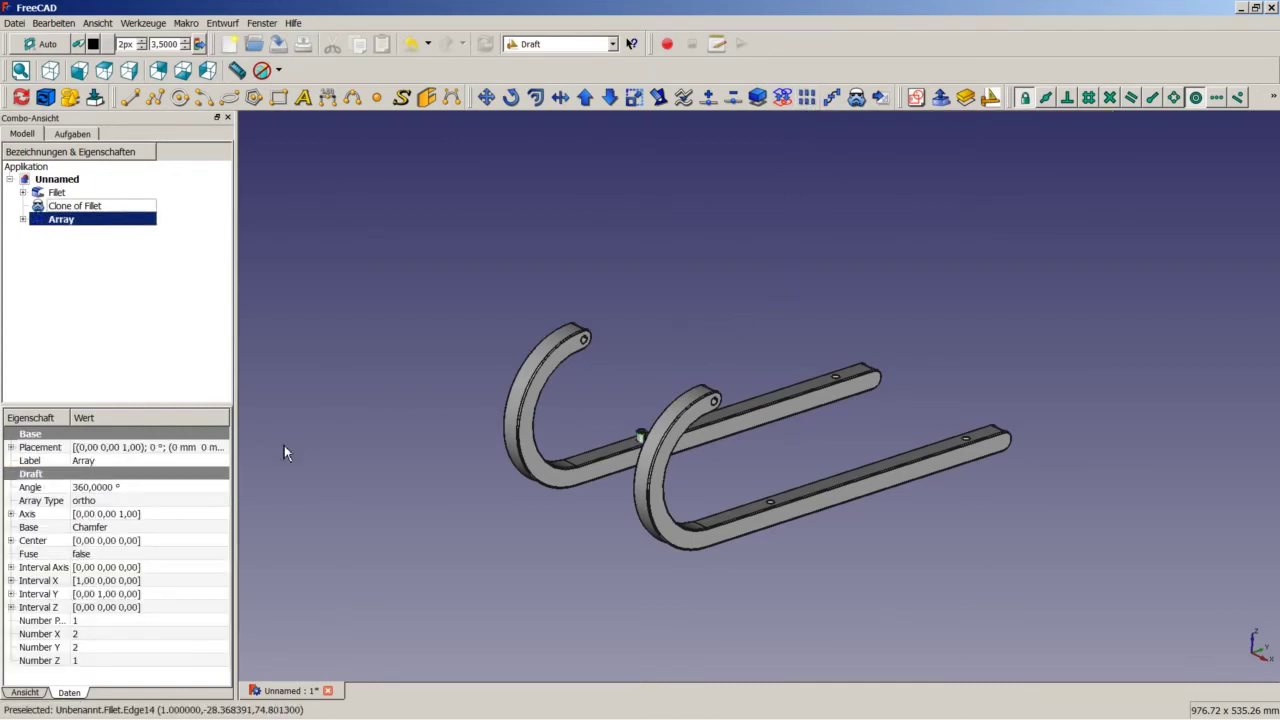
scroll(620, 365, down, 1)
scroll(630, 405, up, 1)
scroll(630, 407, up, 2)
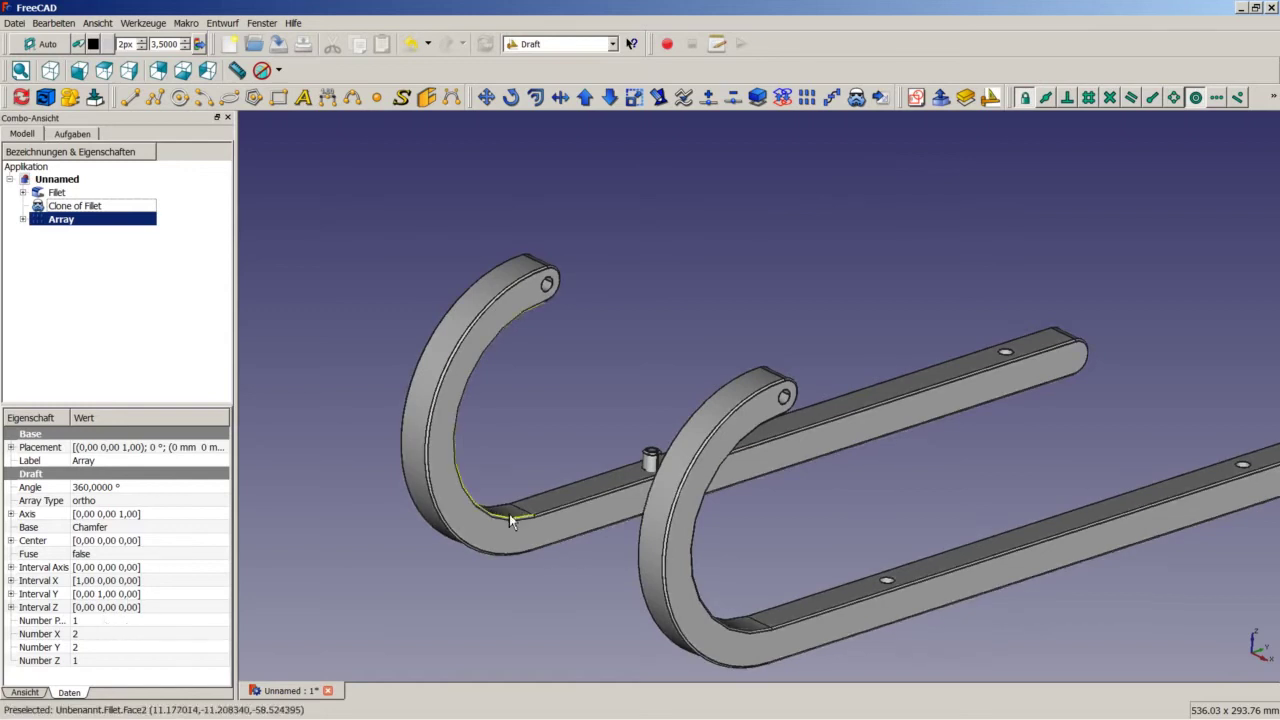
scroll(648, 460, down, 3)
scroll(648, 460, up, 2)
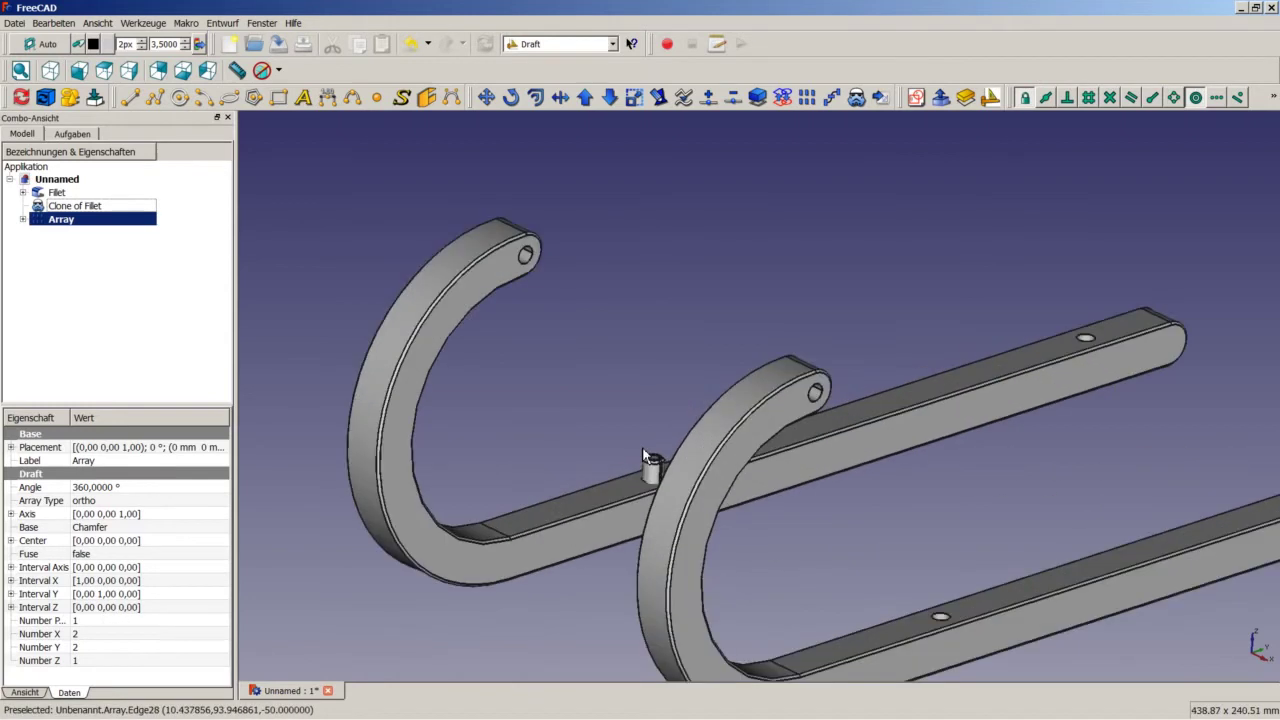
scroll(645, 455, up, 3)
scroll(646, 465, up, 2)
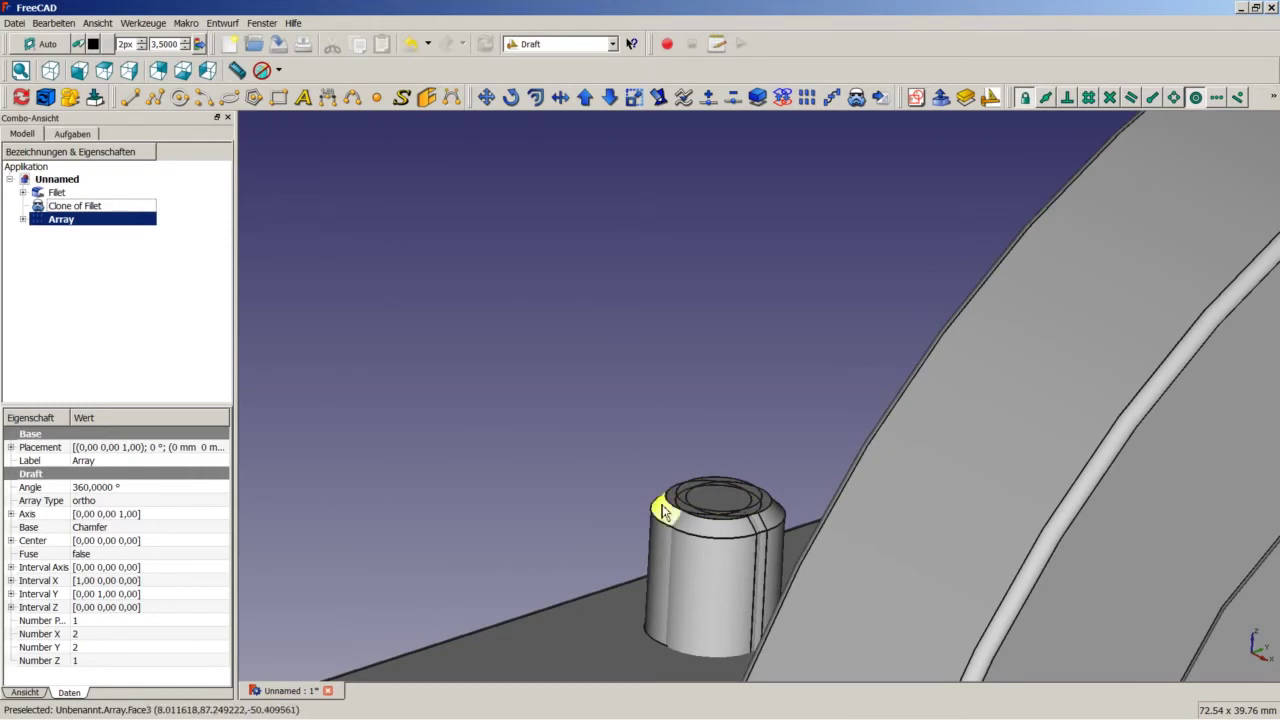
Step: Keep the Array Type set to ortho and reselect the Array object
click(120, 501)
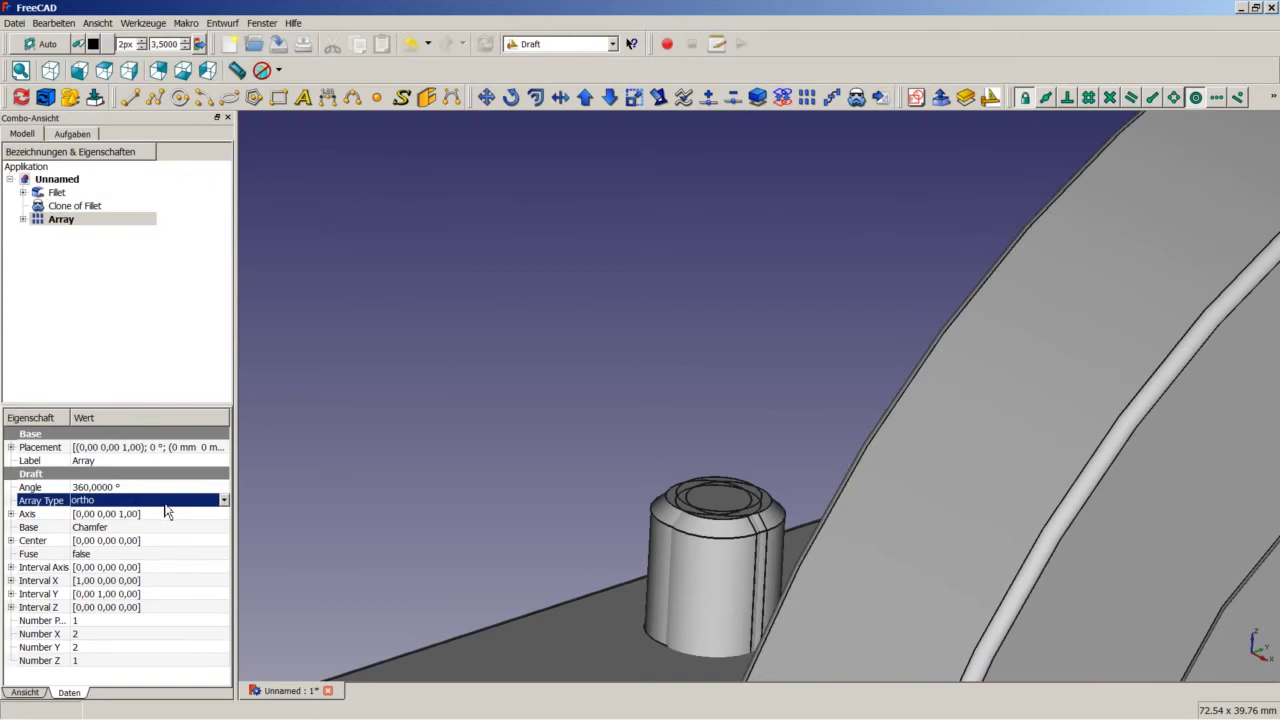
click(224, 501)
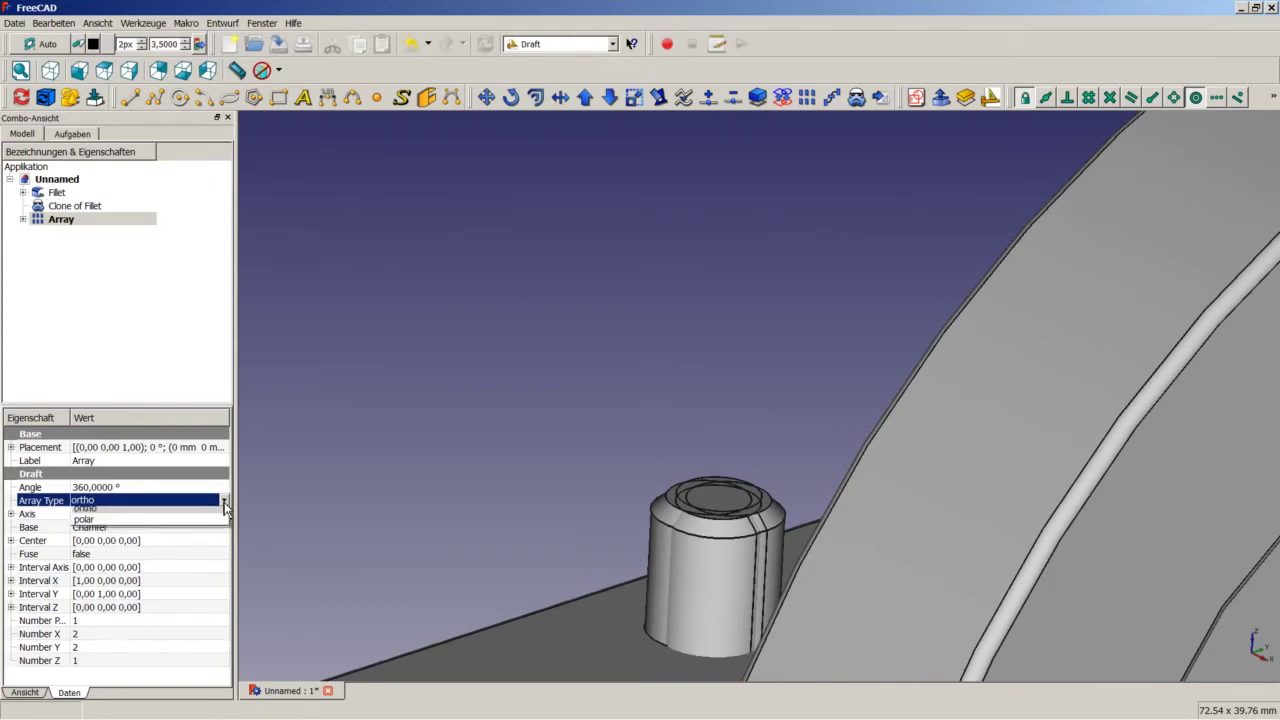
click(162, 514)
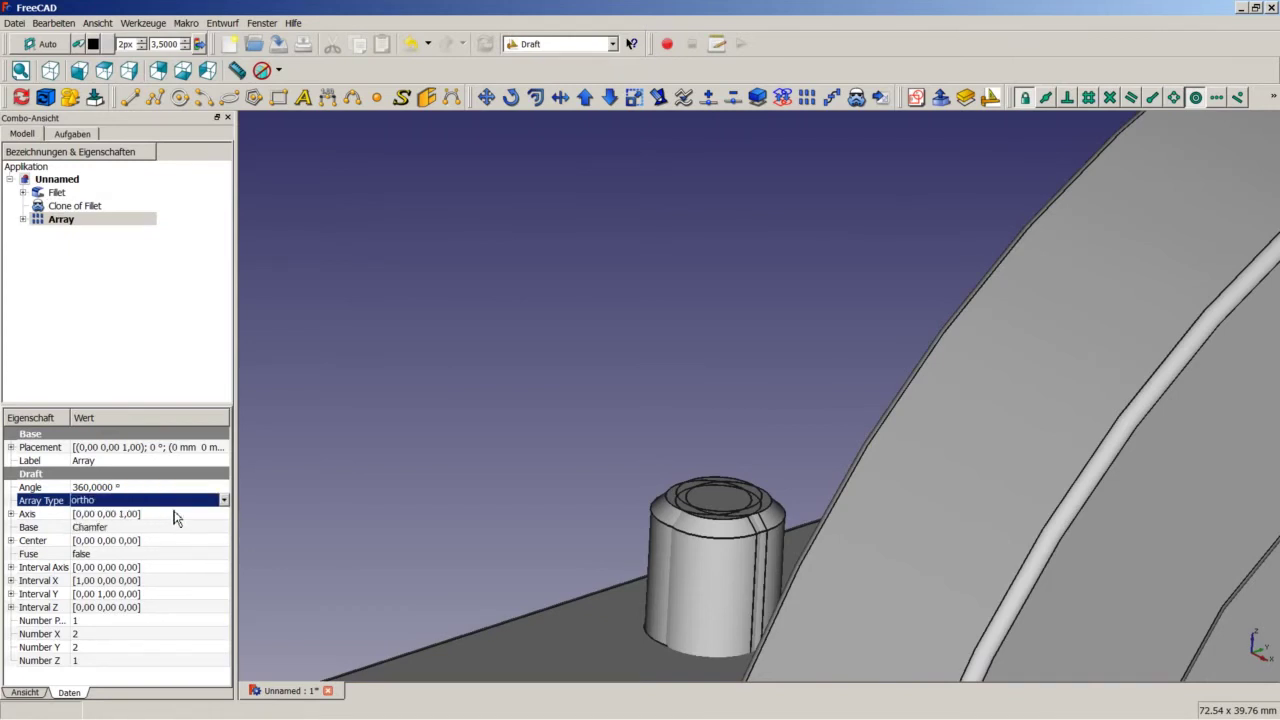
click(347, 480)
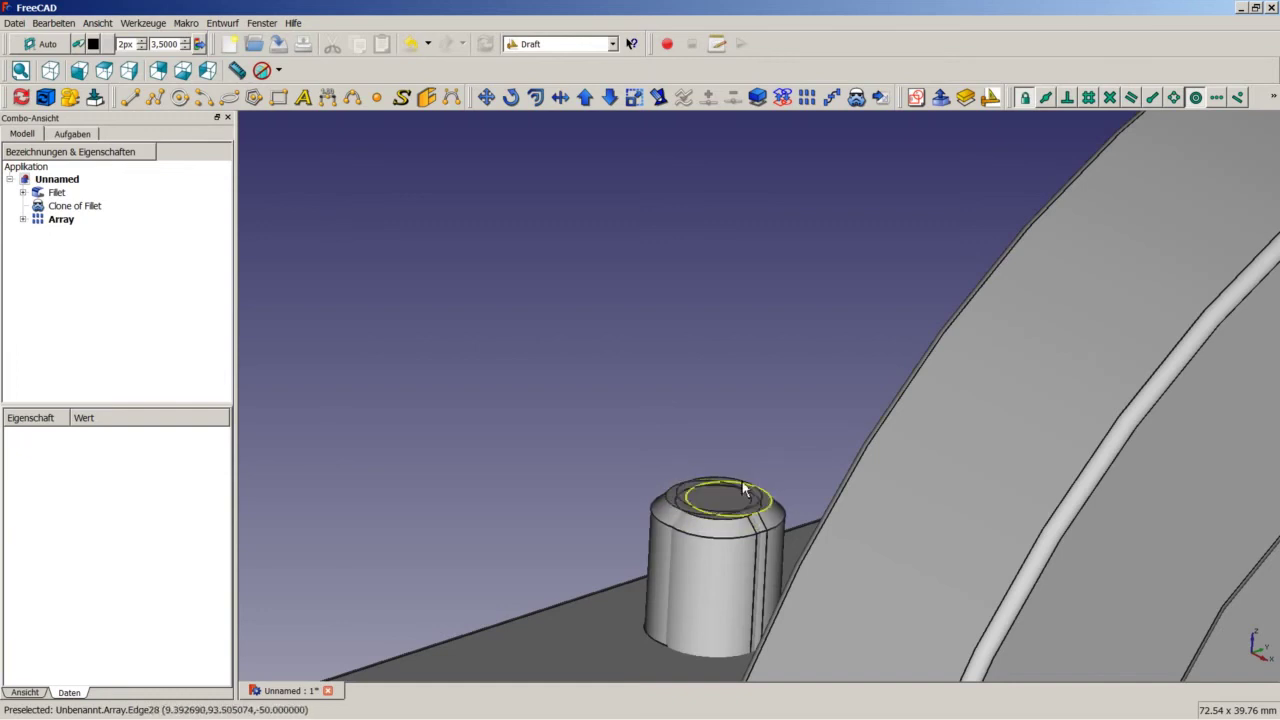
click(62, 219)
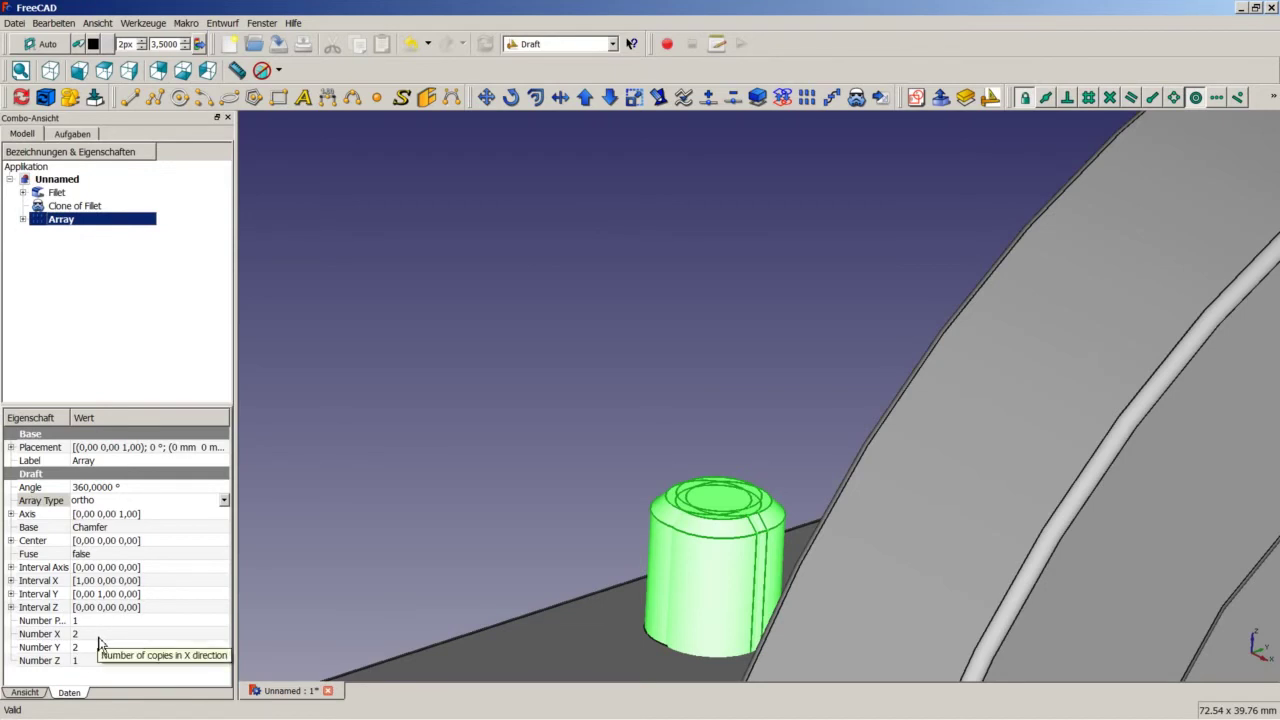
Step: Set the array's Interval X spacing to 180
click(12, 581)
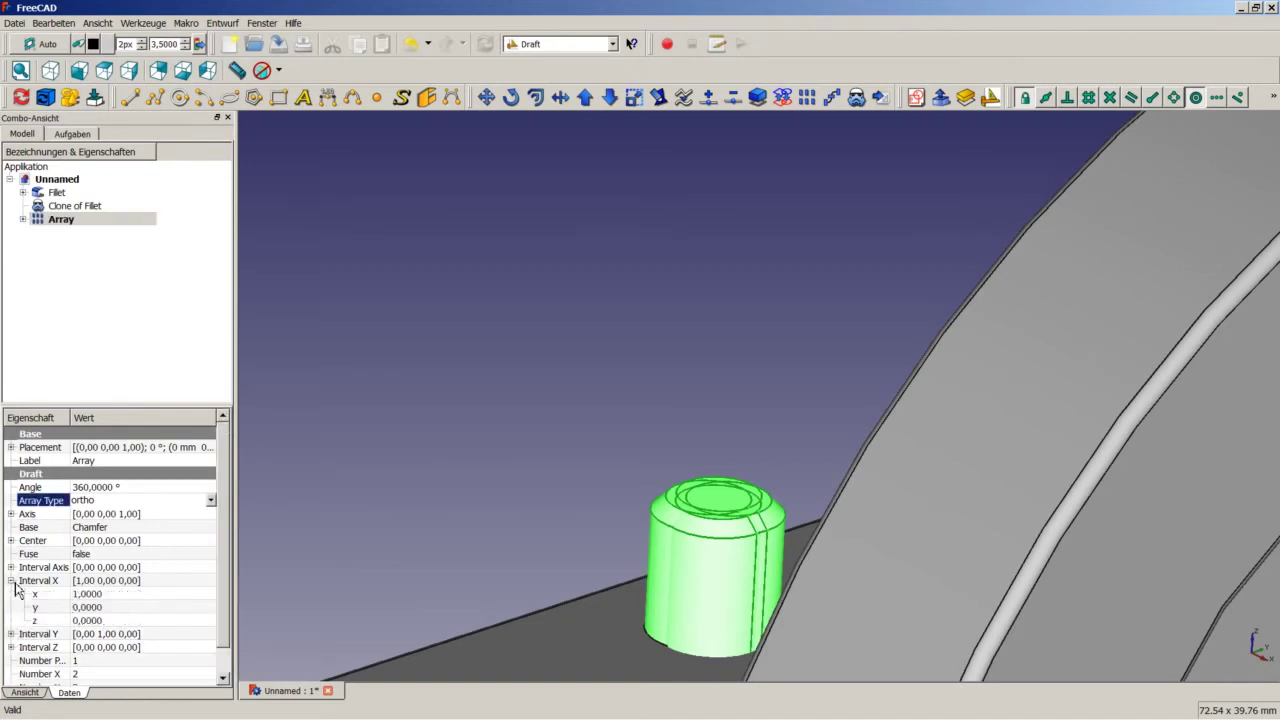
click(113, 594)
scroll(452, 595, down, 2)
scroll(452, 595, down, 3)
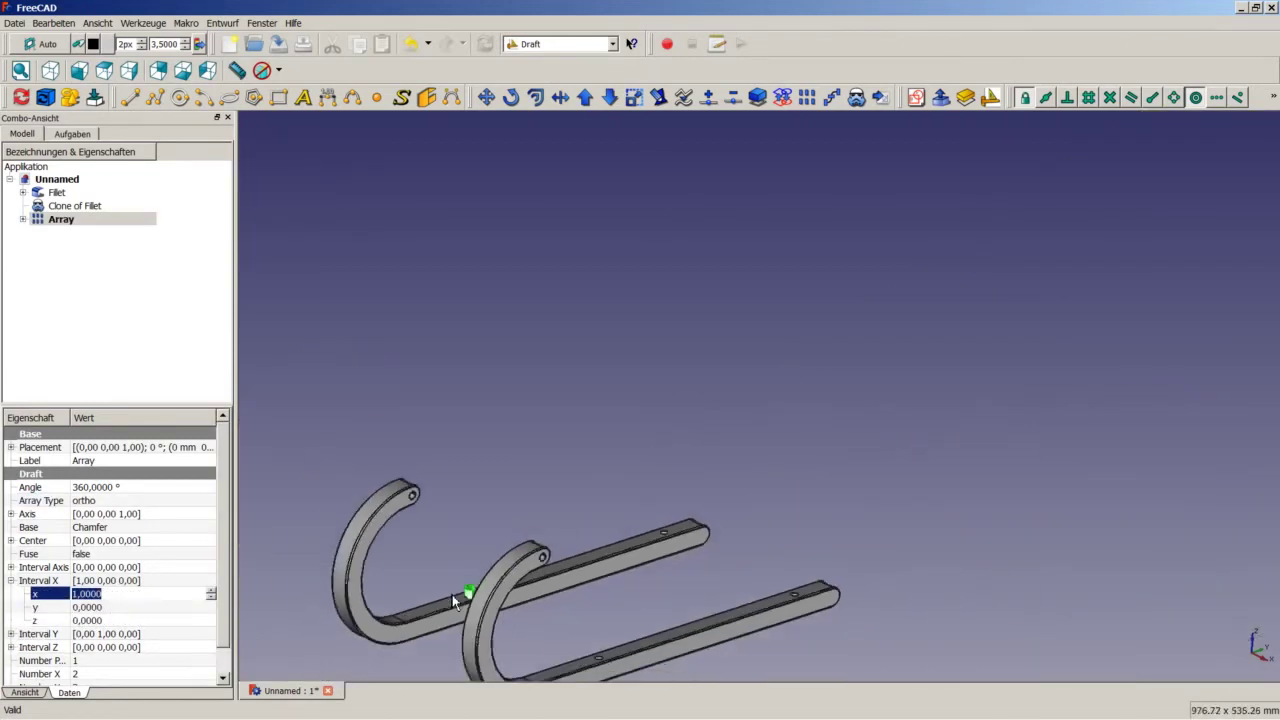
scroll(454, 600, down, 2)
scroll(456, 610, up, 2)
scroll(460, 626, up, 2)
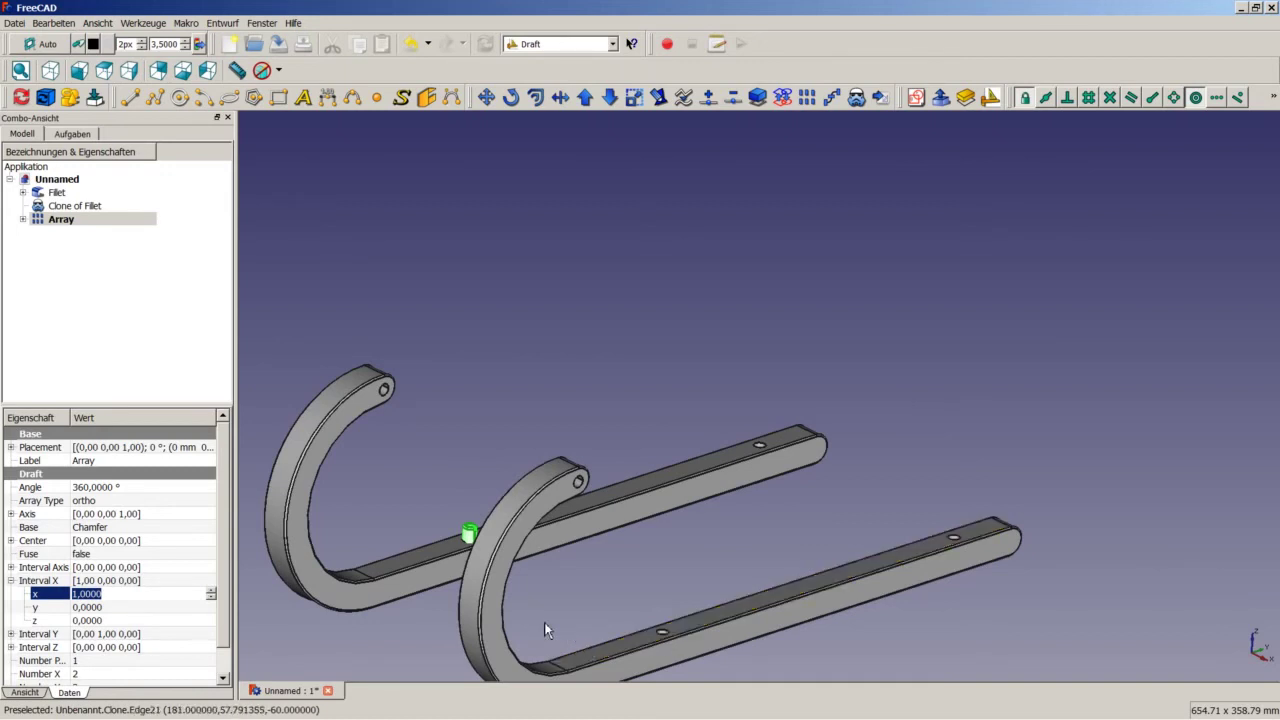
scroll(321, 620, down, 1)
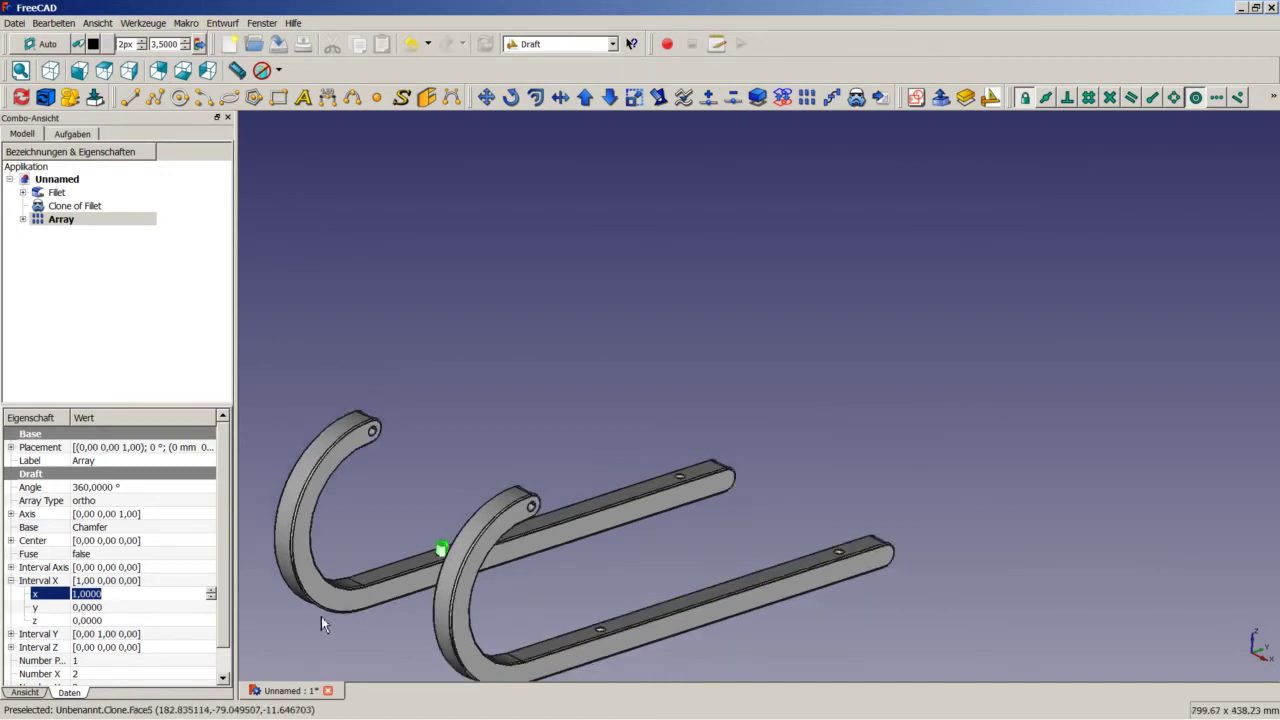
scroll(321, 616, down, 1)
scroll(322, 614, down, 1)
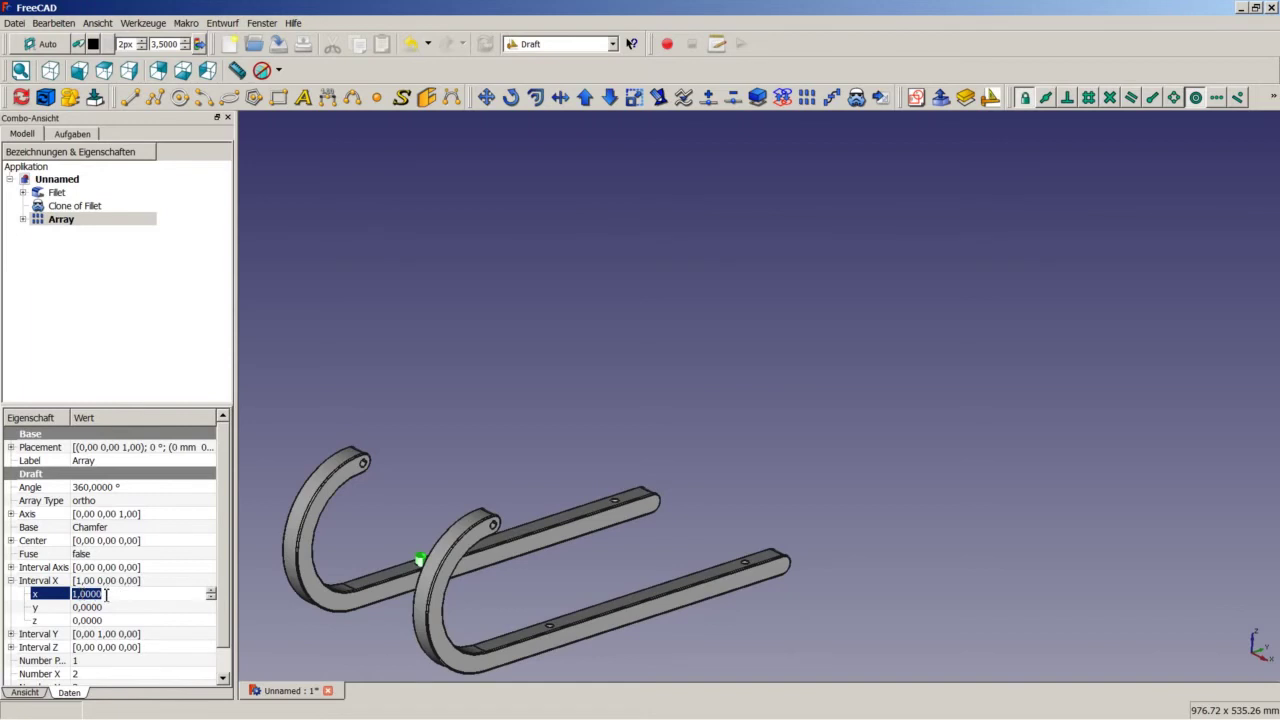
text(180)
click(40, 634)
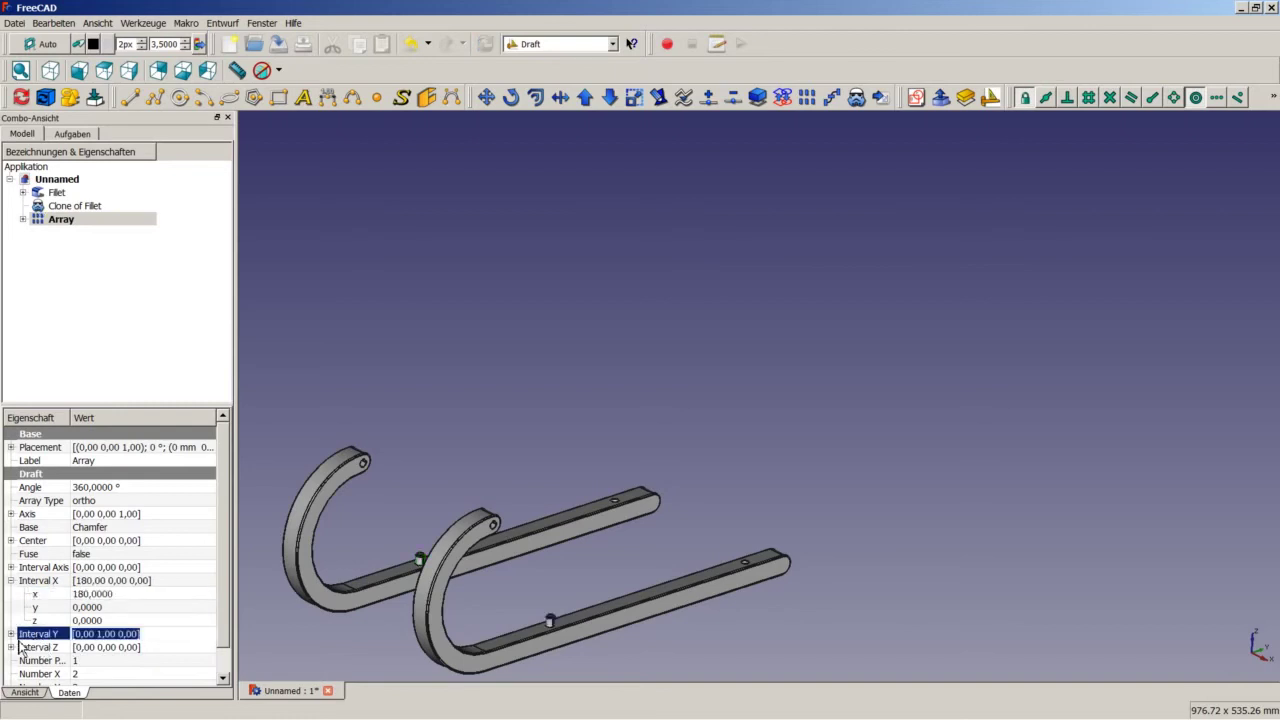
Step: Set the array's Interval Y spacing to 250 and collapse both interval groups
click(11, 634)
click(100, 661)
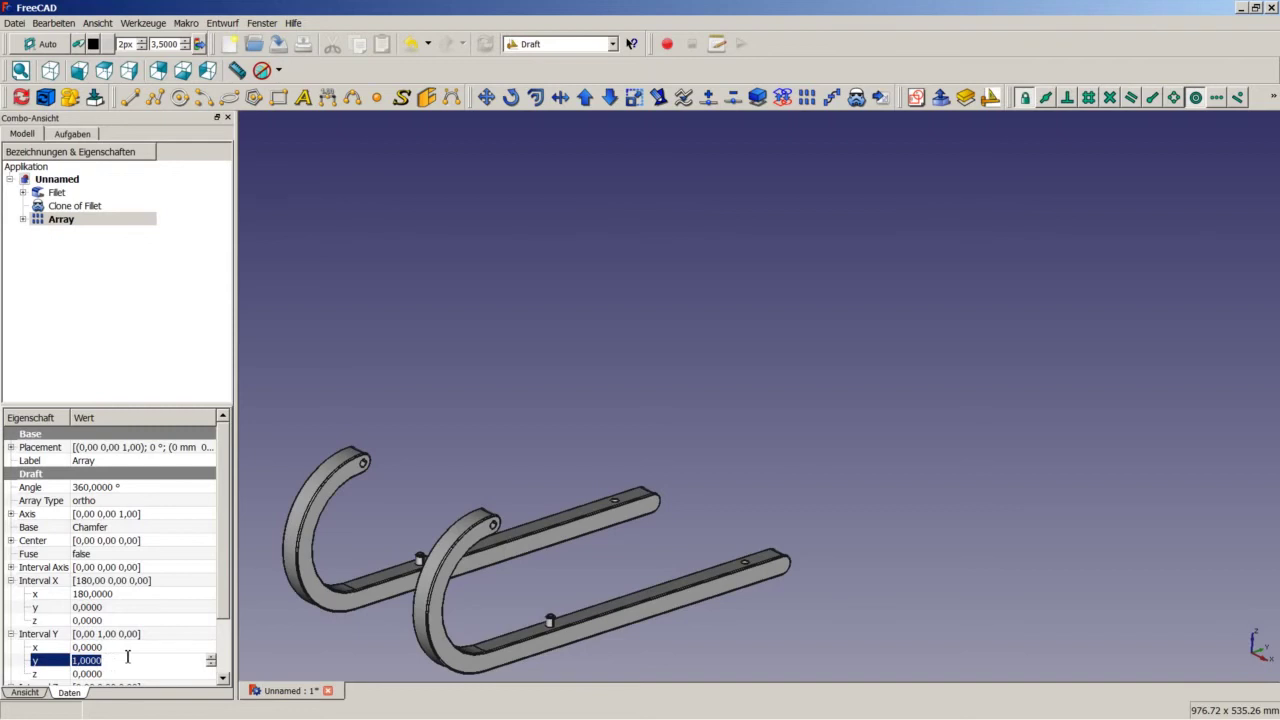
text(250)
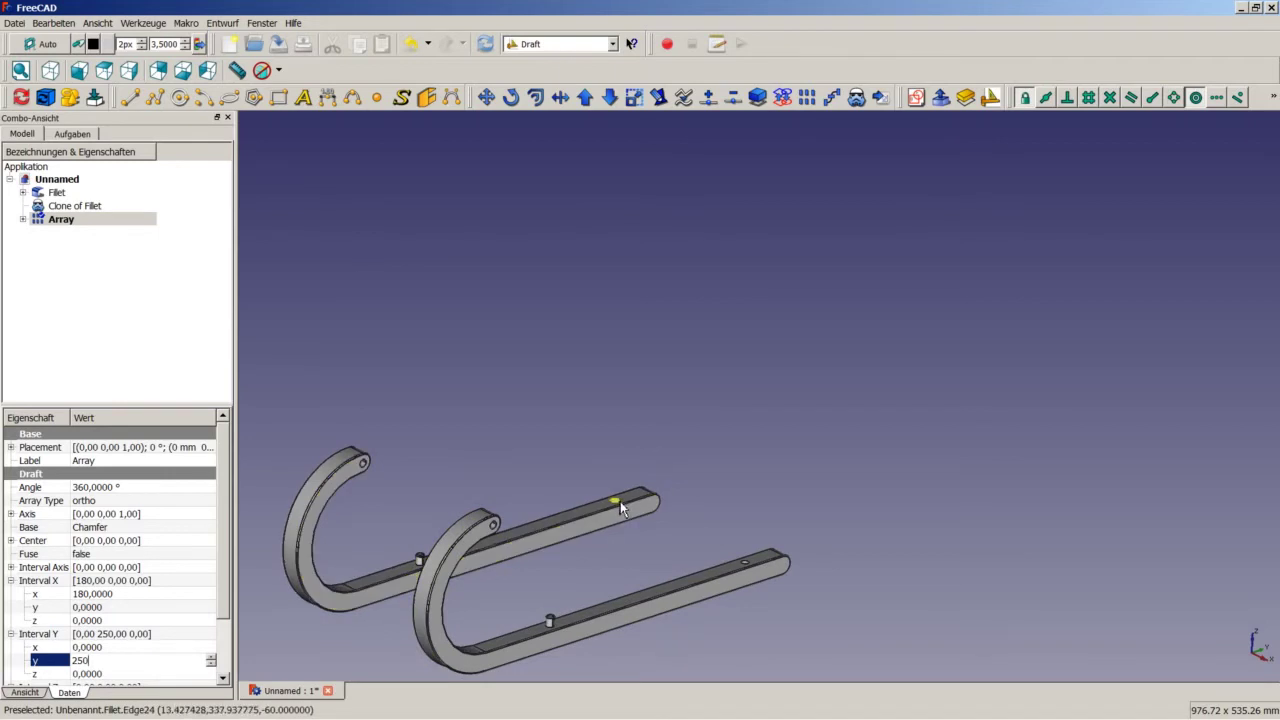
key(Return)
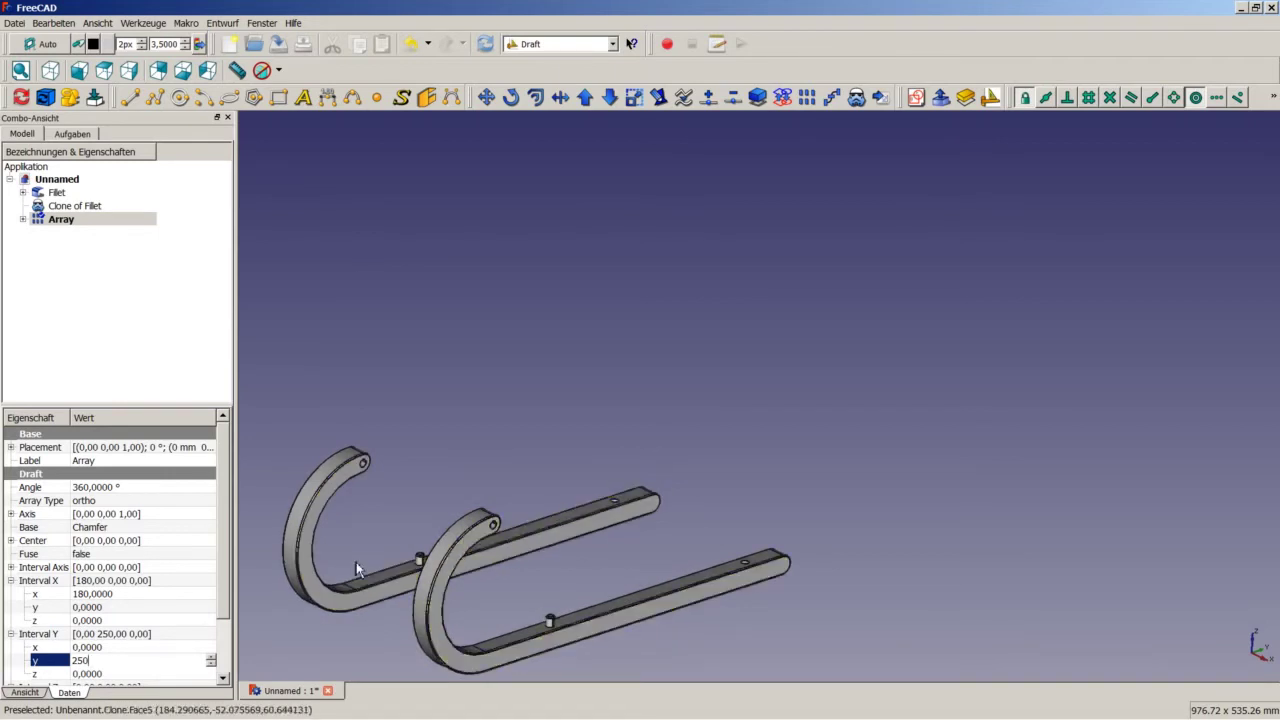
click(140, 648)
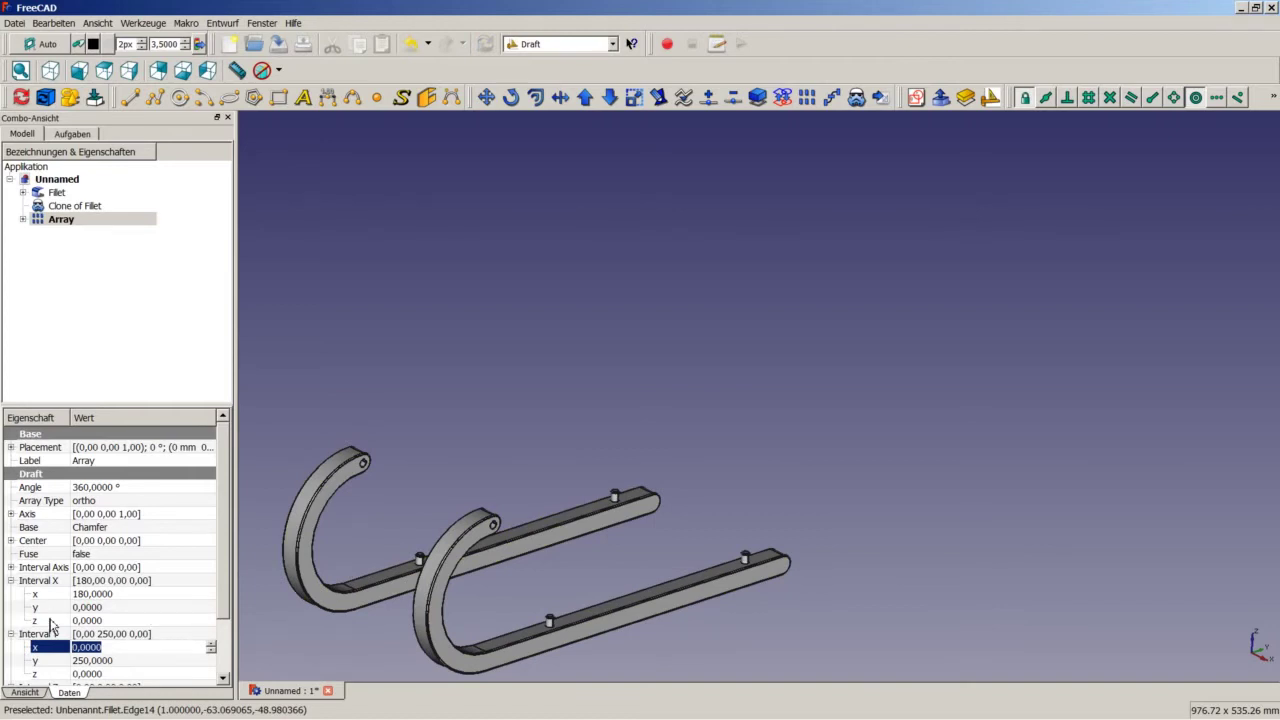
click(10, 634)
click(11, 580)
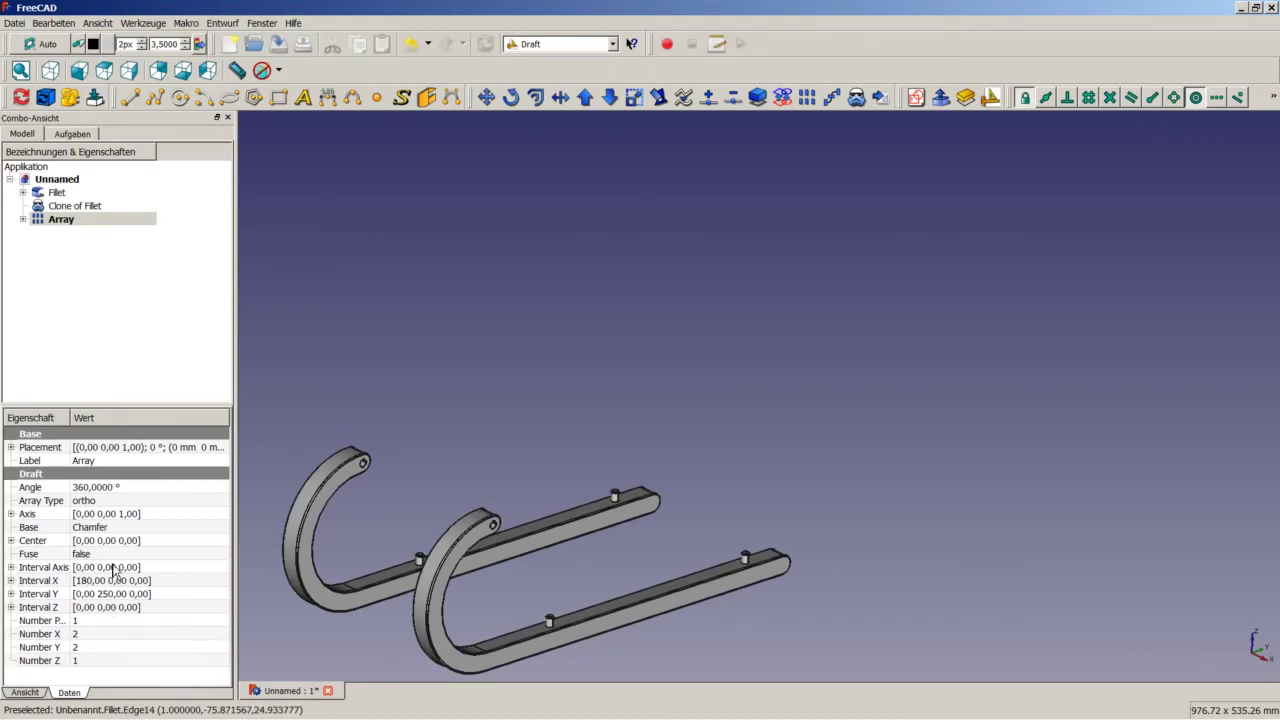
Step: Clear the selection and fit both hook brackets and the pin array into the view
click(460, 421)
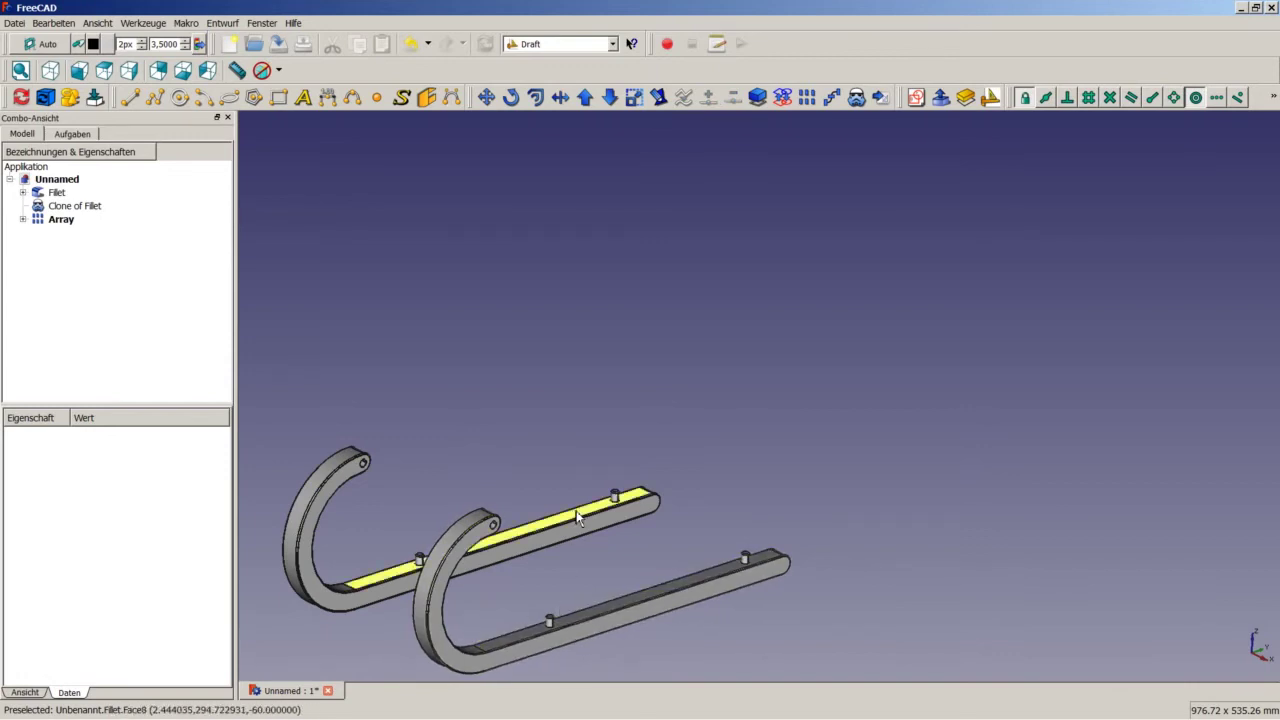
right_click(513, 409)
click(550, 417)
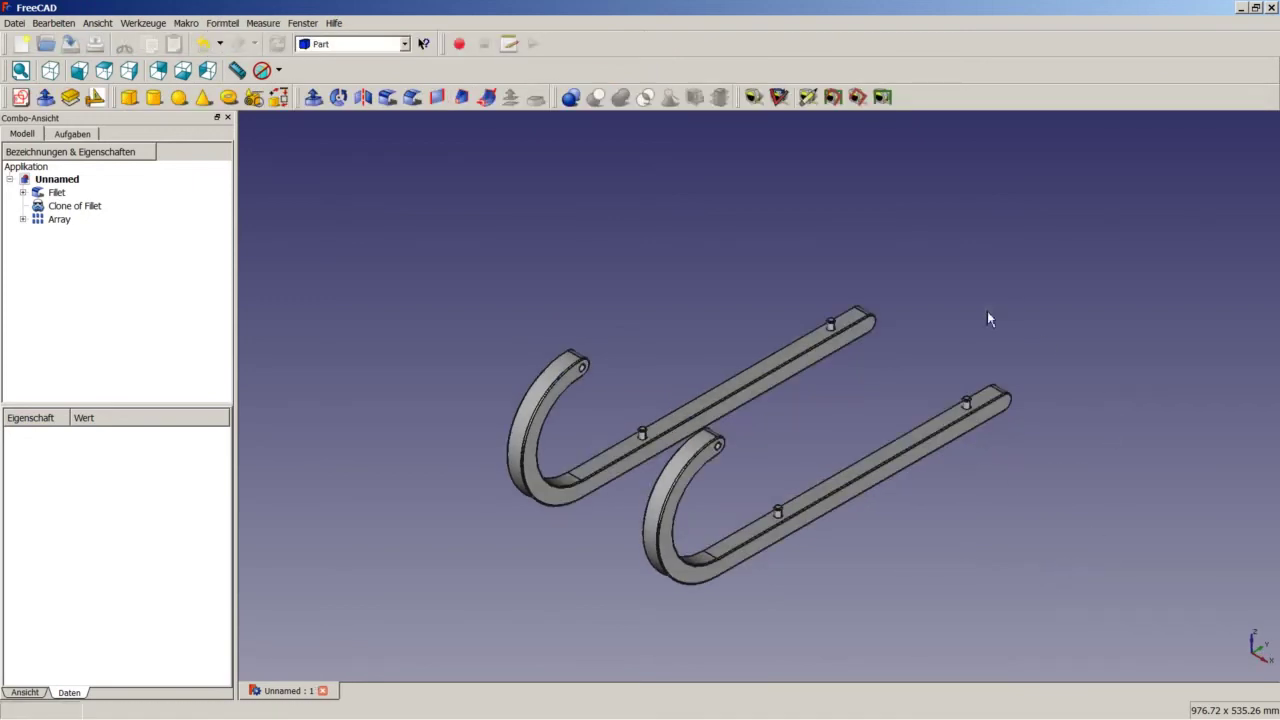
Step: Add a Würfel box with Length 20 mm, Width 20 mm and Height 60 mm
click(129, 97)
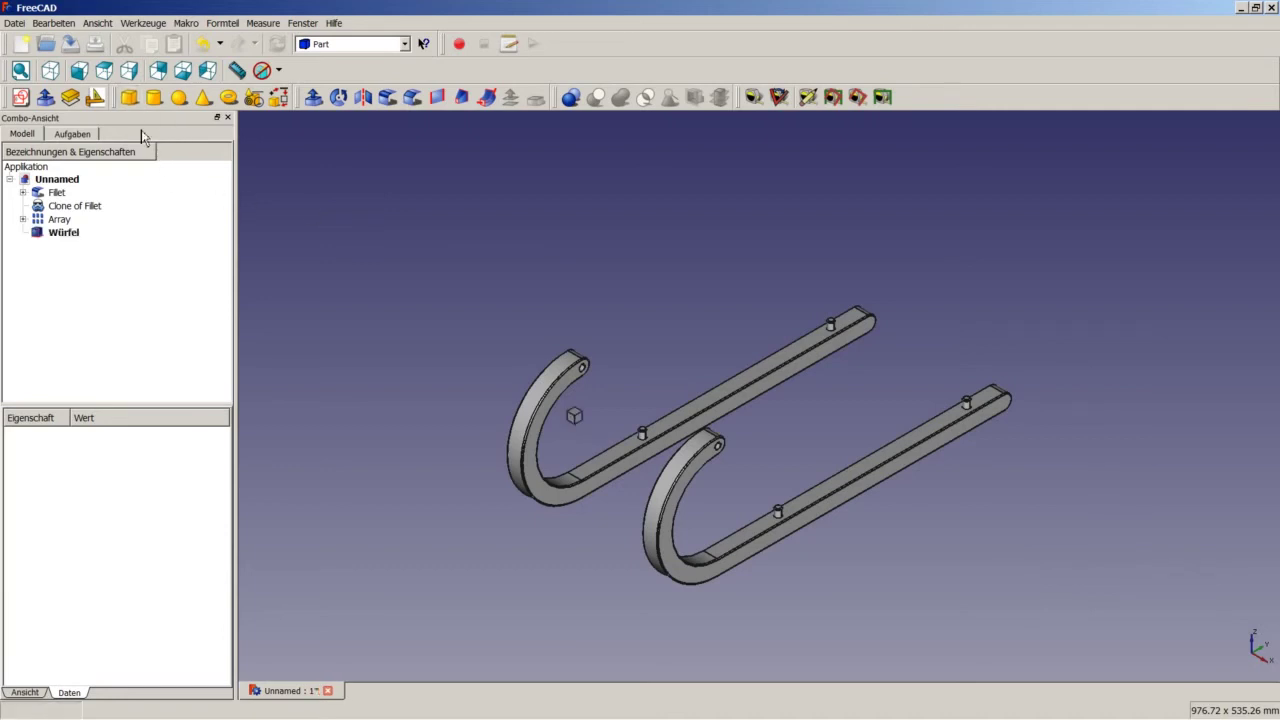
click(62, 234)
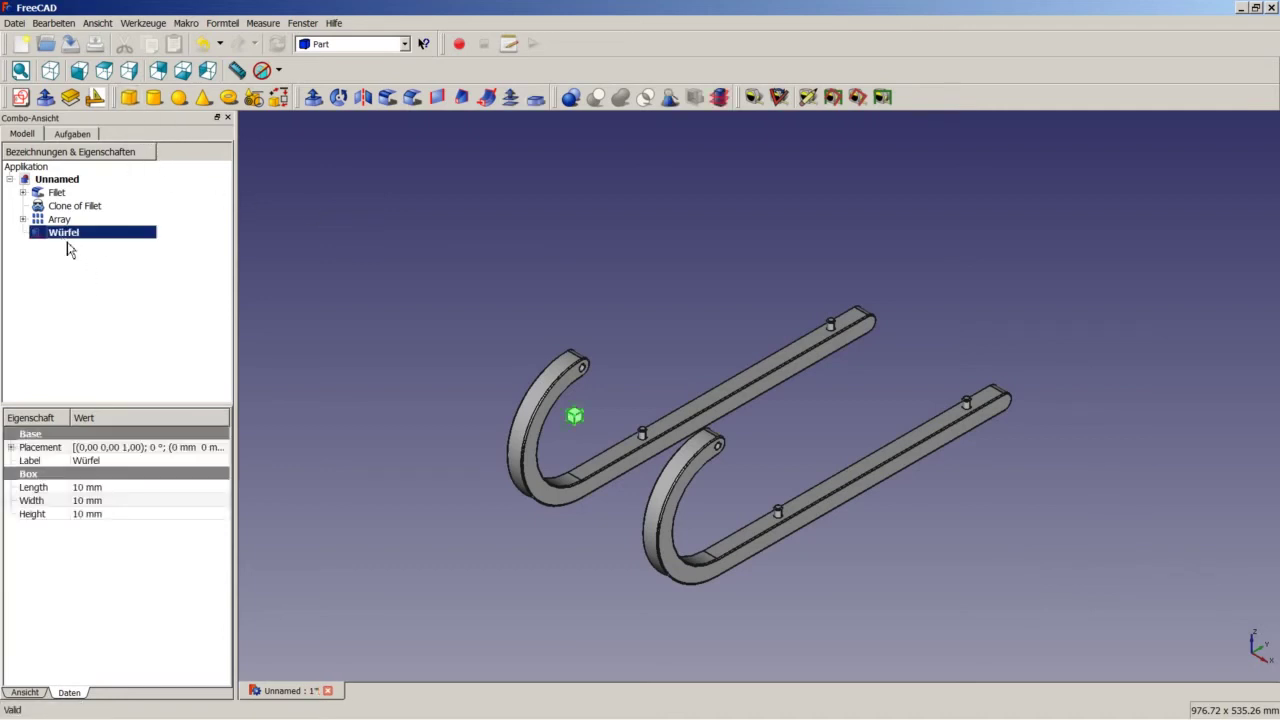
click(88, 488)
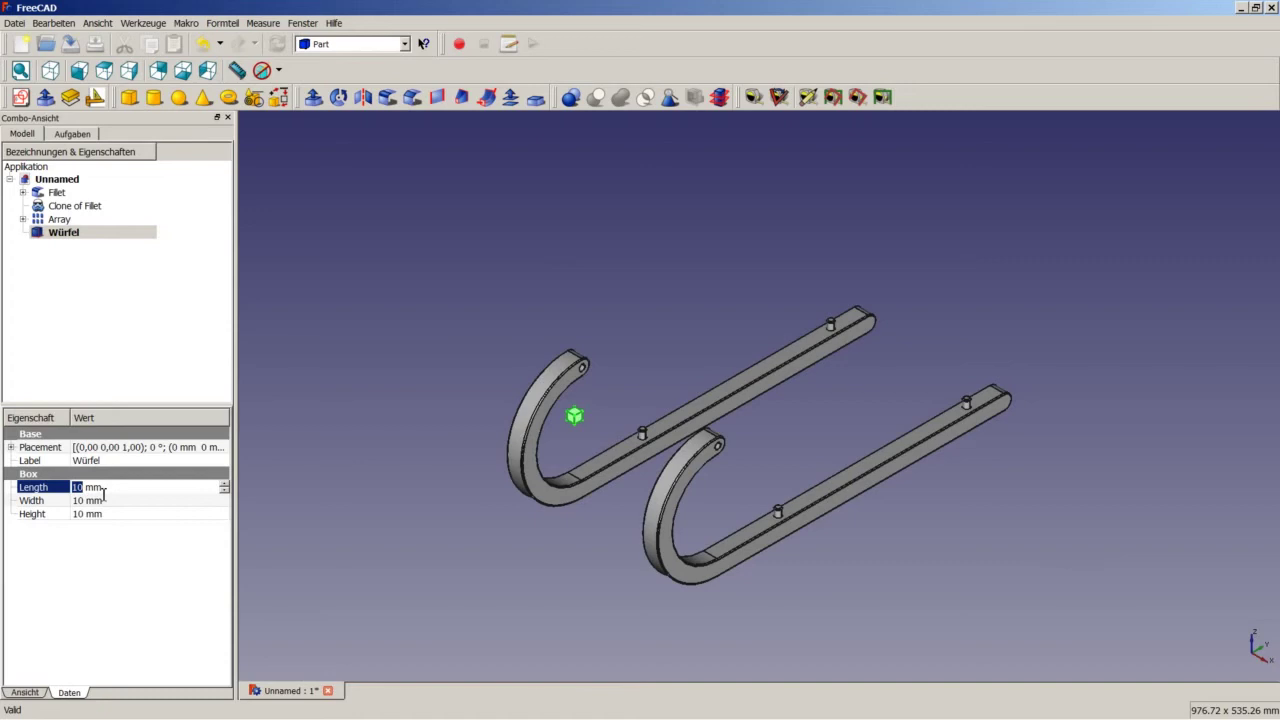
text(20)
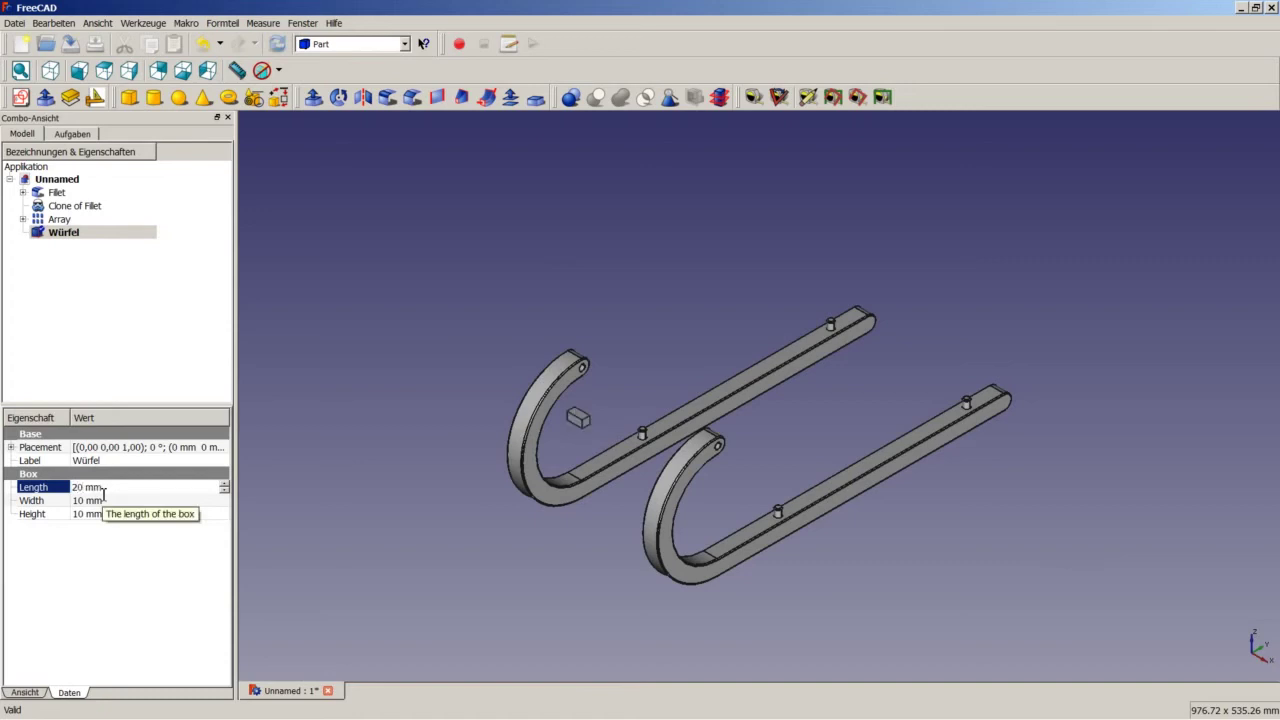
click(89, 502)
text(20)
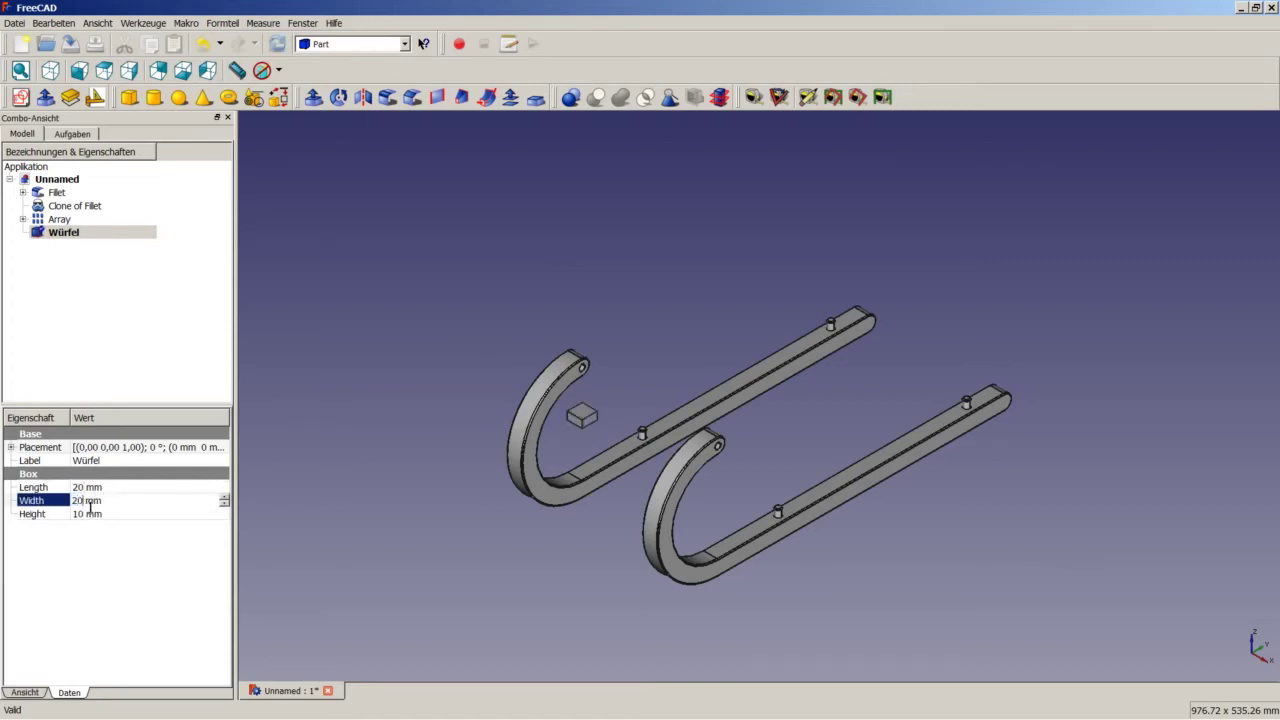
click(86, 515)
text(60)
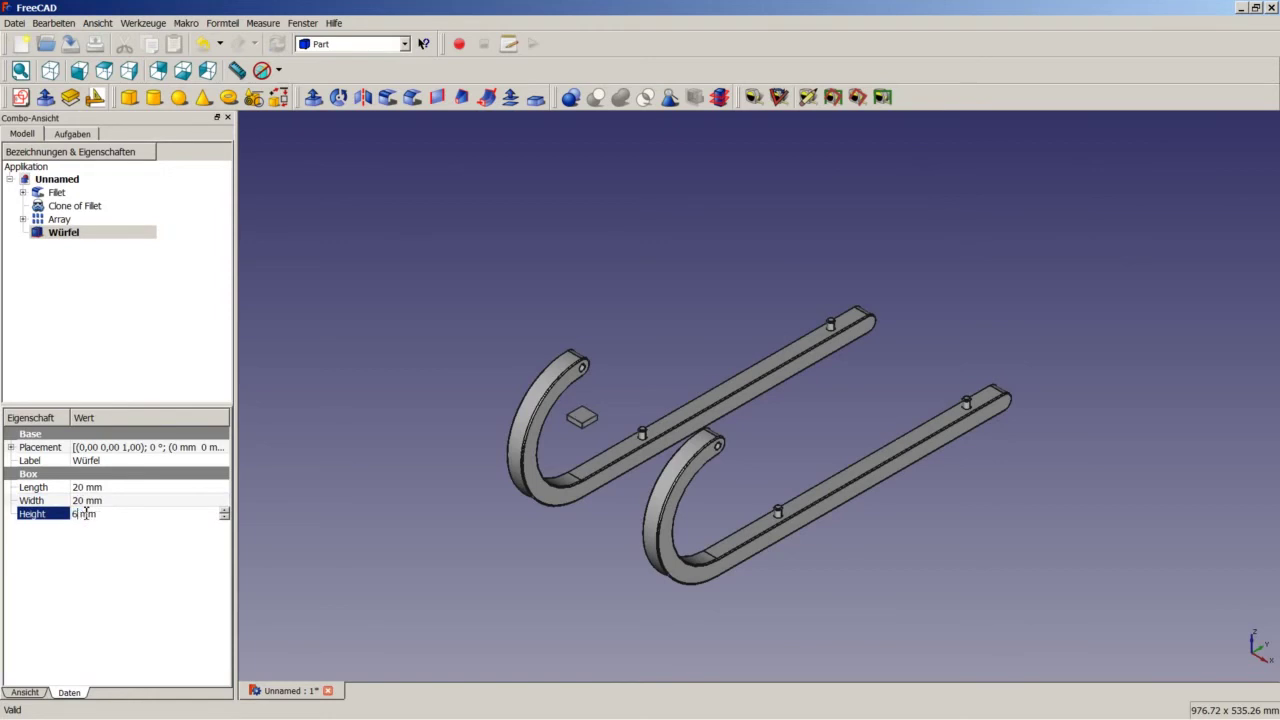
click(320, 483)
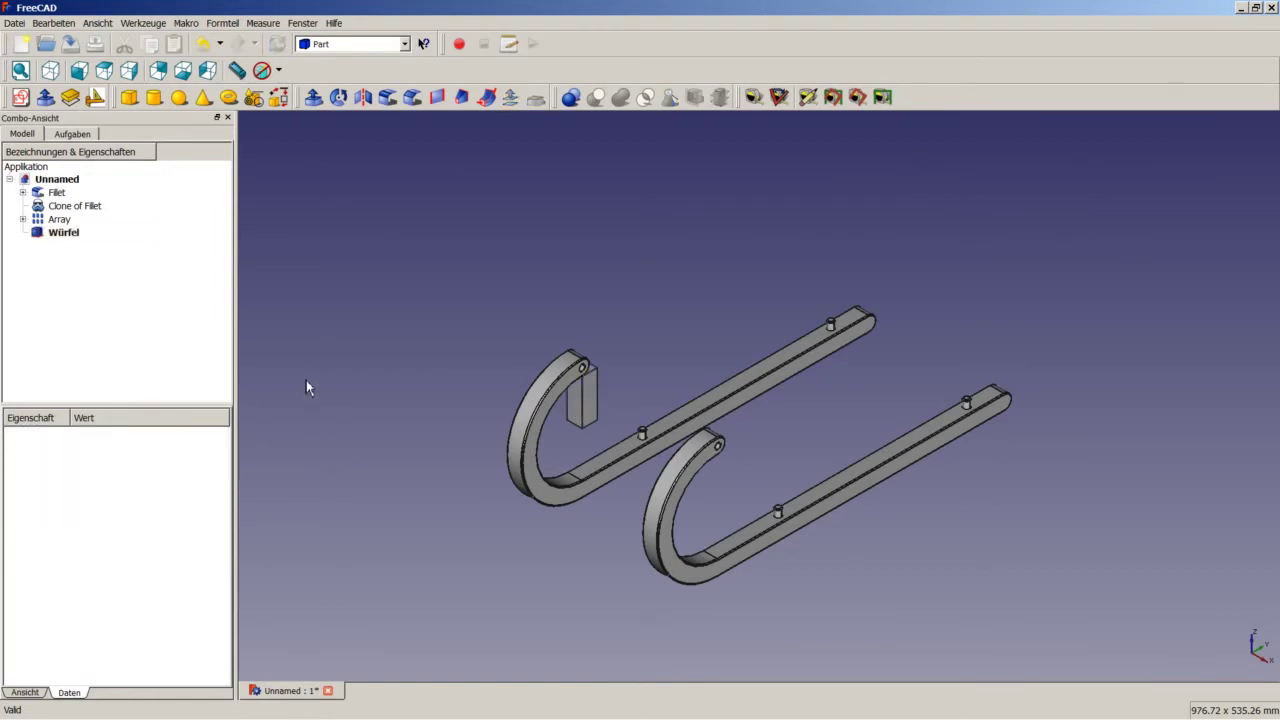
Step: Add cylinder Zylinder003 and set its radius to 4 mm
click(160, 100)
scroll(580, 390, up, 3)
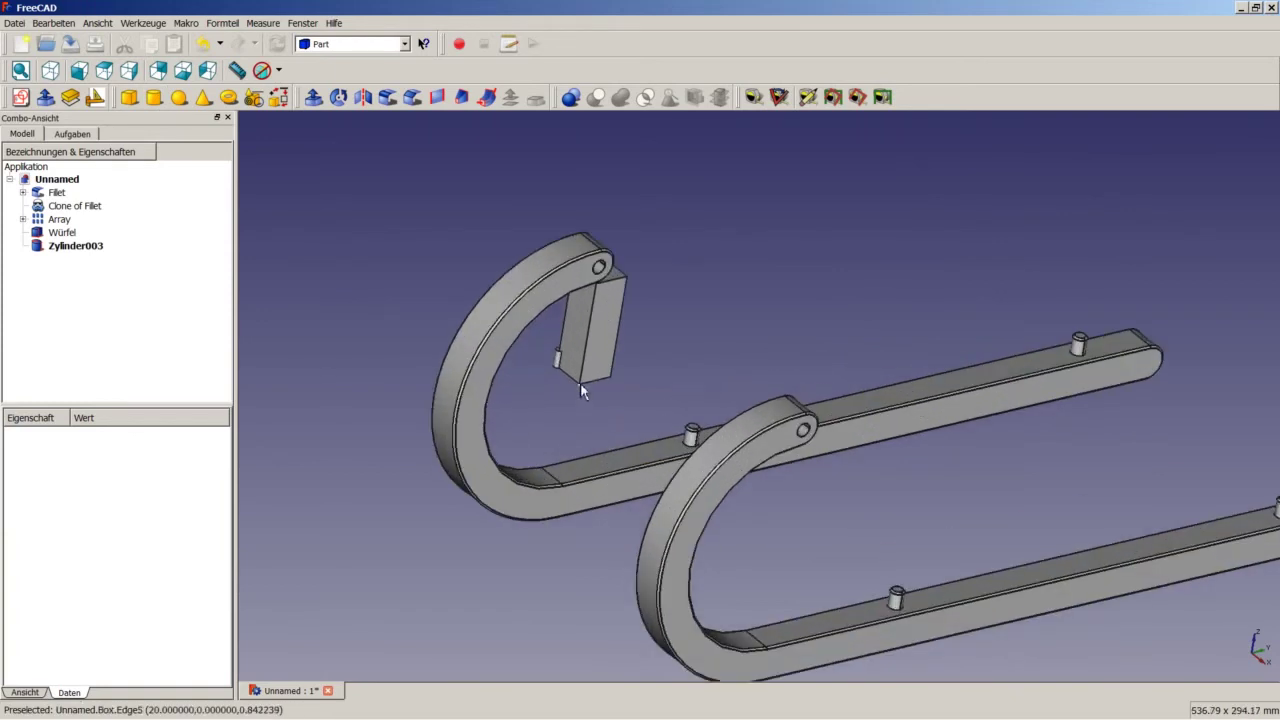
scroll(580, 388, up, 3)
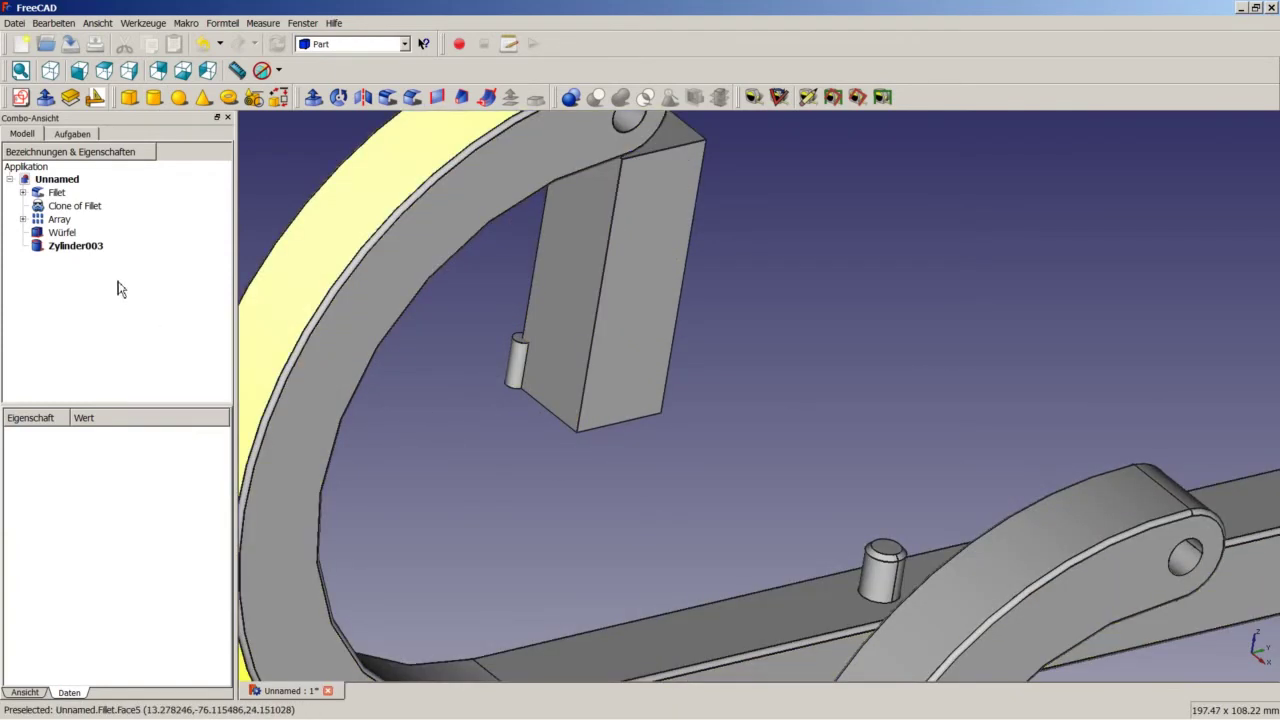
click(86, 250)
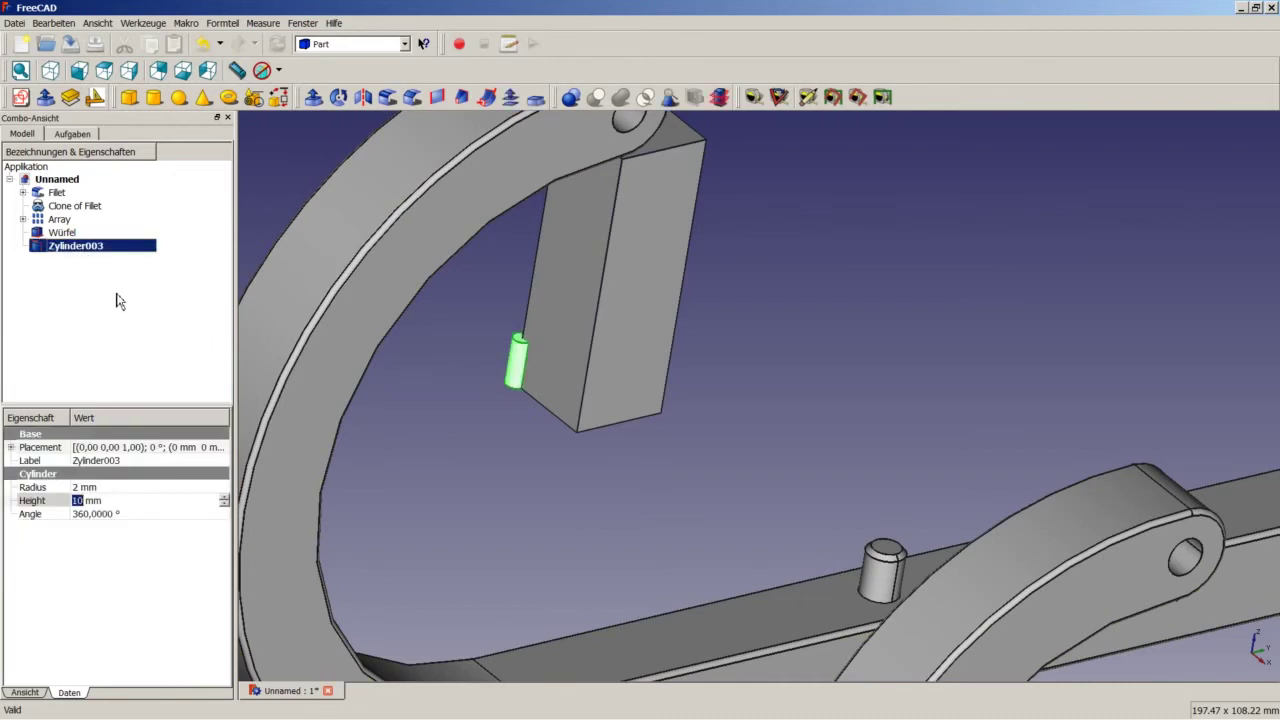
click(84, 487)
text(4)
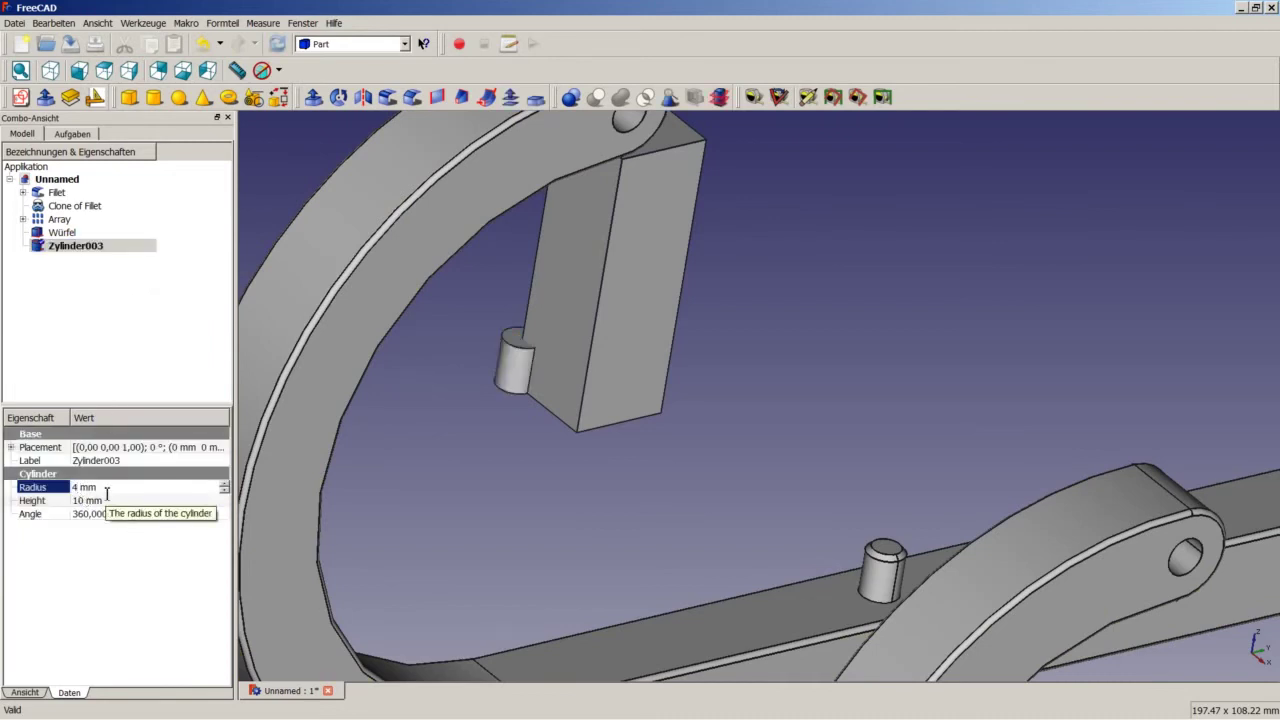
Step: Place Zylinder003 at X 10 mm and Y 10 mm via its Placement
click(189, 449)
click(223, 447)
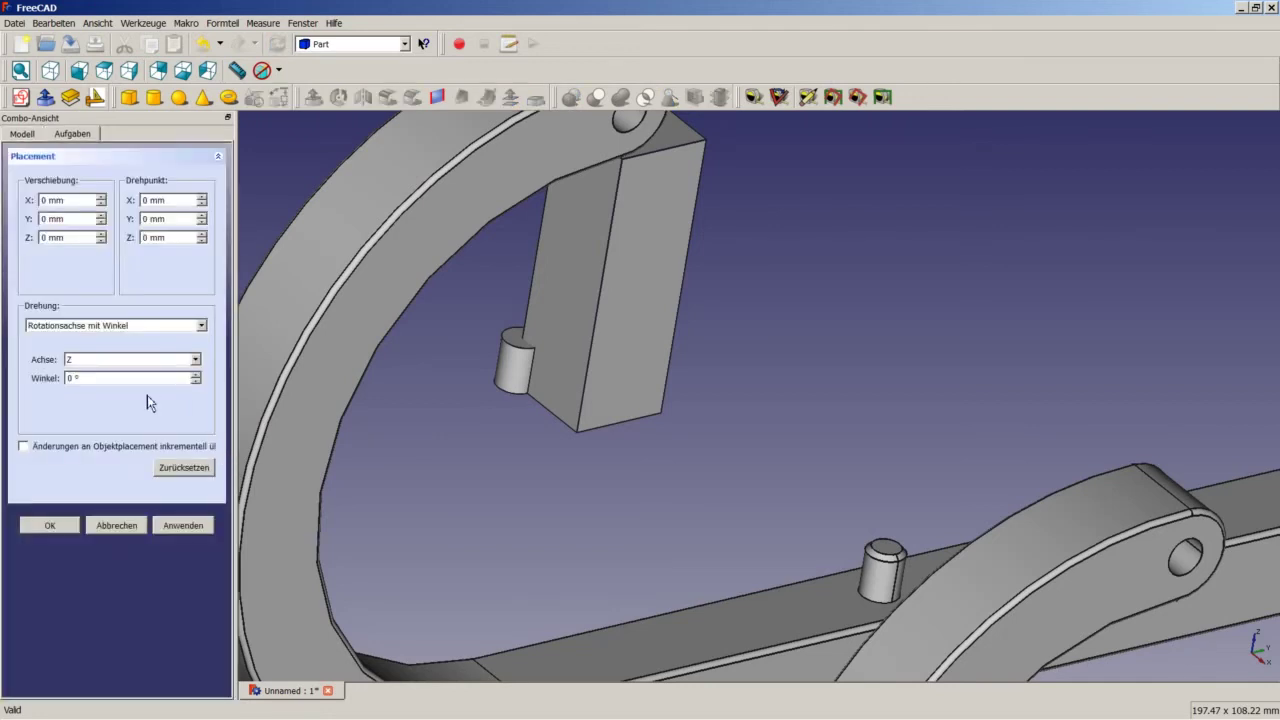
click(46, 200)
text(10)
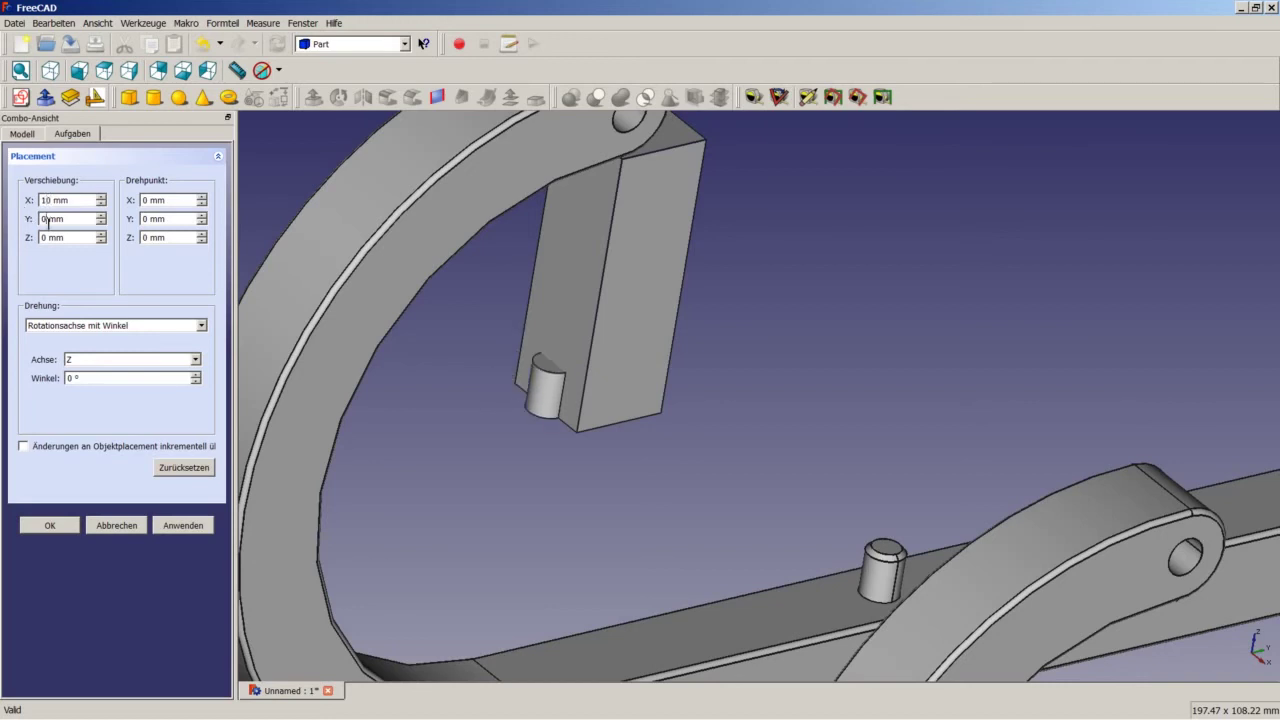
text(10)
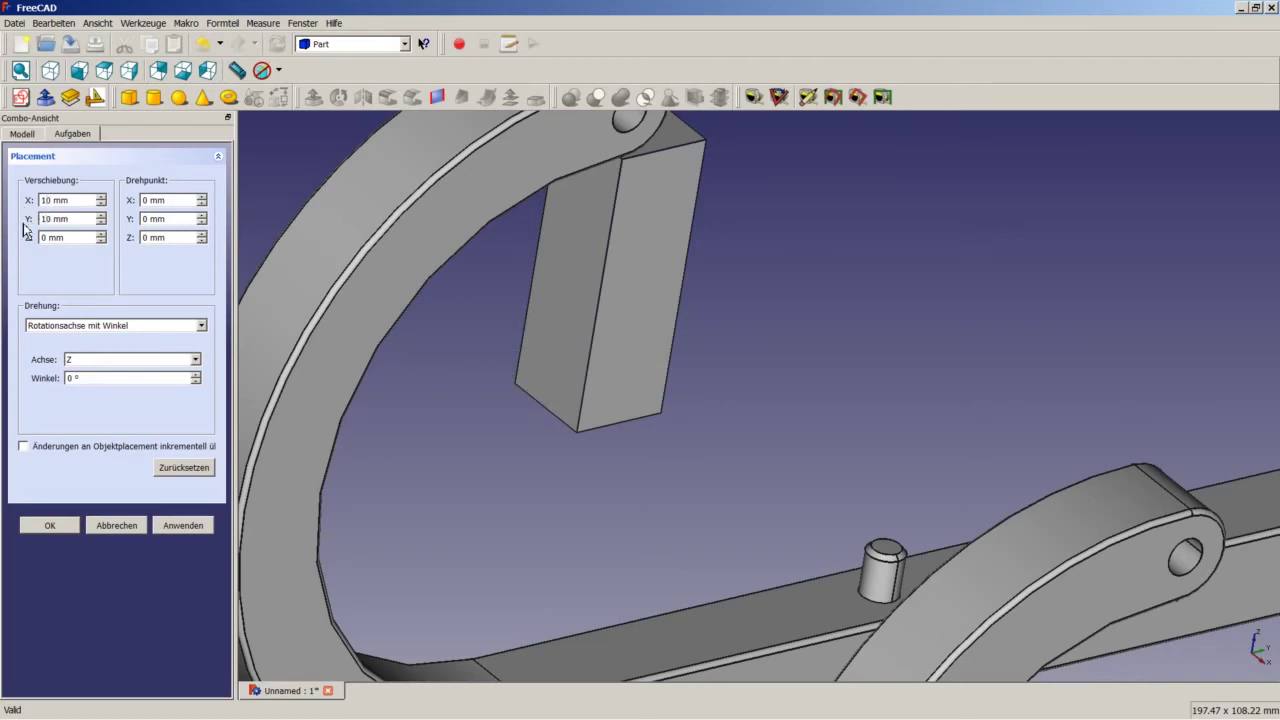
click(50, 525)
Step: Switch the view to Drahtgitter wireframe display and clear the selection
click(279, 70)
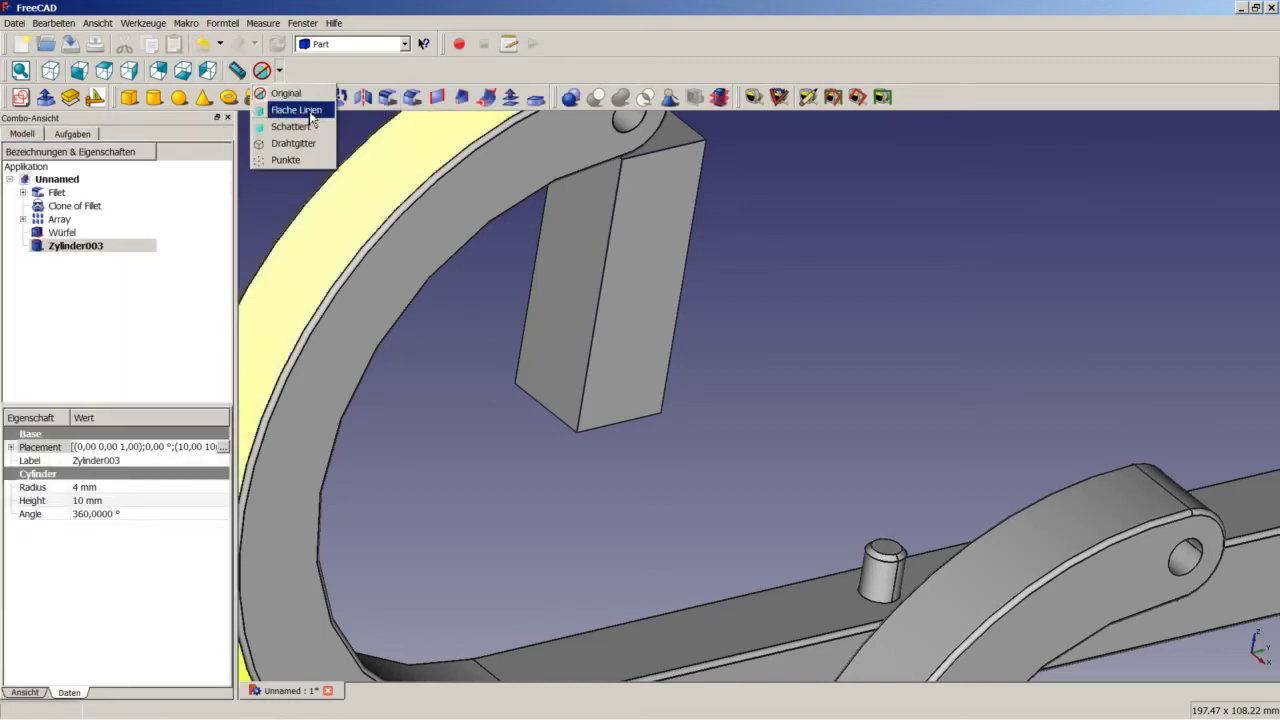
click(293, 143)
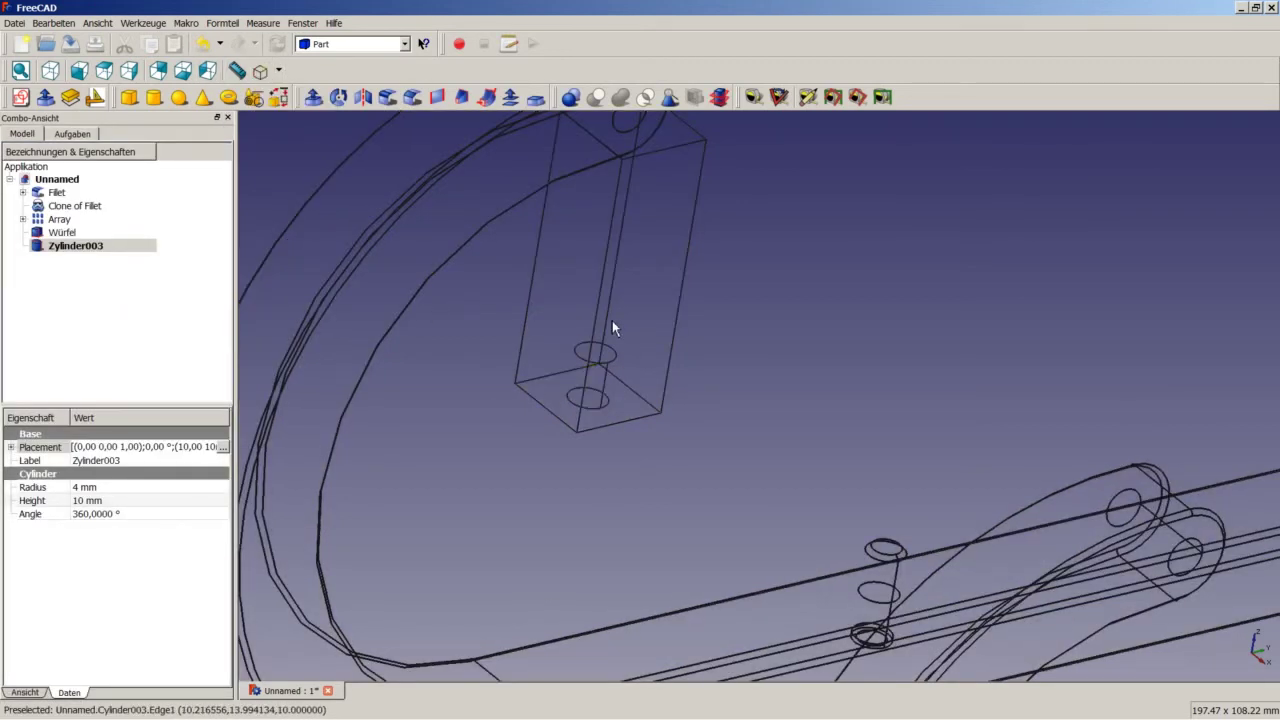
click(545, 395)
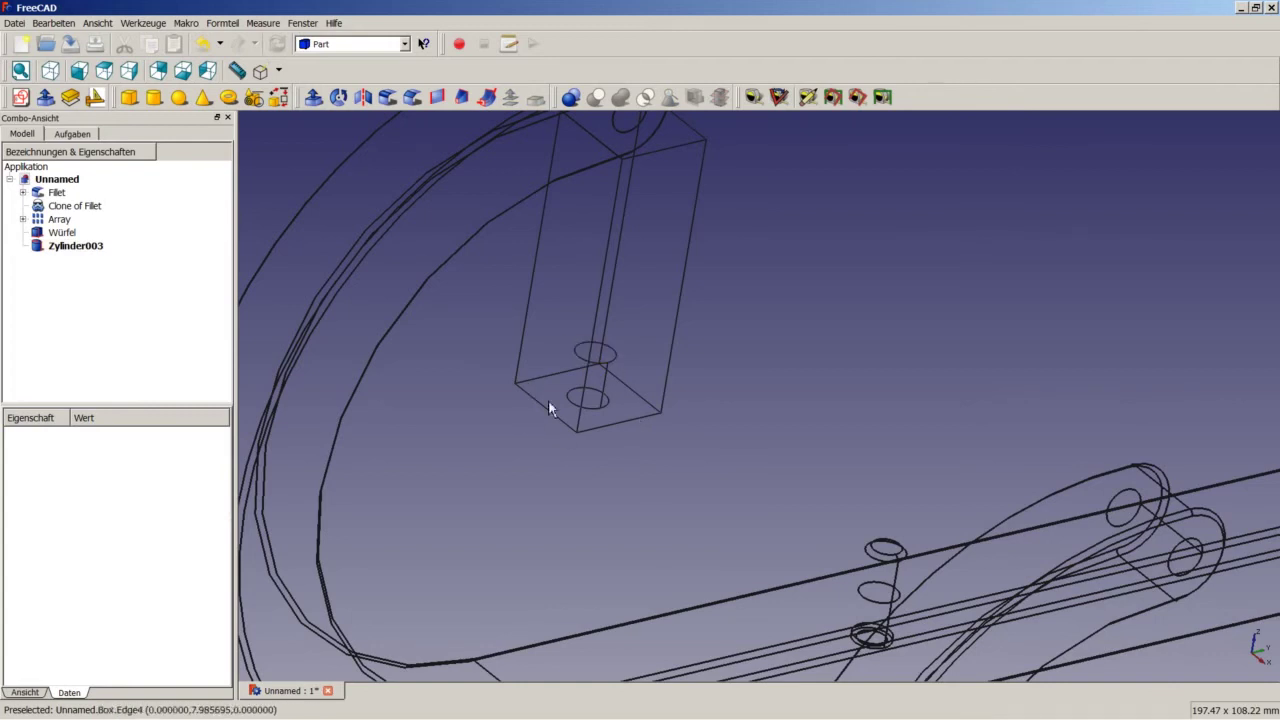
Step: Duplicate Zylinder003 with Auswahl duplizieren and select the new Zylinder004
click(82, 247)
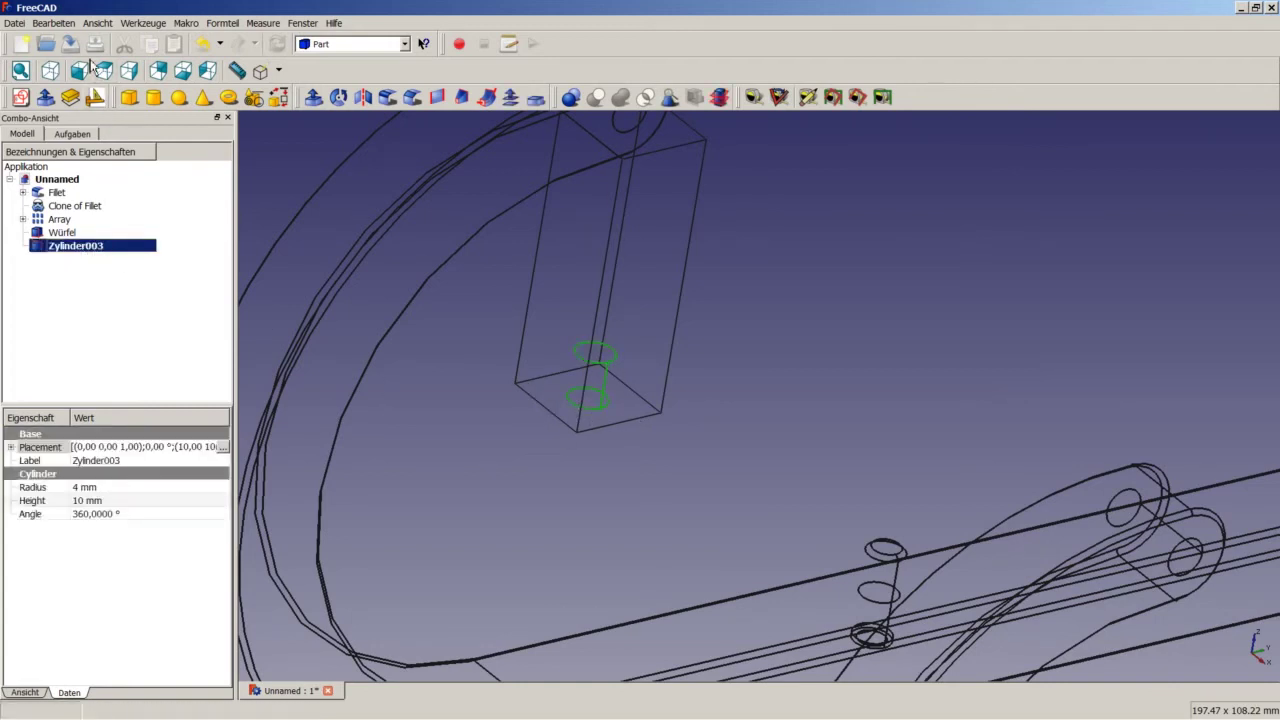
click(62, 28)
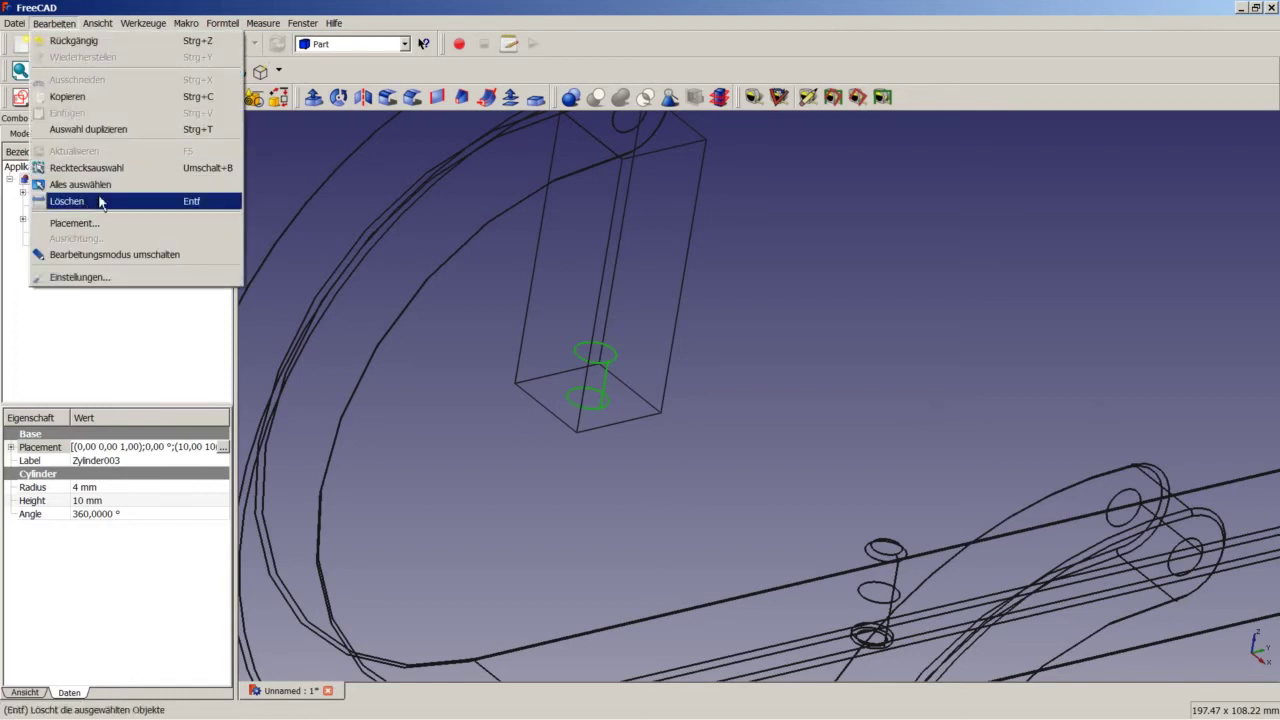
click(104, 129)
click(414, 446)
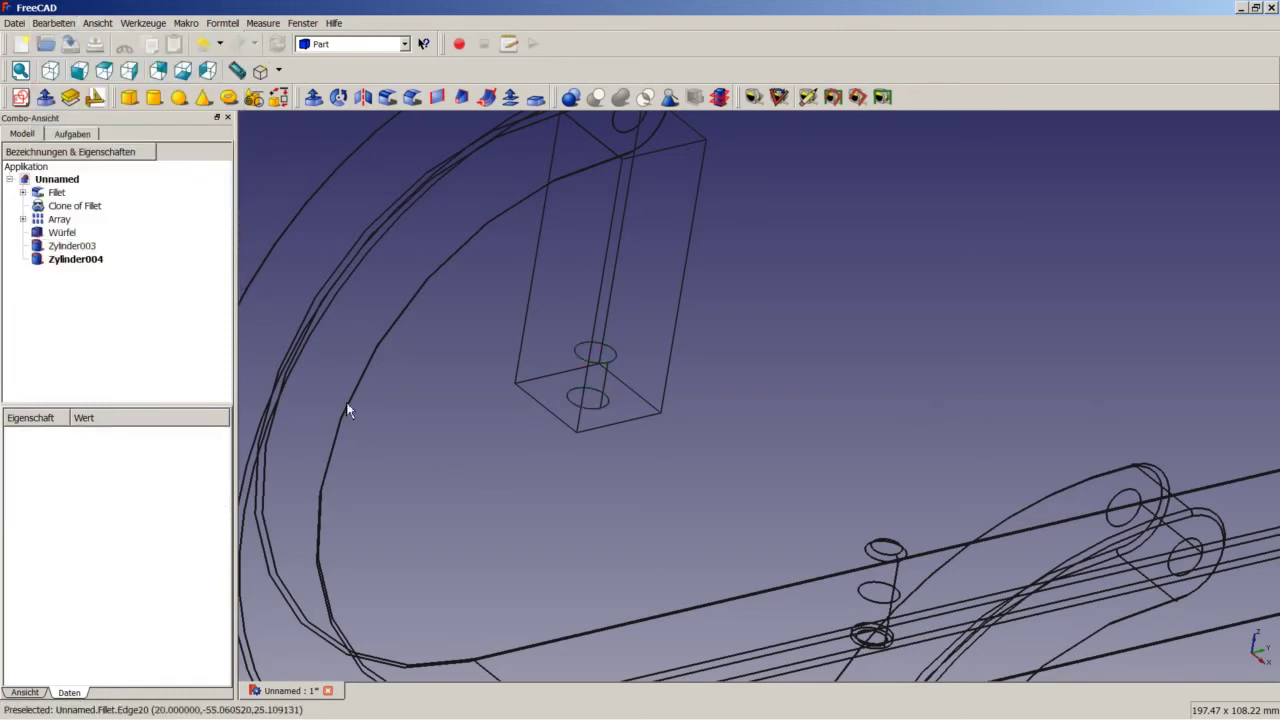
click(86, 260)
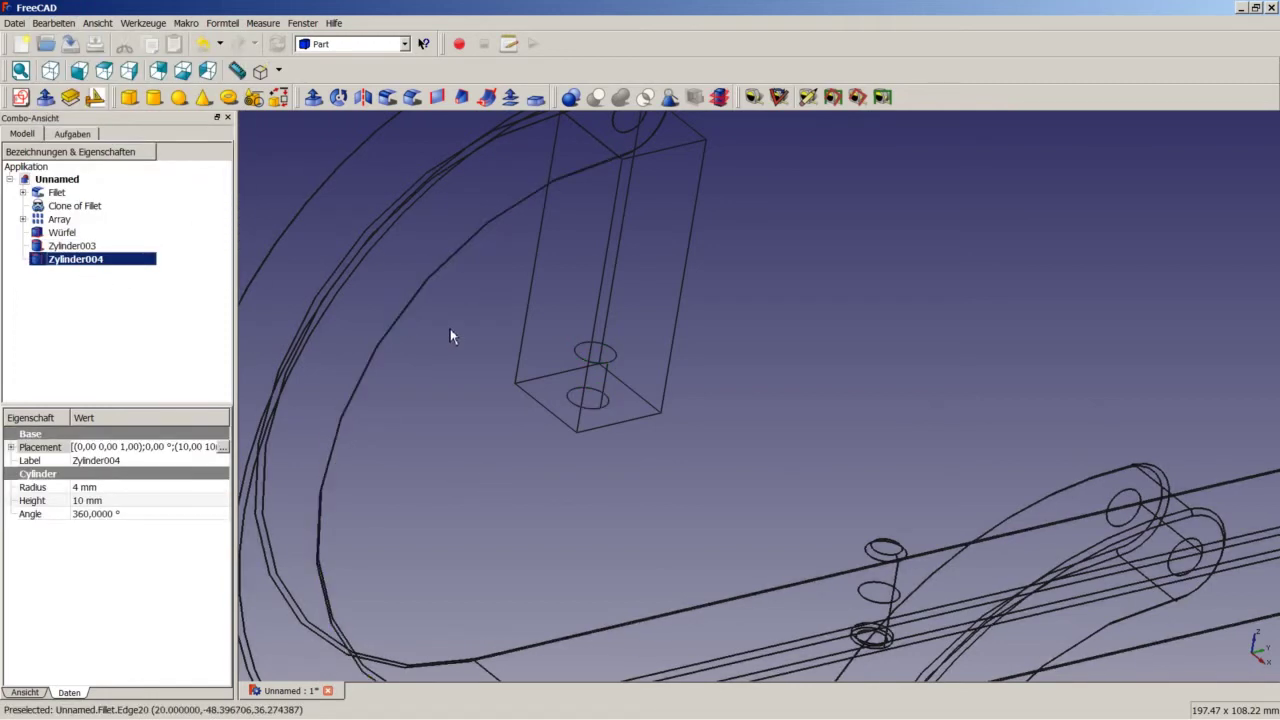
scroll(450, 330, down, 3)
scroll(470, 260, down, 1)
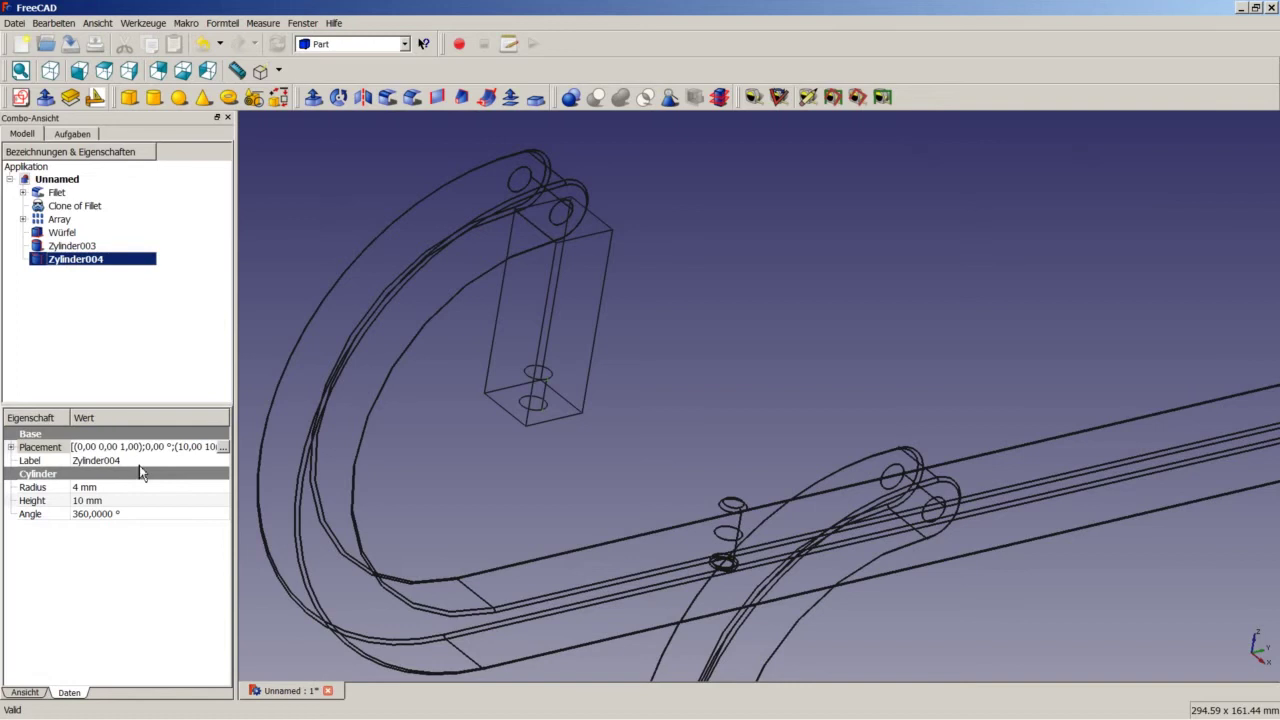
Step: Move Zylinder004 to Z 50 mm and orbit the view to check it near the box top
click(223, 447)
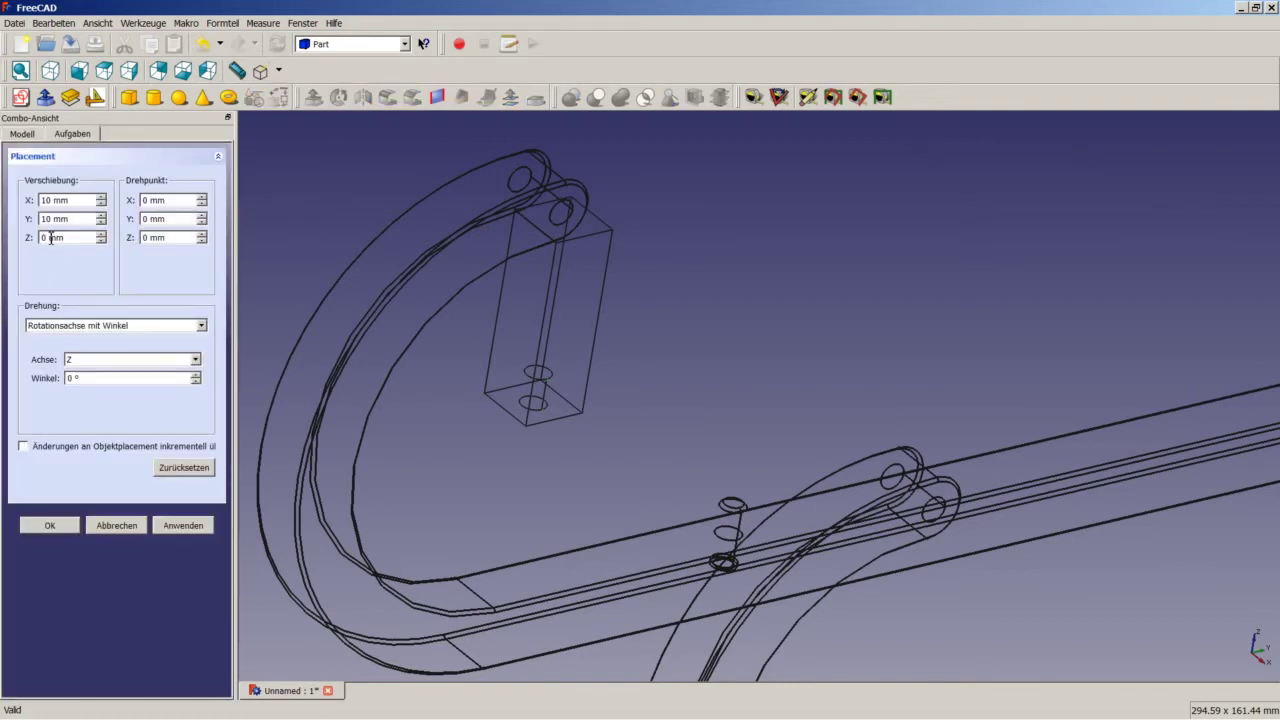
text(50)
click(64, 527)
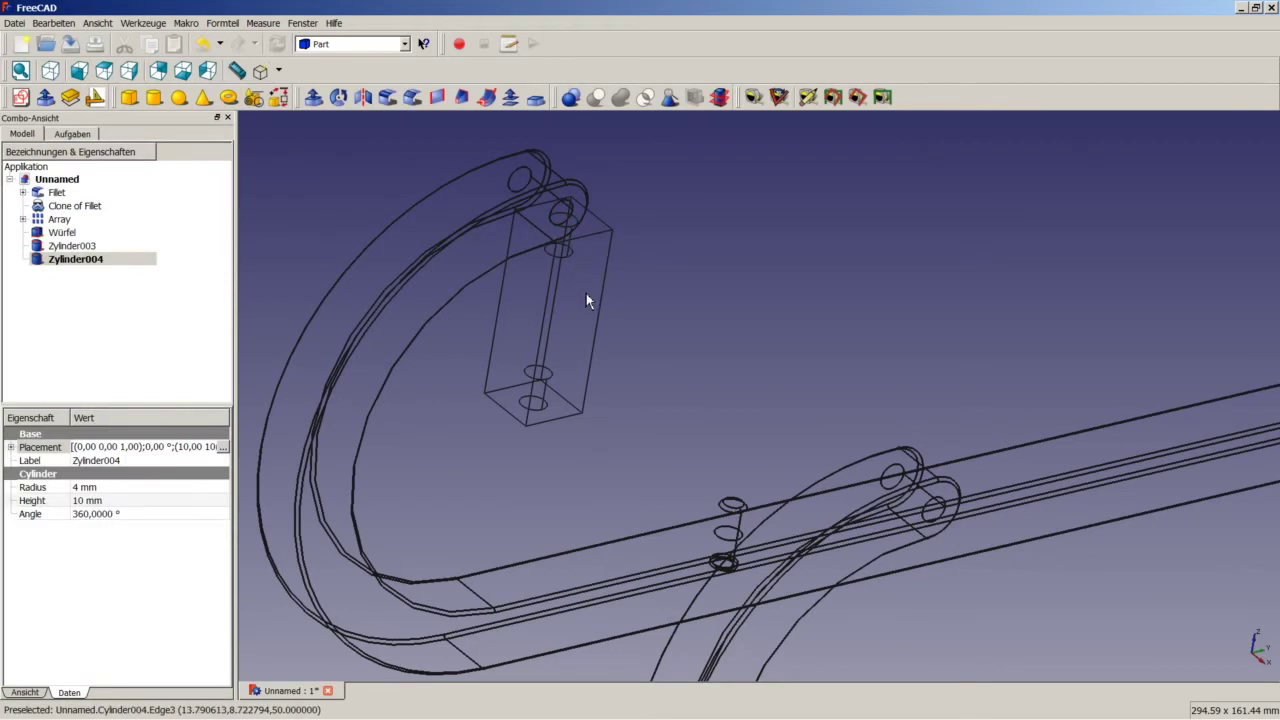
mouse_move(586, 300)
middle_down()
mouse_move(566, 274)
mouse_move(571, 289)
mouse_move(398, 322)
middle_up()
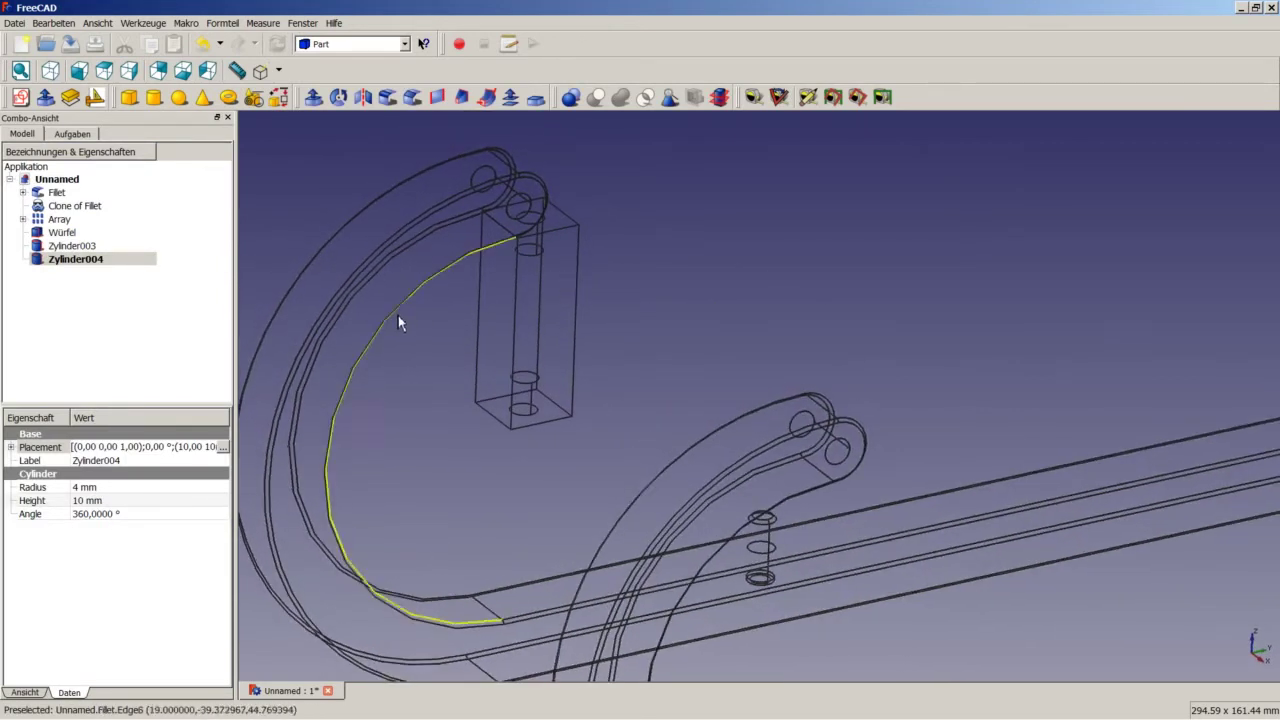
click(325, 182)
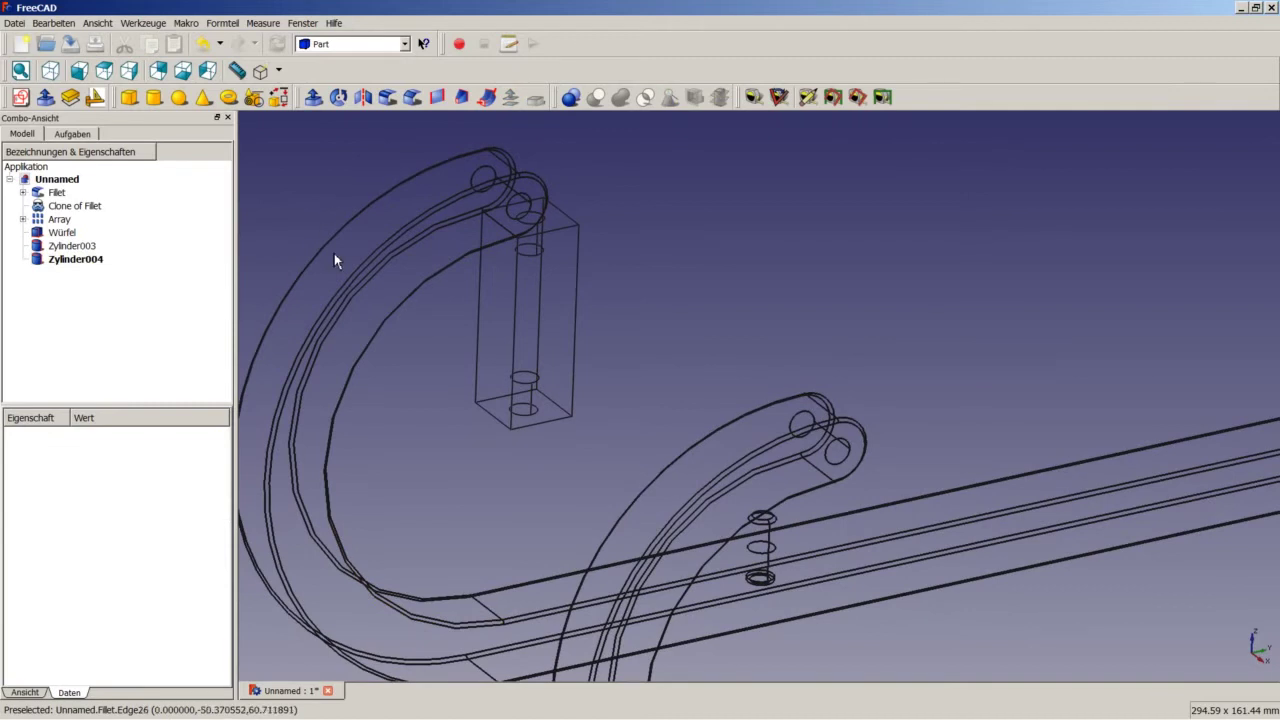
scroll(334, 253, down, 2)
scroll(323, 257, down, 2)
scroll(286, 221, up, 3)
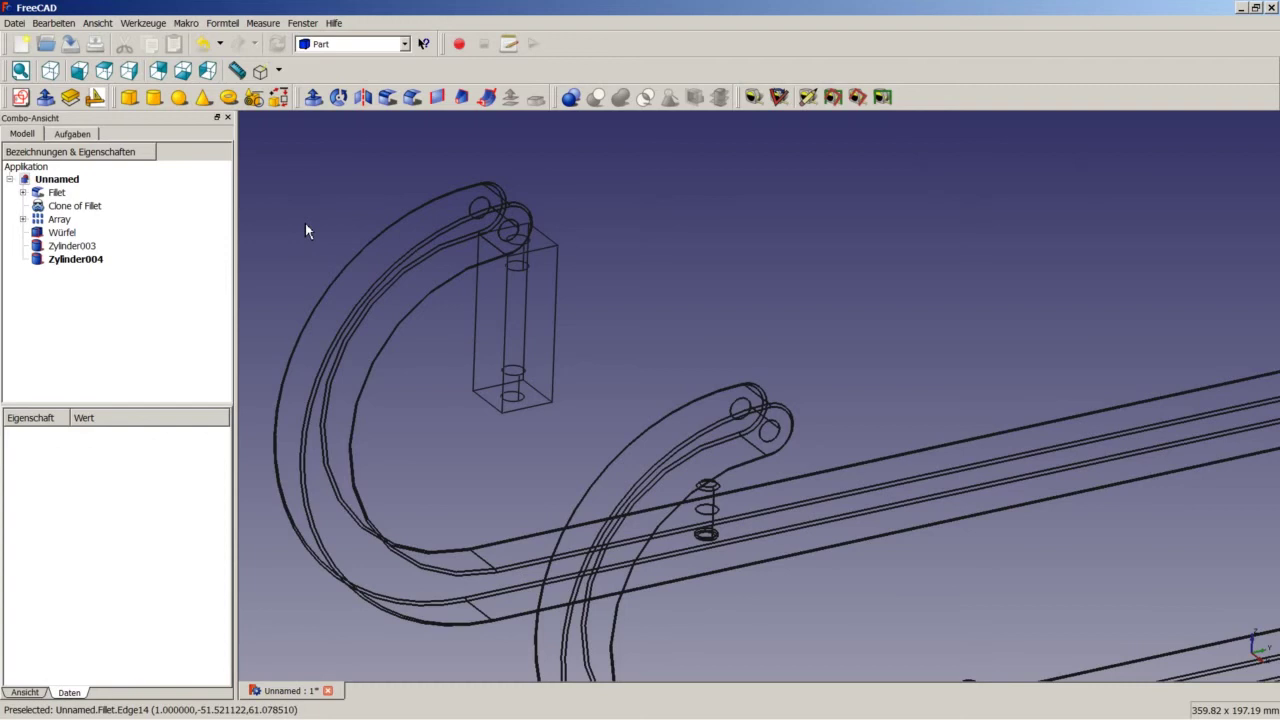
Step: Subtract Zylinder004 from Cut002 to create the drilled block Cut003
click(64, 234)
ctrl+click(76, 246)
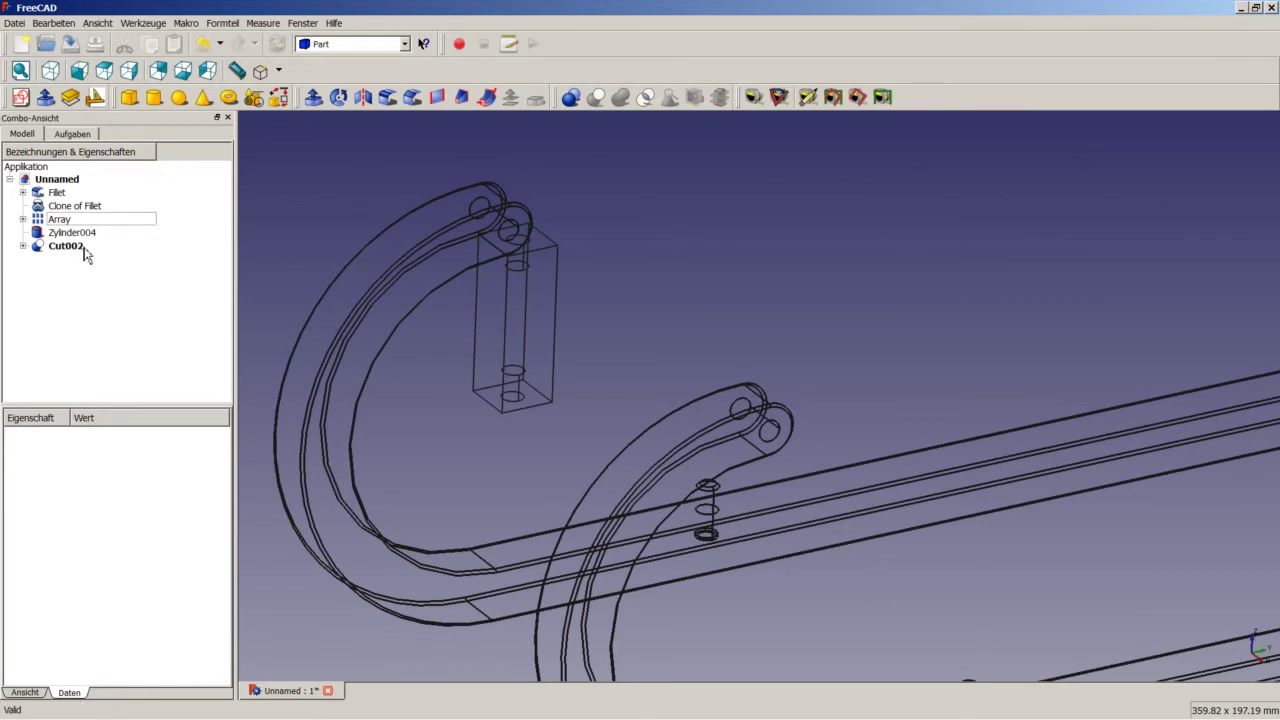
click(83, 250)
ctrl+click(76, 233)
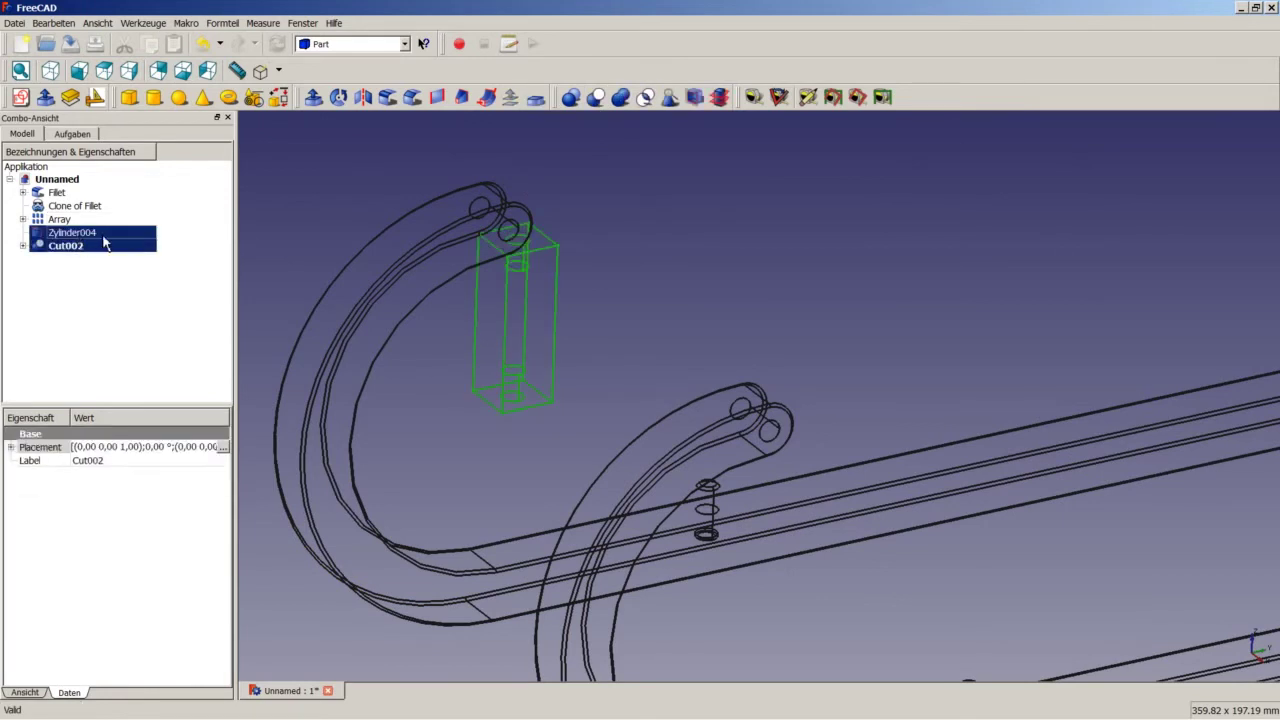
click(604, 102)
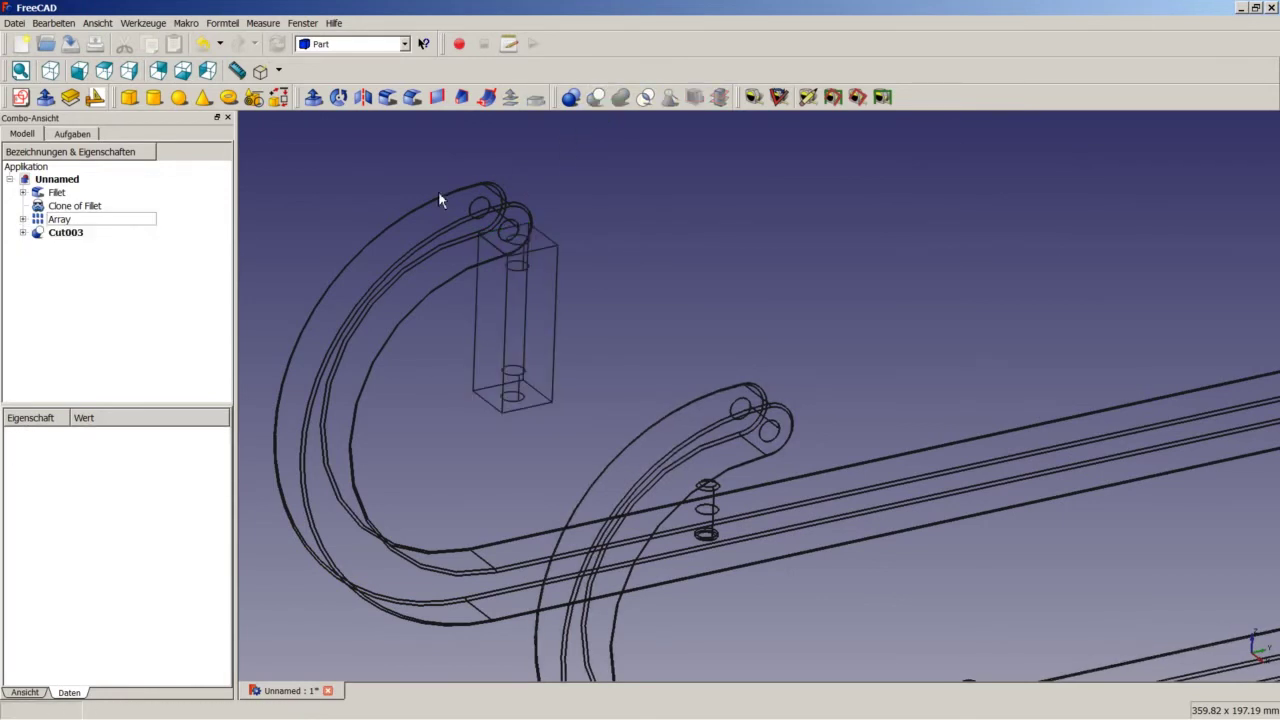
scroll(470, 290, up, 2)
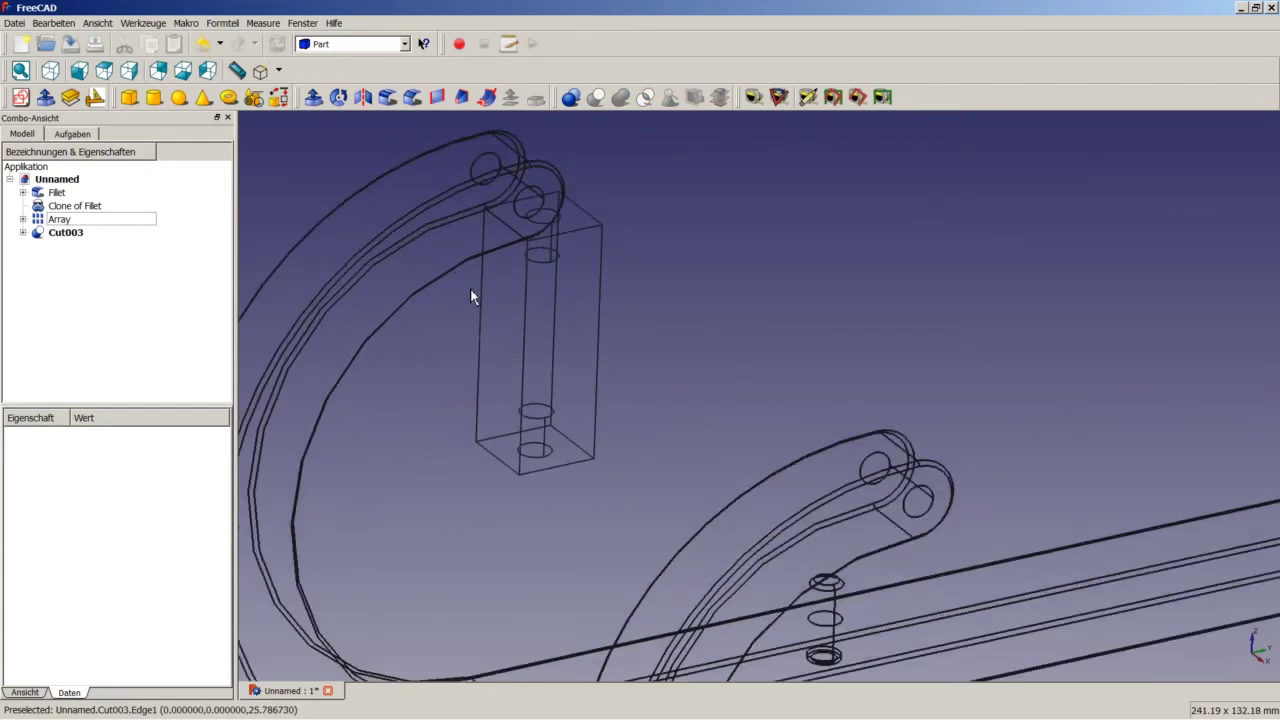
click(65, 232)
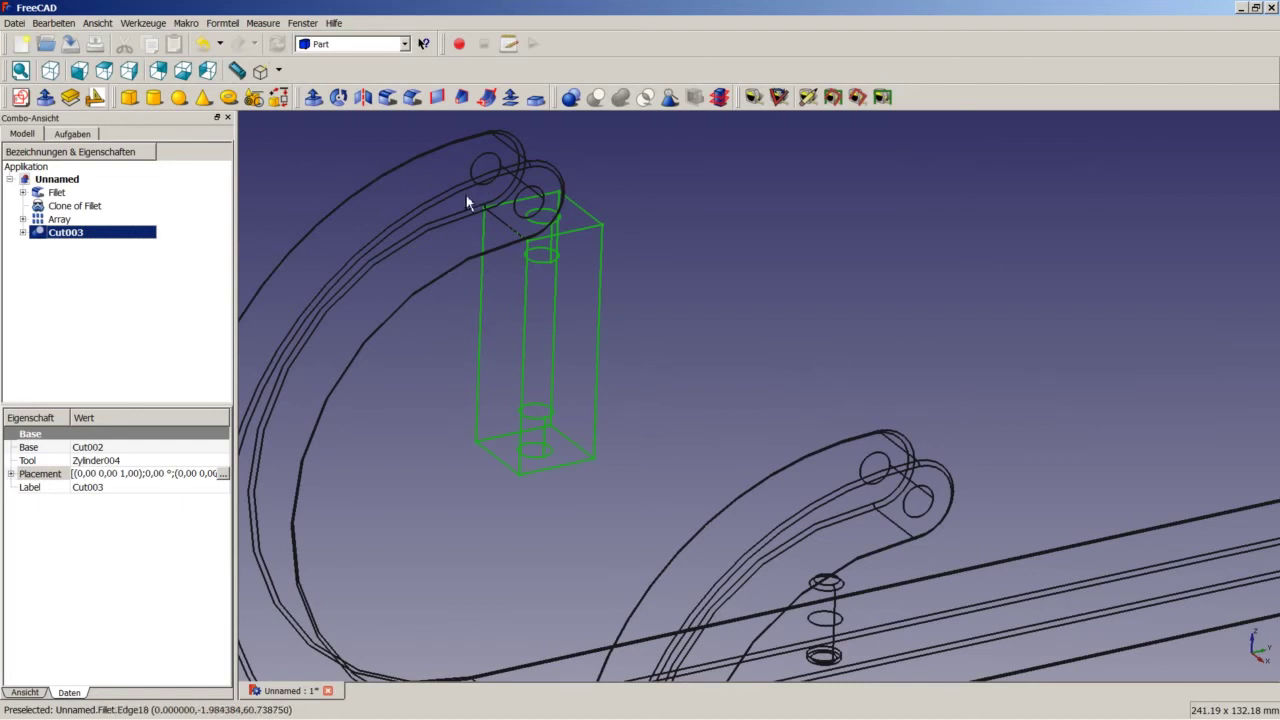
click(279, 70)
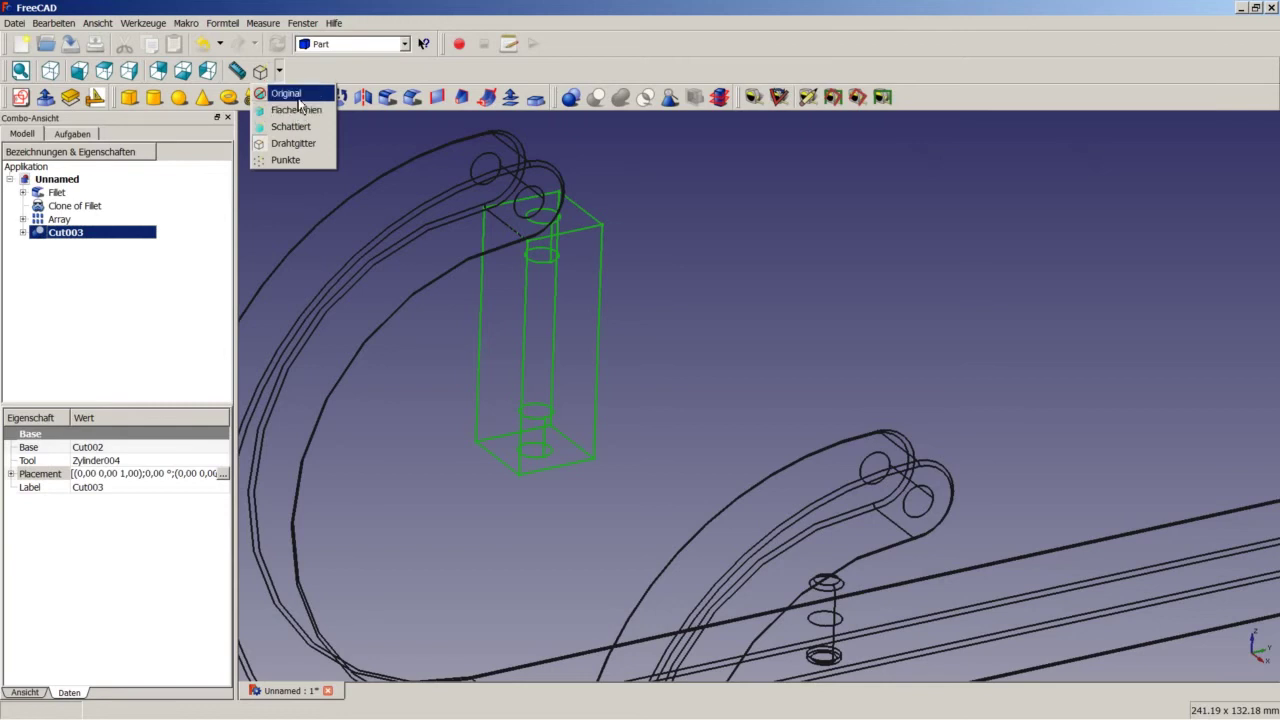
Step: Switch the display to Flat lines and begin a Part fillet on Cut003
click(298, 110)
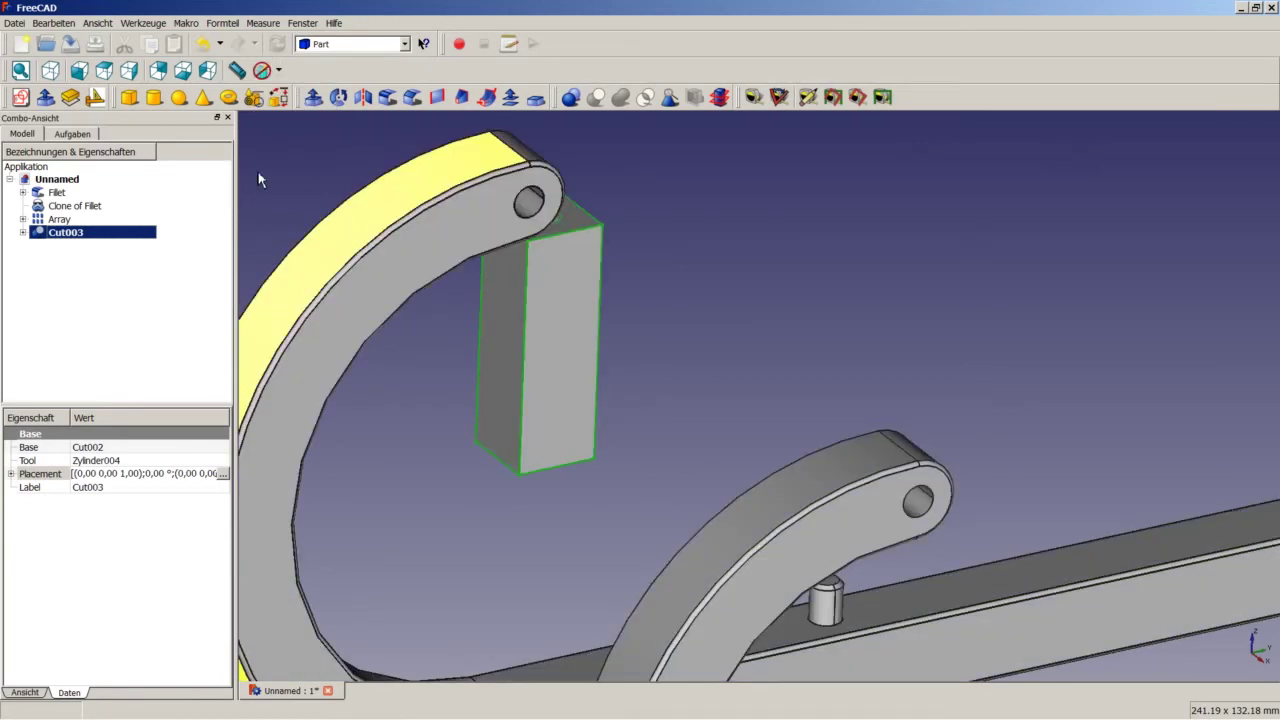
click(62, 234)
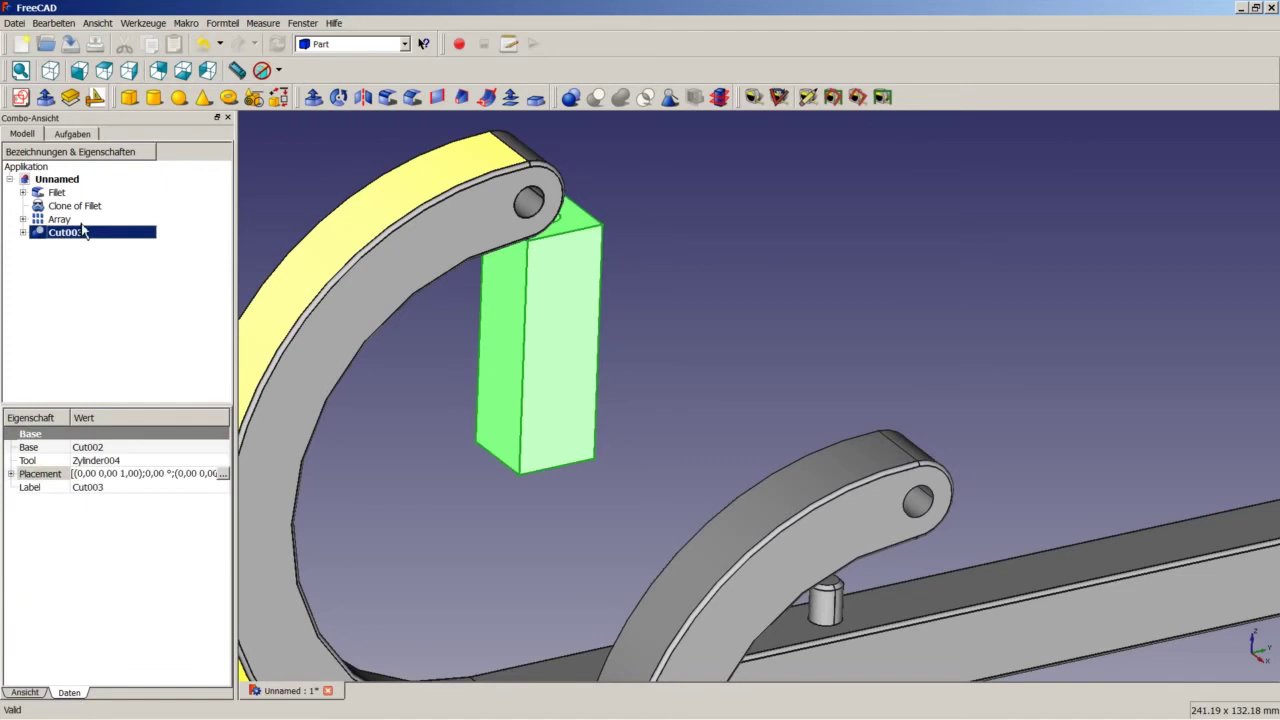
click(388, 98)
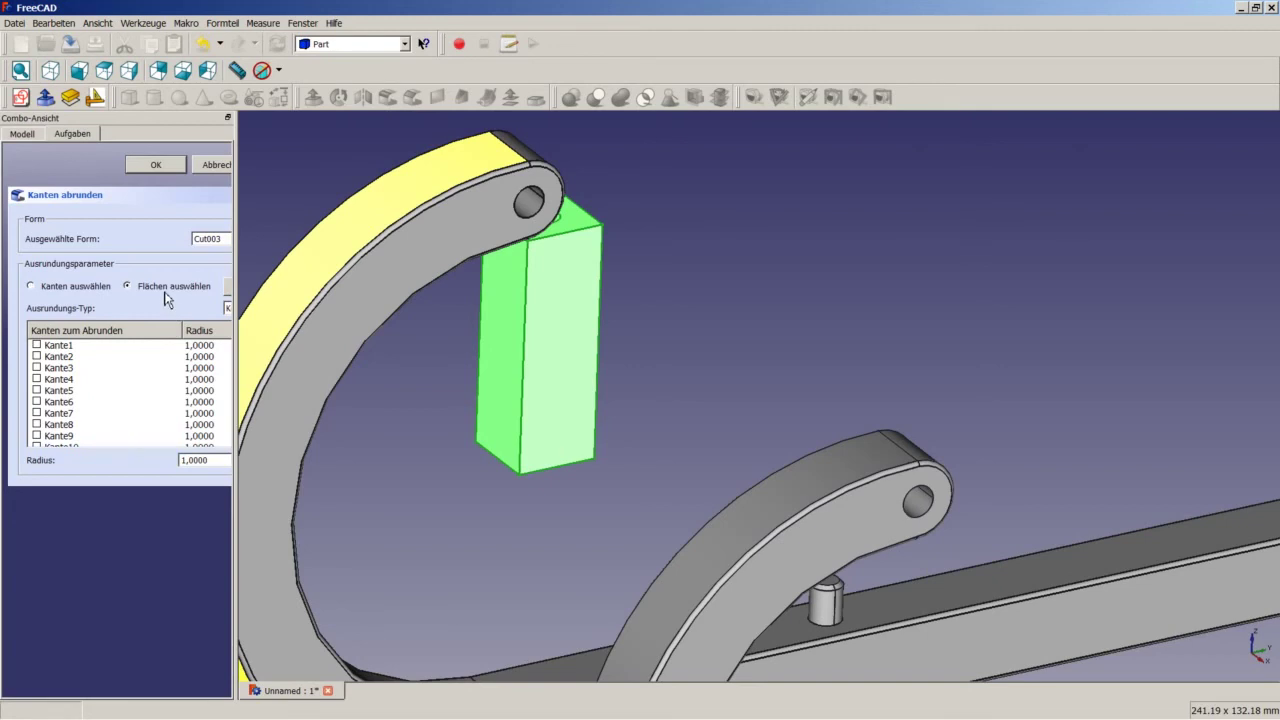
click(369, 460)
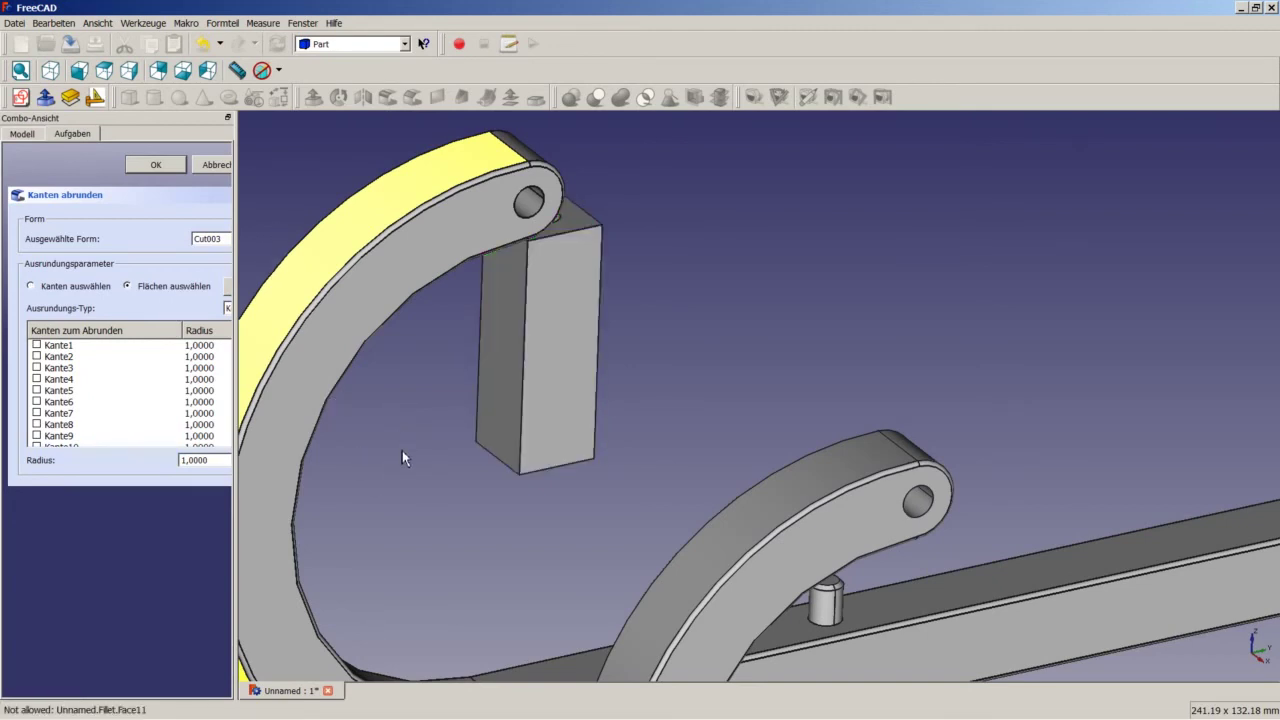
scroll(396, 452, down, 2)
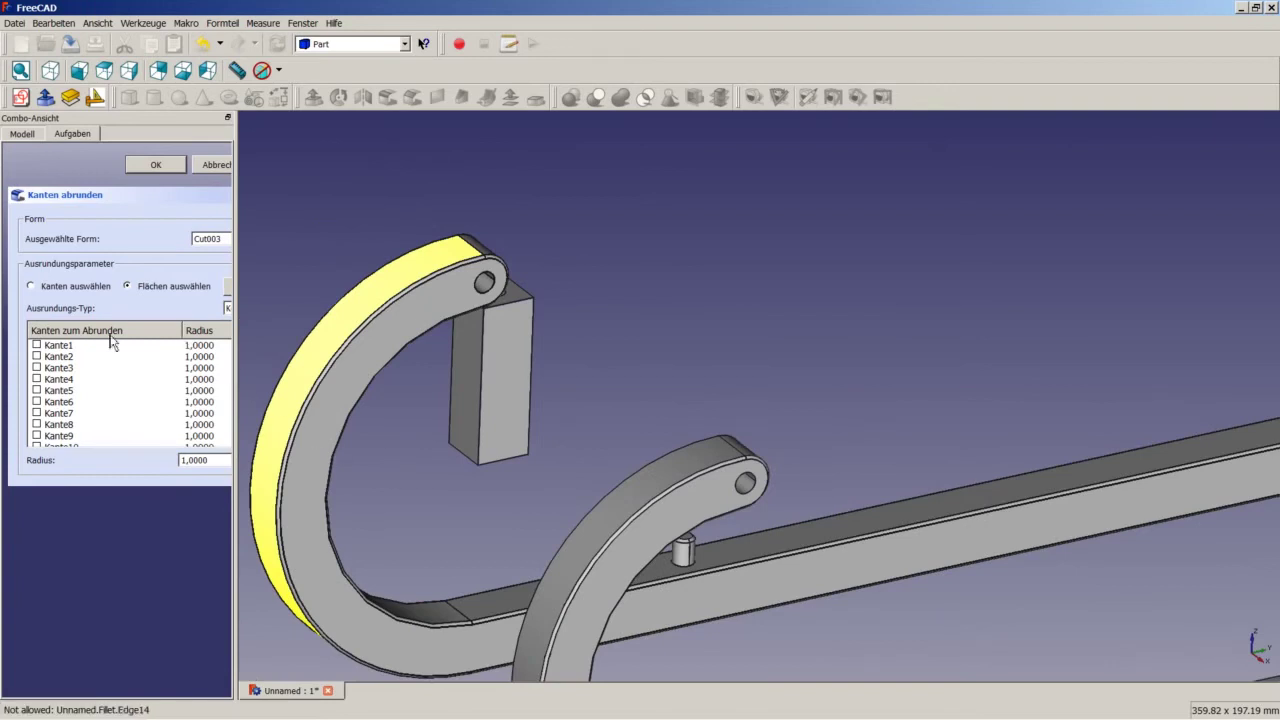
Step: Pick the block's faces to round its edges at 1 mm, creating Fillet001
click(484, 418)
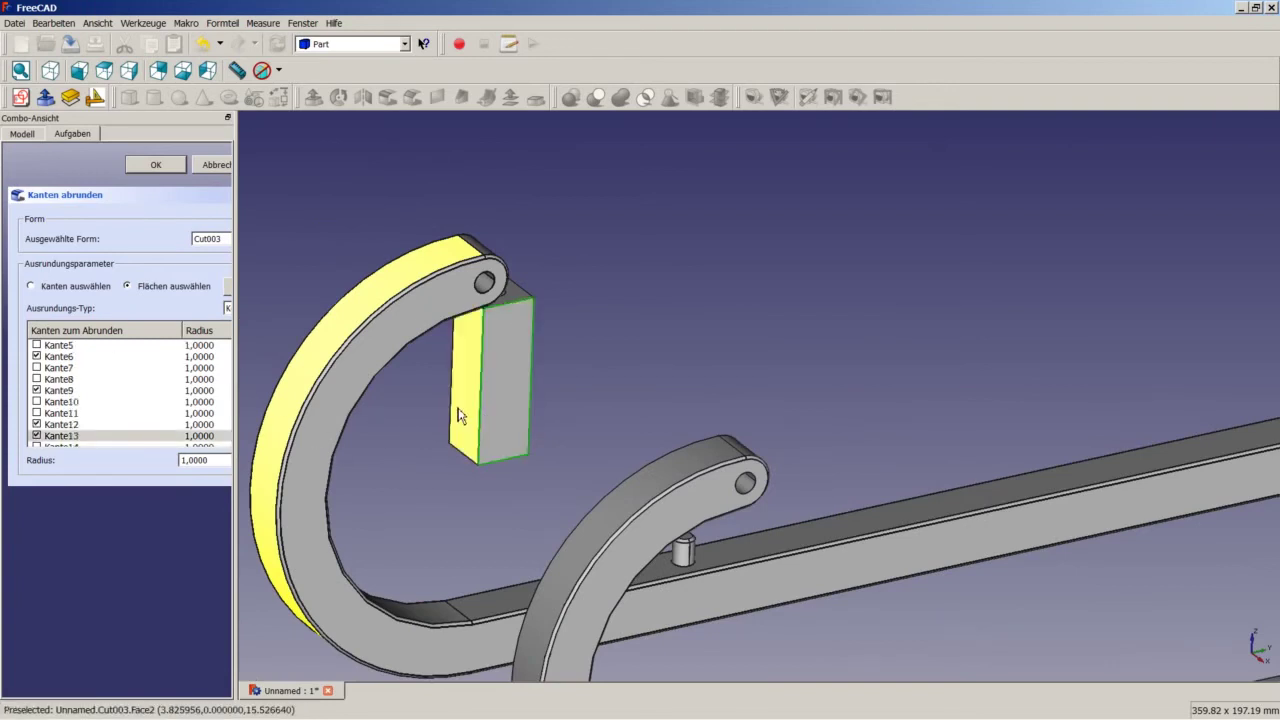
middle_drag(484, 418, 385, 416)
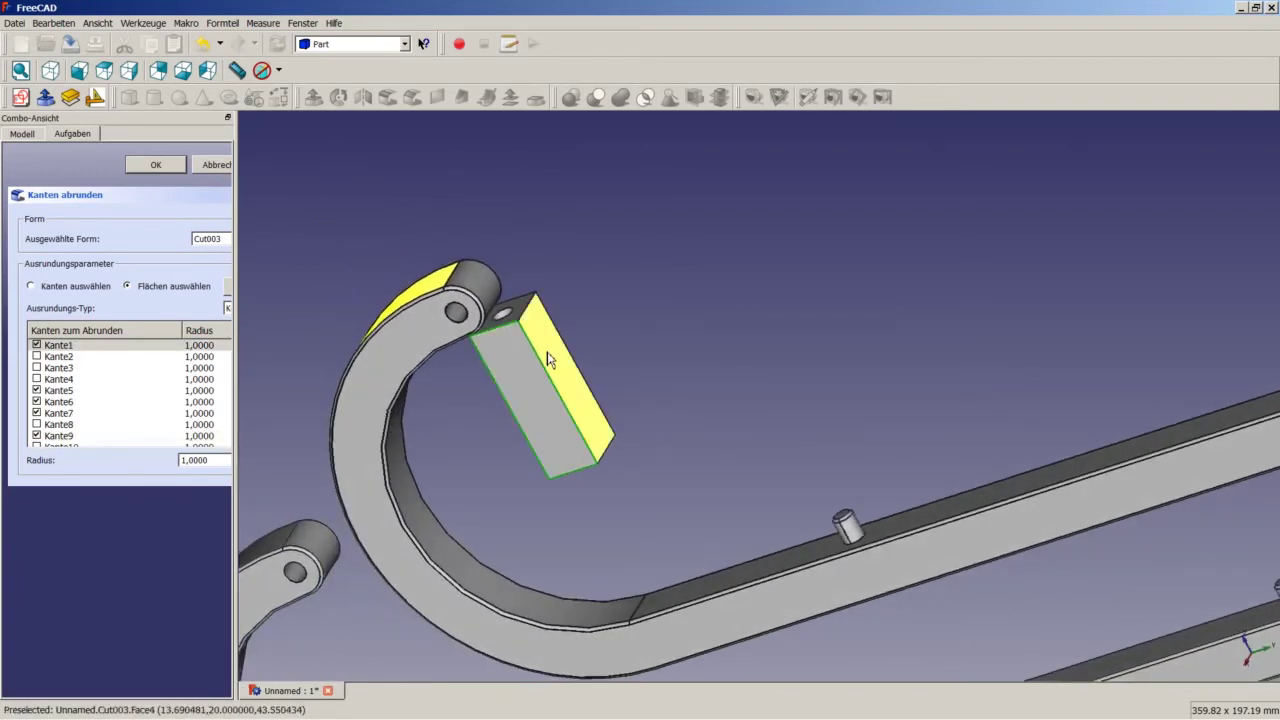
mouse_move(585, 338)
middle_down()
mouse_move(500, 434)
mouse_move(631, 400)
mouse_move(651, 323)
mouse_move(651, 414)
mouse_move(651, 323)
middle_up()
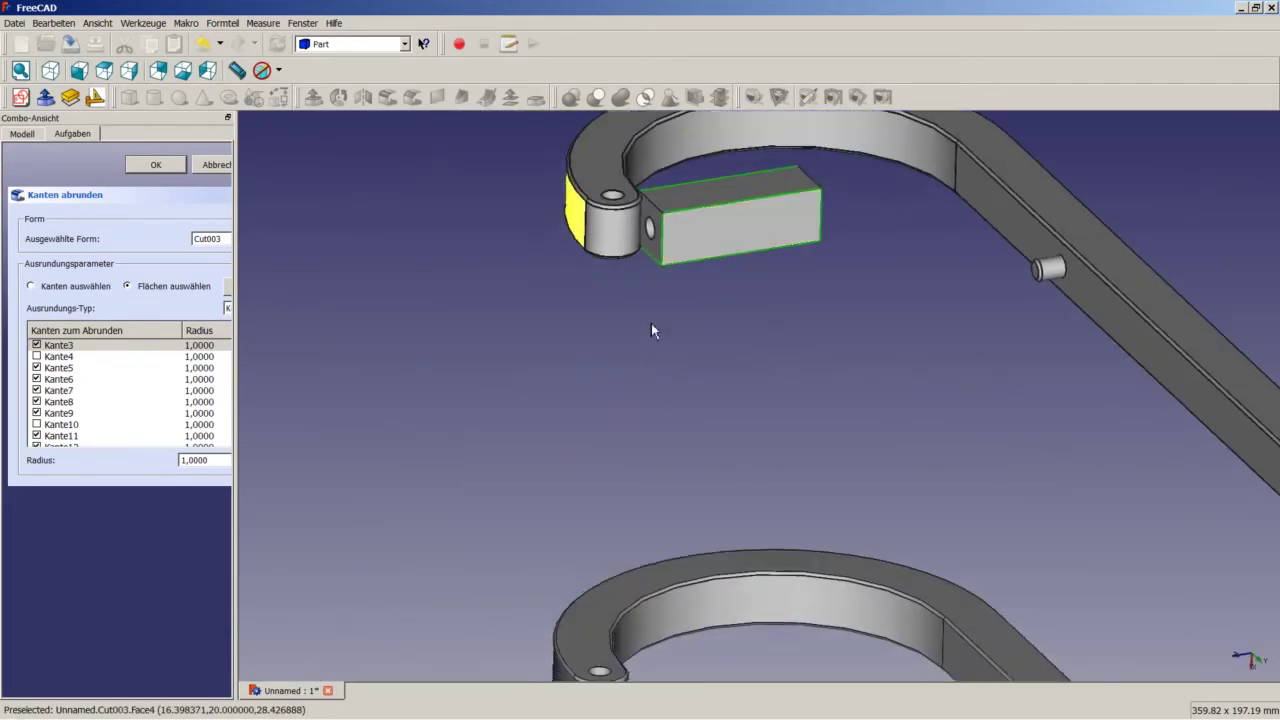
click(685, 200)
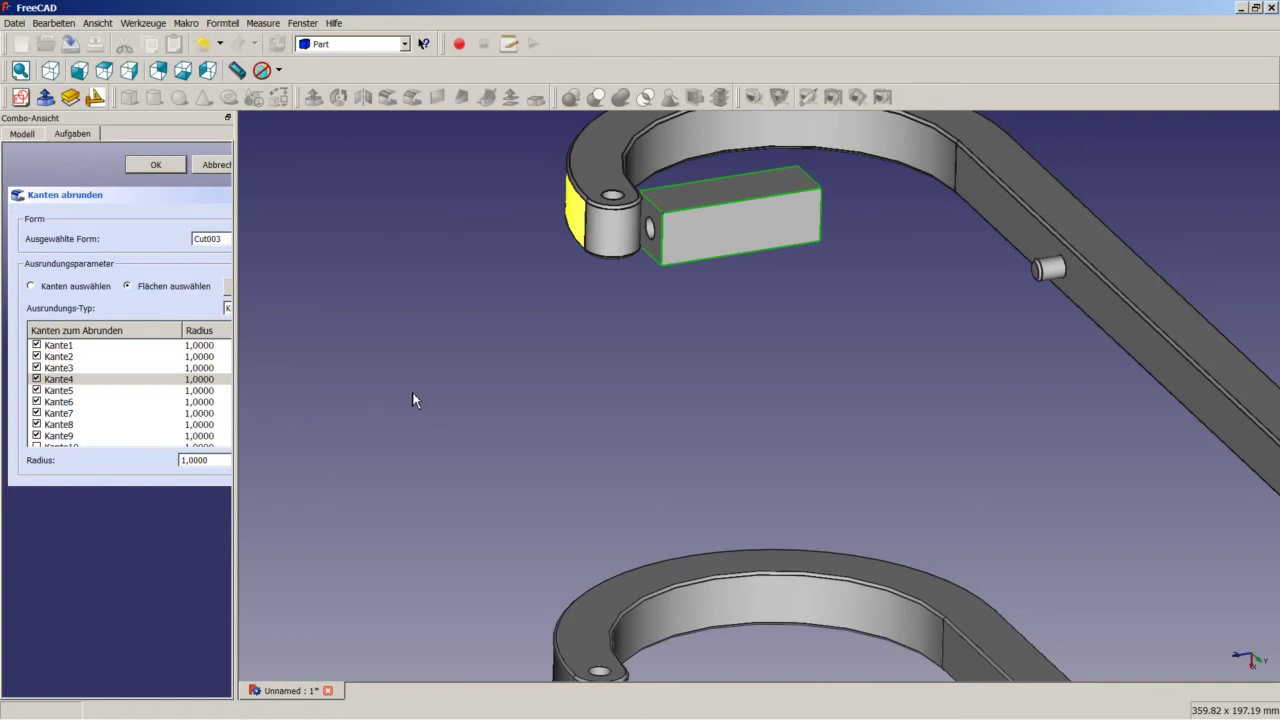
middle_drag(705, 355, 760, 305)
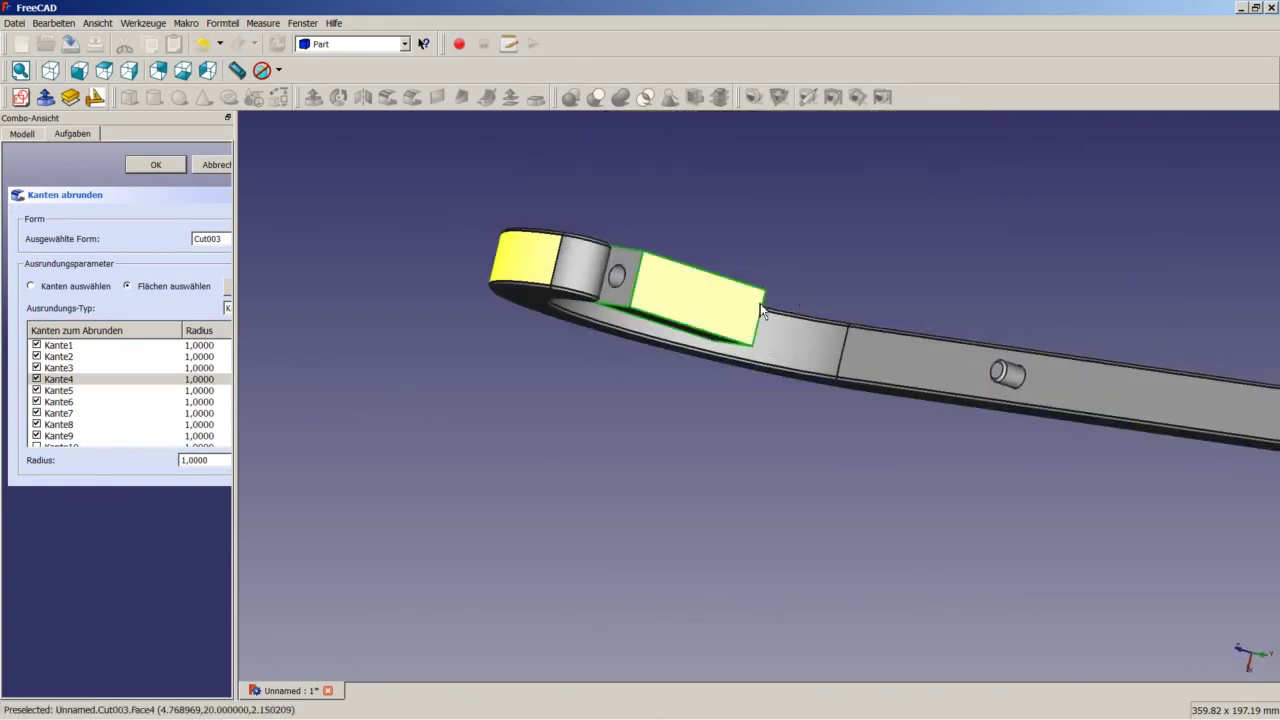
click(621, 288)
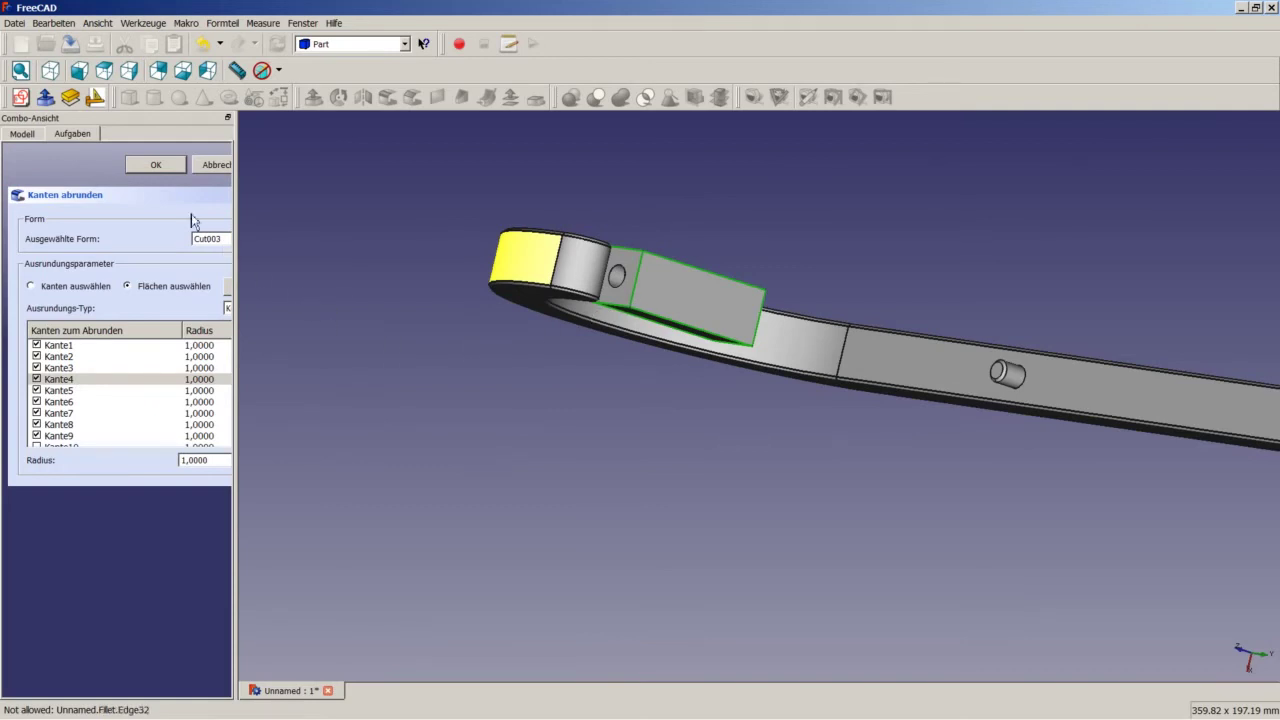
click(156, 165)
mouse_move(559, 323)
middle_down()
mouse_move(677, 294)
mouse_move(747, 243)
mouse_move(757, 471)
mouse_move(588, 387)
middle_up()
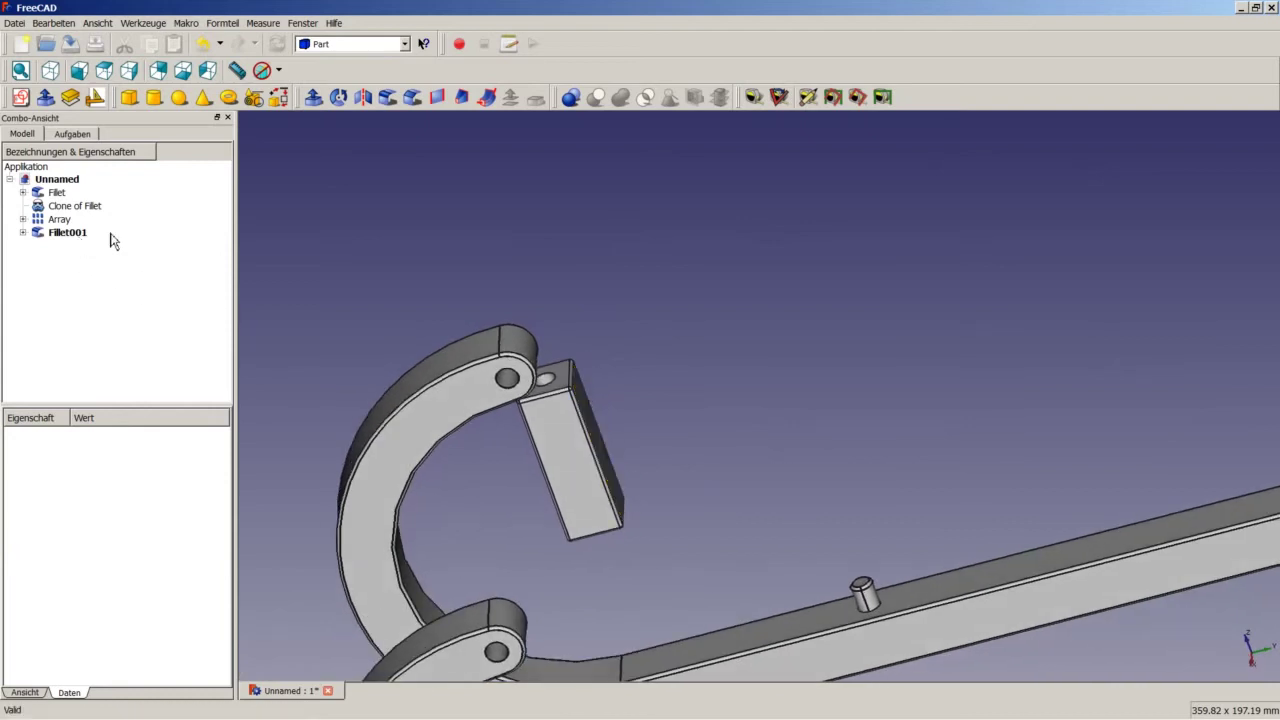
Step: Show the model as wireframe and select Fillet001 in the Draft workbench
click(278, 70)
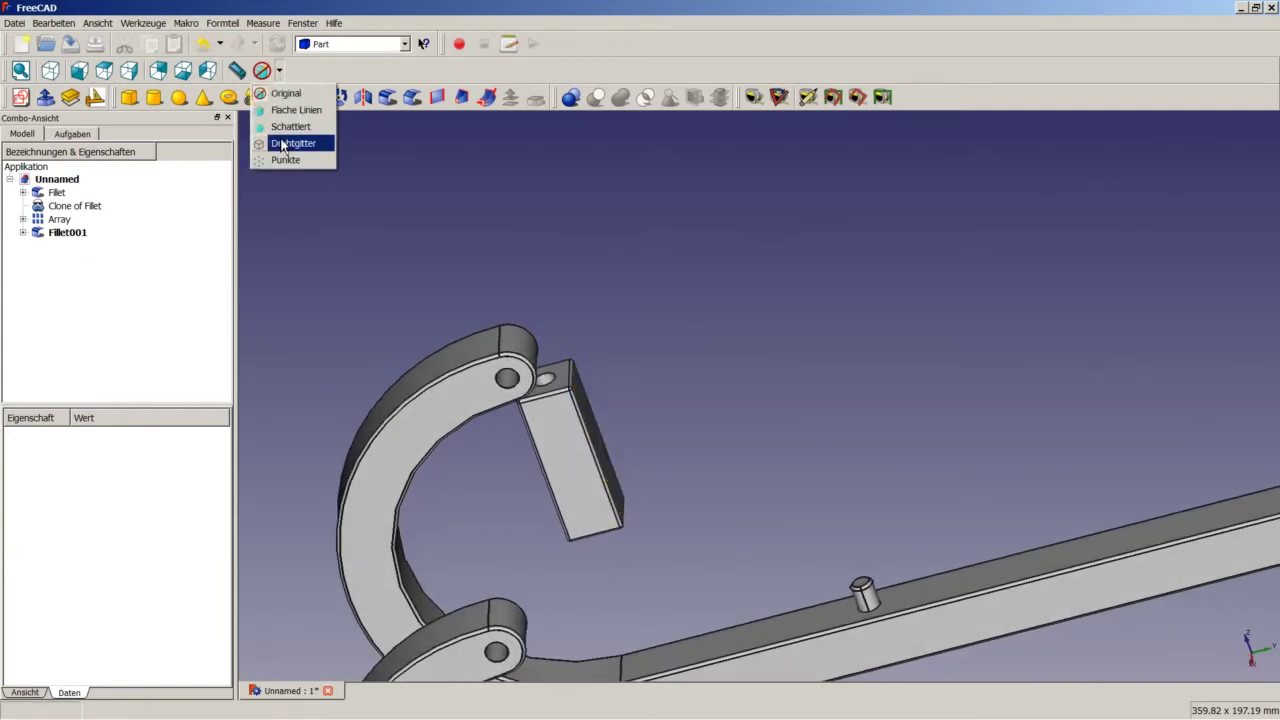
click(288, 146)
click(404, 44)
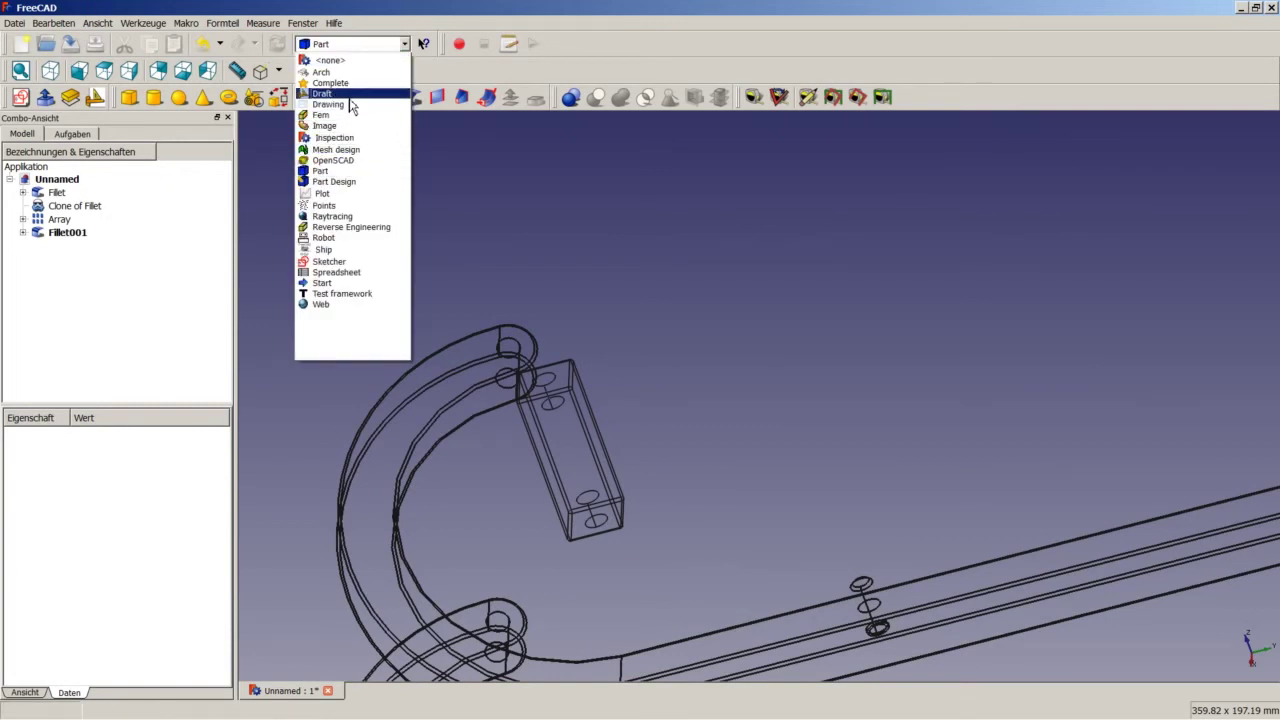
click(357, 94)
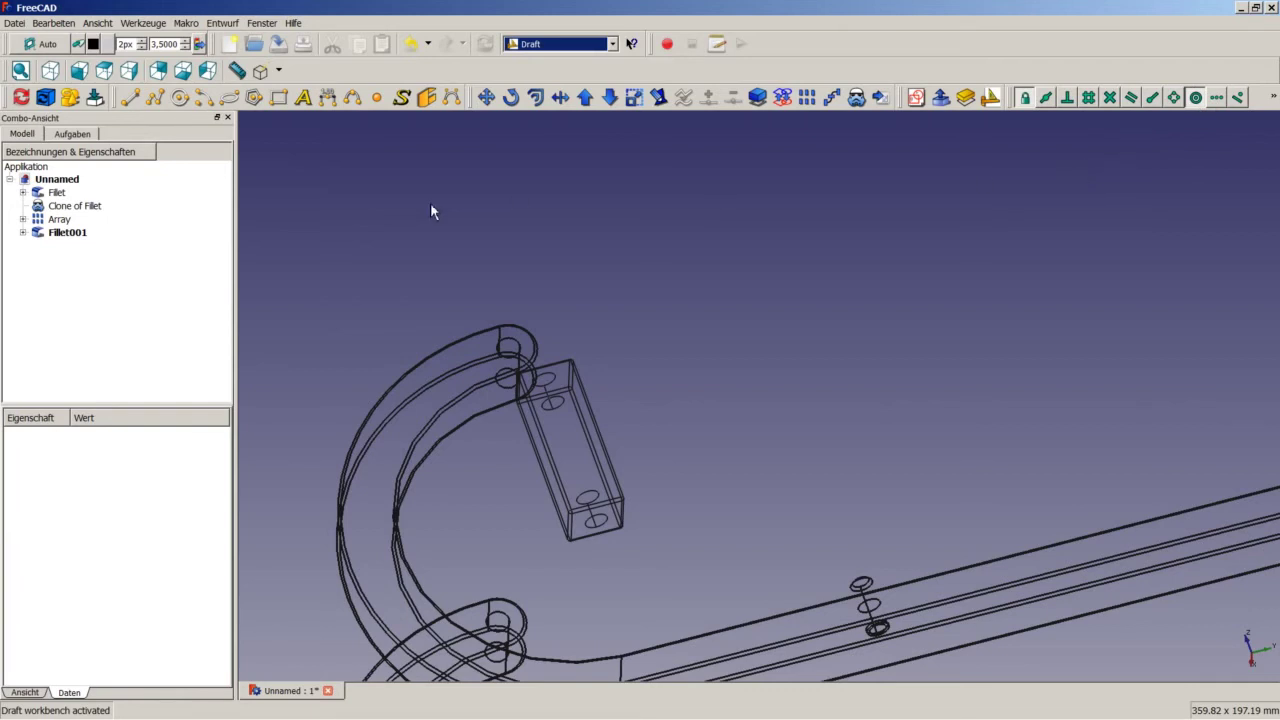
click(64, 233)
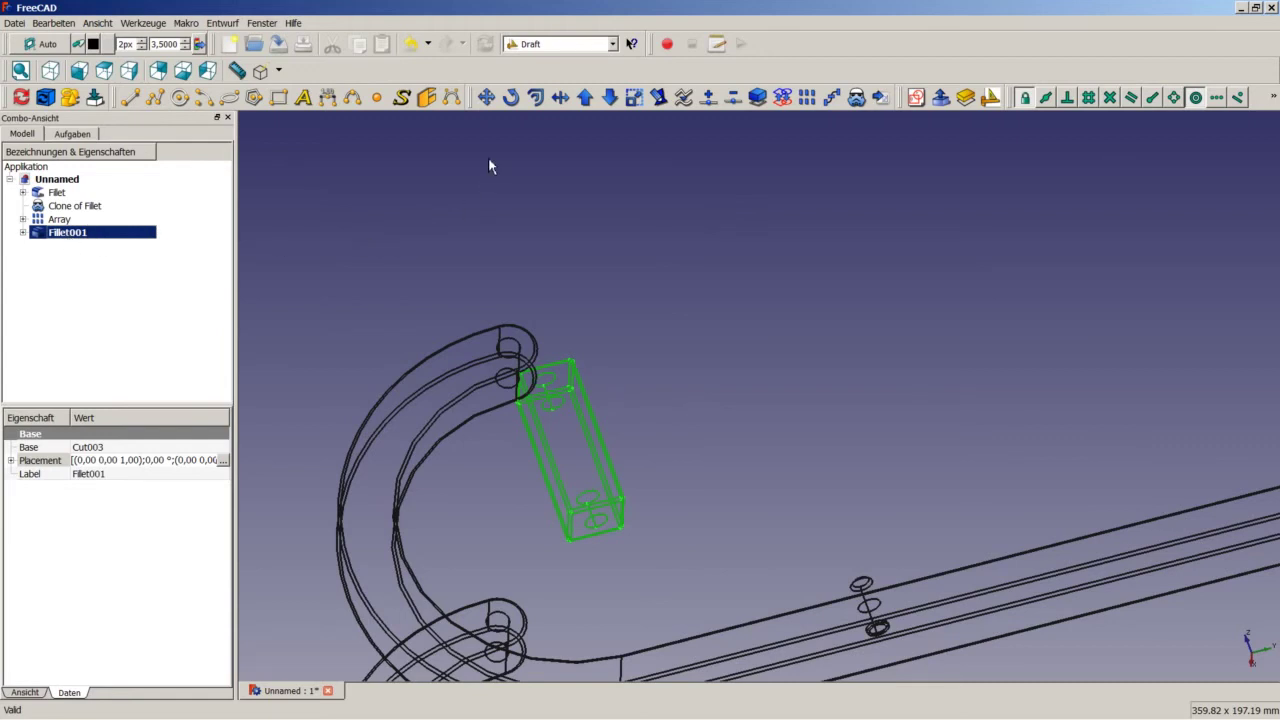
Step: Move Fillet001 from its lower hole onto the runner's pin hole
click(486, 97)
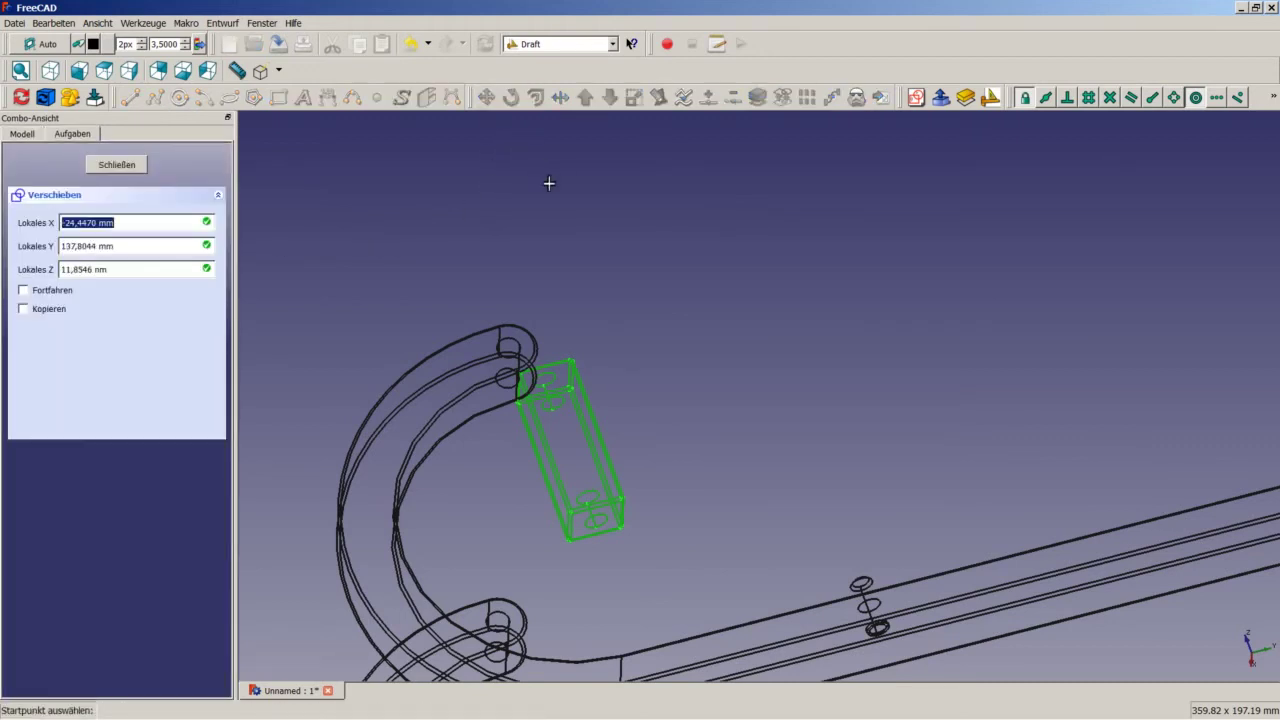
scroll(612, 537, up, 2)
scroll(612, 537, up, 2)
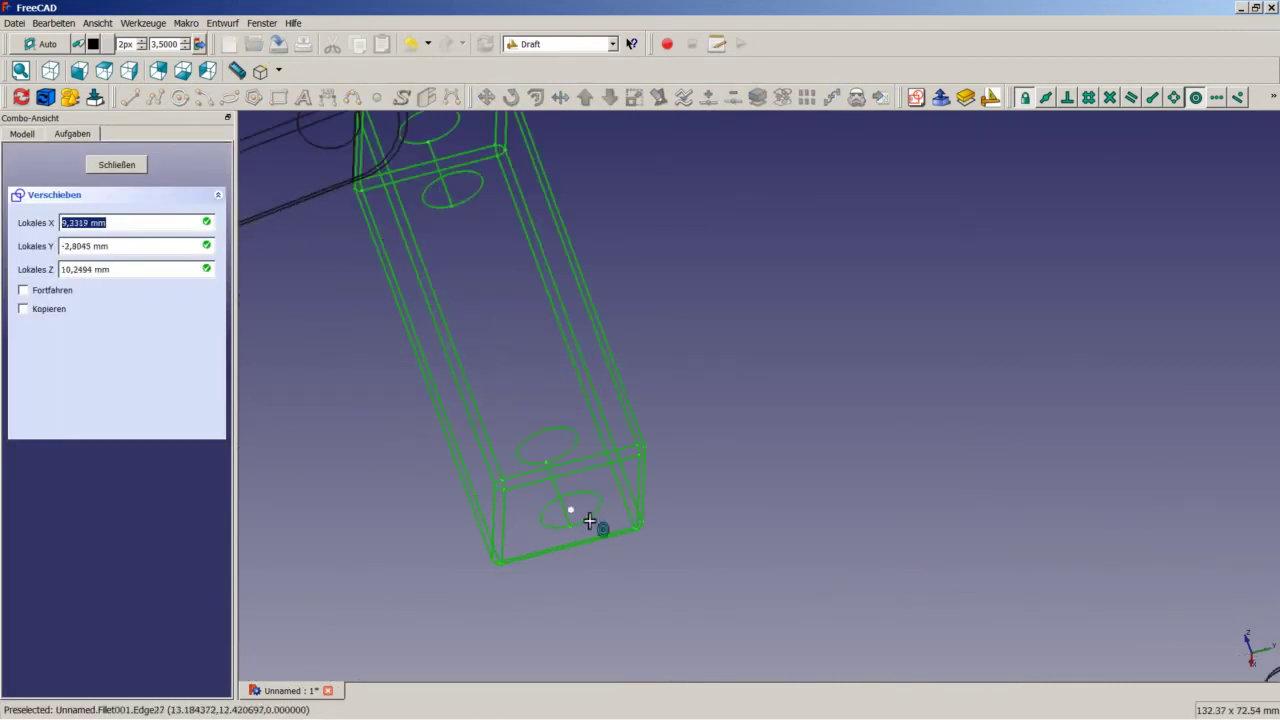
click(590, 521)
scroll(575, 515, down, 3)
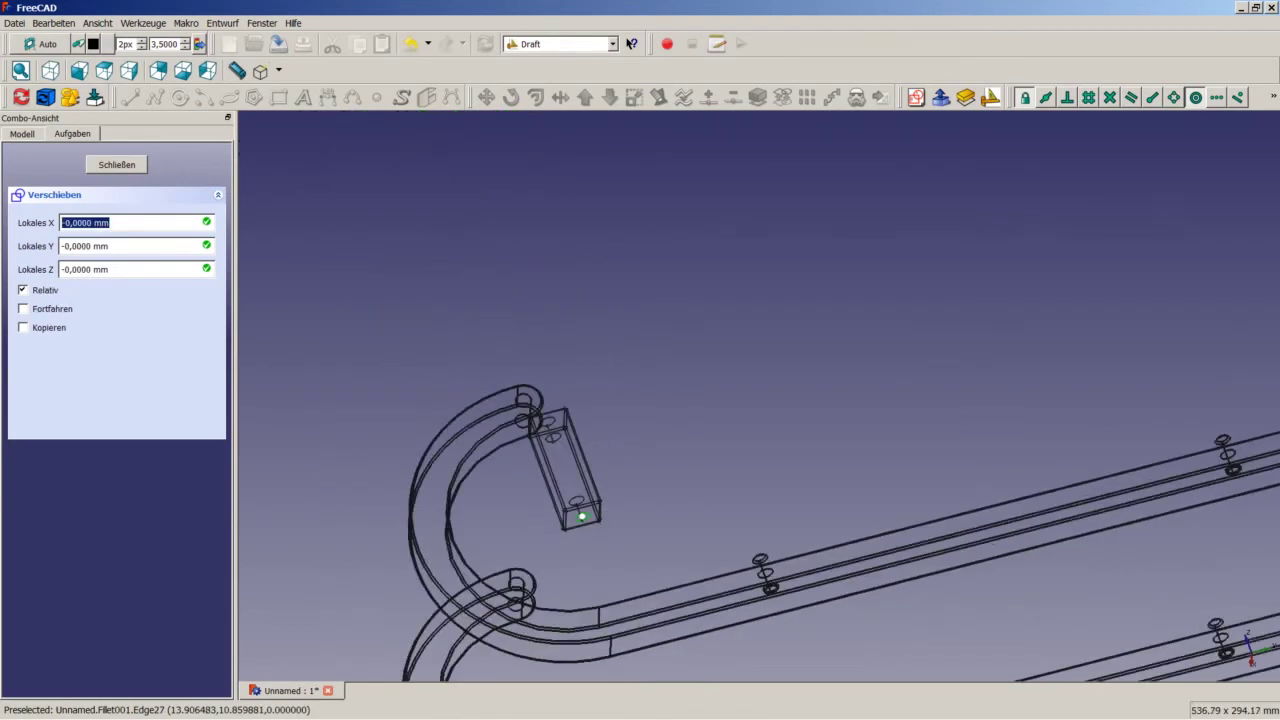
scroll(708, 558, up, 4)
scroll(708, 558, up, 3)
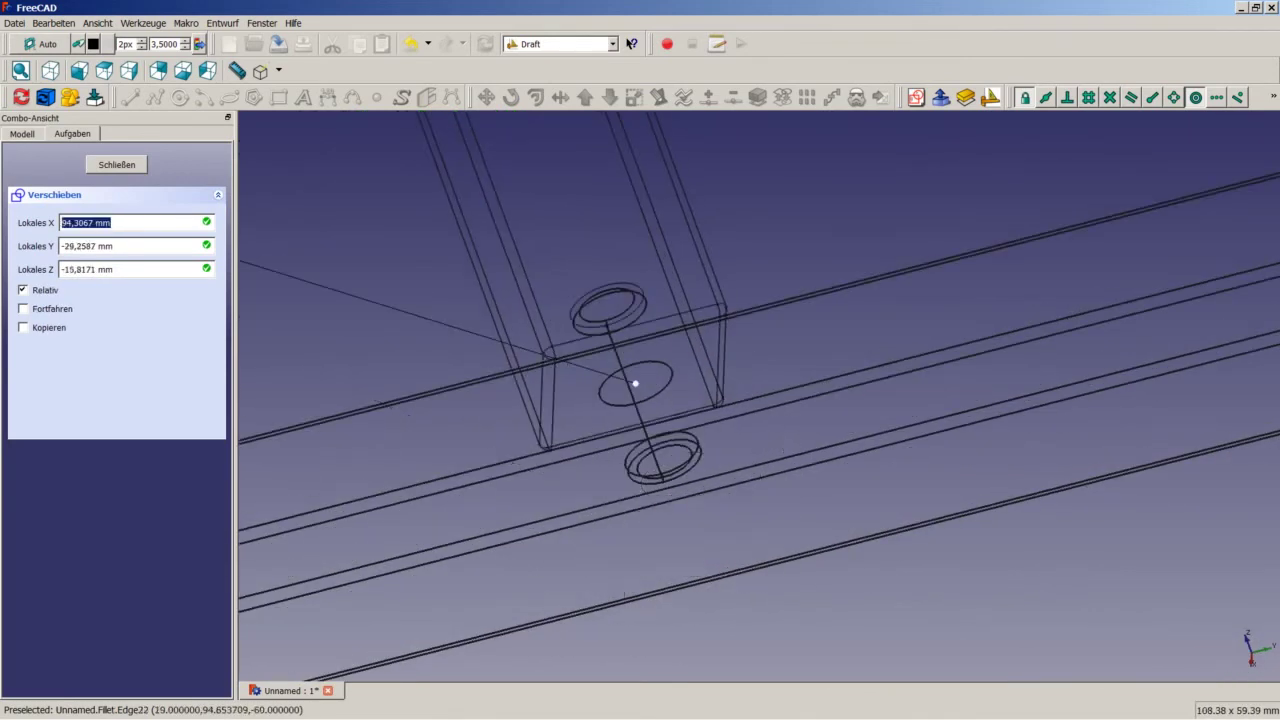
click(635, 383)
scroll(564, 395, down, 3)
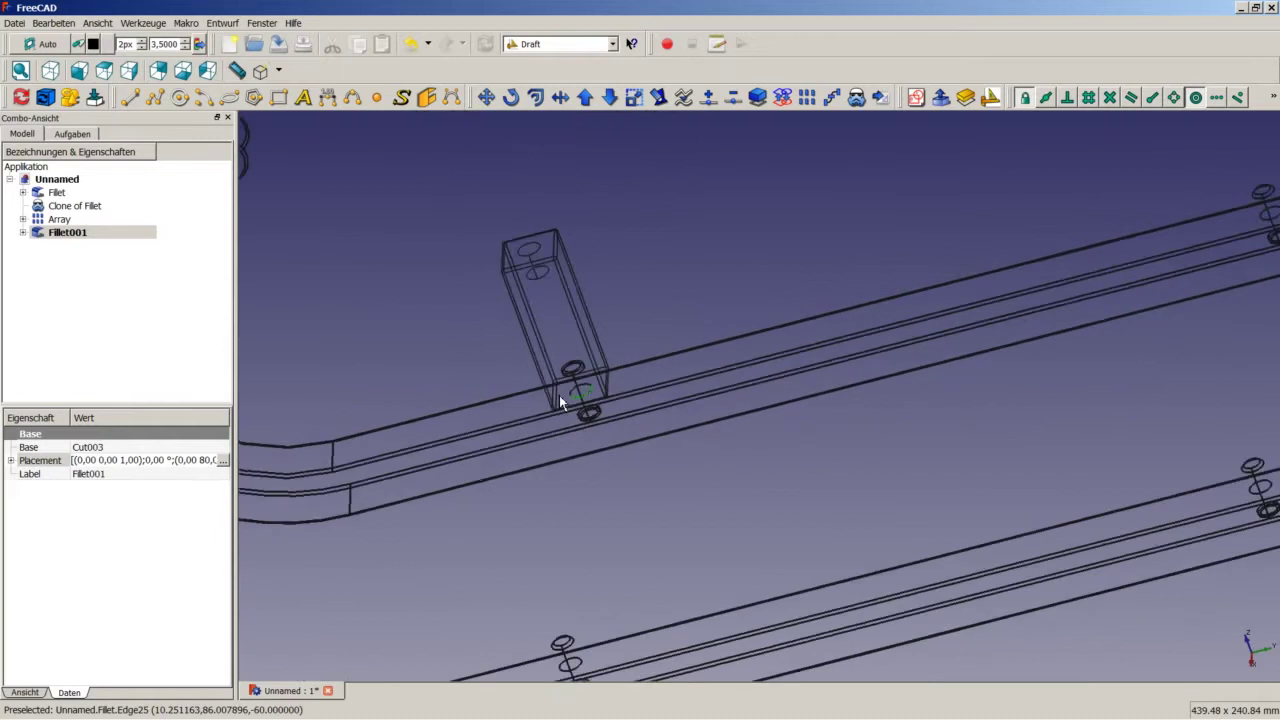
scroll(559, 395, down, 3)
middle_drag(559, 395, 643, 414)
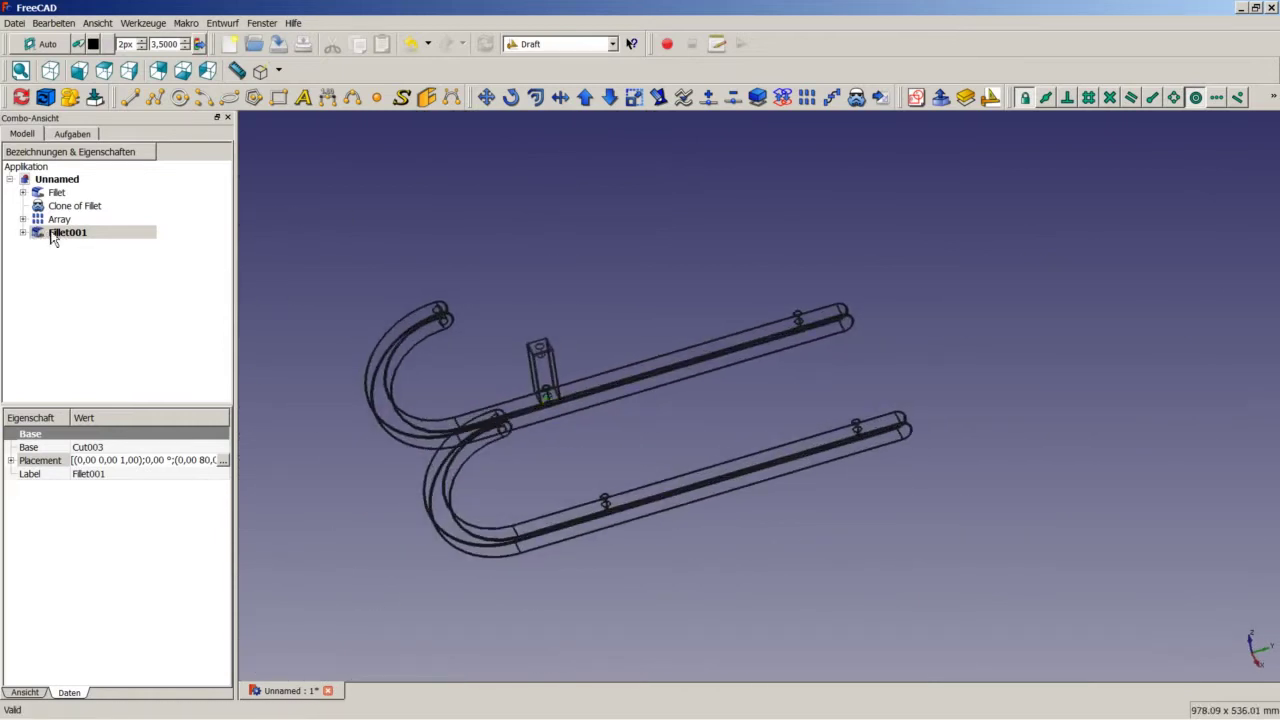
Step: Array the rounded block with Interval X of 180 and Interval Y of 250
click(806, 97)
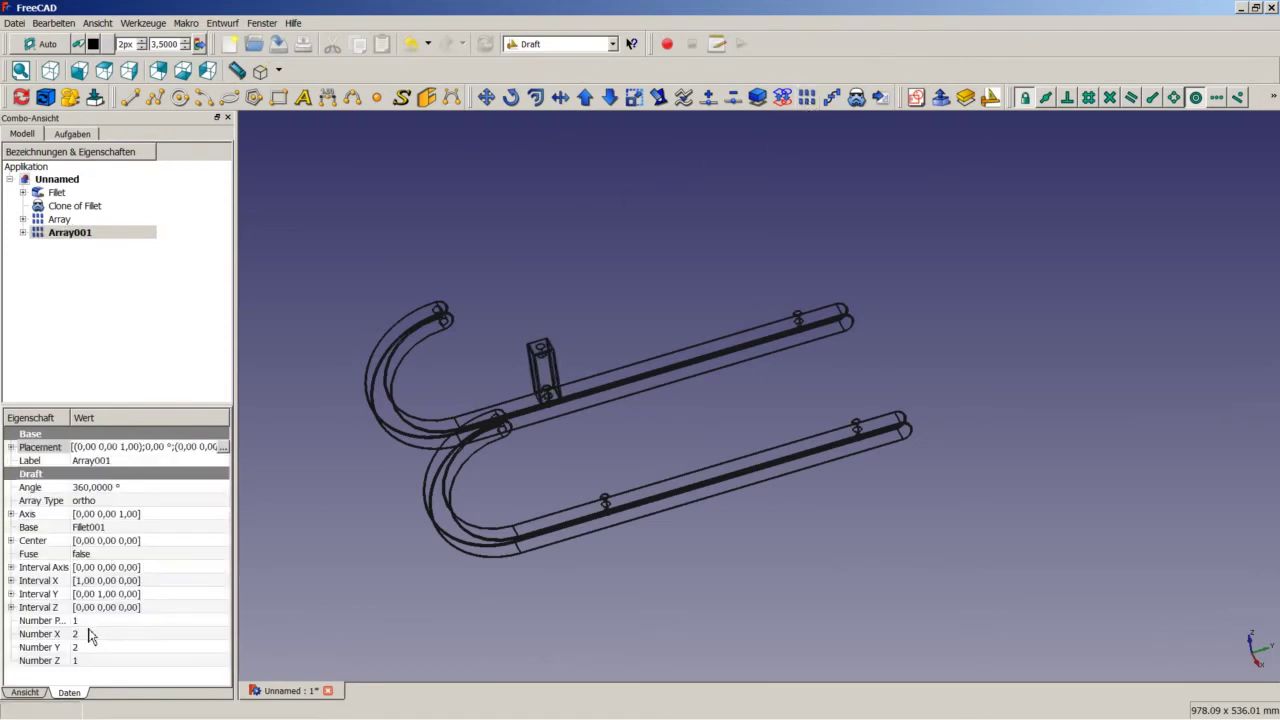
click(11, 580)
click(120, 595)
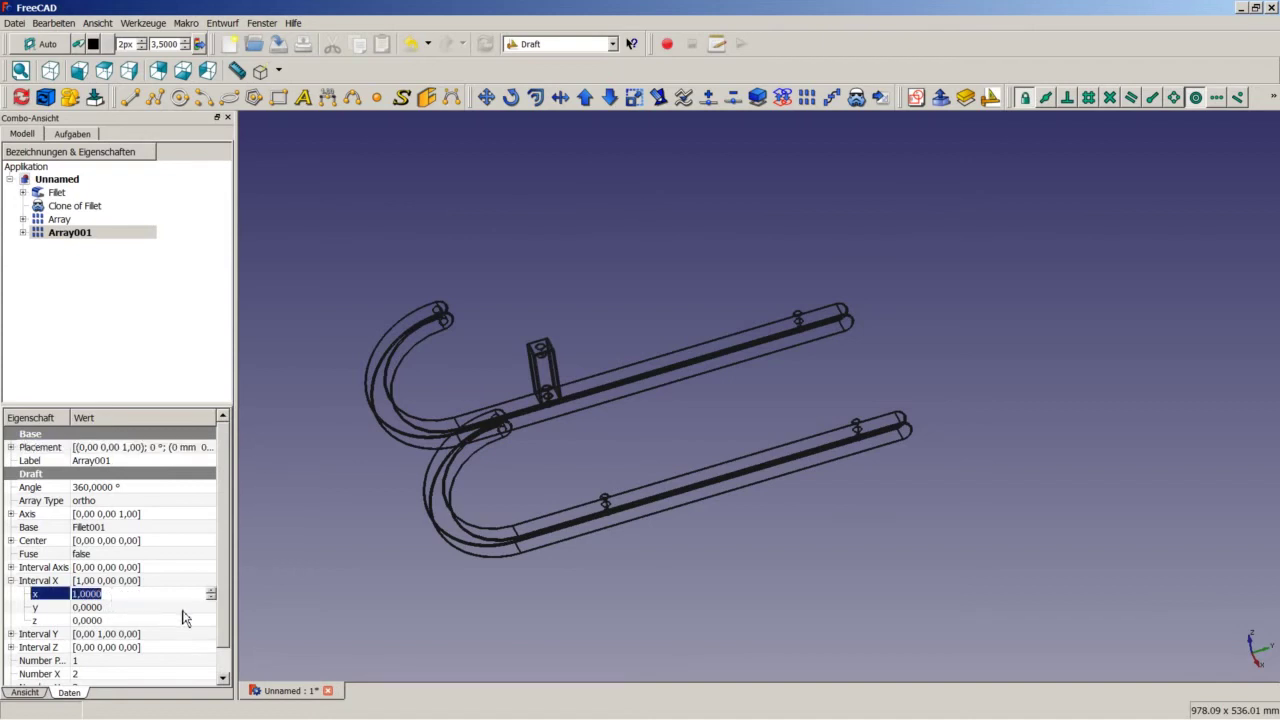
text(180)
click(121, 608)
click(11, 580)
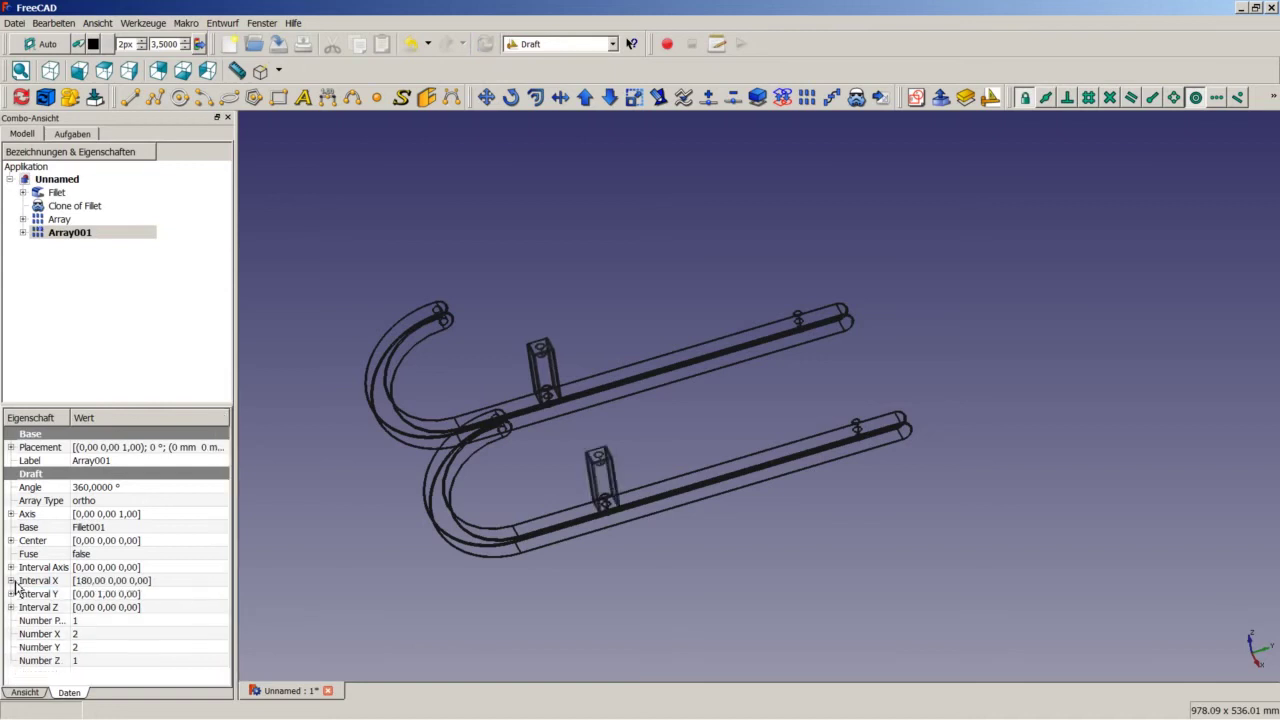
click(11, 594)
click(113, 621)
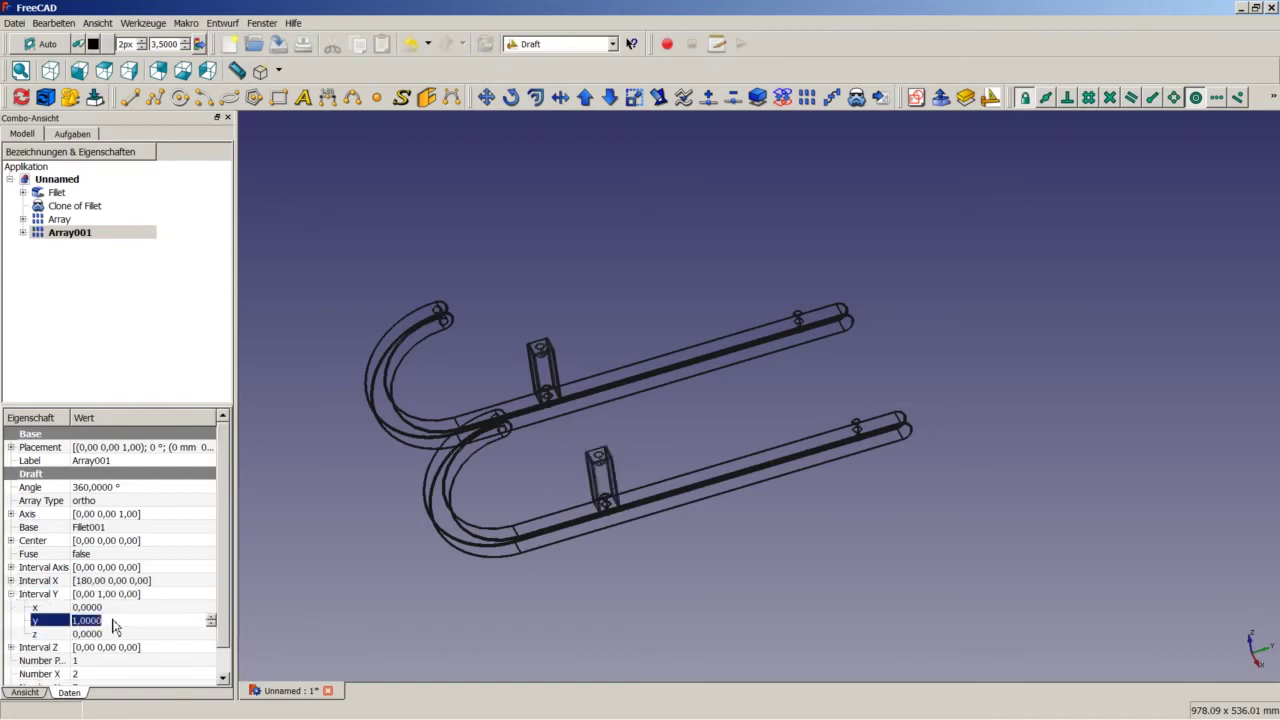
text(250)
click(86, 605)
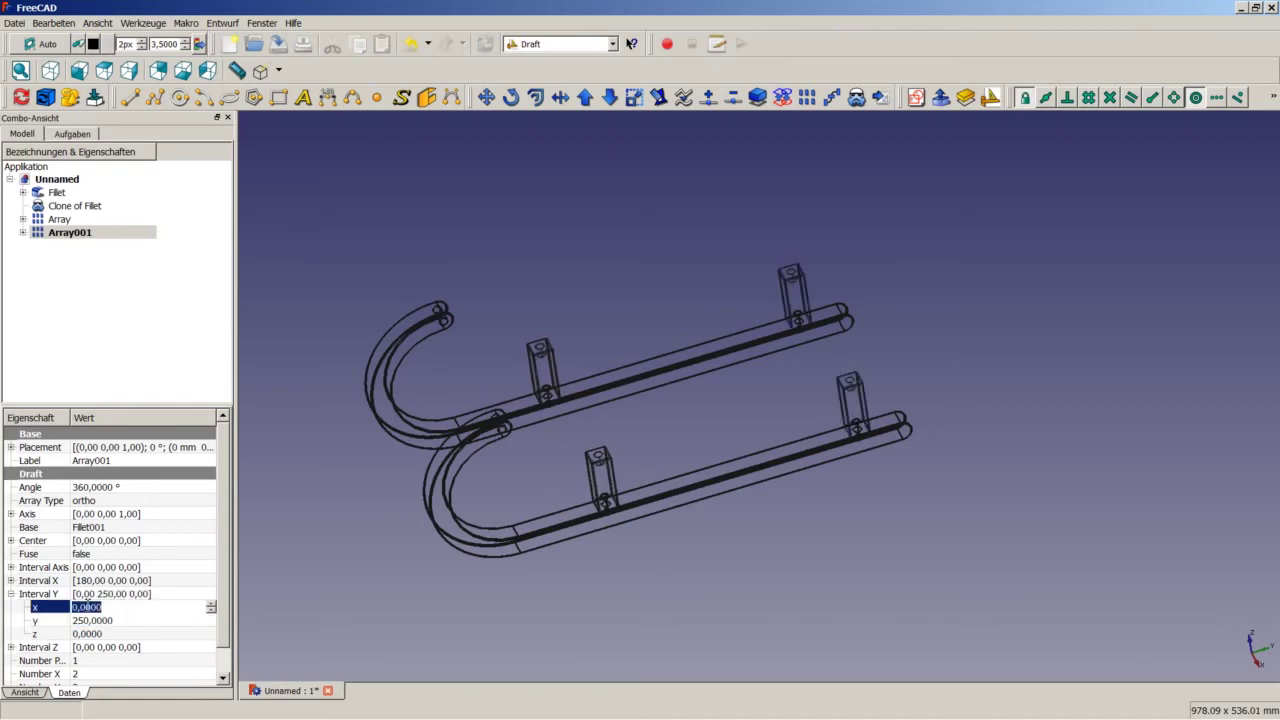
click(12, 595)
click(345, 553)
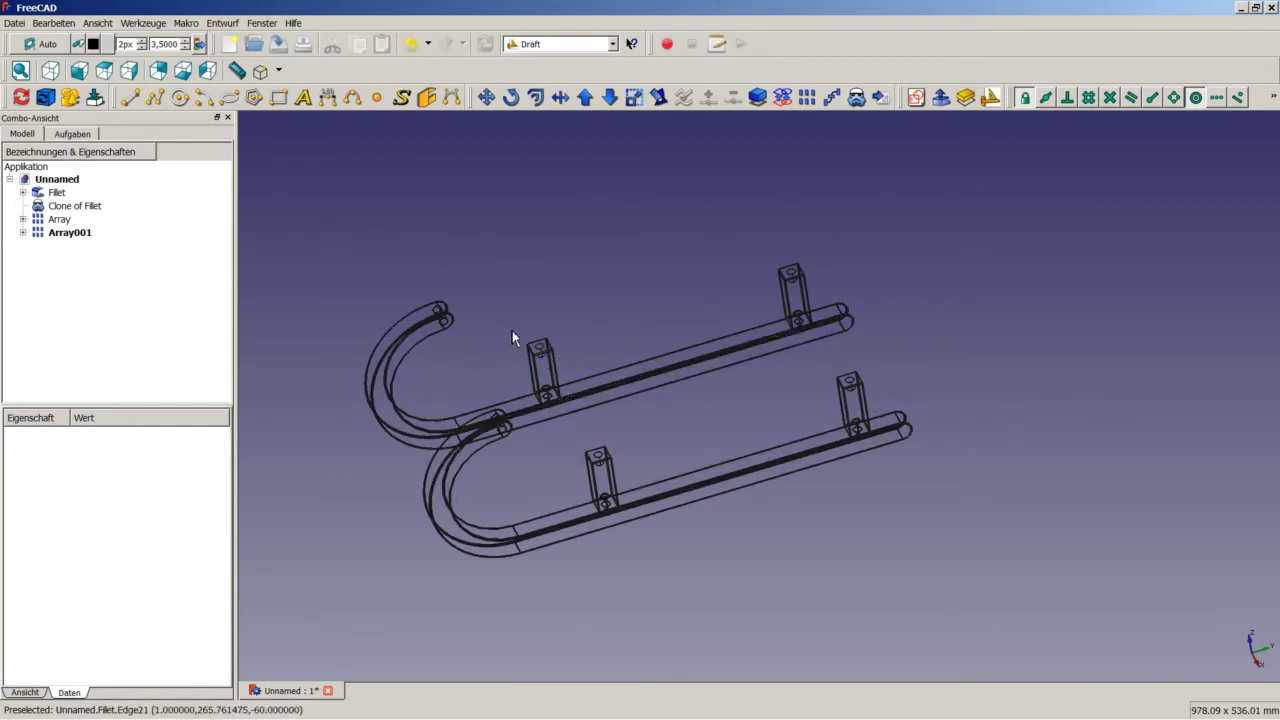
Step: Select the Chamfer pin inside Array and inspect its base cylinder
click(22, 219)
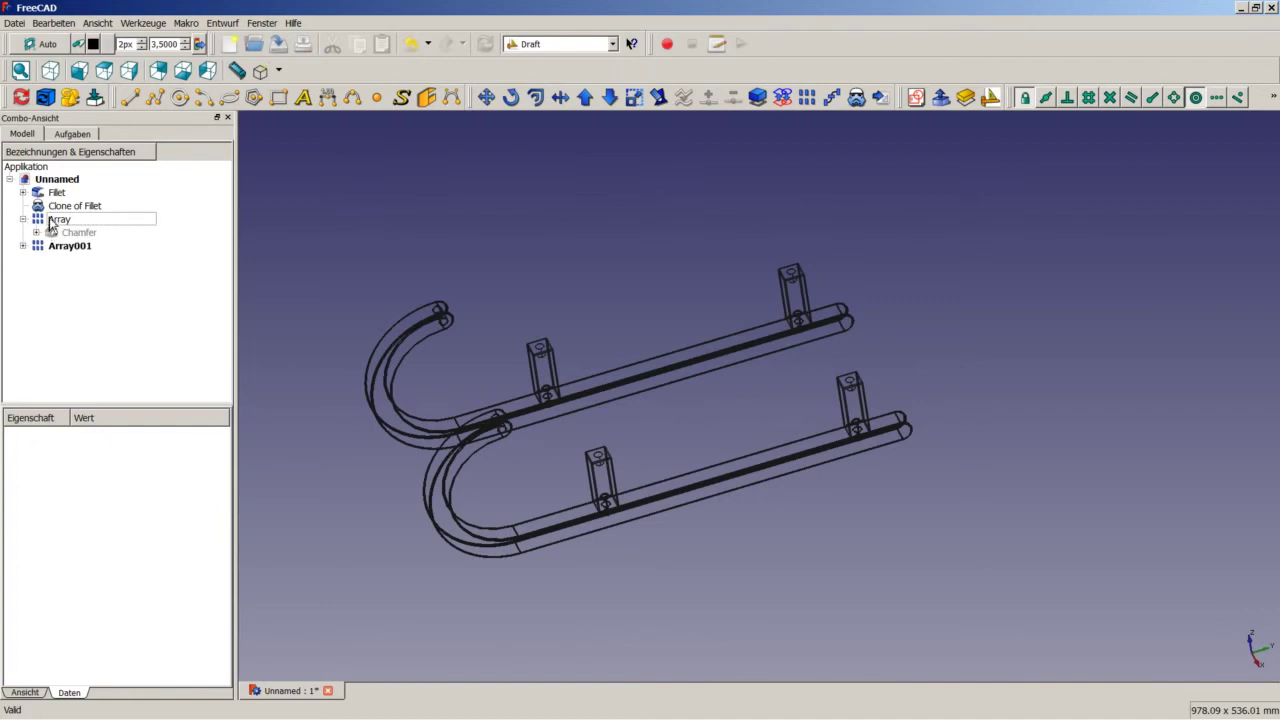
click(80, 236)
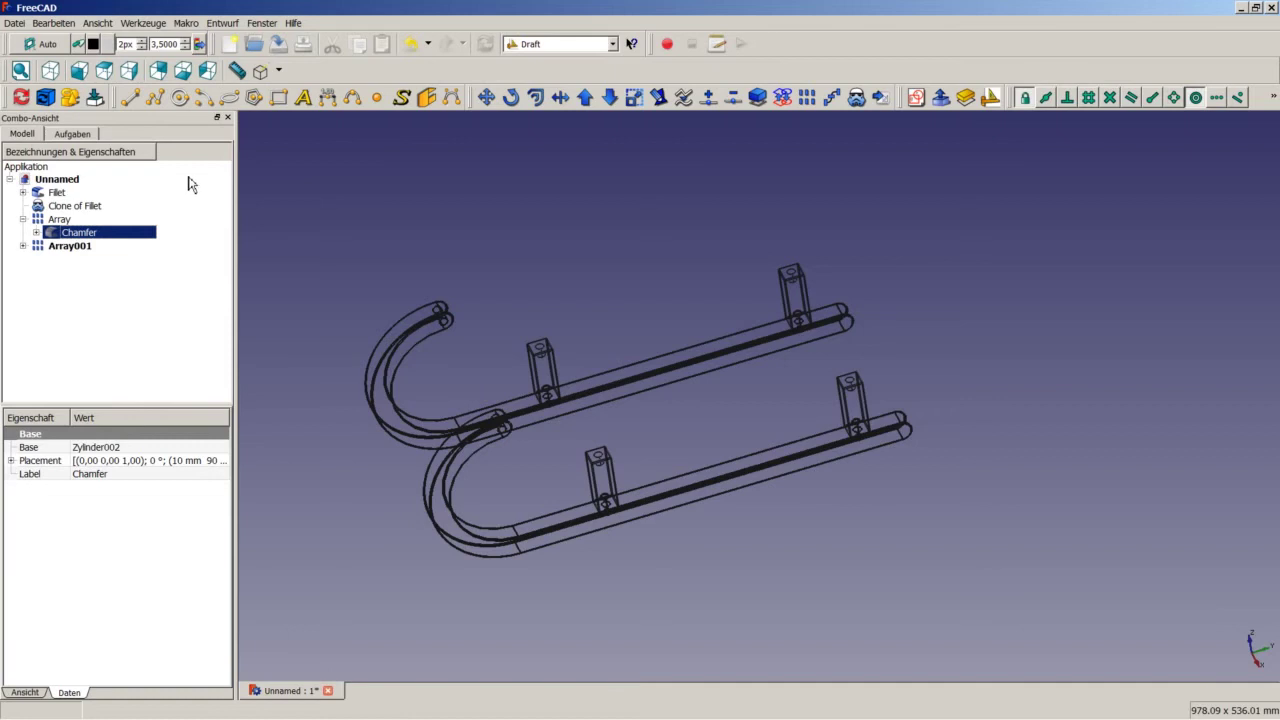
click(36, 232)
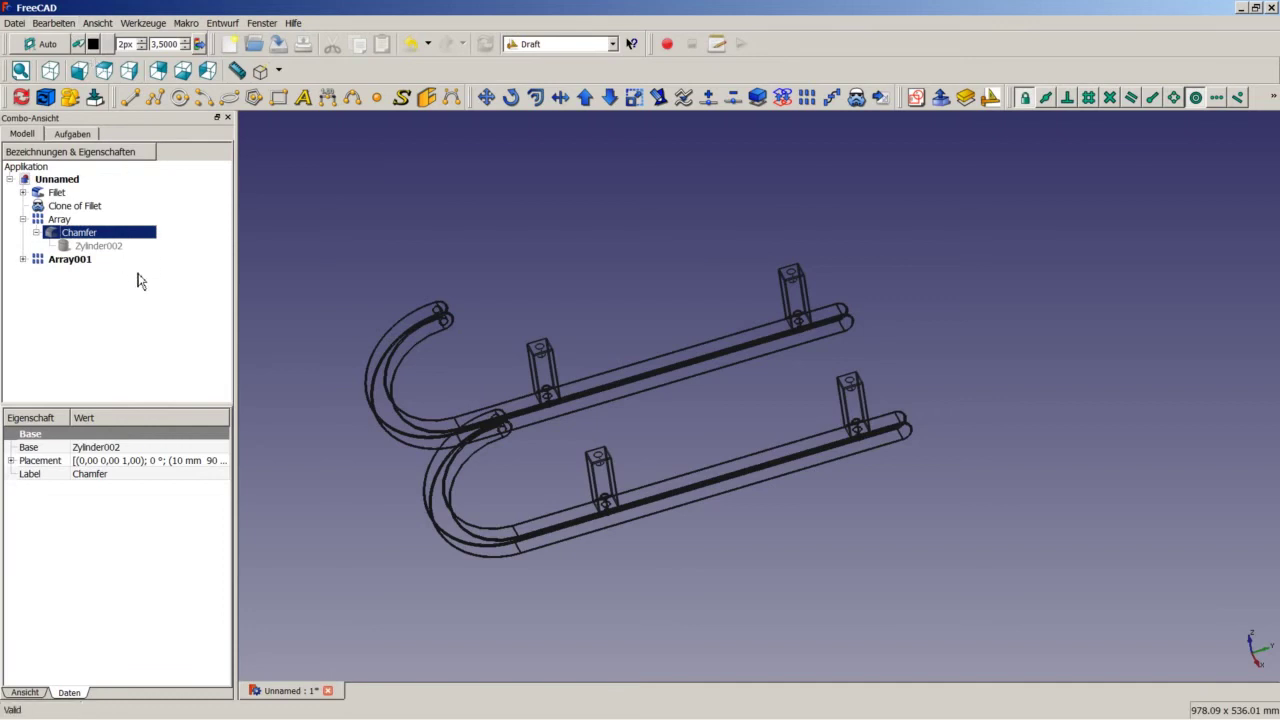
click(37, 232)
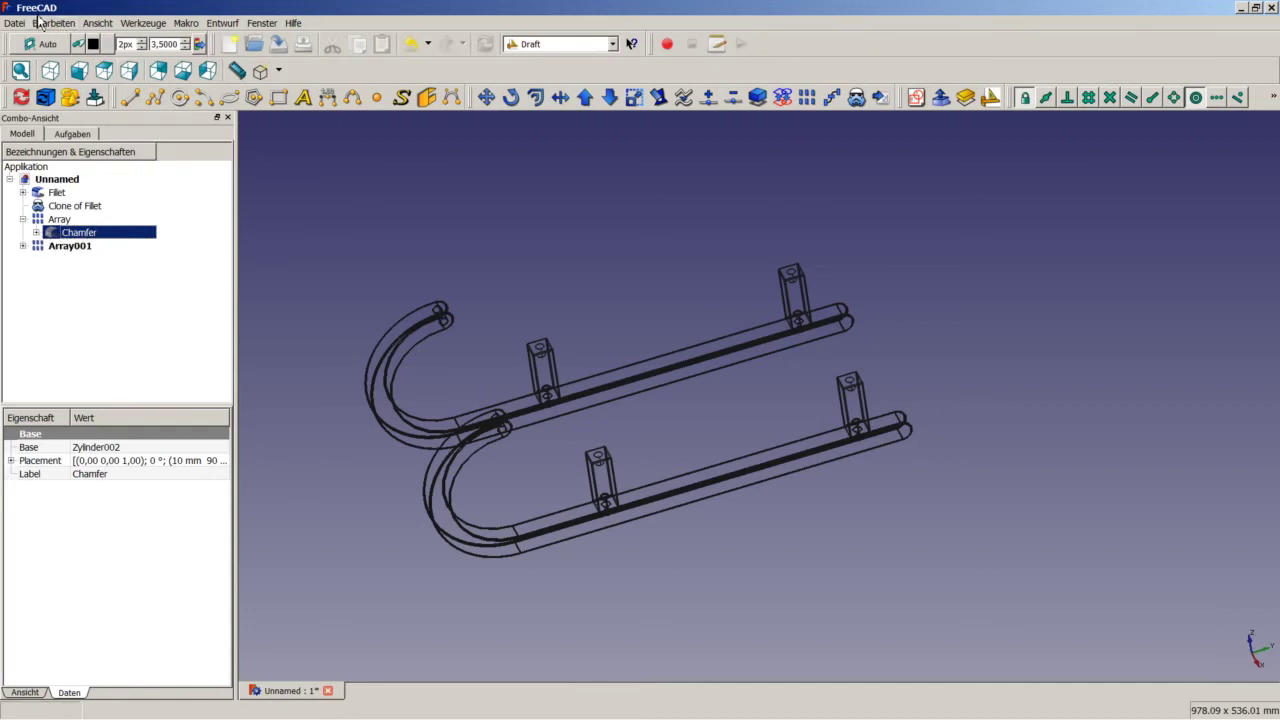
Step: Duplicate the Chamfer pin with its base cylinder and make the copy Chamfer001 visible
click(55, 22)
click(88, 129)
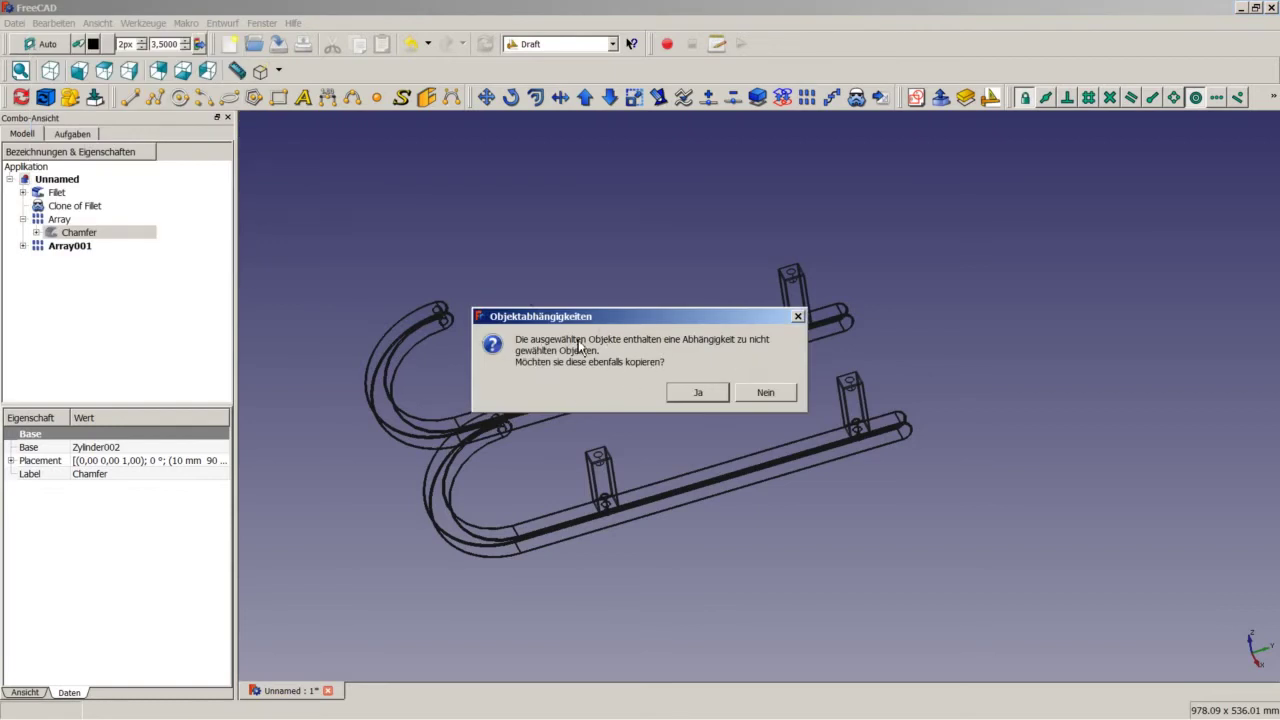
click(698, 394)
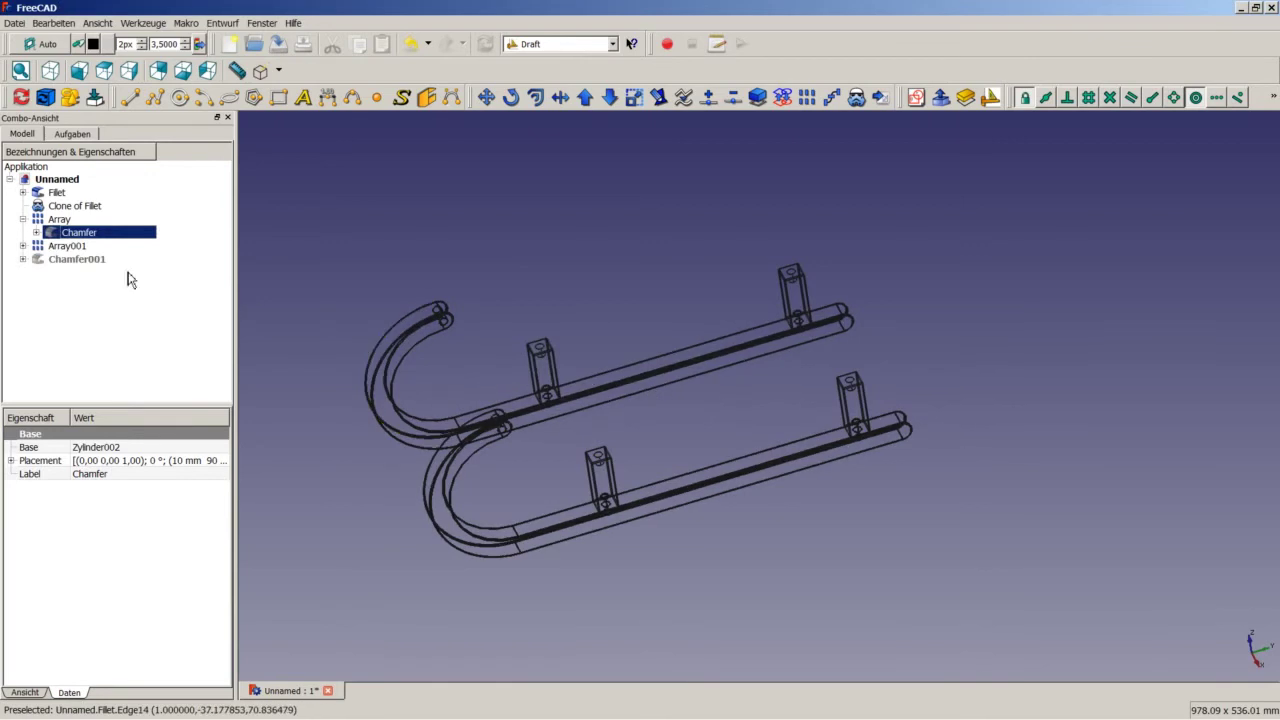
click(57, 262)
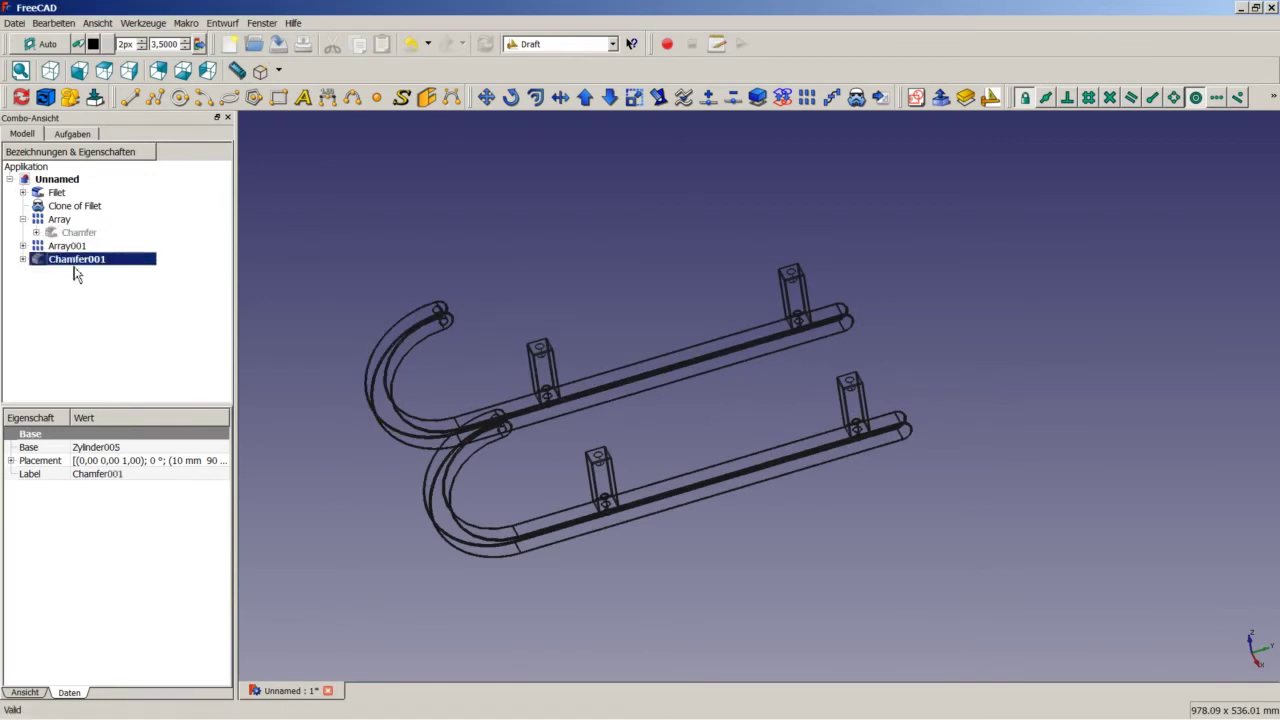
right_click(76, 270)
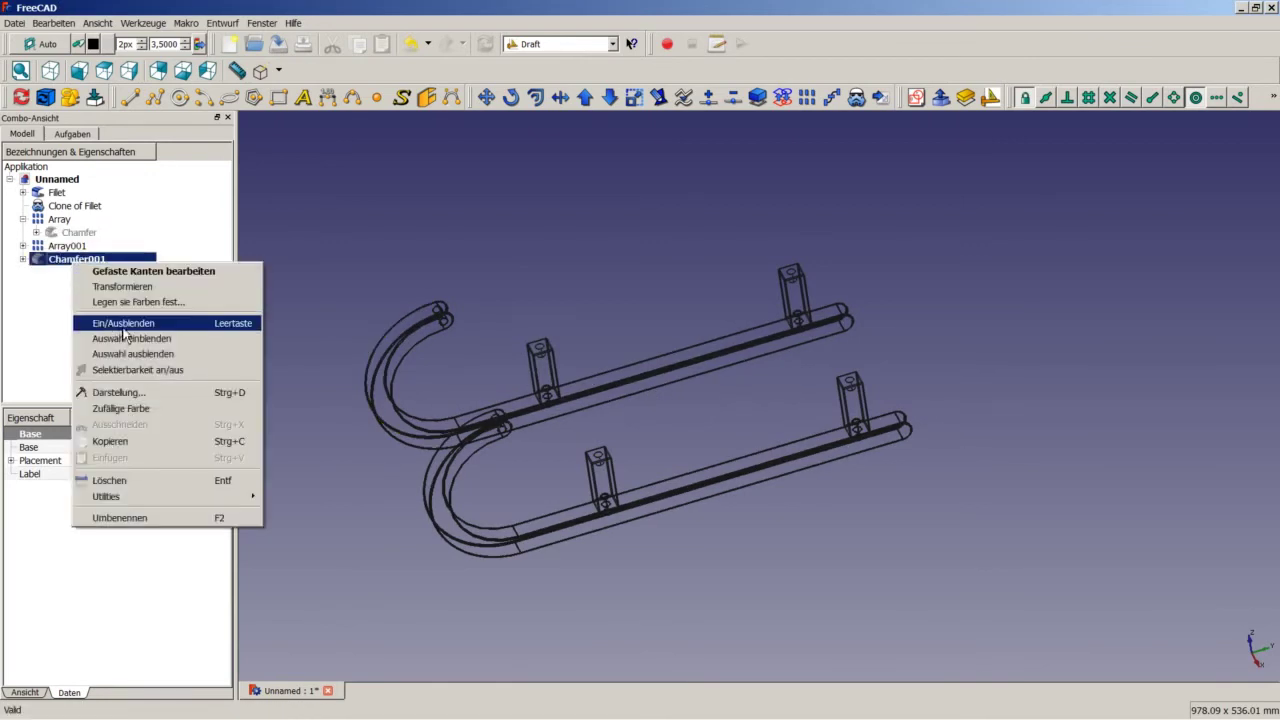
click(124, 328)
Step: Open the Placement editor for Chamfer001
click(330, 255)
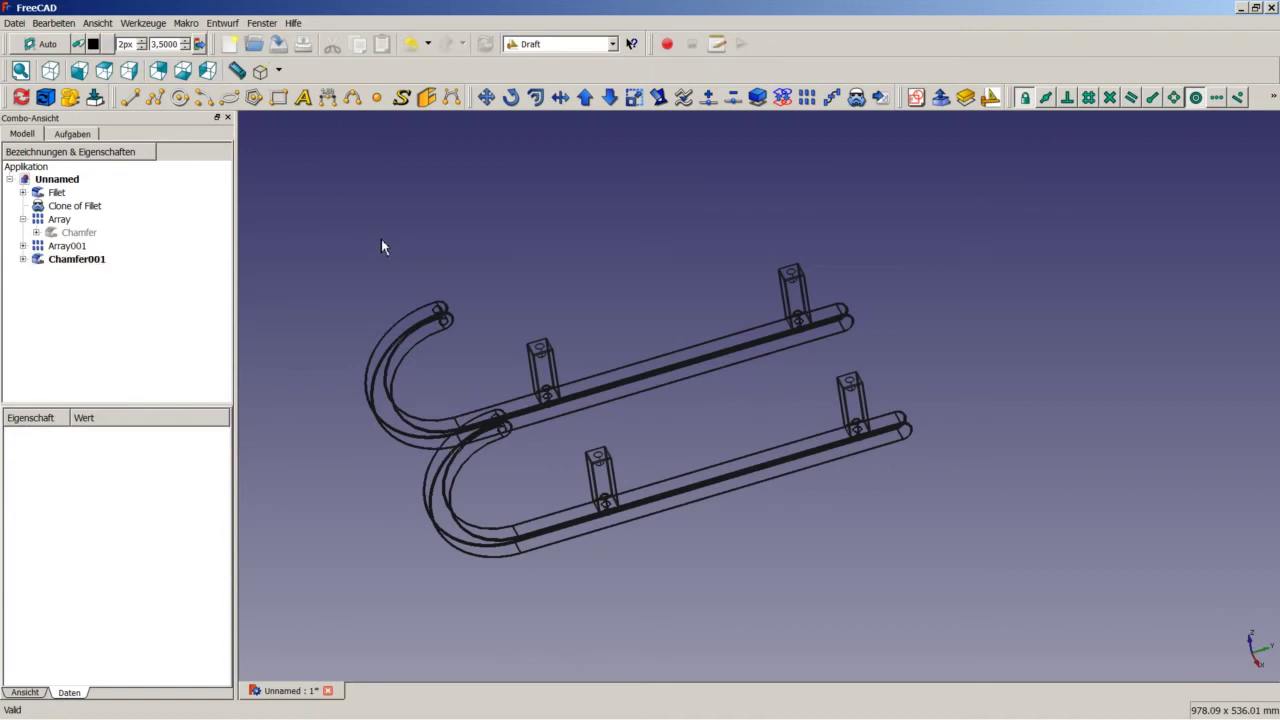
click(110, 261)
scroll(598, 400, up, 3)
scroll(598, 400, up, 2)
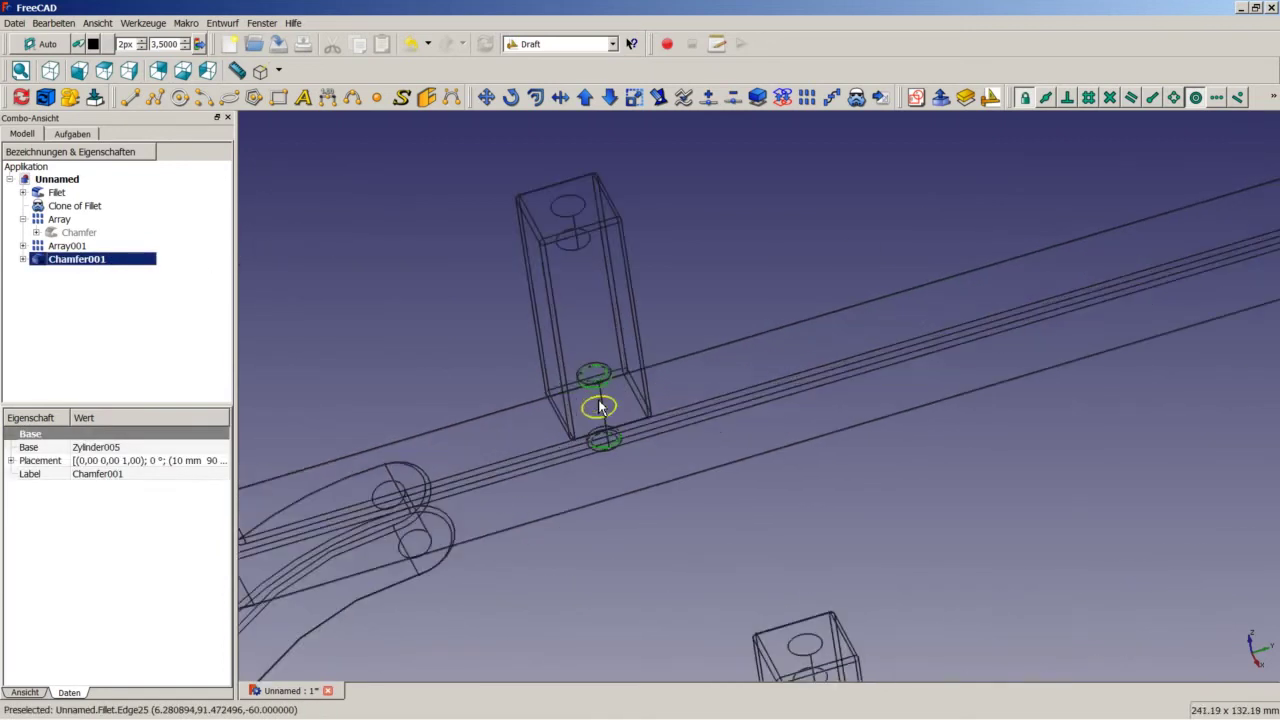
scroll(585, 395, up, 2)
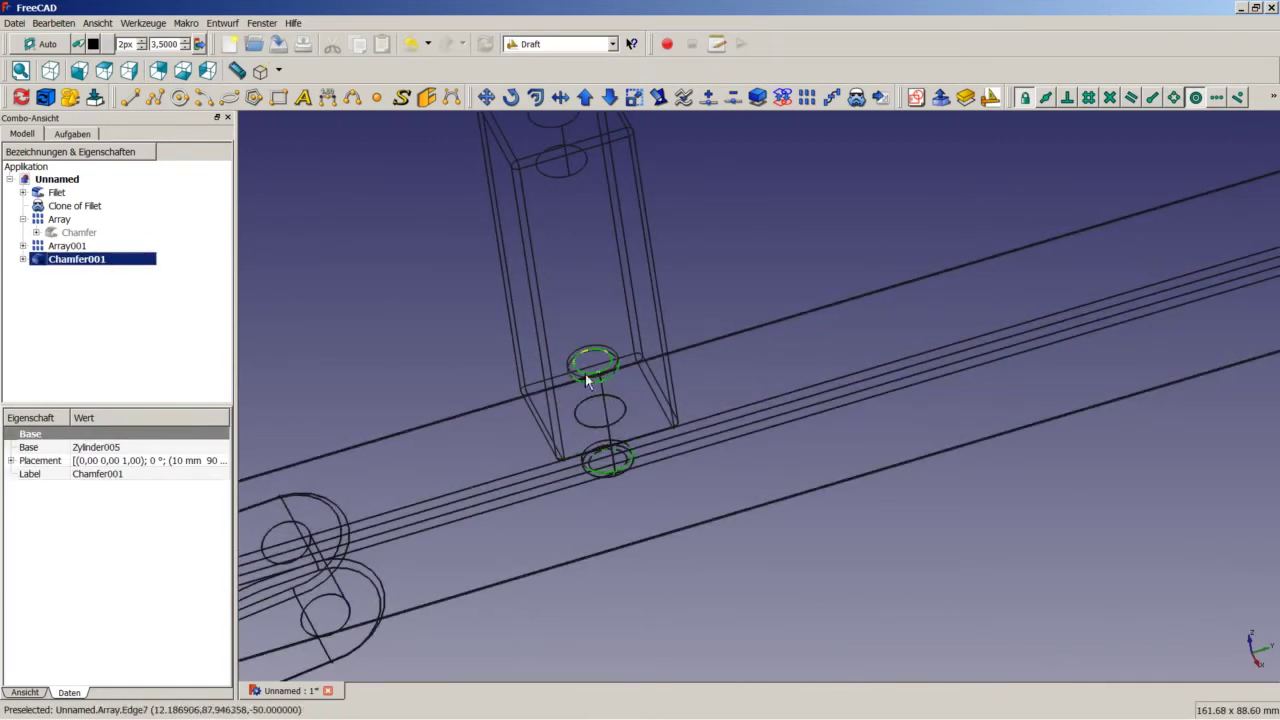
scroll(588, 380, down, 2)
scroll(600, 395, down, 2)
scroll(605, 402, down, 3)
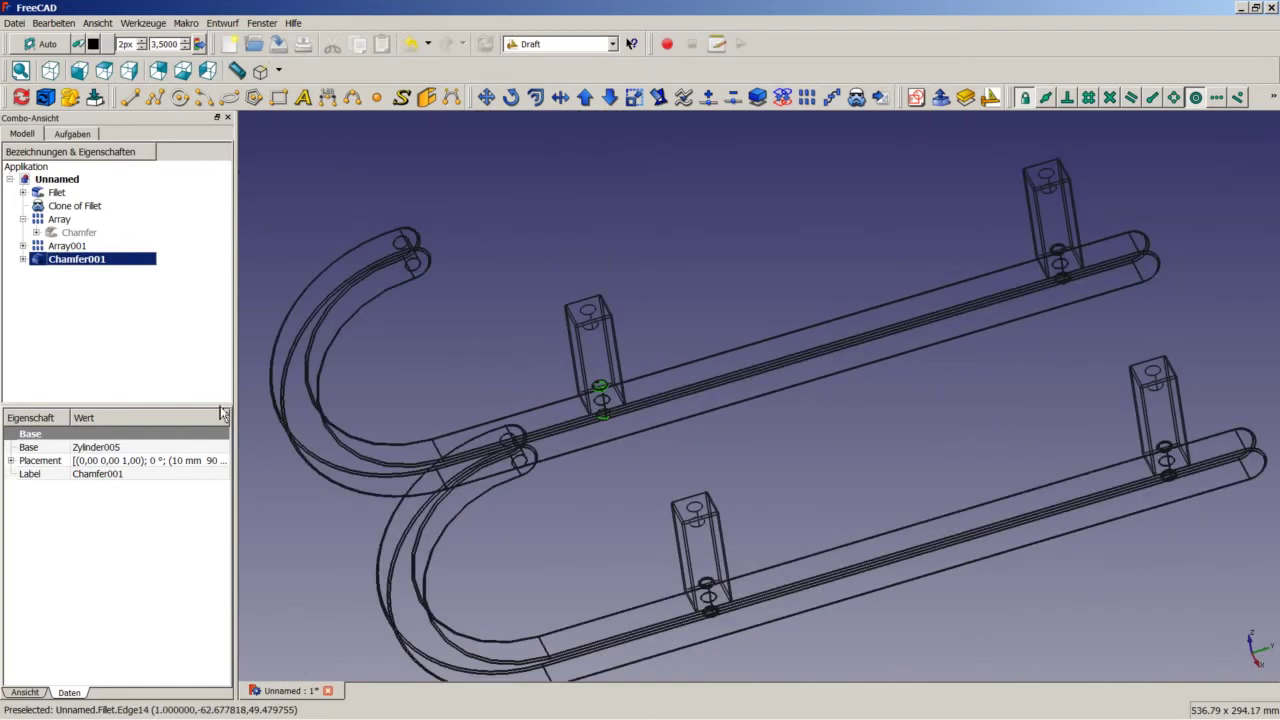
click(218, 450)
click(219, 461)
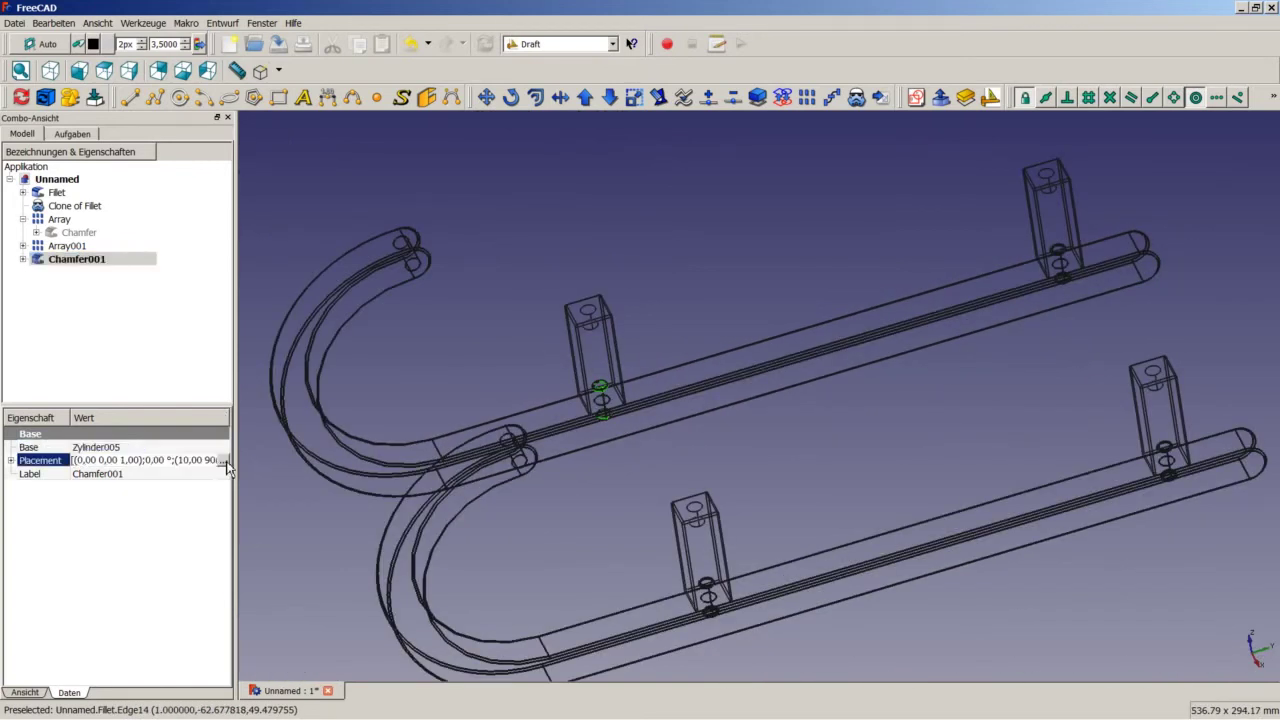
click(224, 460)
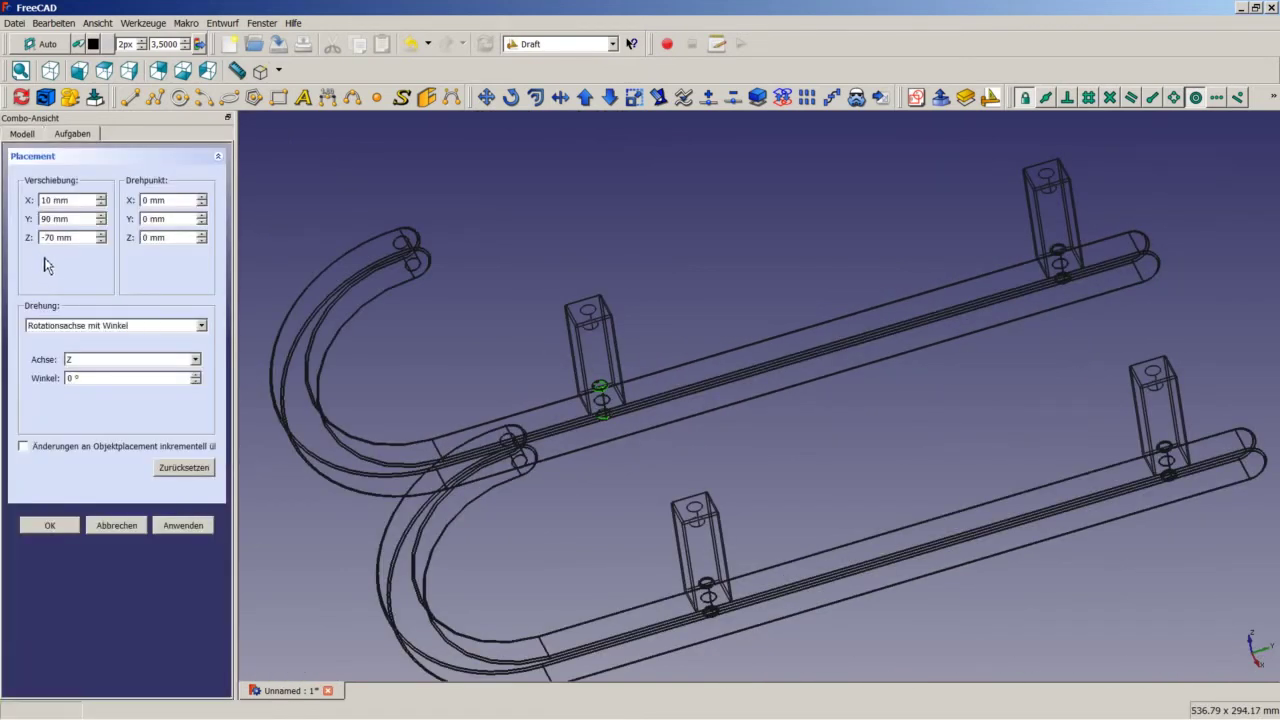
Step: Raise Chamfer001 by 60 mm in Z using incremental placement
click(97, 442)
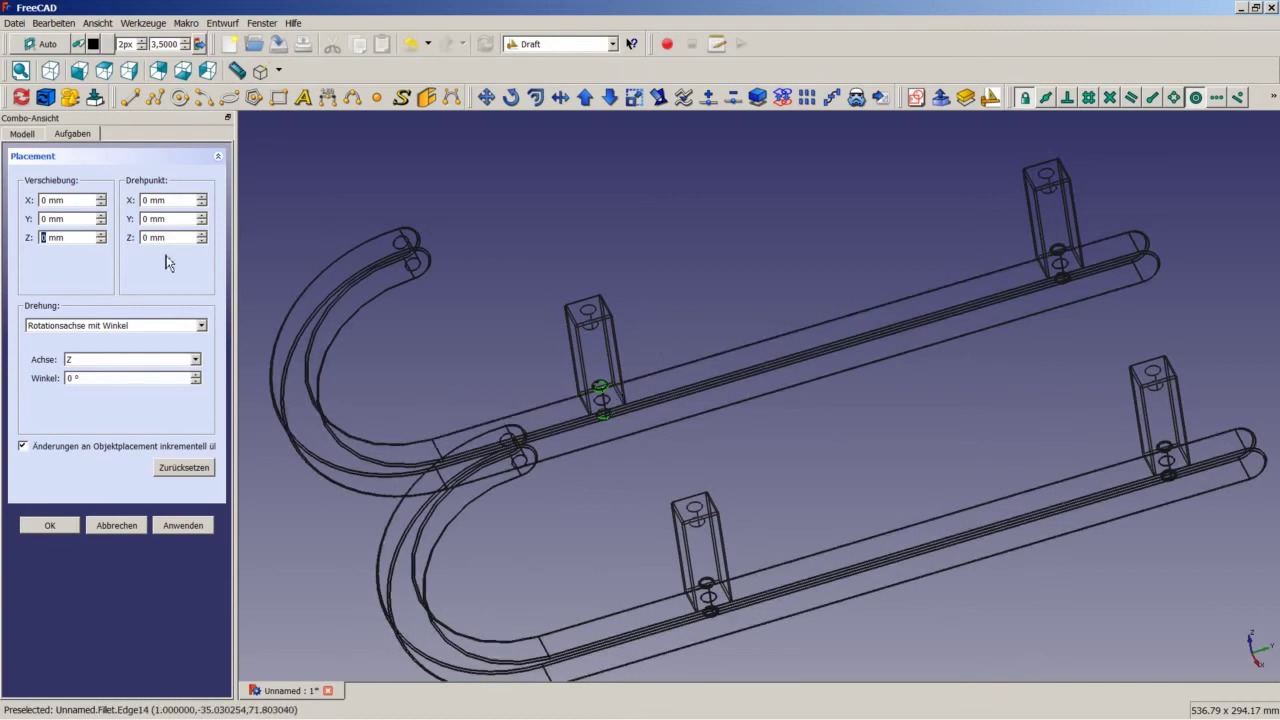
text(5)
key(BackSpace)
text(60)
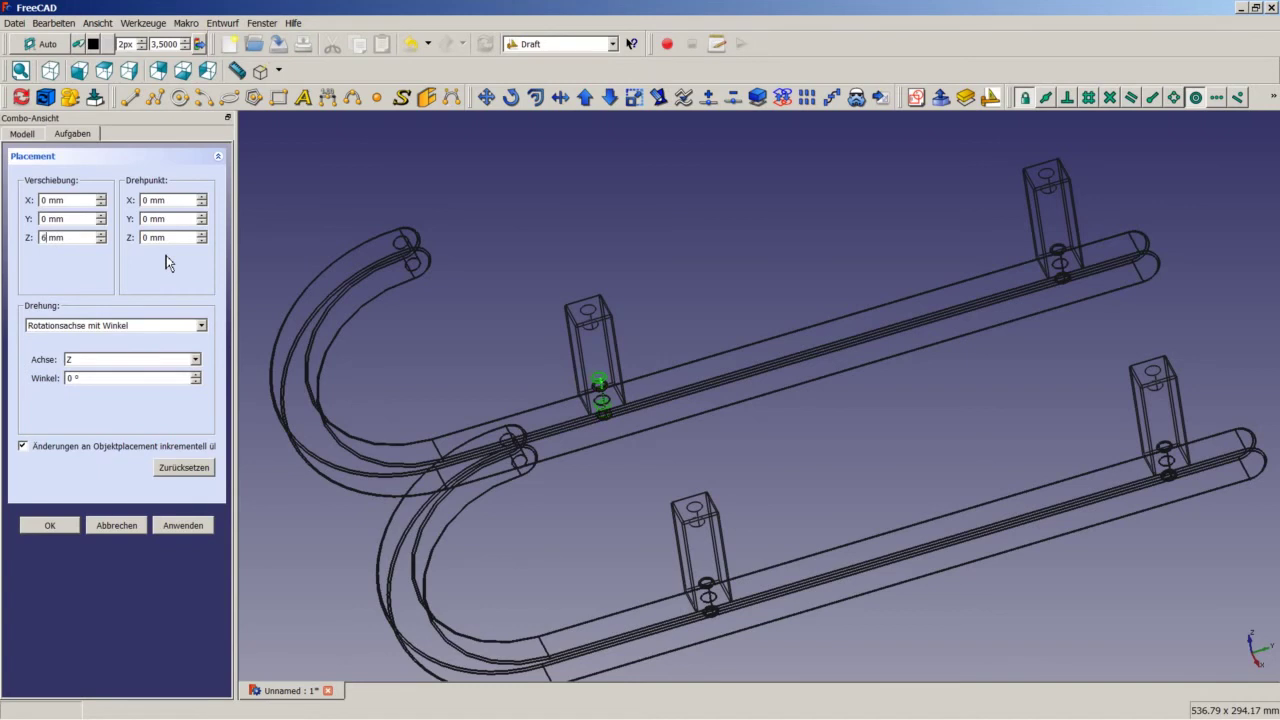
click(47, 526)
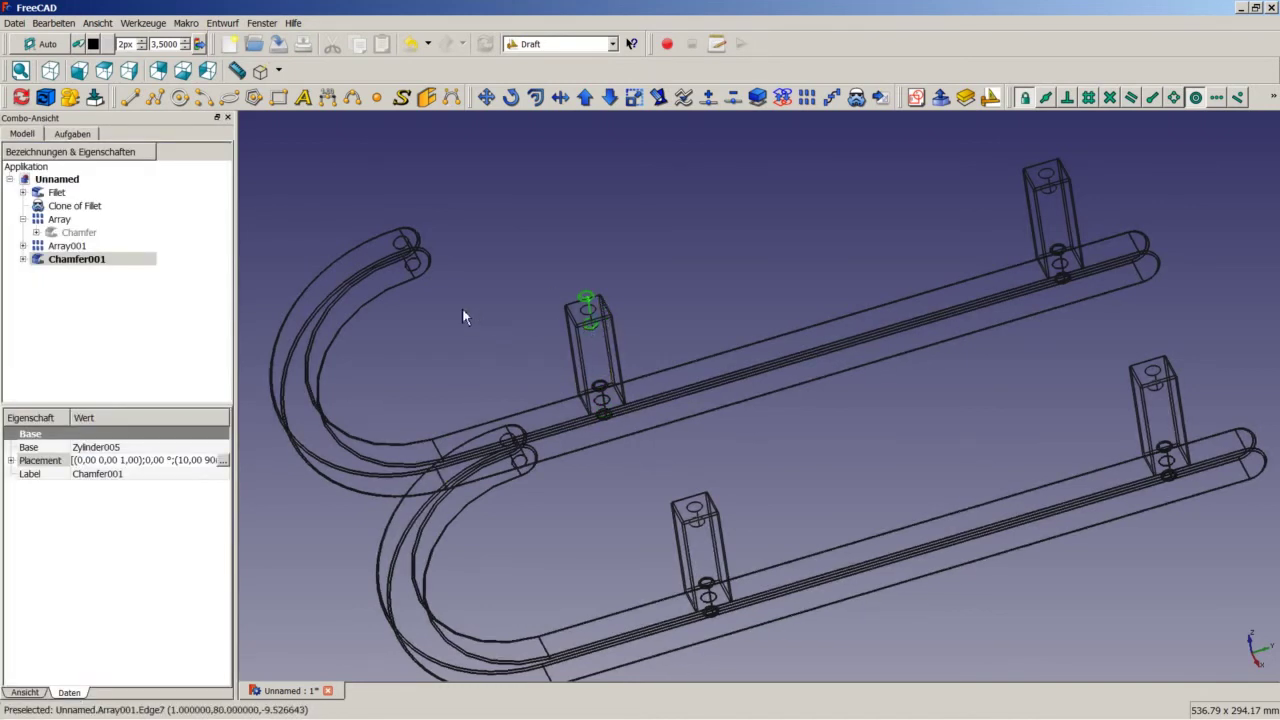
click(23, 220)
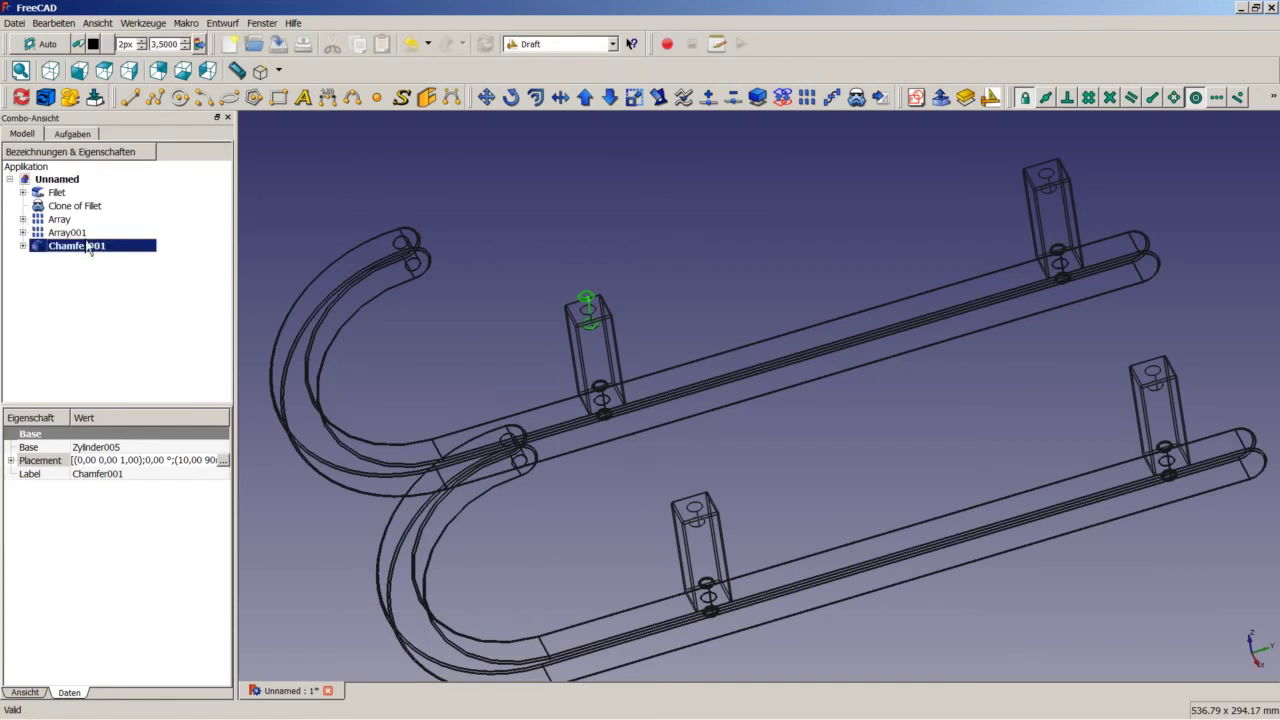
Step: Create an array of Chamfer001 with an X interval of 180
click(805, 99)
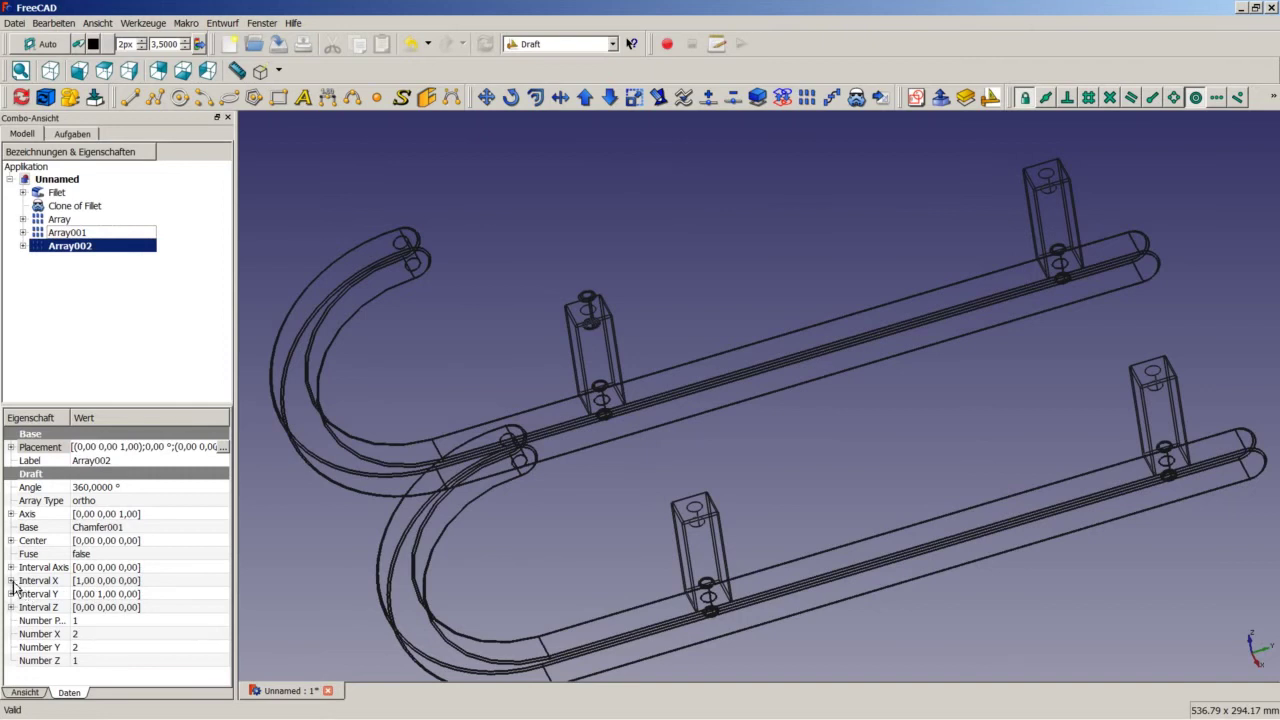
click(11, 581)
click(120, 595)
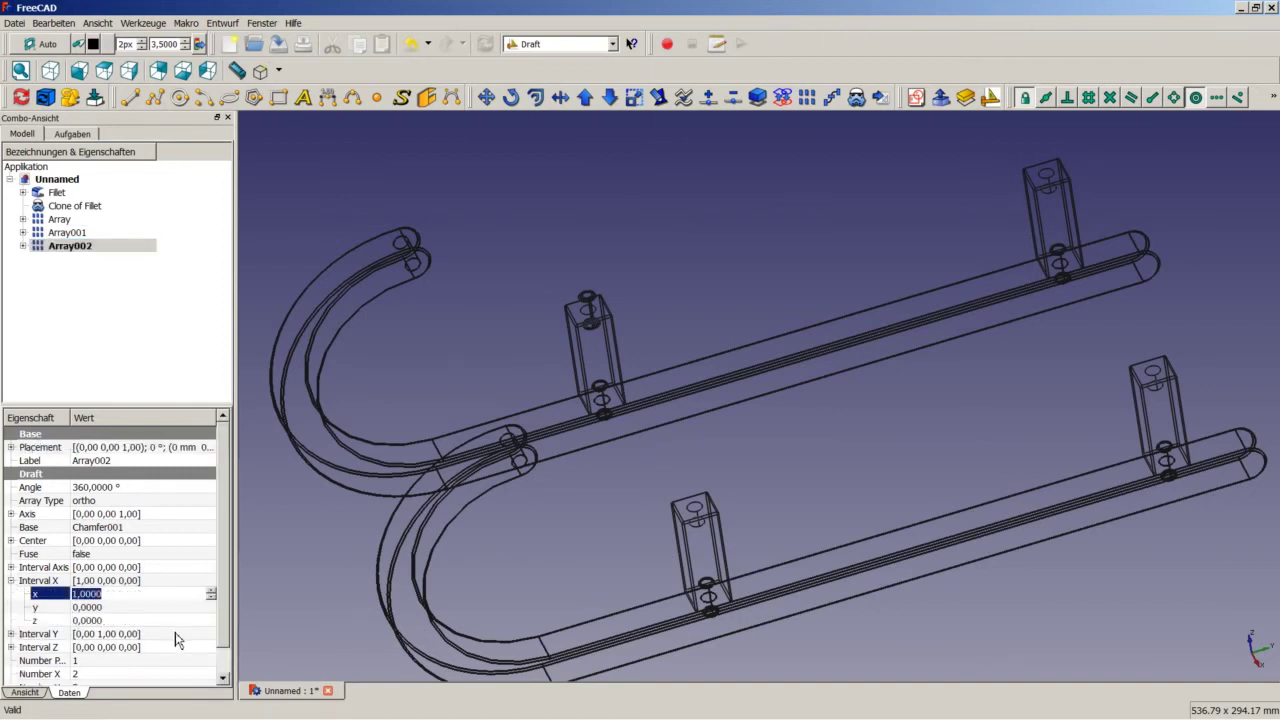
text(180)
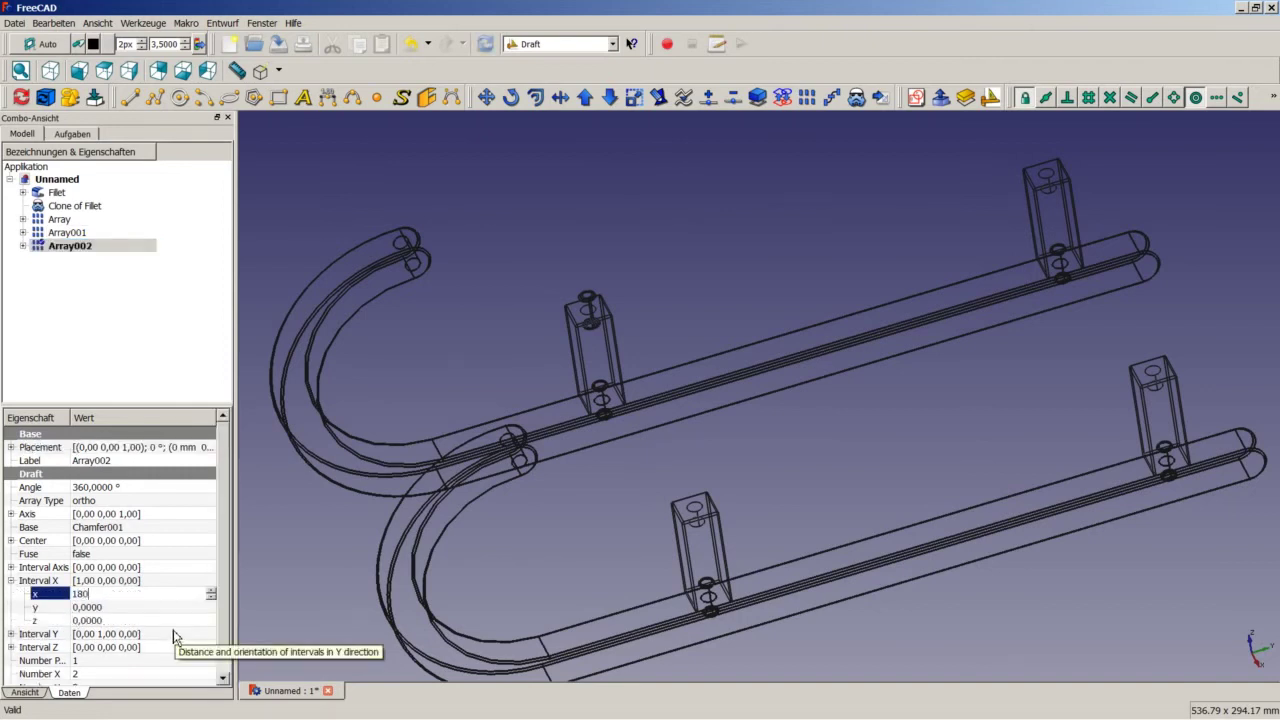
key(Return)
click(291, 552)
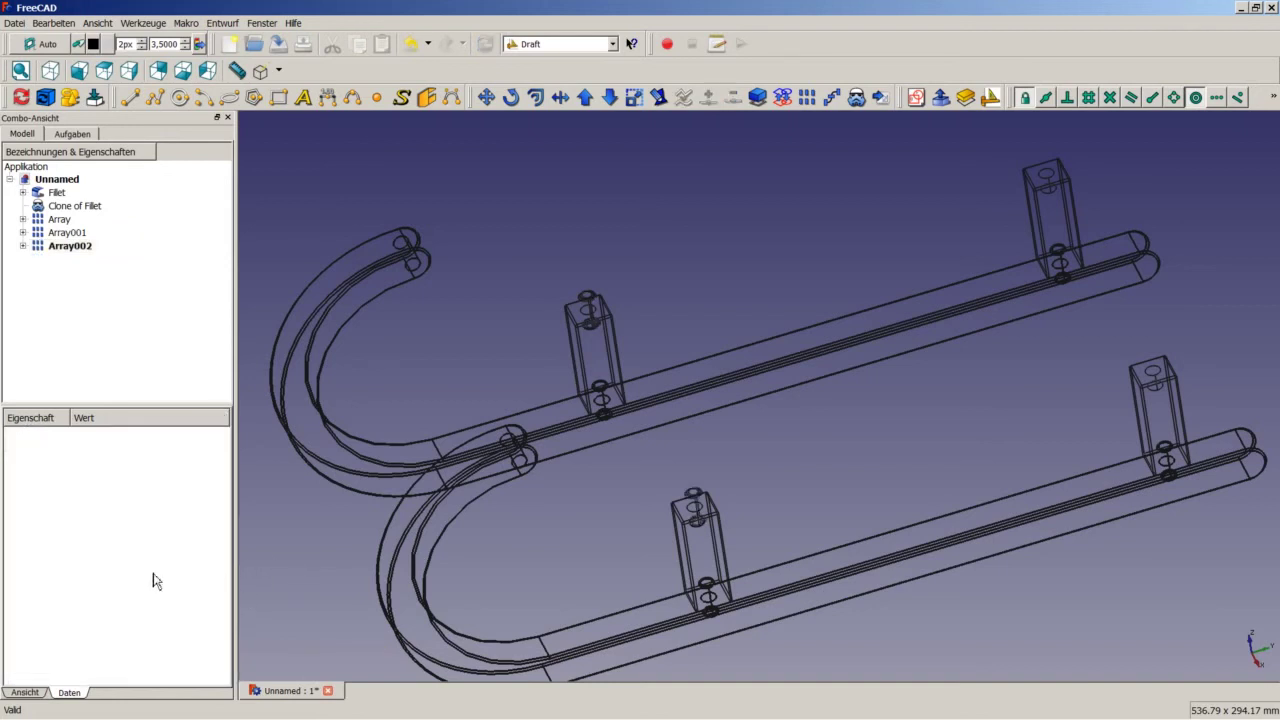
Step: Set Array002's Y interval to 250
click(60, 245)
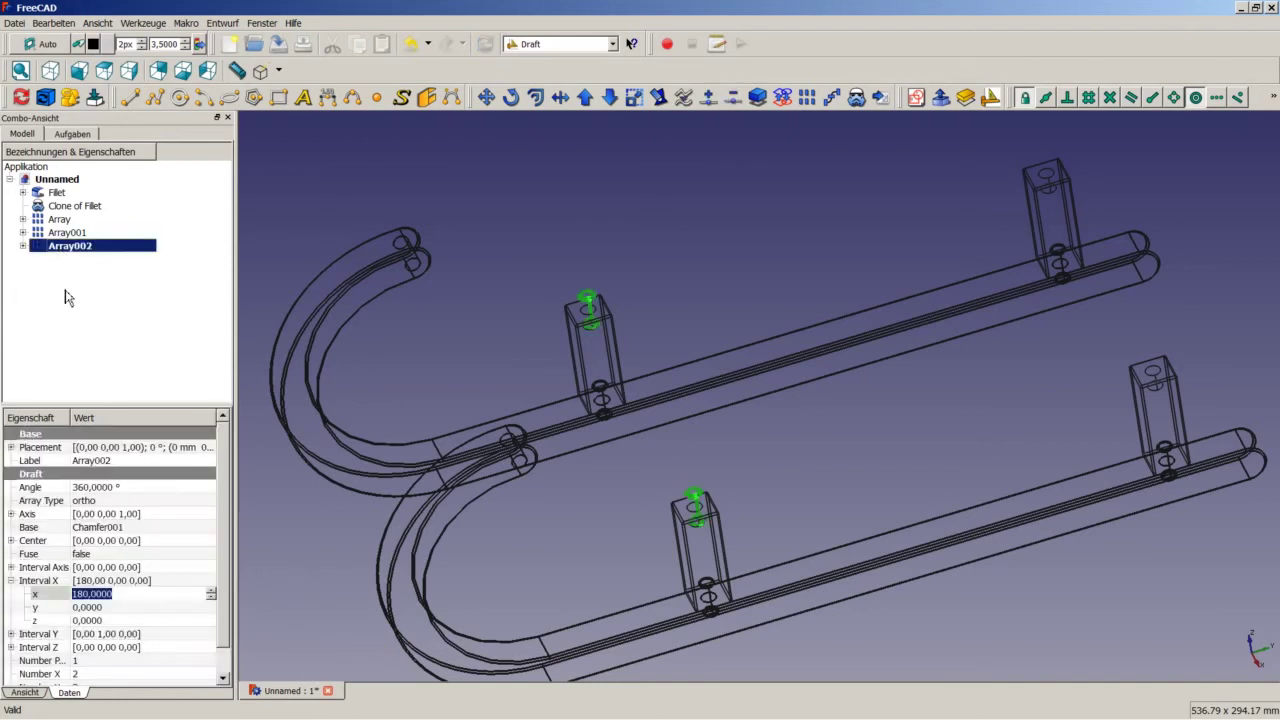
click(11, 580)
click(11, 594)
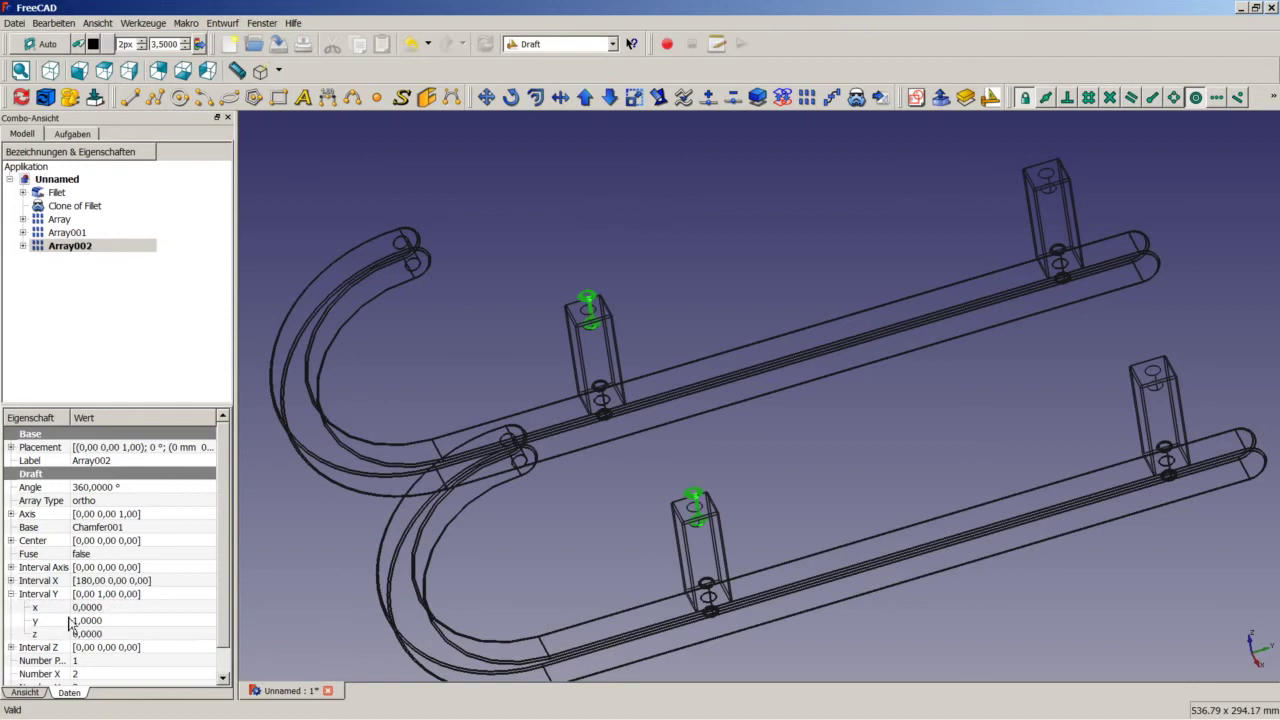
click(90, 620)
text(250)
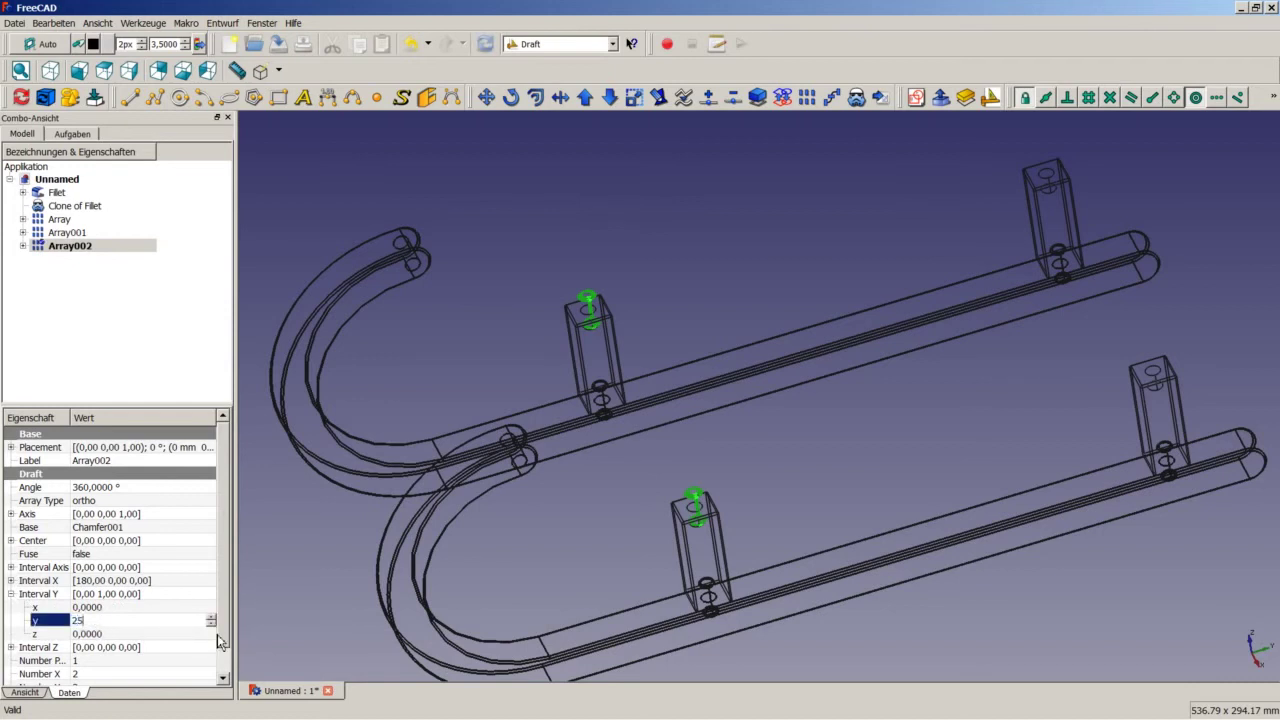
click(127, 606)
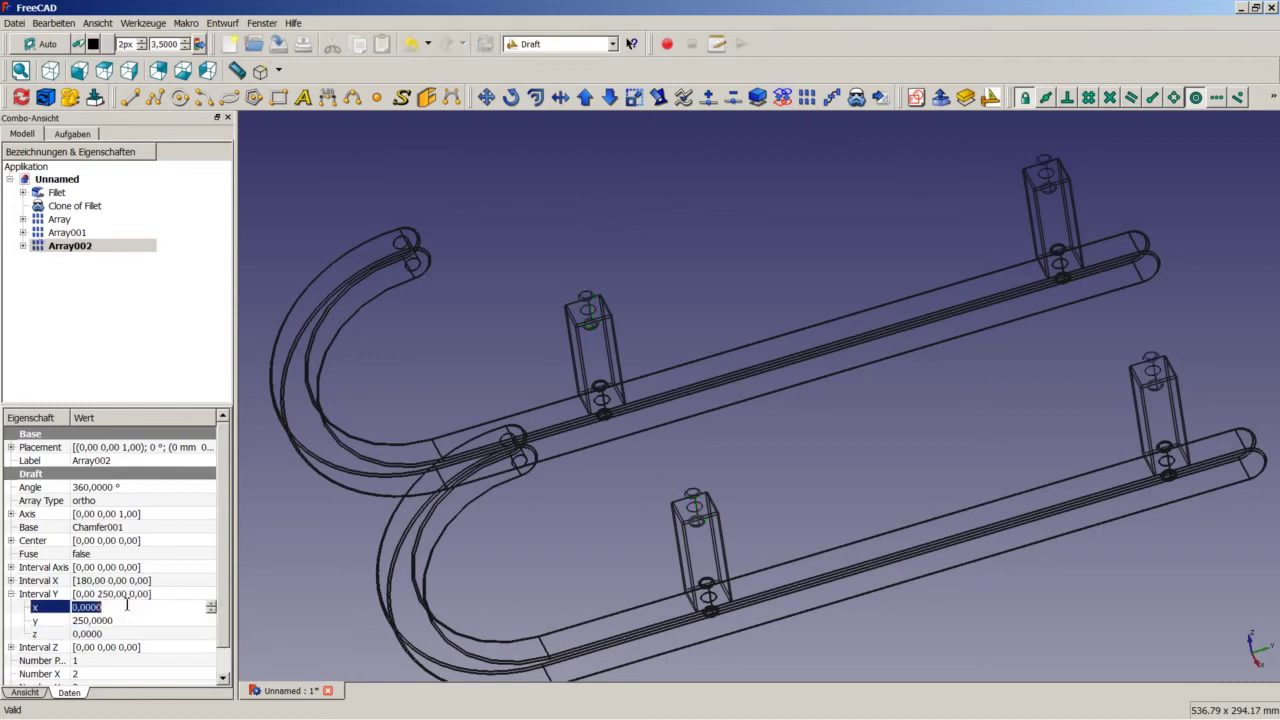
click(11, 594)
Step: Display the sled shaded in isometric view, fitted to show the whole model
click(280, 72)
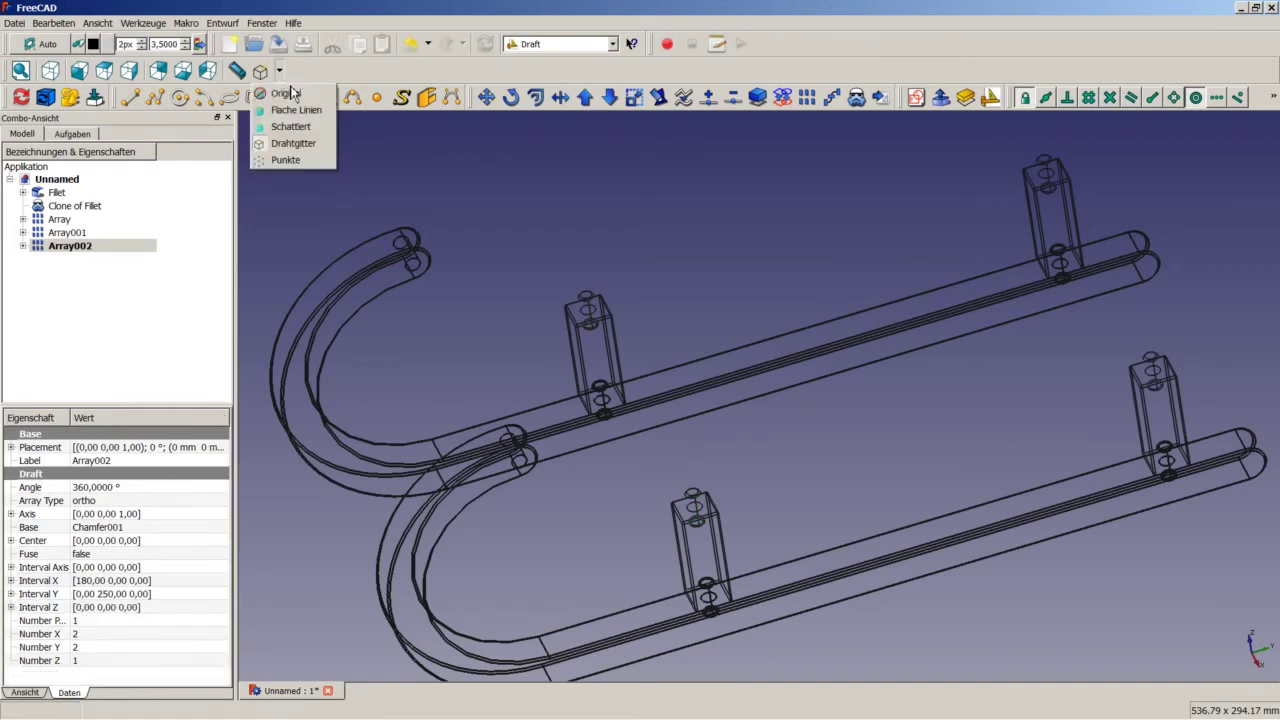
click(290, 92)
right_click(309, 149)
click(340, 160)
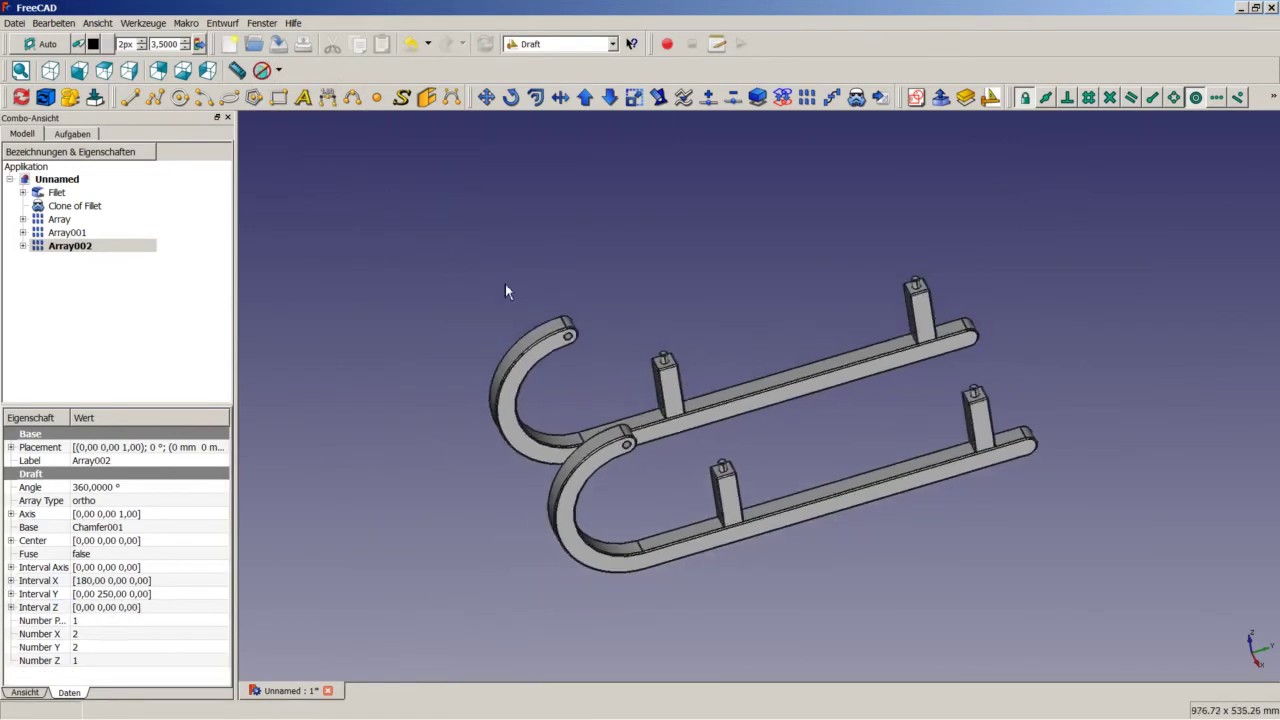
click(55, 77)
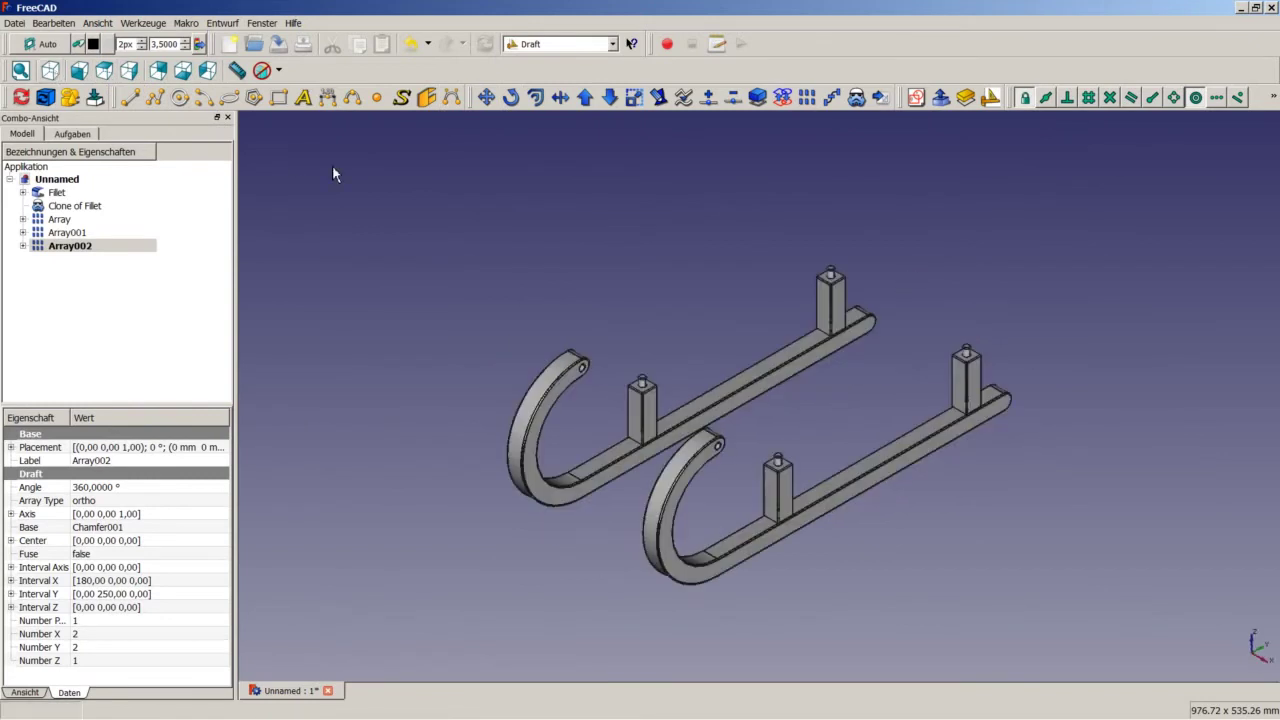
right_click(437, 246)
click(474, 255)
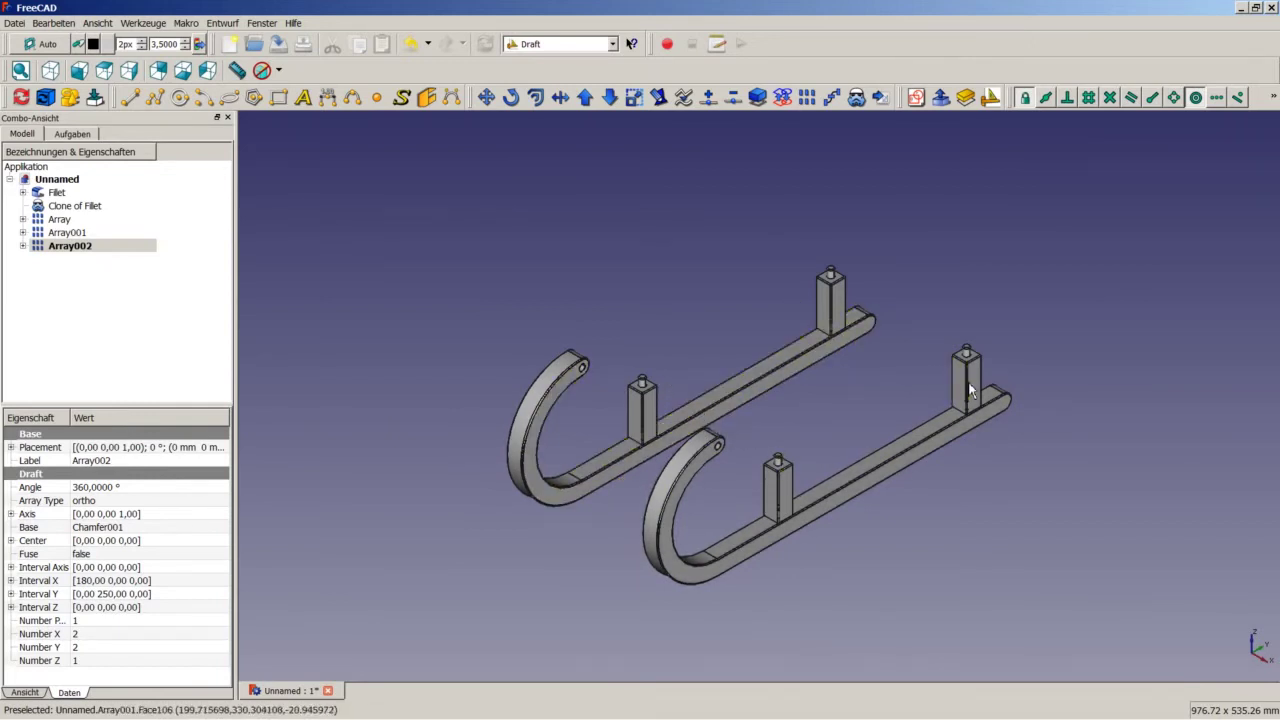
click(1114, 554)
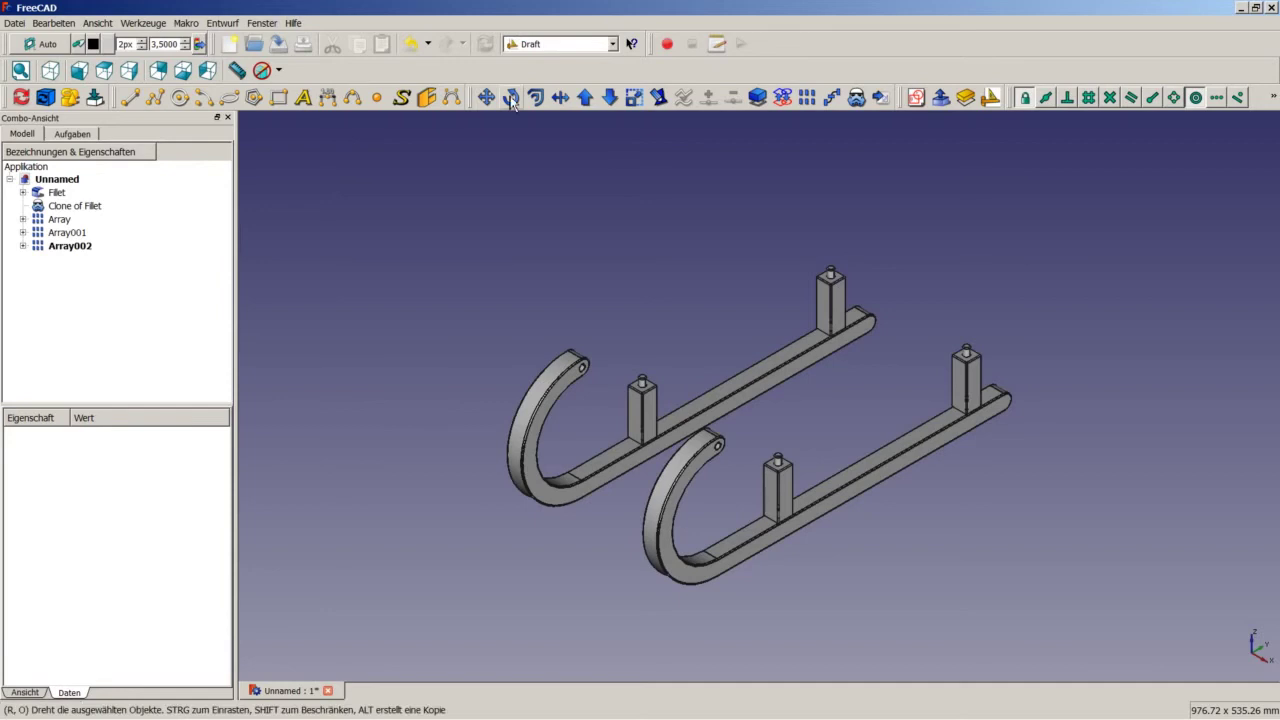
click(525, 44)
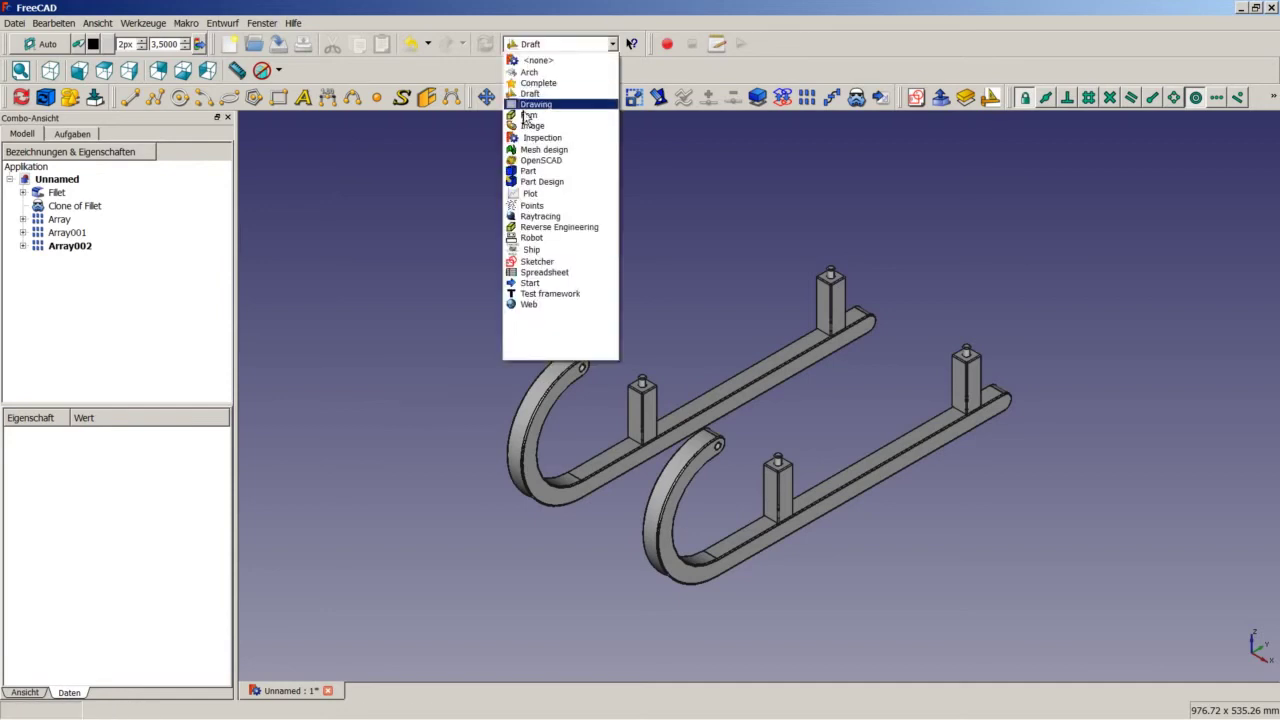
Step: In the Part workbench, add a box sized 200 × 20 × 20 mm
click(528, 172)
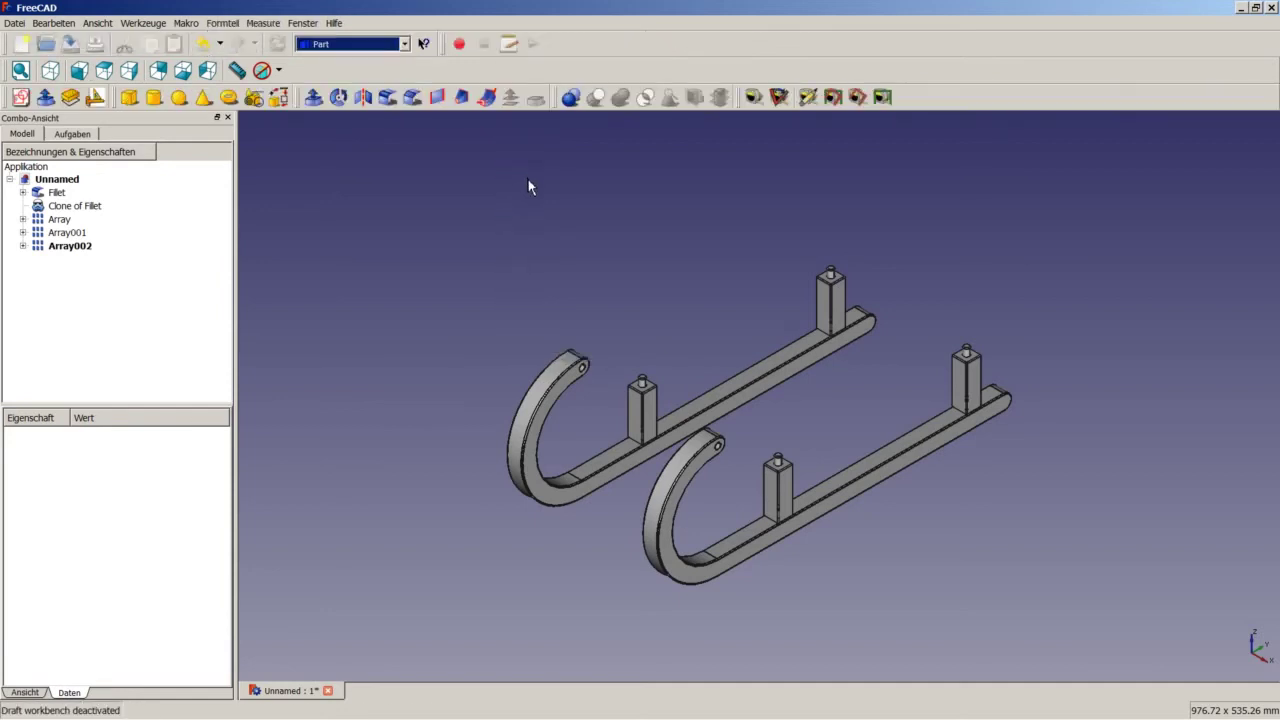
click(129, 96)
click(80, 262)
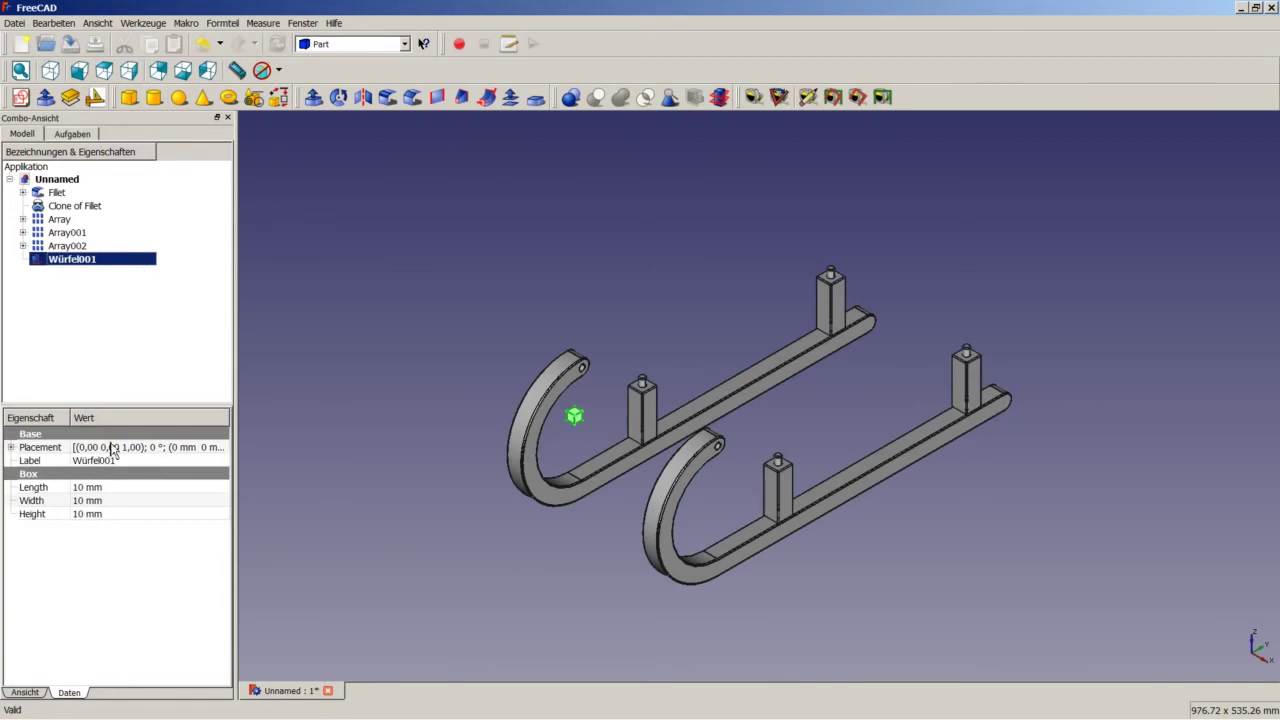
click(88, 489)
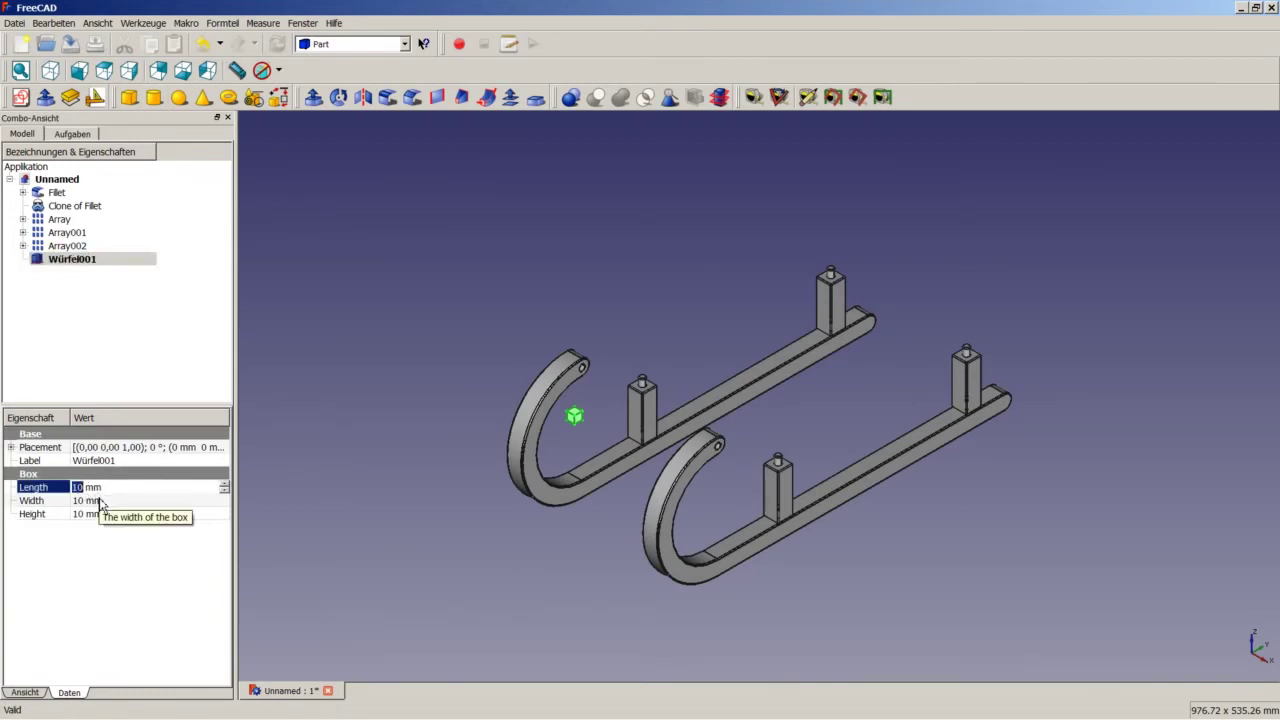
text(200)
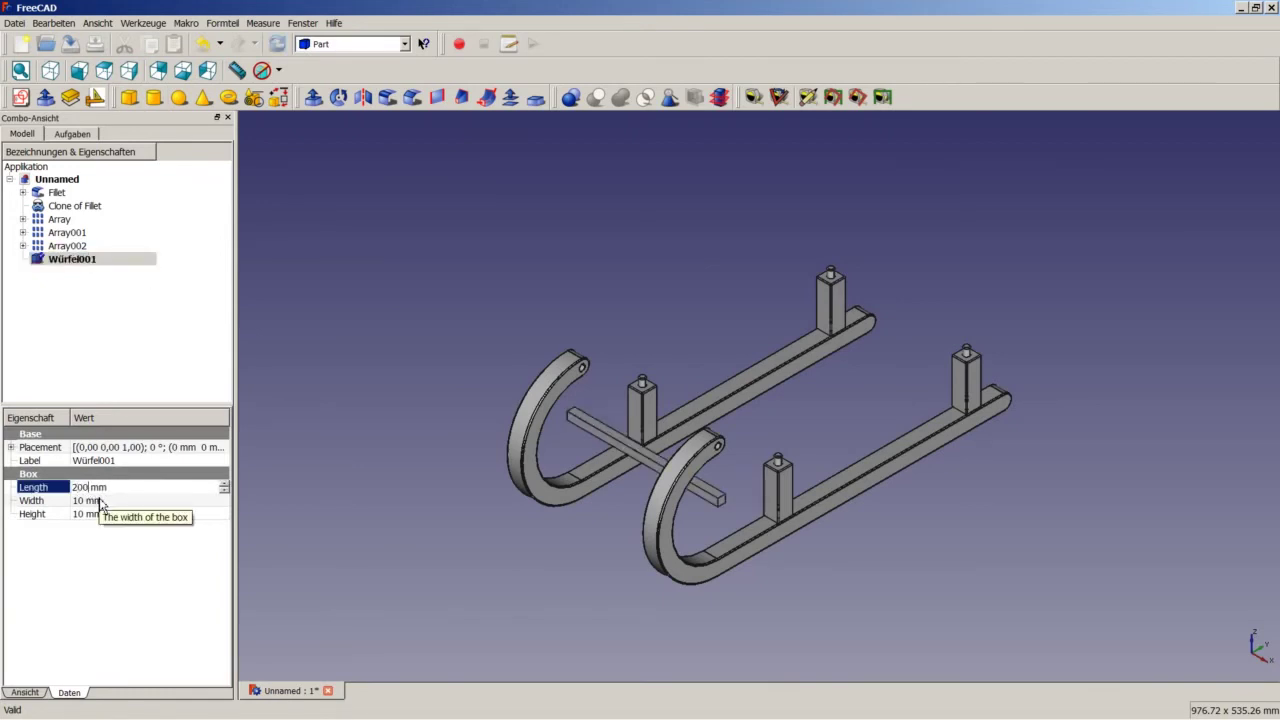
click(78, 502)
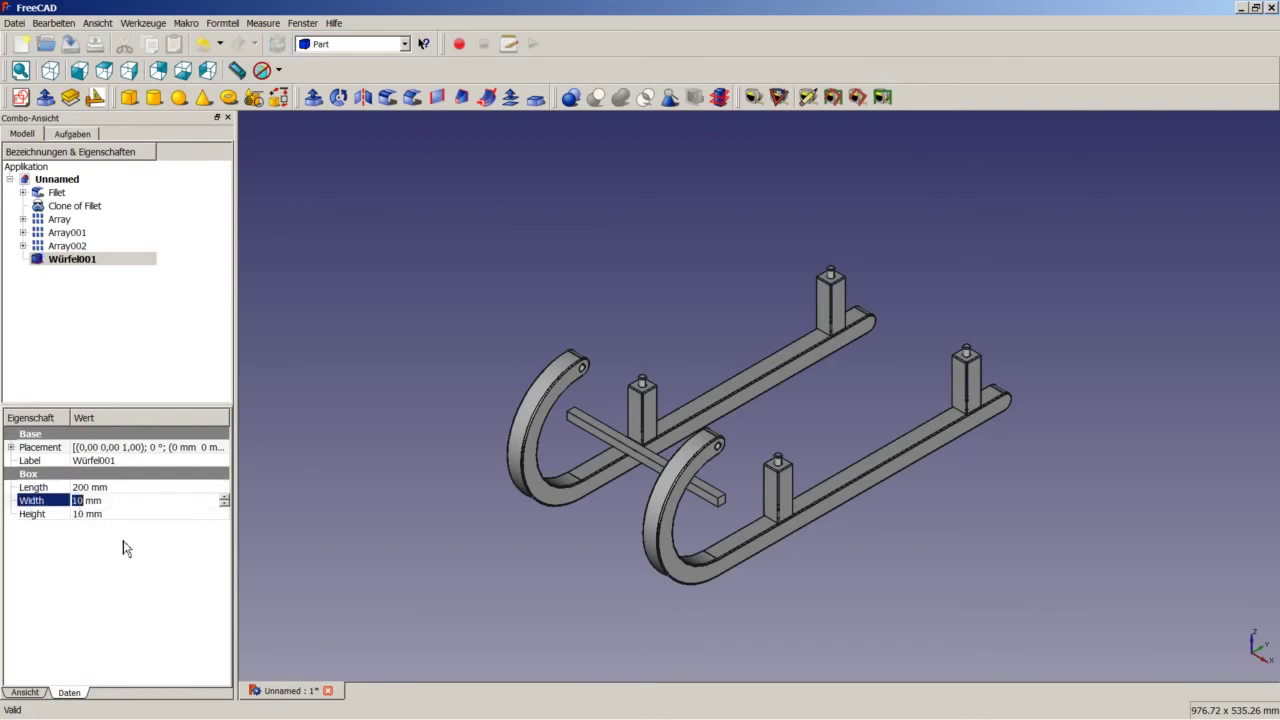
text(20)
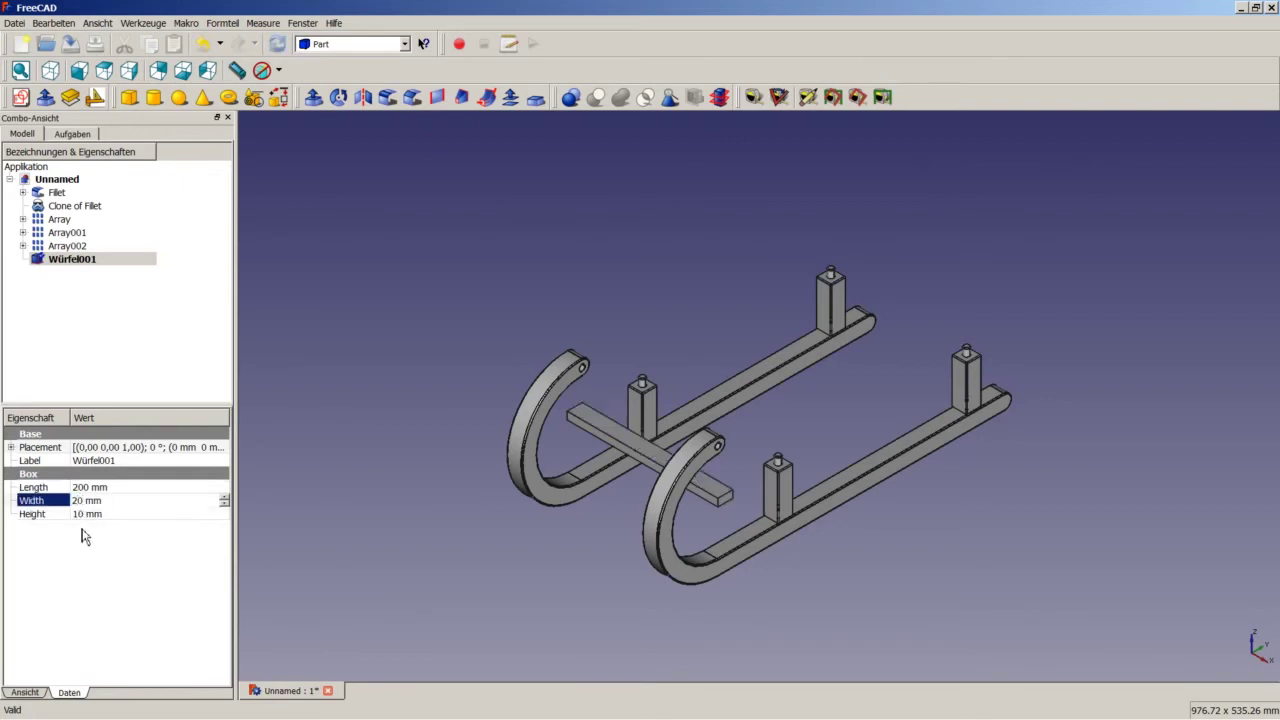
click(84, 514)
text(20)
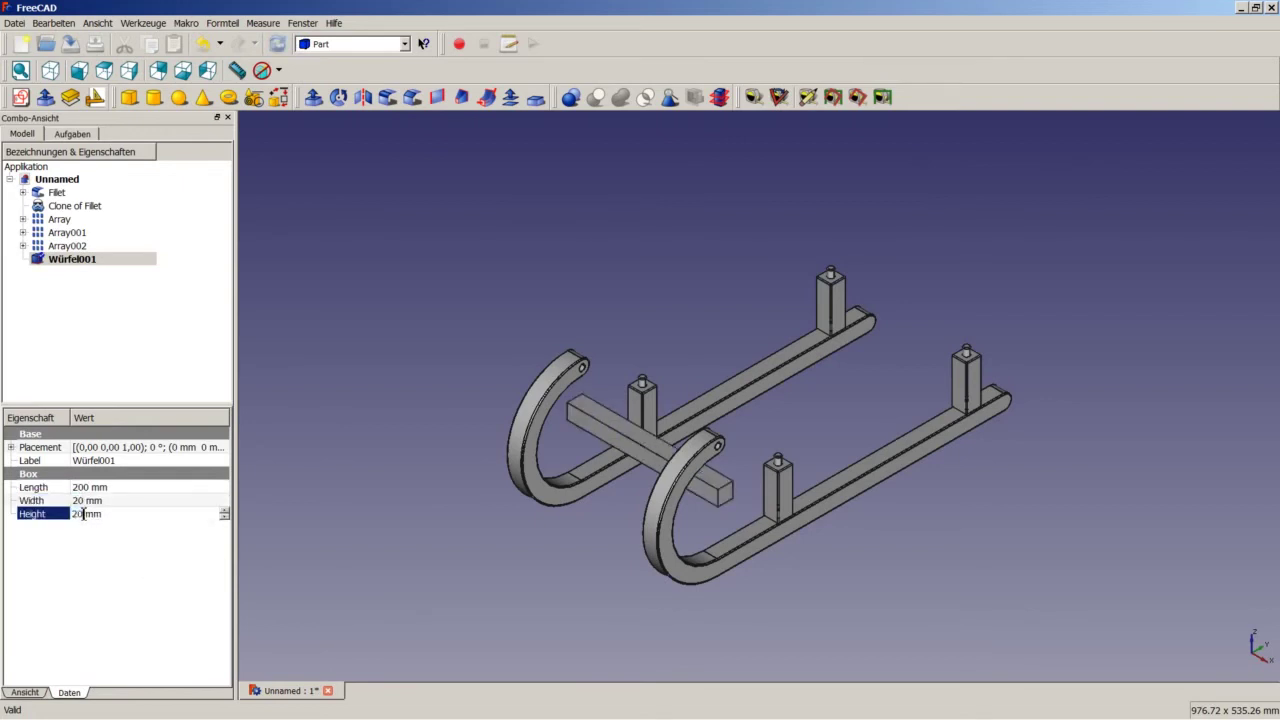
click(364, 478)
Step: Add a new cylinder, Zylinder006
scroll(576, 417, up, 2)
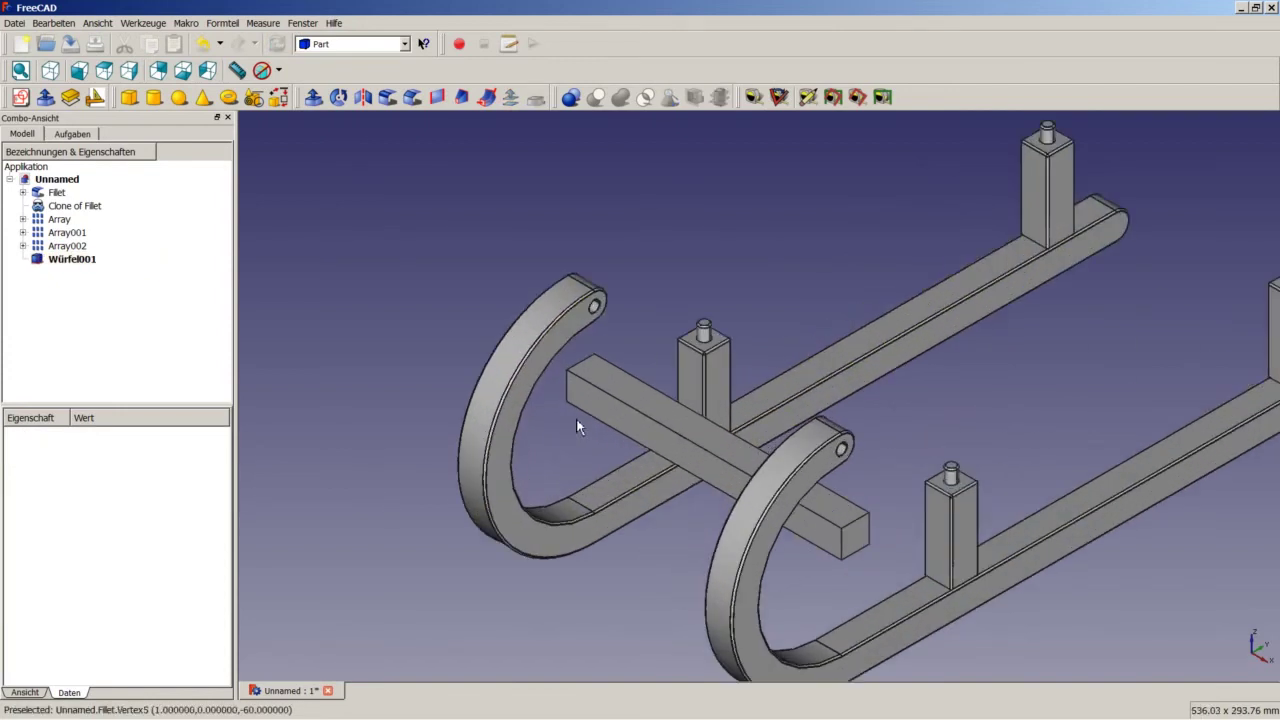
scroll(617, 397, up, 2)
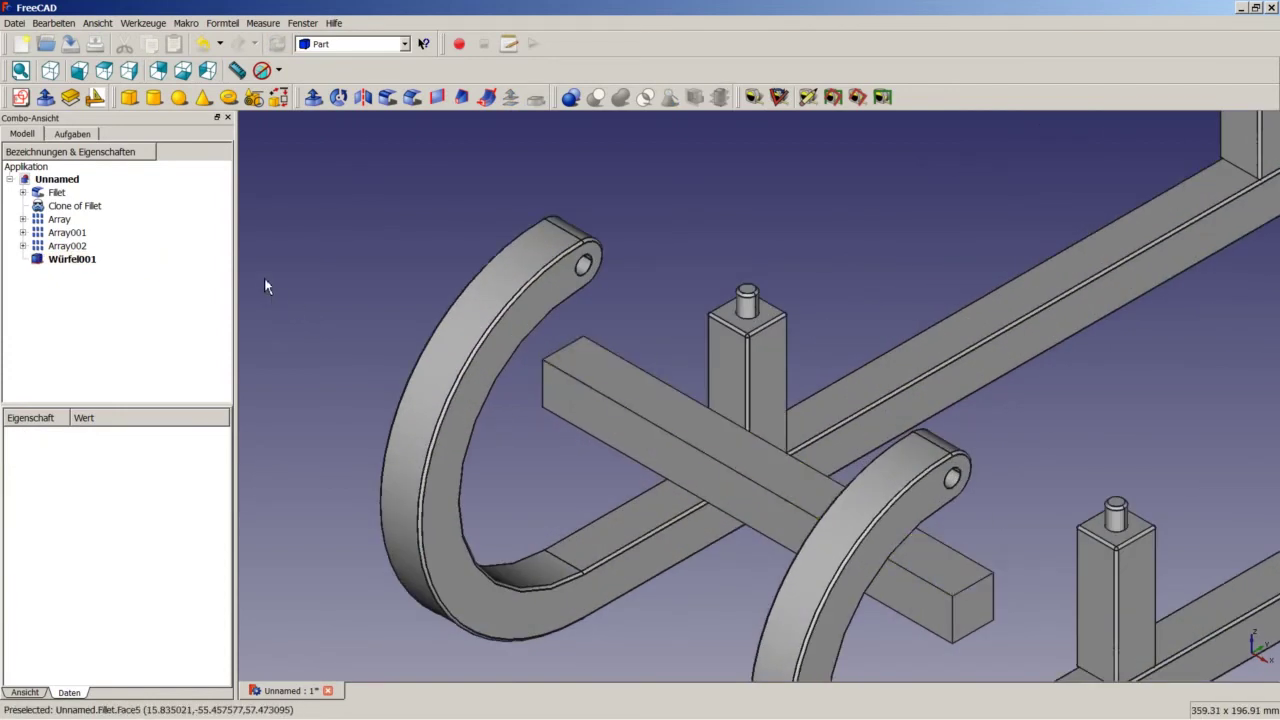
click(154, 97)
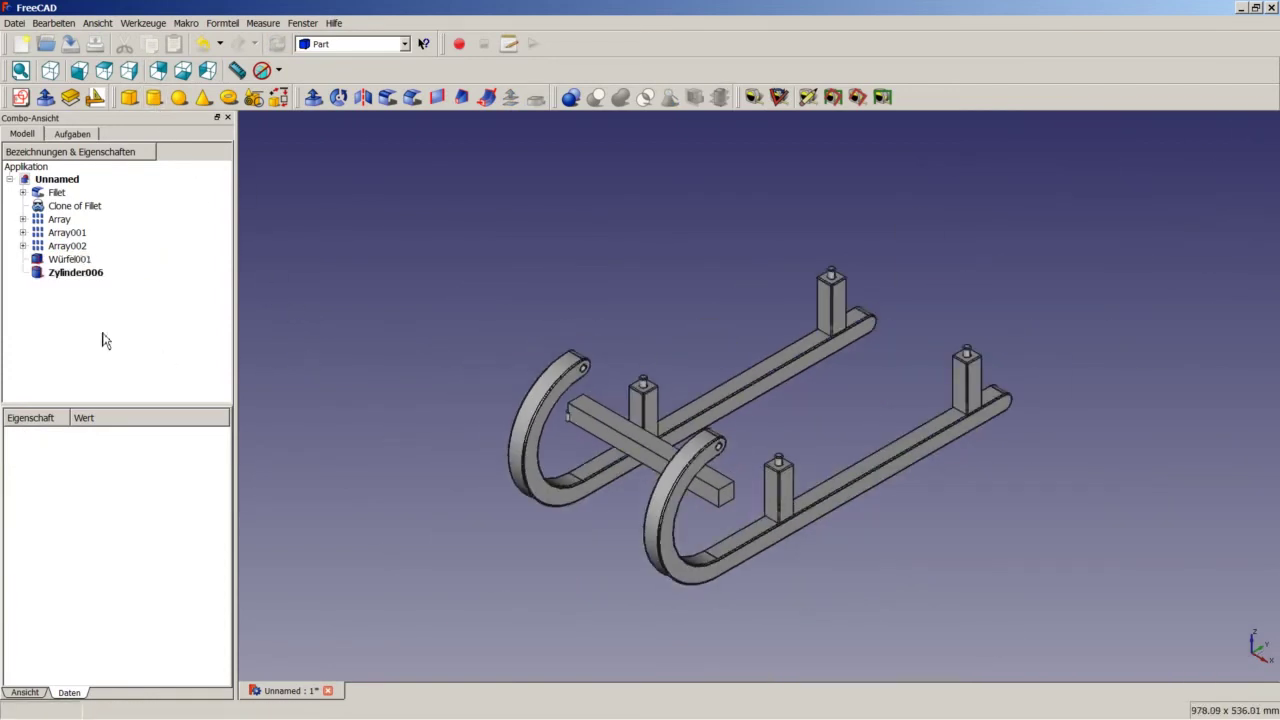
Step: Give Zylinder006 a 4 mm radius and set its X translation to 10 mm
click(68, 273)
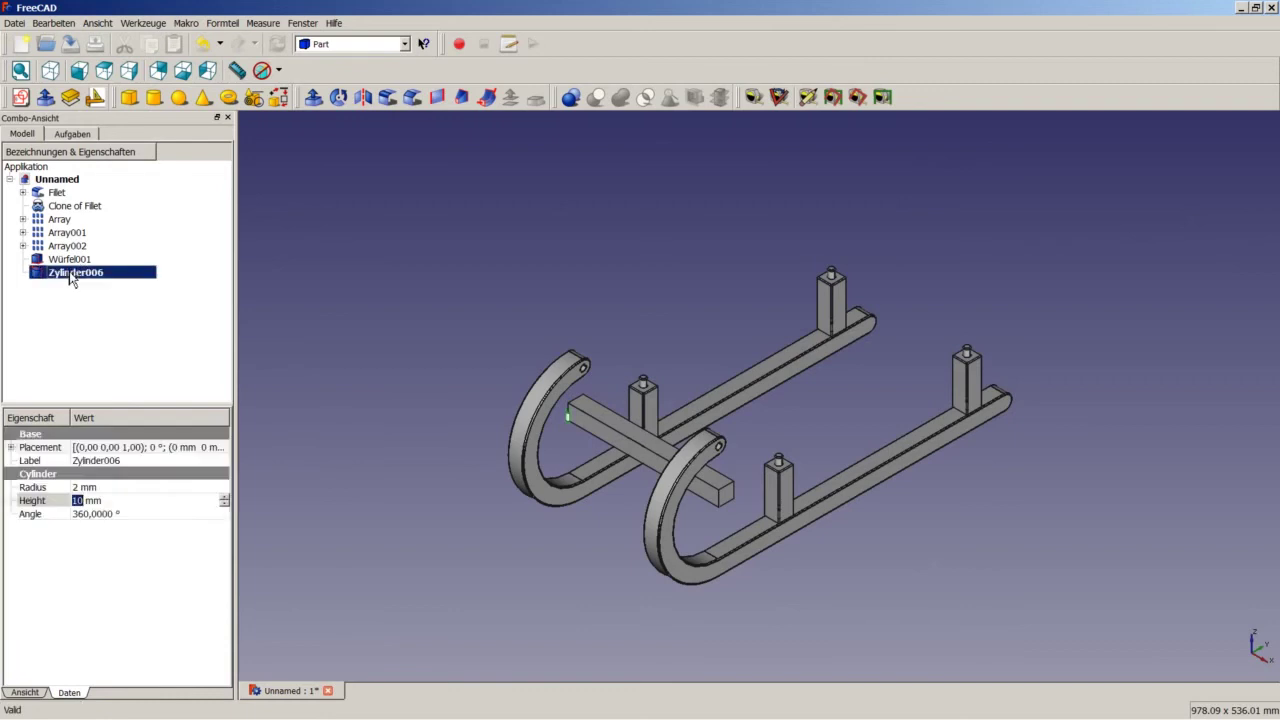
click(88, 488)
text(4)
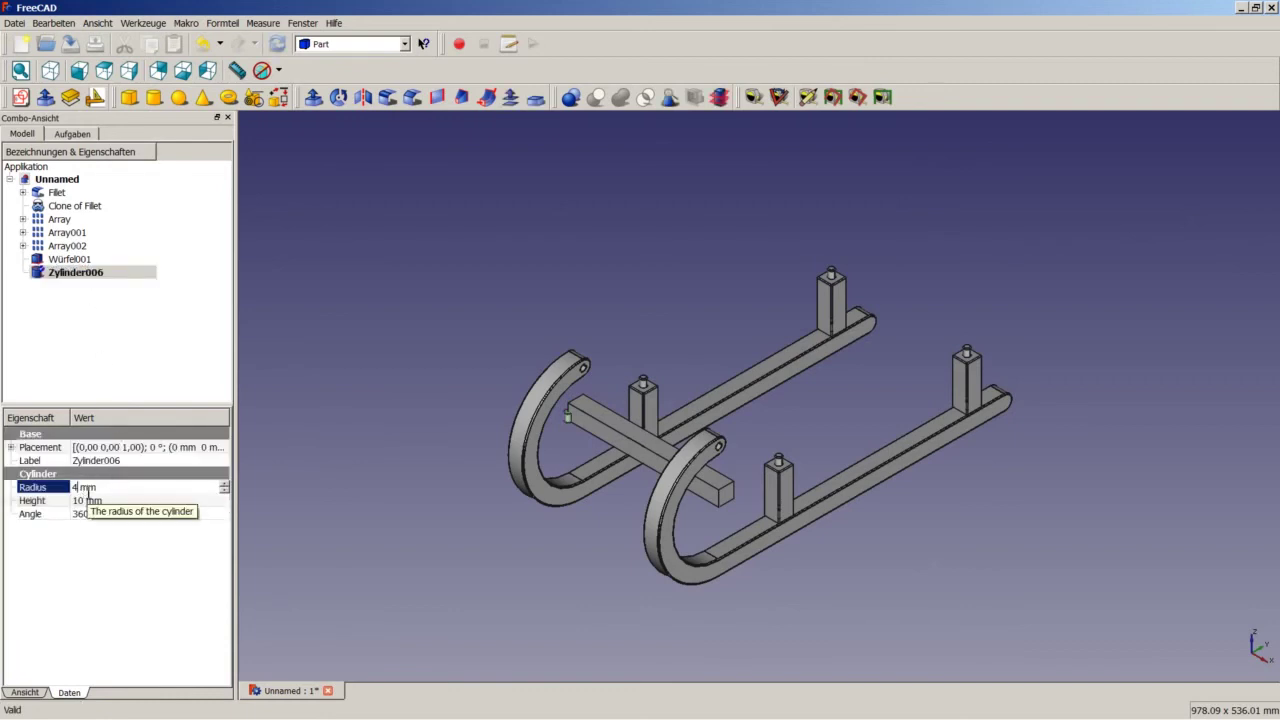
click(195, 450)
click(224, 447)
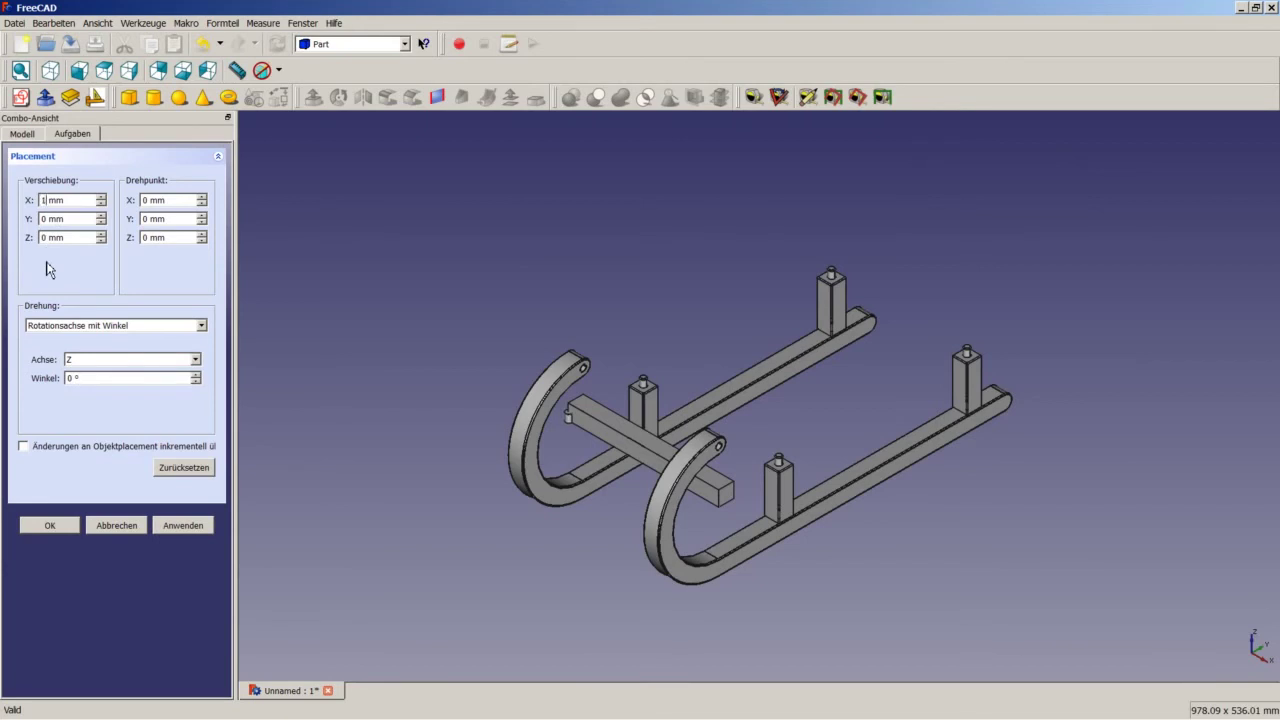
text(0)
click(59, 532)
scroll(598, 406, up, 3)
scroll(598, 407, up, 2)
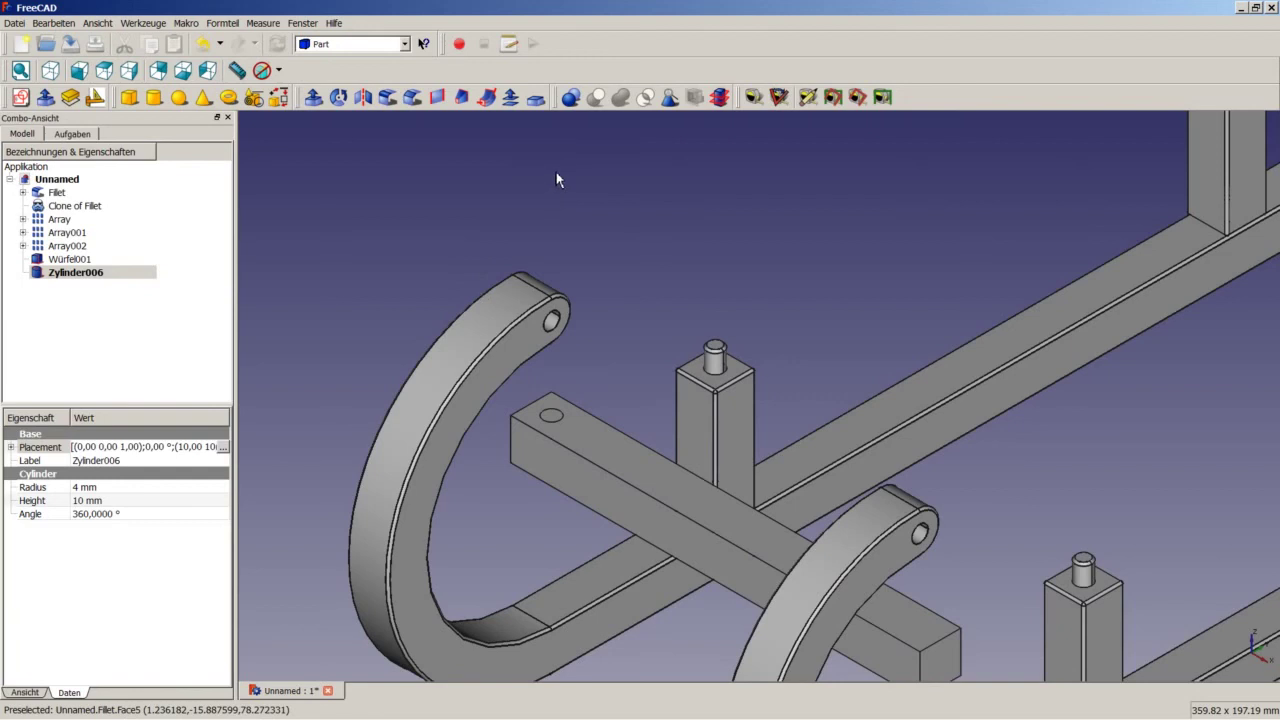
Step: Make a Draft ortho array of pin Zylinder006 with Number Y 1 and Y interval 0
click(350, 44)
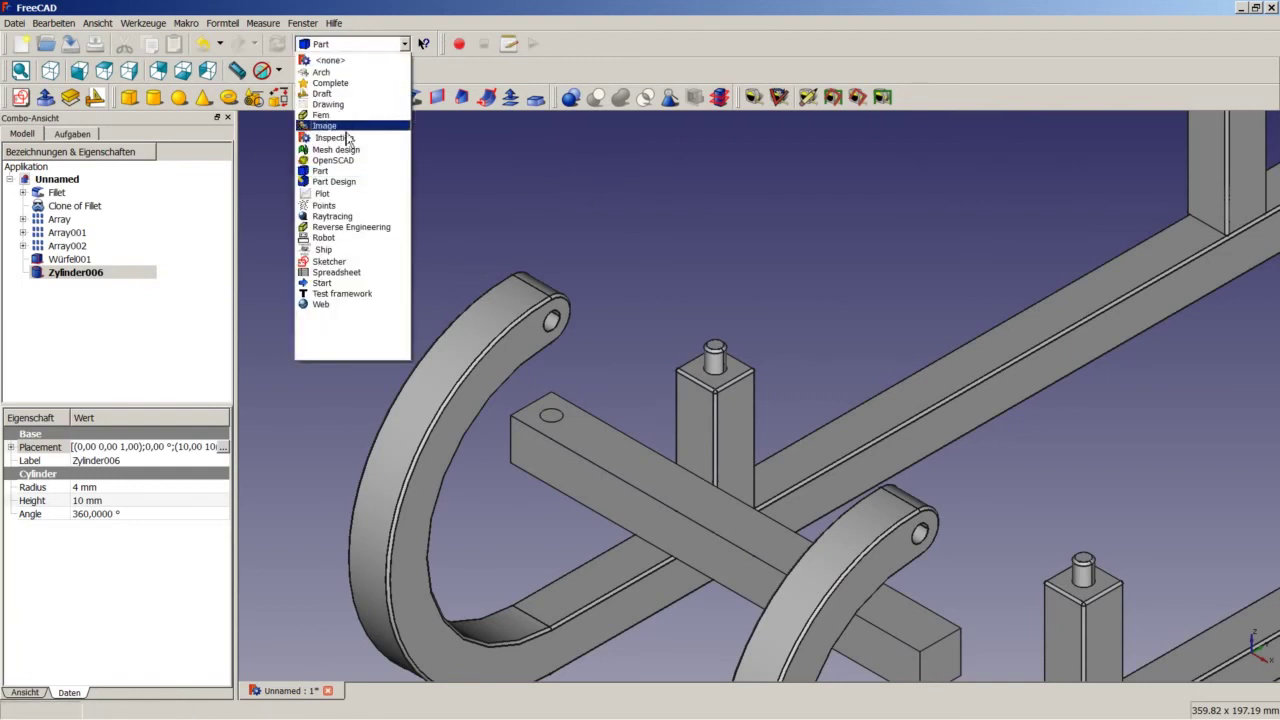
click(322, 93)
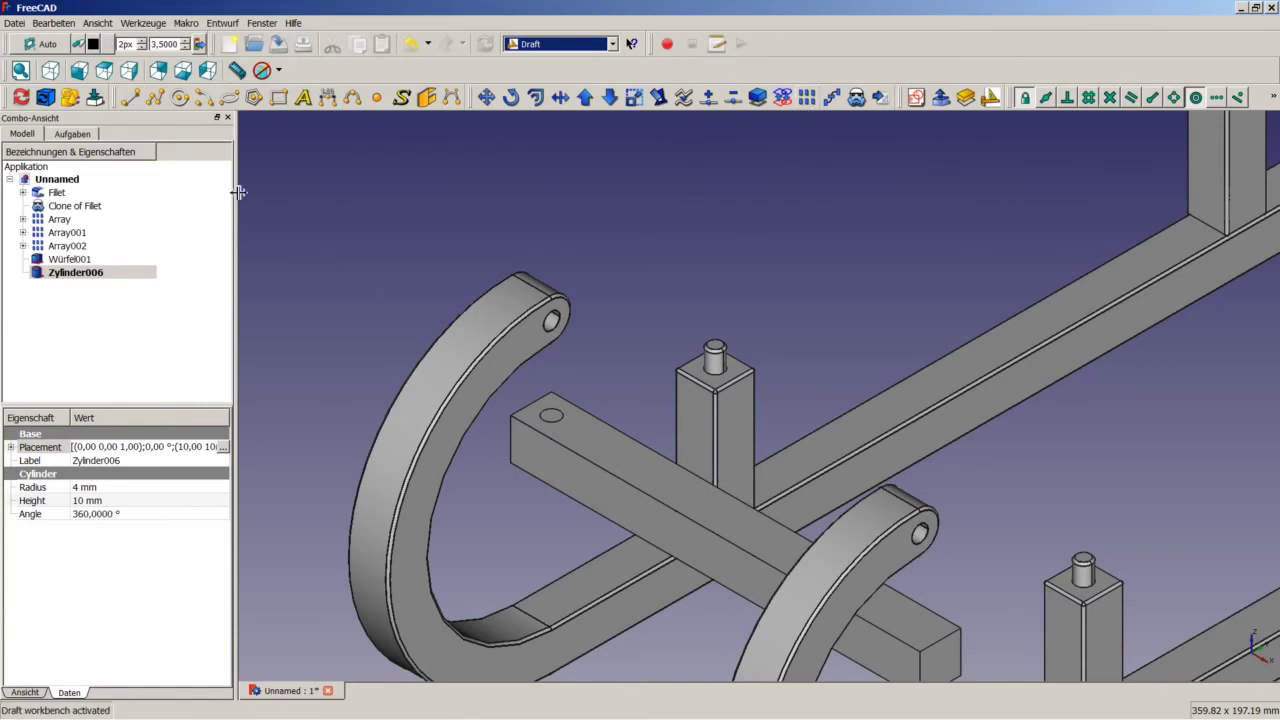
click(806, 97)
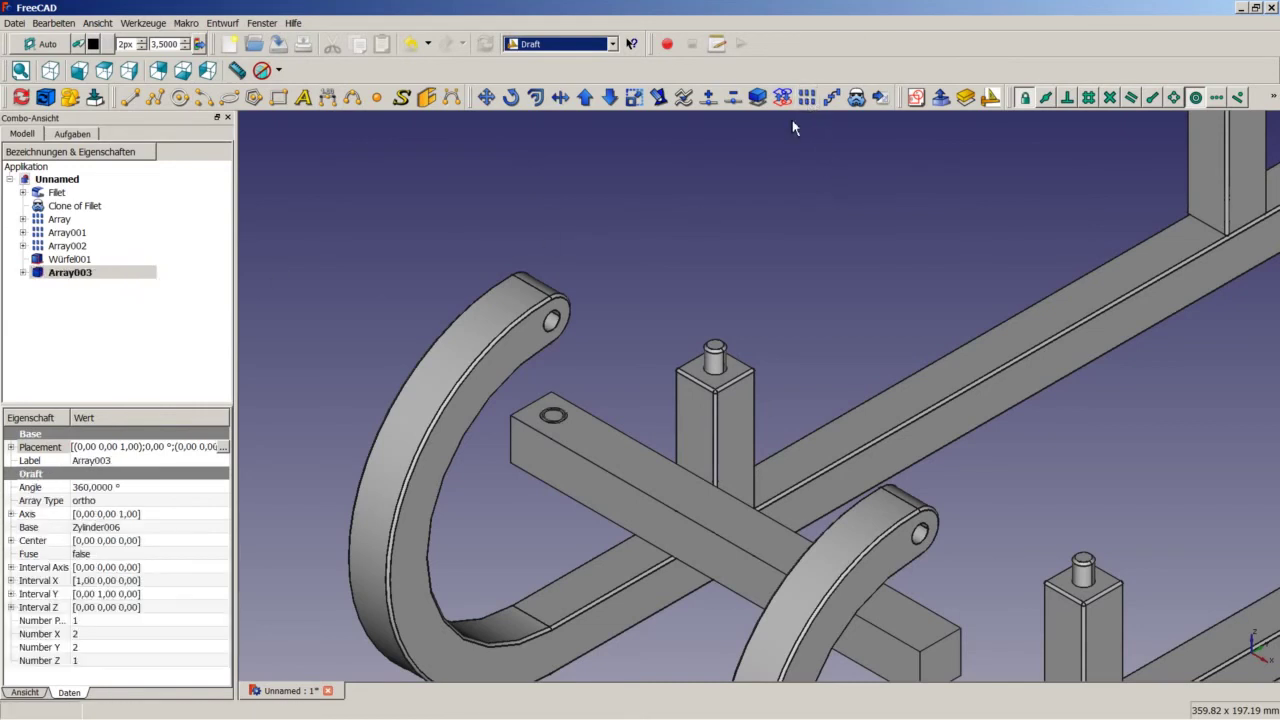
click(107, 648)
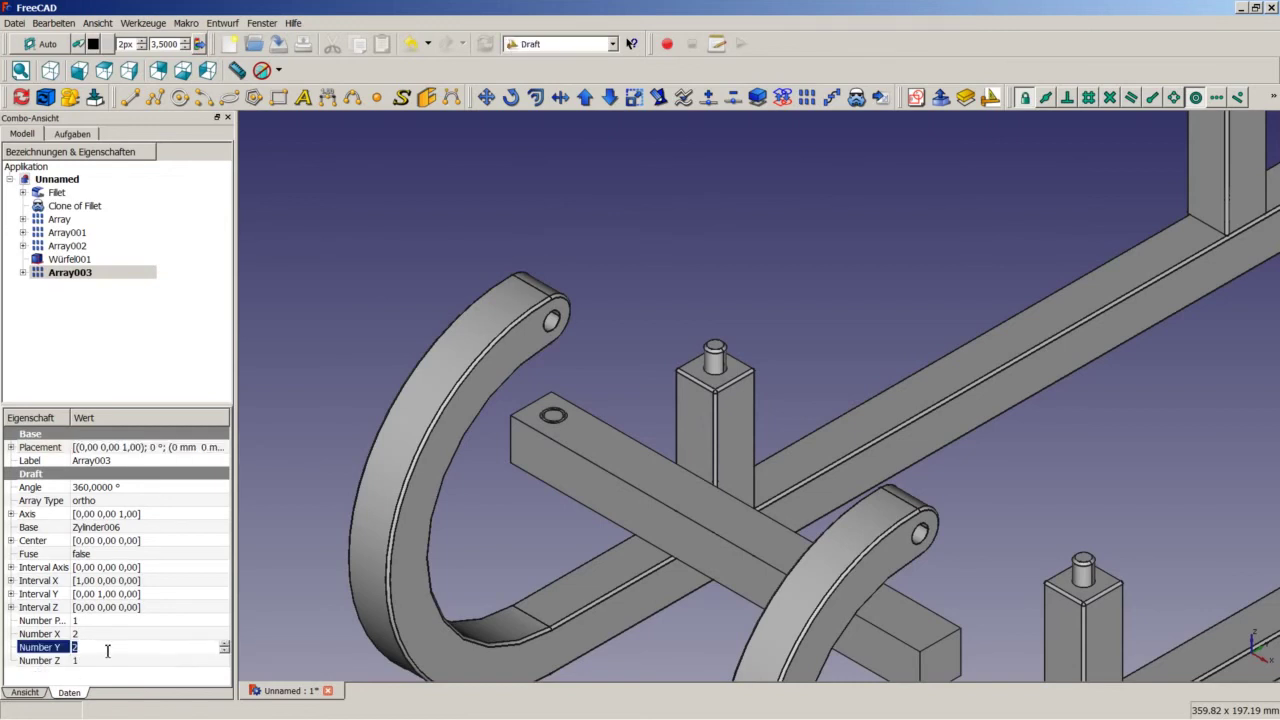
text(1)
click(12, 596)
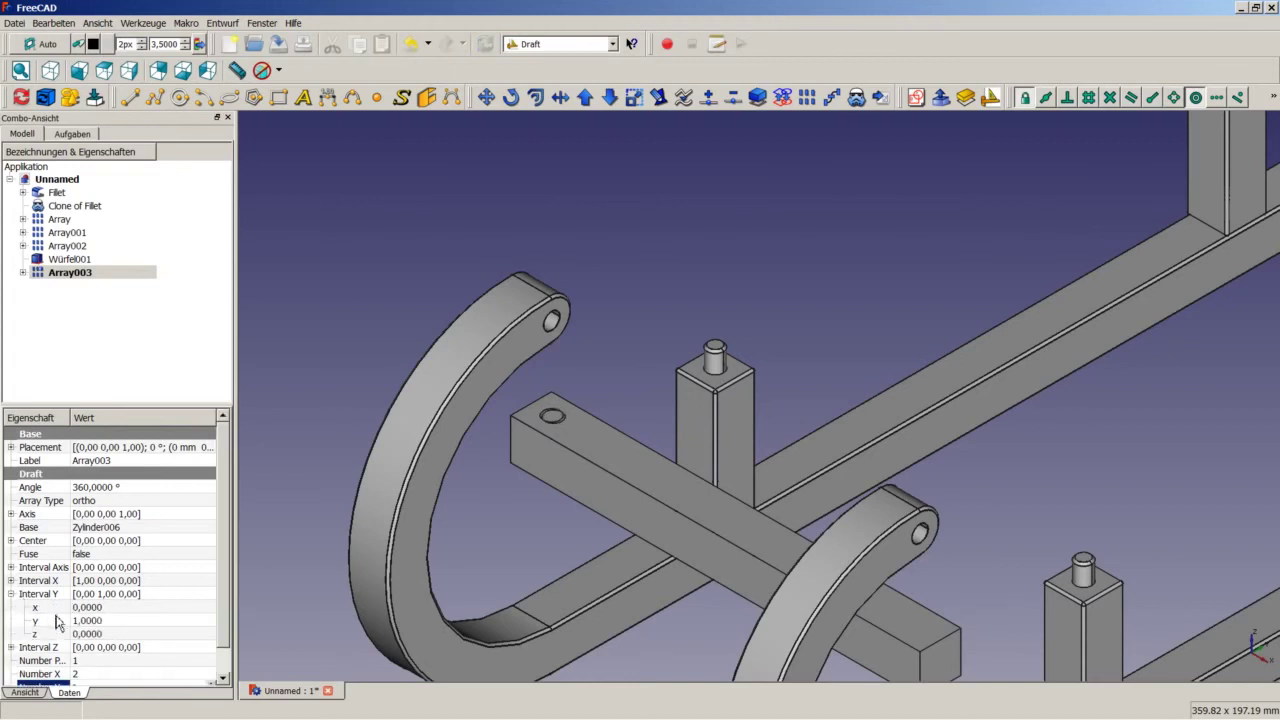
click(118, 622)
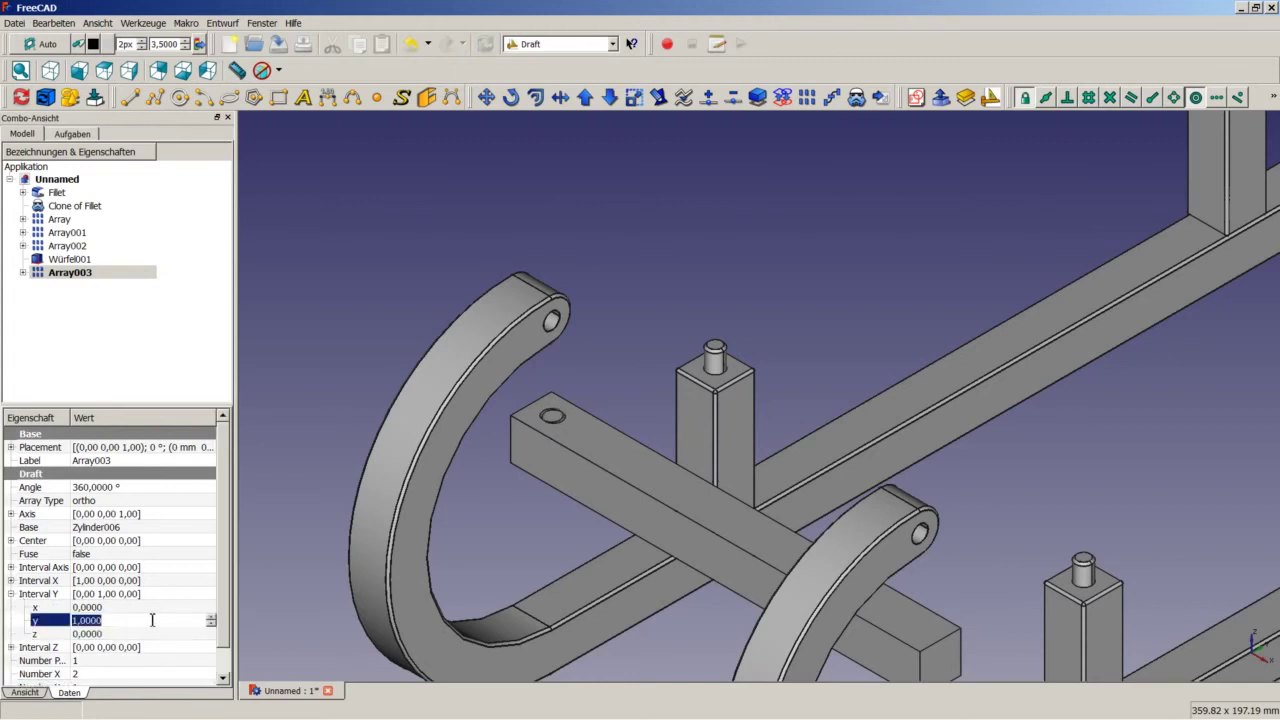
text(0)
Step: Set Array003's X interval to 45 mm
click(10, 594)
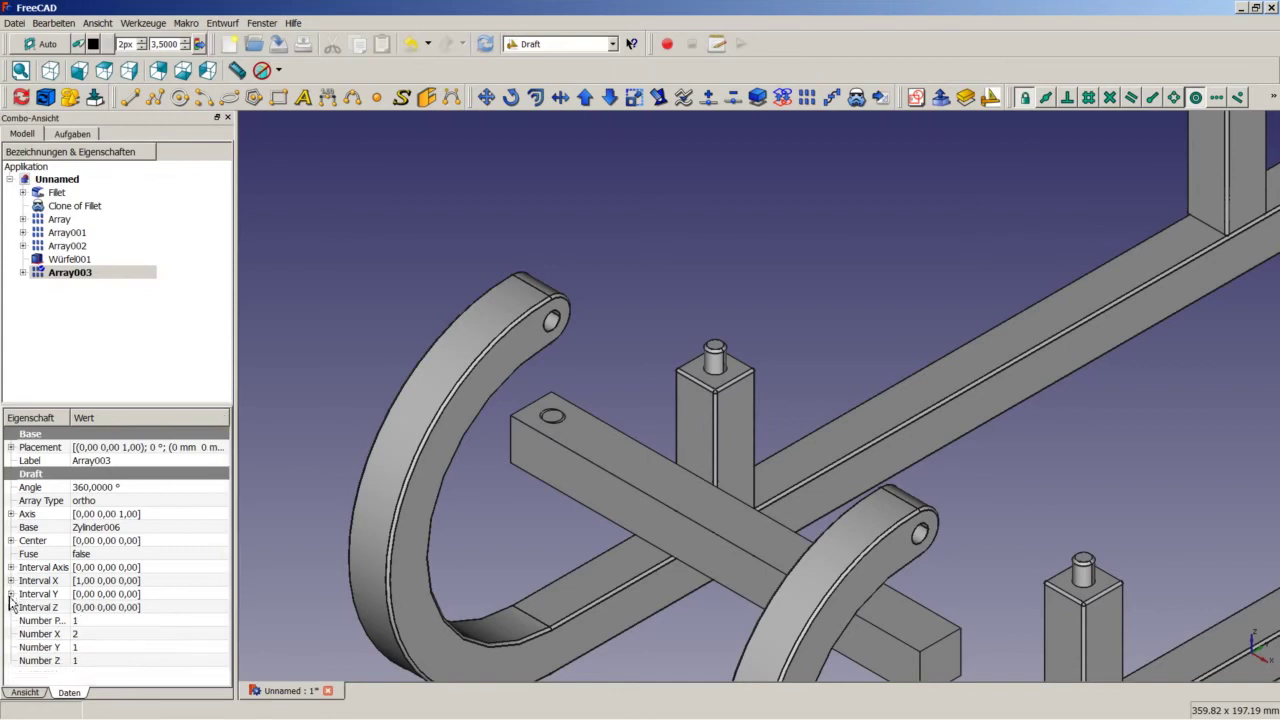
click(11, 595)
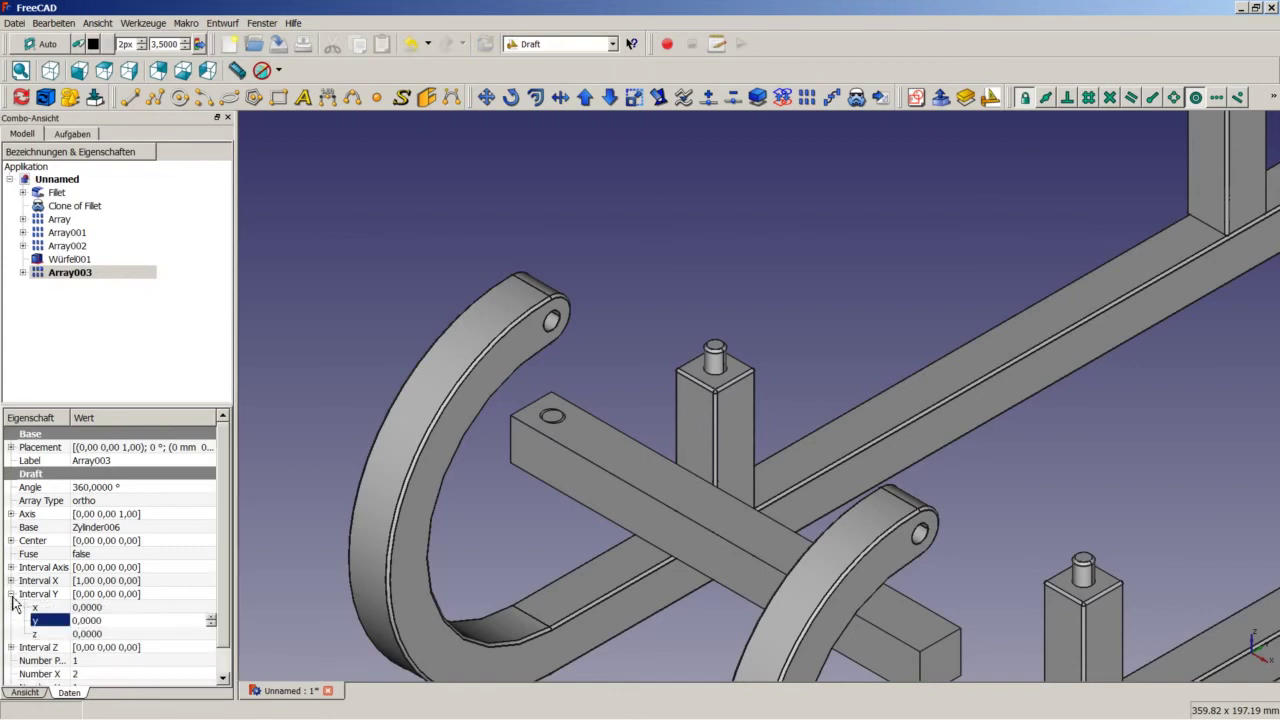
click(11, 594)
click(11, 580)
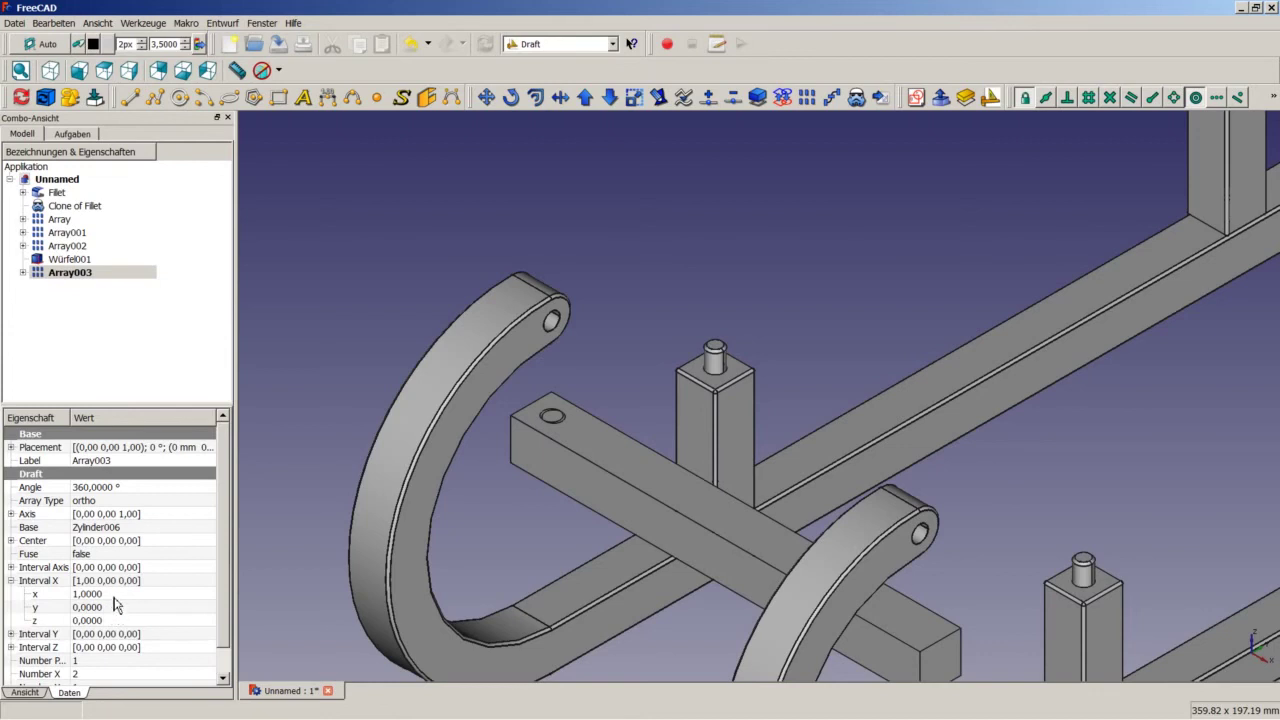
click(115, 597)
text(45)
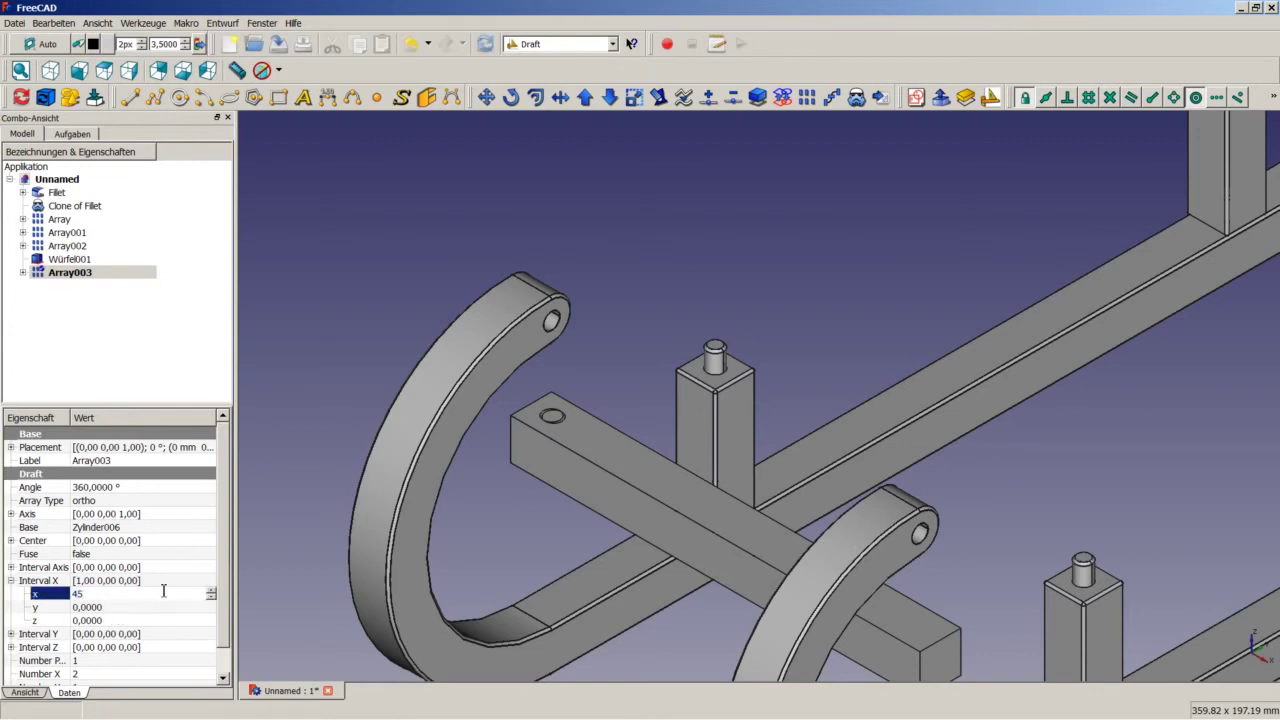
key(Return)
click(296, 494)
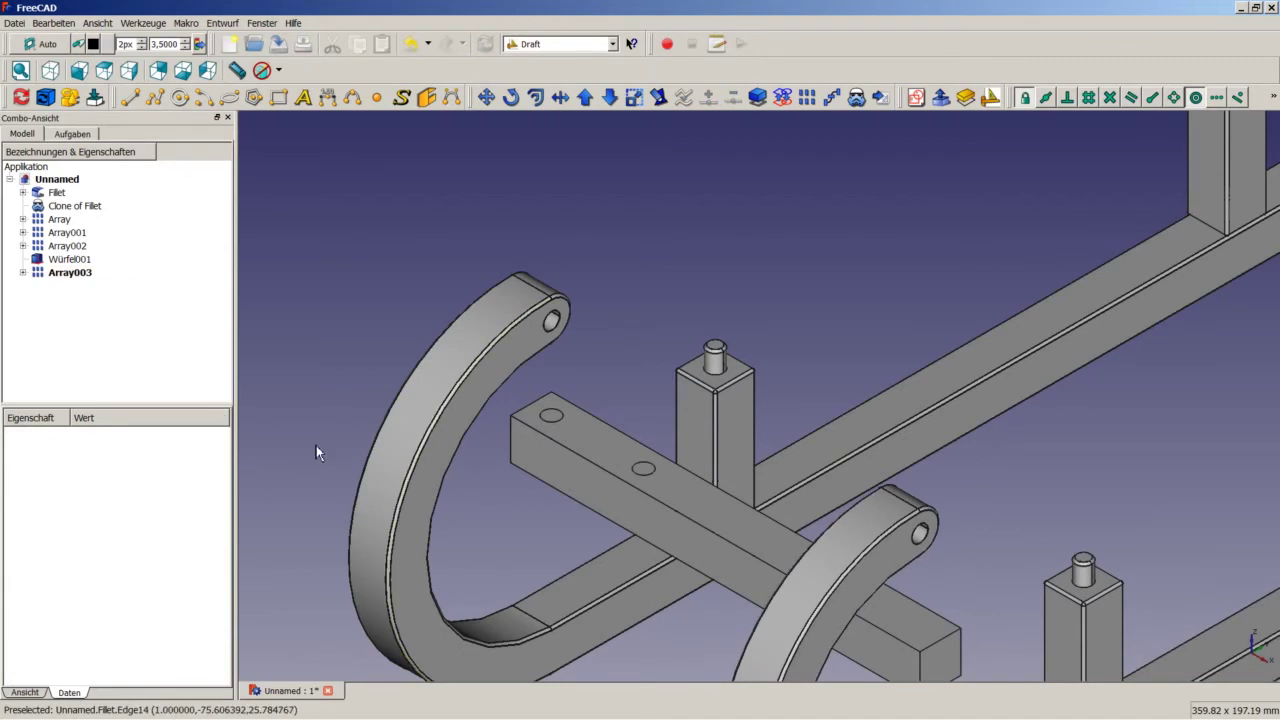
Step: Set Array003's number of copies along X to 5
click(80, 280)
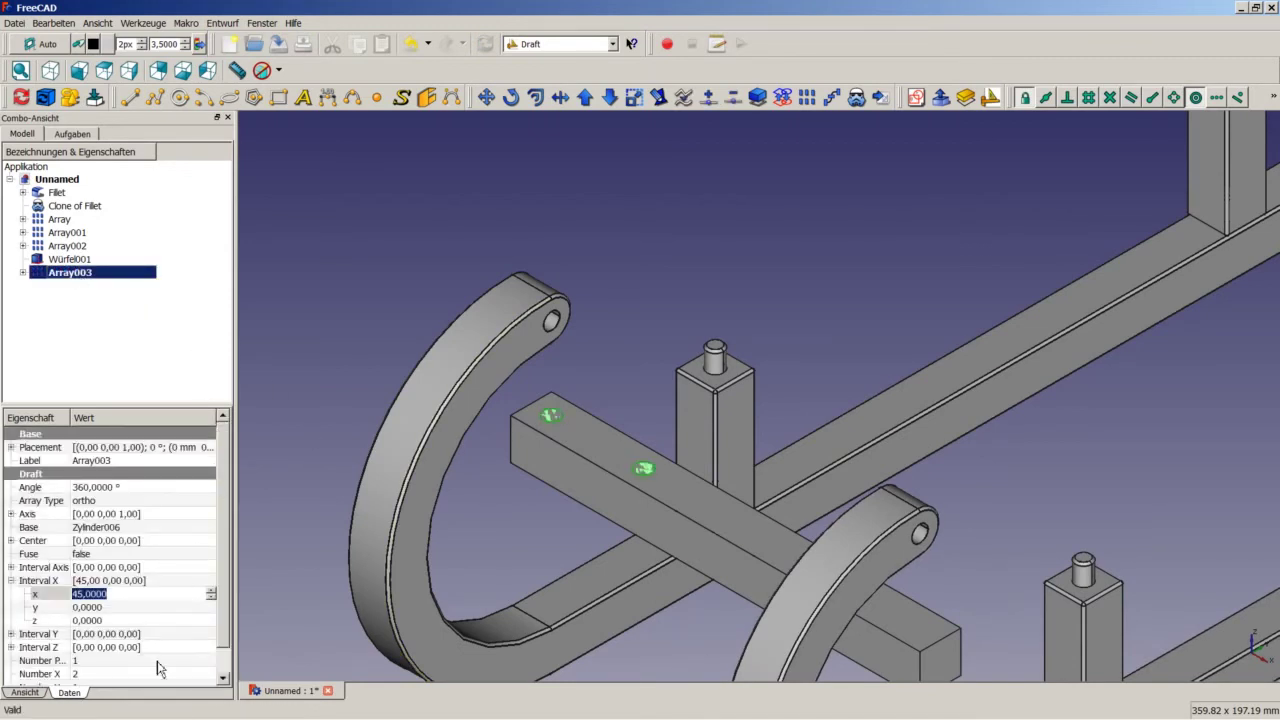
scroll(224, 652, down, 1)
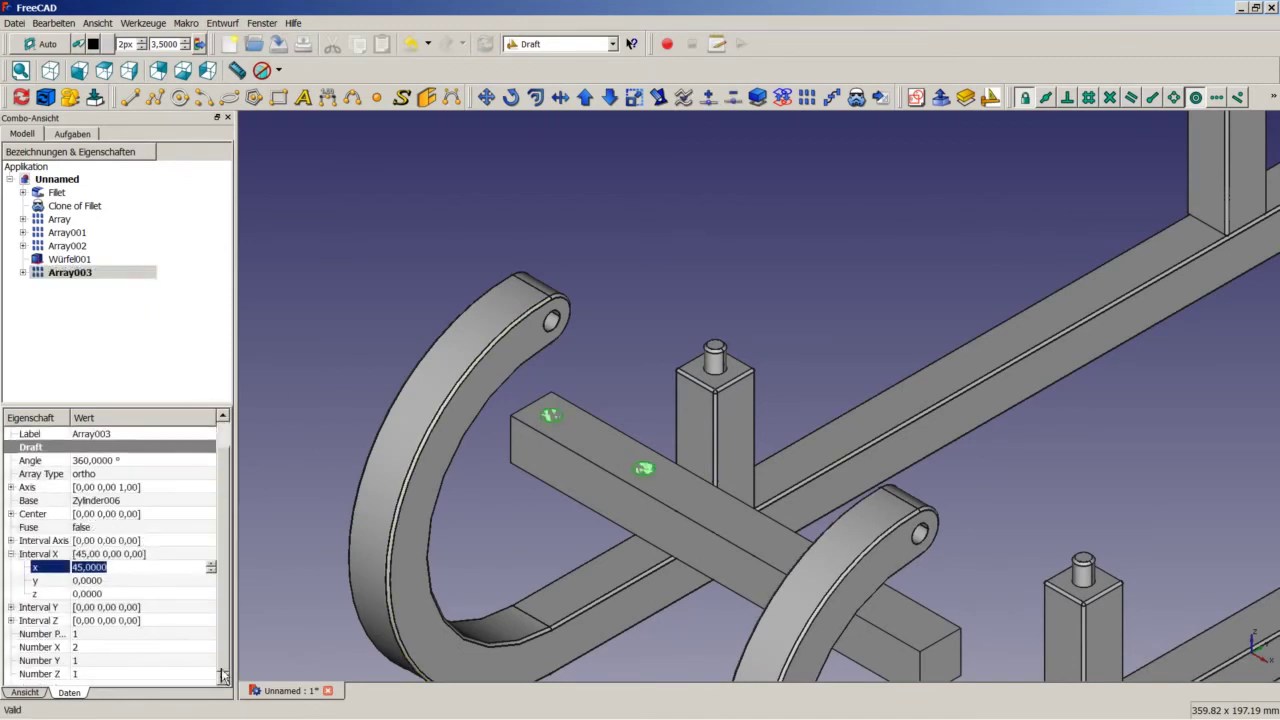
click(92, 649)
text(5)
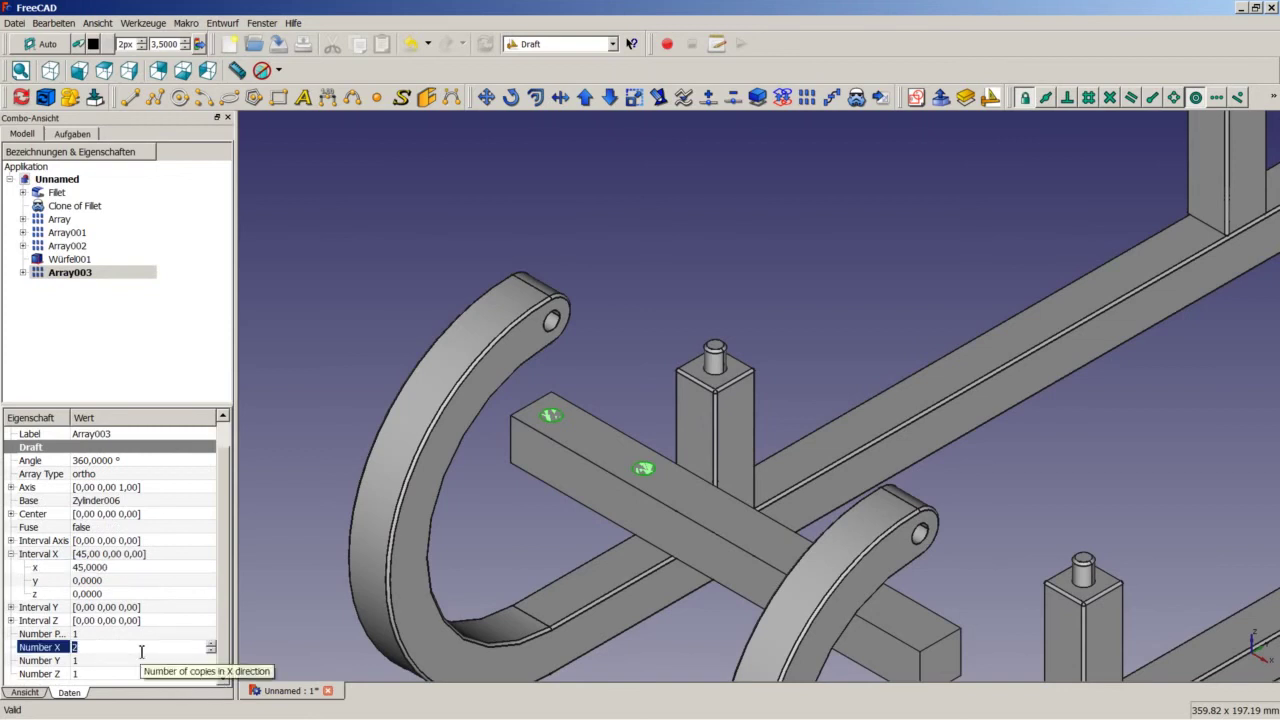
click(296, 443)
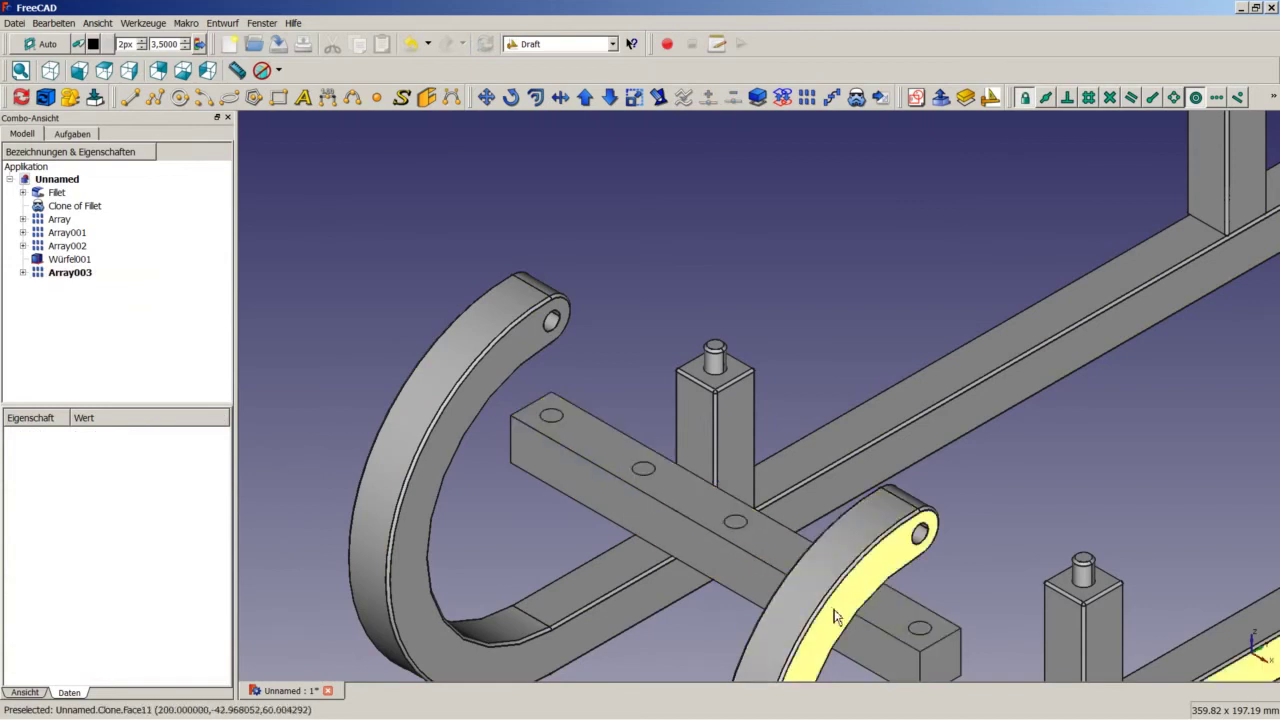
Step: Cut Array003 out of crossbar Würfel001 using Part Cut
click(70, 260)
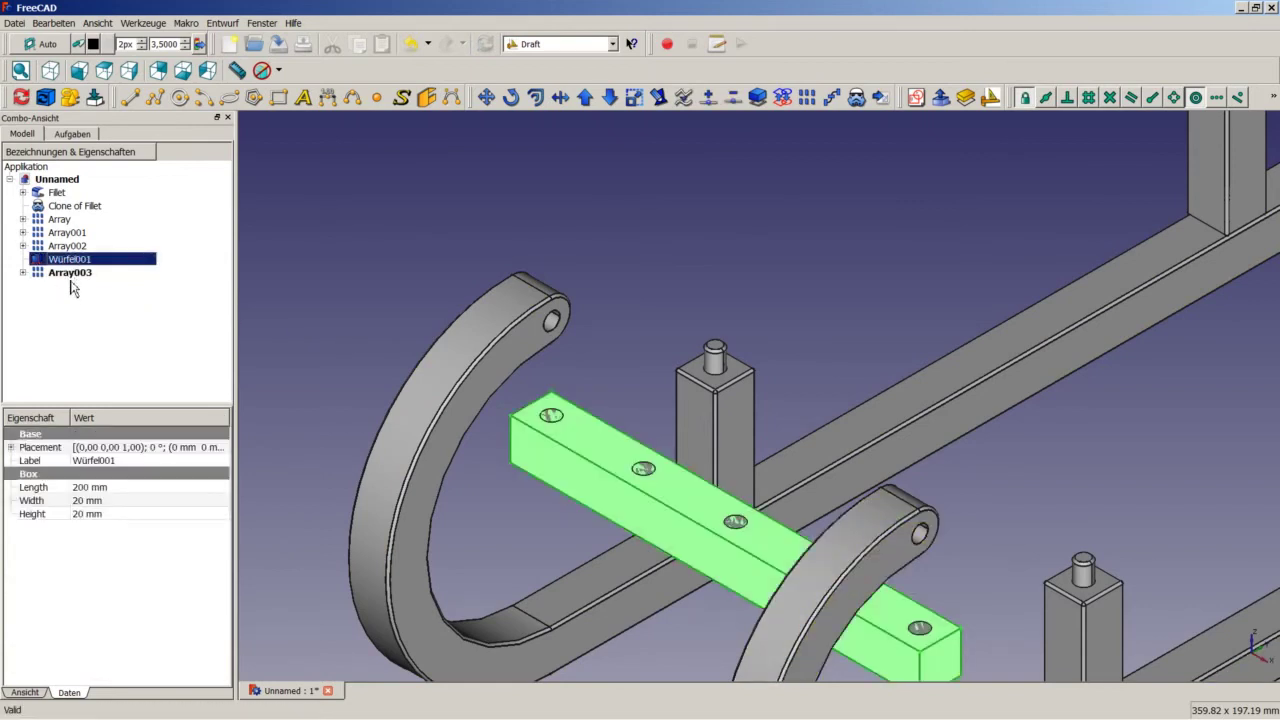
ctrl+click(71, 276)
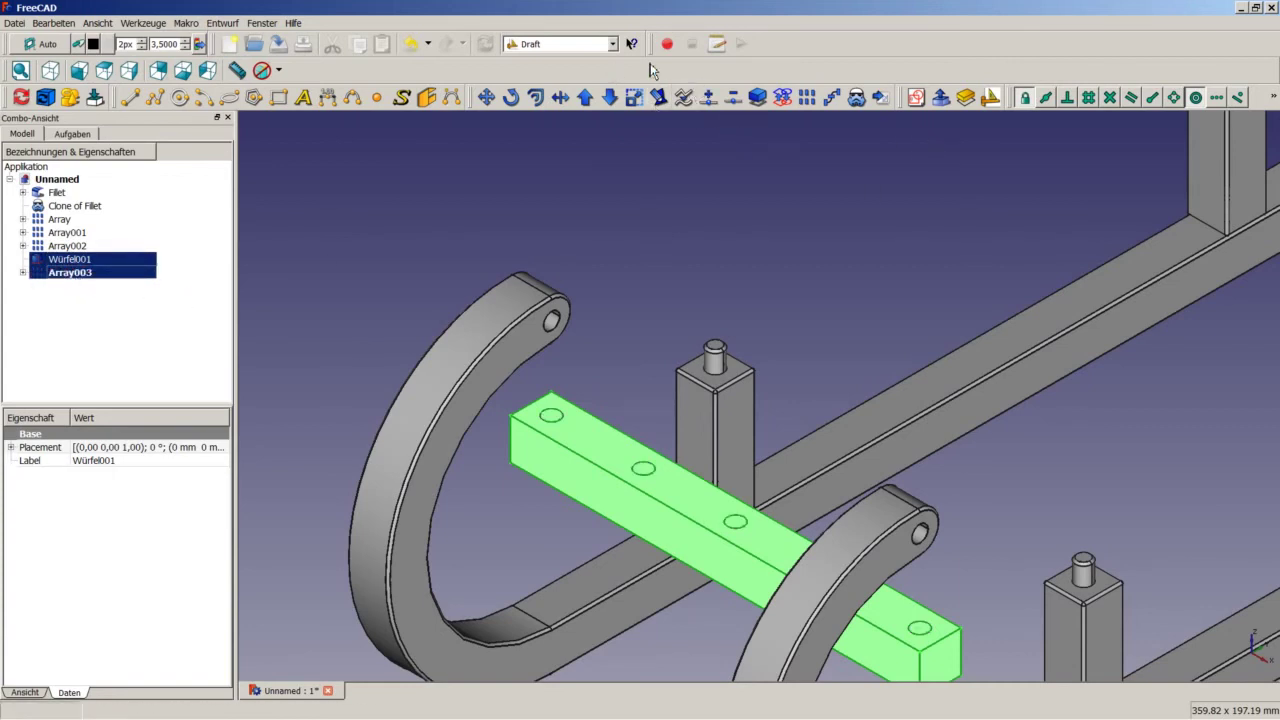
click(595, 50)
click(597, 166)
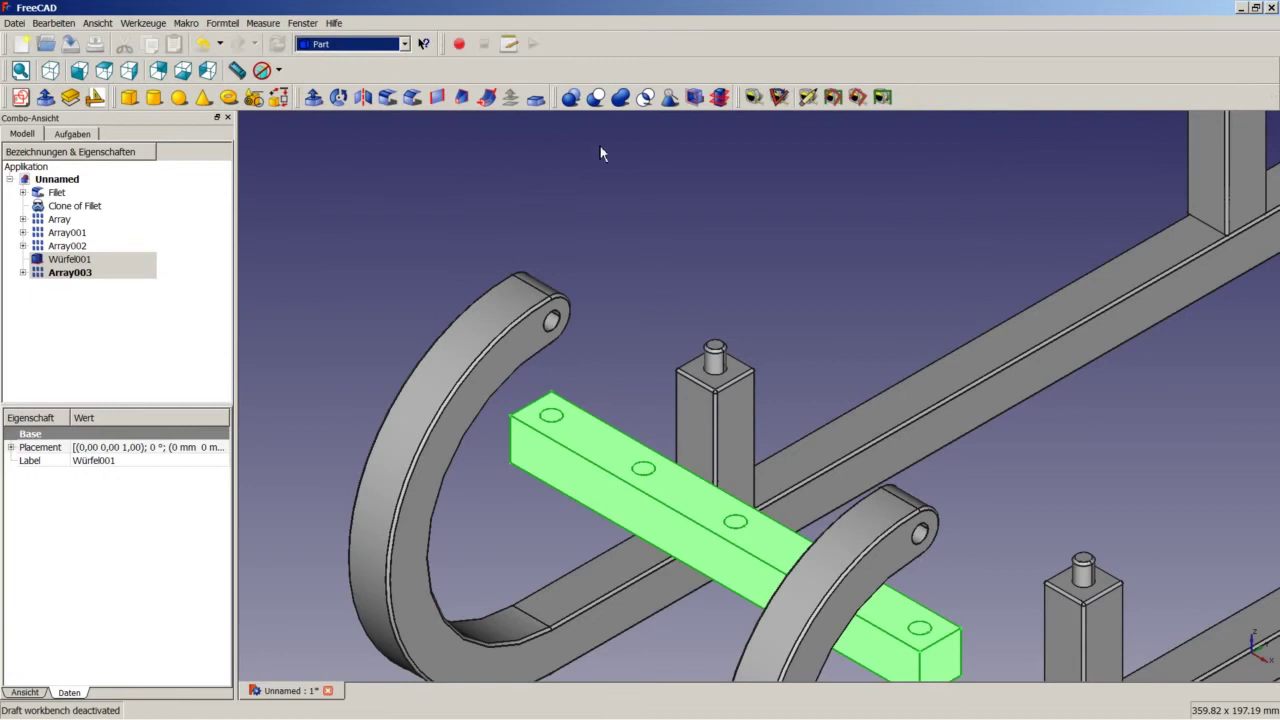
click(608, 101)
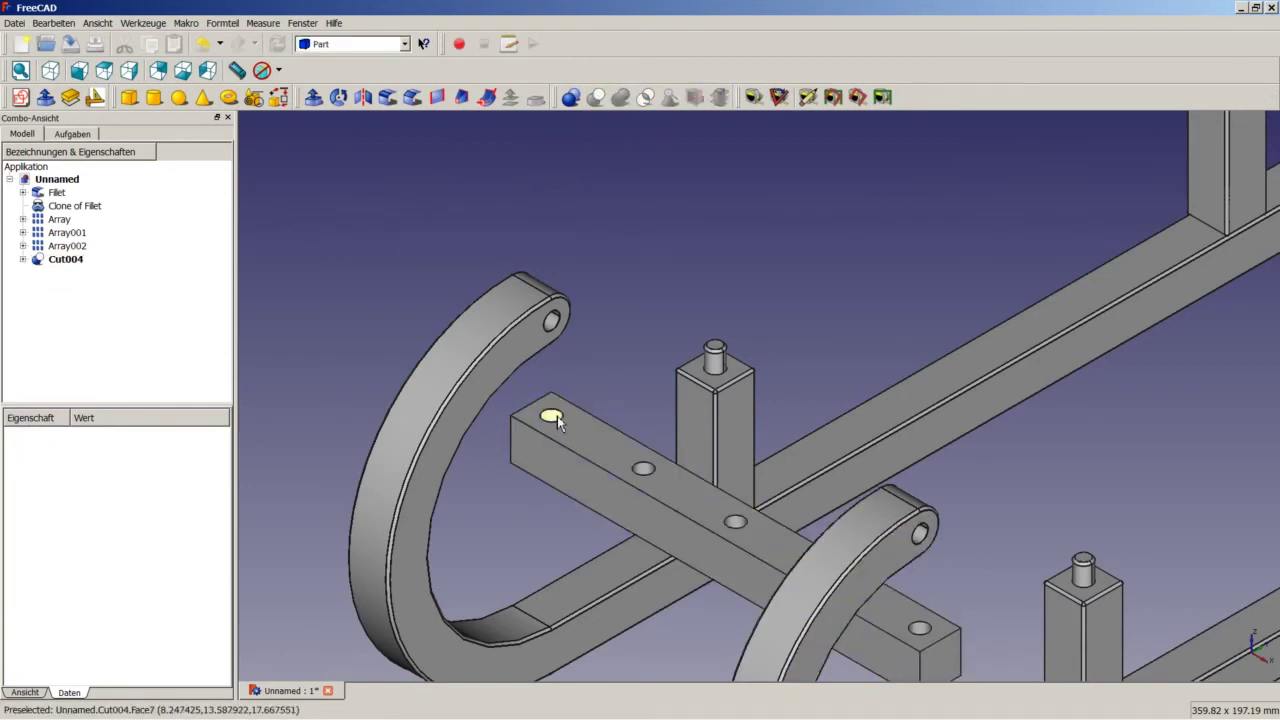
Step: Measure the first and last holes' distances to the bar ends (6 mm), then clear measurements
scroll(557, 416, up, 2)
scroll(552, 417, up, 2)
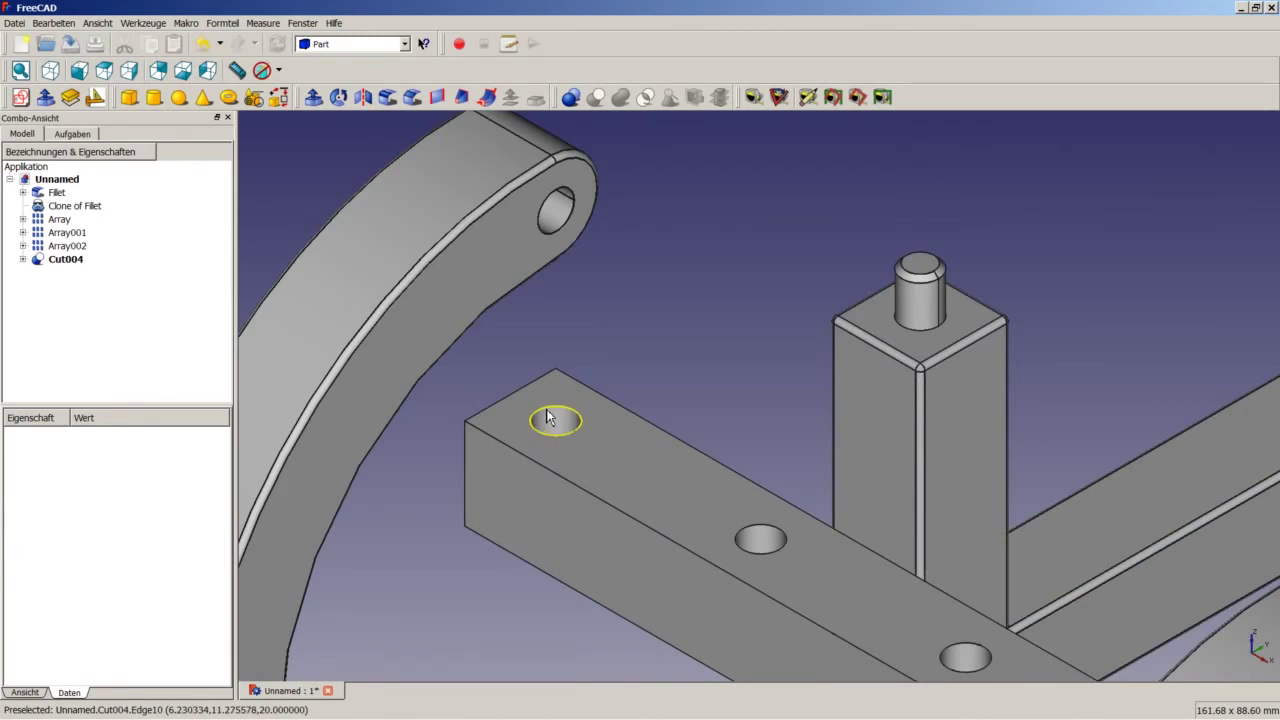
click(547, 417)
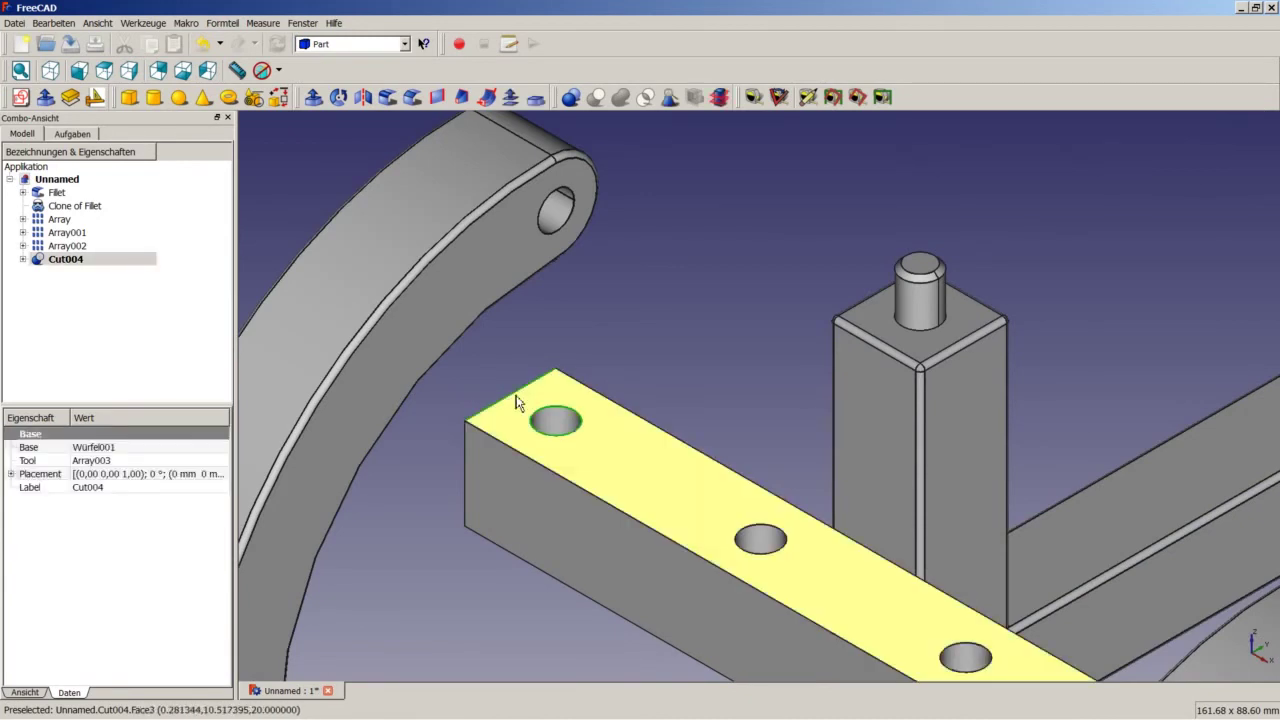
ctrl+click(512, 399)
click(754, 96)
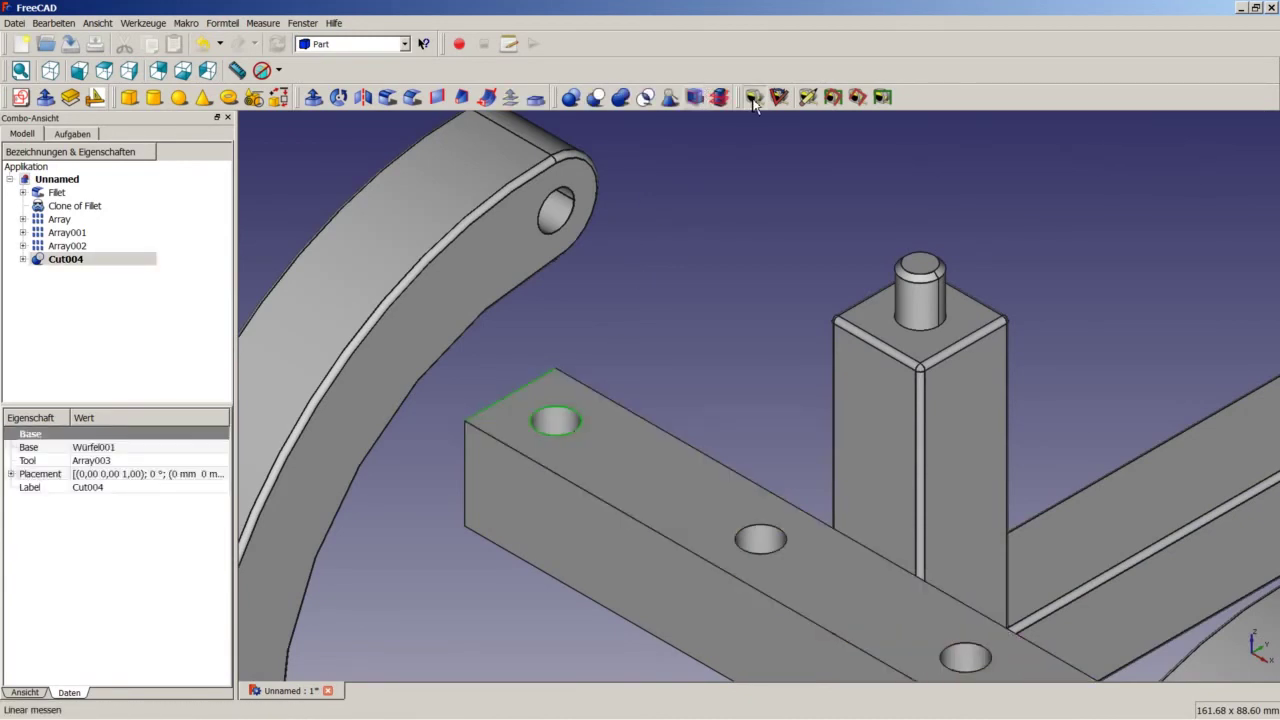
scroll(661, 462, down, 2)
scroll(700, 480, down, 2)
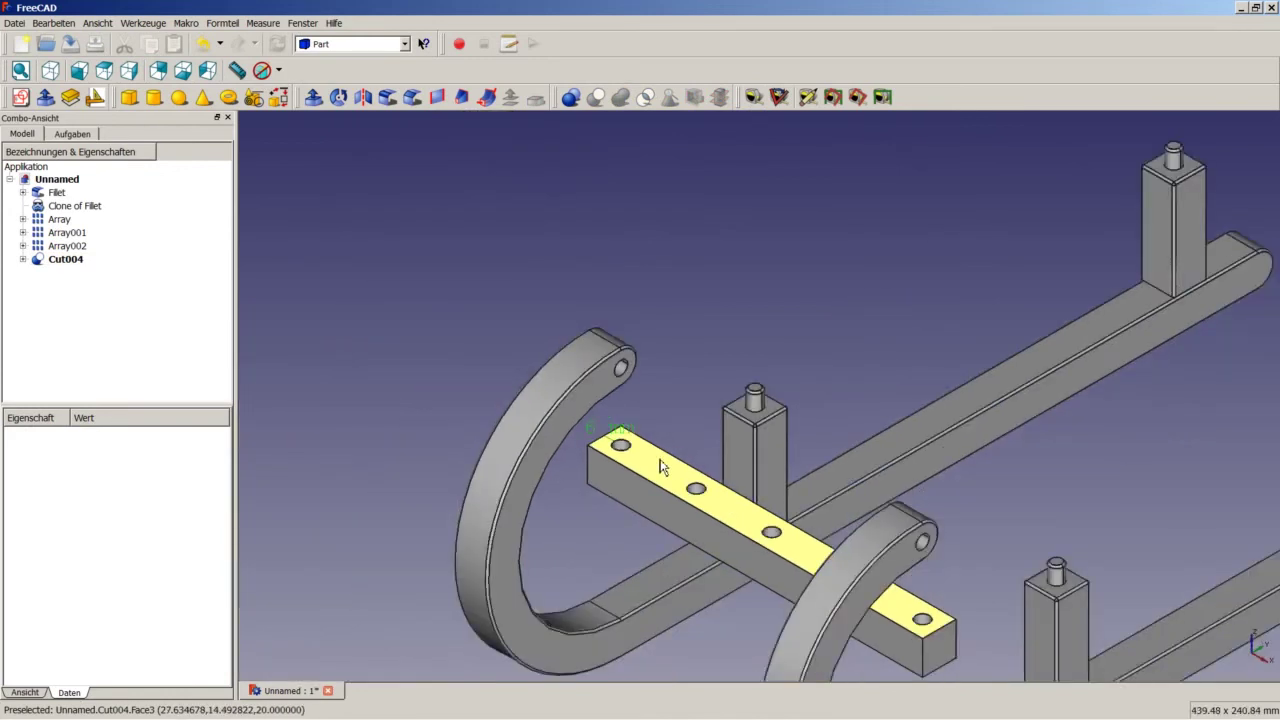
scroll(835, 514, down, 2)
scroll(793, 578, up, 5)
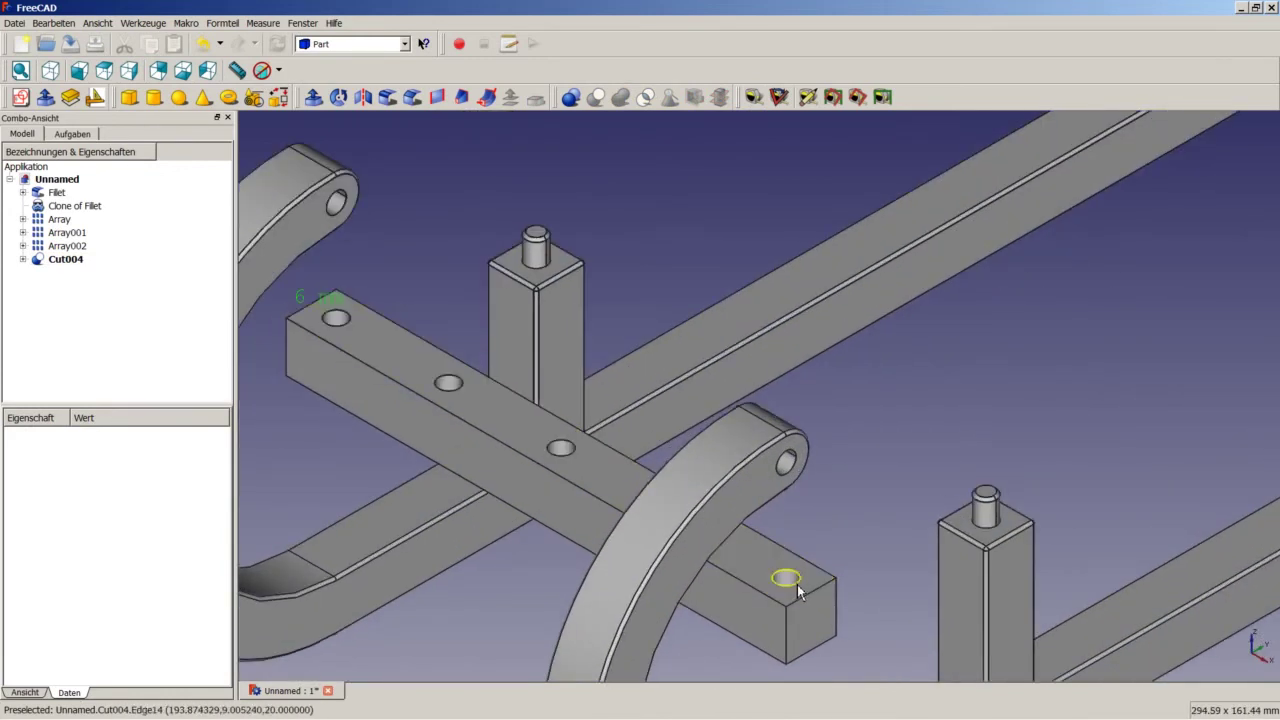
click(789, 581)
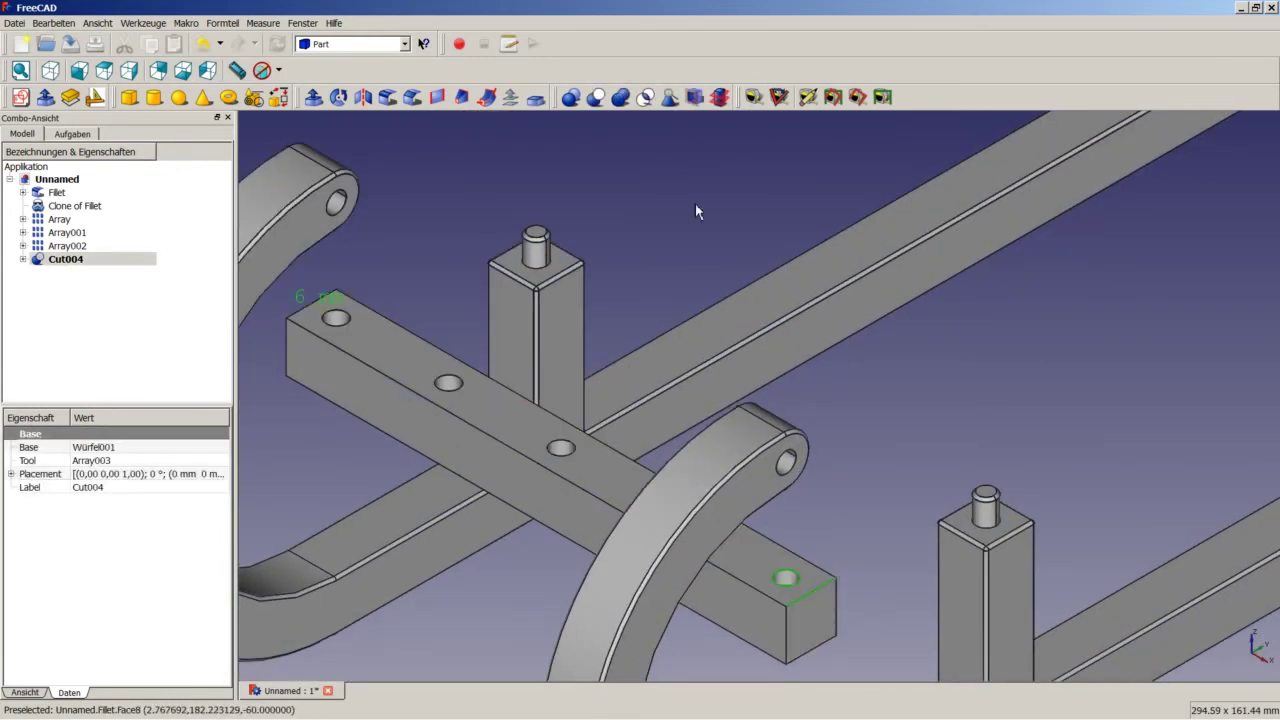
click(753, 100)
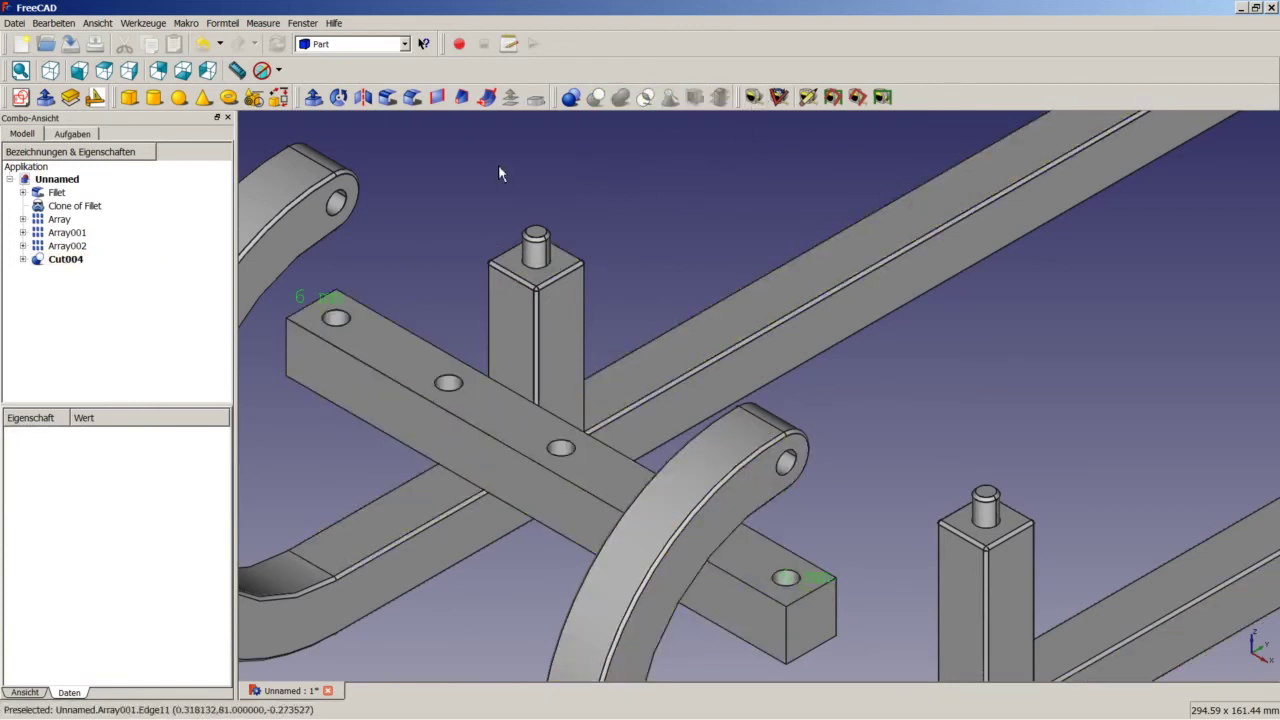
click(811, 97)
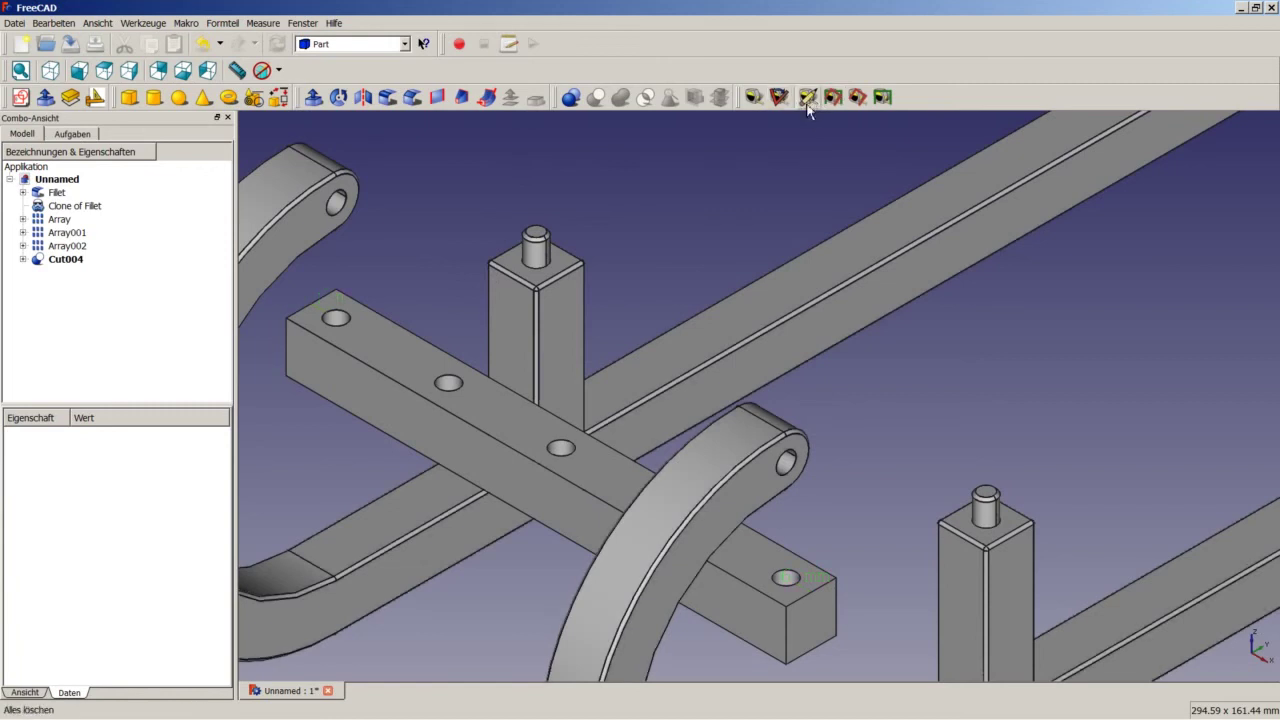
Step: Fit the whole sled into view and save the model
right_click(423, 221)
click(445, 232)
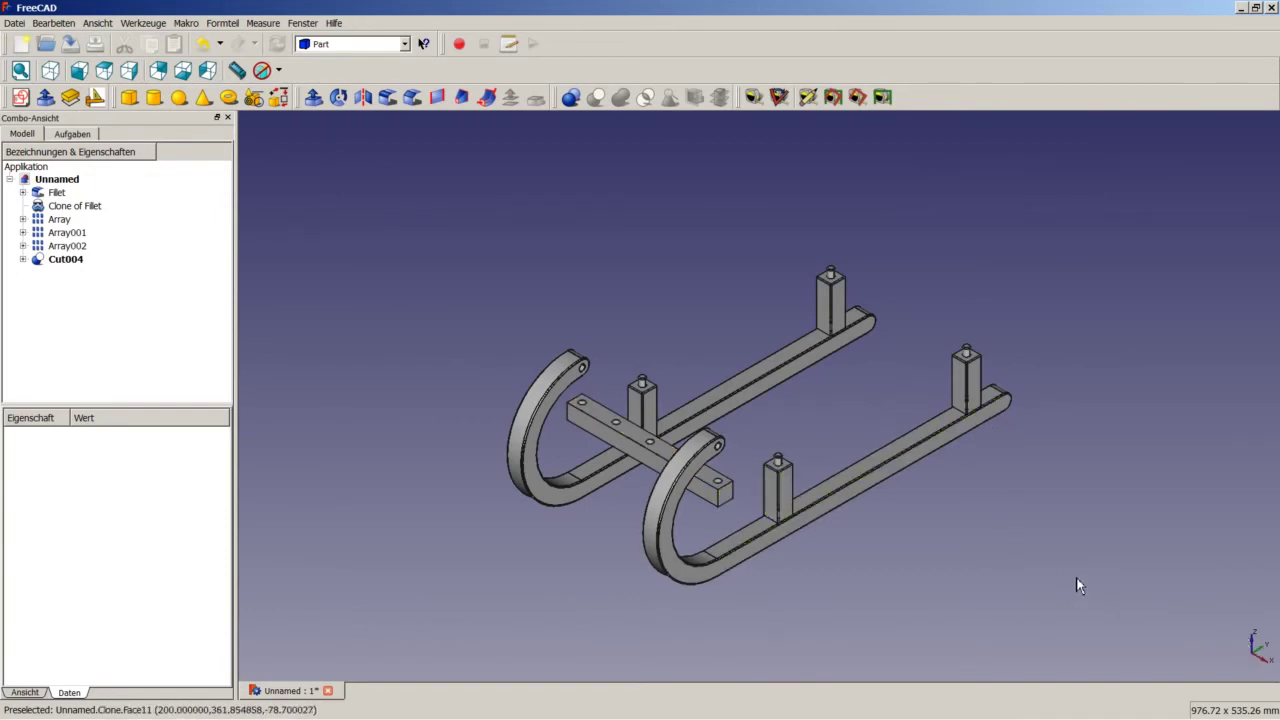
key(ctrl+s)
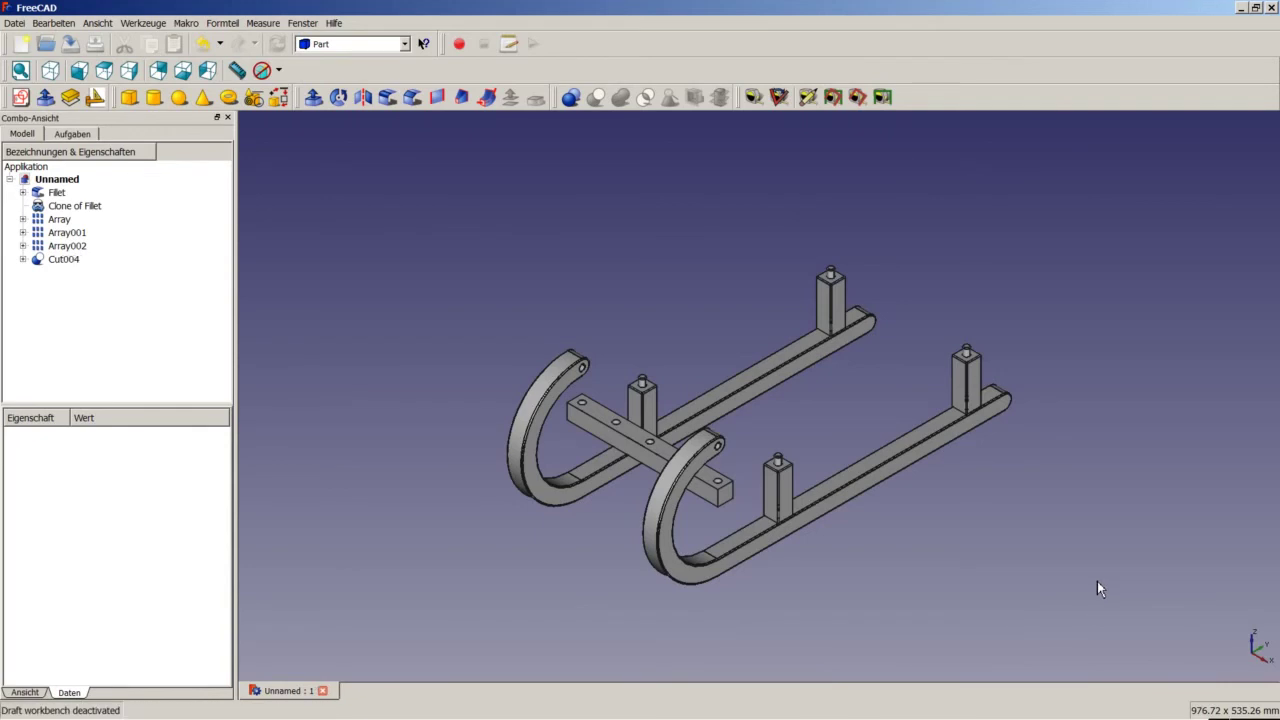
click(50, 260)
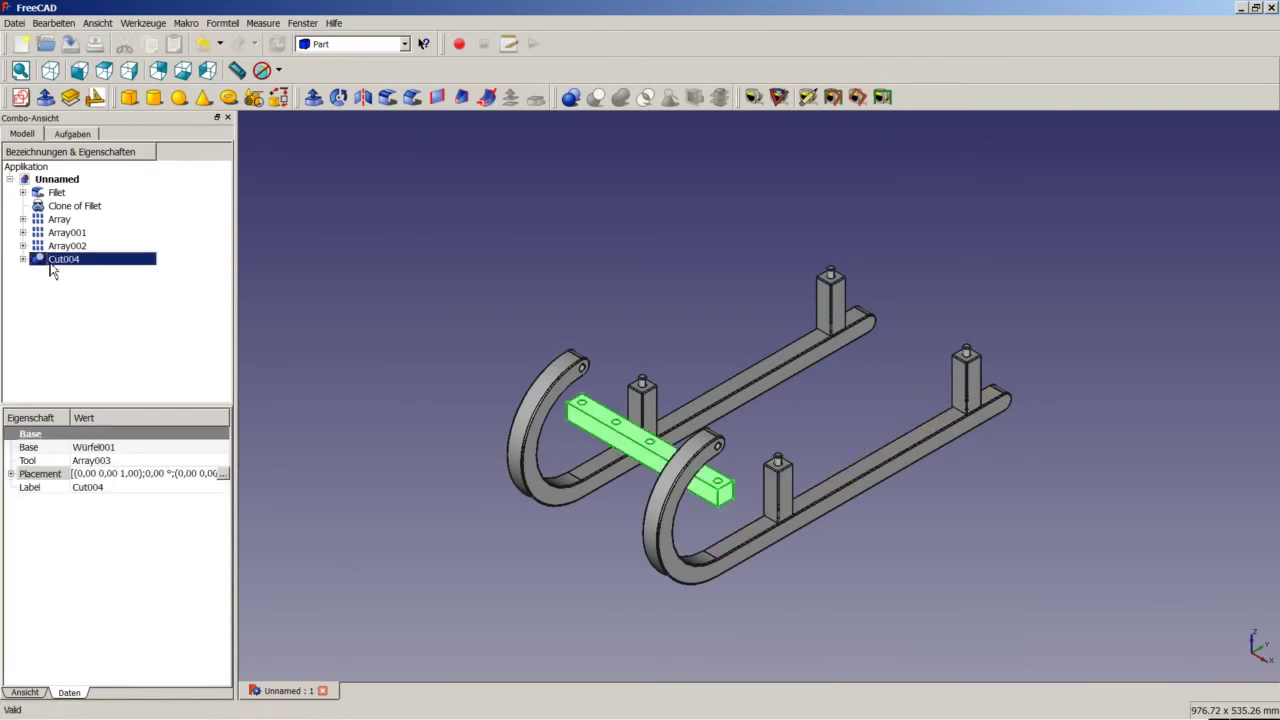
Step: Fillet Cut004's top, end, side and remaining faces with a 1 mm radius
click(385, 97)
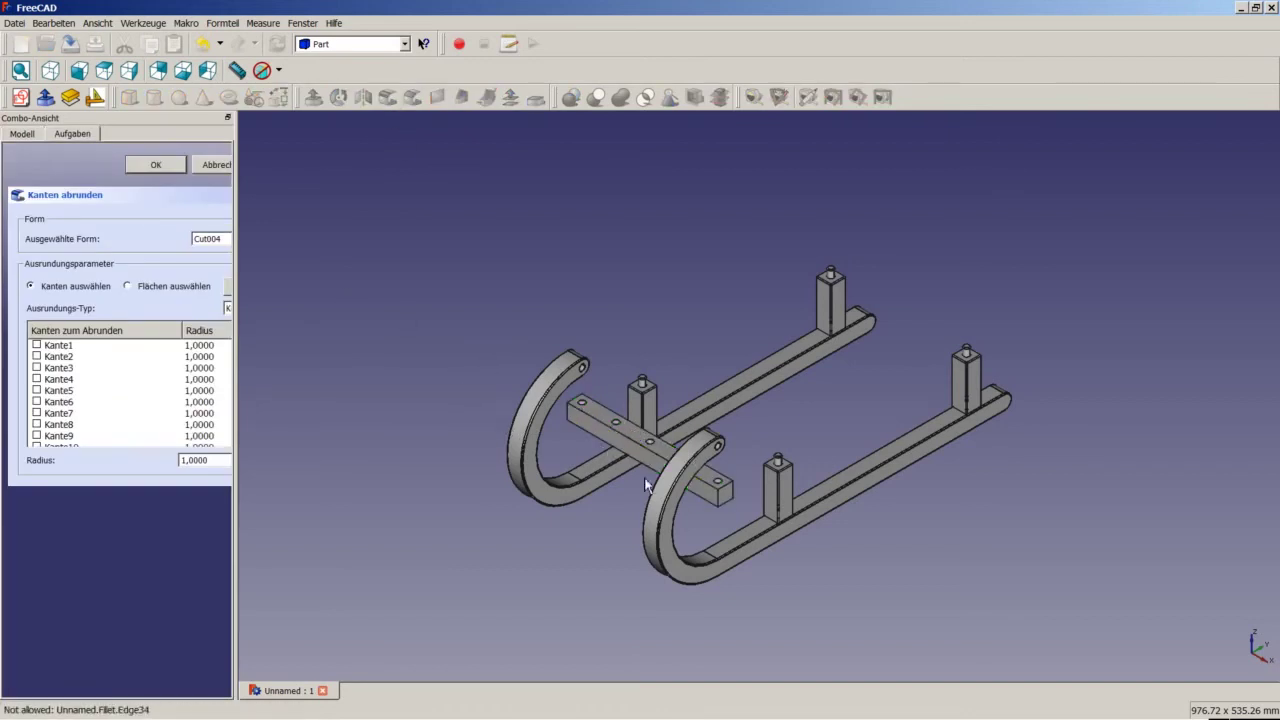
scroll(665, 475, up, 3)
scroll(673, 471, up, 3)
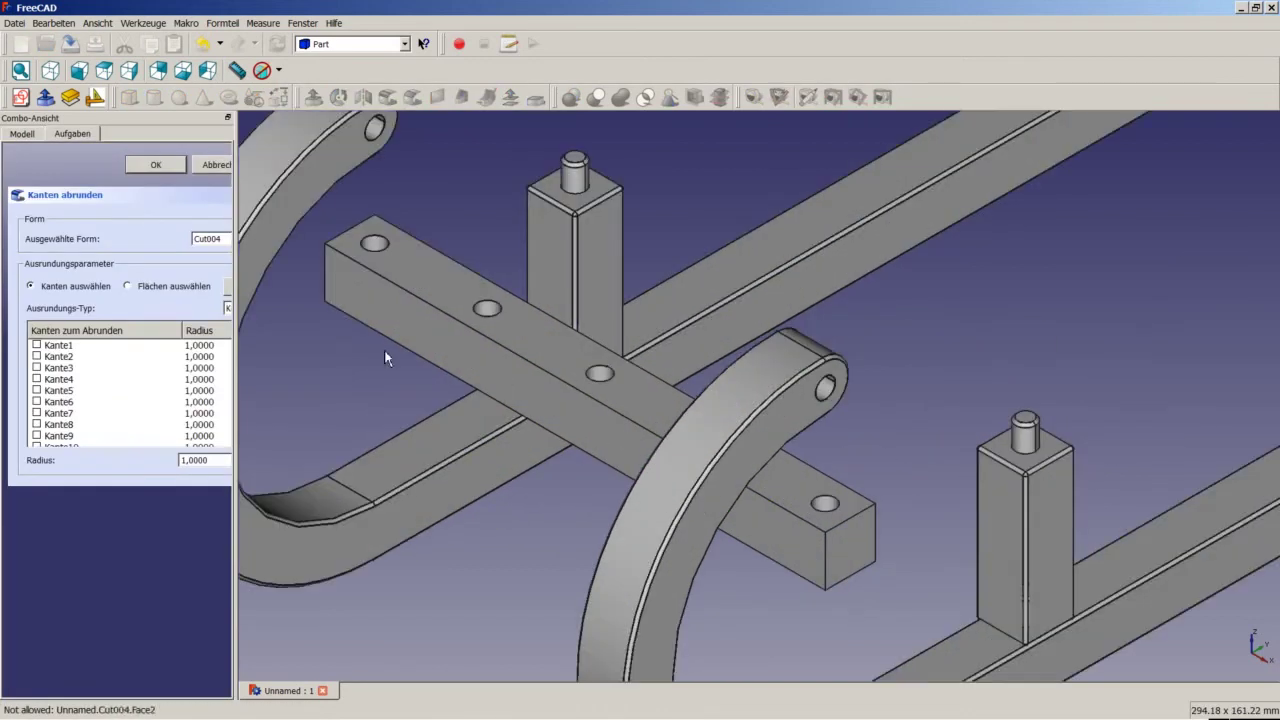
click(183, 290)
click(634, 449)
click(857, 512)
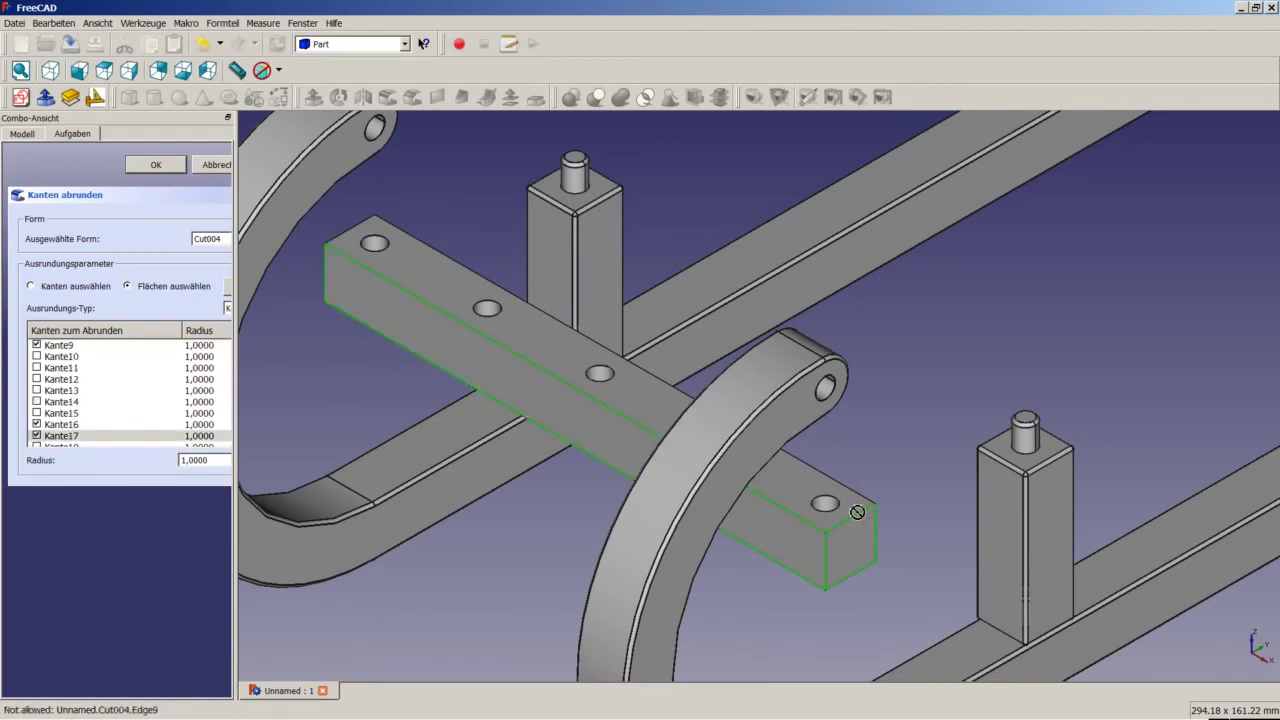
middle_drag(857, 512, 619, 473)
click(400, 310)
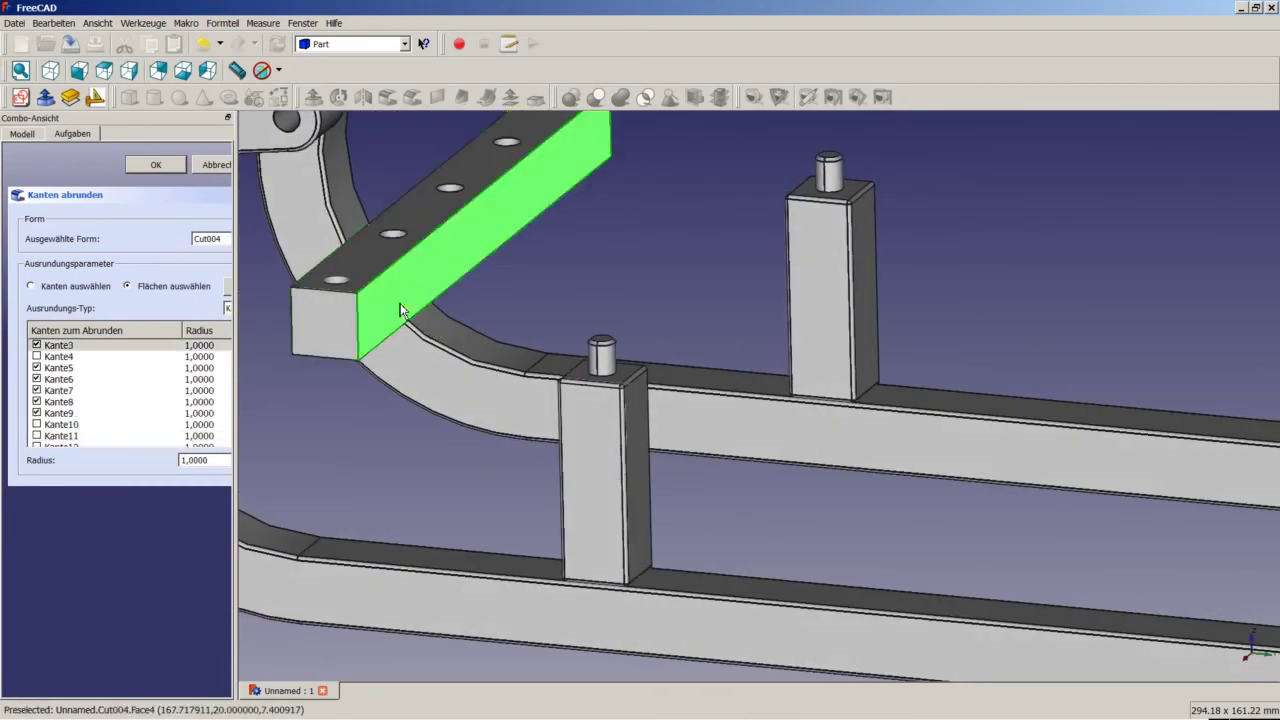
mouse_move(400, 310)
middle_down()
mouse_move(389, 343)
mouse_move(537, 297)
middle_up()
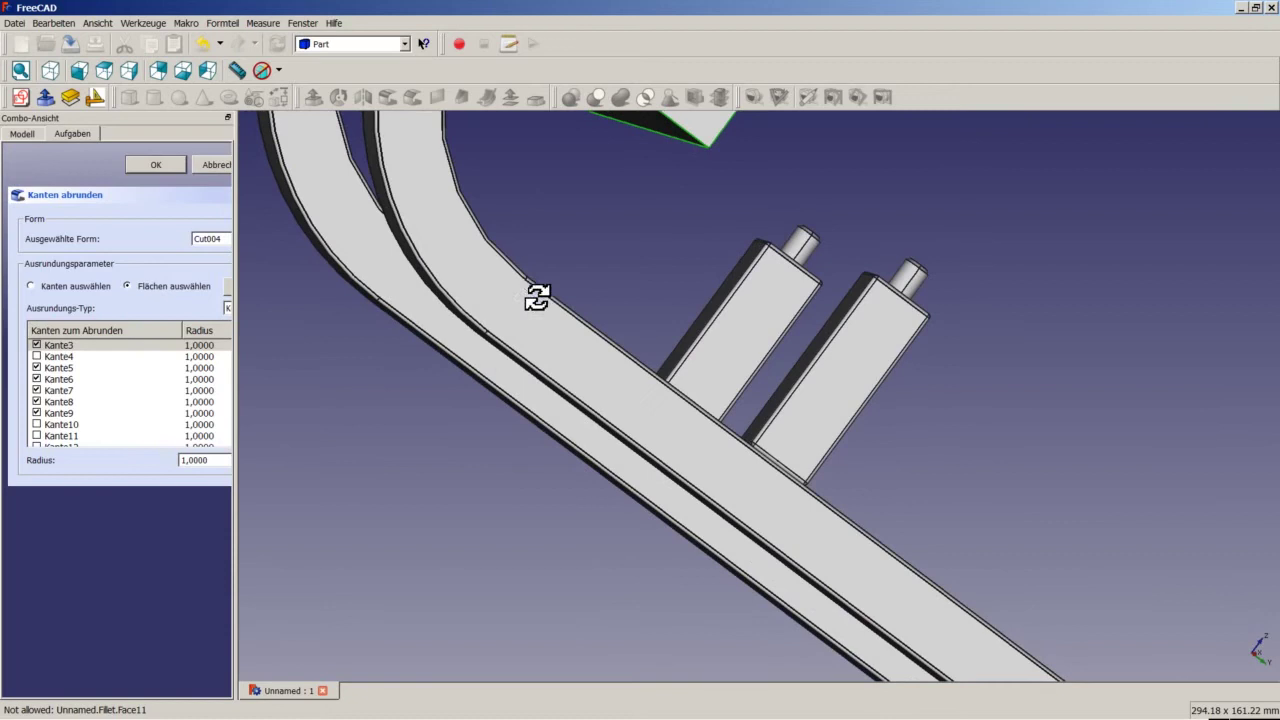
scroll(583, 226, down, 3)
scroll(570, 197, up, 2)
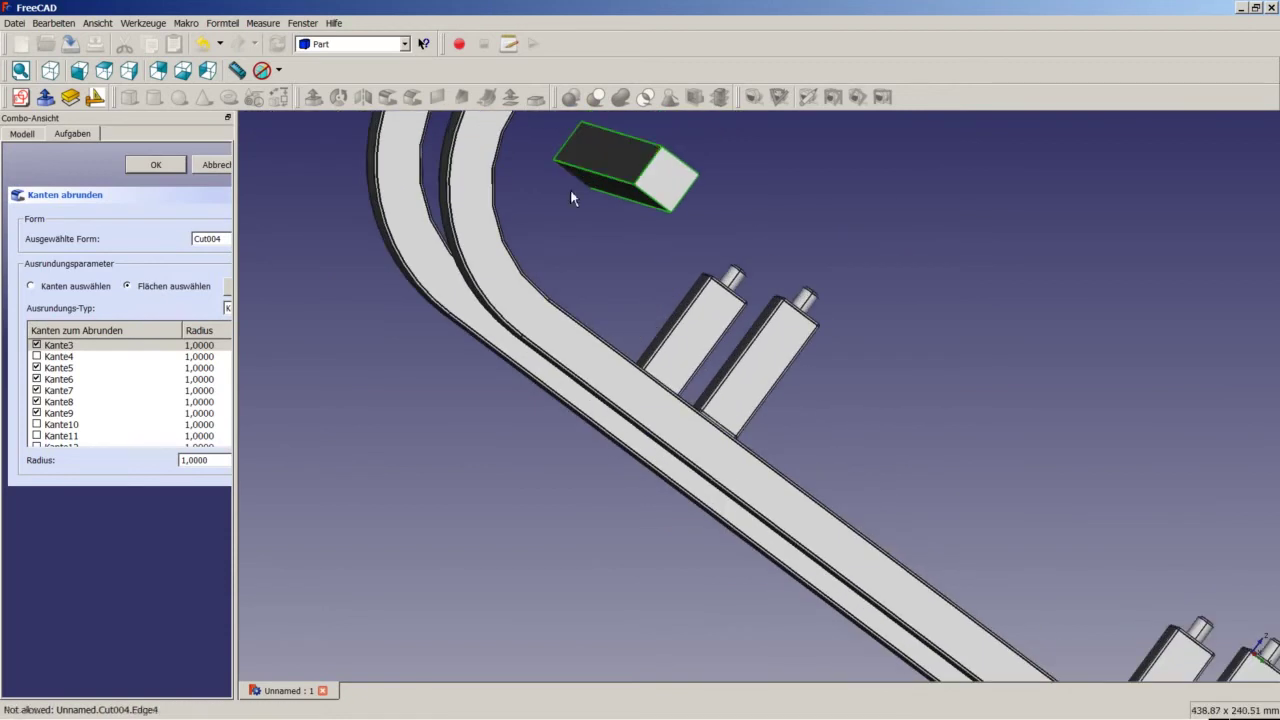
mouse_move(570, 197)
middle_down()
mouse_move(766, 309)
mouse_move(769, 353)
mouse_move(763, 340)
mouse_move(903, 333)
mouse_move(583, 320)
mouse_move(434, 281)
middle_up()
click(760, 345)
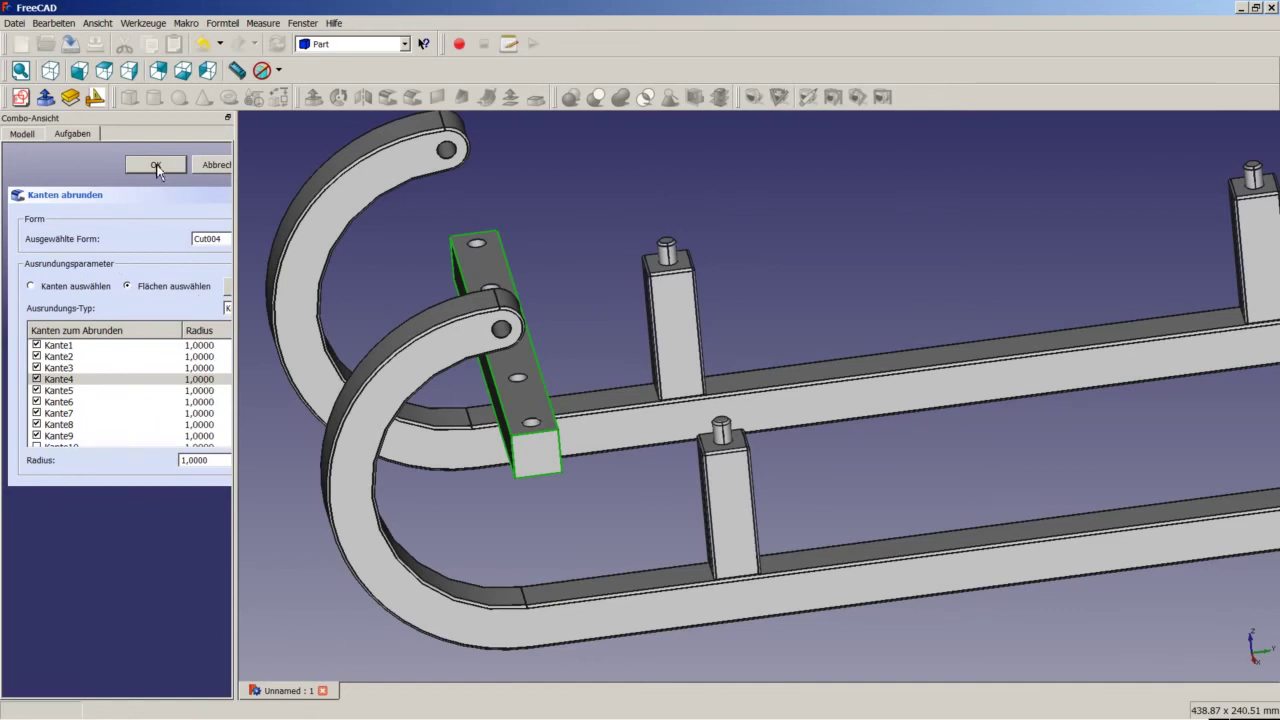
click(156, 166)
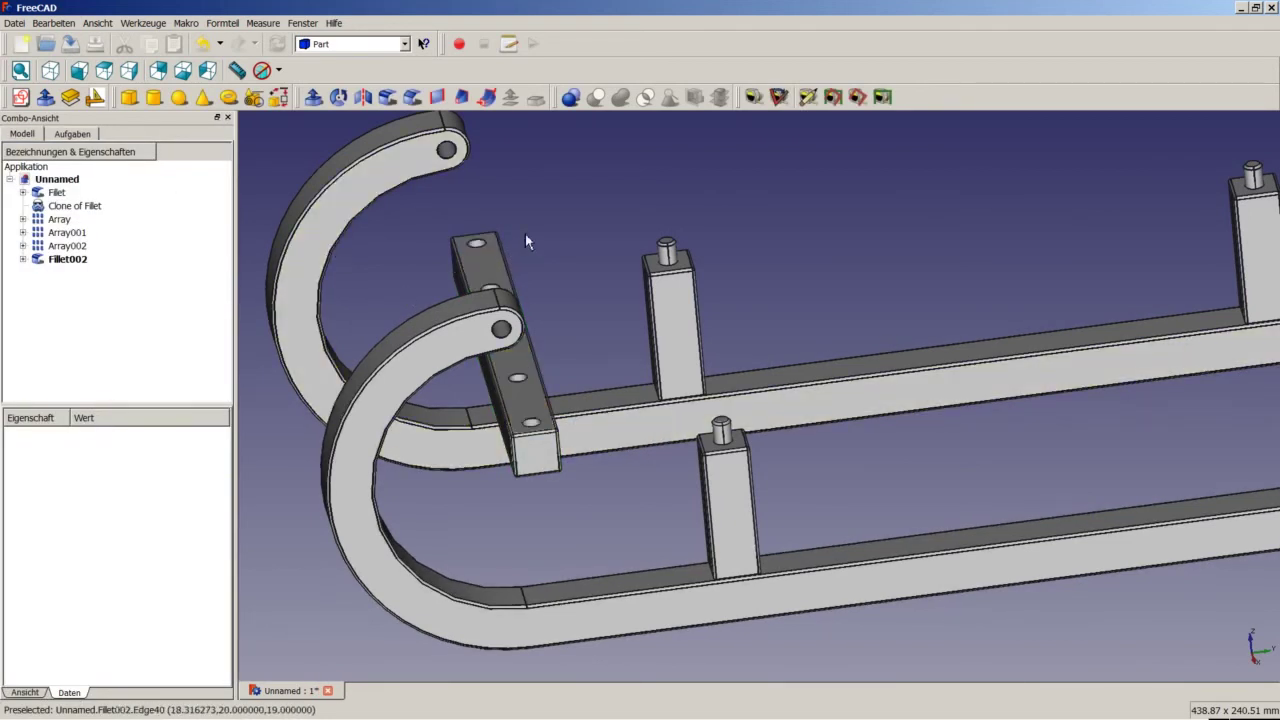
click(537, 411)
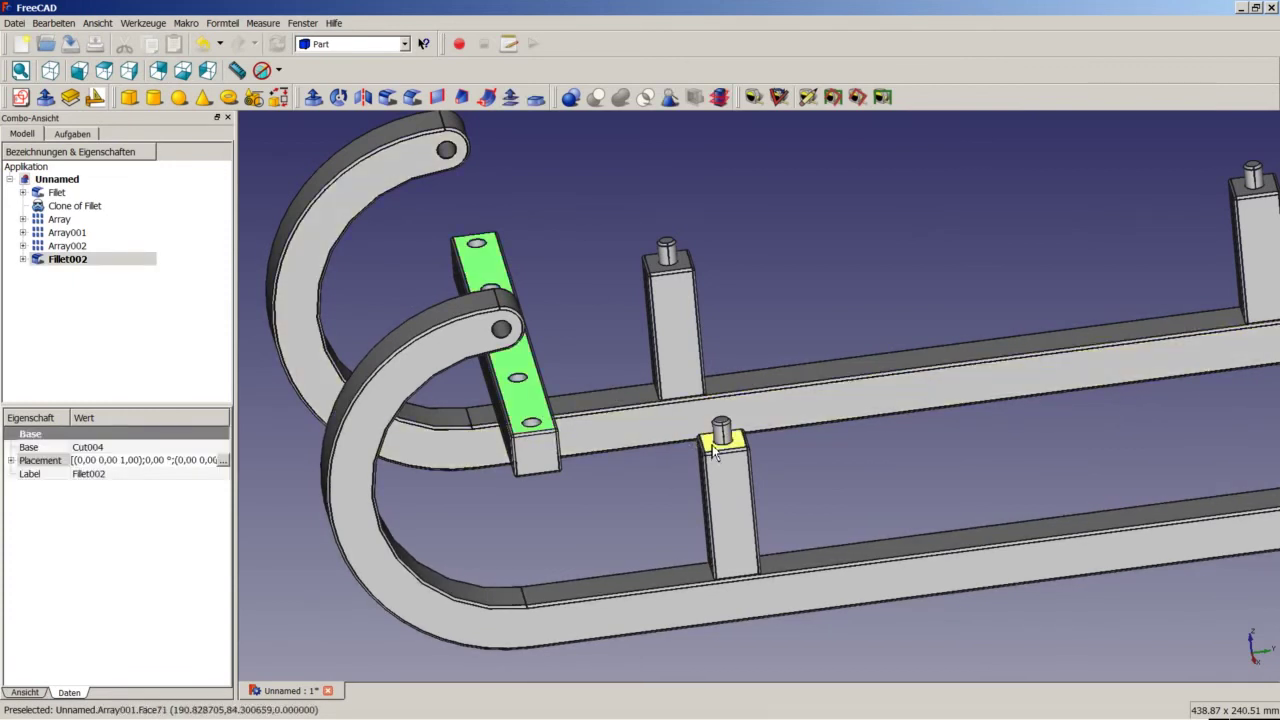
ctrl+click(722, 440)
click(754, 97)
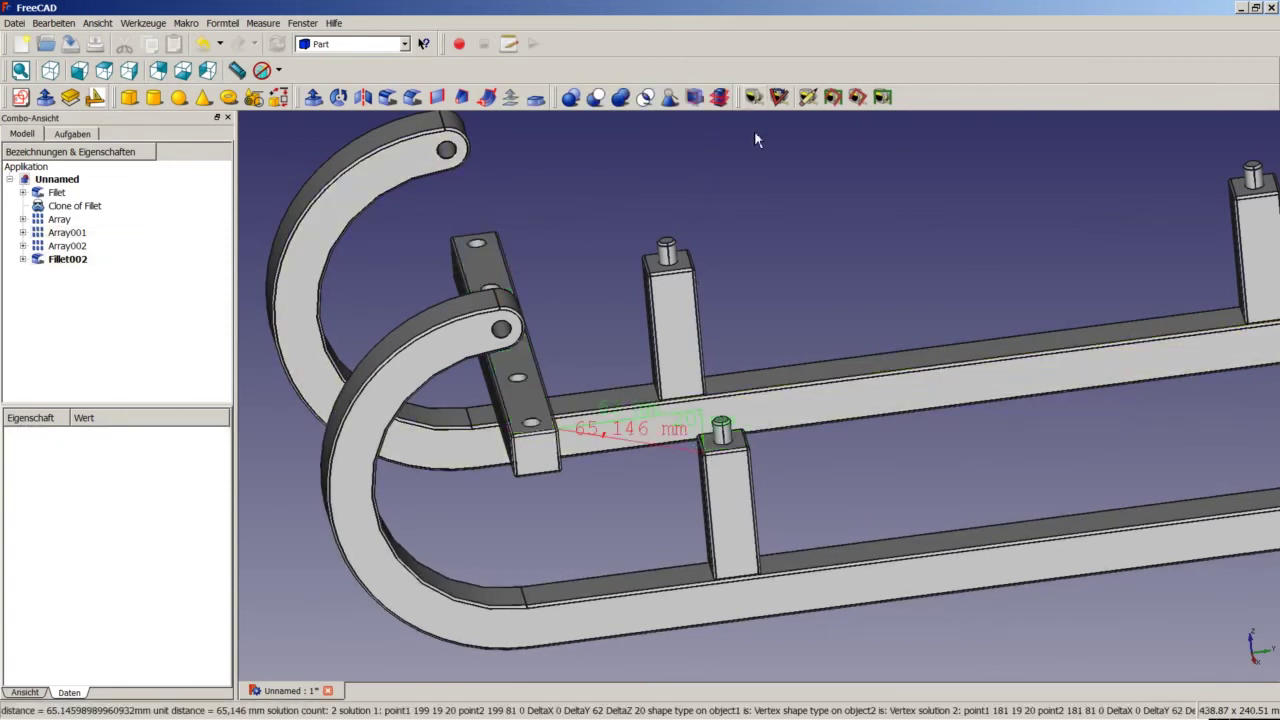
scroll(702, 420, up, 3)
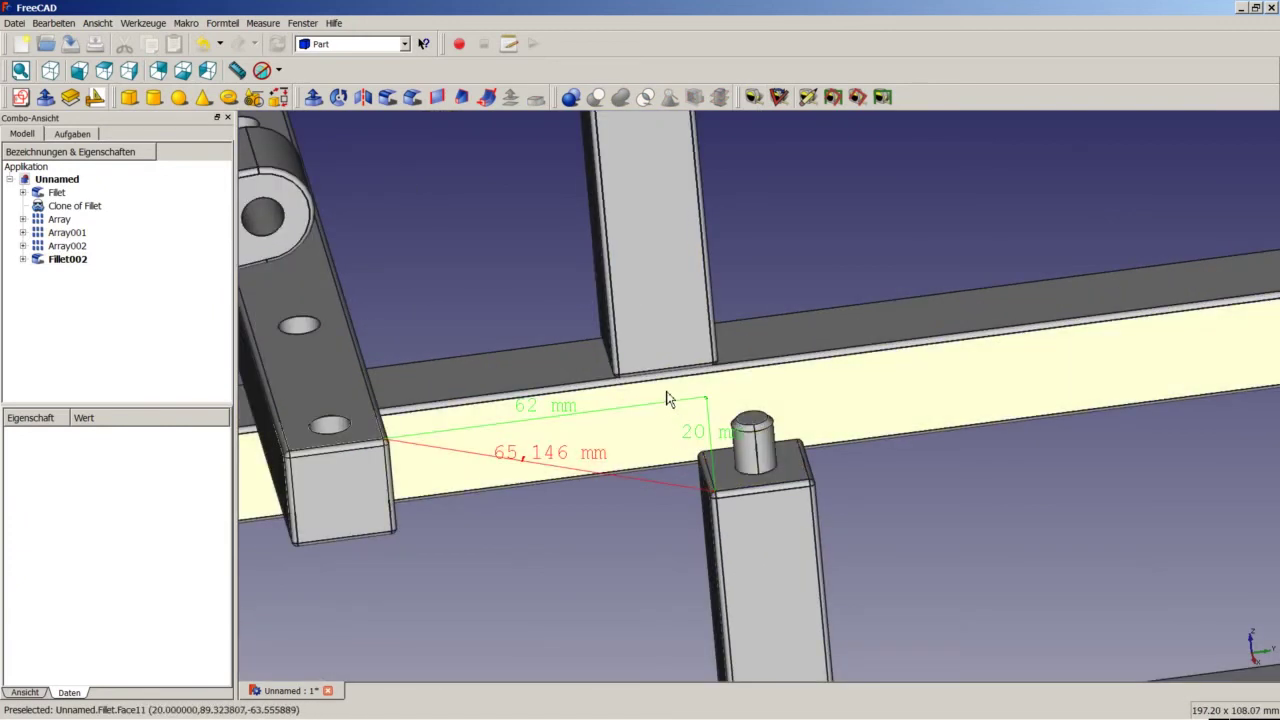
scroll(668, 398, down, 3)
scroll(655, 391, down, 3)
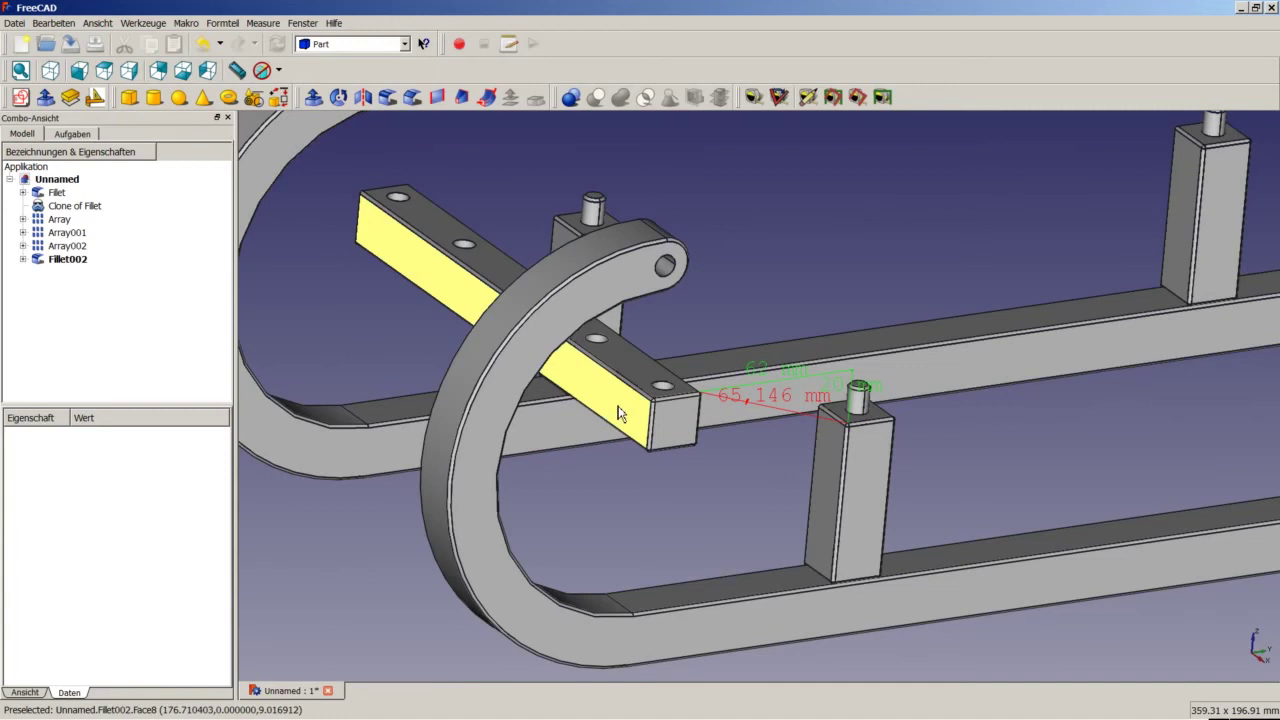
click(620, 413)
middle_drag(733, 398, 690, 430)
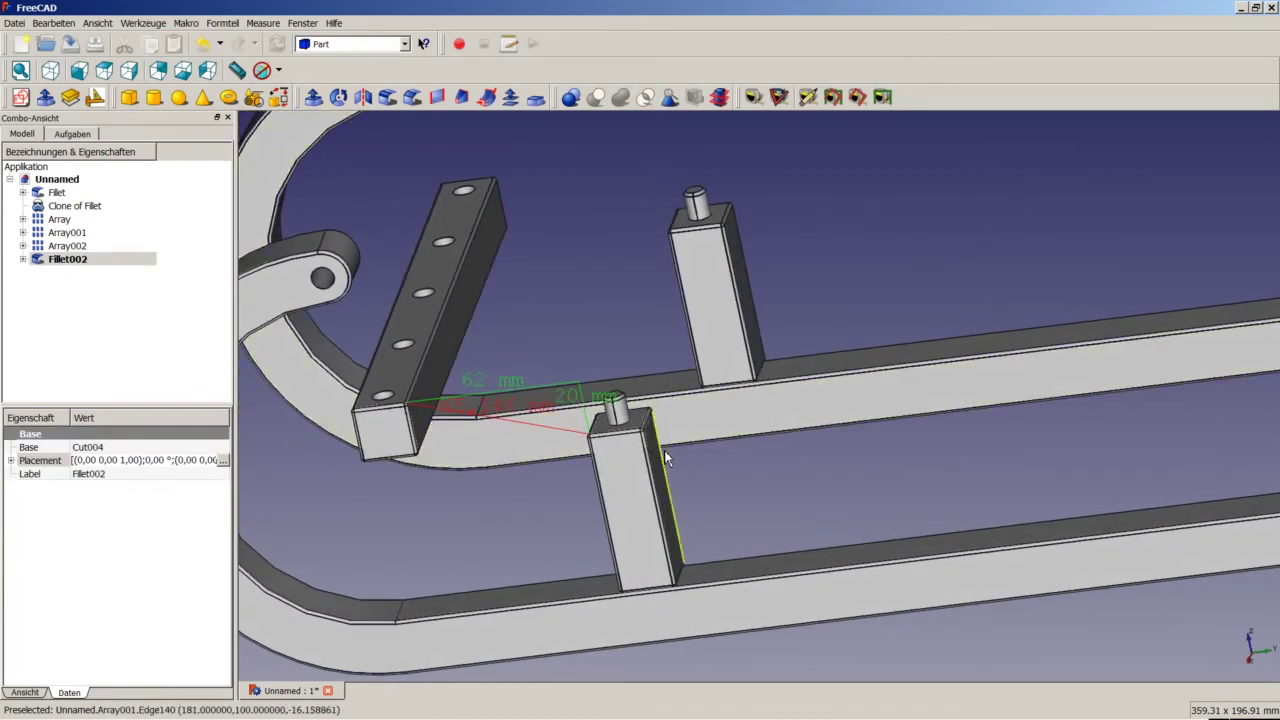
click(662, 466)
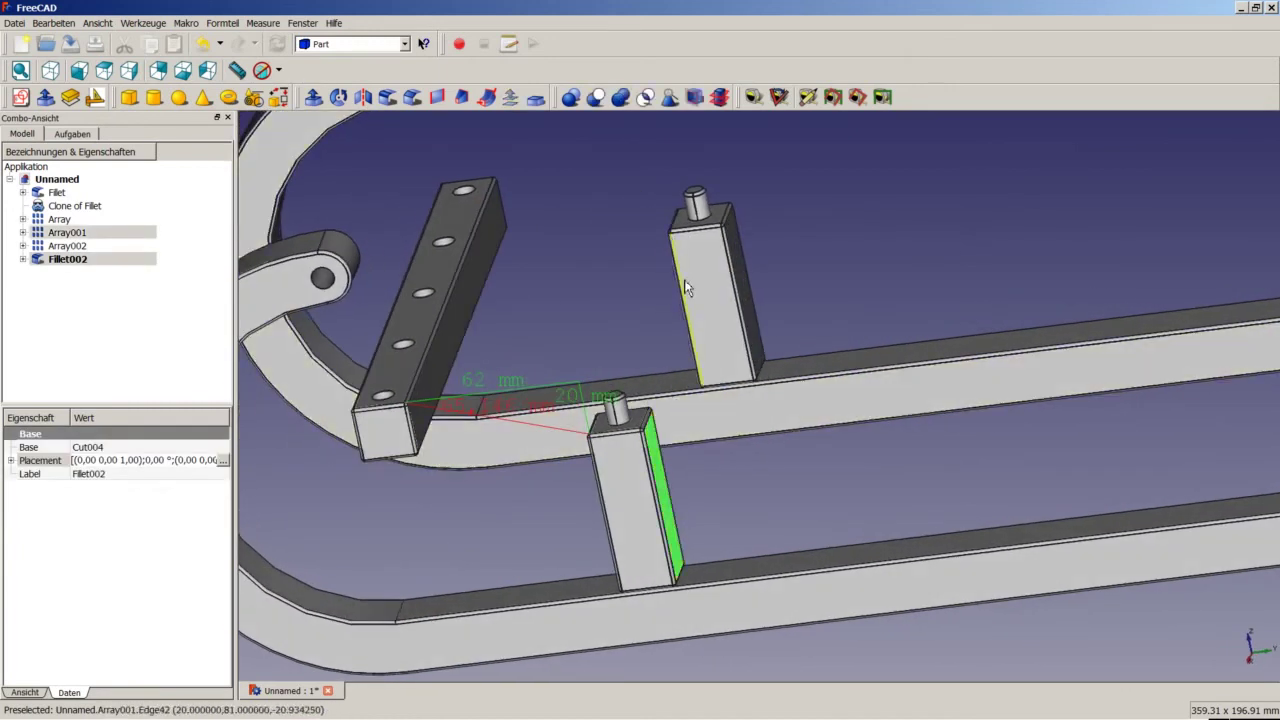
click(755, 97)
scroll(529, 433, up, 3)
scroll(480, 450, up, 2)
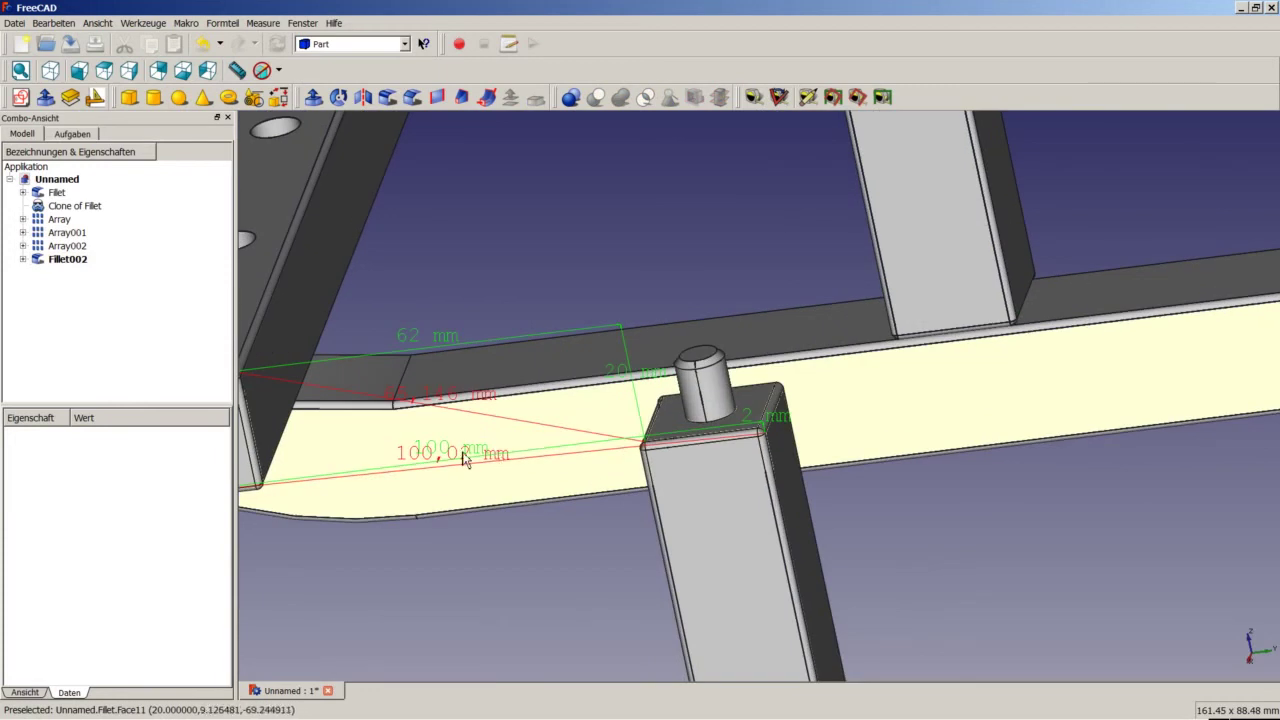
scroll(495, 462, down, 1)
scroll(505, 464, down, 3)
scroll(510, 463, down, 2)
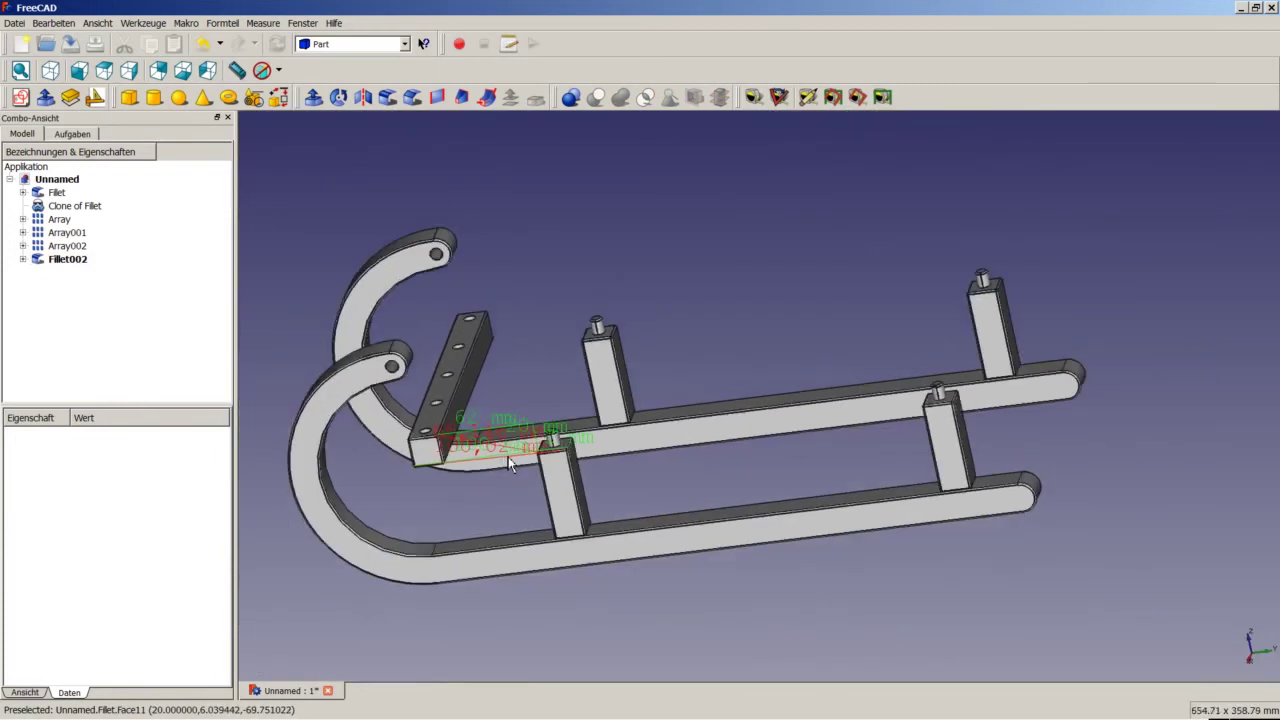
scroll(507, 460, down, 1)
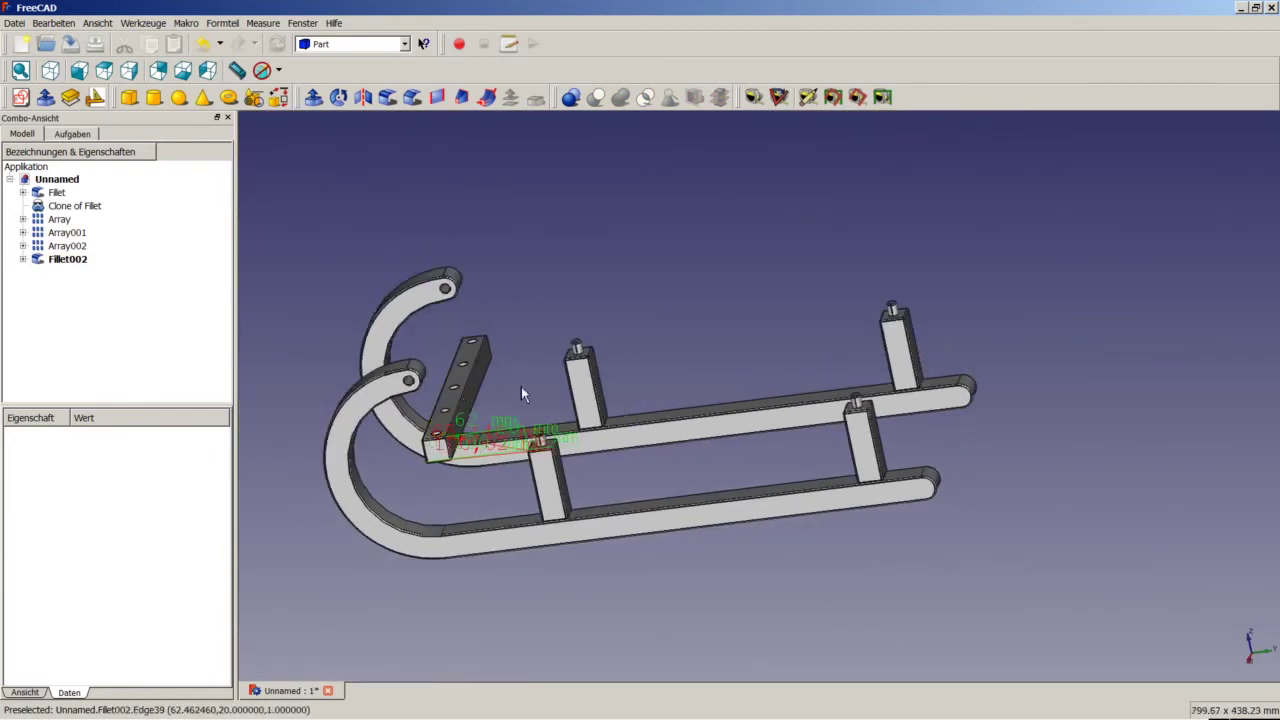
click(808, 97)
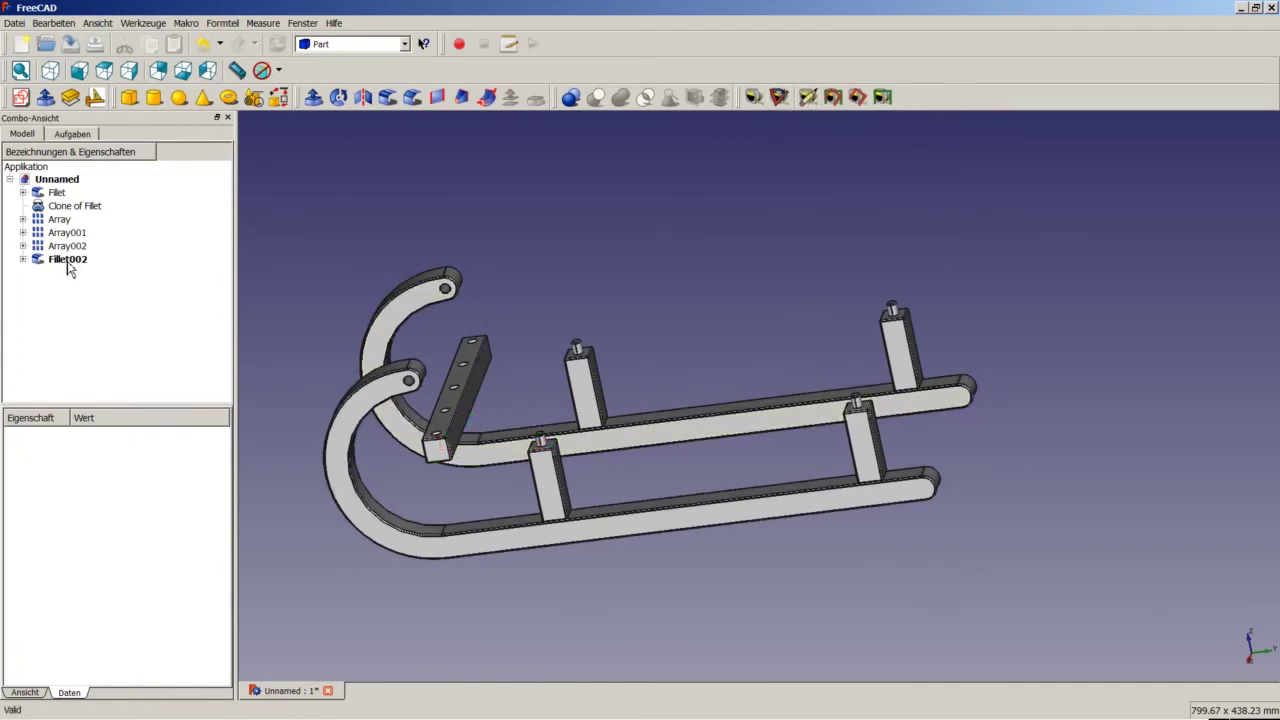
Step: Set Fillet002's placement to Y 100 mm and Z -20 mm
click(68, 262)
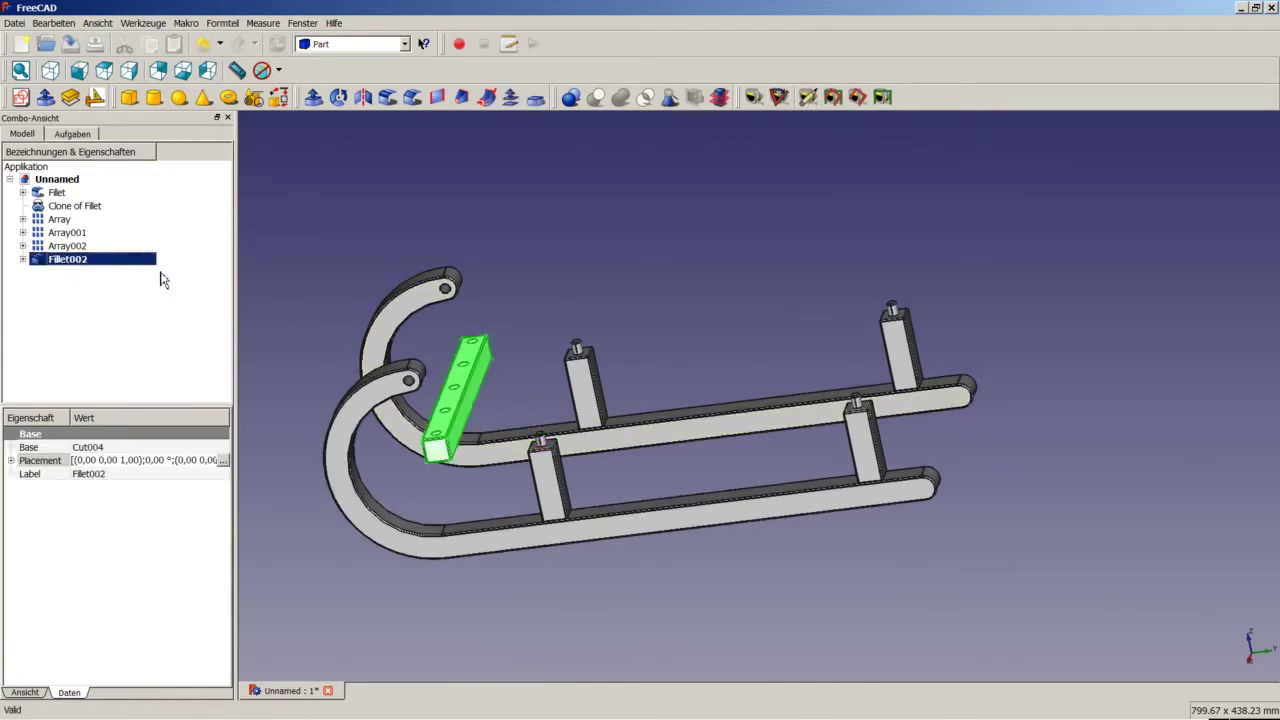
click(226, 461)
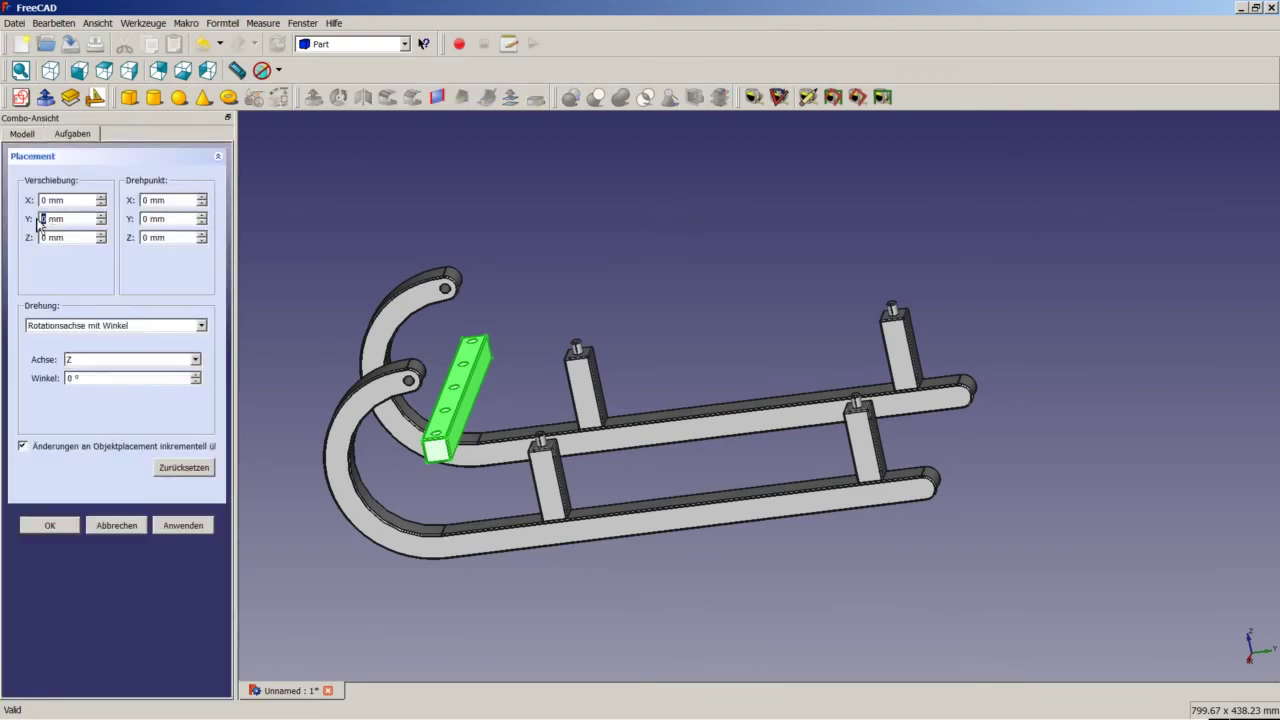
text(100)
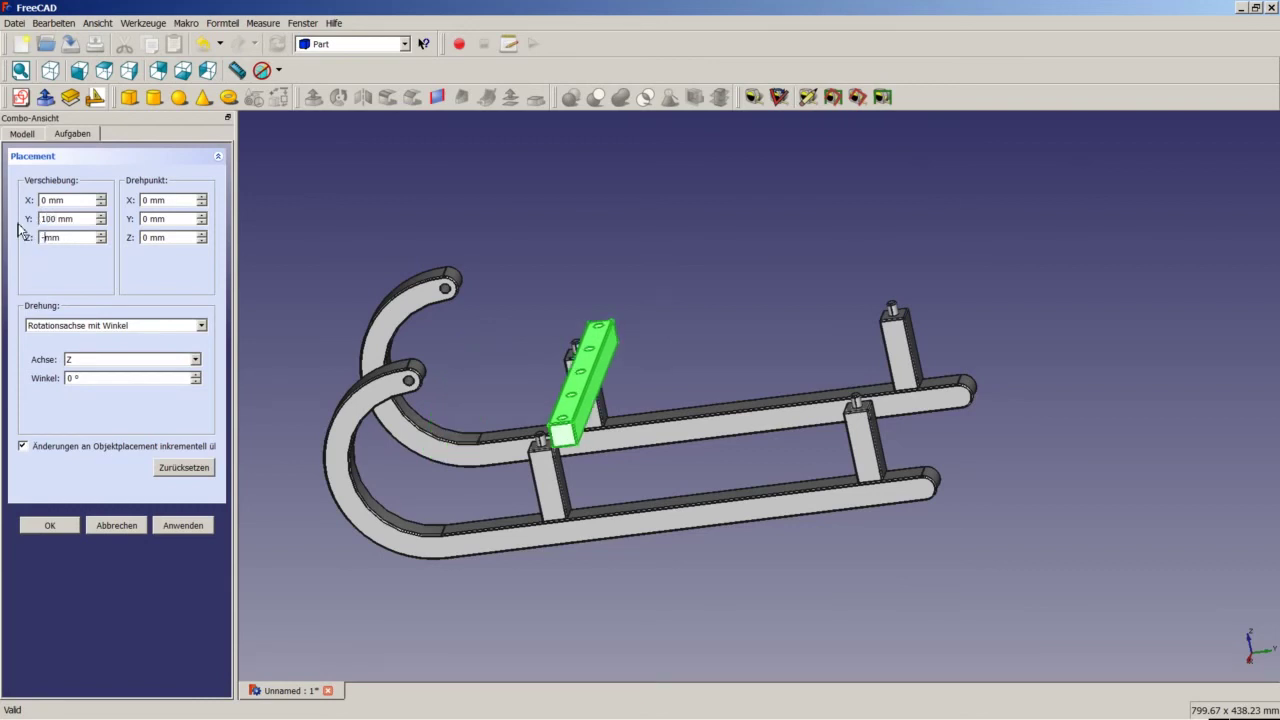
text(20)
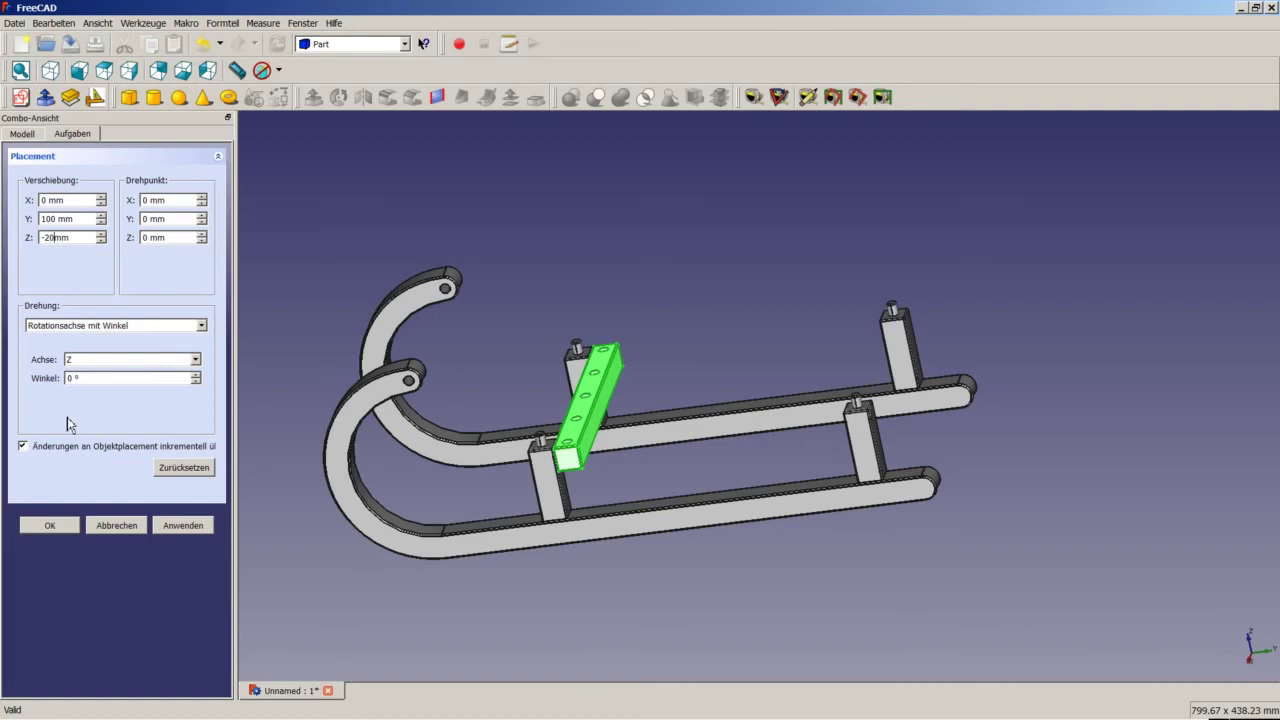
click(67, 528)
middle_drag(666, 434, 737, 434)
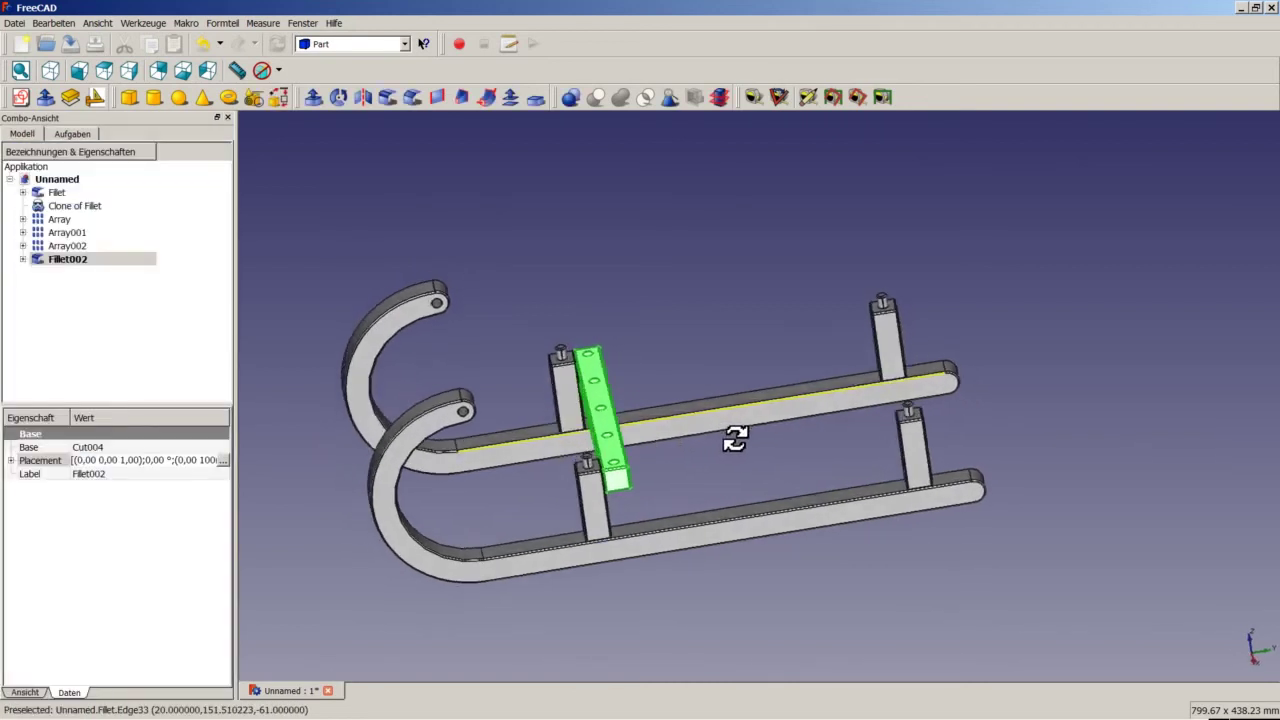
click(686, 300)
middle_drag(686, 300, 667, 480)
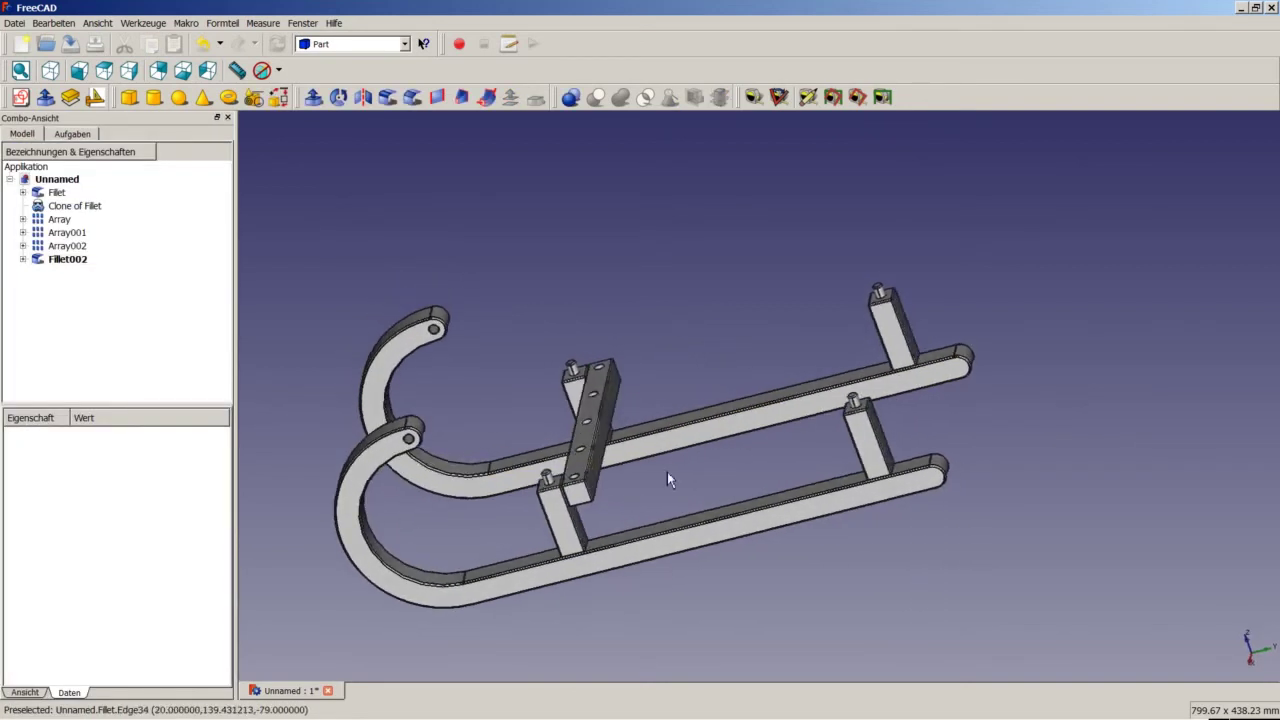
click(605, 460)
middle_drag(759, 470, 915, 443)
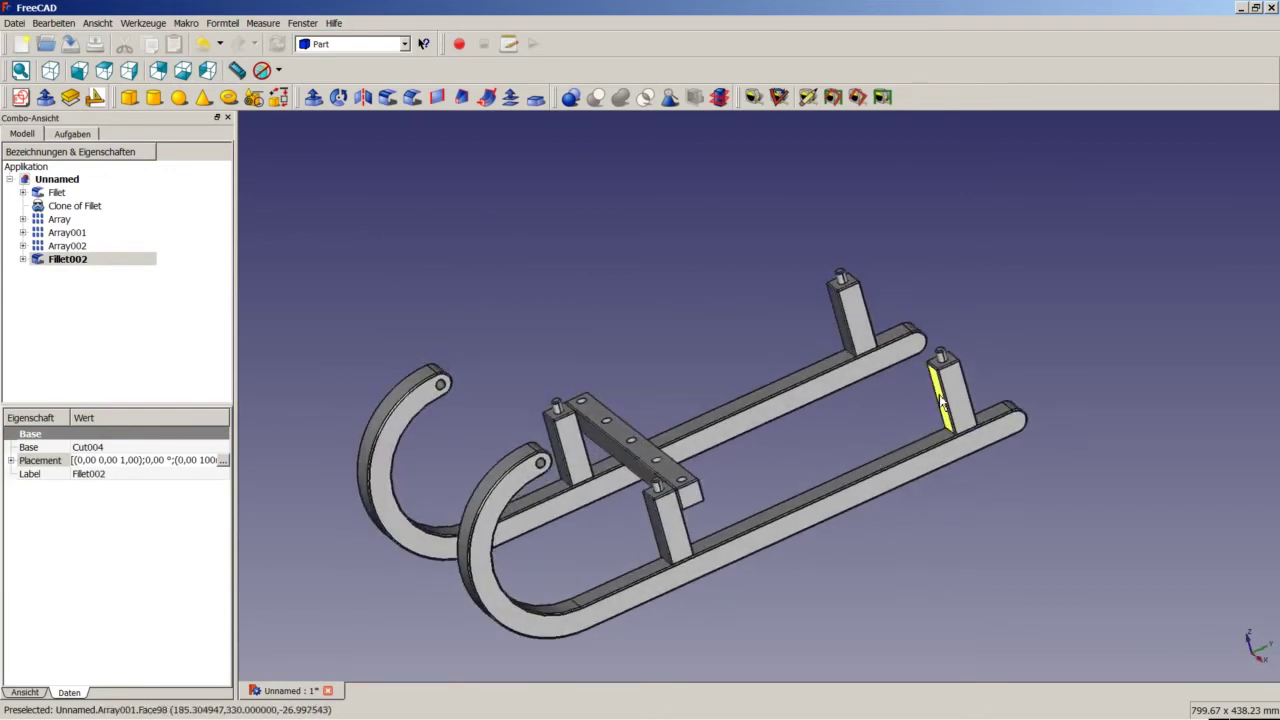
ctrl+click(937, 395)
click(754, 97)
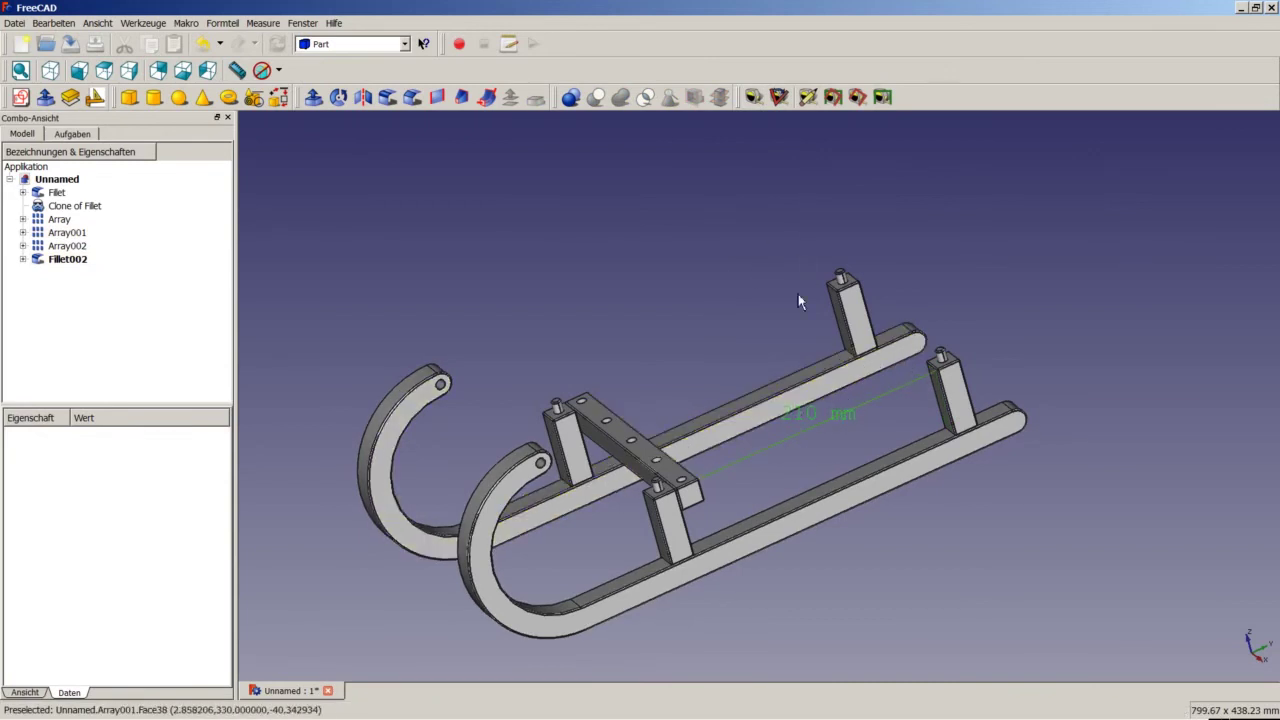
click(808, 100)
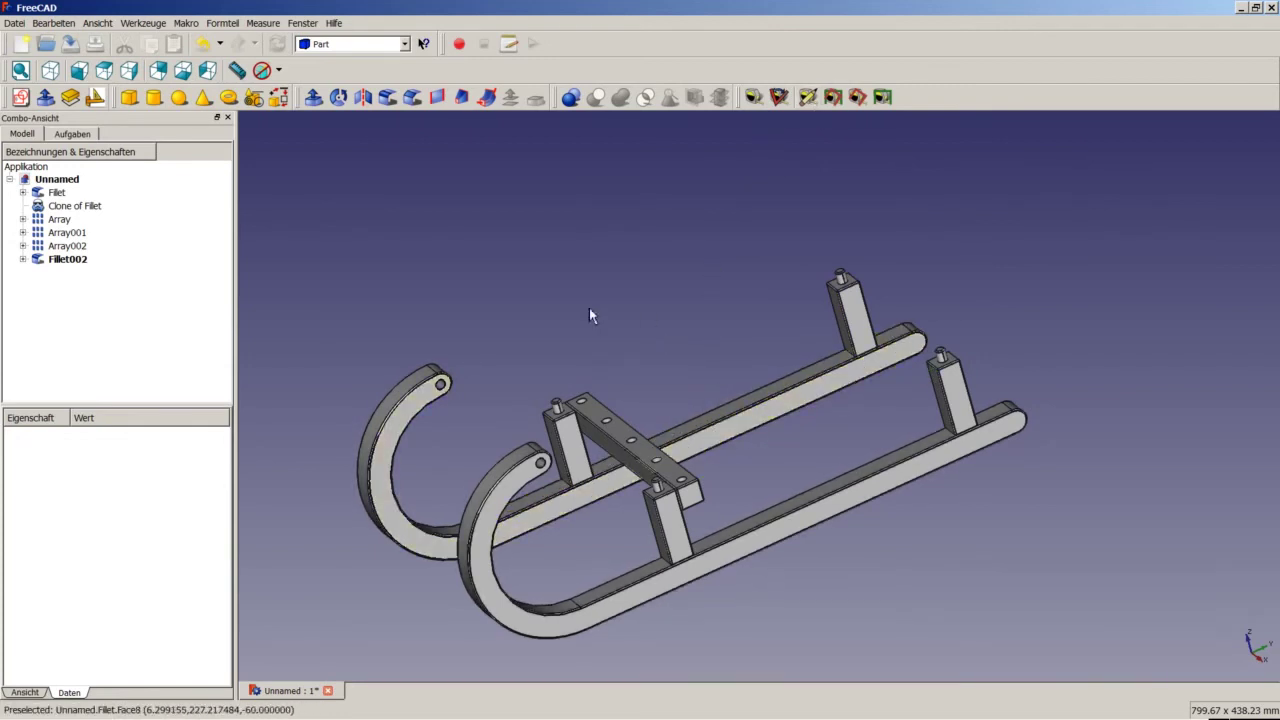
click(54, 261)
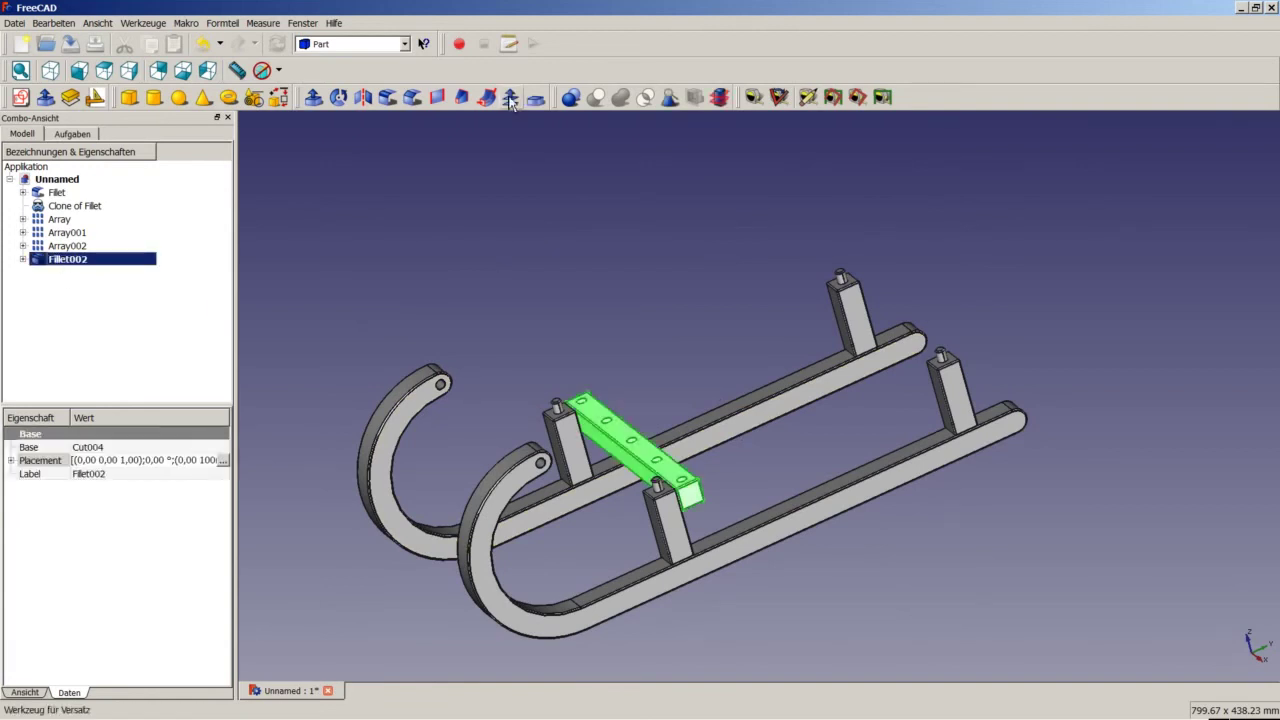
Step: Clone Fillet002 and shift the clone incrementally 210 mm along Y
click(406, 44)
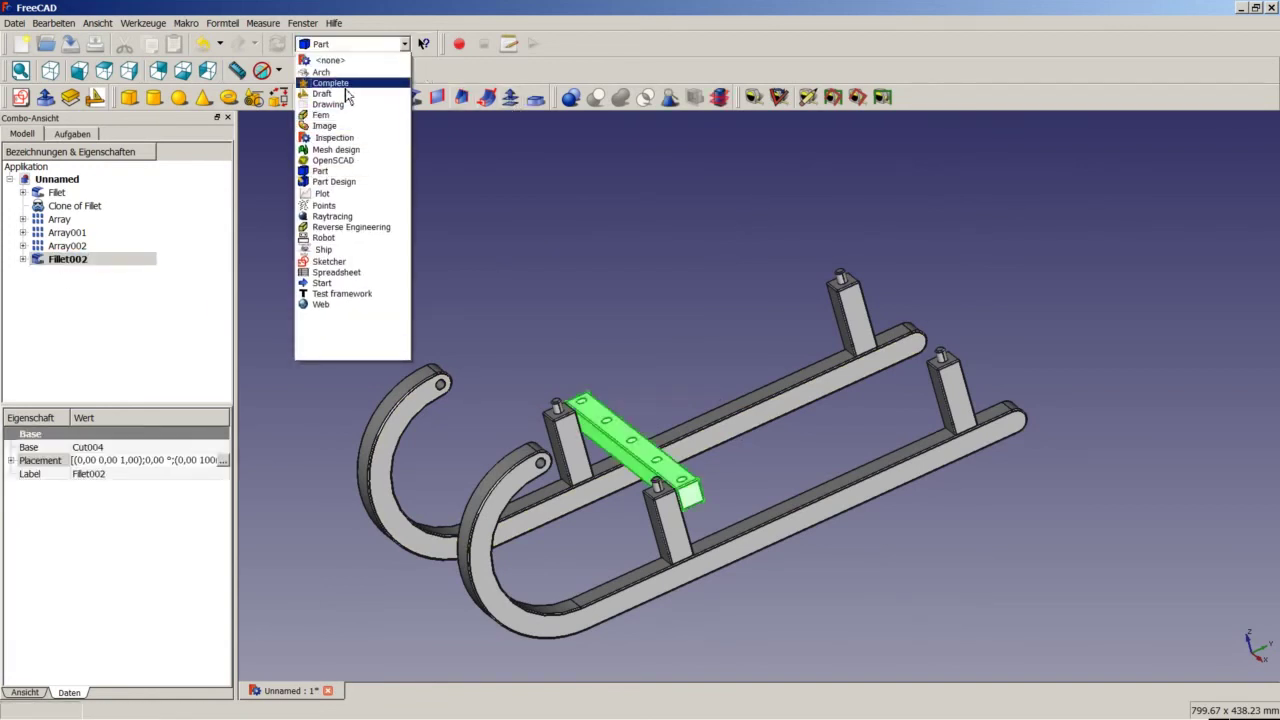
click(345, 93)
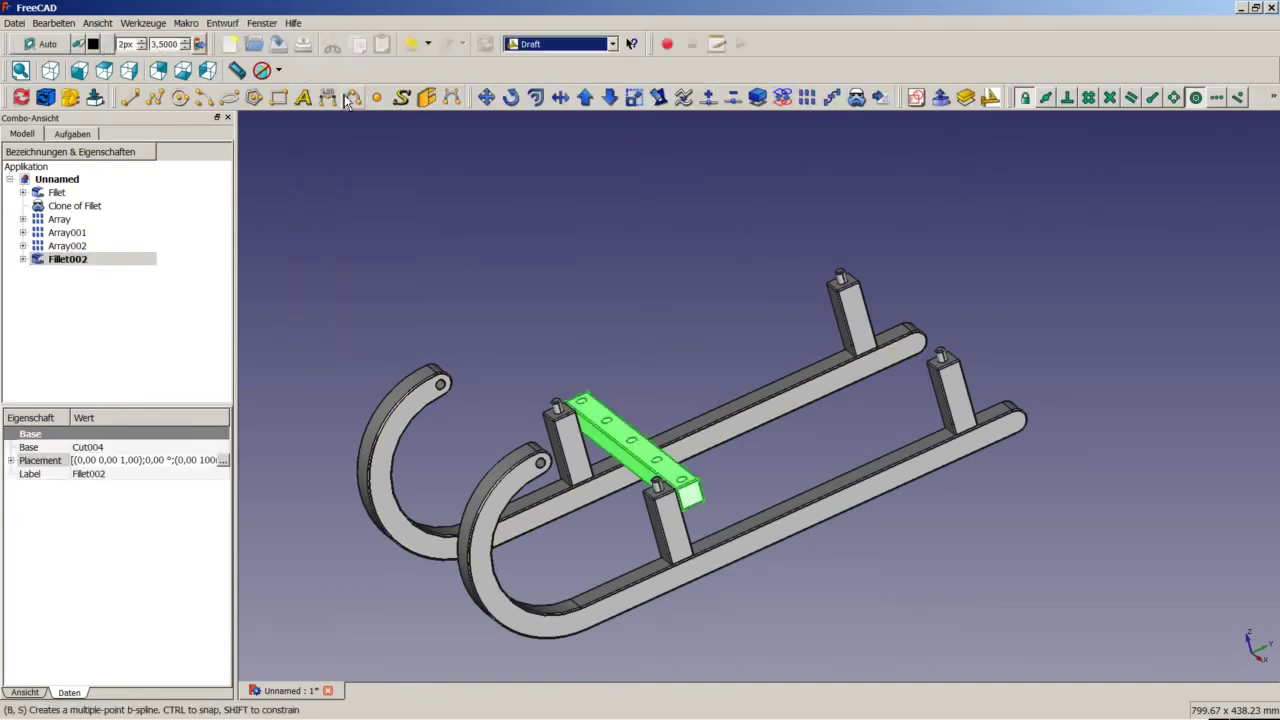
click(856, 97)
click(434, 260)
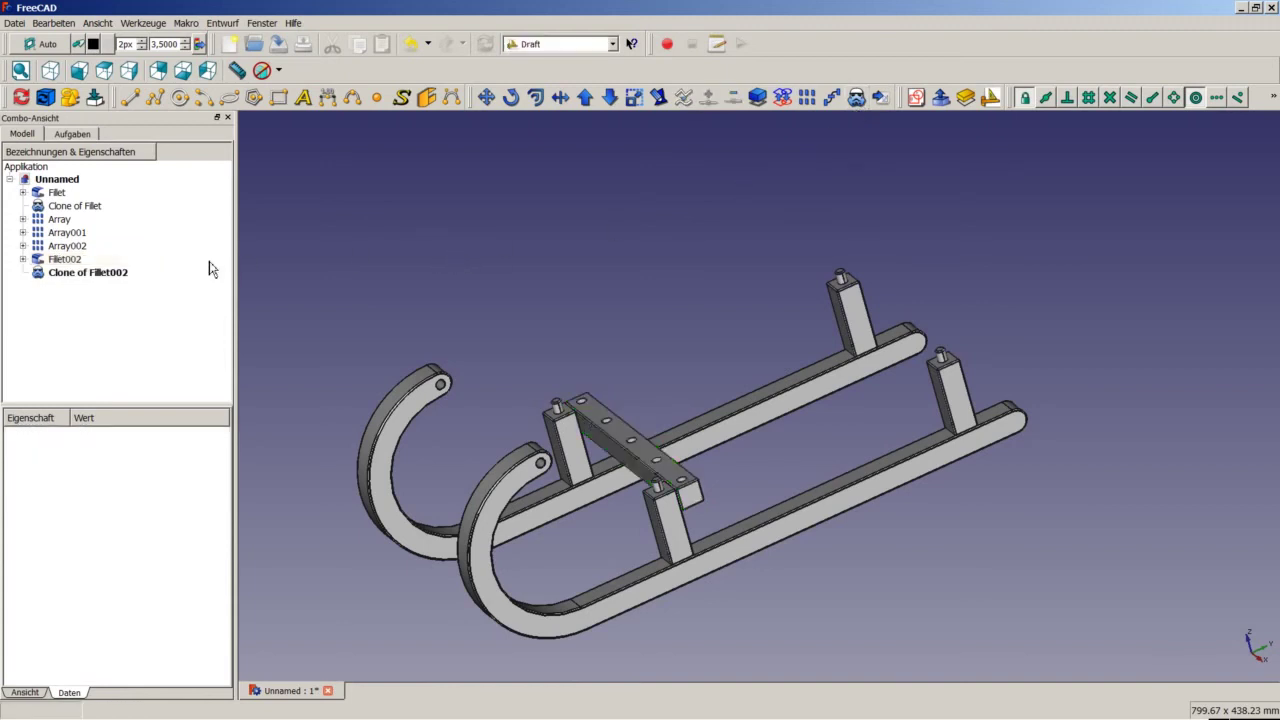
click(108, 276)
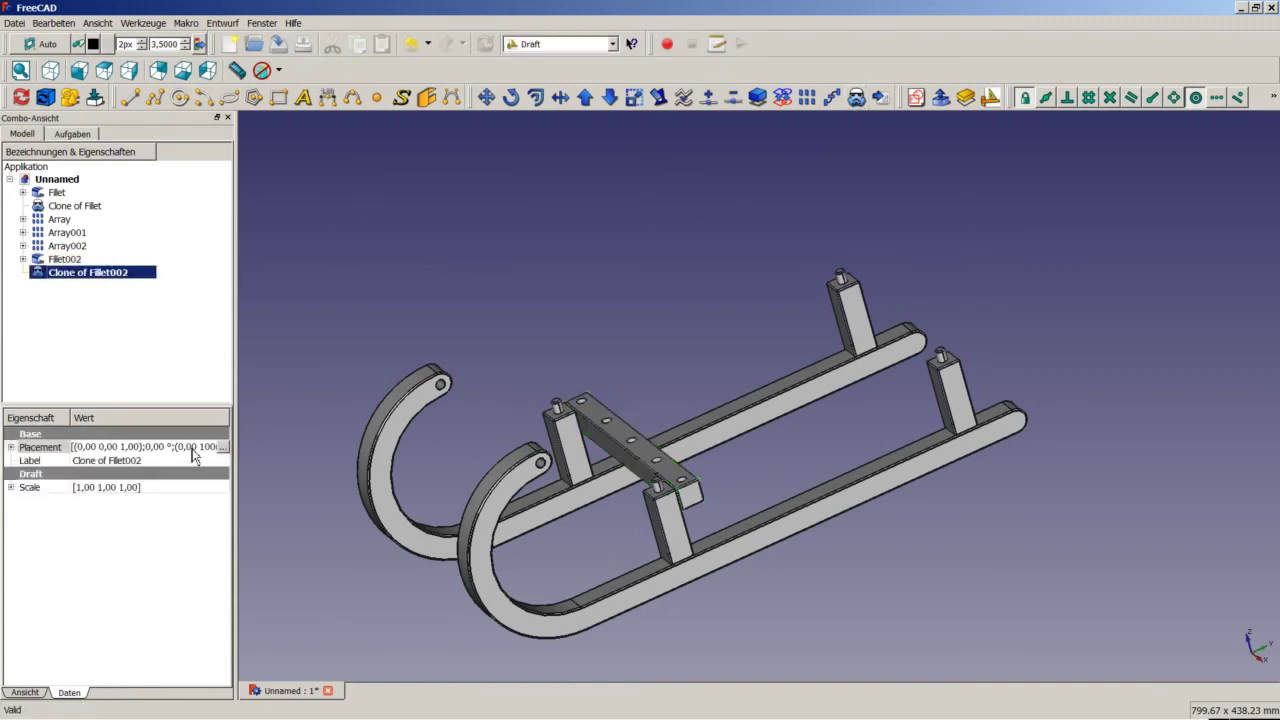
click(222, 446)
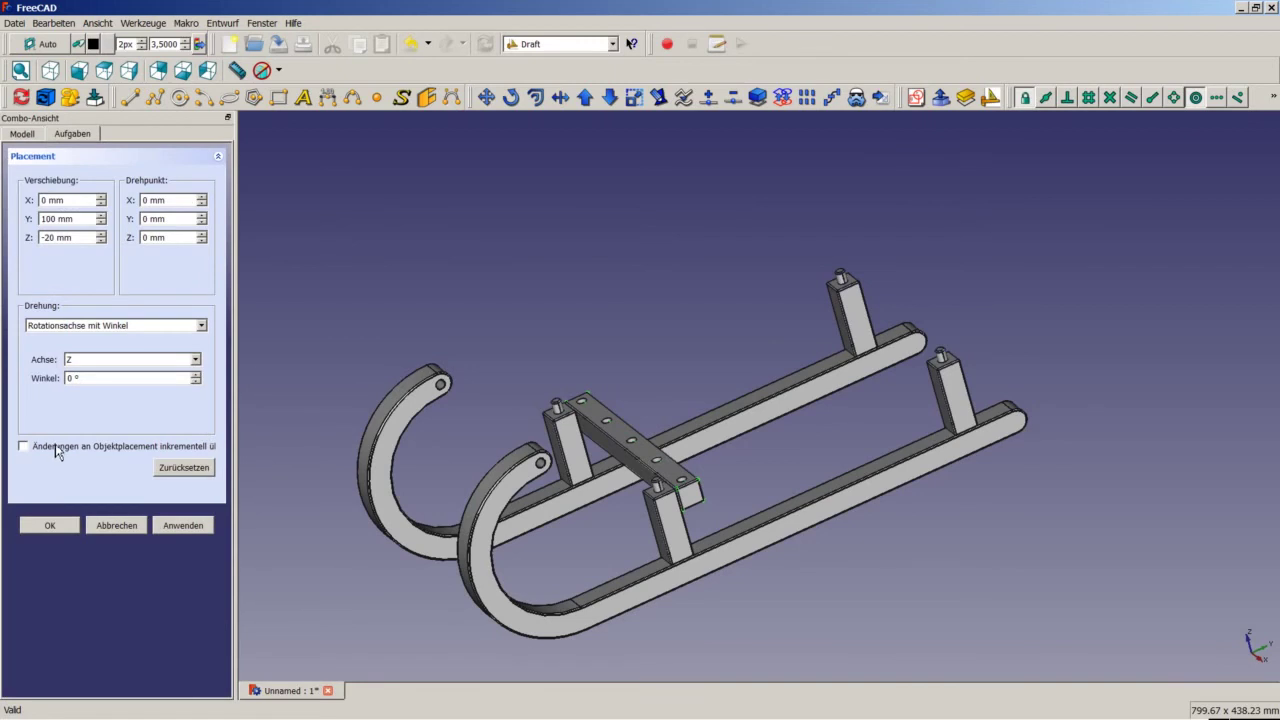
click(55, 449)
text(210)
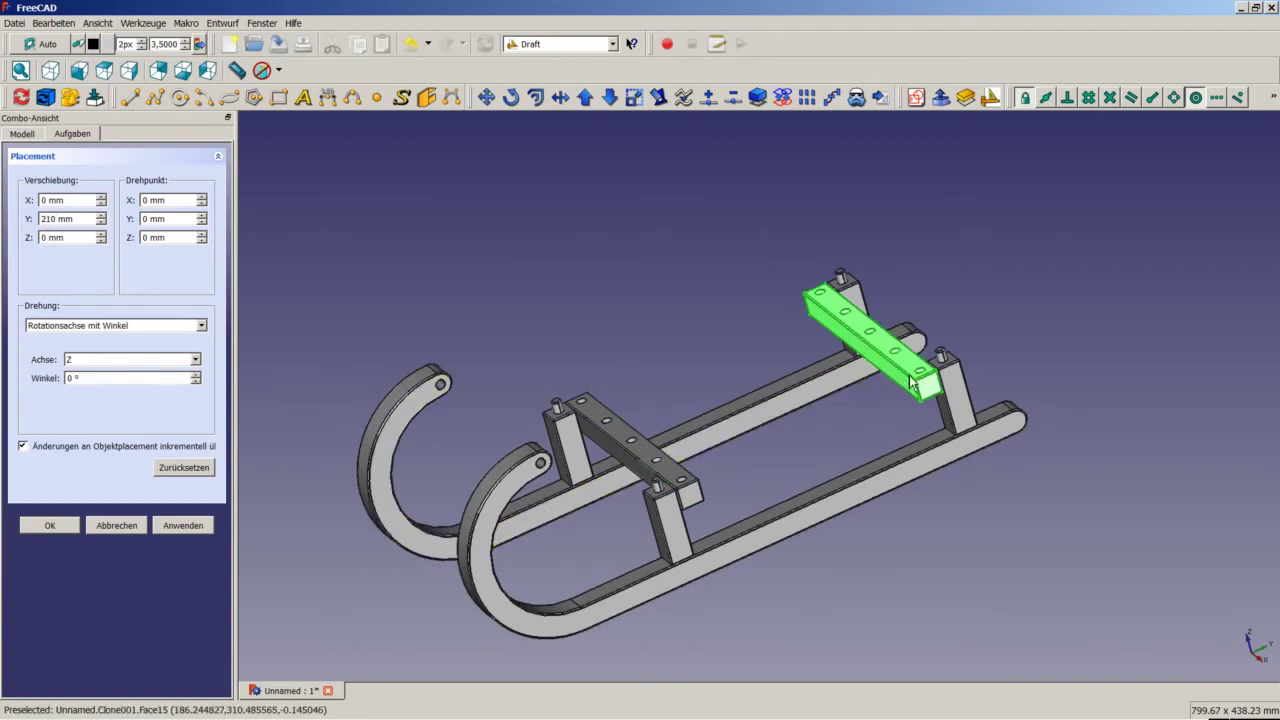
click(76, 525)
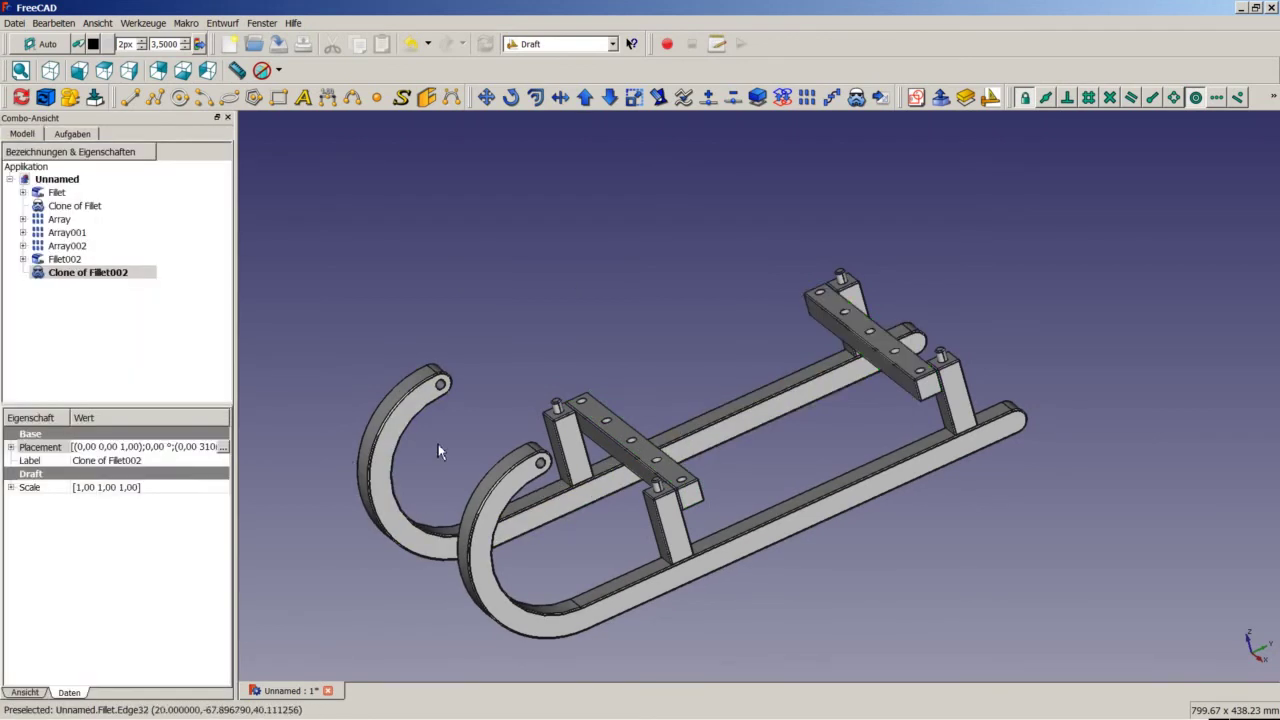
mouse_move(700, 408)
middle_down()
mouse_move(687, 400)
mouse_move(640, 428)
mouse_move(668, 430)
middle_up()
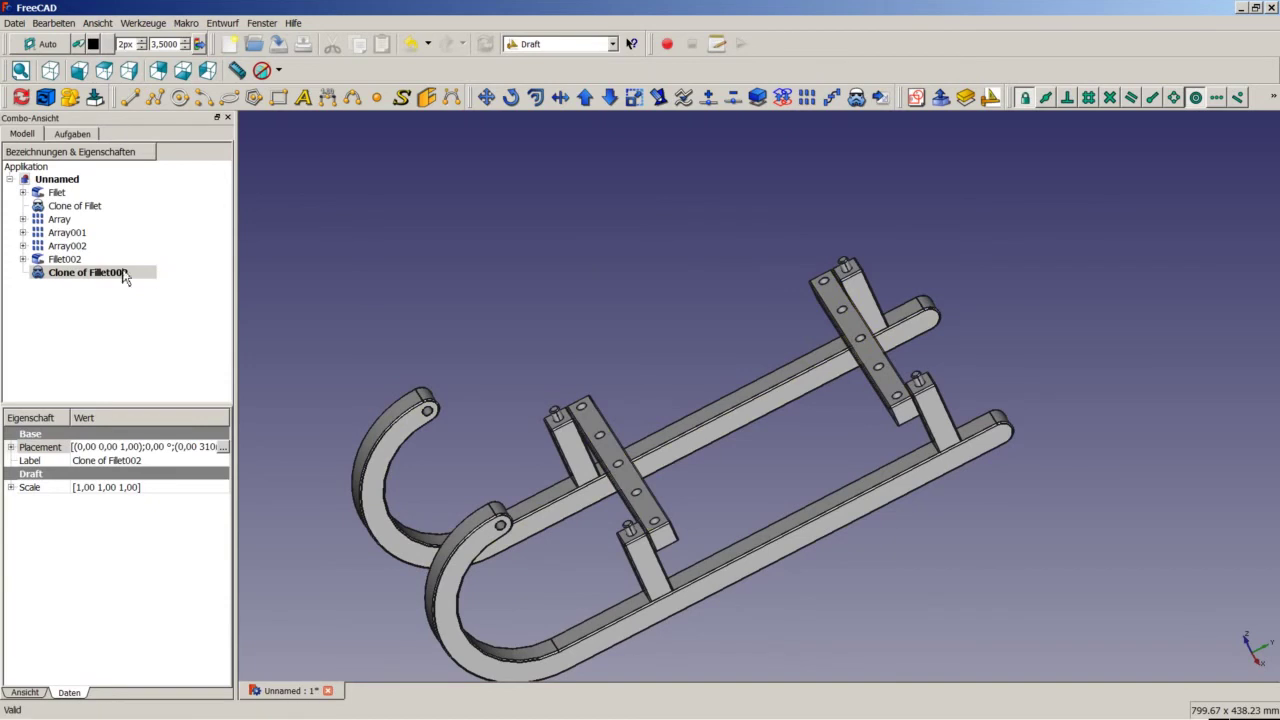
click(333, 255)
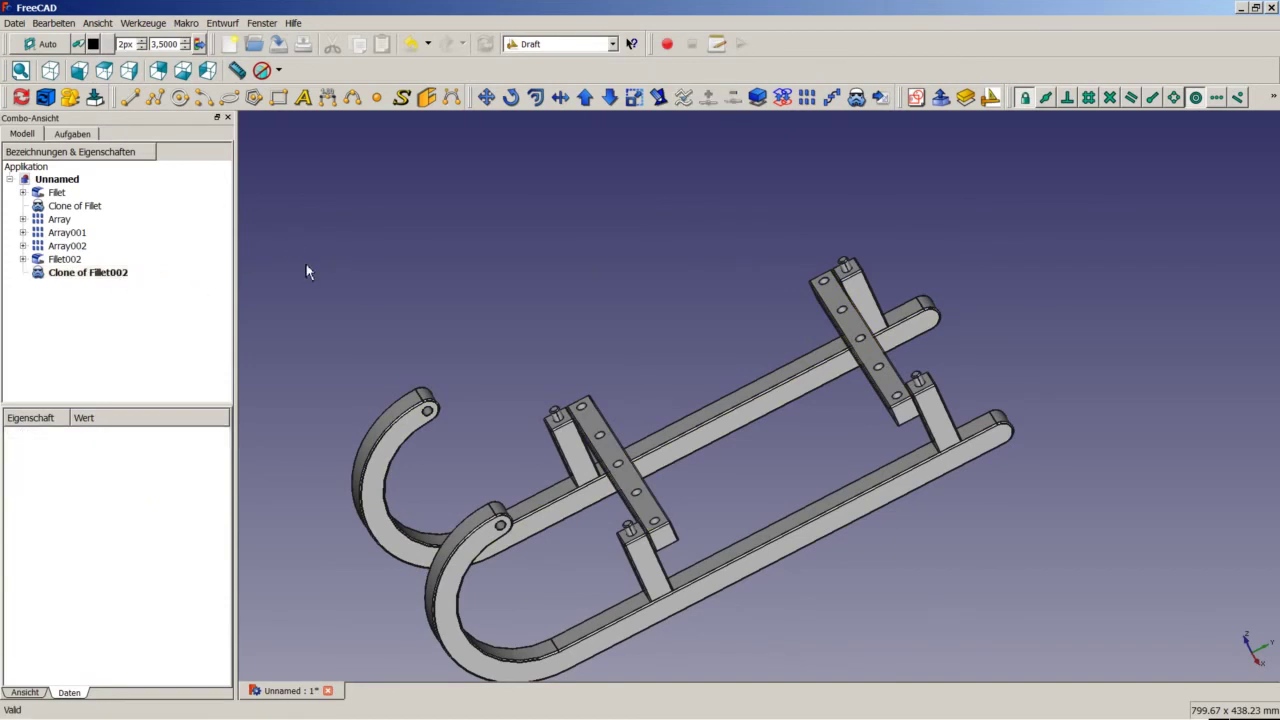
click(22, 245)
Step: Duplicate Chamfer001 together with its dependencies
click(100, 262)
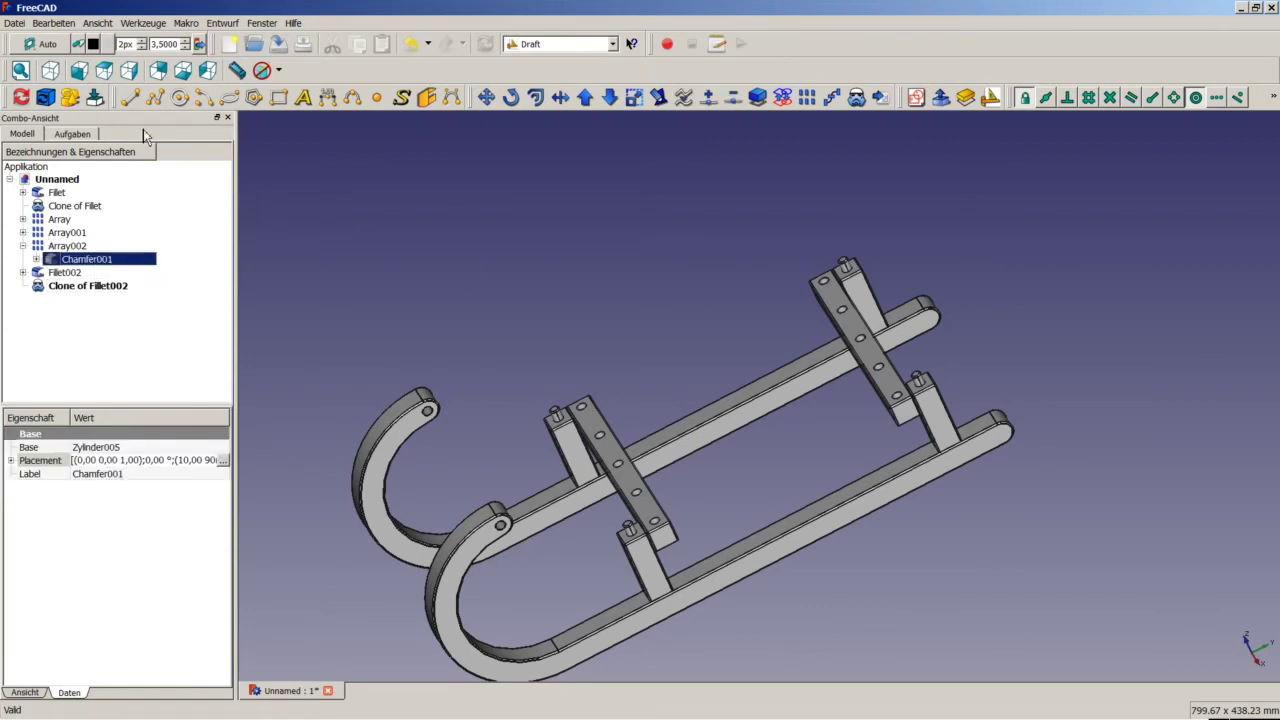
click(53, 22)
click(88, 127)
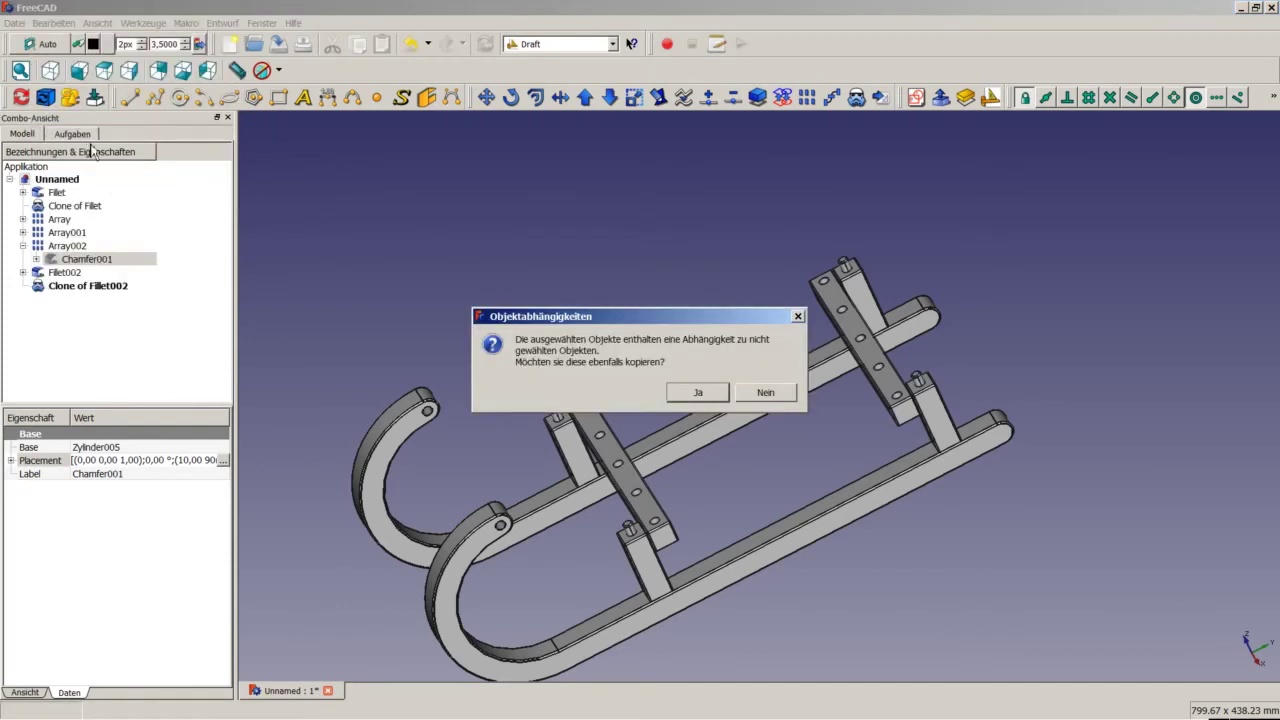
click(710, 395)
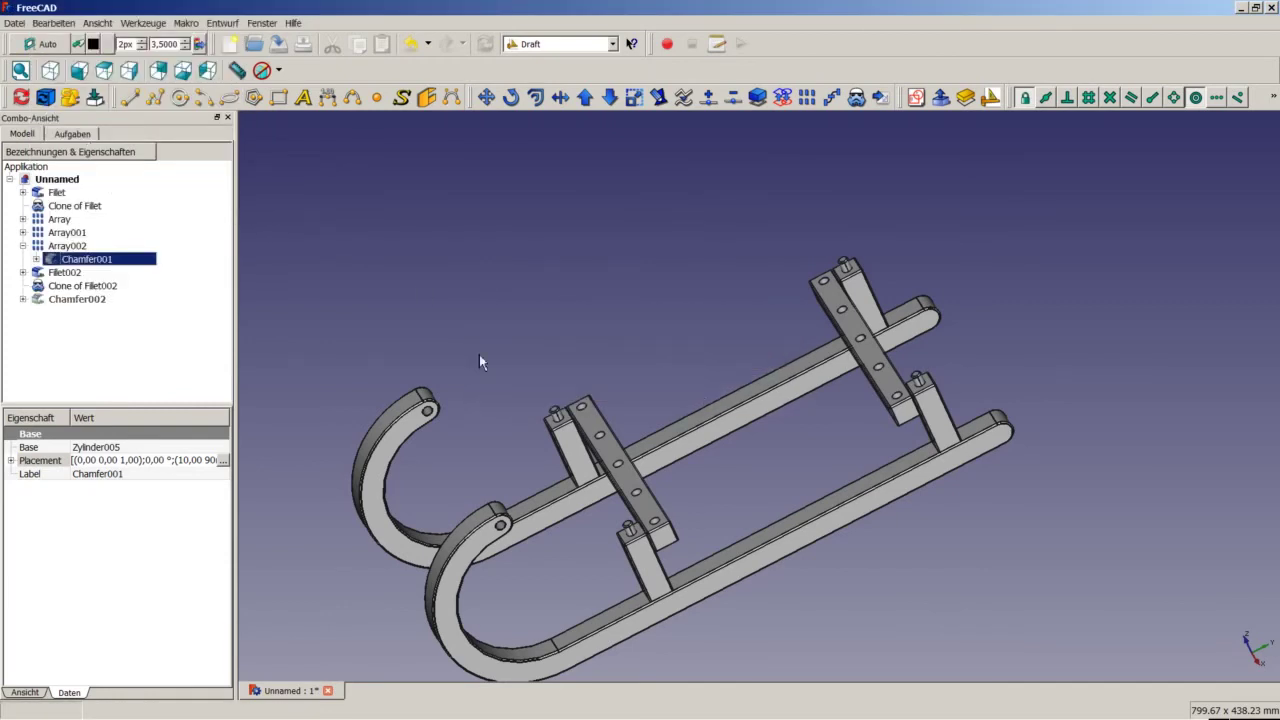
Step: Select the new Chamfer002 and open its Placement settings
click(23, 246)
click(57, 287)
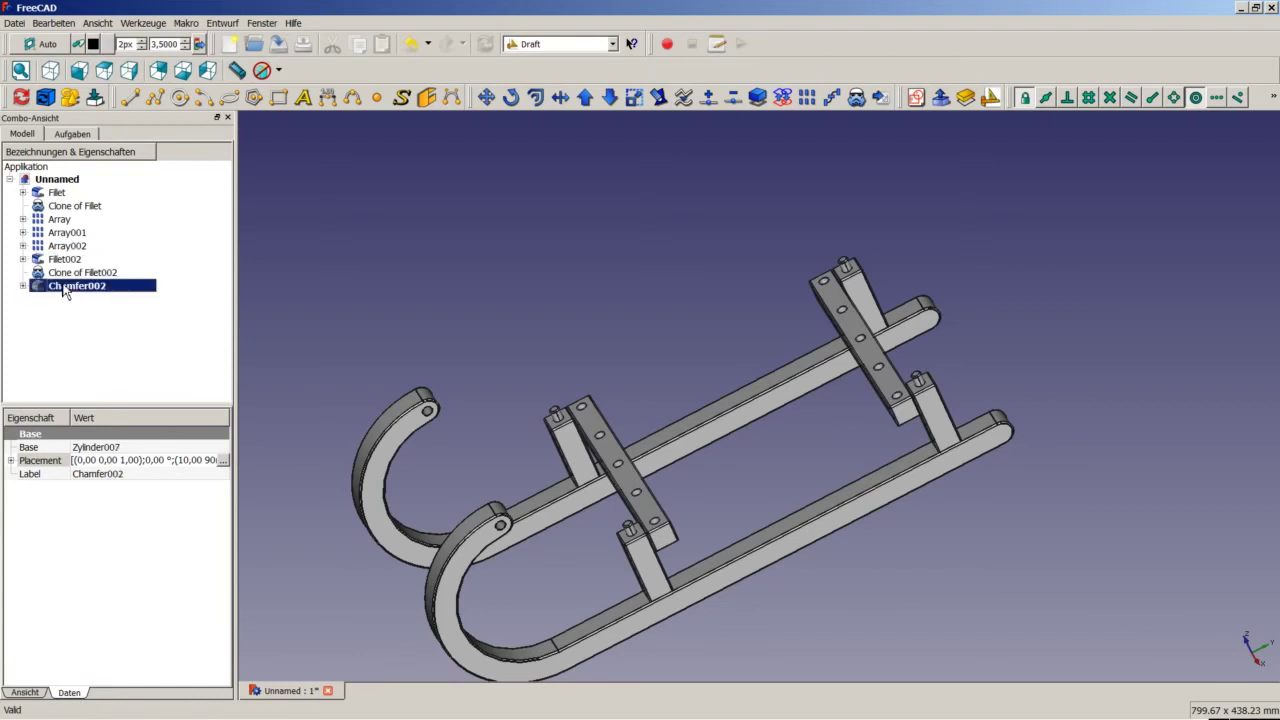
right_click(57, 287)
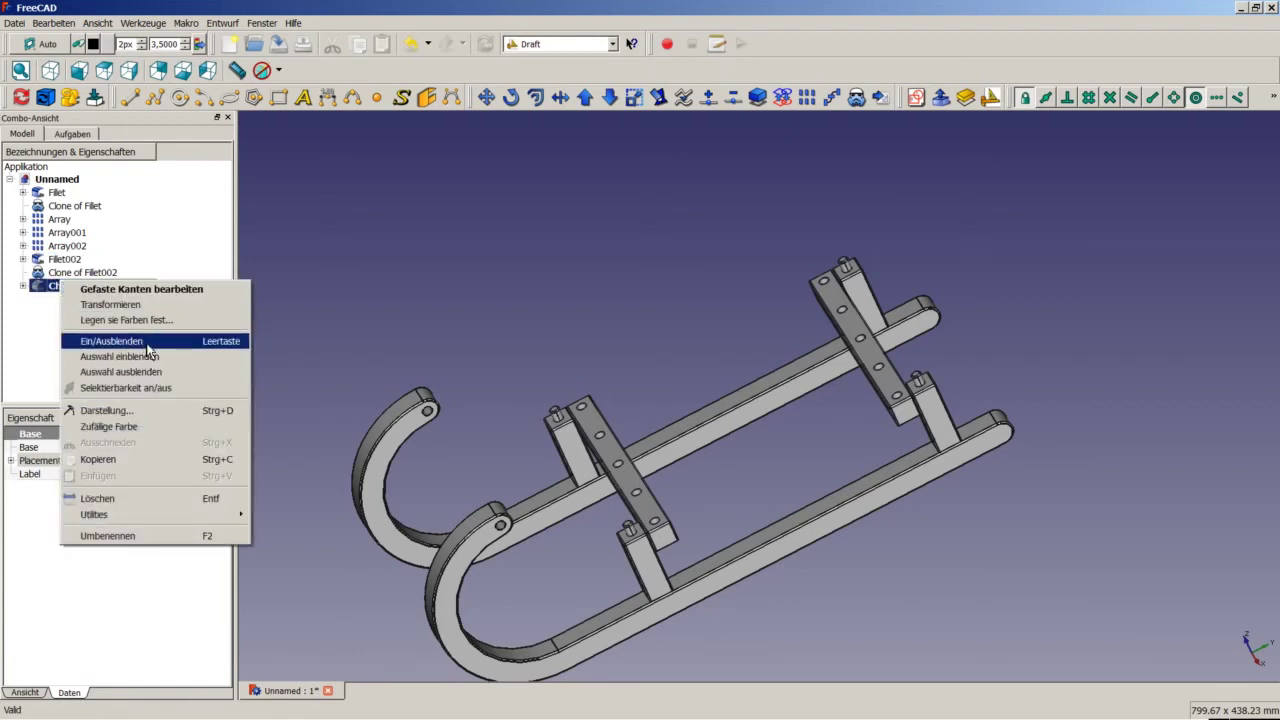
click(147, 344)
click(393, 300)
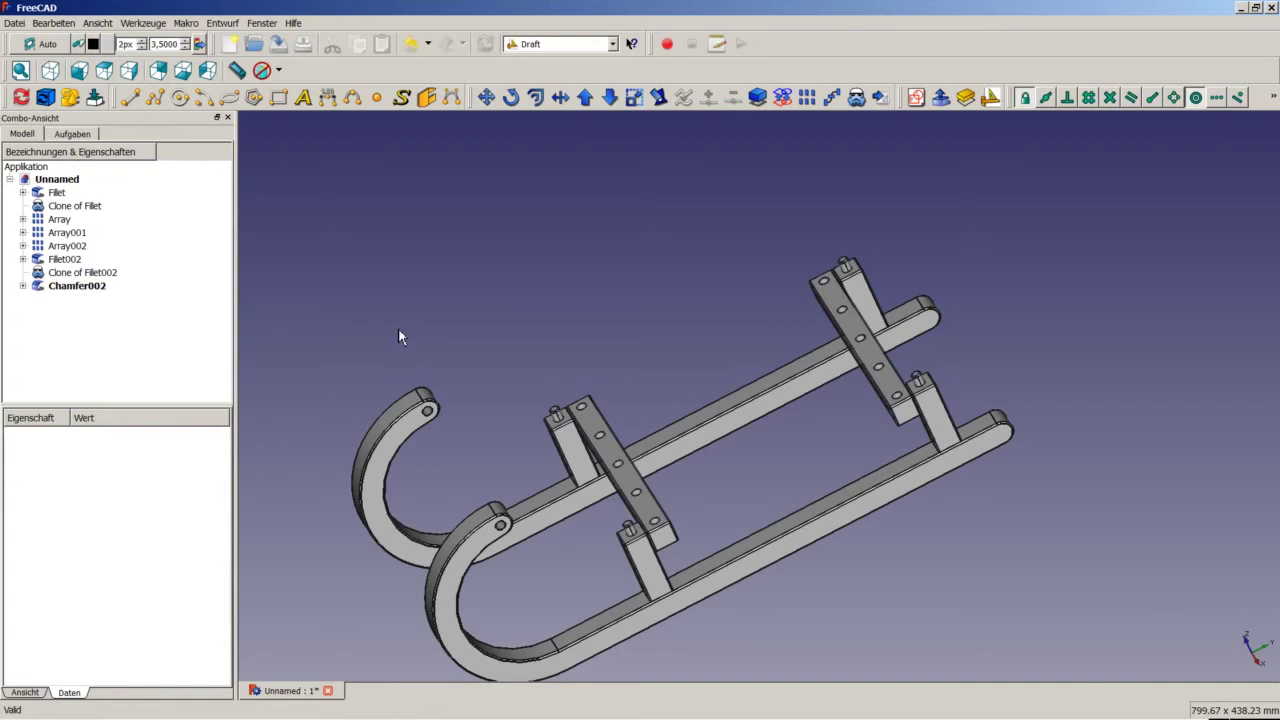
click(67, 289)
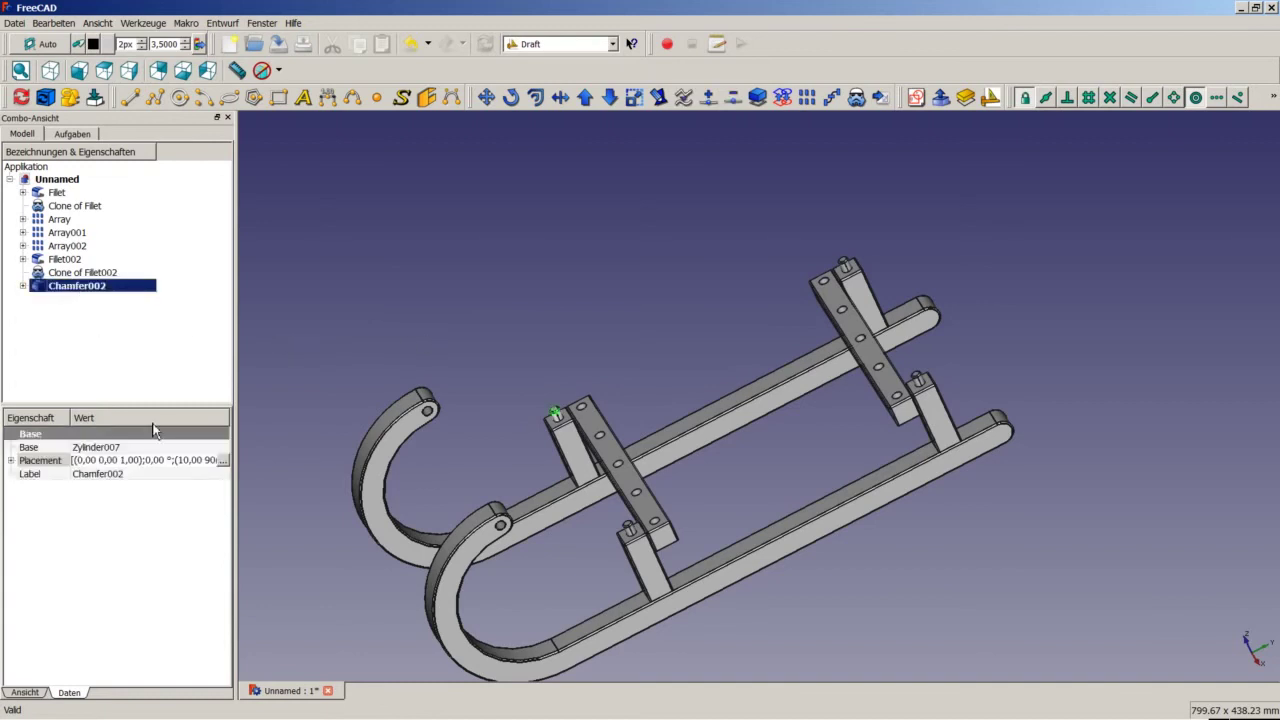
click(221, 461)
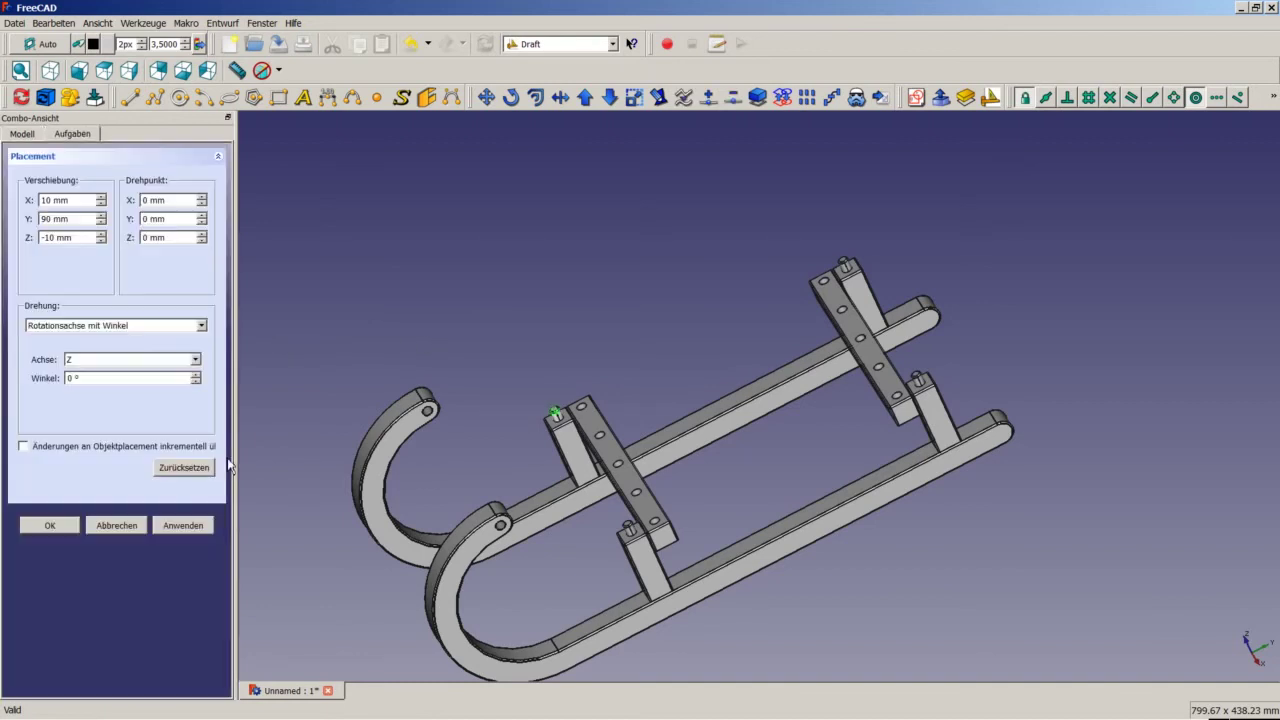
Step: Move Chamfer002 incrementally by 20 mm along Y
click(72, 450)
text(30)
key(BackSpace)
text(2)
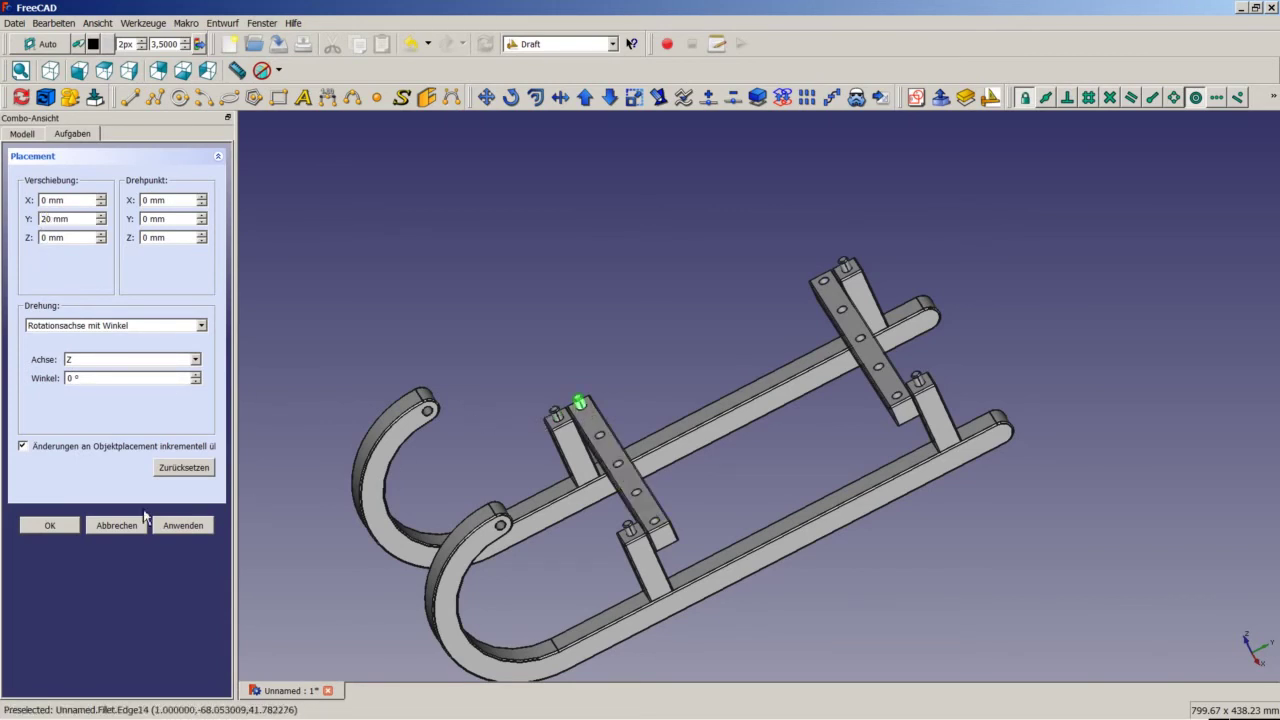
click(52, 528)
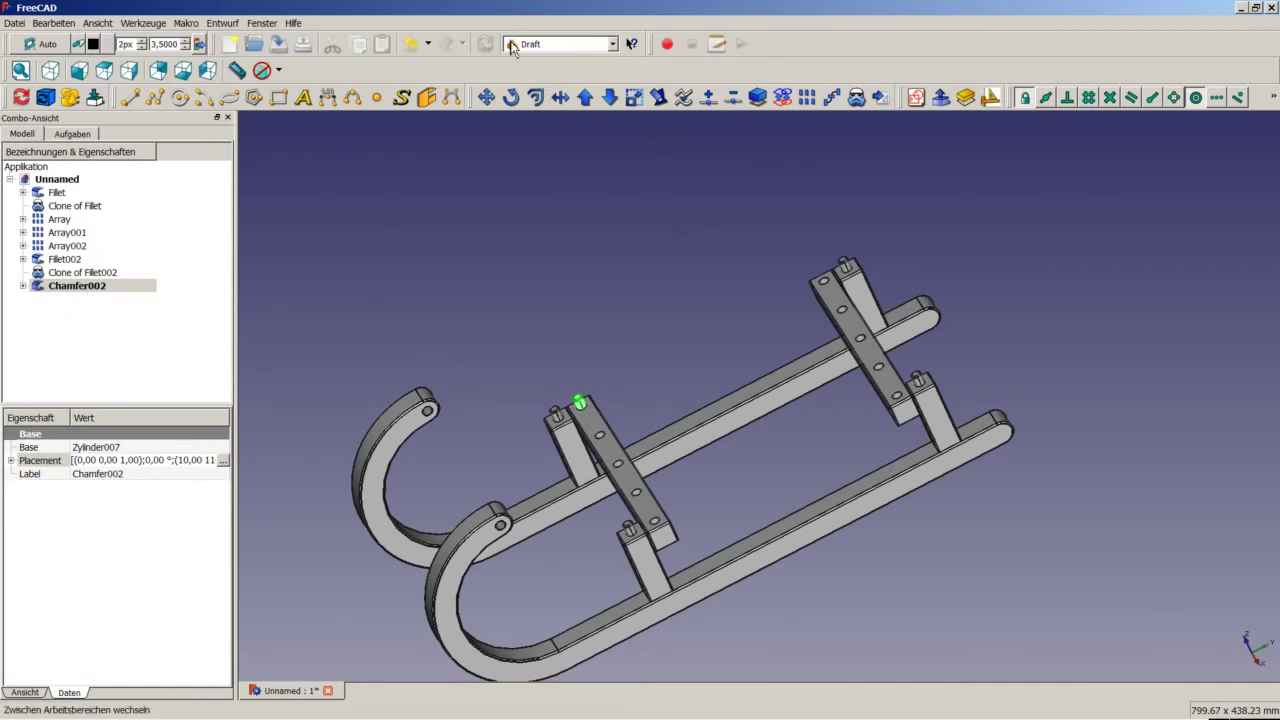
Step: Array Chamfer002 with 5 copies at 45 mm along X and 210 mm Y interval
click(807, 98)
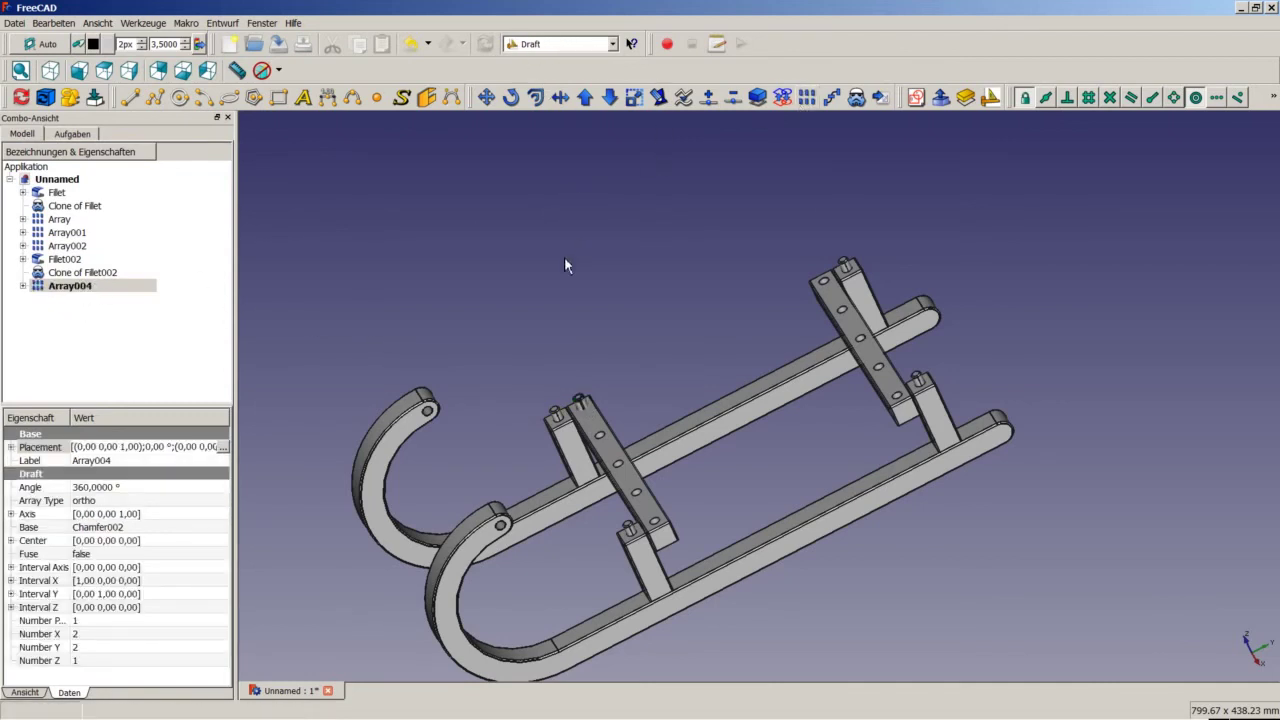
click(103, 634)
text(5)
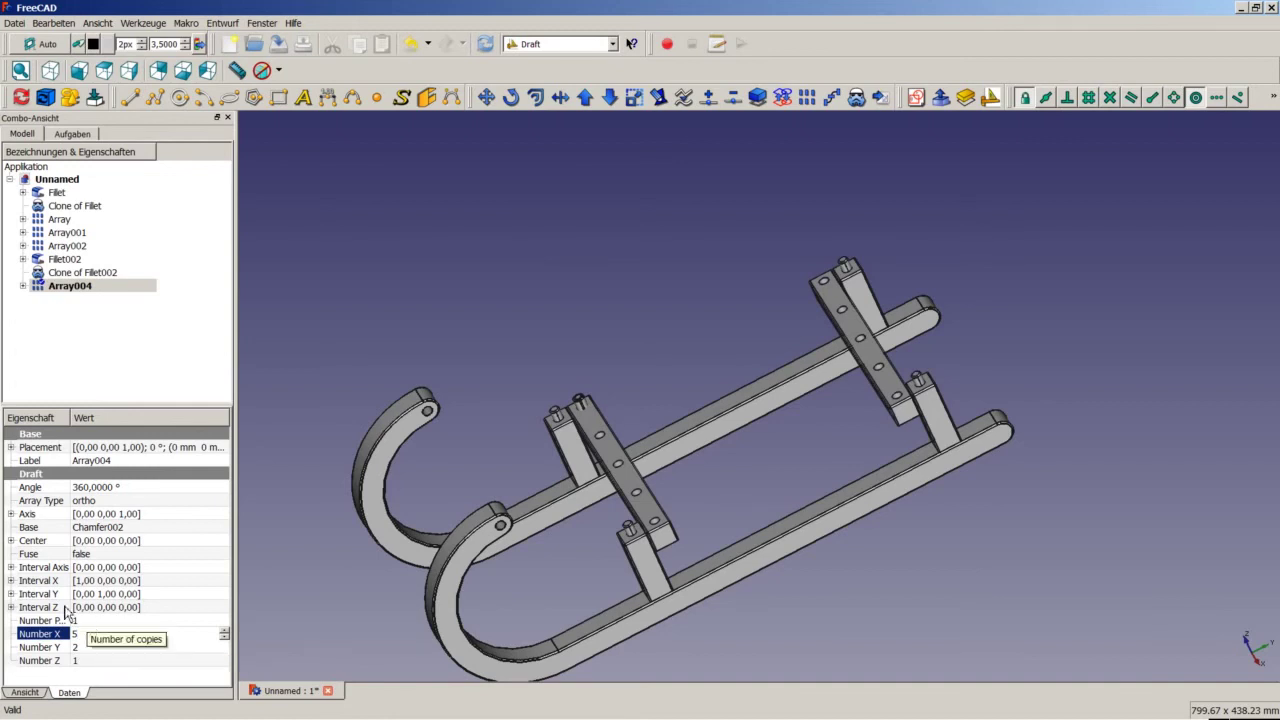
click(12, 581)
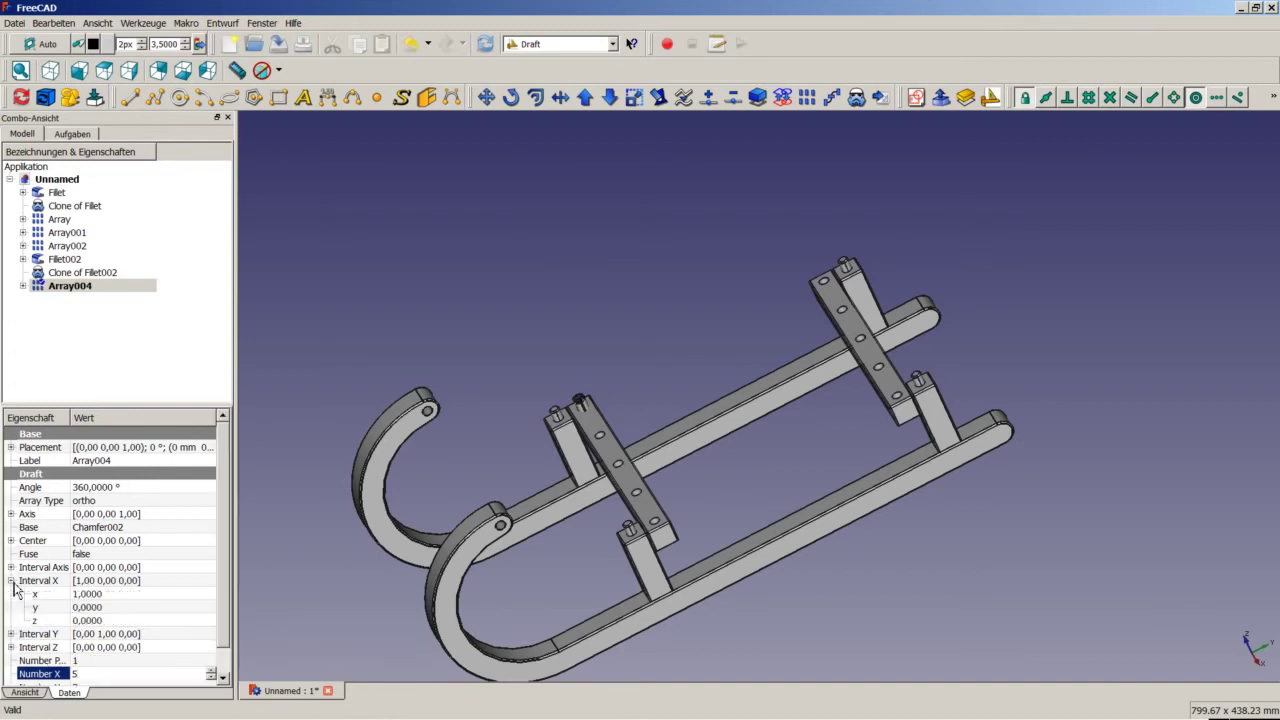
click(110, 594)
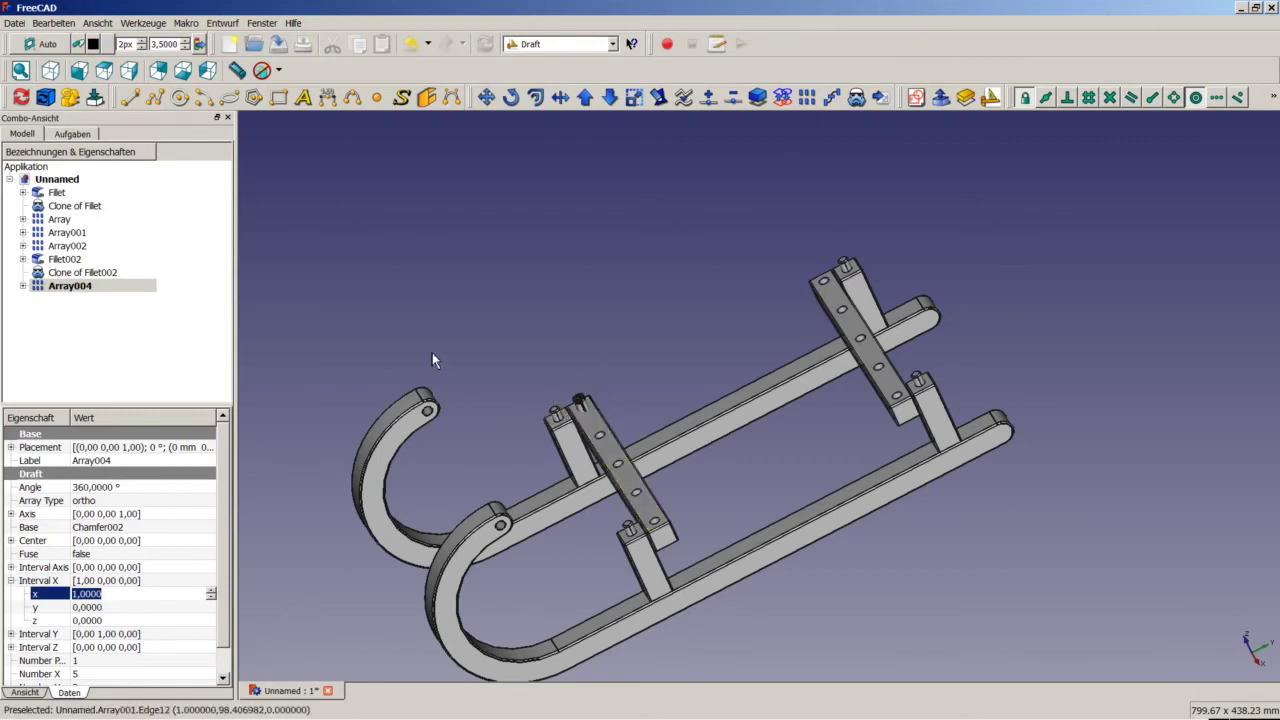
text(45)
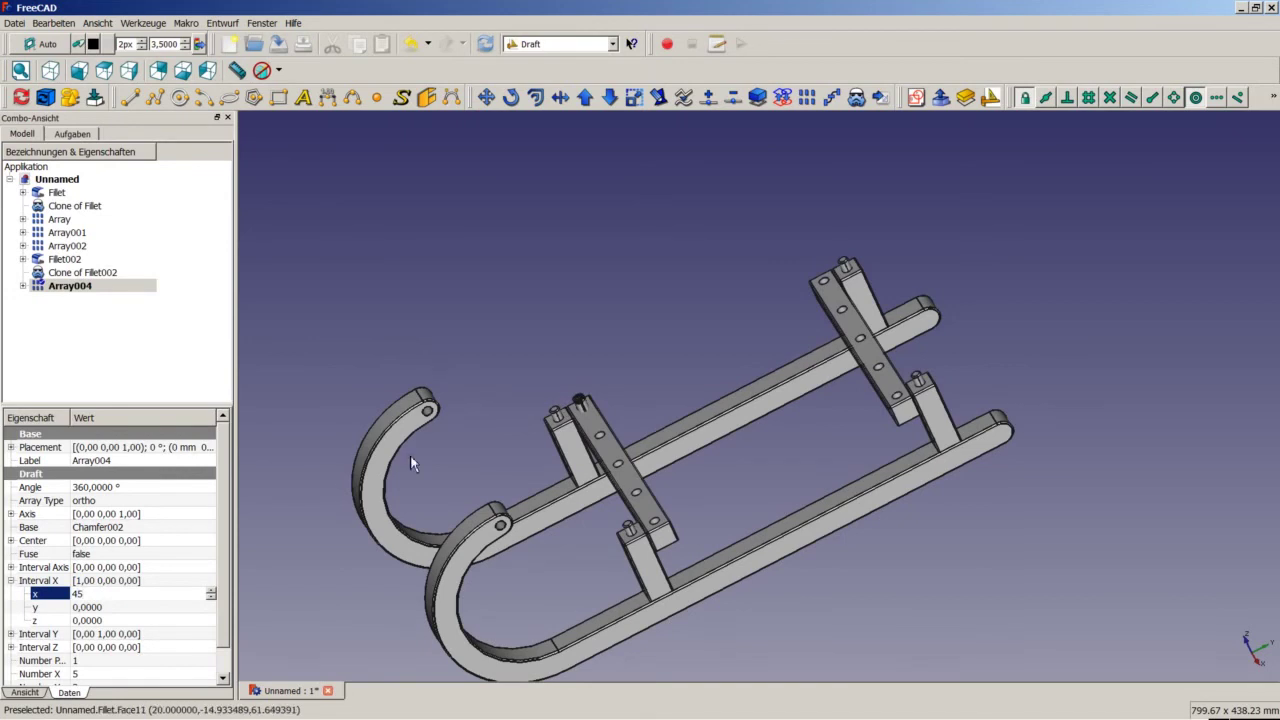
click(139, 608)
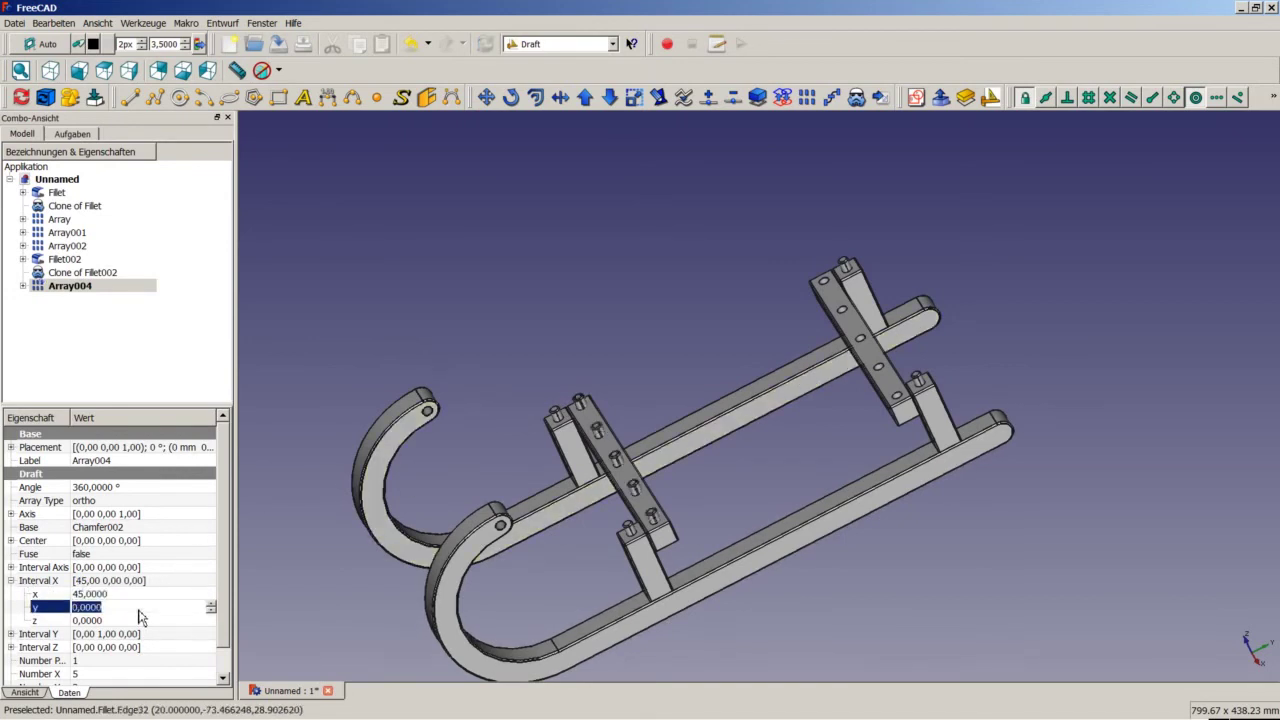
click(10, 580)
click(11, 594)
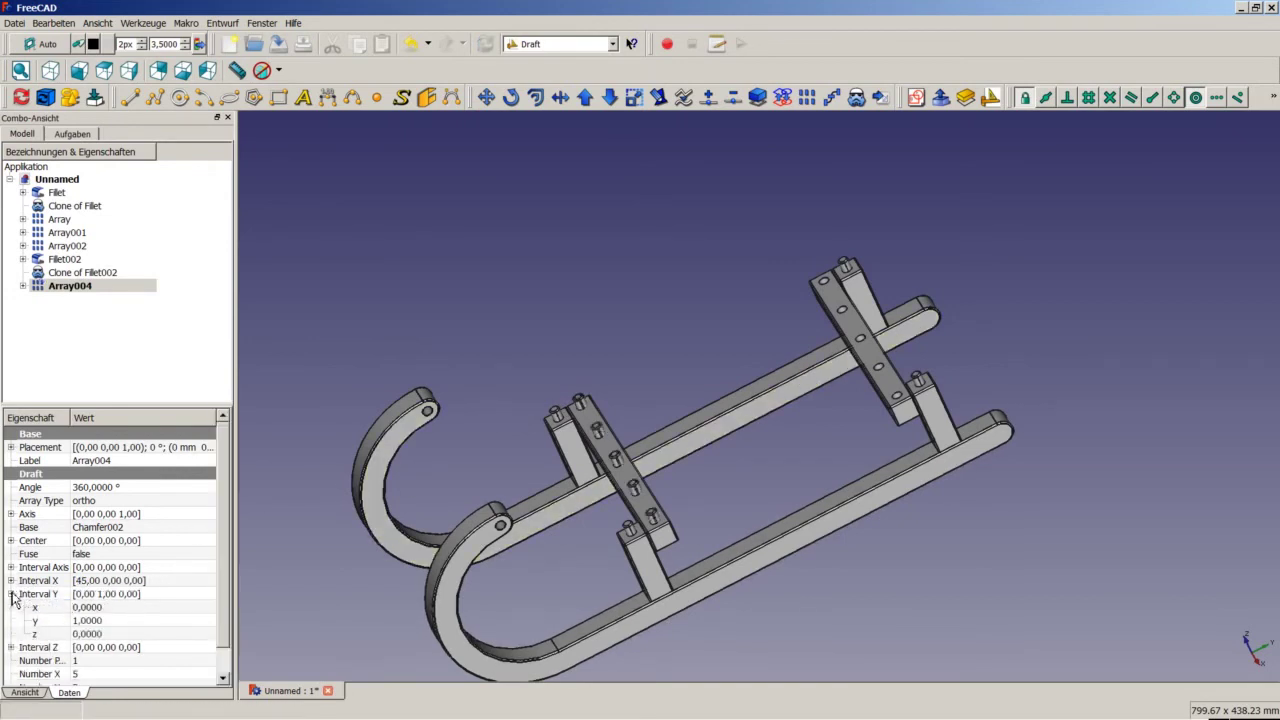
click(103, 620)
text(210)
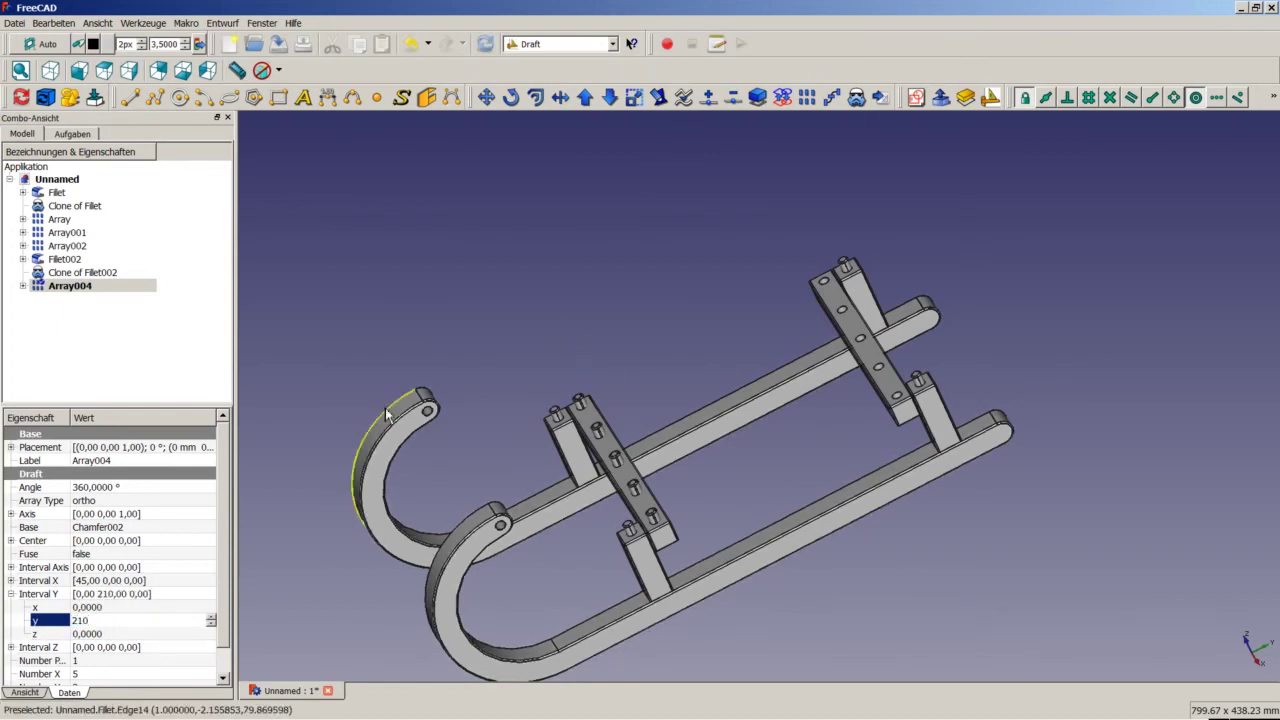
click(90, 607)
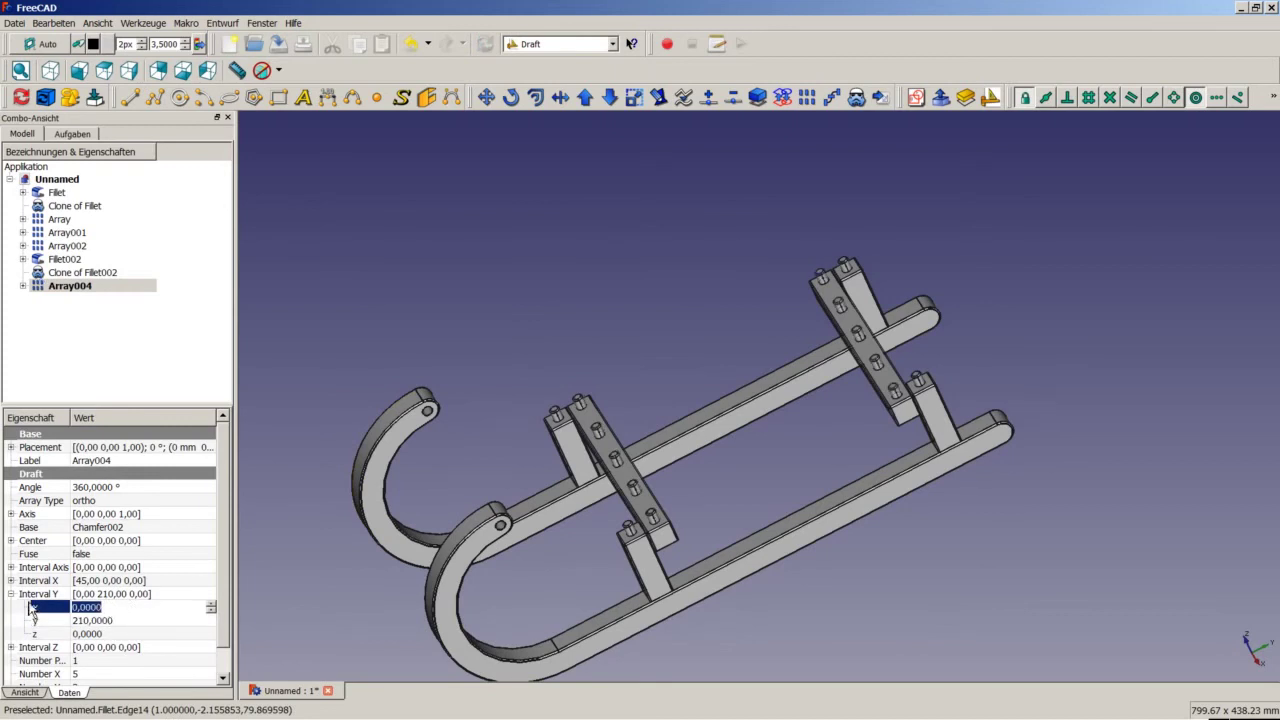
click(458, 330)
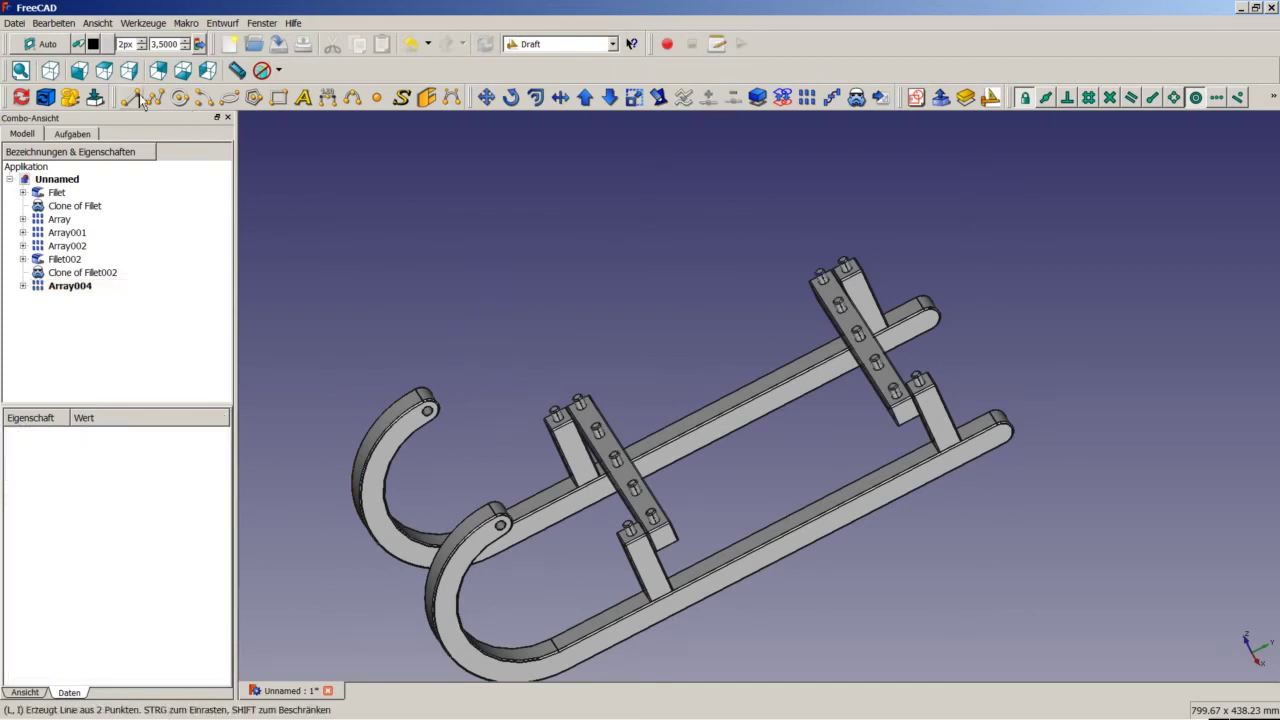
Step: Show the sled isometrically, fit it to the view, and save
click(50, 70)
right_click(512, 226)
click(534, 236)
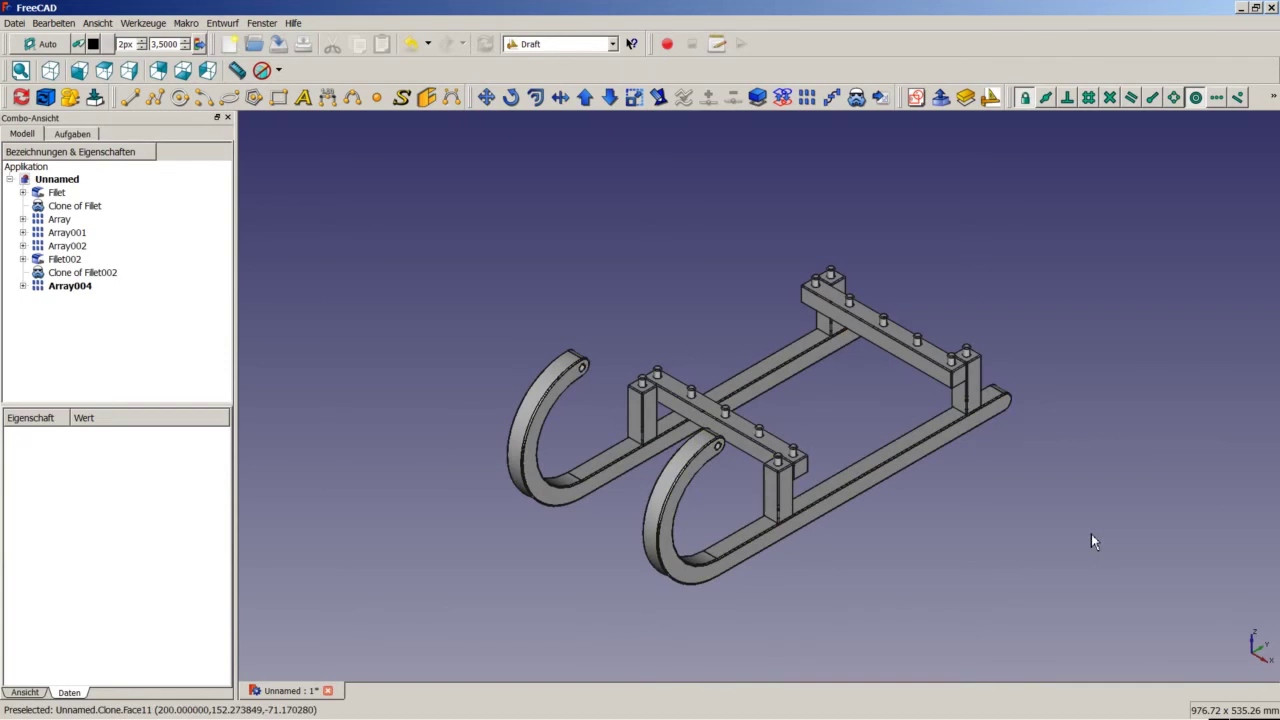
key(ctrl+s)
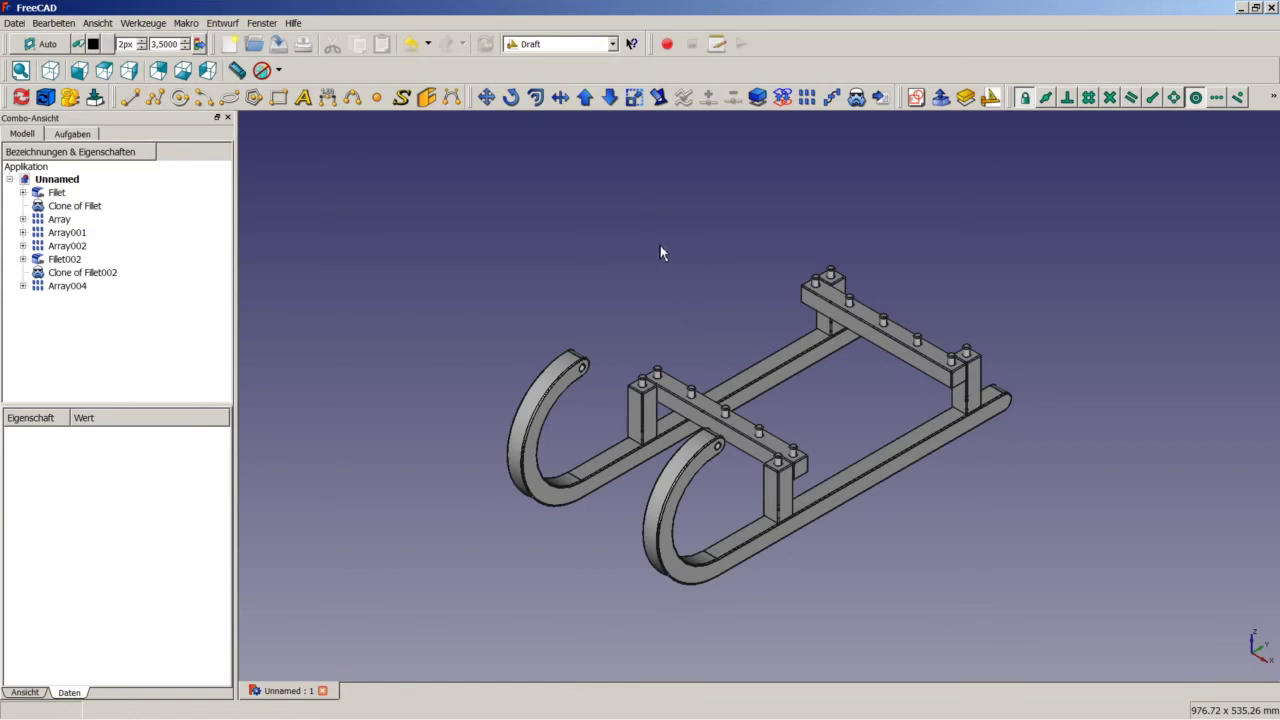
Step: Switch to the Part workbench and add a new box, Würfel002
click(548, 44)
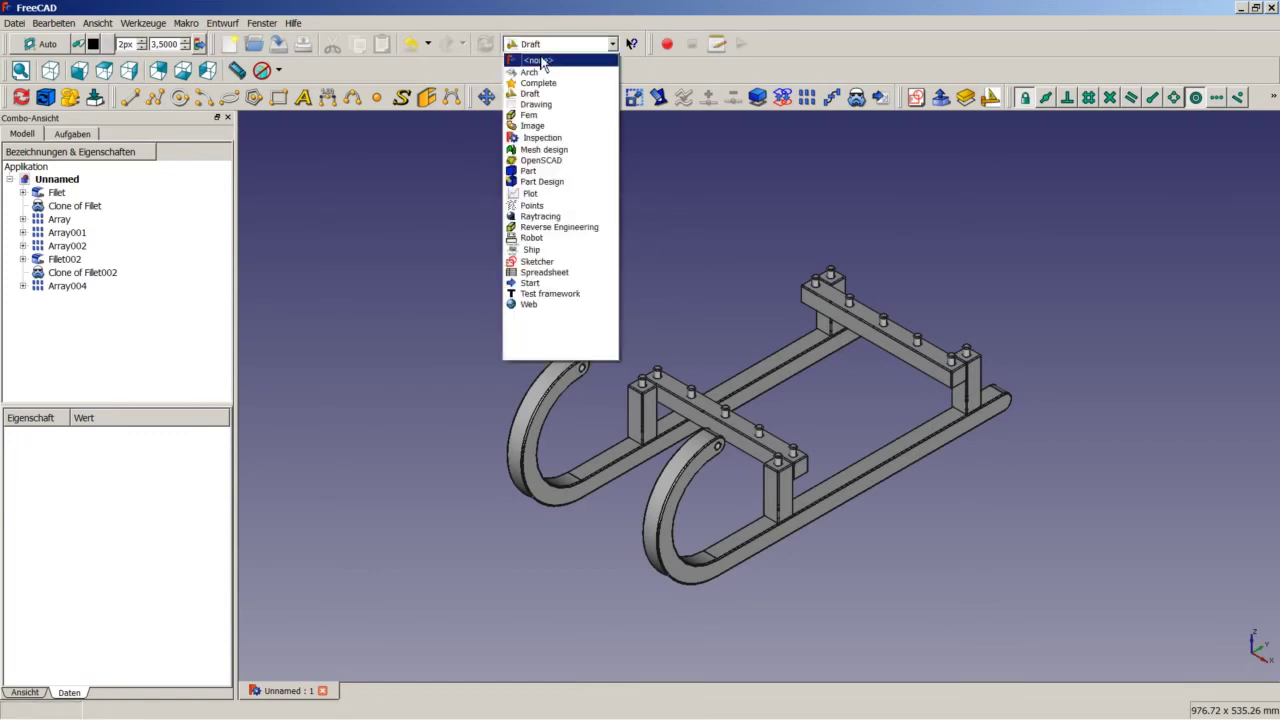
click(528, 171)
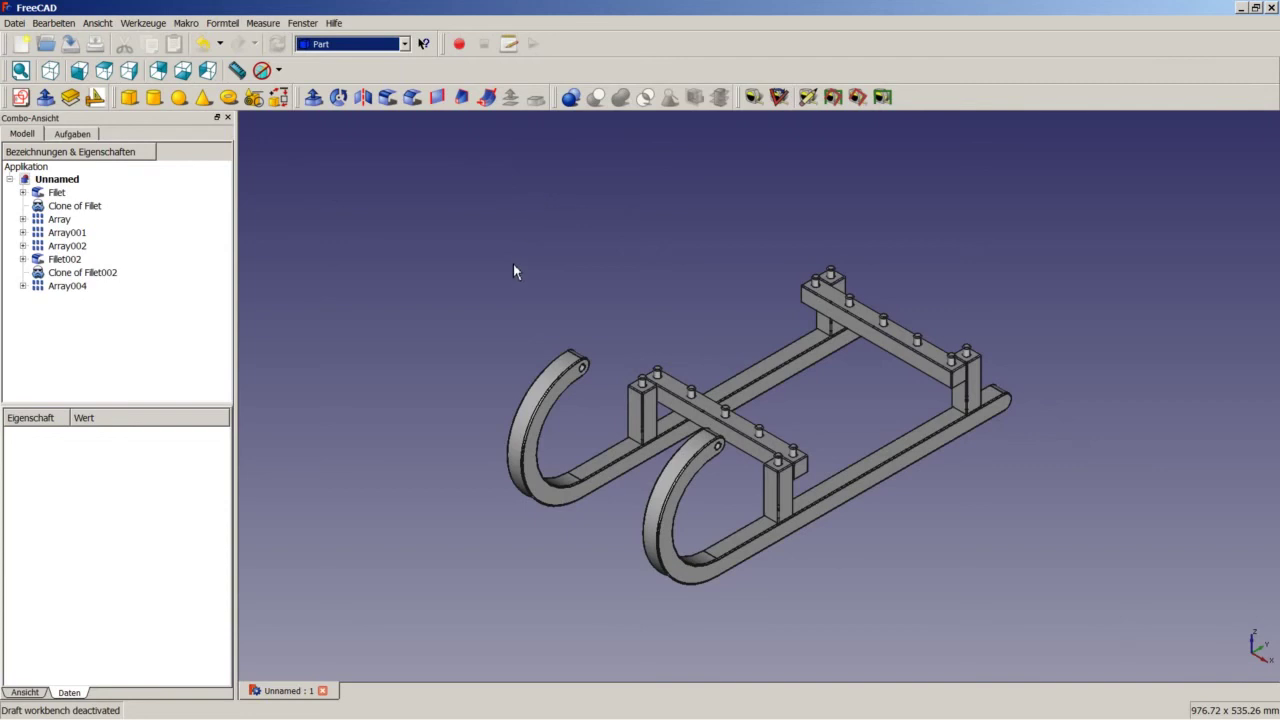
click(131, 98)
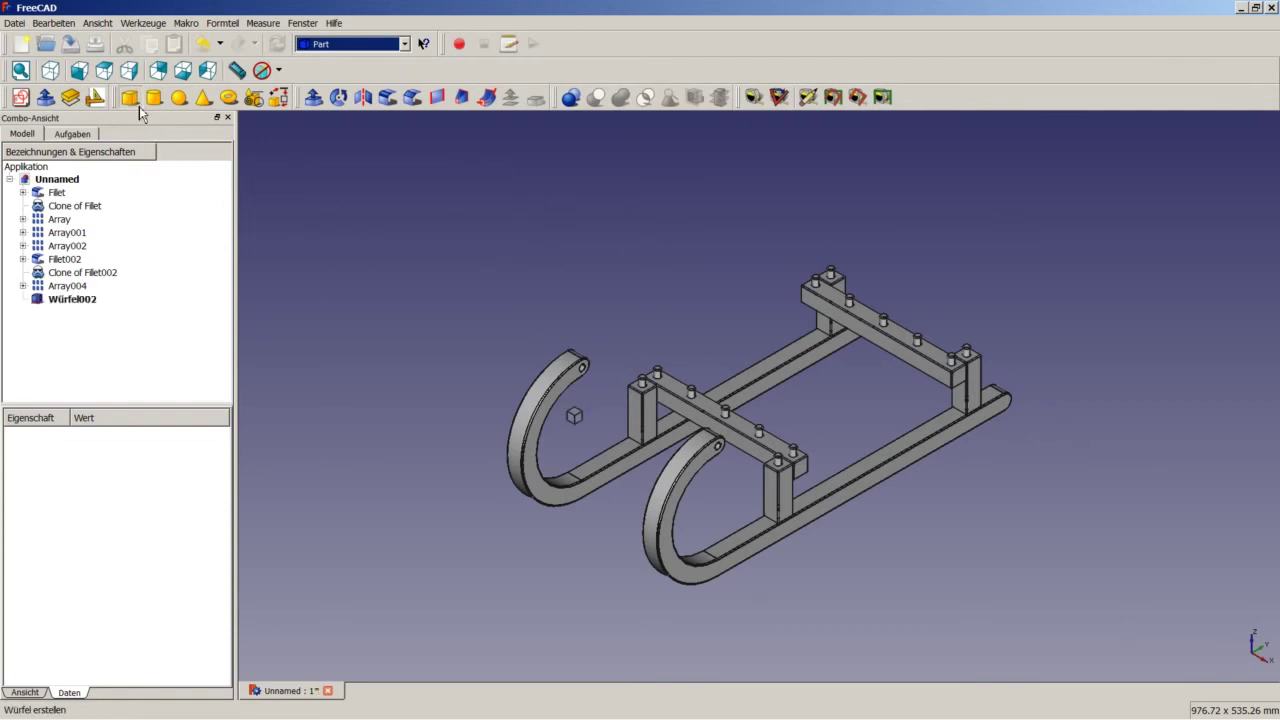
click(80, 300)
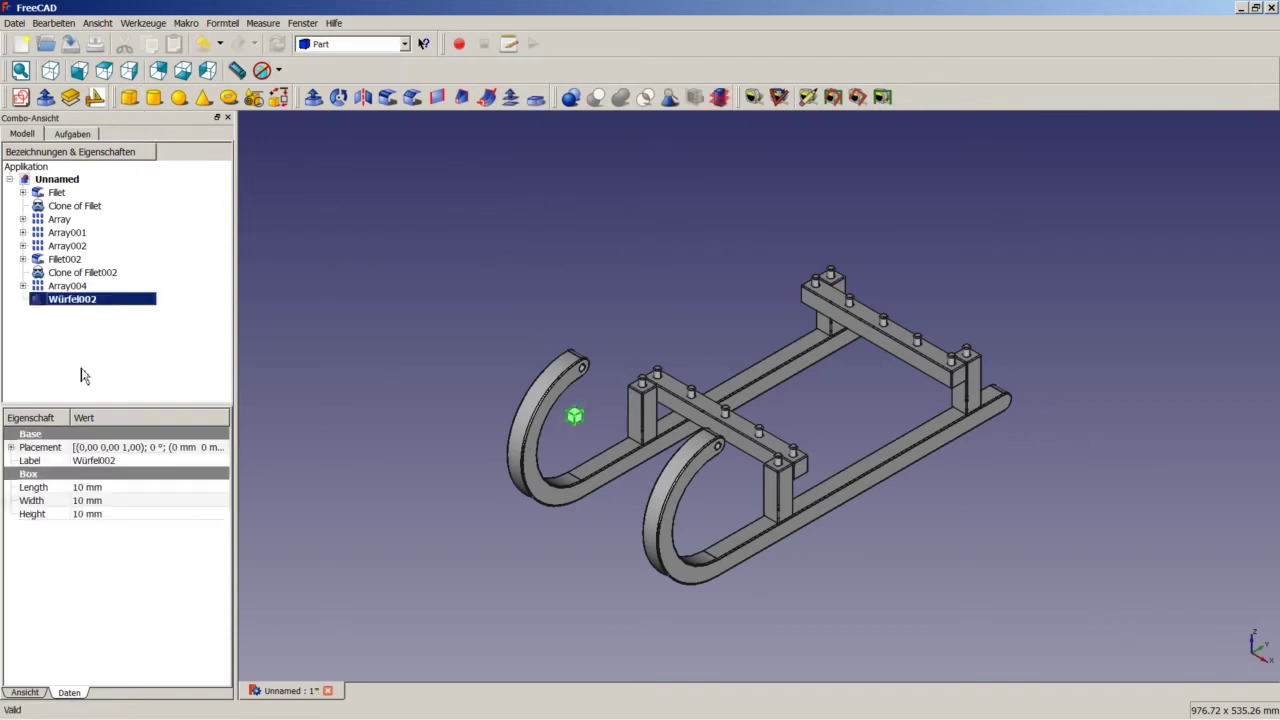
Step: Size Würfel002 to length 20, width 330, height 20 mm, then add a cylinder
click(90, 487)
mouse_move(142, 505)
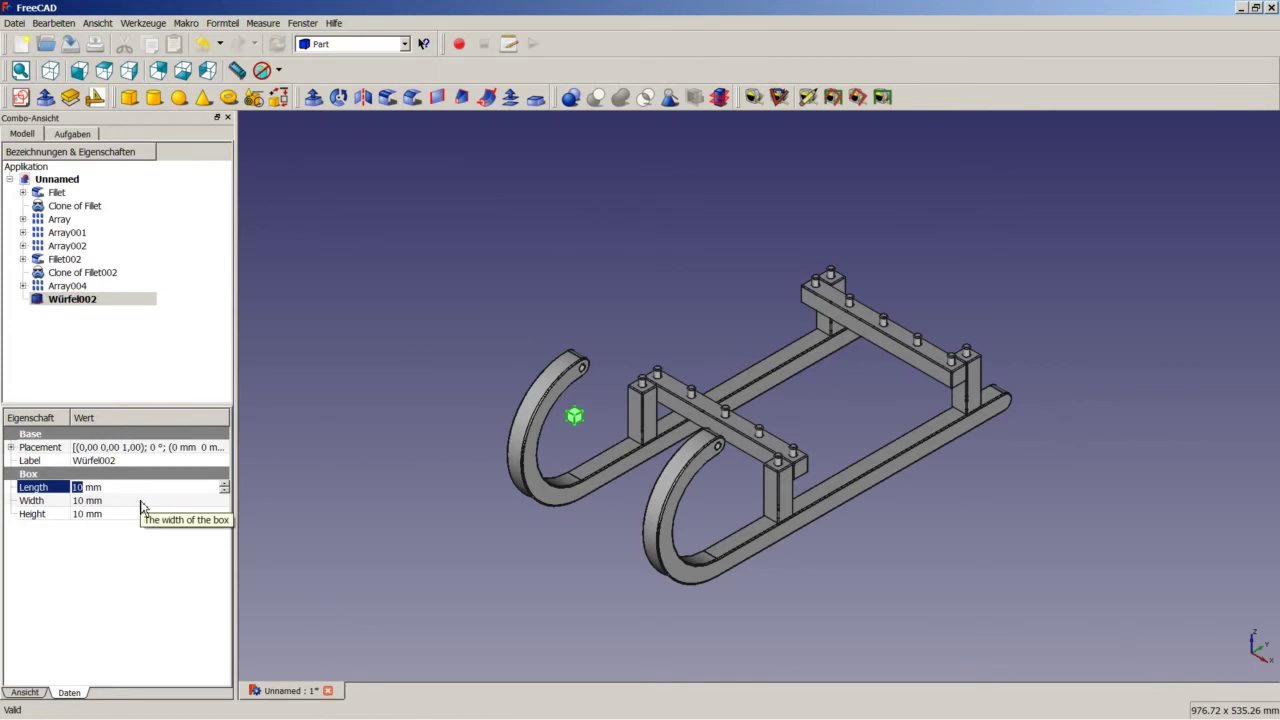
text(20)
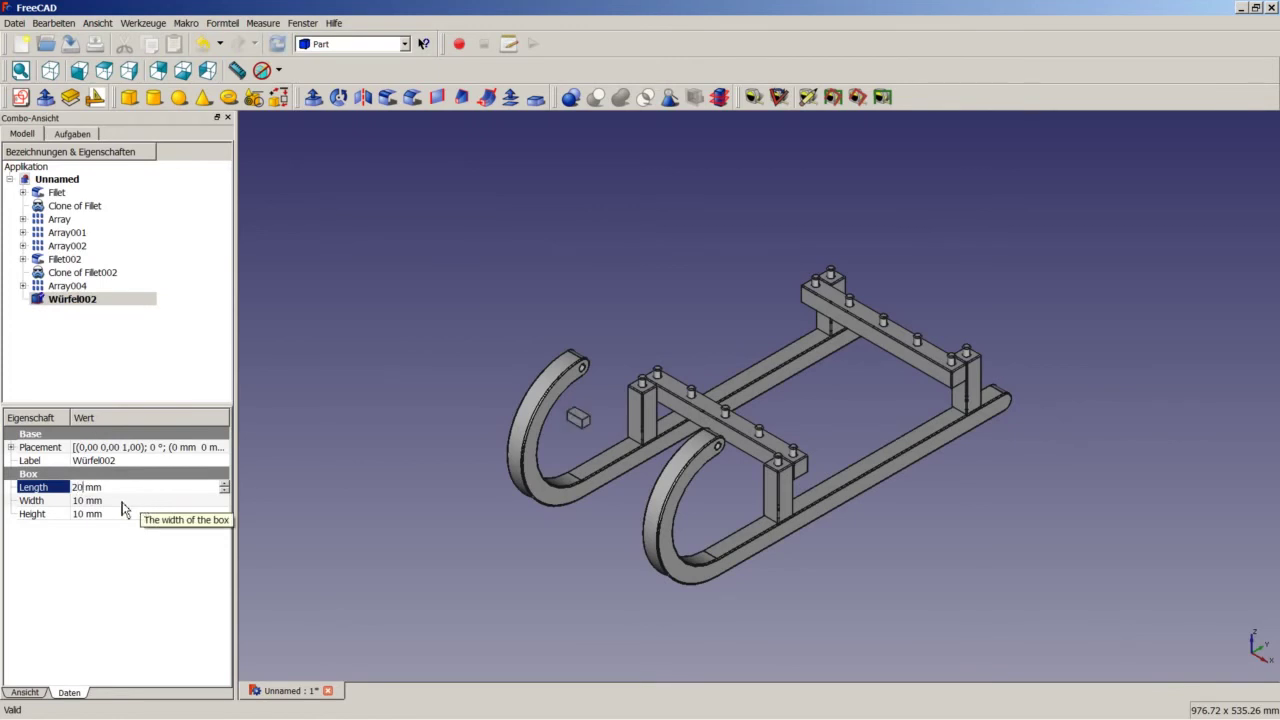
click(137, 501)
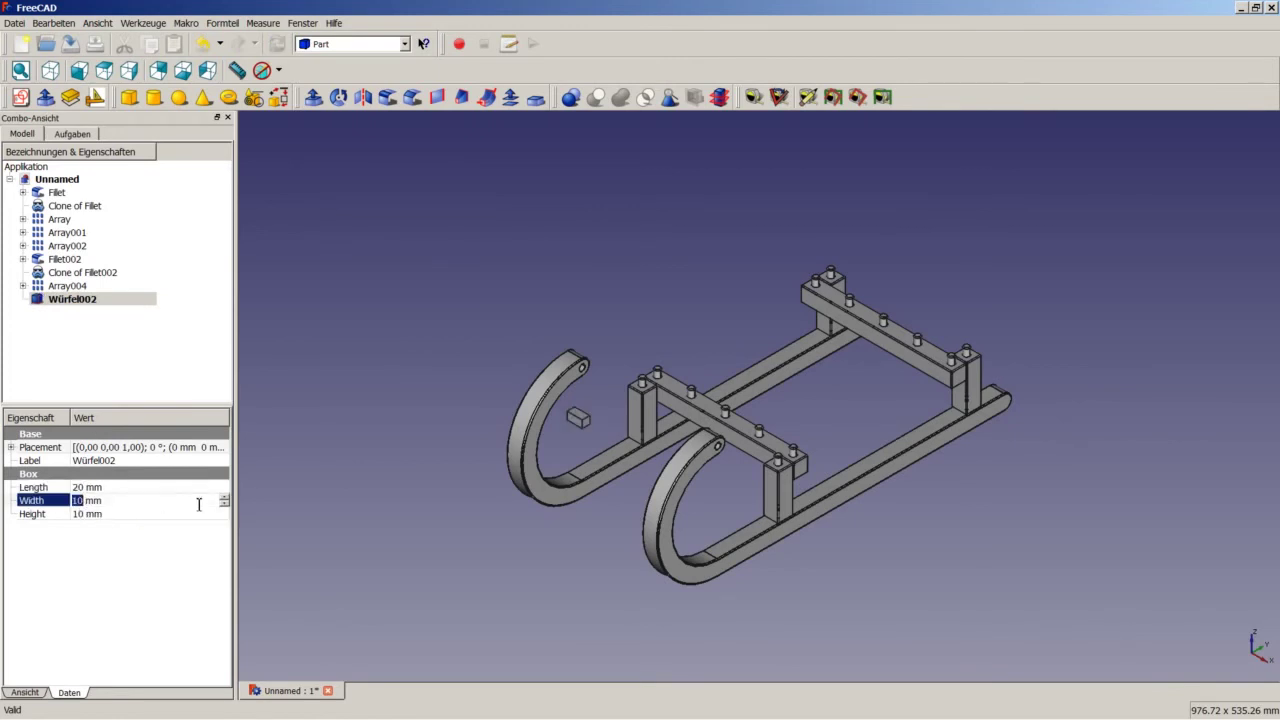
text(330)
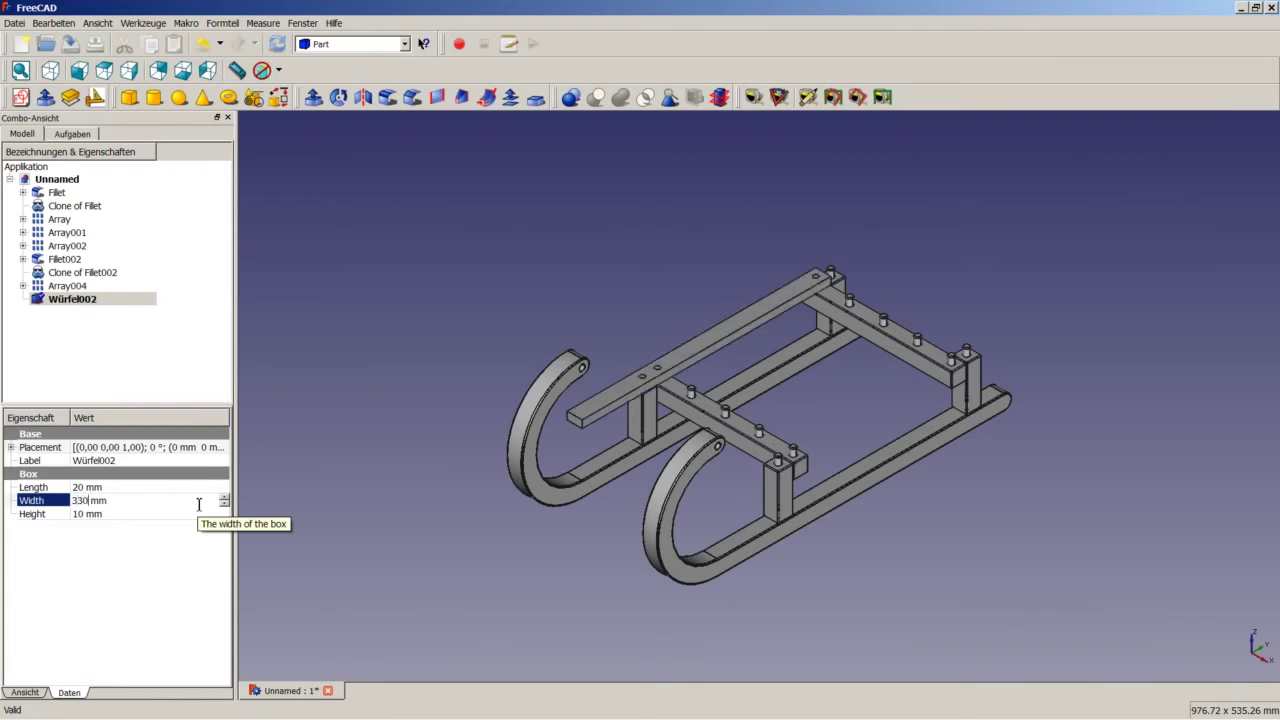
click(82, 515)
text(20)
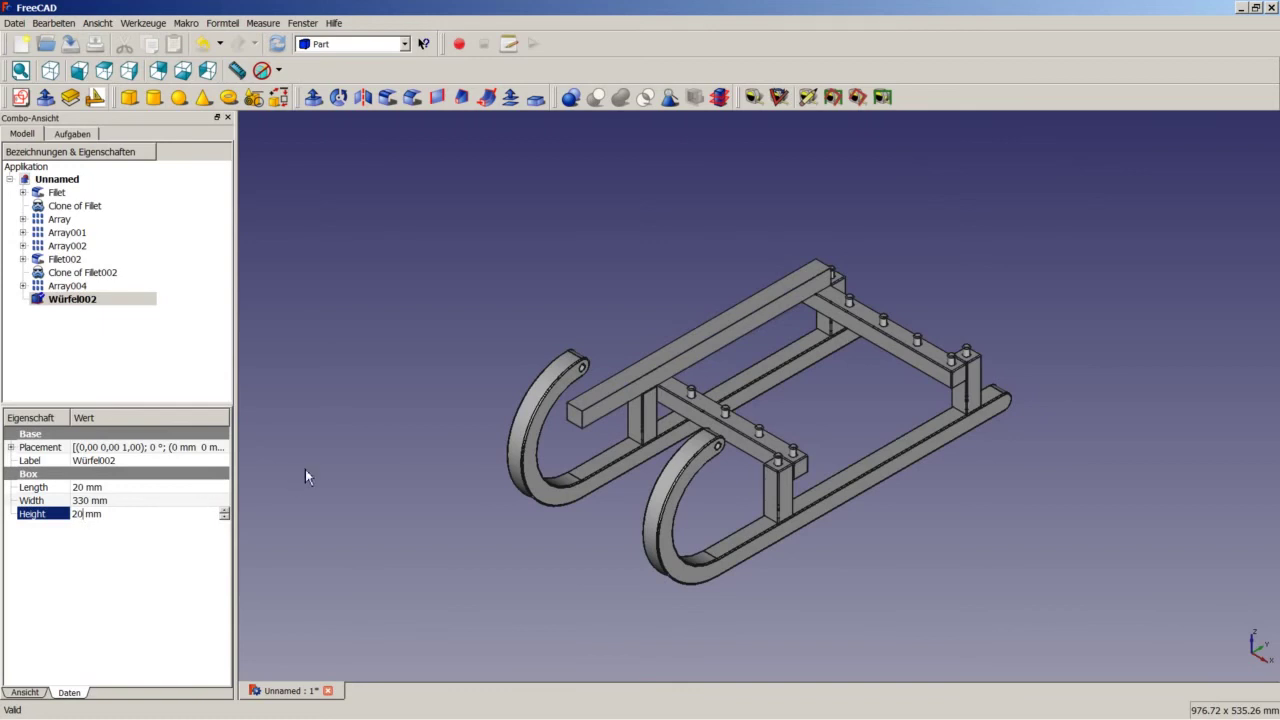
click(302, 289)
click(154, 97)
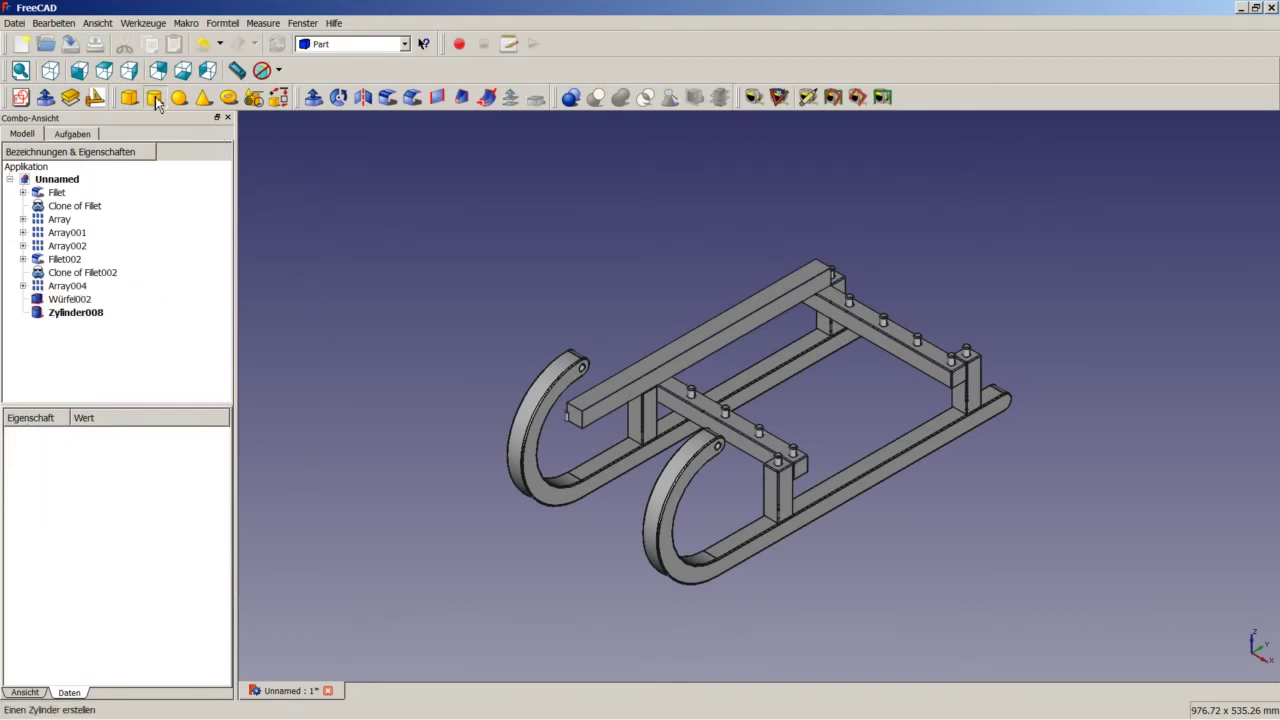
Step: Give Zylinder008 a 10 mm radius and 20 mm height
click(98, 318)
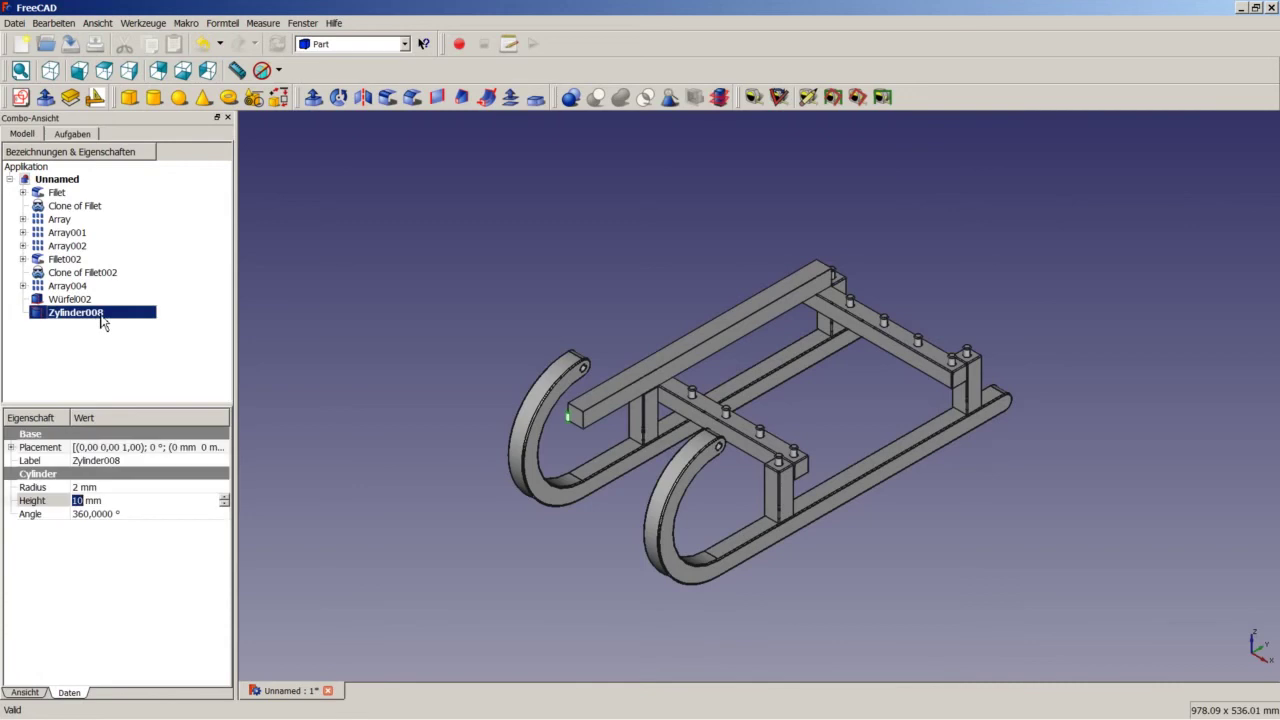
click(90, 488)
text(10)
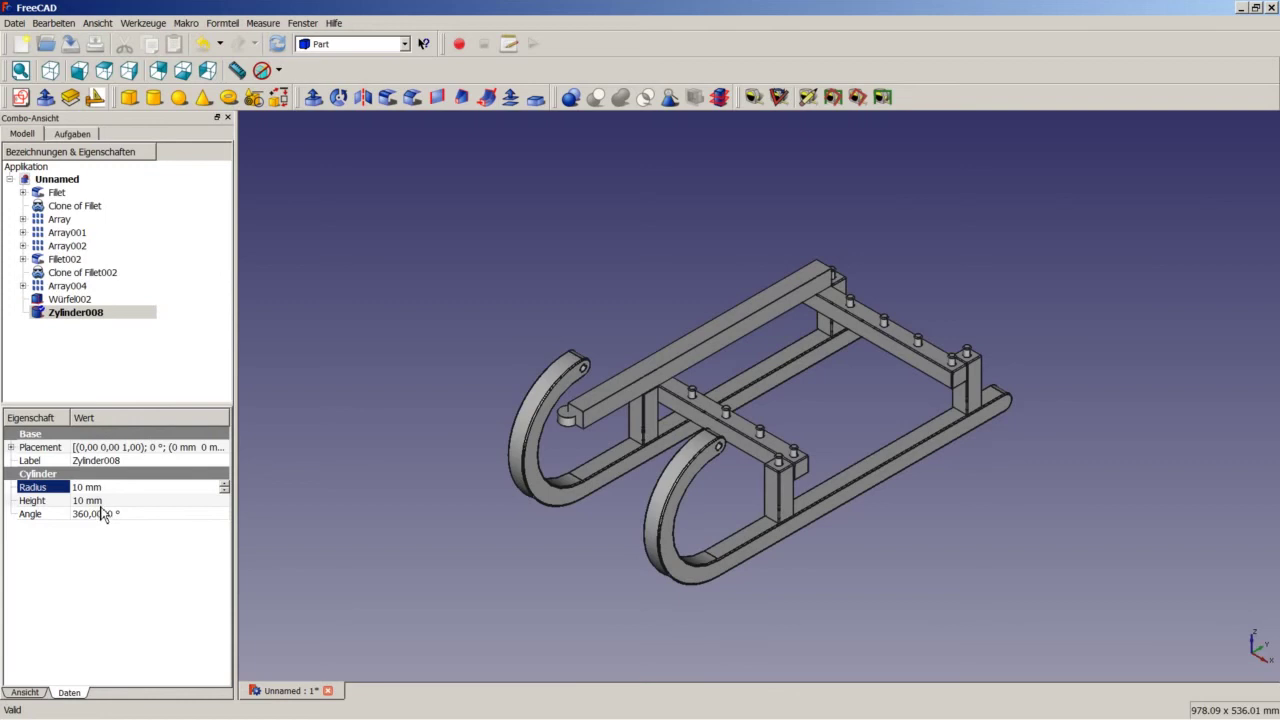
click(85, 500)
text(20)
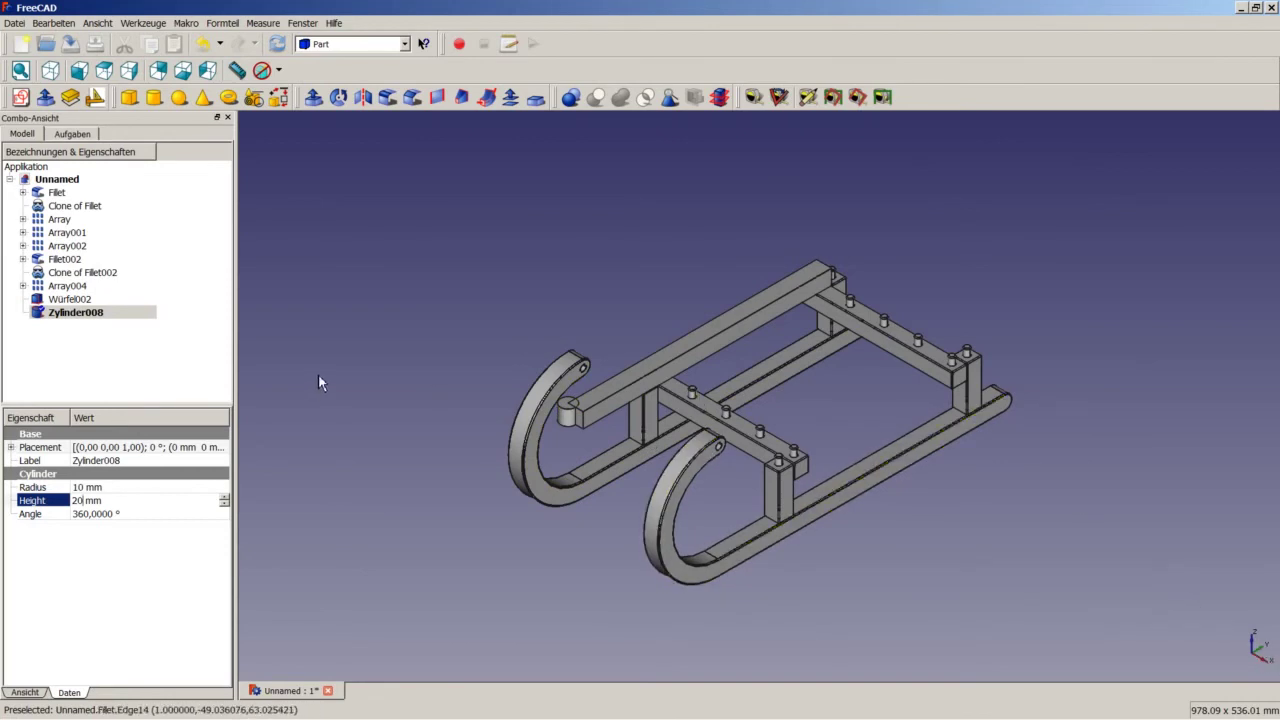
Step: Rotate Zylinder008 90° about the Y axis and raise it 10 mm in Z
click(227, 449)
click(224, 448)
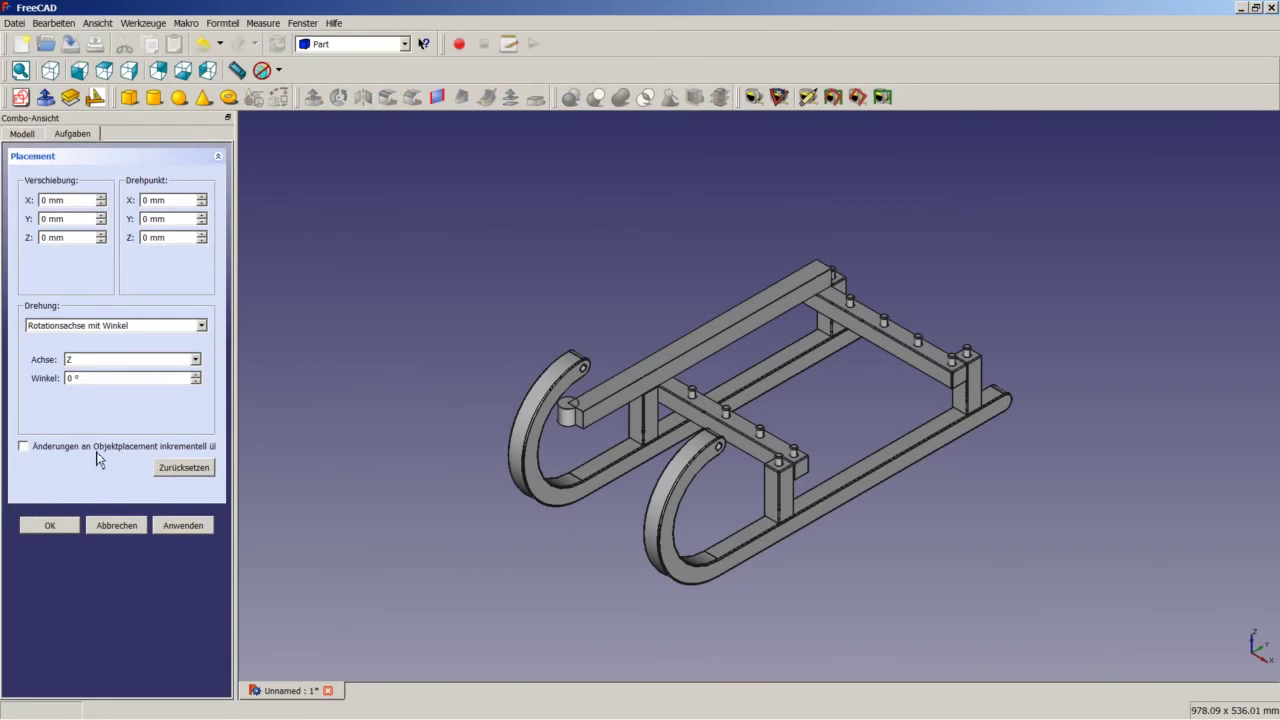
click(95, 361)
click(89, 384)
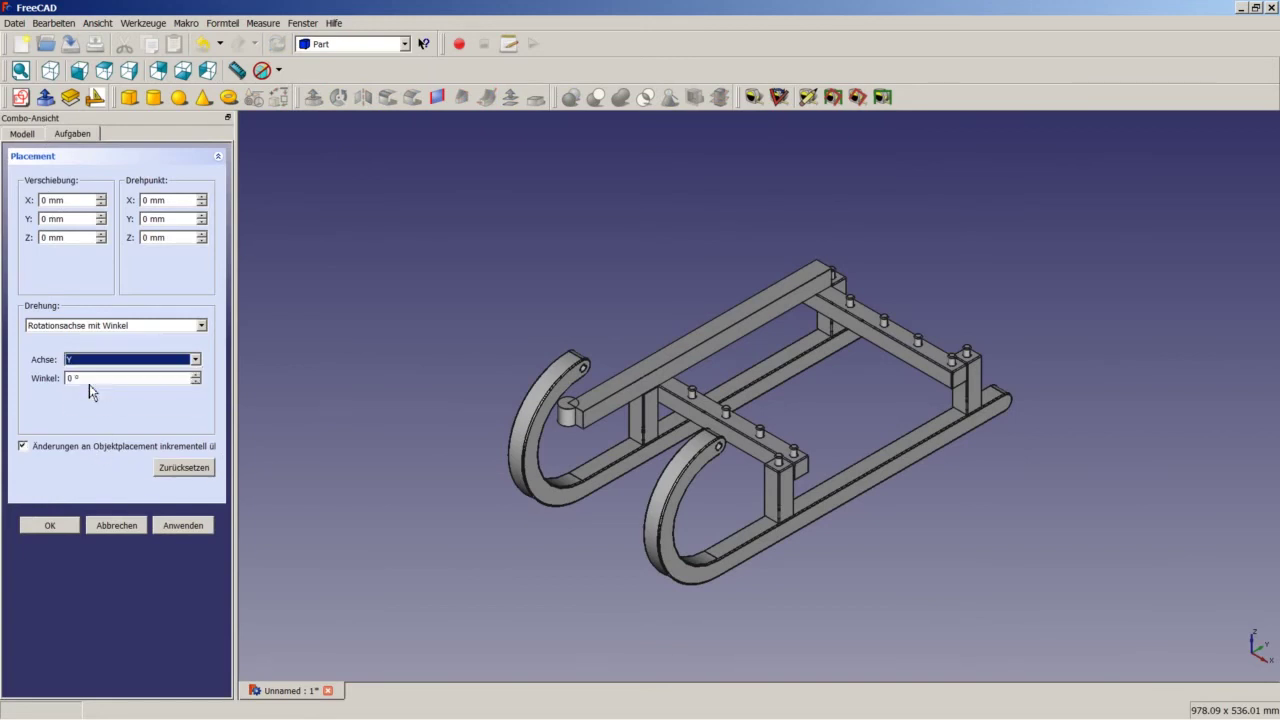
key(Tab)
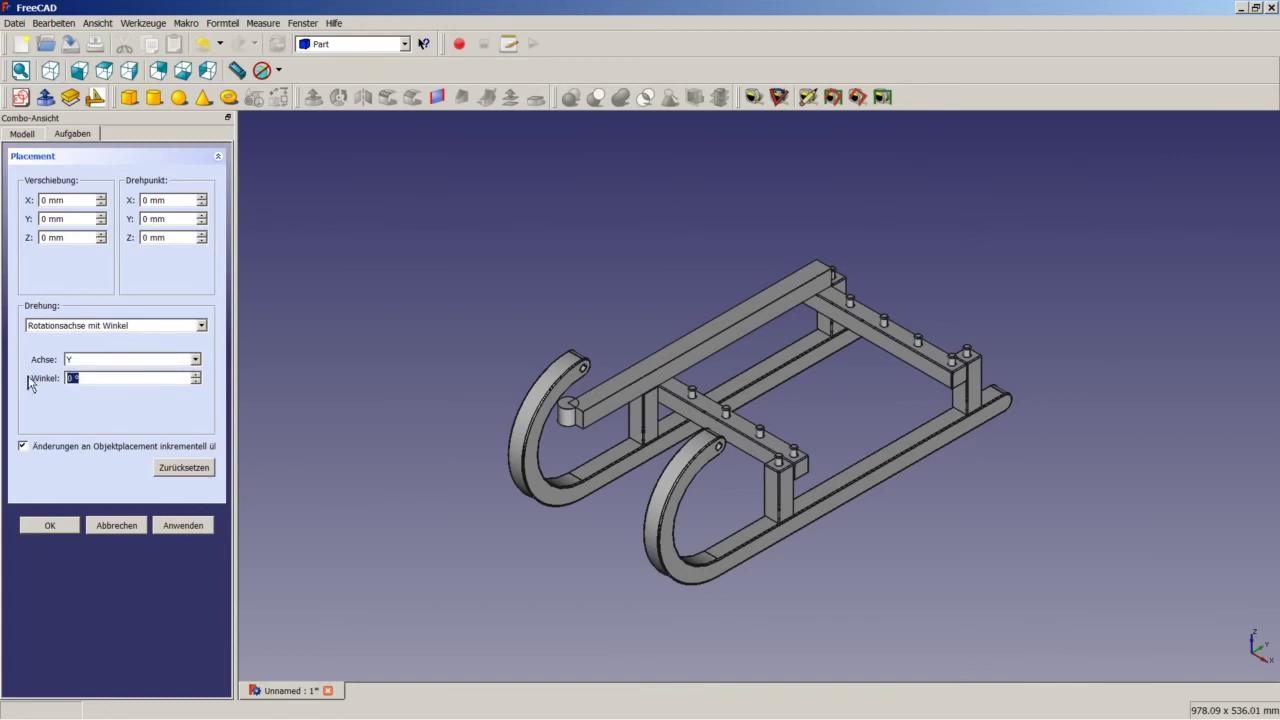
text(90)
text(10)
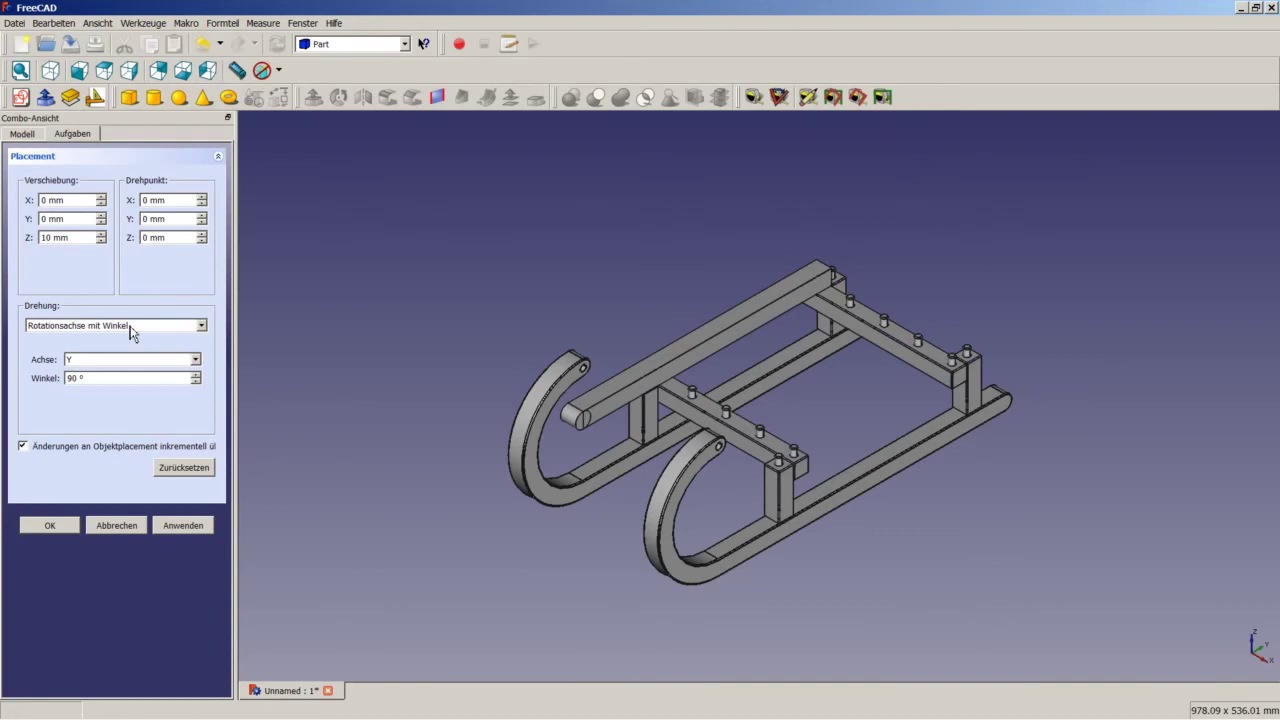
scroll(572, 432, up, 5)
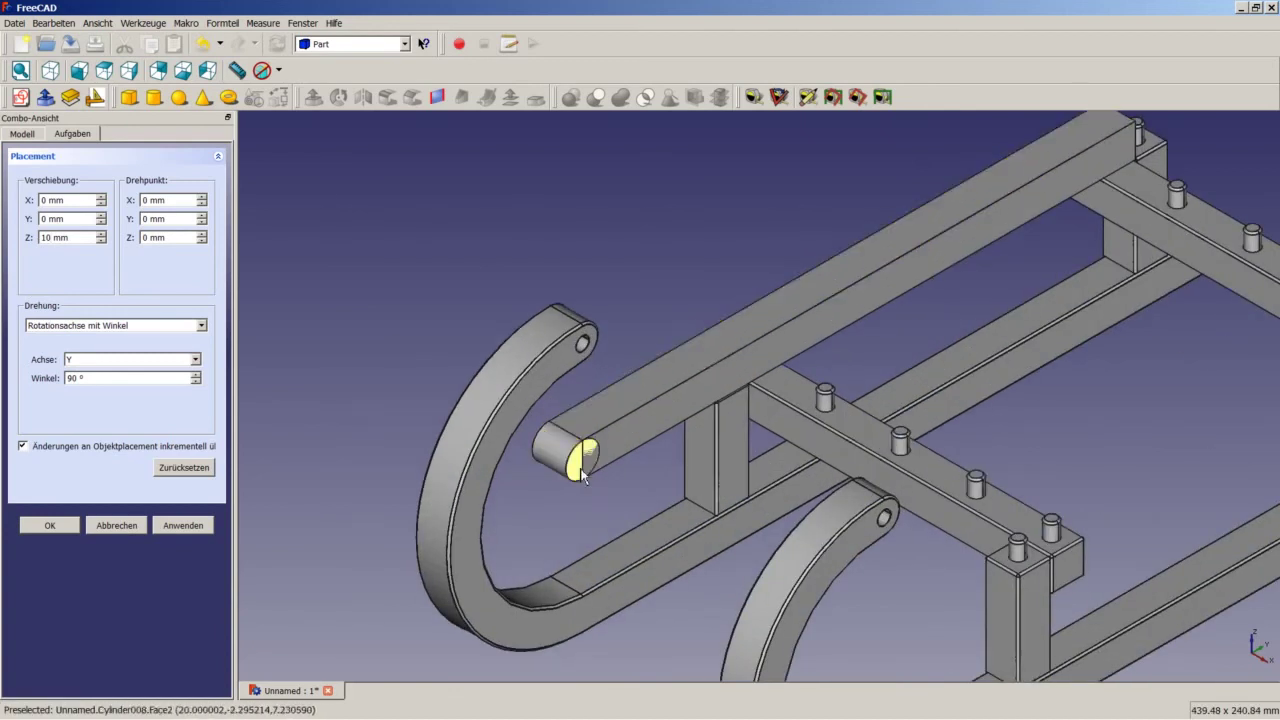
scroll(578, 436, down, 3)
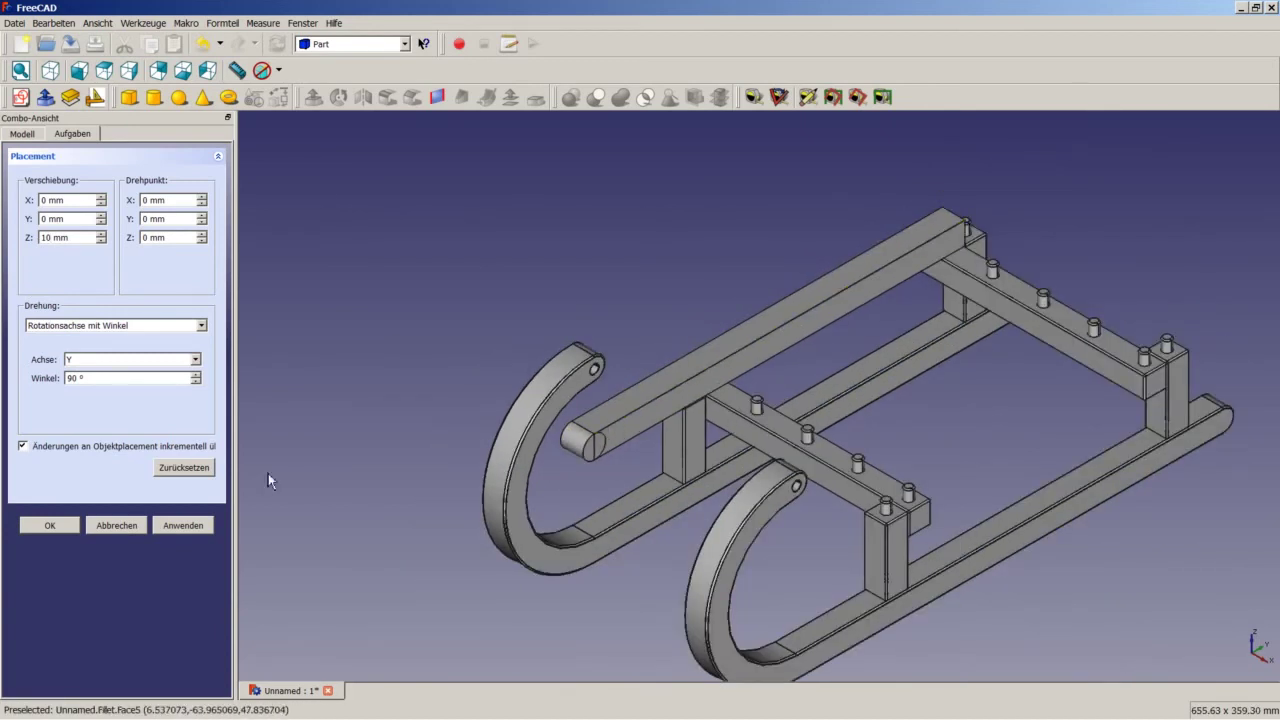
click(66, 524)
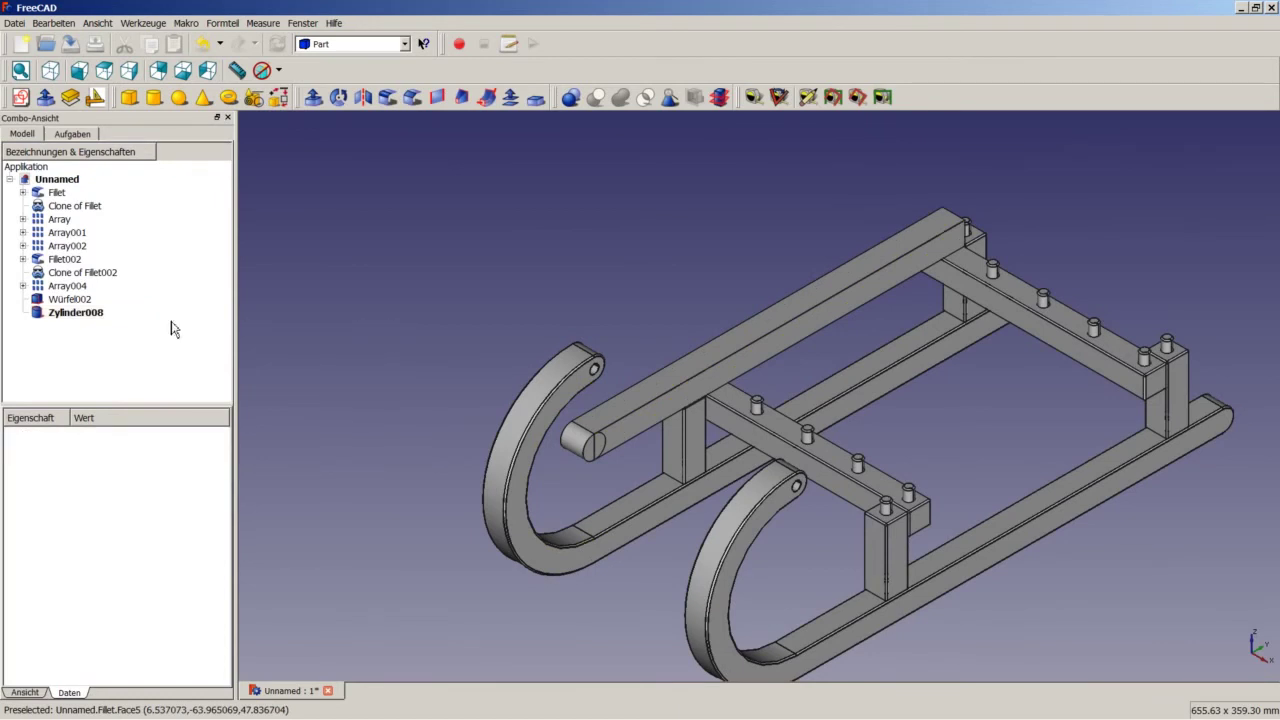
Step: Duplicate Zylinder008 to create Zylinder009
click(96, 314)
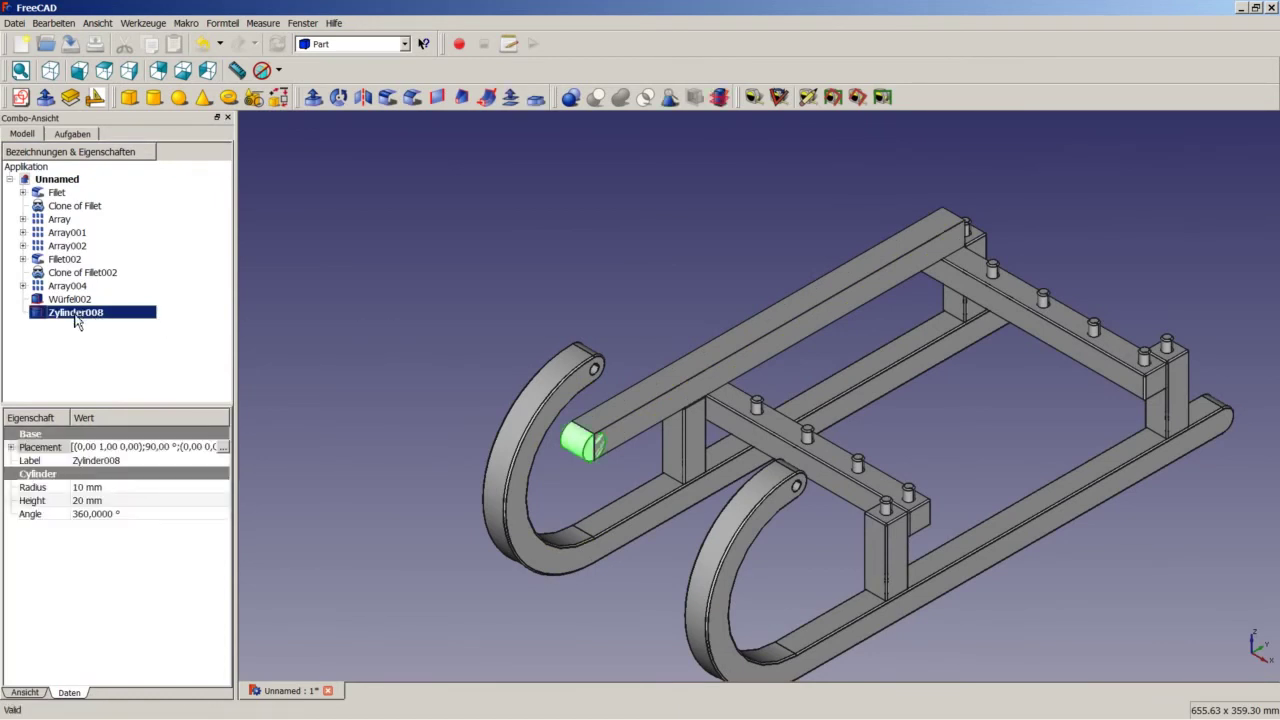
click(68, 31)
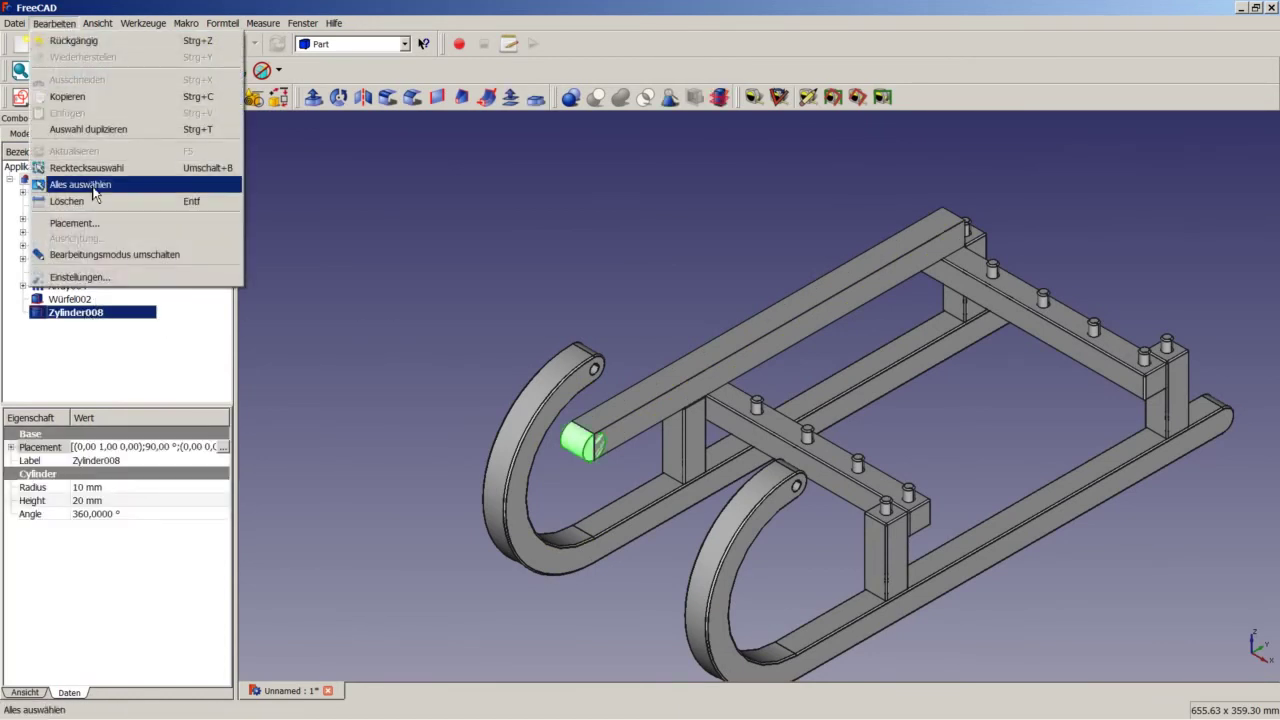
click(88, 129)
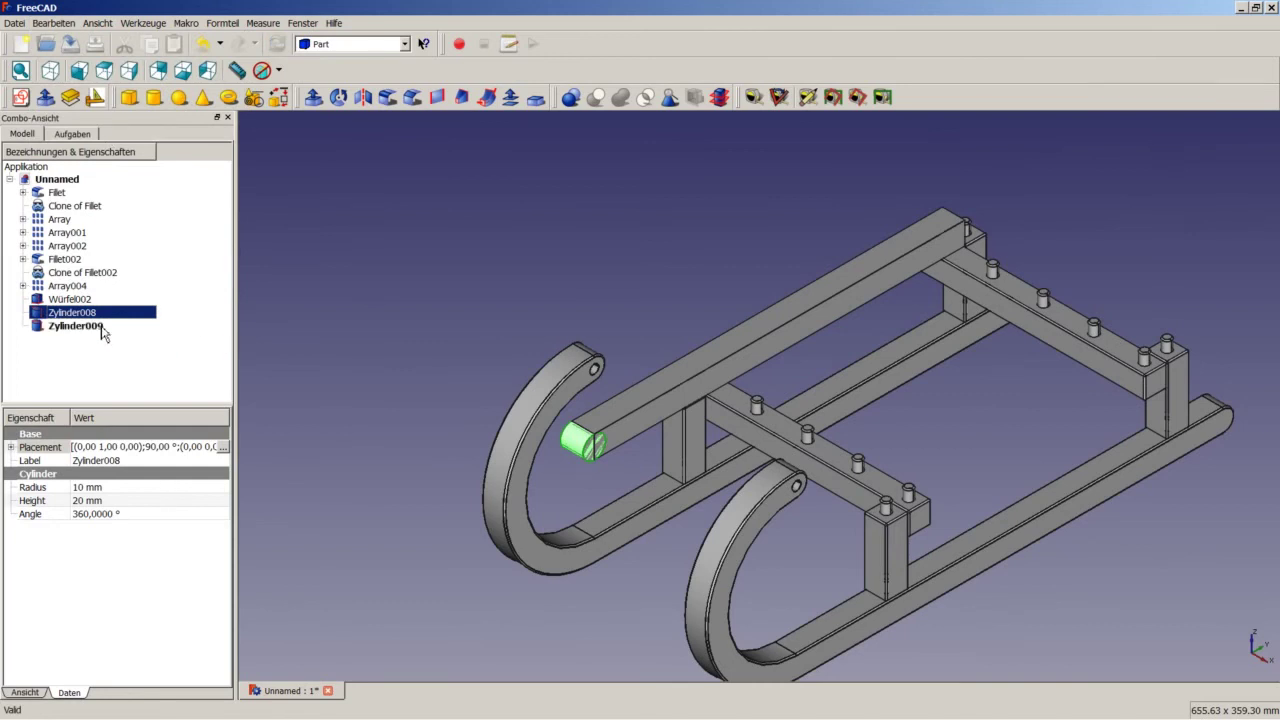
click(105, 327)
Step: Shift Zylinder009 330 mm along Y to the rail's far end
click(227, 453)
click(226, 450)
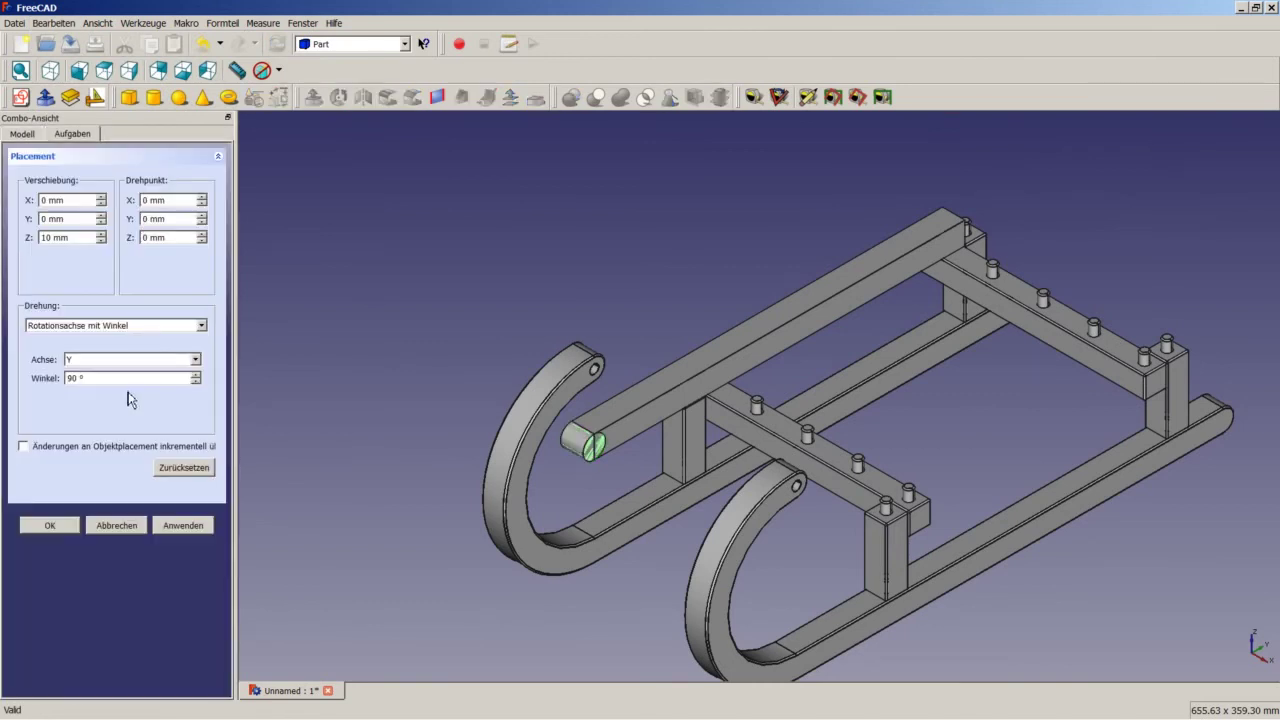
drag(51, 218, 34, 218)
text(330)
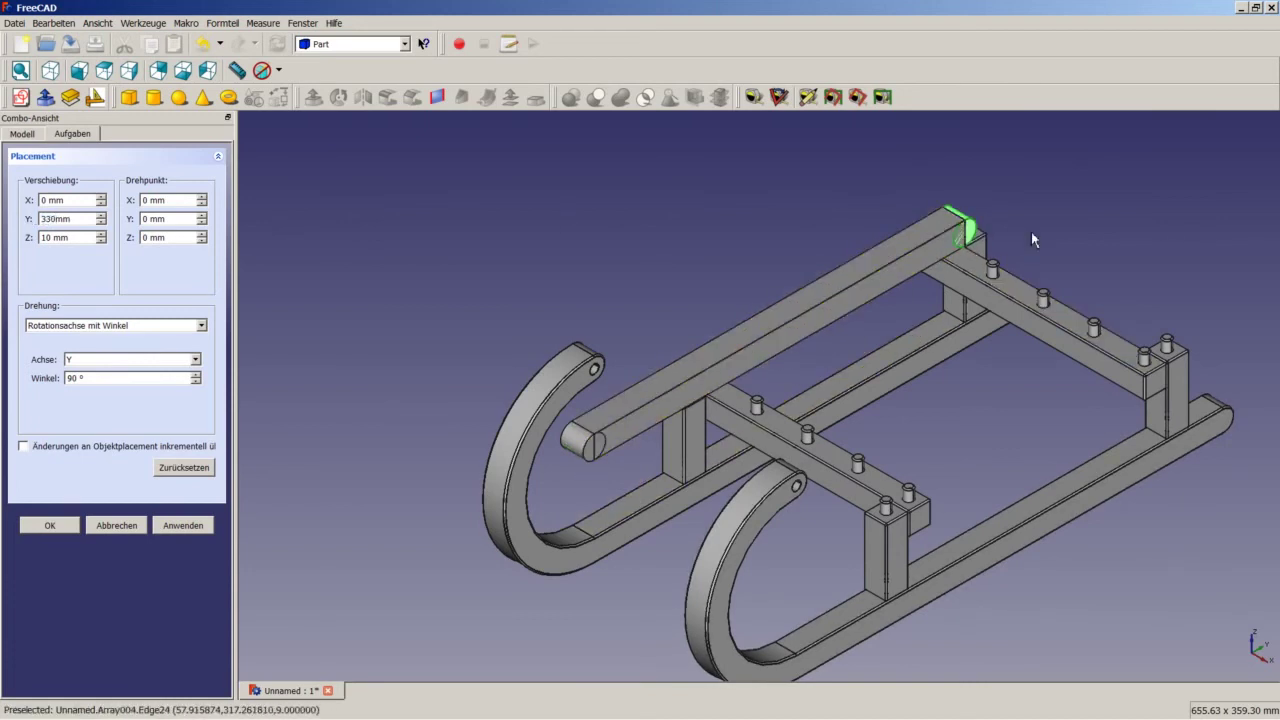
click(49, 525)
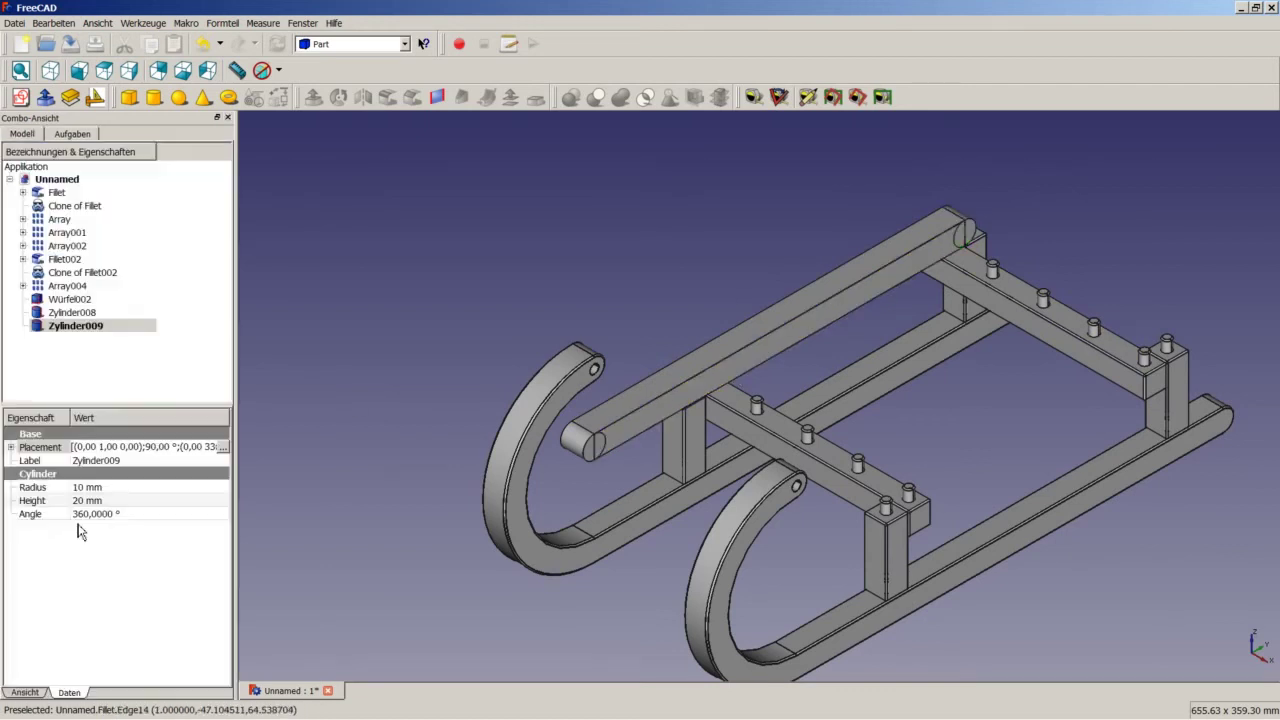
click(489, 299)
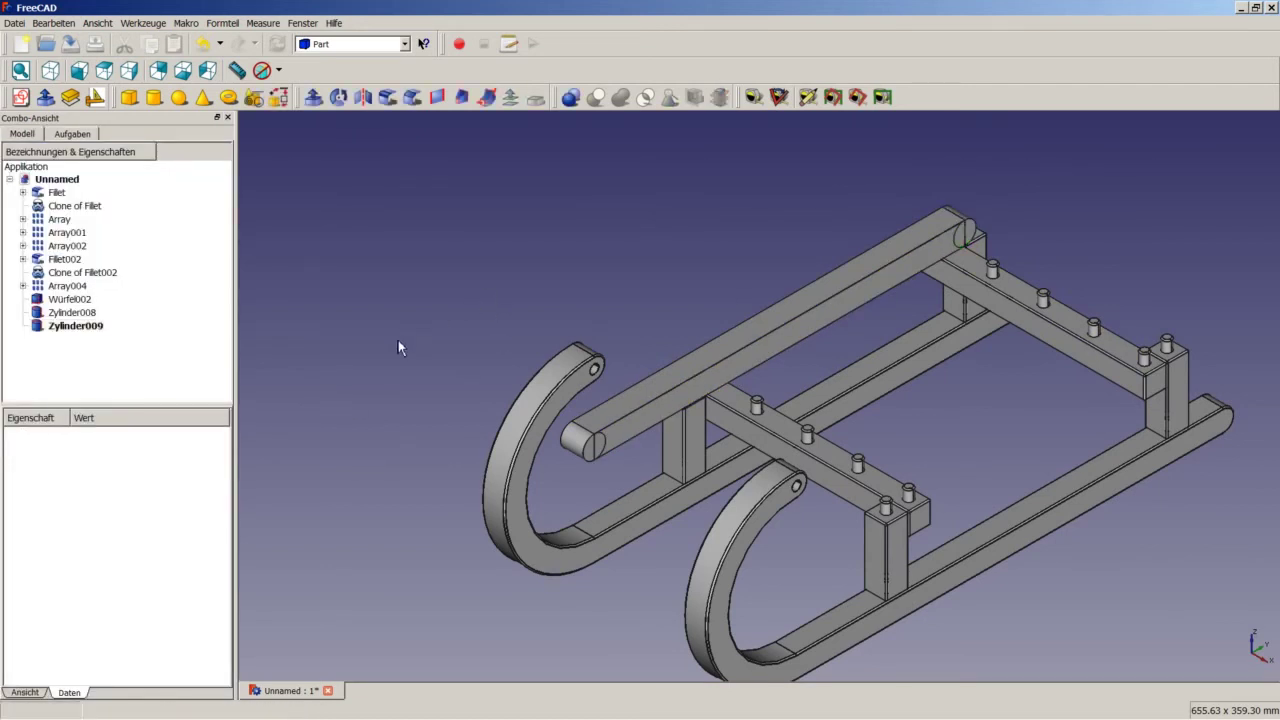
Step: Fuse Würfel002, Zylinder008 and Zylinder009 into one Fusion and save the document
click(78, 301)
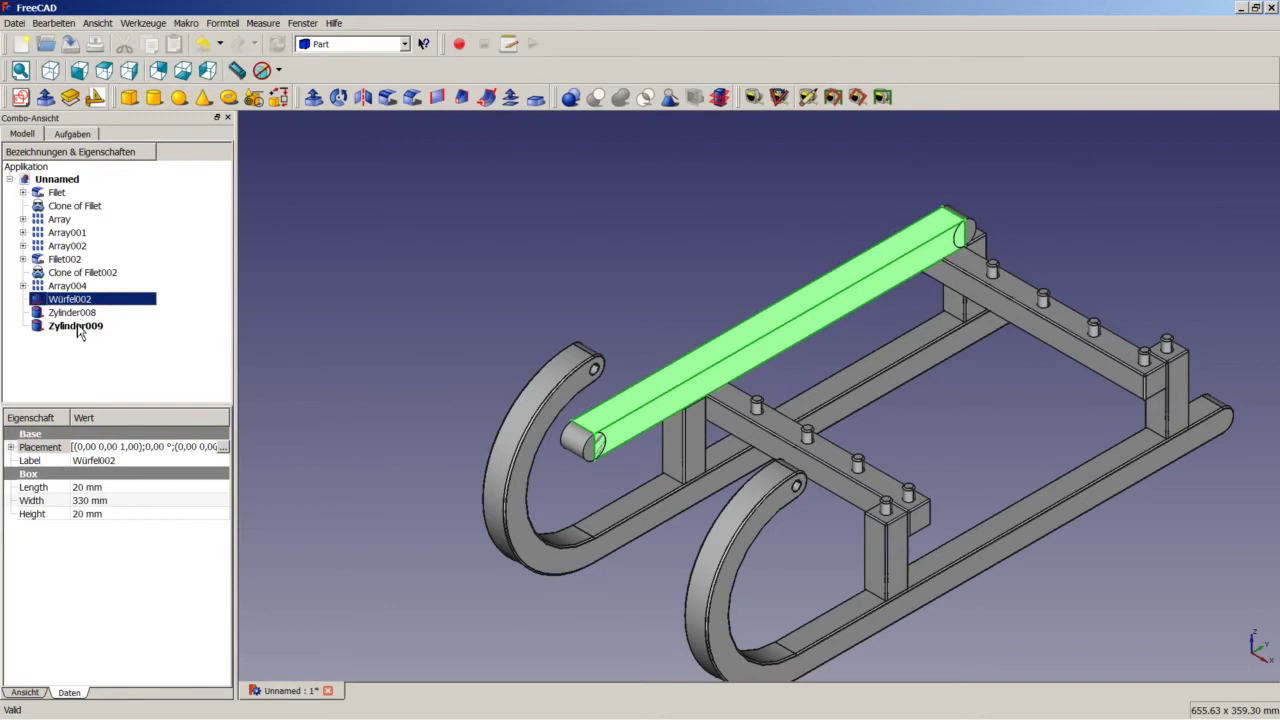
shift+click(78, 327)
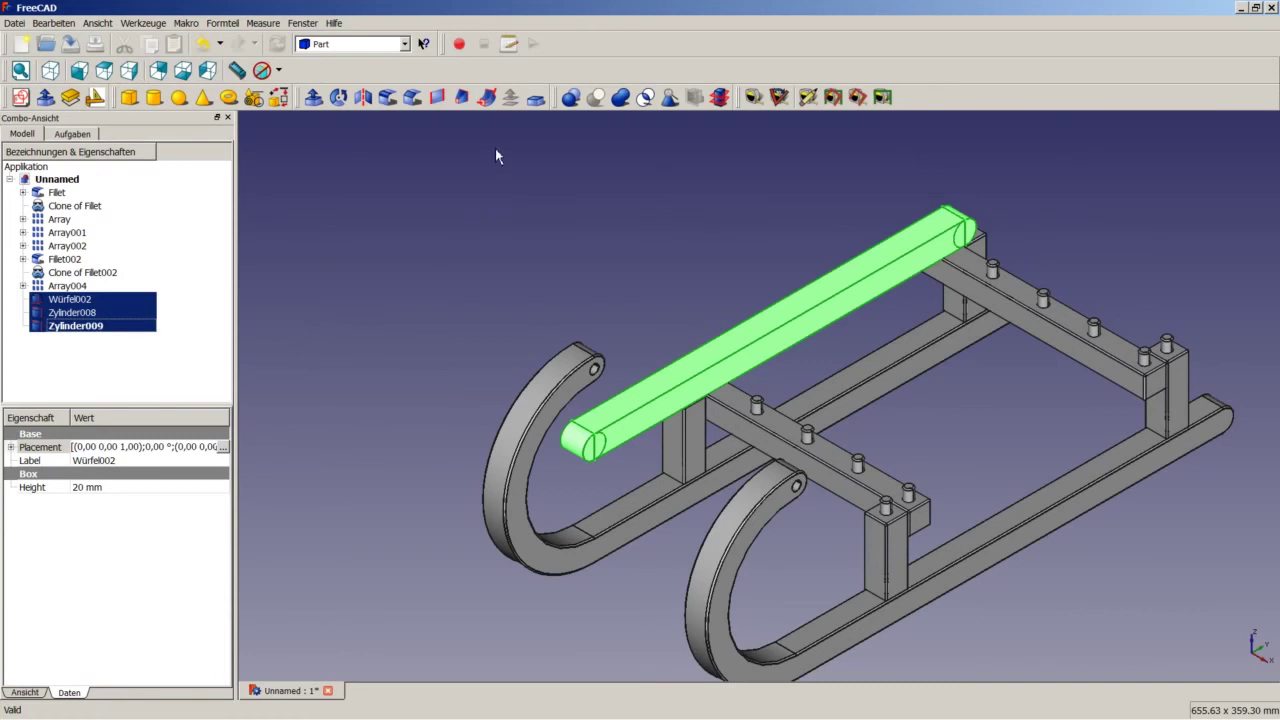
click(622, 99)
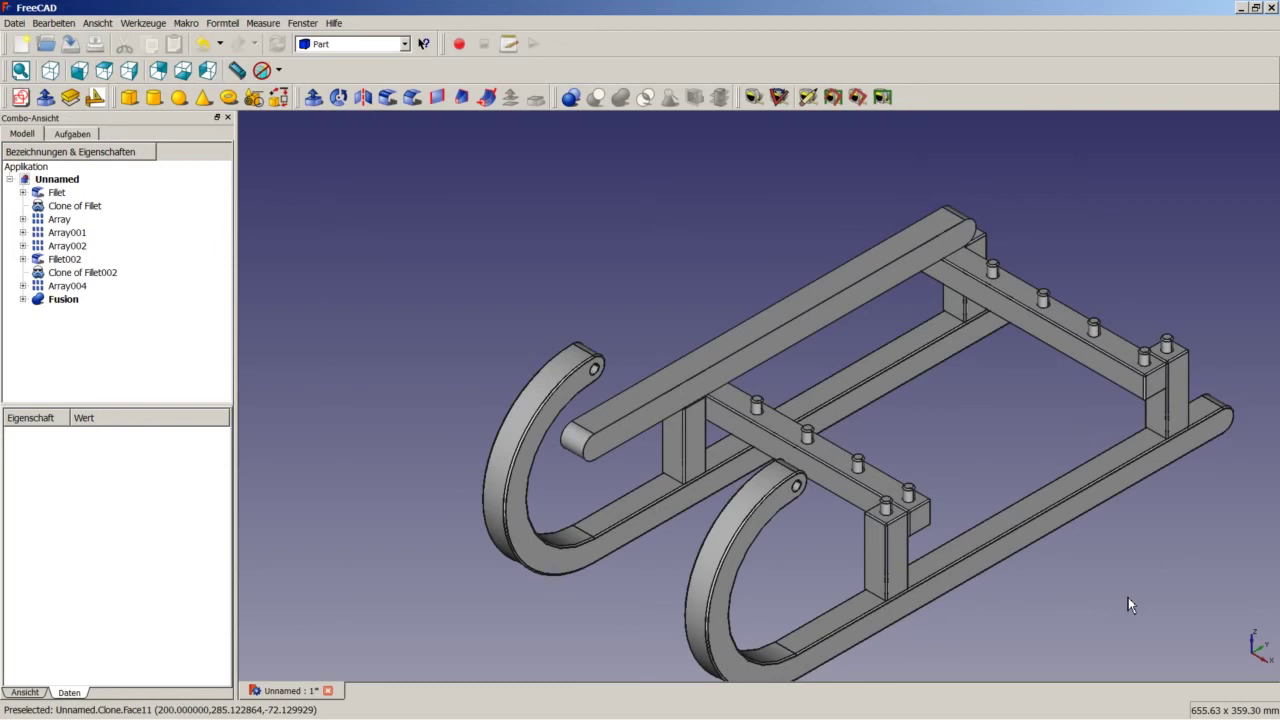
key(ctrl+s)
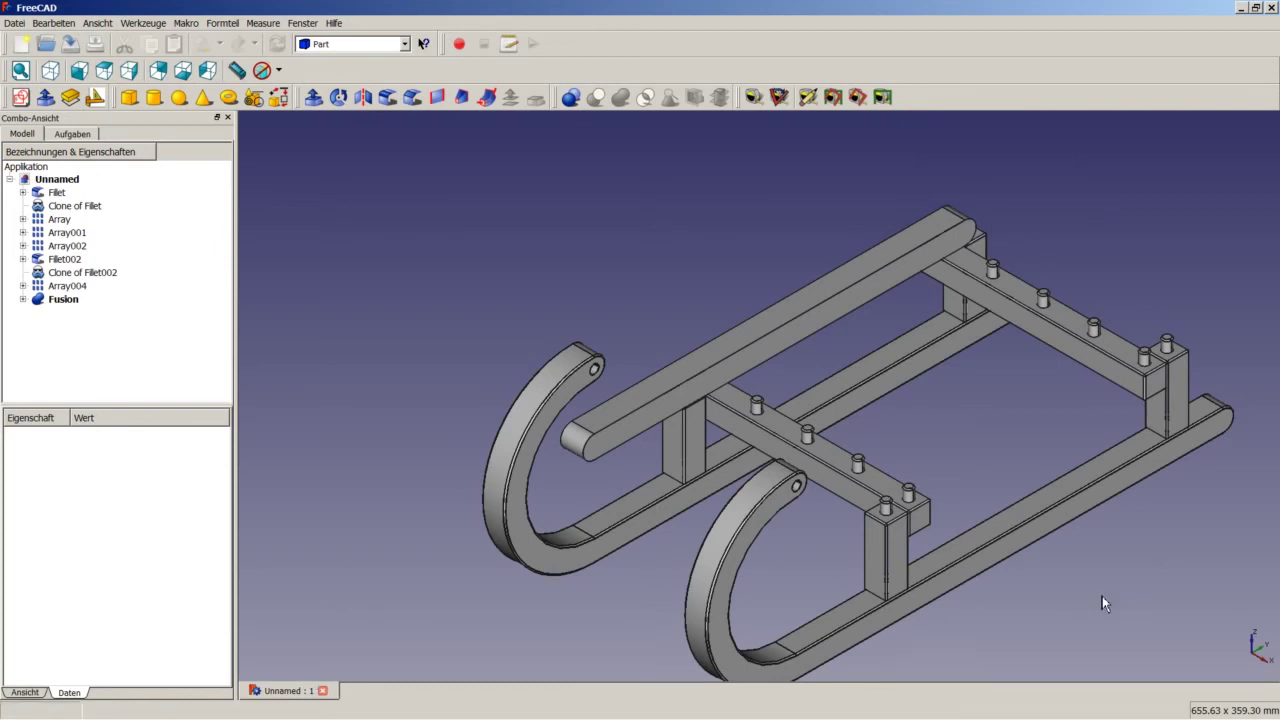
Step: Switch to wireframe display and add Zylinder010 with a 4 mm radius
click(279, 70)
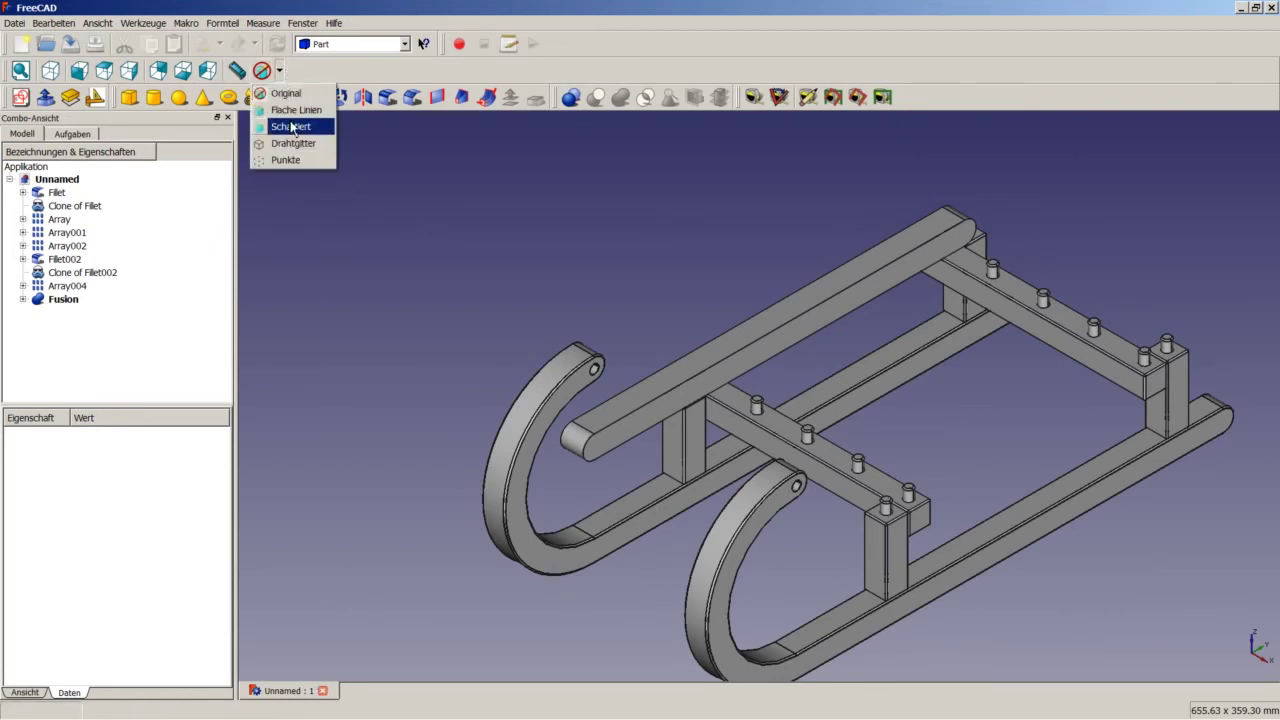
click(293, 143)
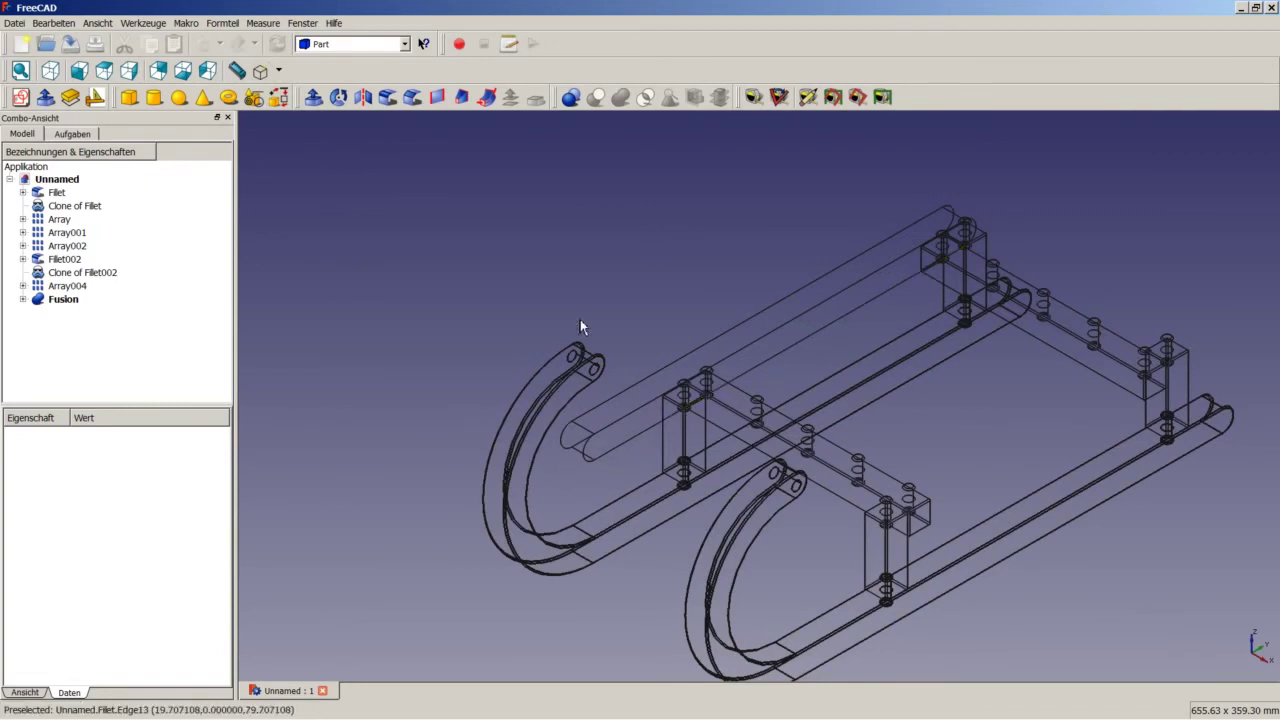
click(154, 97)
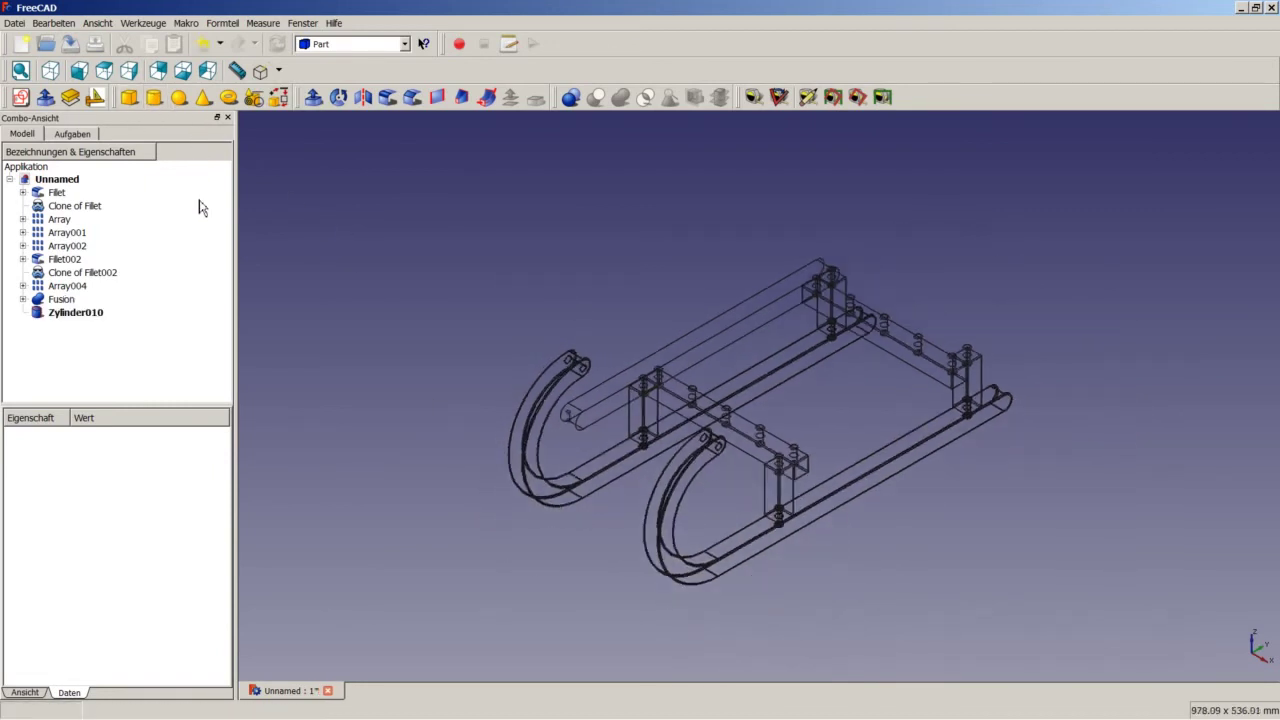
click(70, 314)
click(78, 488)
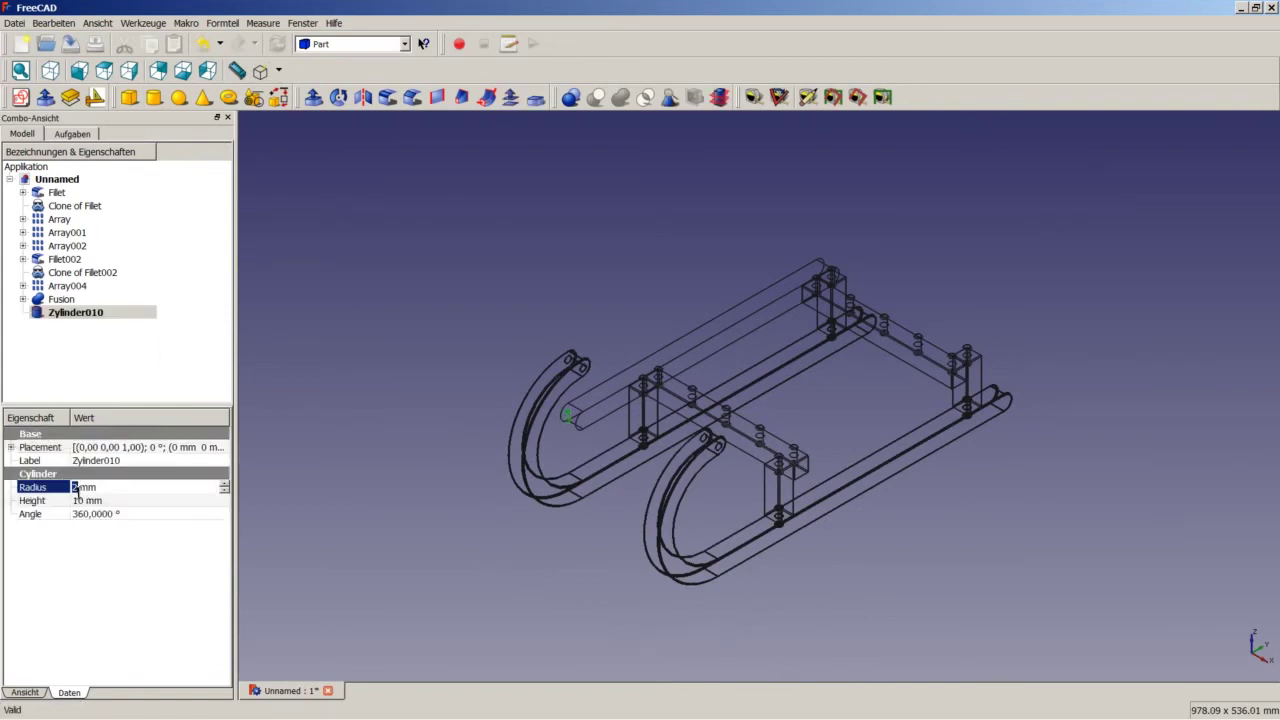
text(4)
Step: Shift Zylinder010 10 mm along X so it sits inside the seat rail
click(127, 448)
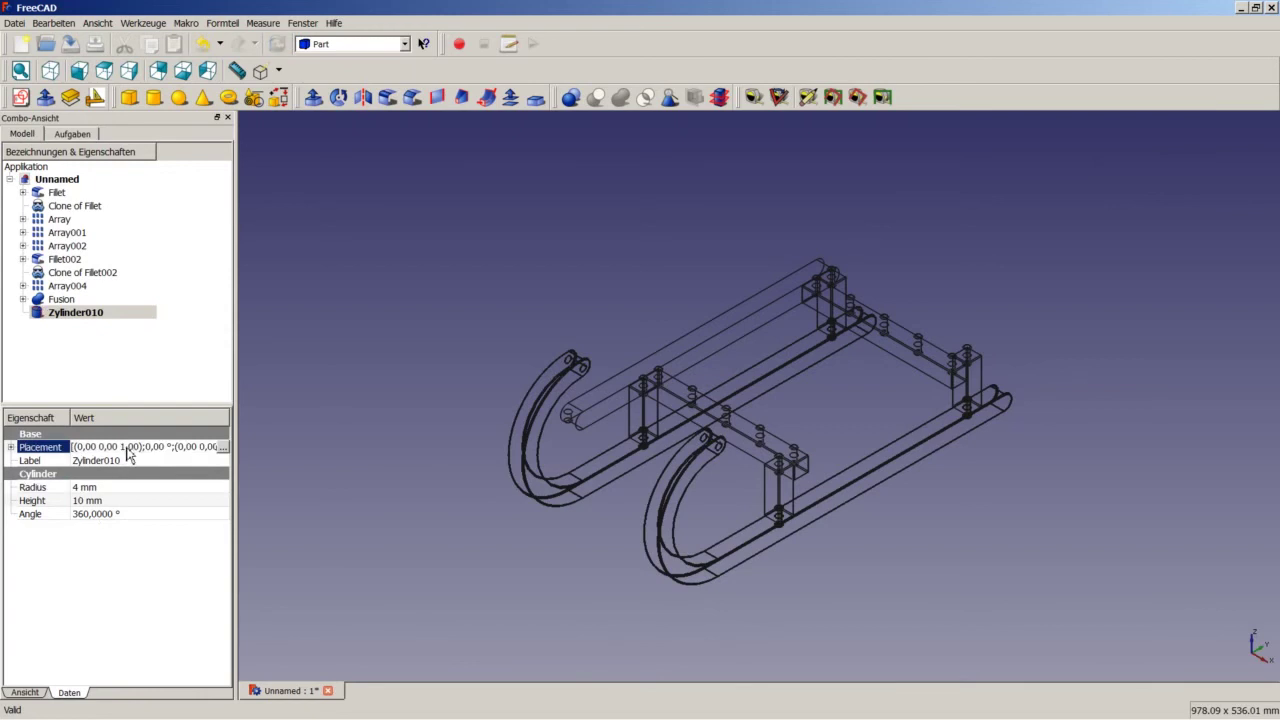
click(222, 447)
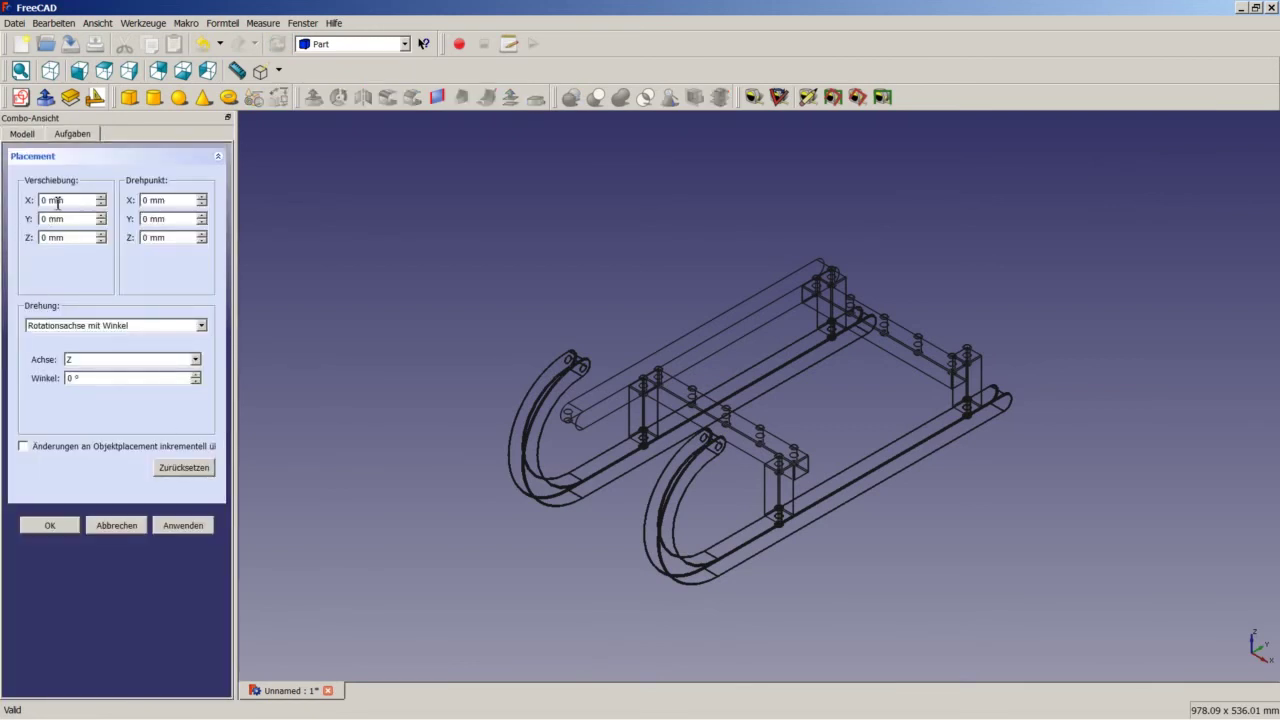
drag(58, 203, 22, 202)
text(0)
text(1)
click(50, 525)
scroll(560, 430, down, 3)
scroll(630, 400, down, 3)
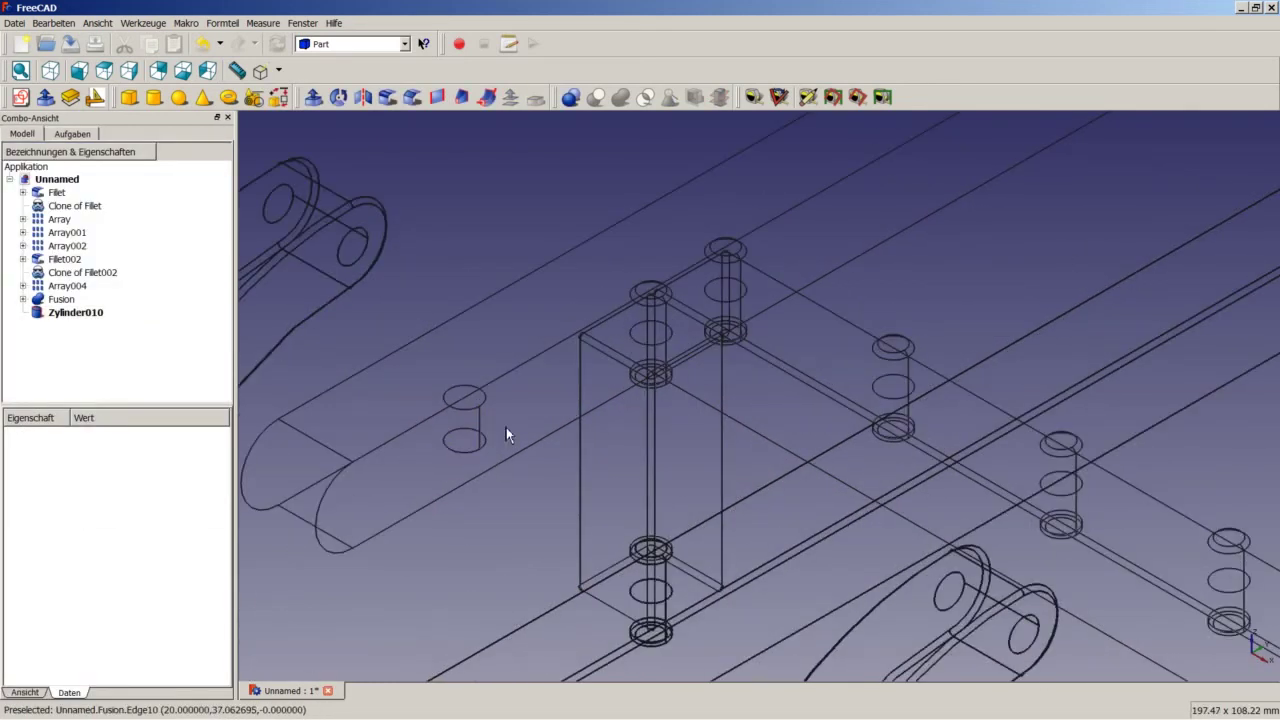
scroll(506, 427, up, 5)
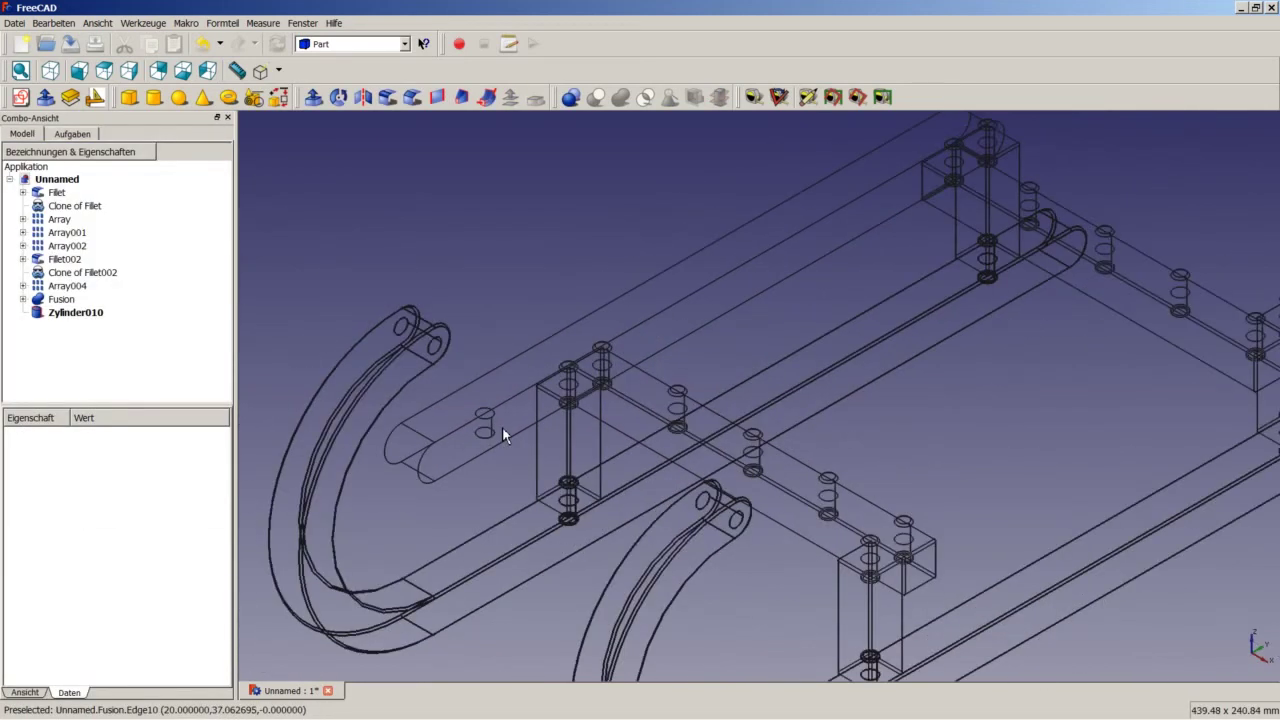
Step: Duplicate Zylinder010 as Zylinder011 and place it at Y 60 mm
click(78, 313)
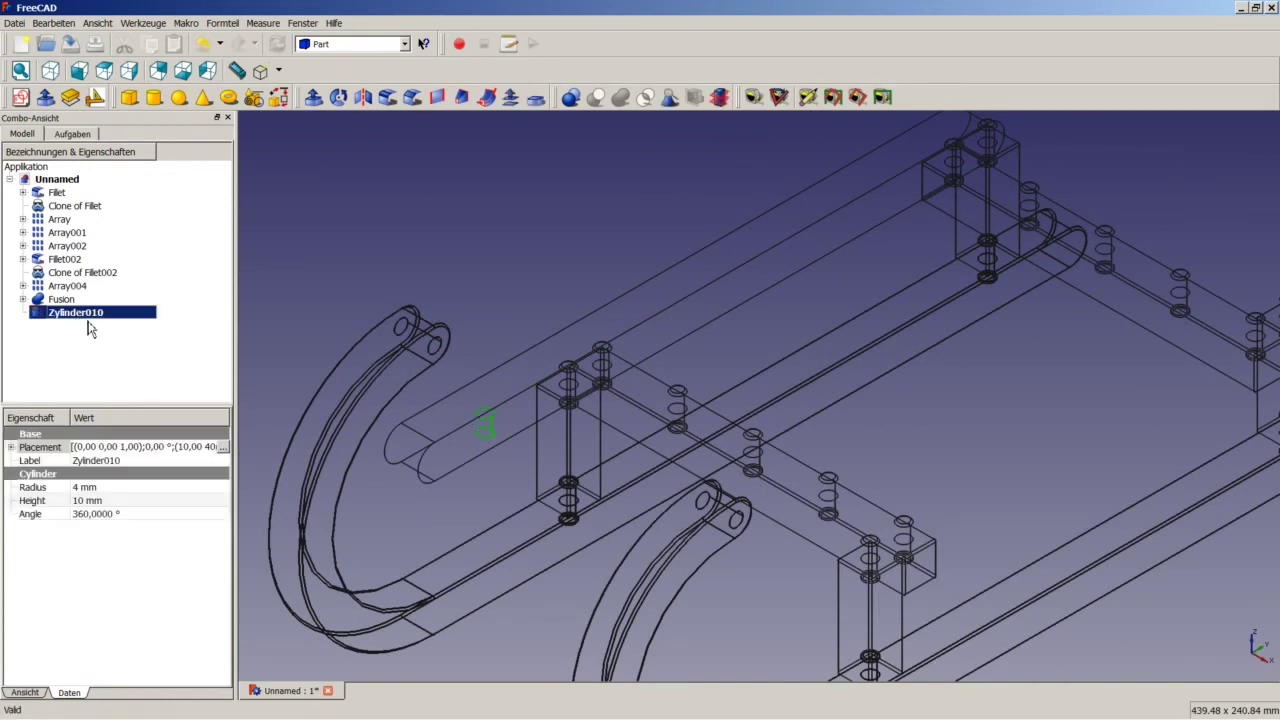
click(68, 23)
click(100, 128)
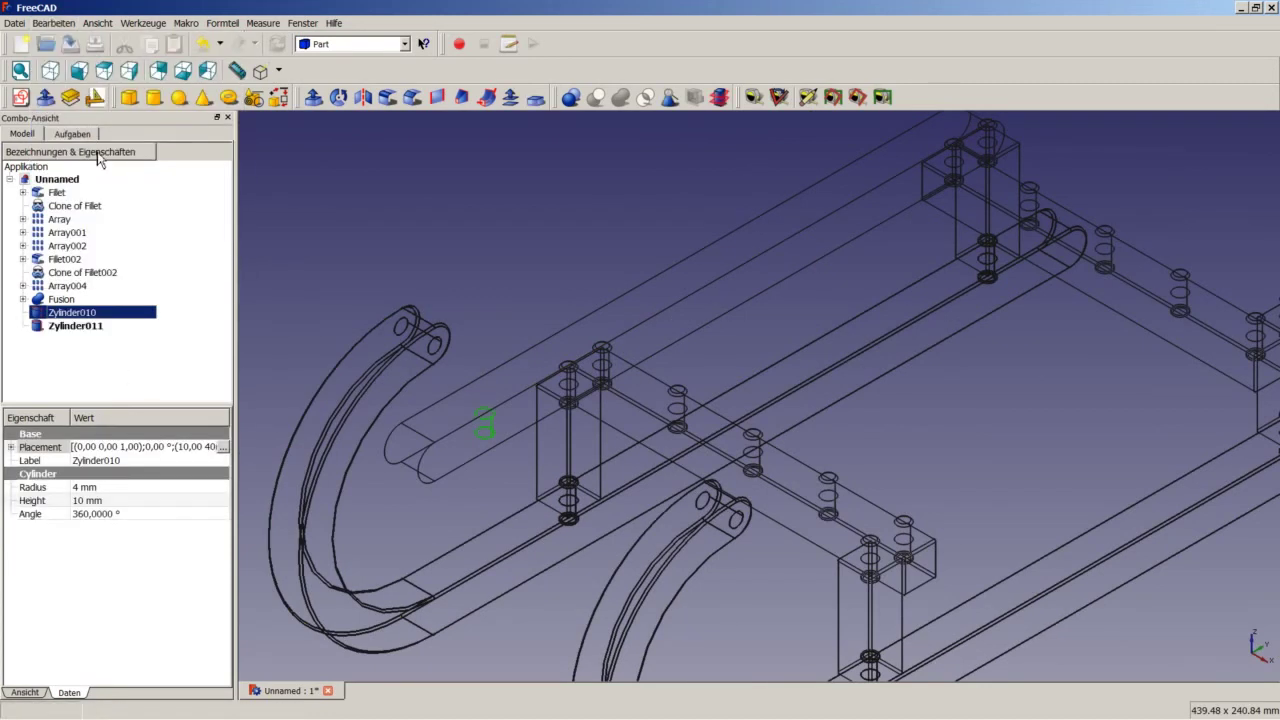
click(92, 330)
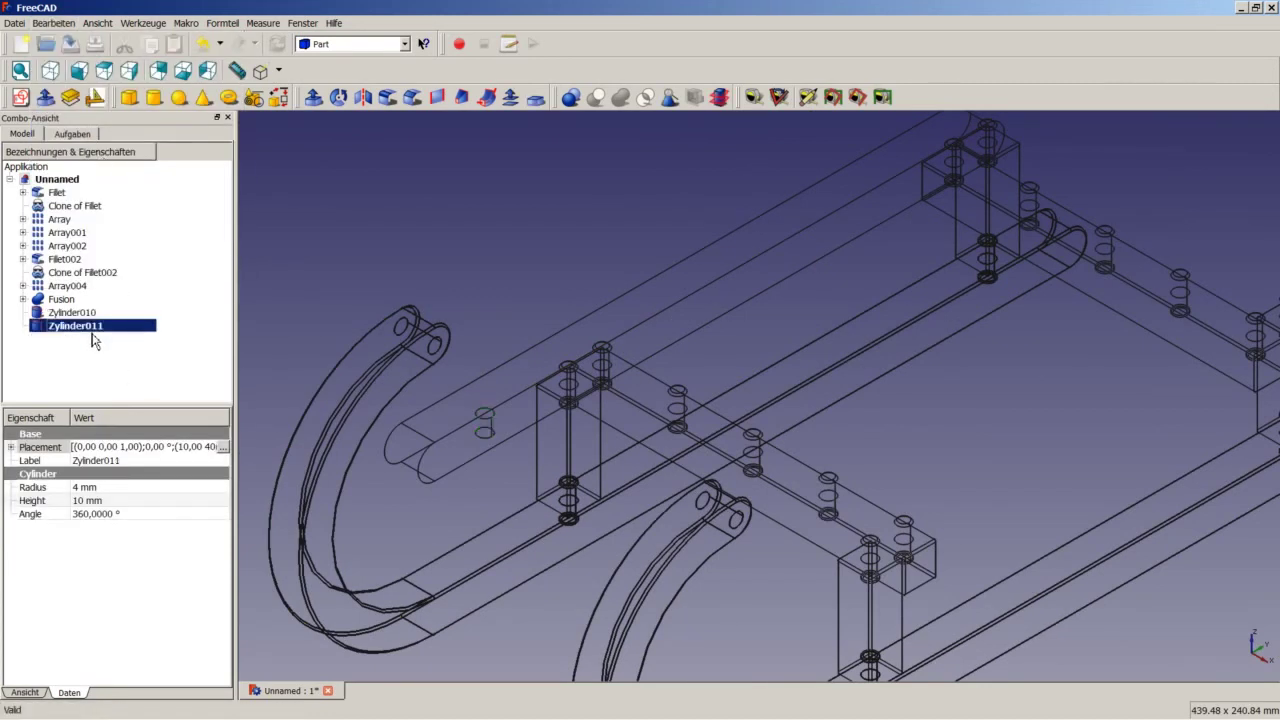
click(224, 447)
text(60)
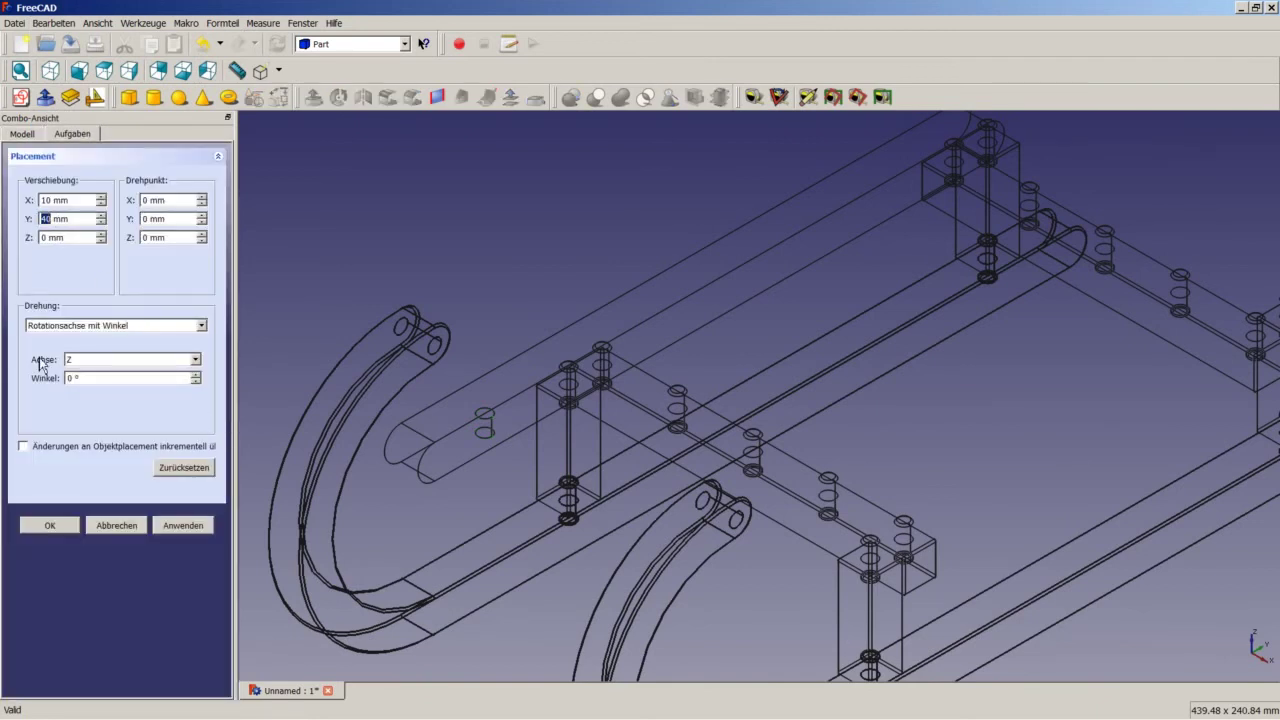
click(48, 525)
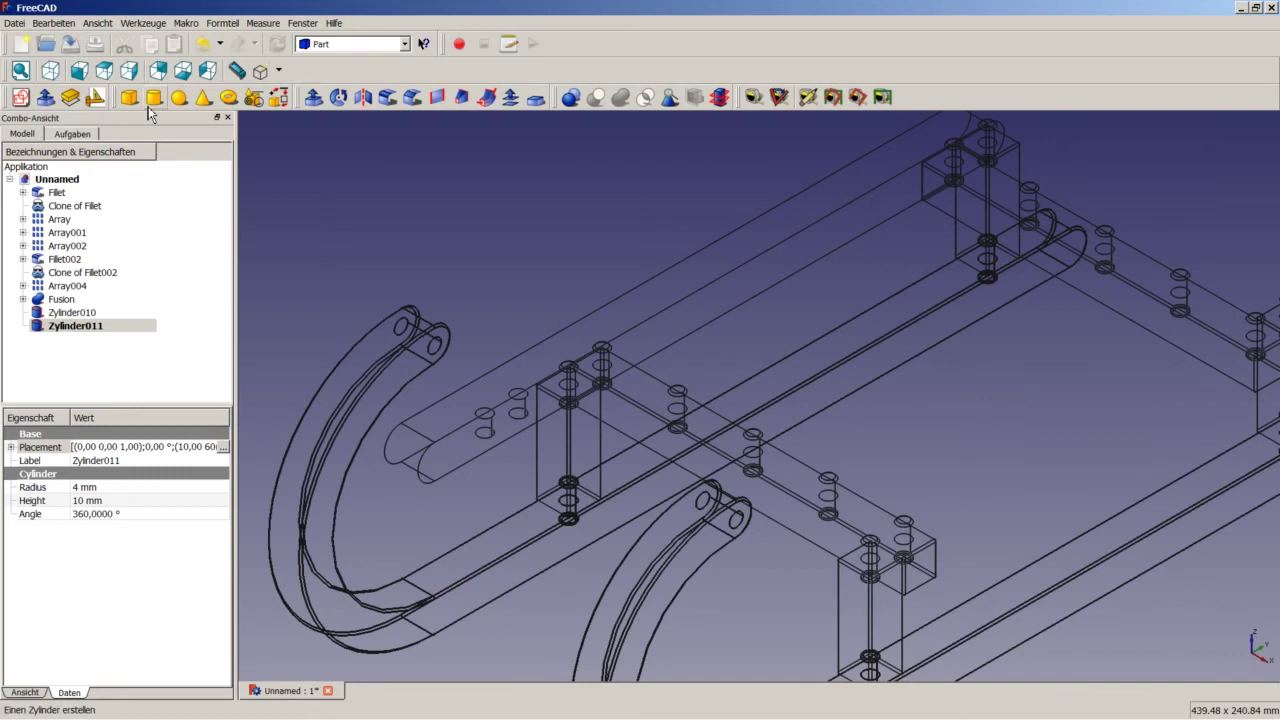
Step: Duplicate again as Zylinder012 and shift it by a relative offset of 10
click(60, 23)
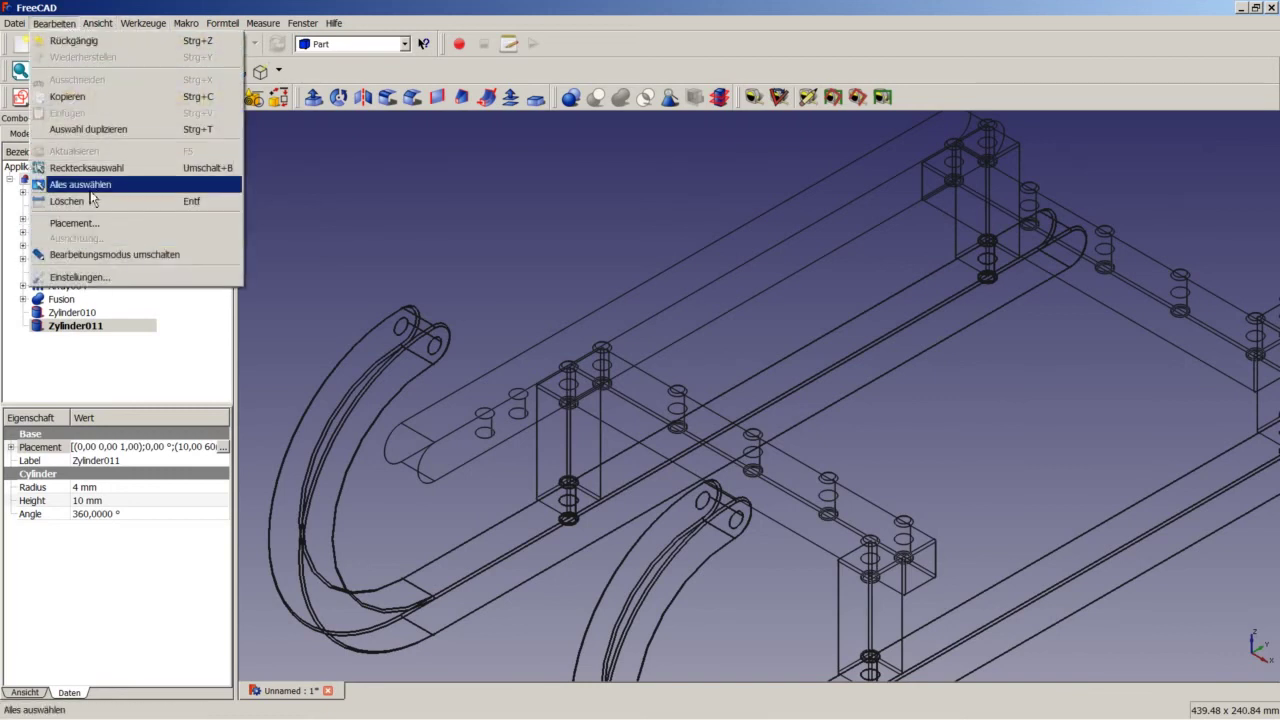
click(86, 129)
click(73, 342)
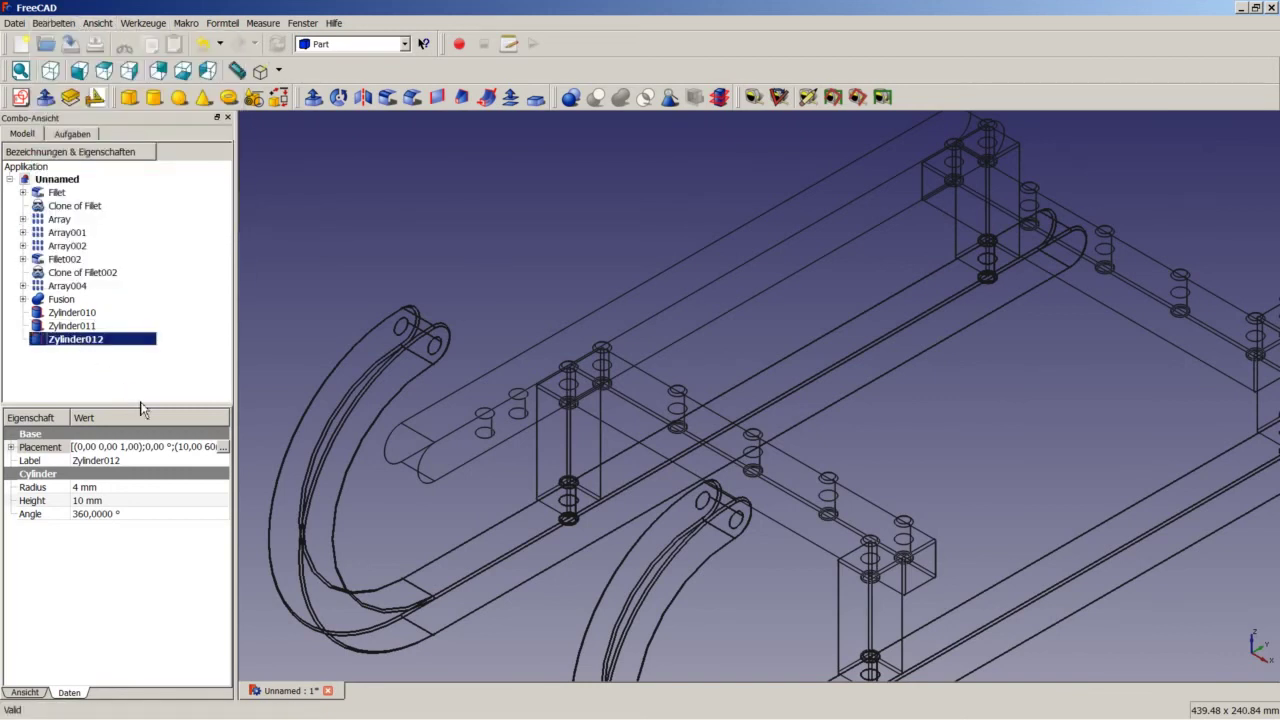
click(224, 447)
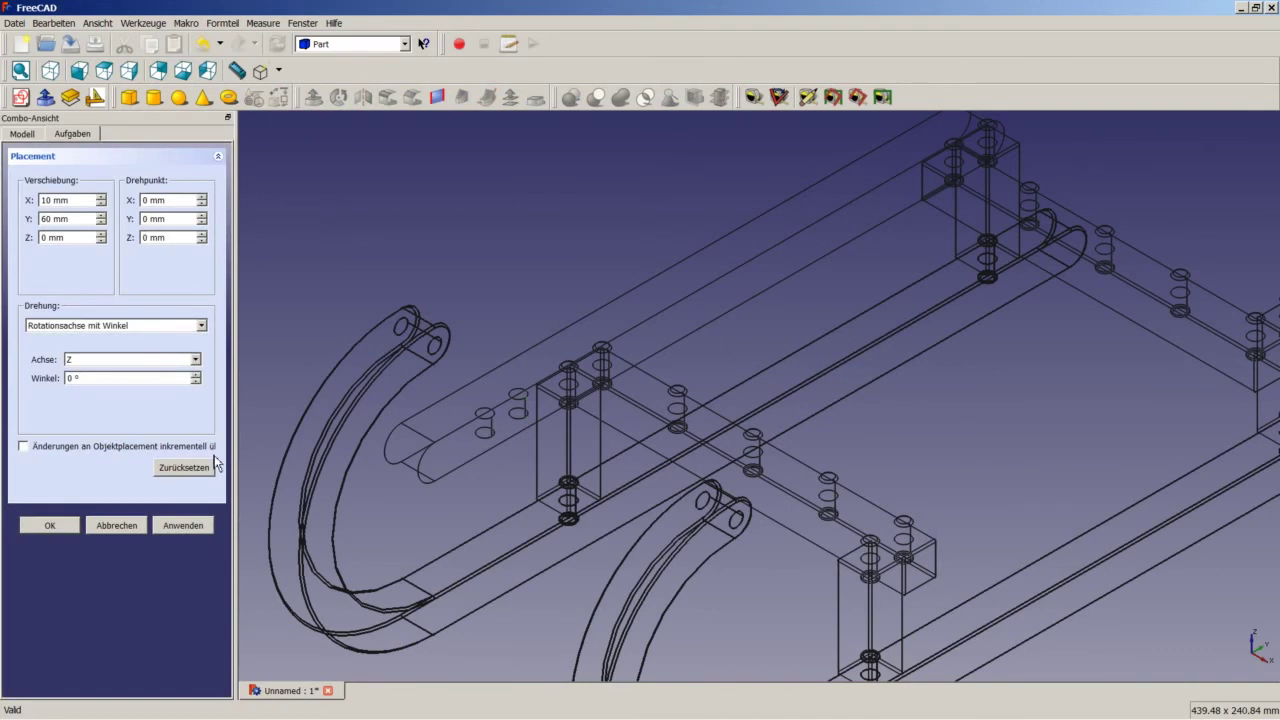
click(122, 449)
text(10)
click(50, 526)
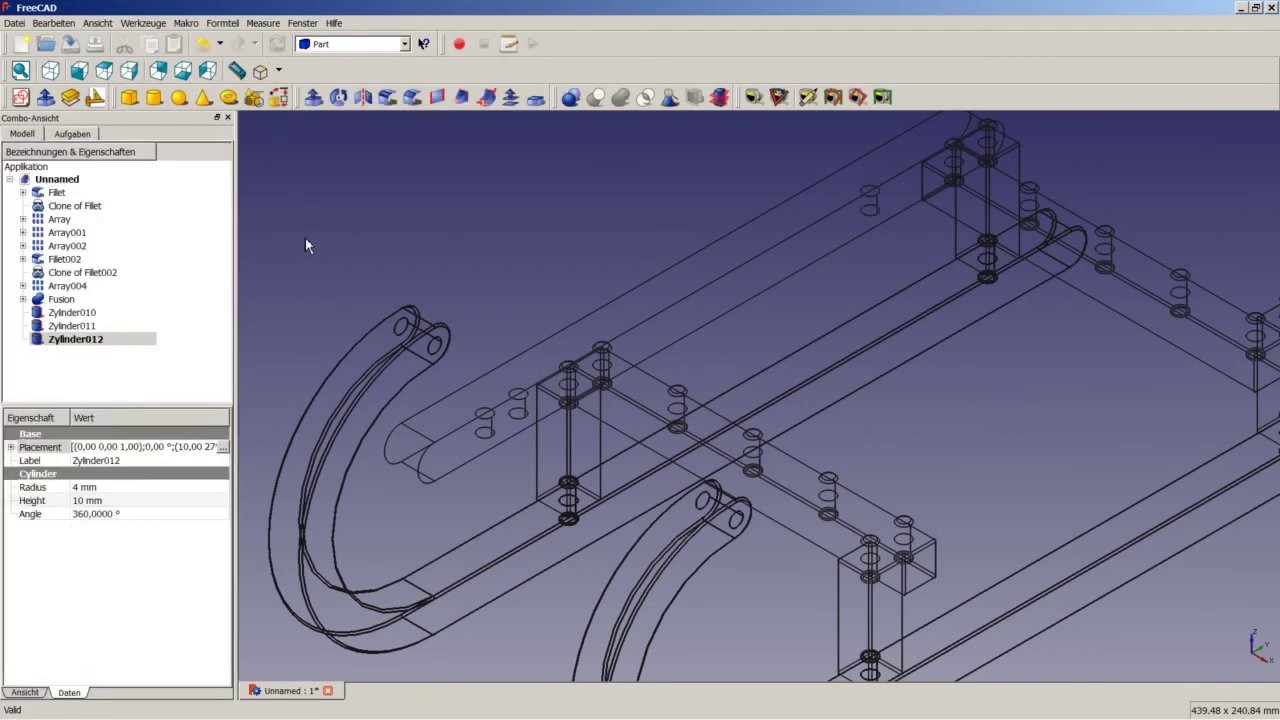
Step: Duplicate once more as Zylinder013 and shift it by a relative offset of 2
click(53, 22)
click(94, 130)
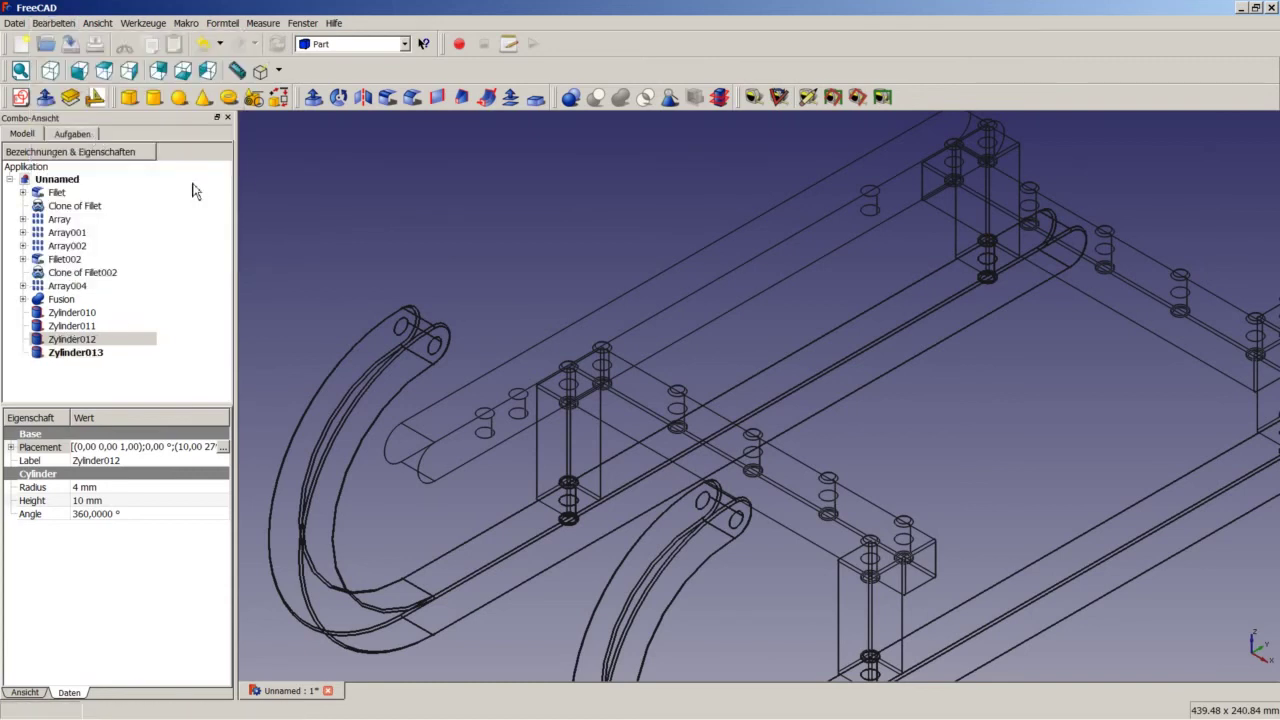
click(105, 353)
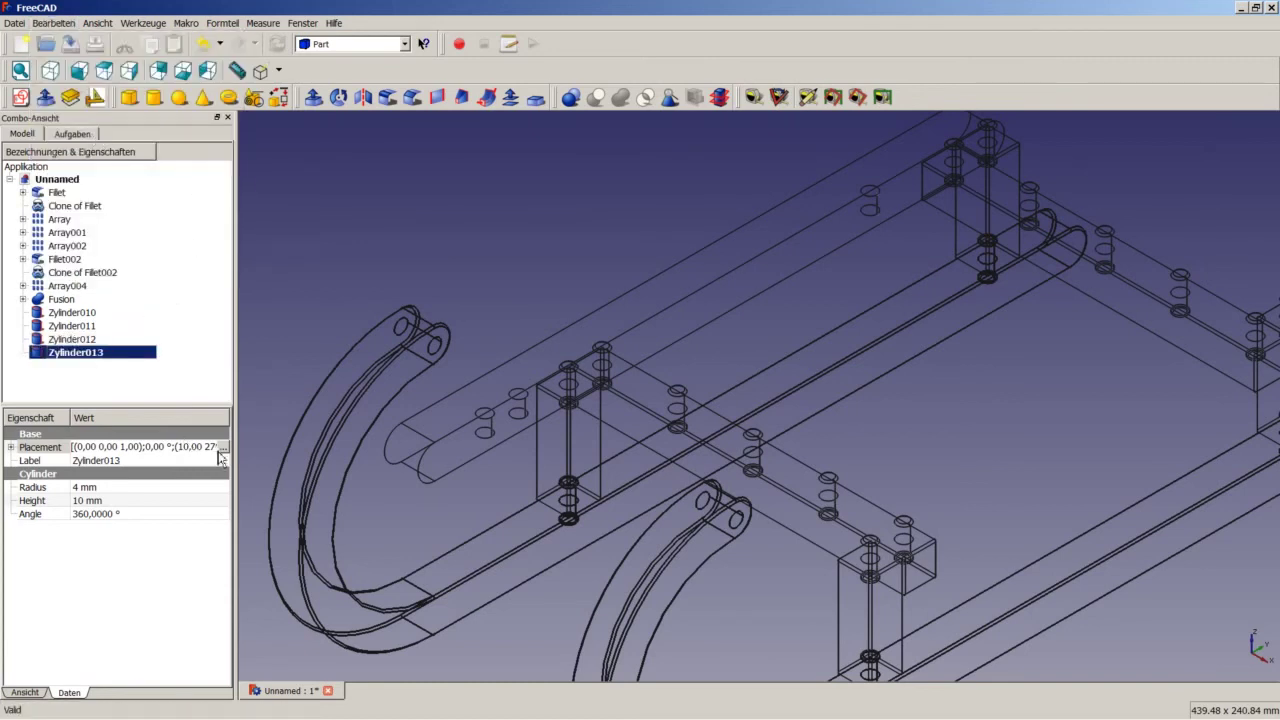
click(222, 447)
click(105, 448)
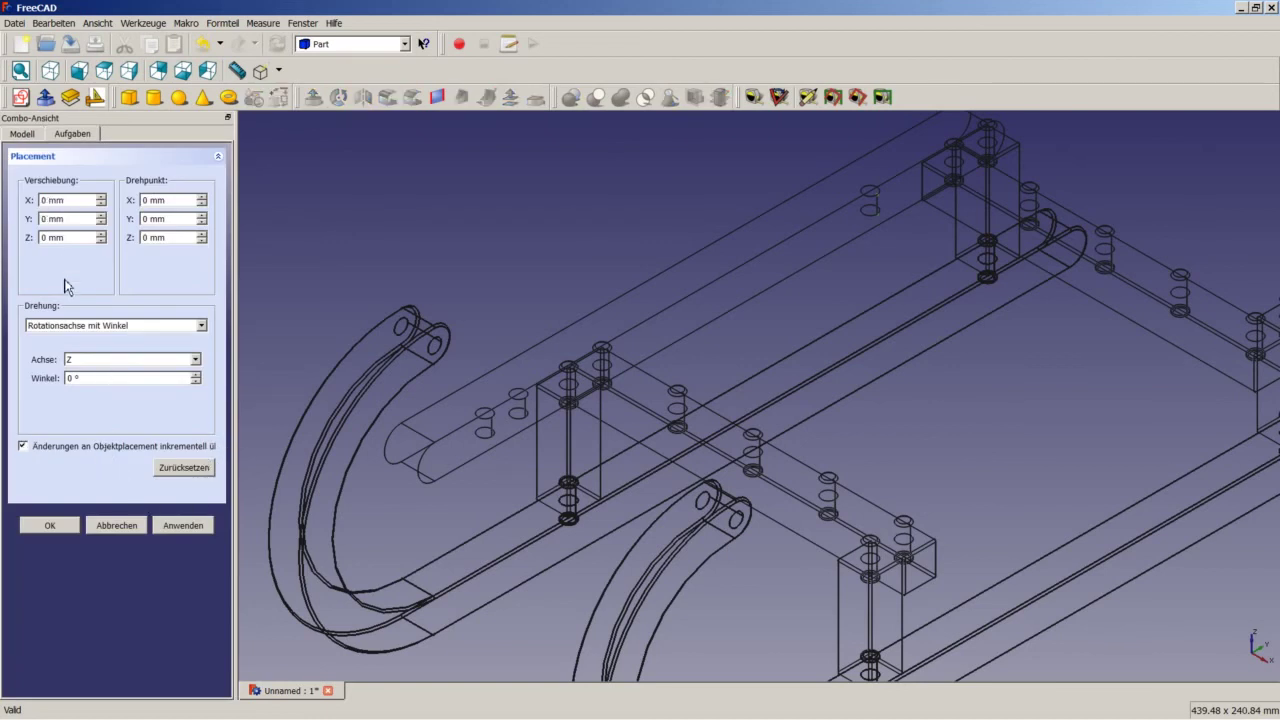
text(2)
click(71, 520)
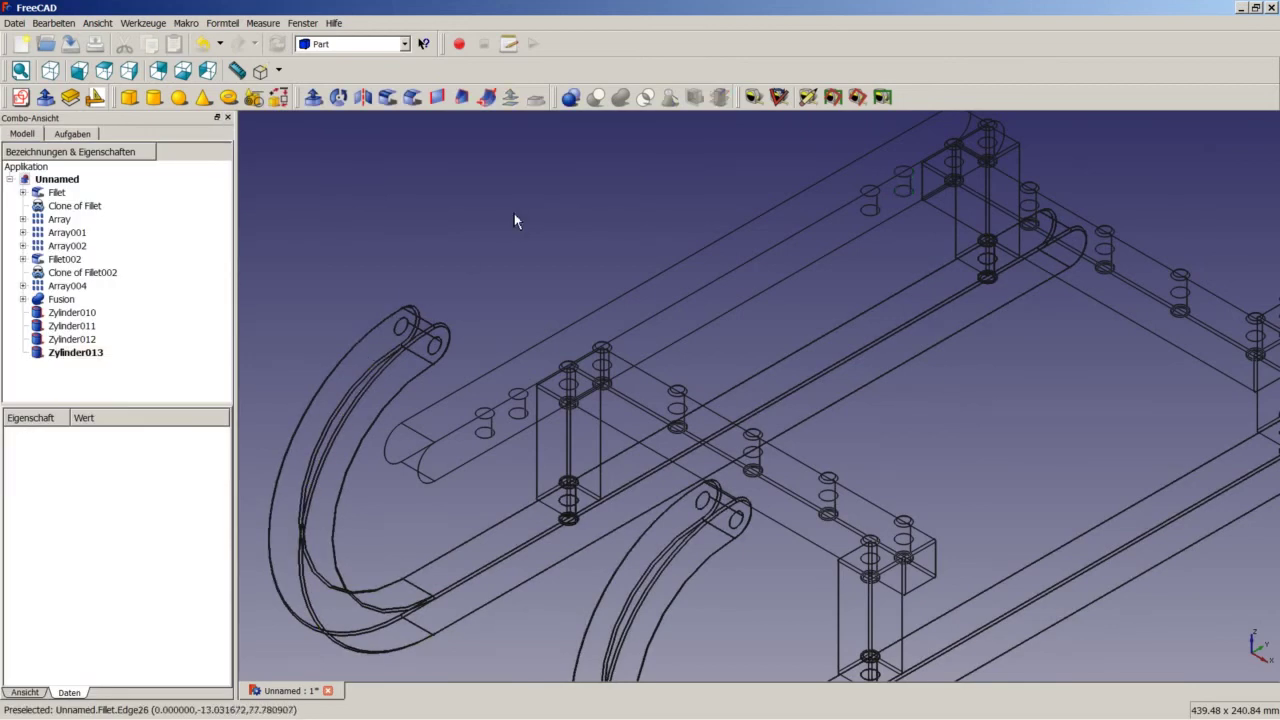
scroll(514, 214, down, 1)
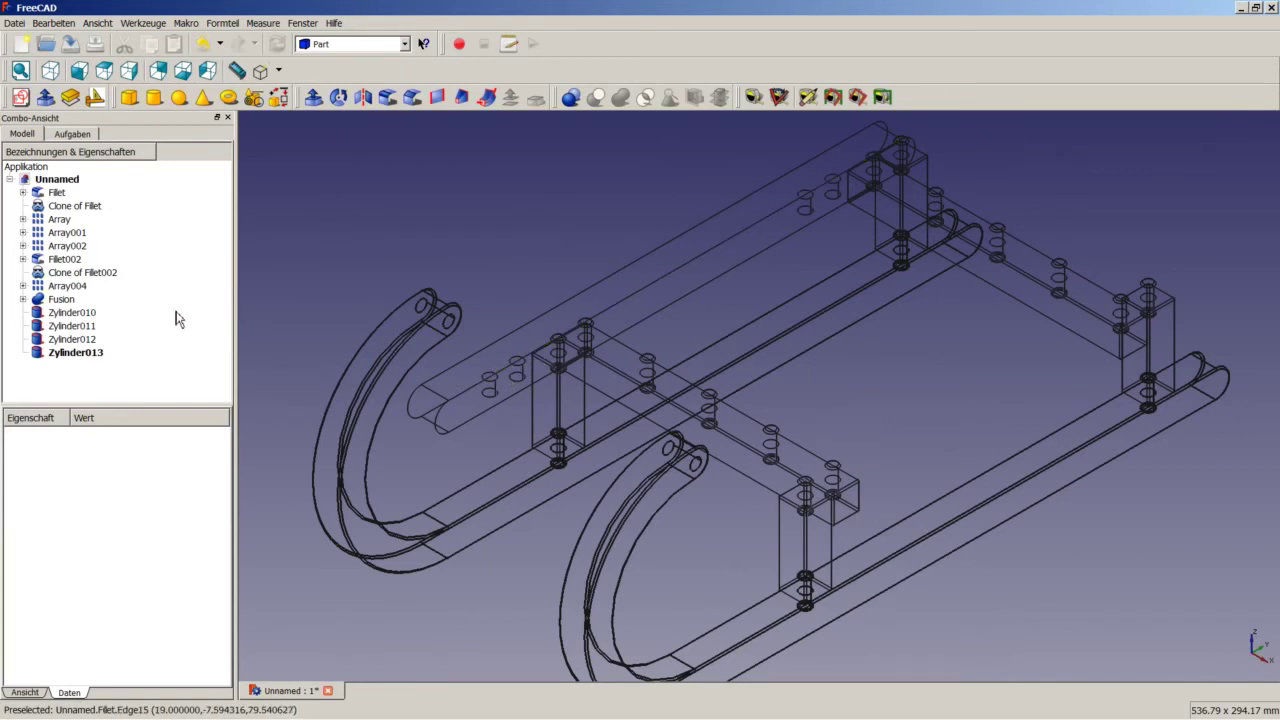
Step: Fuse Zylinder010 through Zylinder013 into one shape, Fusion001
click(86, 318)
shift+click(90, 353)
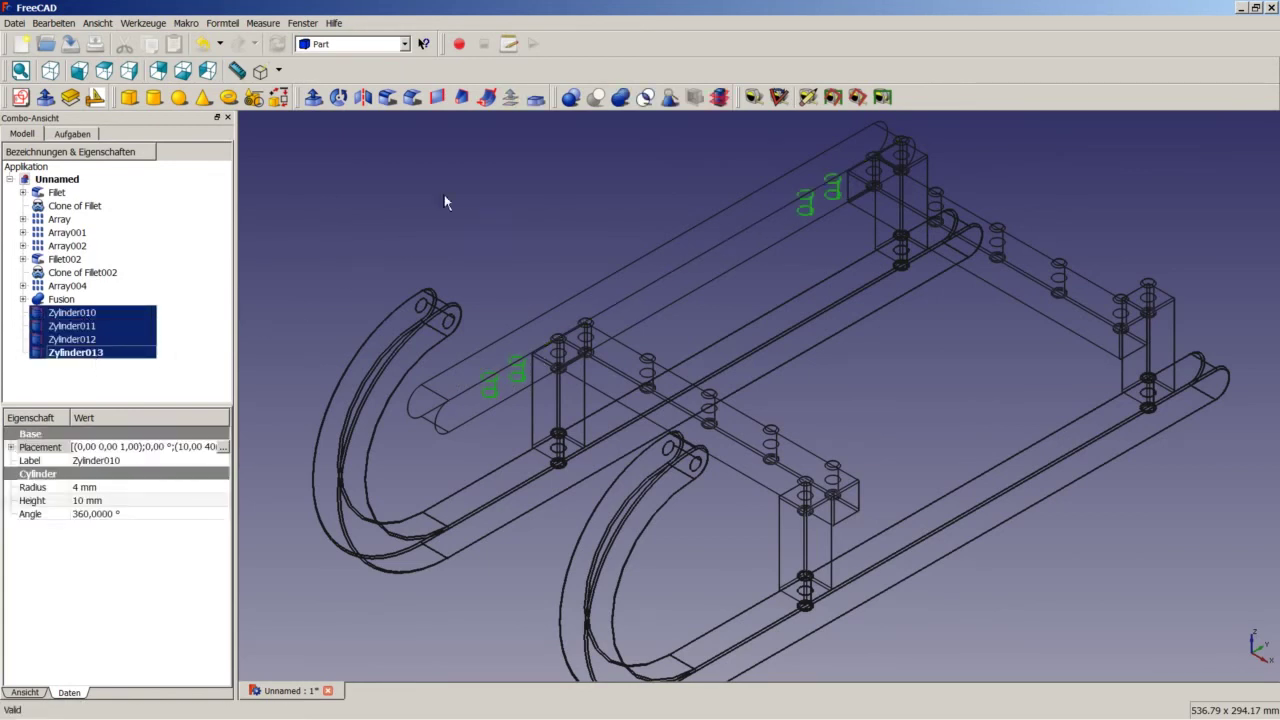
click(621, 97)
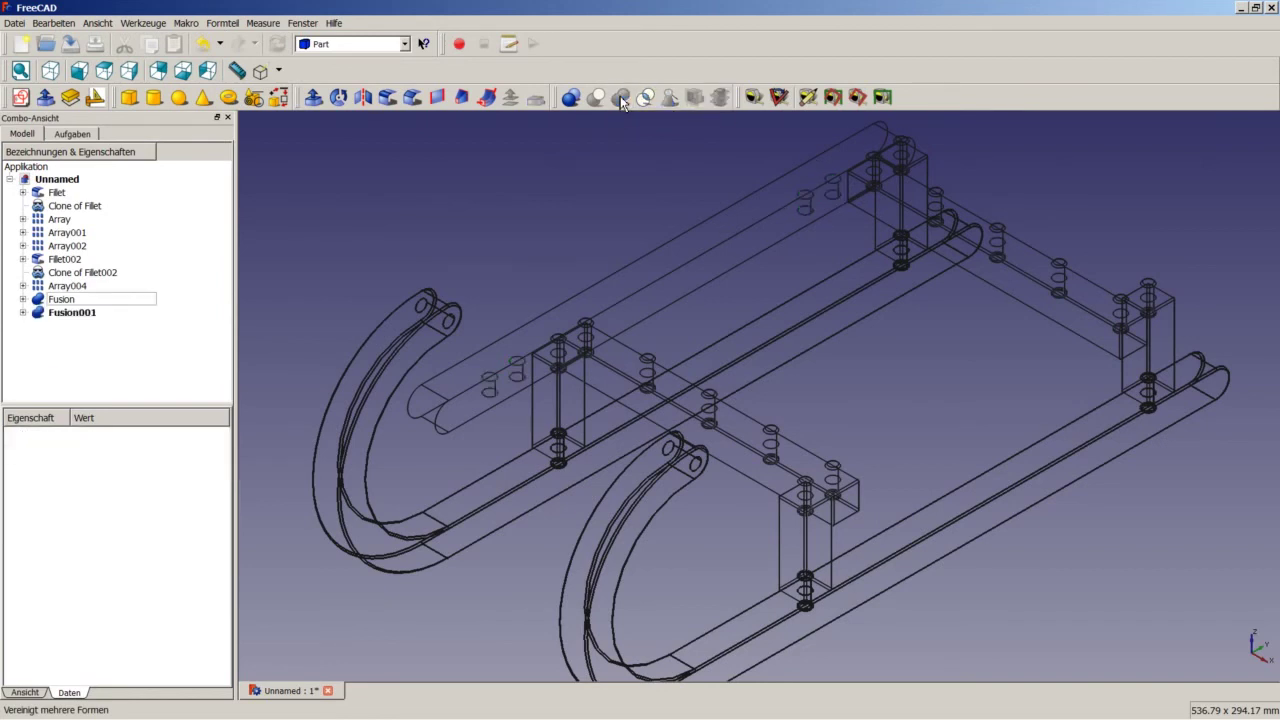
Step: Subtract Fusion001 from the seat rail Fusion to drill holes, creating Cut005
click(60, 305)
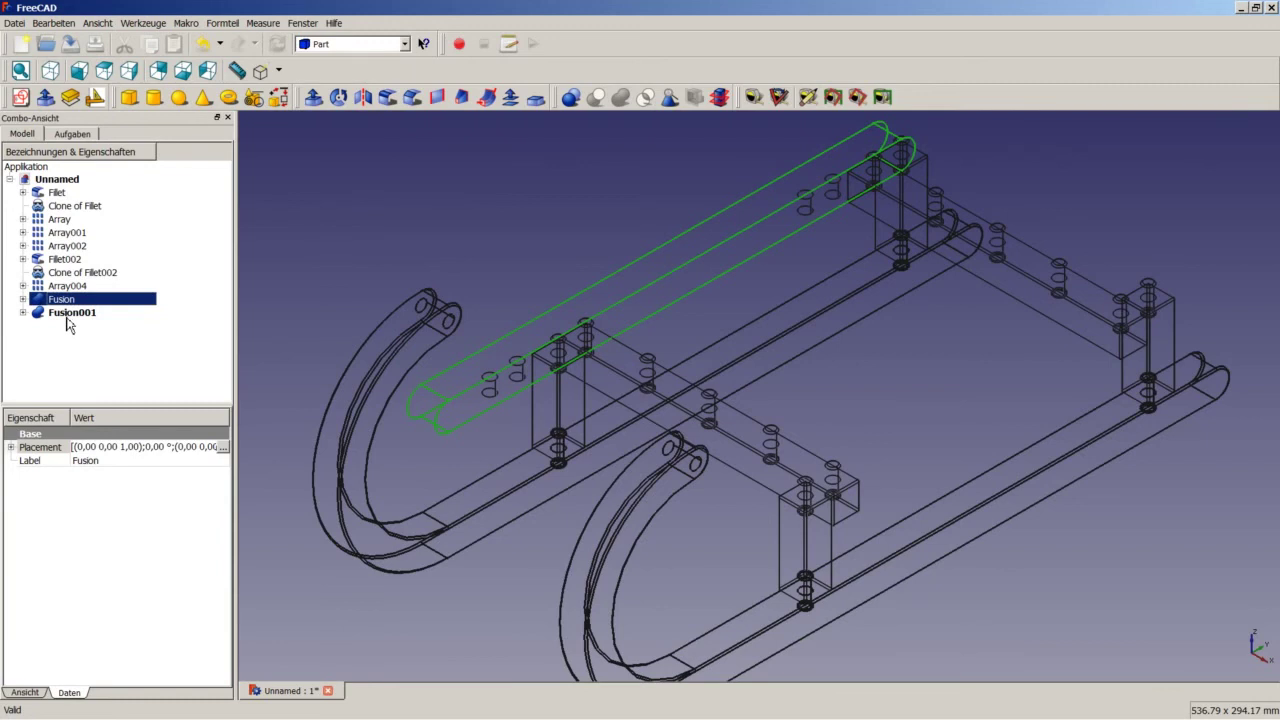
ctrl+click(67, 316)
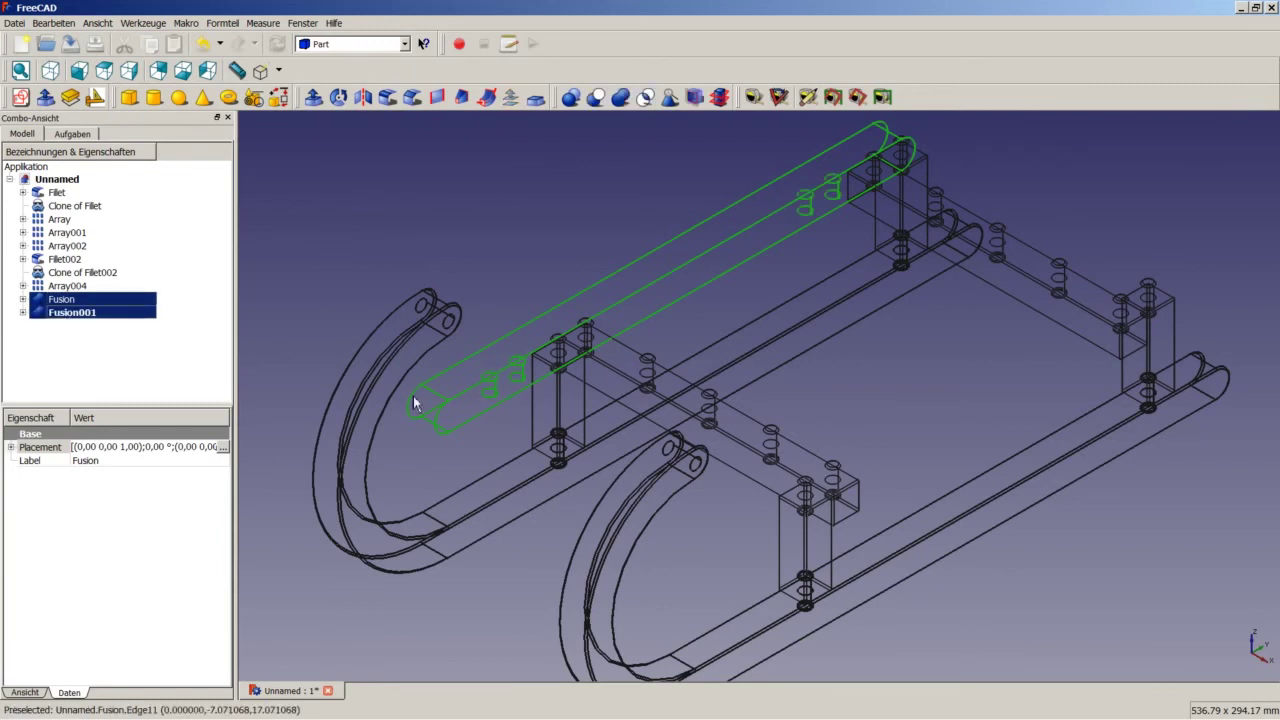
click(597, 97)
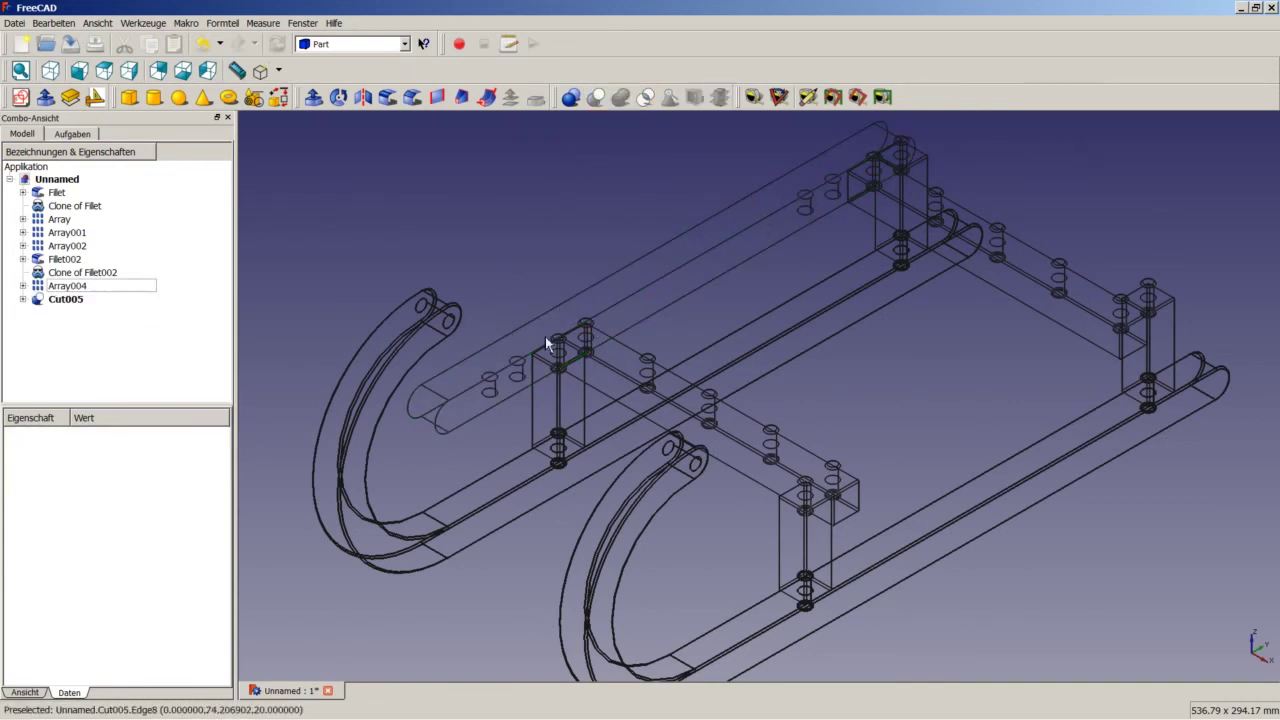
middle_drag(587, 356, 538, 338)
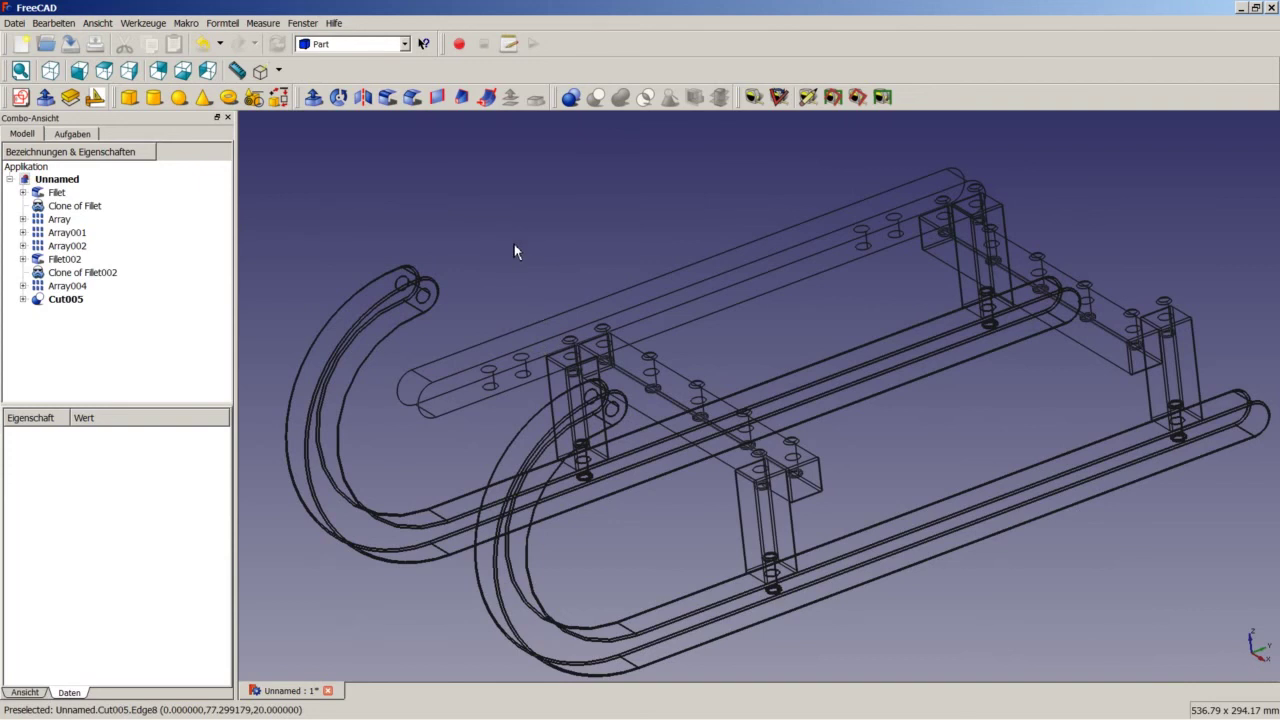
Step: Switch to shaded display and select the drilled seat rail Cut005
click(278, 70)
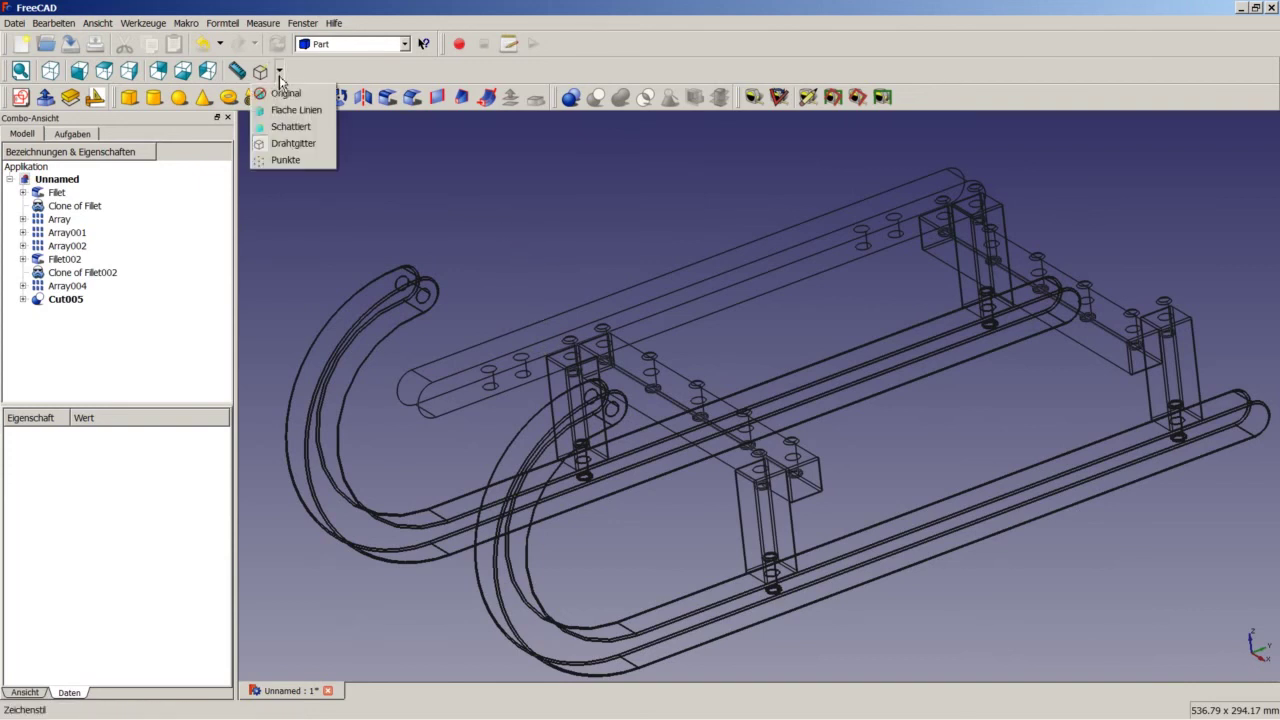
click(289, 97)
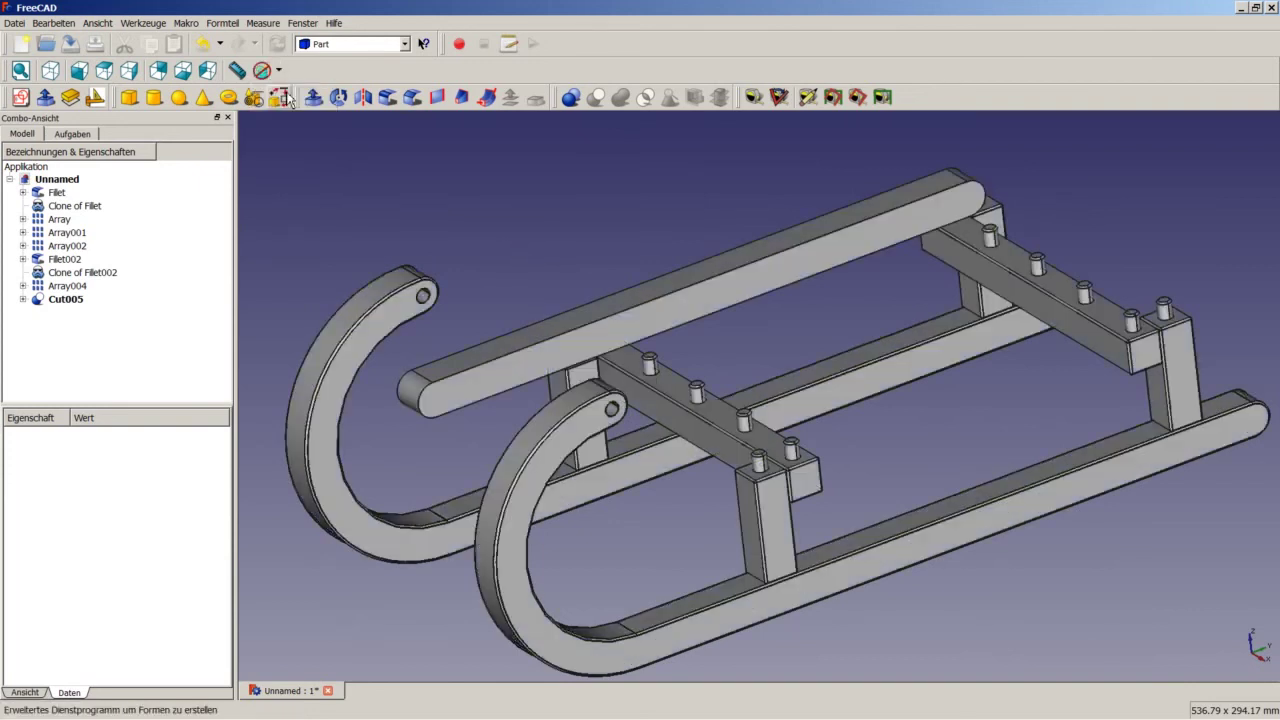
click(507, 380)
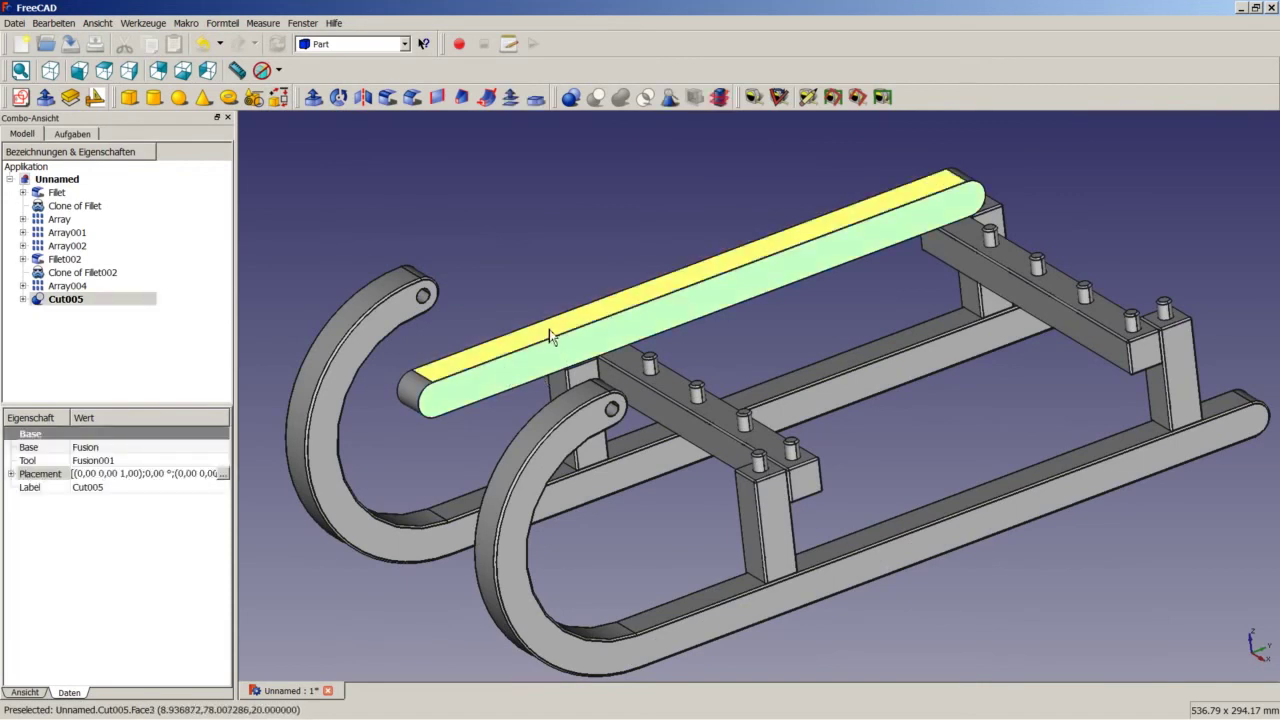
click(497, 303)
click(66, 299)
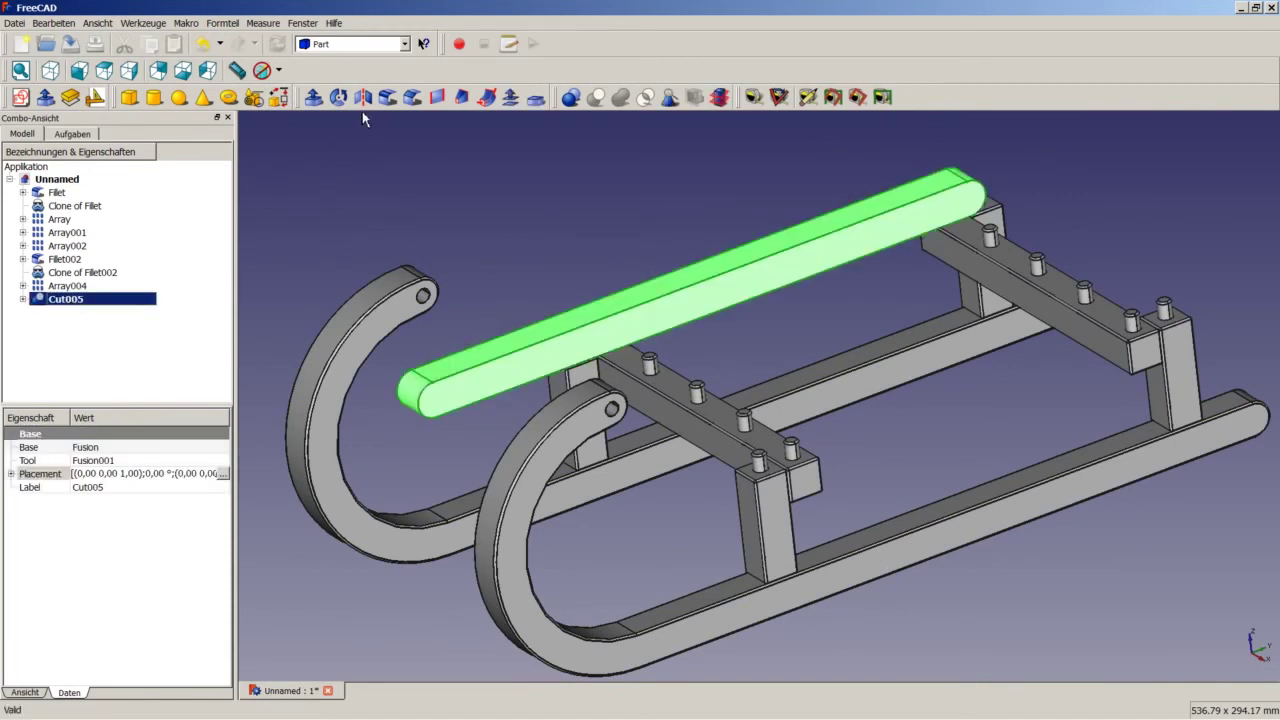
Step: Fillet the rail's edges at radius 1 by picking its faces, creating Fillet003
click(389, 100)
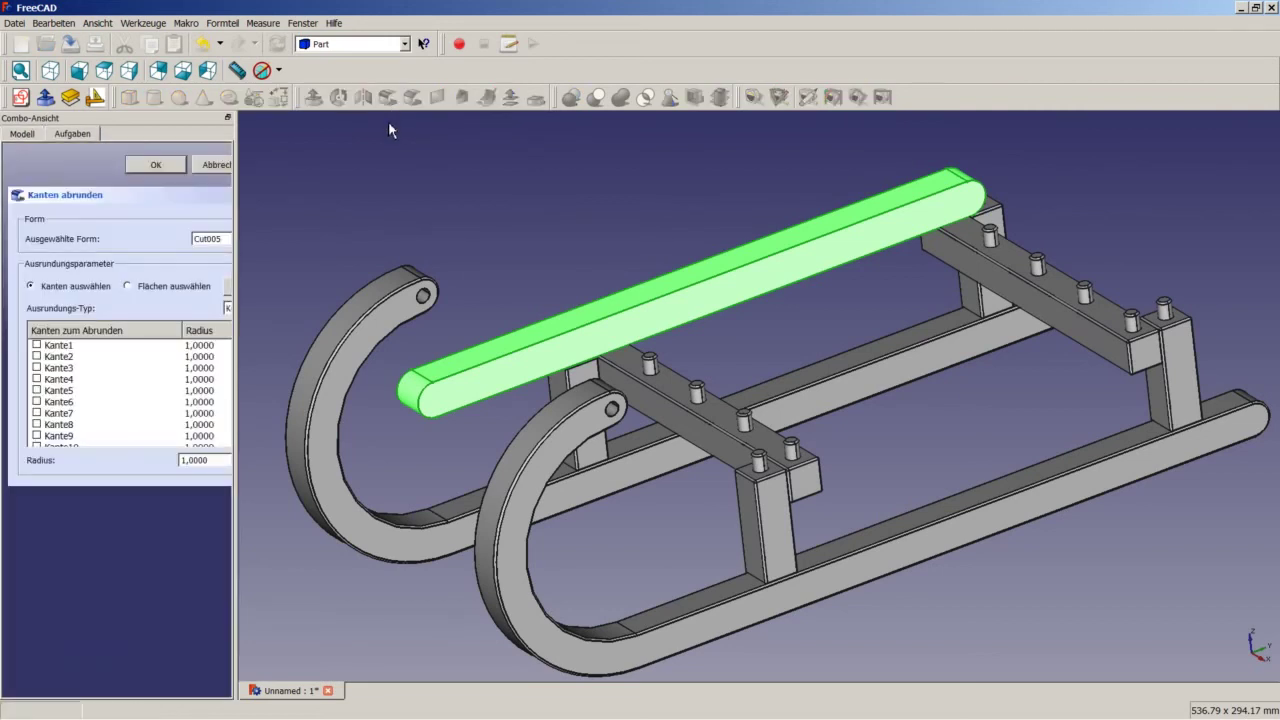
click(488, 286)
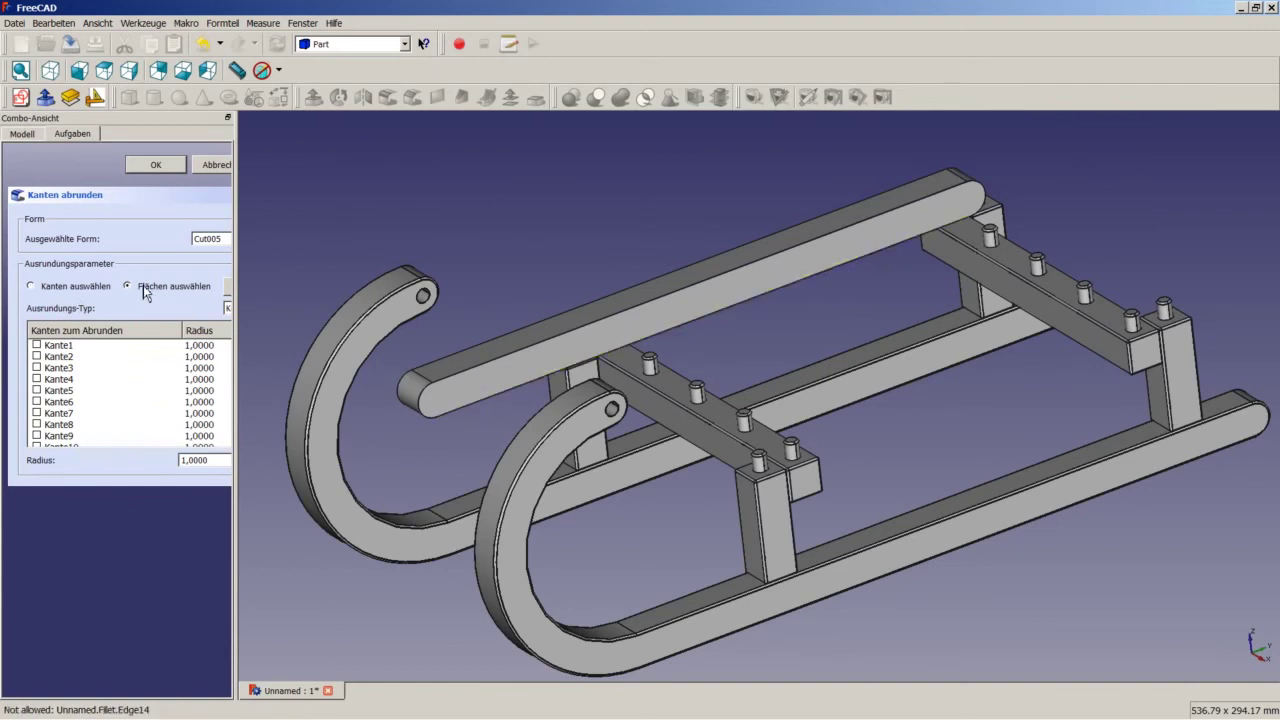
click(448, 398)
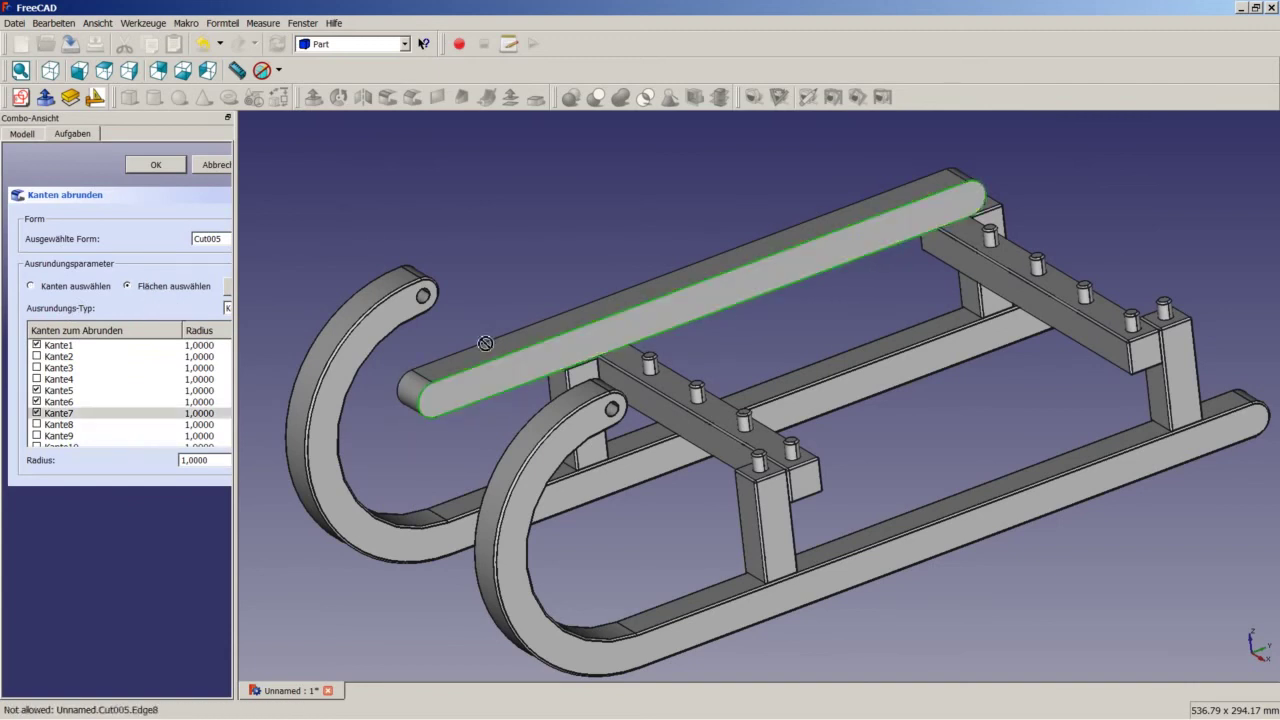
mouse_move(448, 398)
middle_down()
mouse_move(665, 367)
mouse_move(625, 405)
mouse_move(514, 294)
mouse_move(600, 251)
mouse_move(569, 346)
mouse_move(494, 363)
mouse_move(467, 306)
mouse_move(591, 274)
mouse_move(489, 311)
mouse_move(471, 343)
middle_up()
click(632, 402)
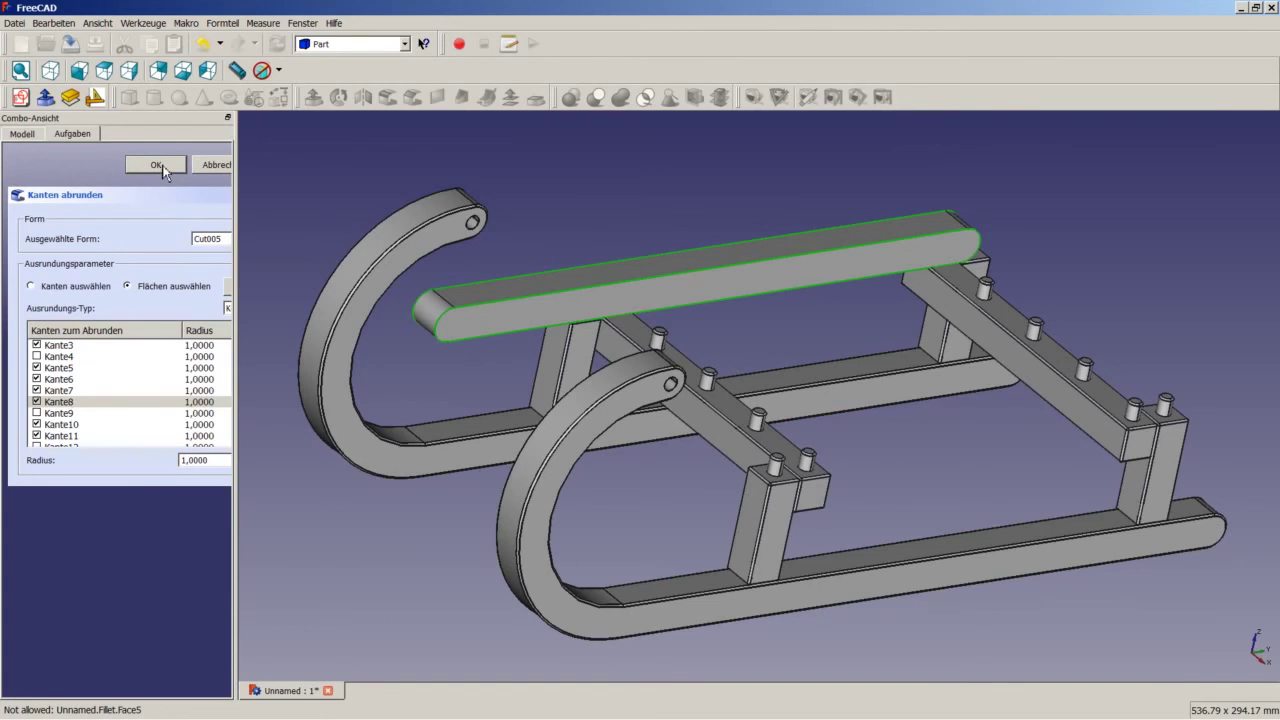
click(157, 166)
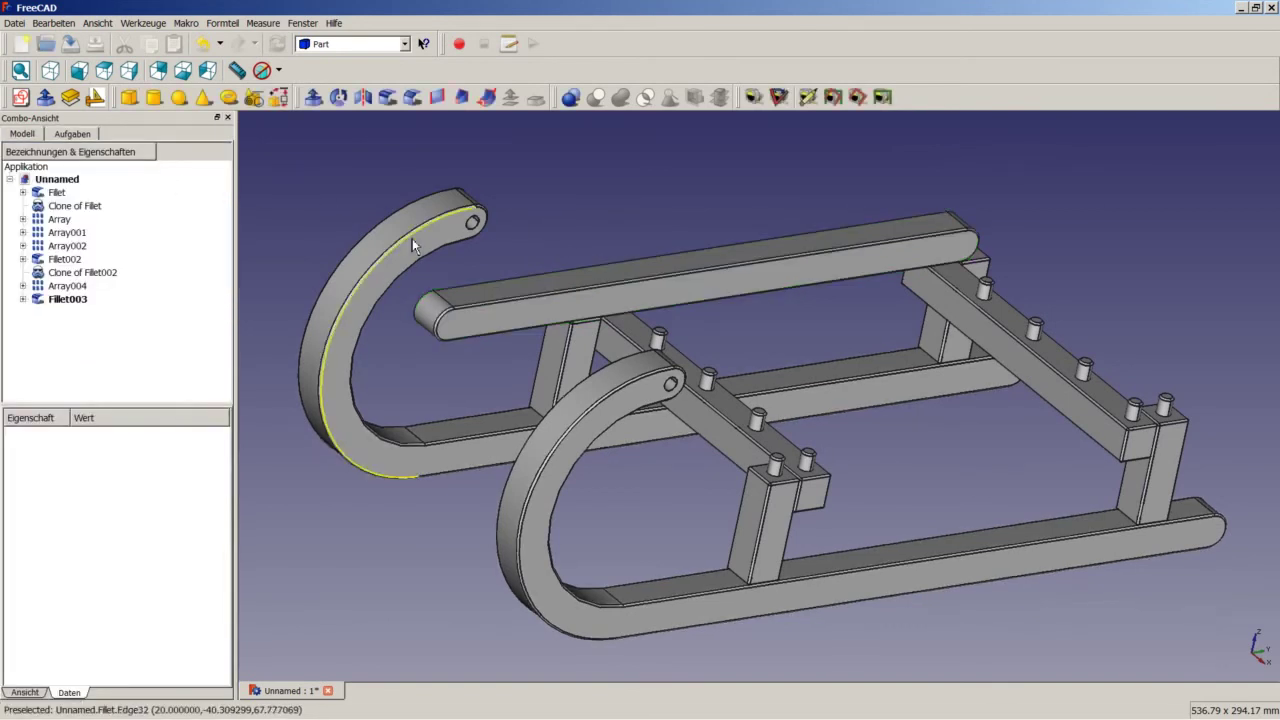
Step: Switch to wireframe display and select the seat rail Fillet003
click(280, 70)
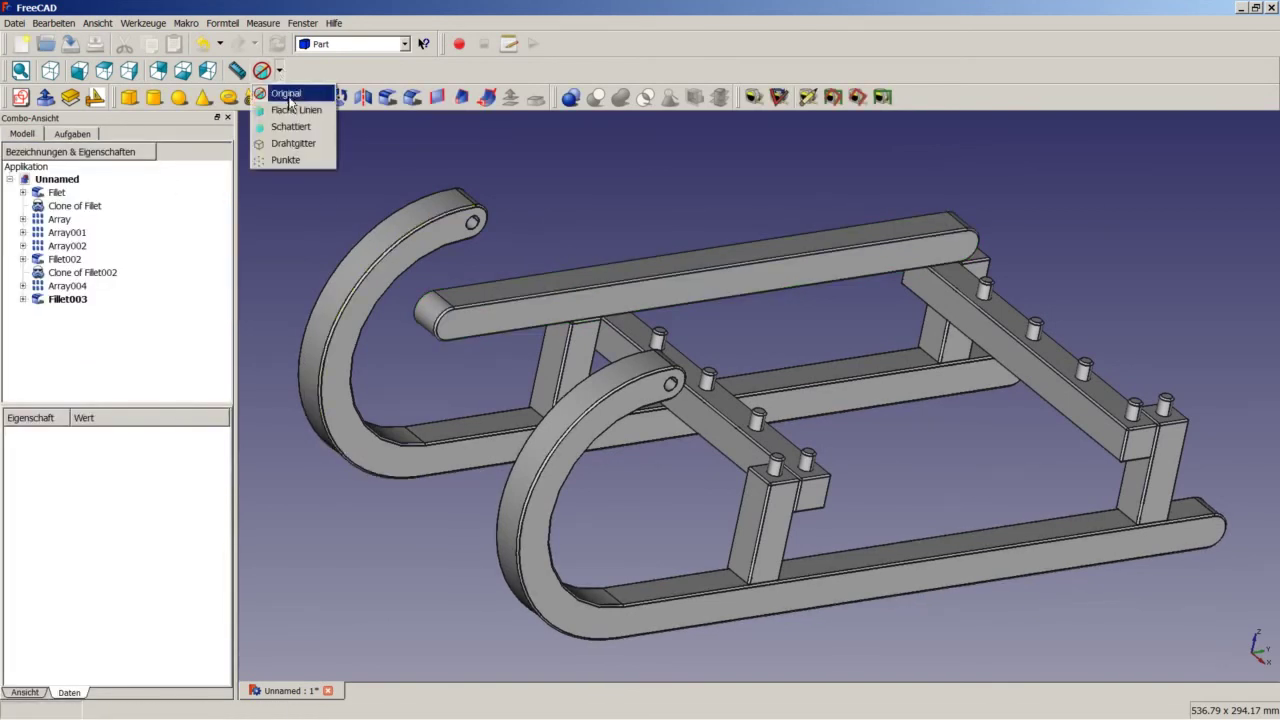
click(300, 143)
scroll(522, 279, up, 5)
scroll(524, 274, up, 2)
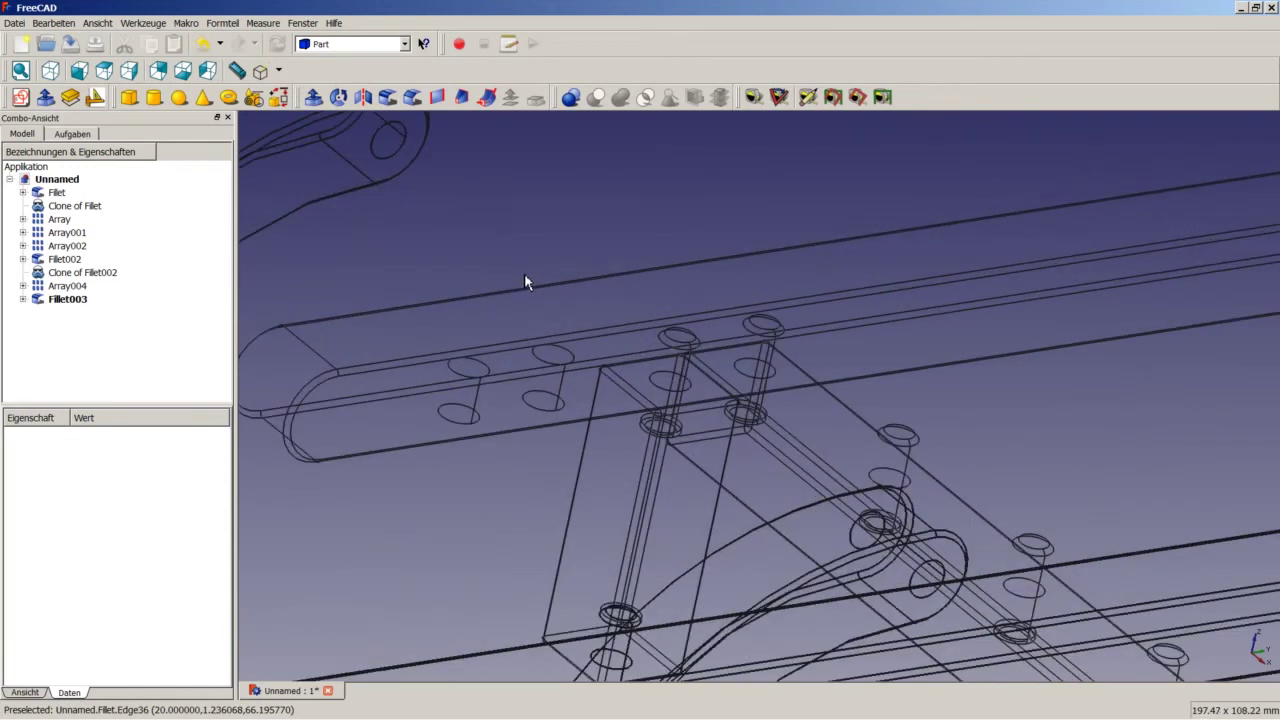
click(78, 304)
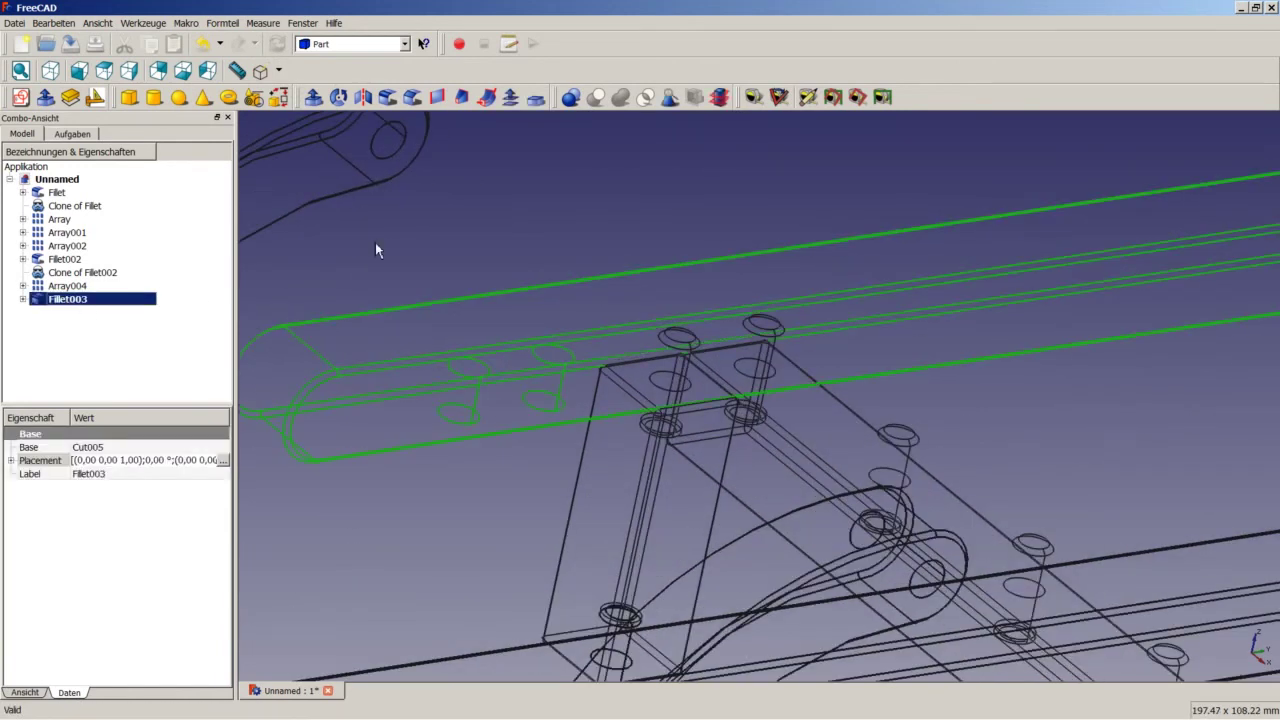
Step: In the Draft workbench, move Fillet003 50 mm along Y from a rail hole to the target point
click(355, 44)
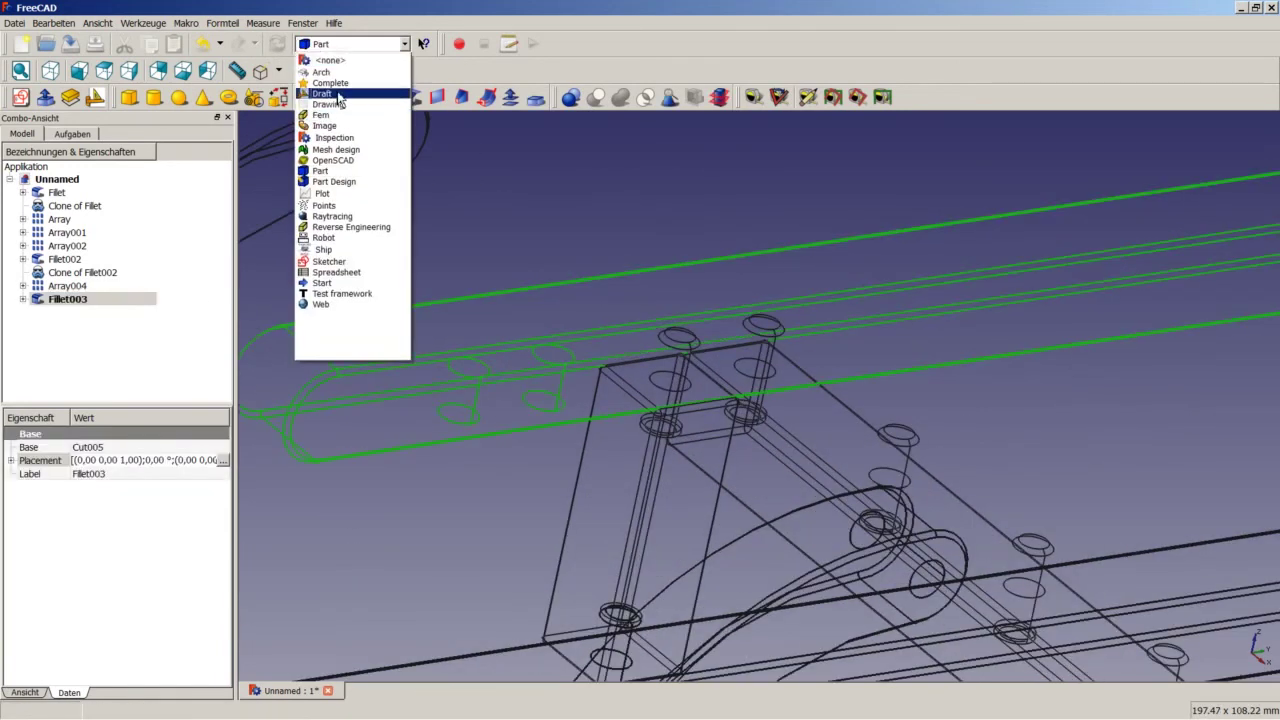
click(328, 93)
click(487, 98)
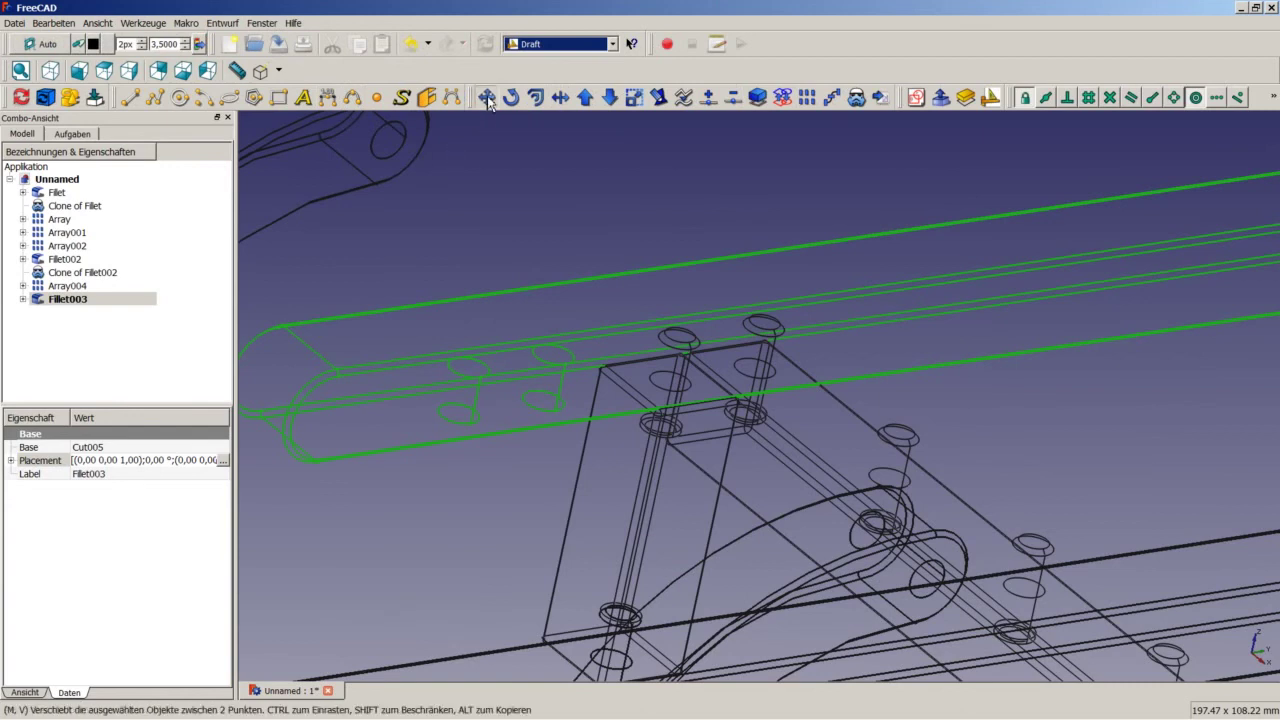
click(459, 413)
scroll(593, 401, up, 3)
scroll(593, 401, up, 2)
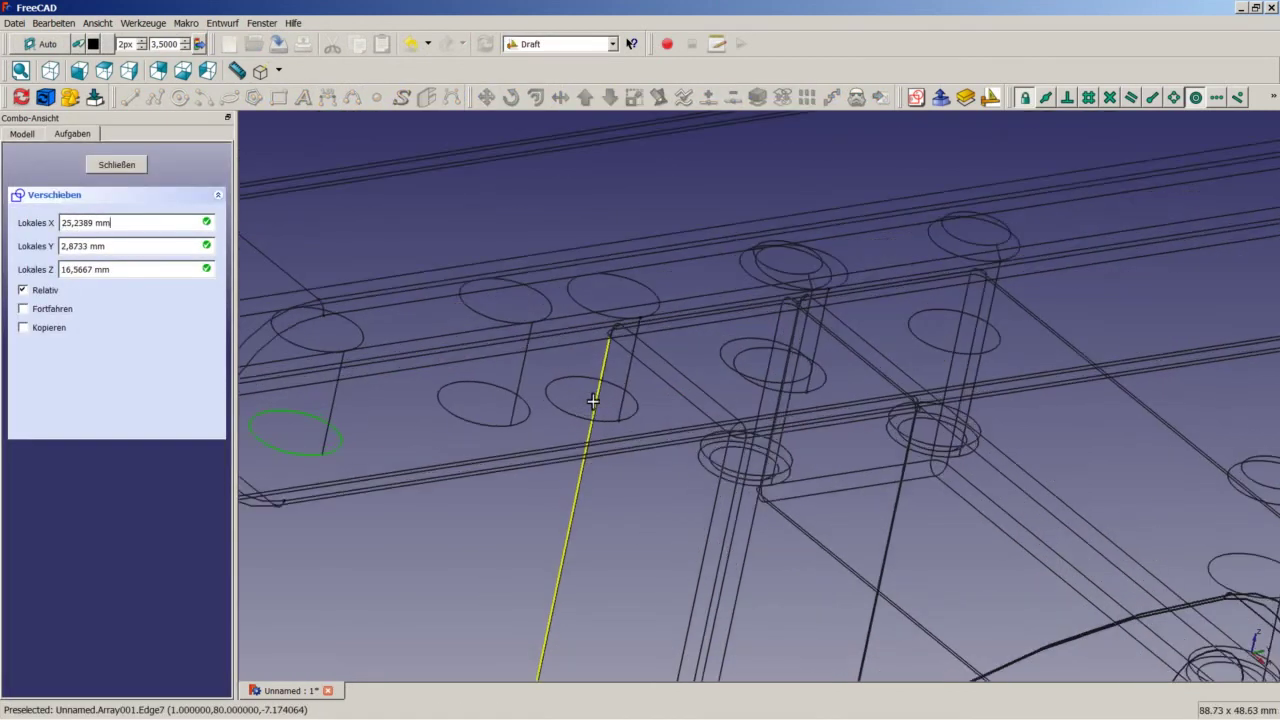
scroll(815, 395, up, 2)
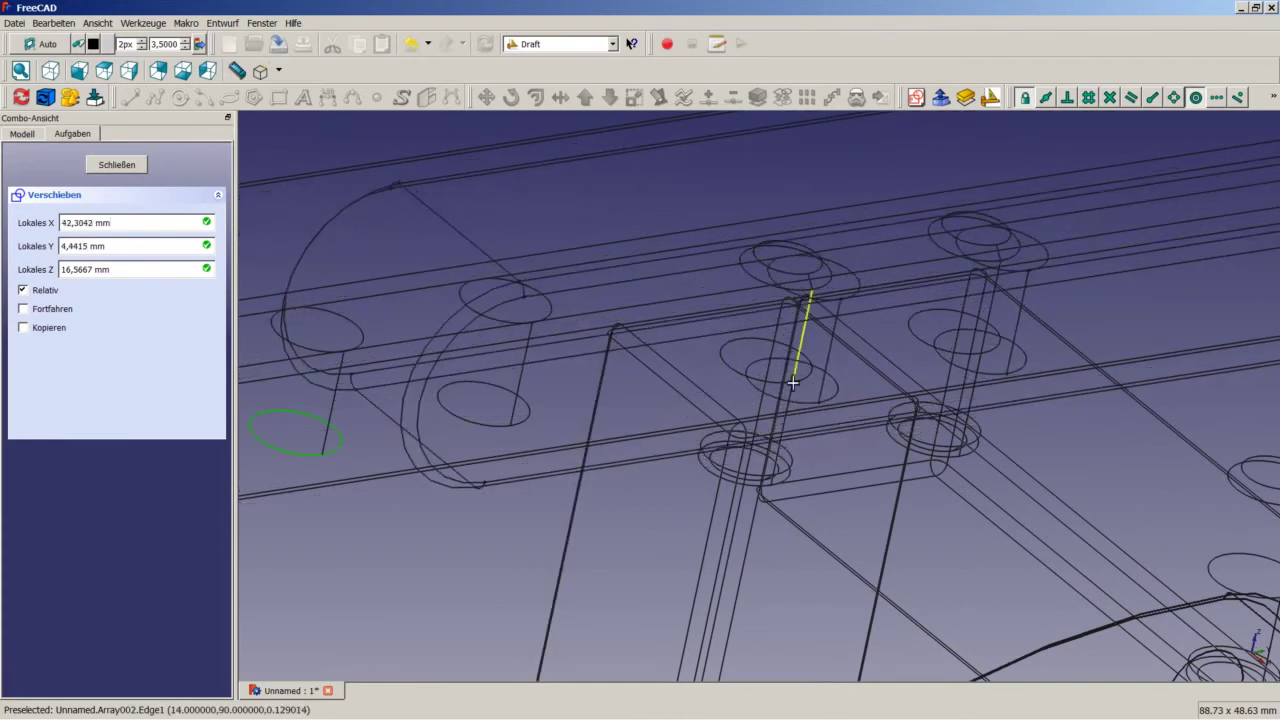
click(765, 360)
scroll(765, 360, down, 5)
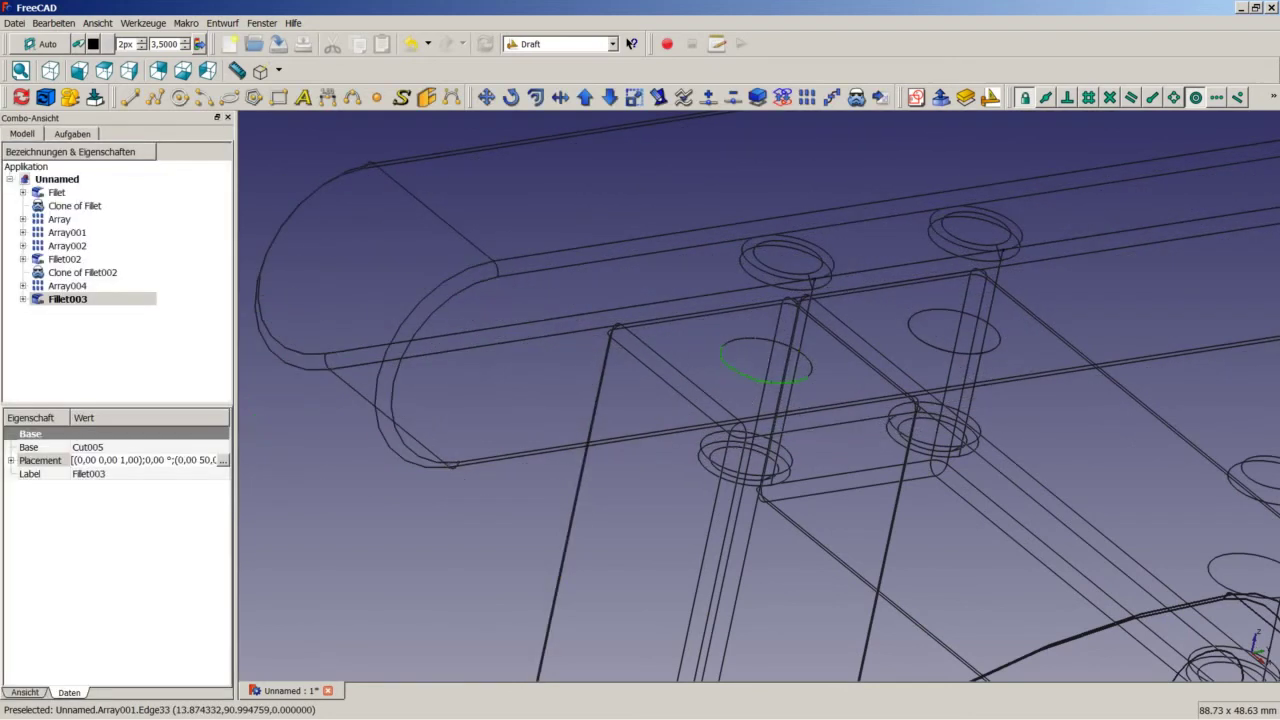
Step: Inspect the whole sled frame, clear the selection and return to the isometric view
mouse_move(864, 397)
middle_down()
mouse_move(973, 408)
mouse_move(925, 400)
middle_up()
scroll(1047, 394, down, 5)
scroll(1097, 380, up, 2)
scroll(1097, 380, up, 3)
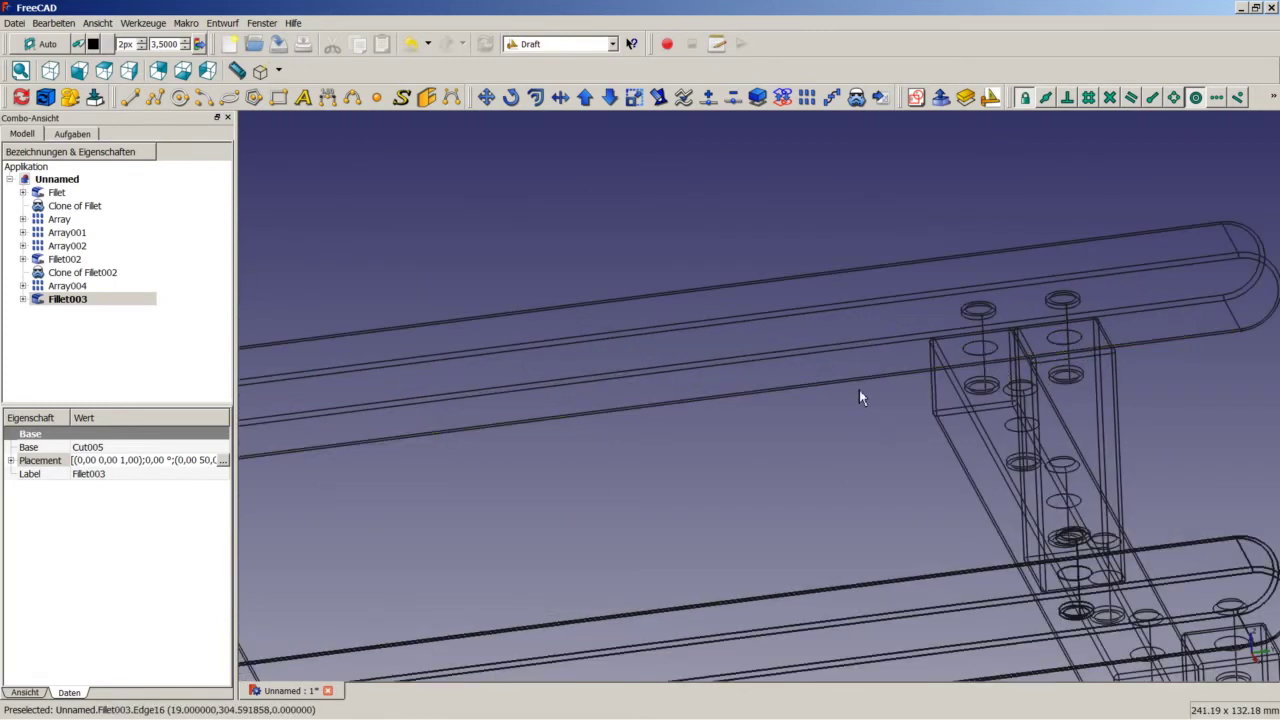
scroll(850, 387, down, 2)
scroll(840, 383, down, 4)
scroll(841, 387, down, 3)
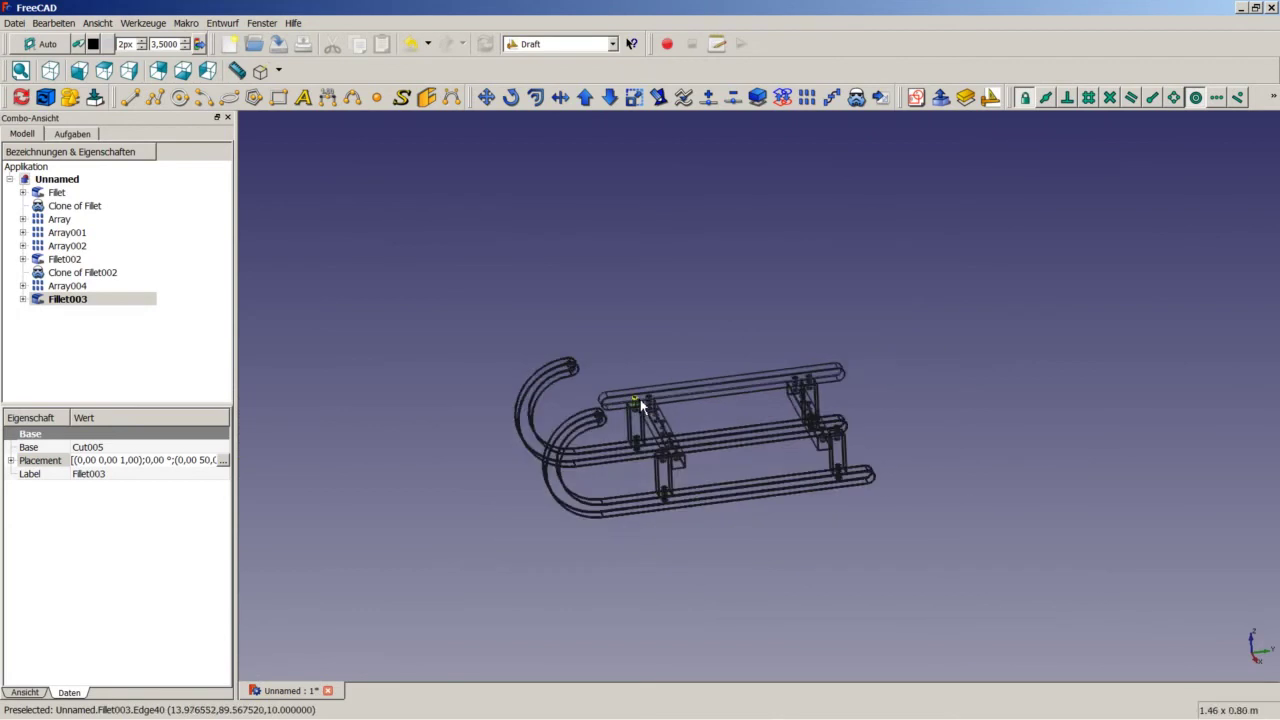
scroll(641, 404, up, 4)
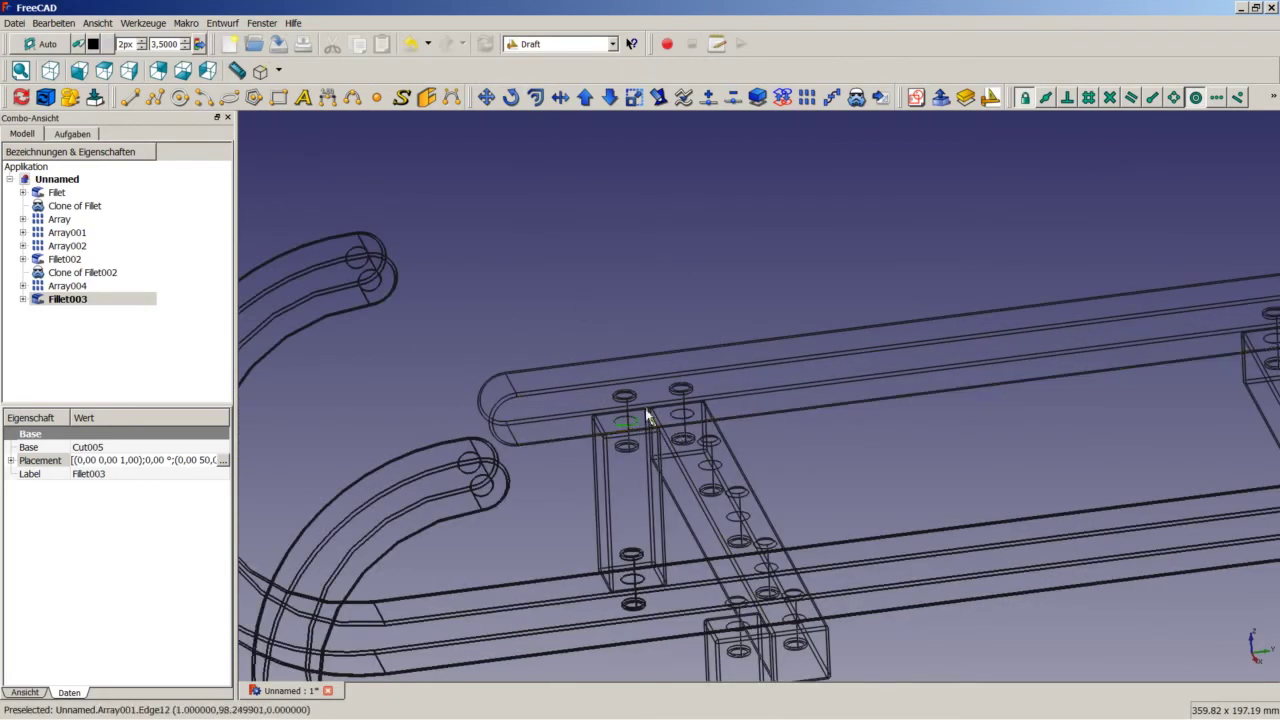
scroll(690, 425, down, 3)
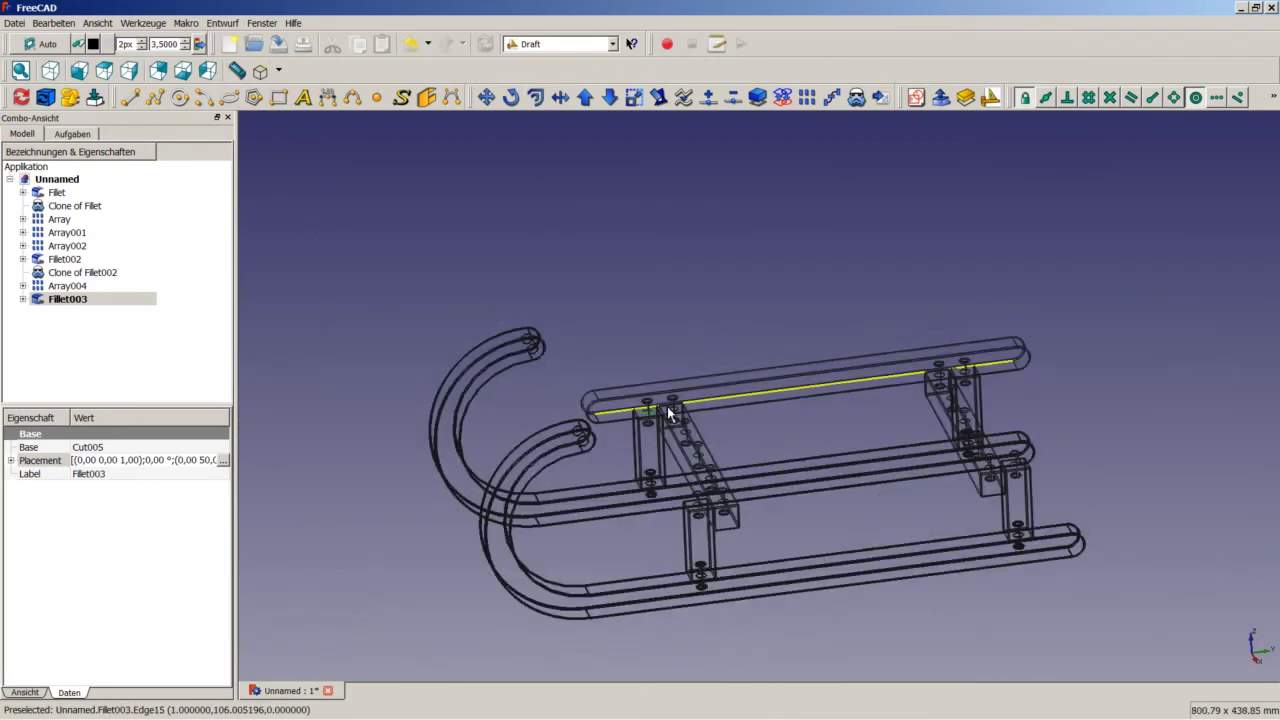
click(674, 330)
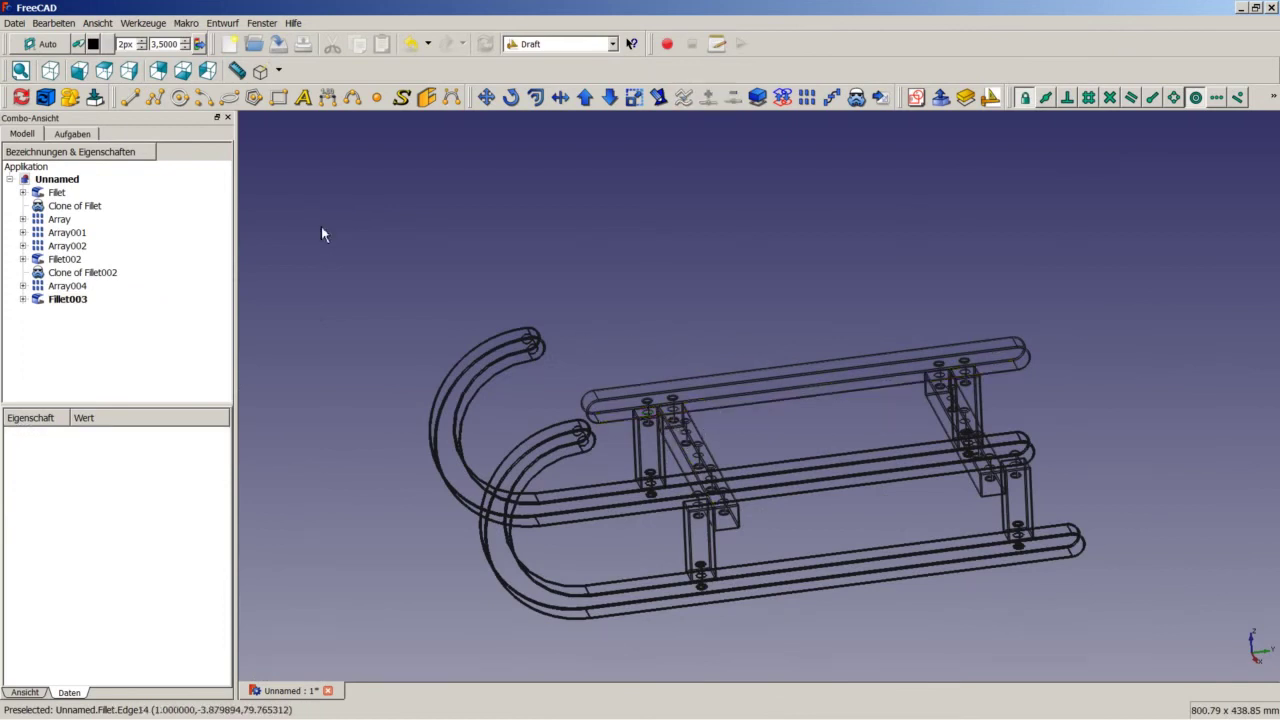
click(50, 70)
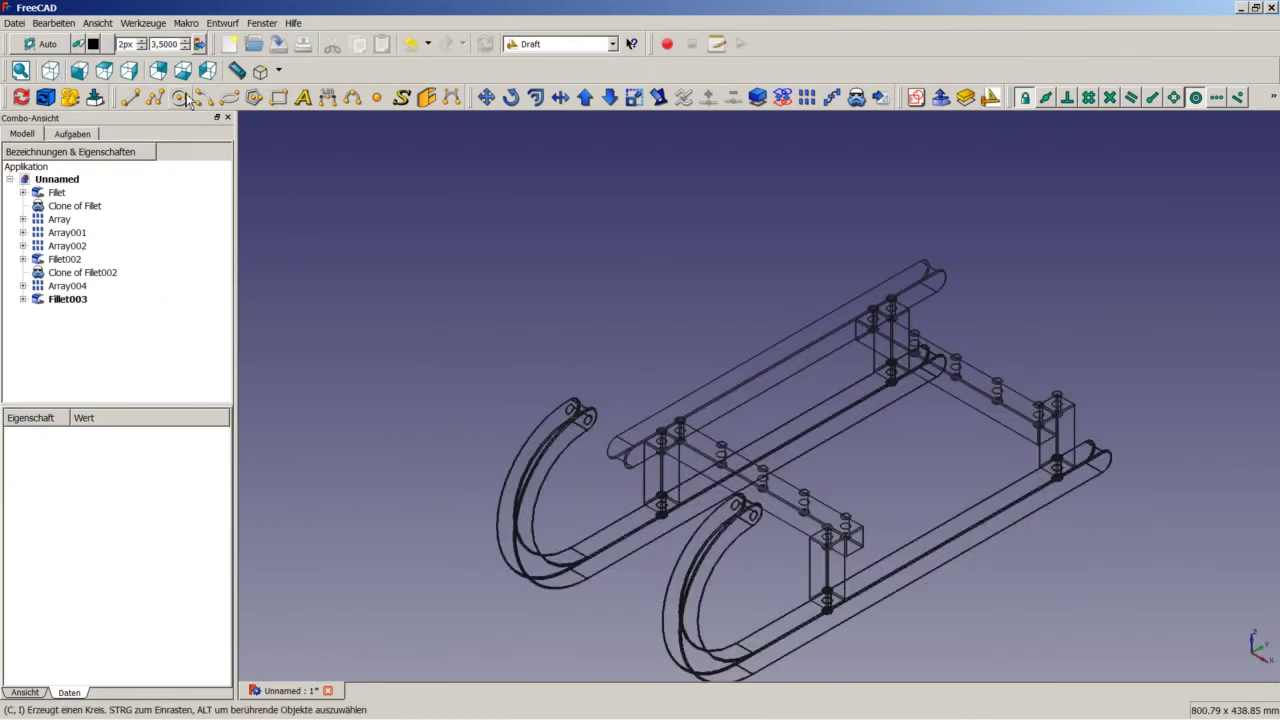
Step: Return to shaded display and fit the whole sled in view
click(270, 70)
click(285, 89)
right_click(490, 224)
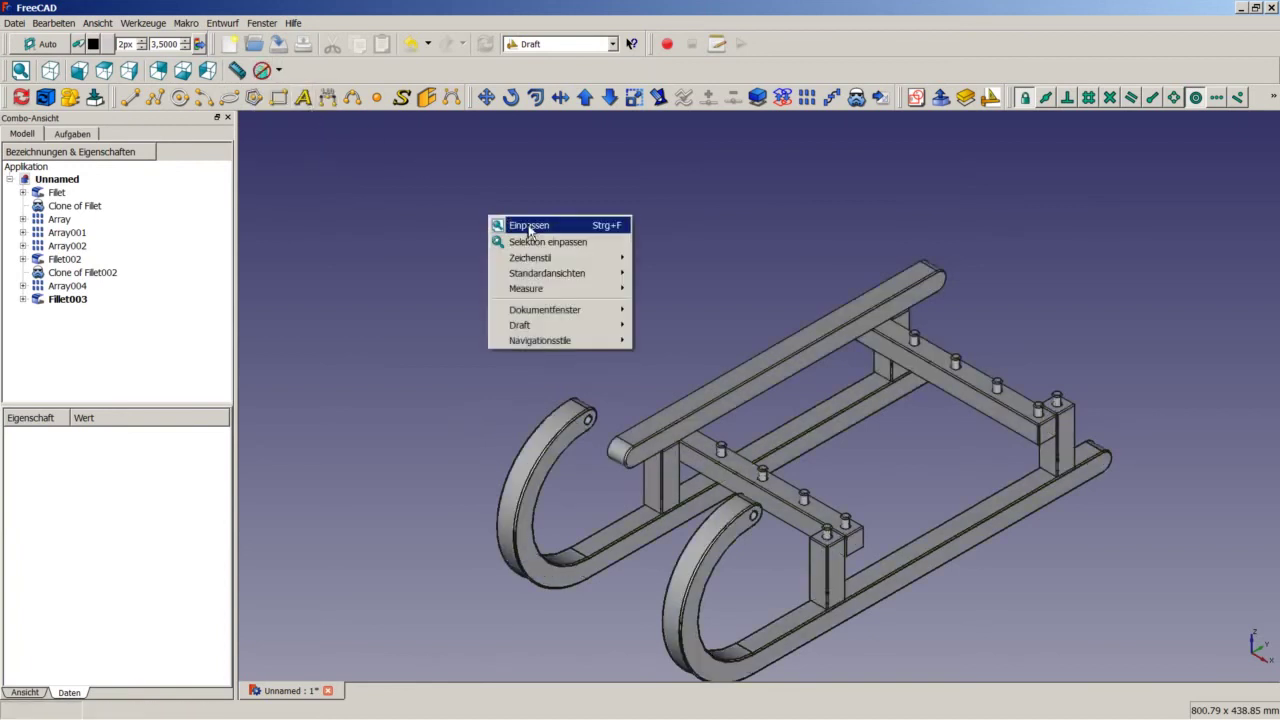
click(527, 226)
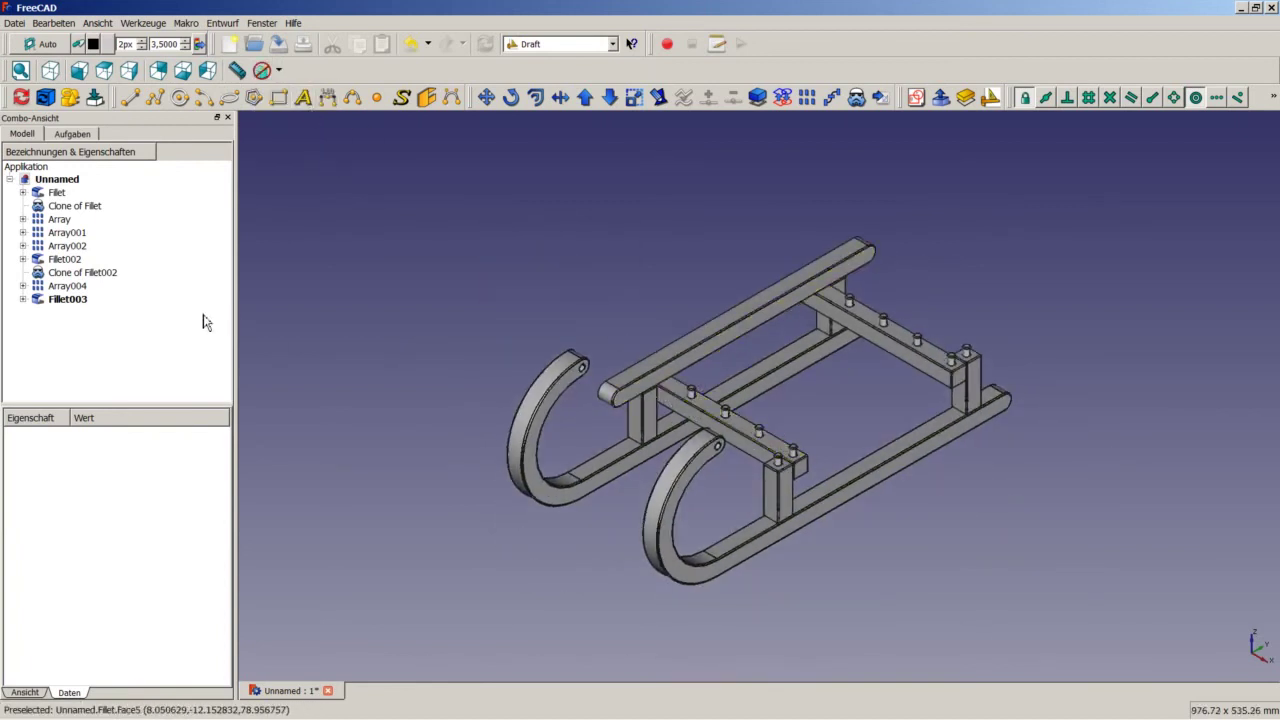
Step: Clone Fillet003 and offset the clone 180 mm along X
click(100, 302)
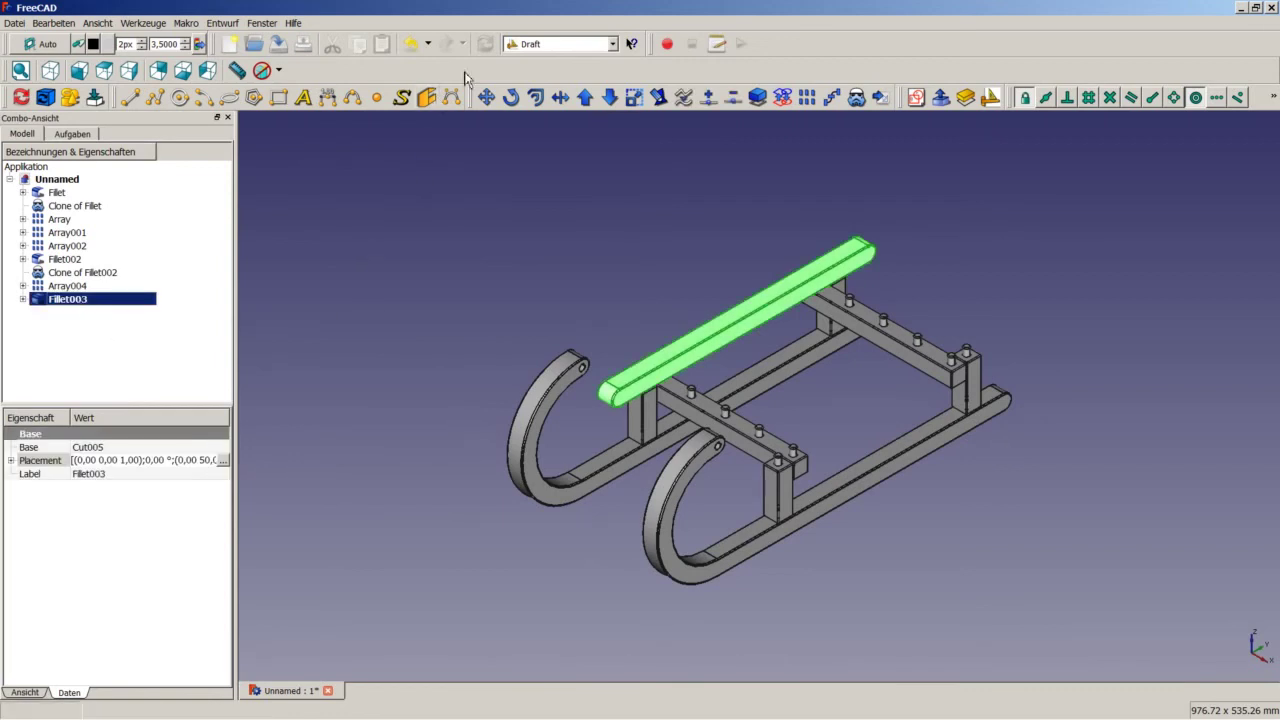
click(857, 97)
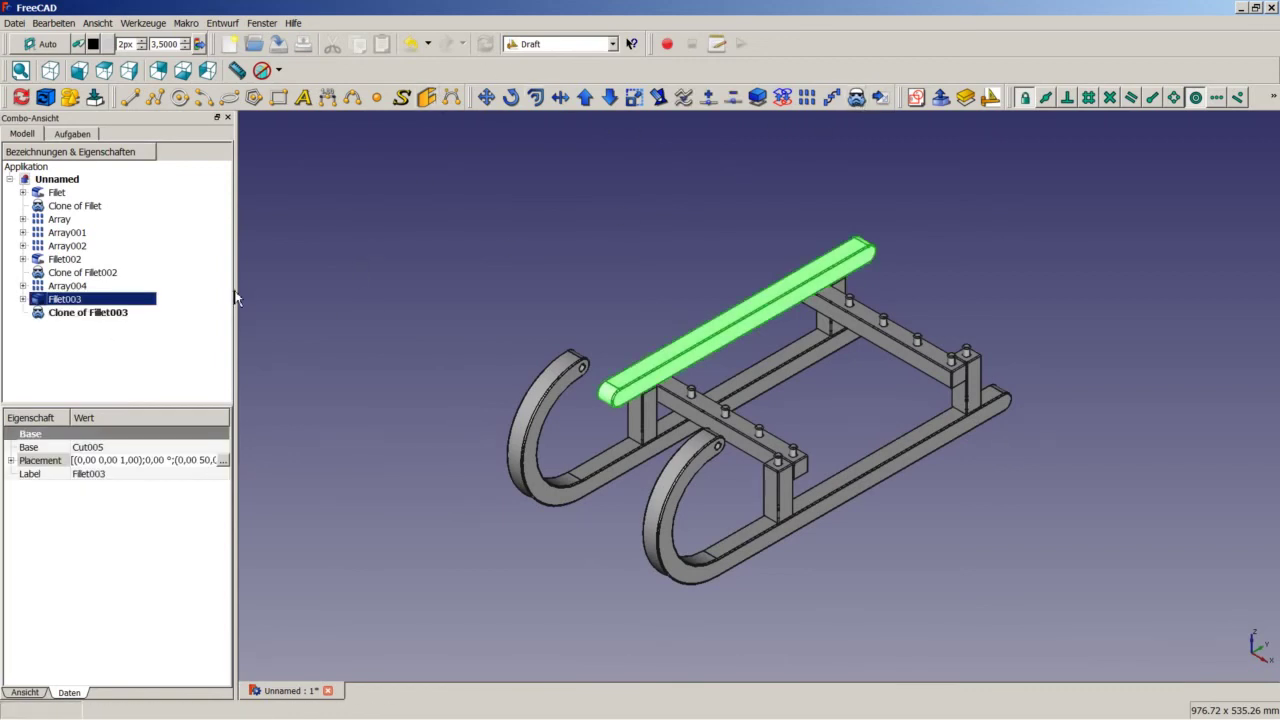
click(72, 314)
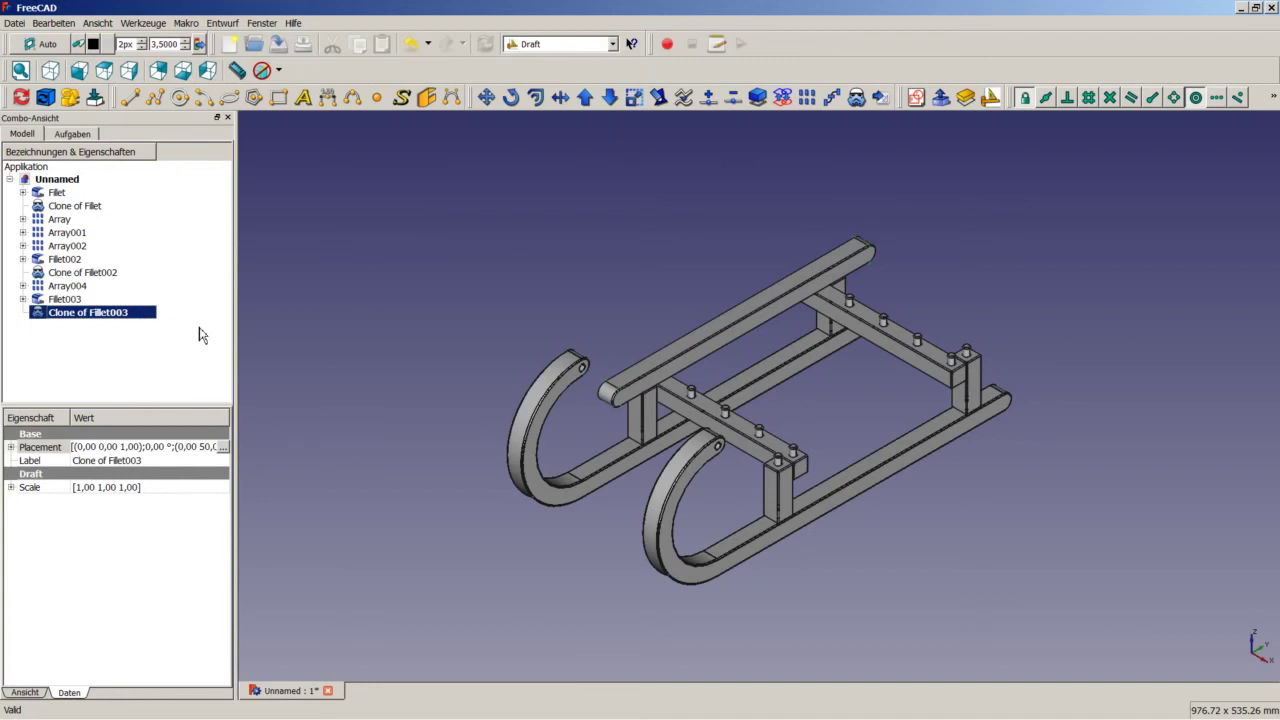
click(223, 447)
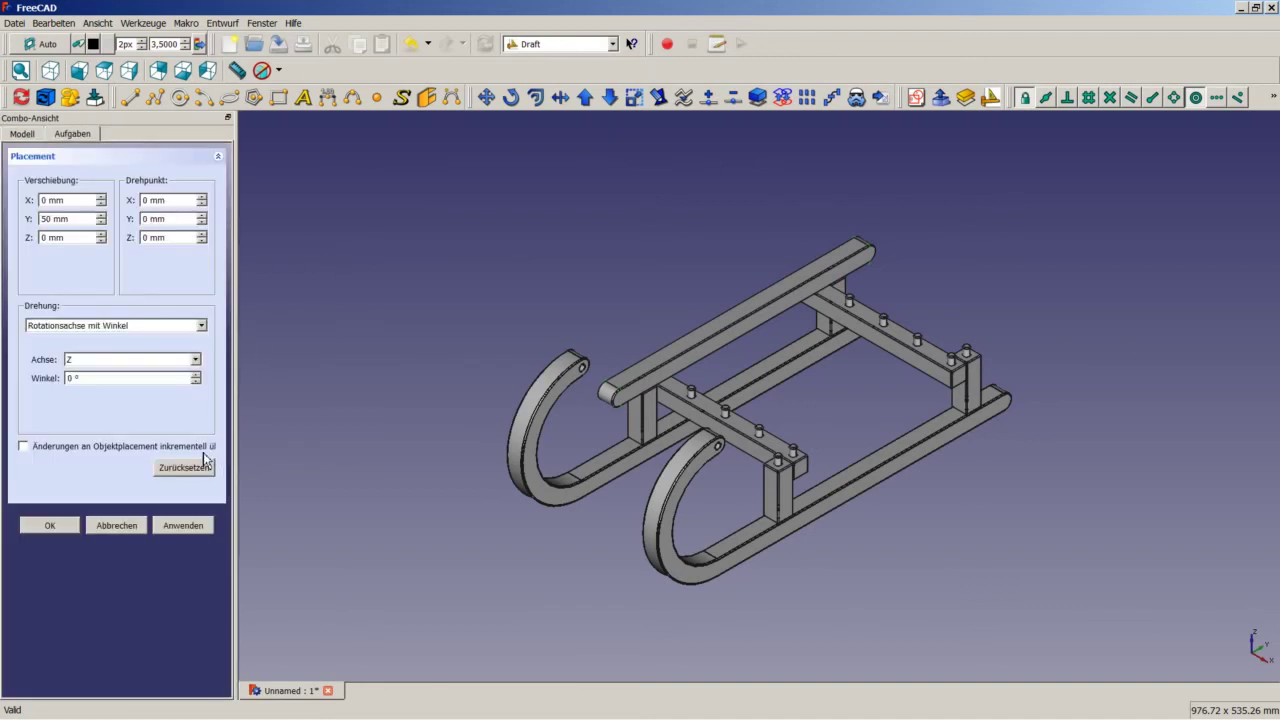
click(61, 446)
text(180)
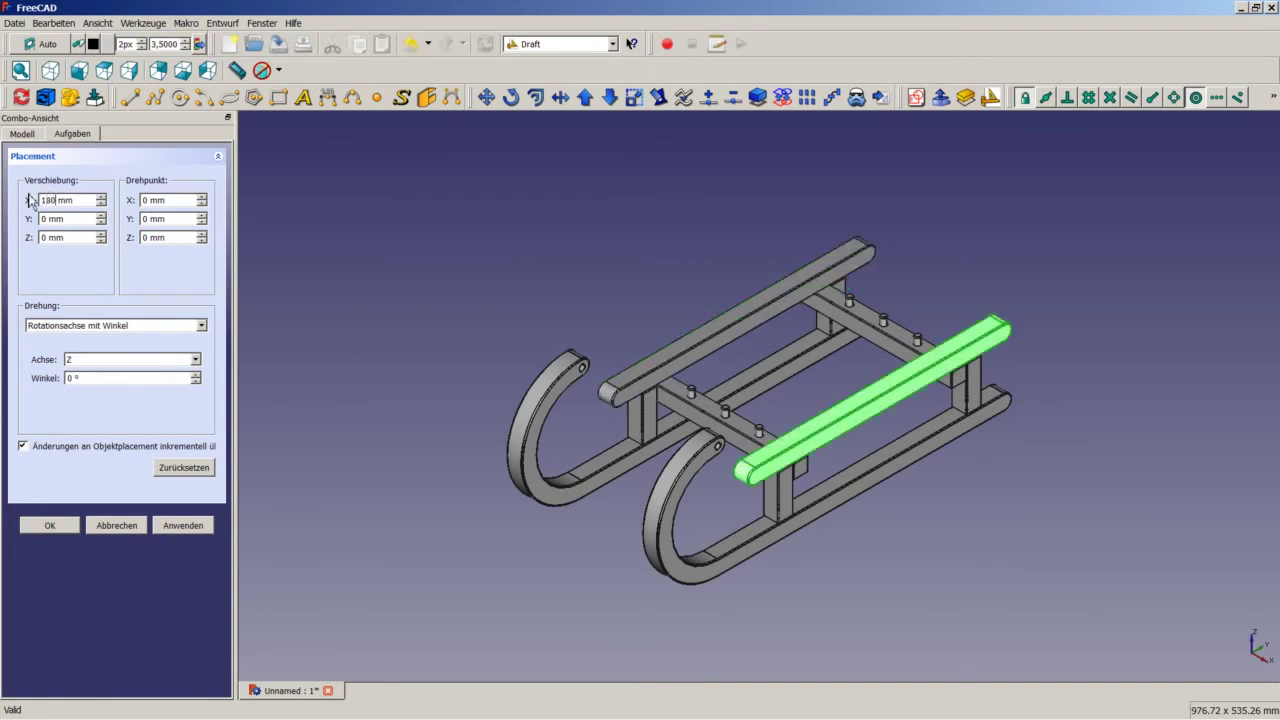
click(69, 525)
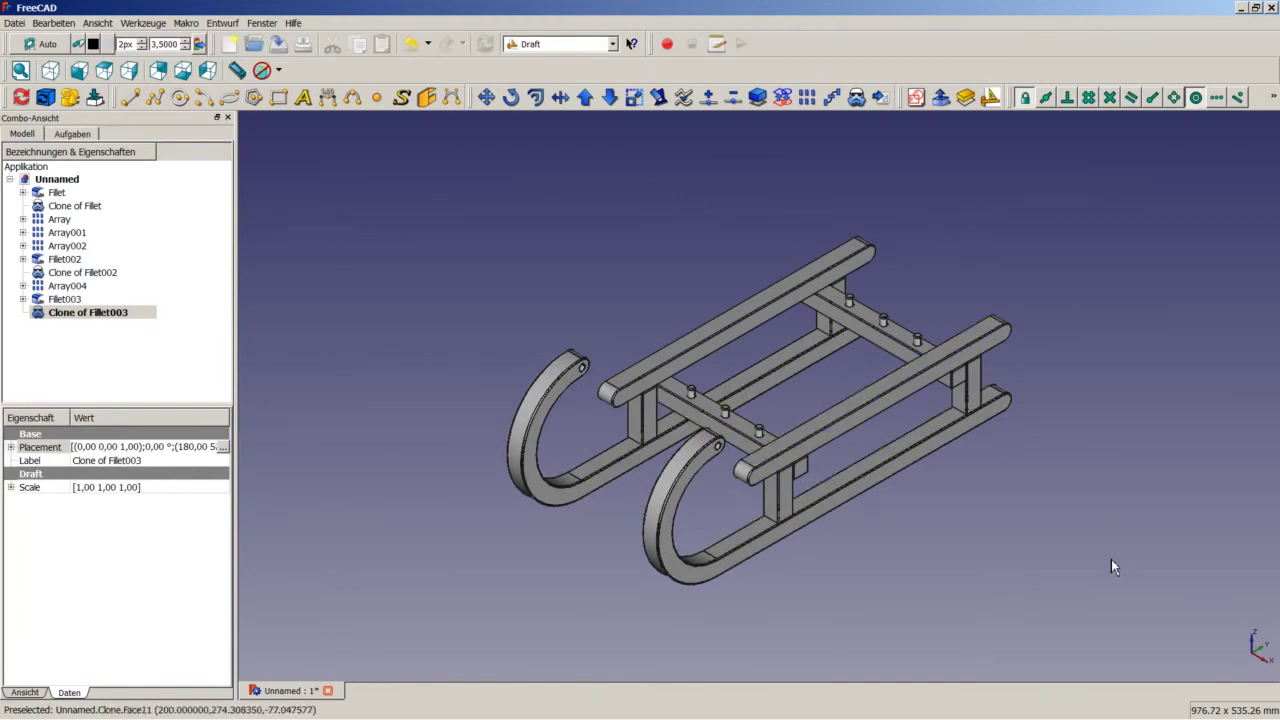
click(1050, 617)
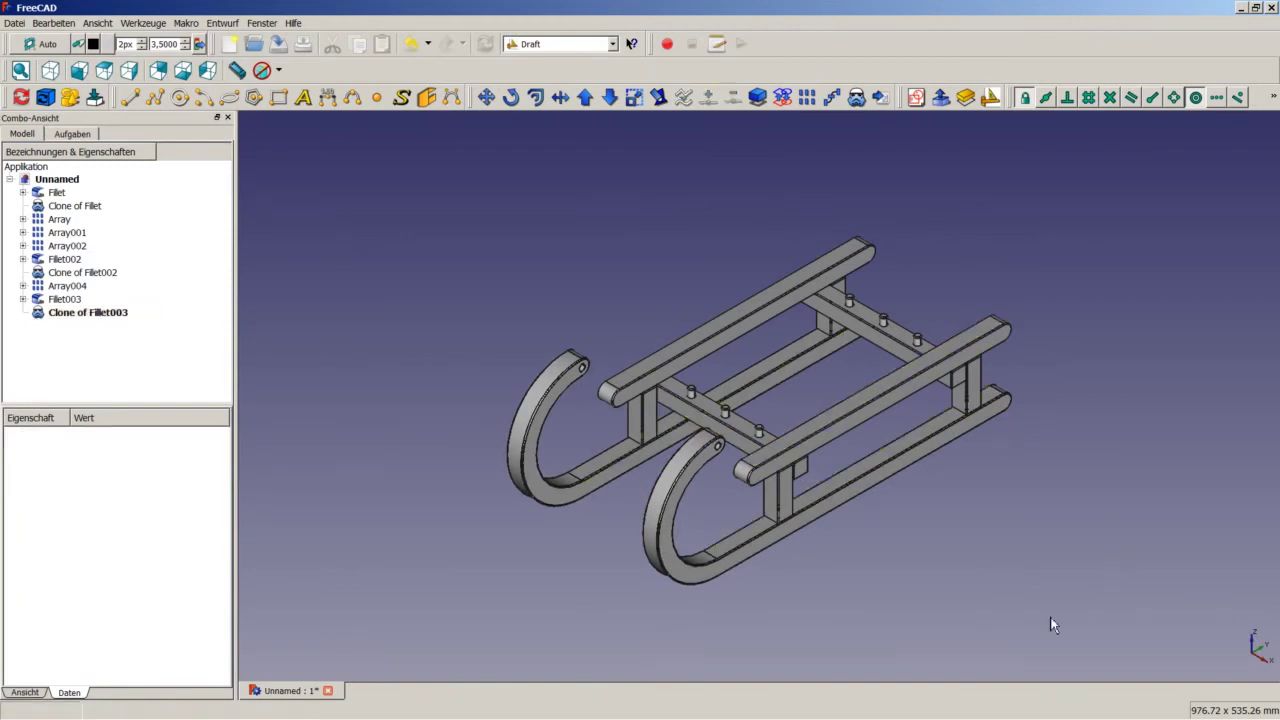
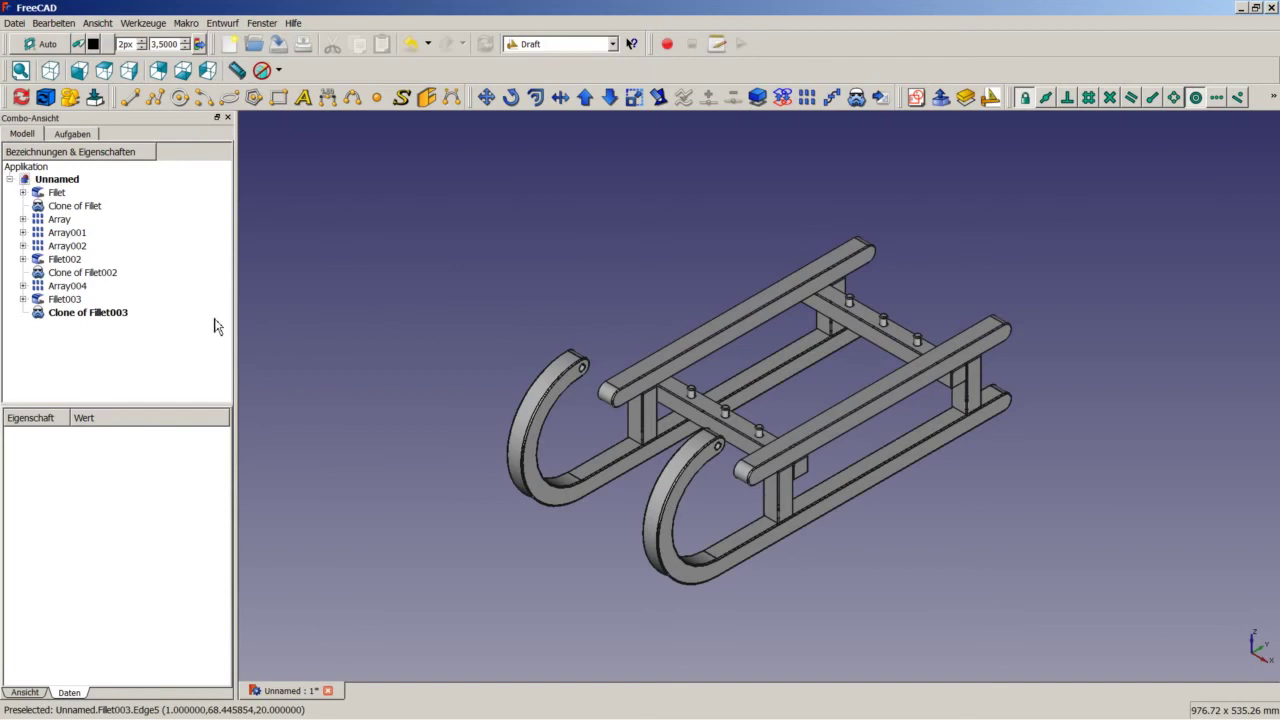
Step: Duplicate Würfel002, Zylinder009 and Zylinder008 from Fillet003's Fusion as Würfel003, Zylinder014 and Zylinder015
click(22, 299)
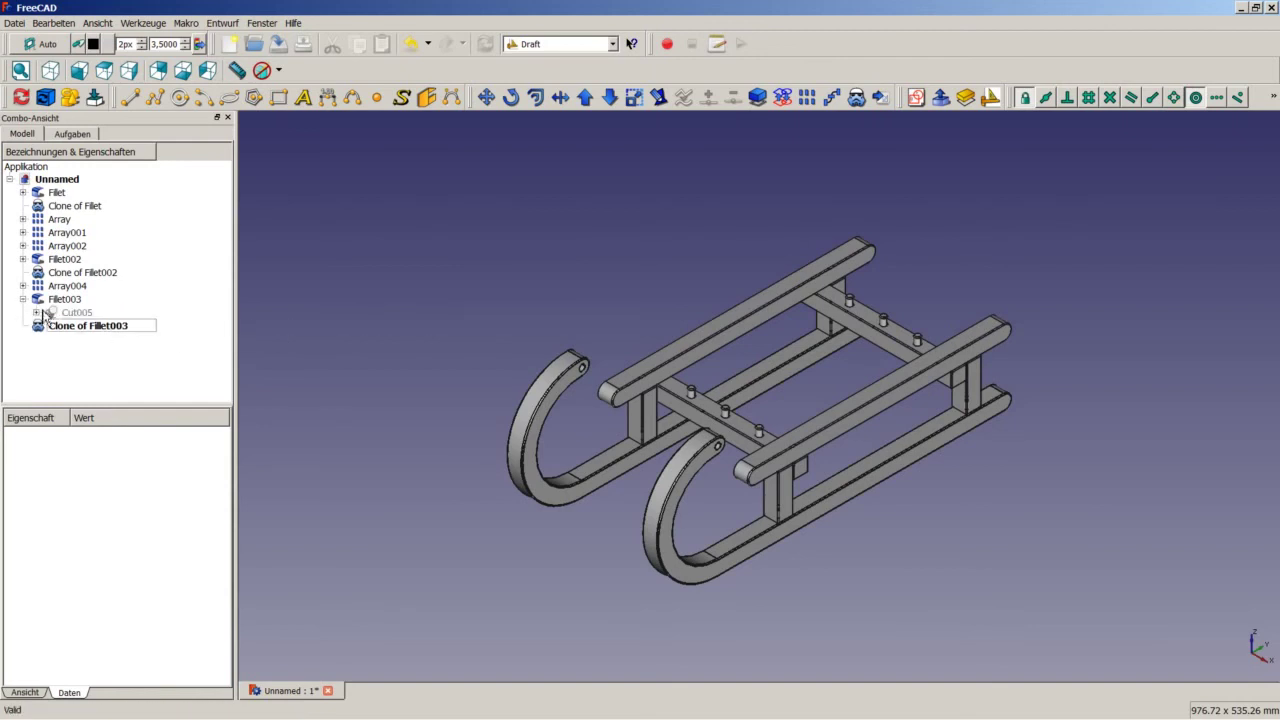
click(36, 312)
click(49, 325)
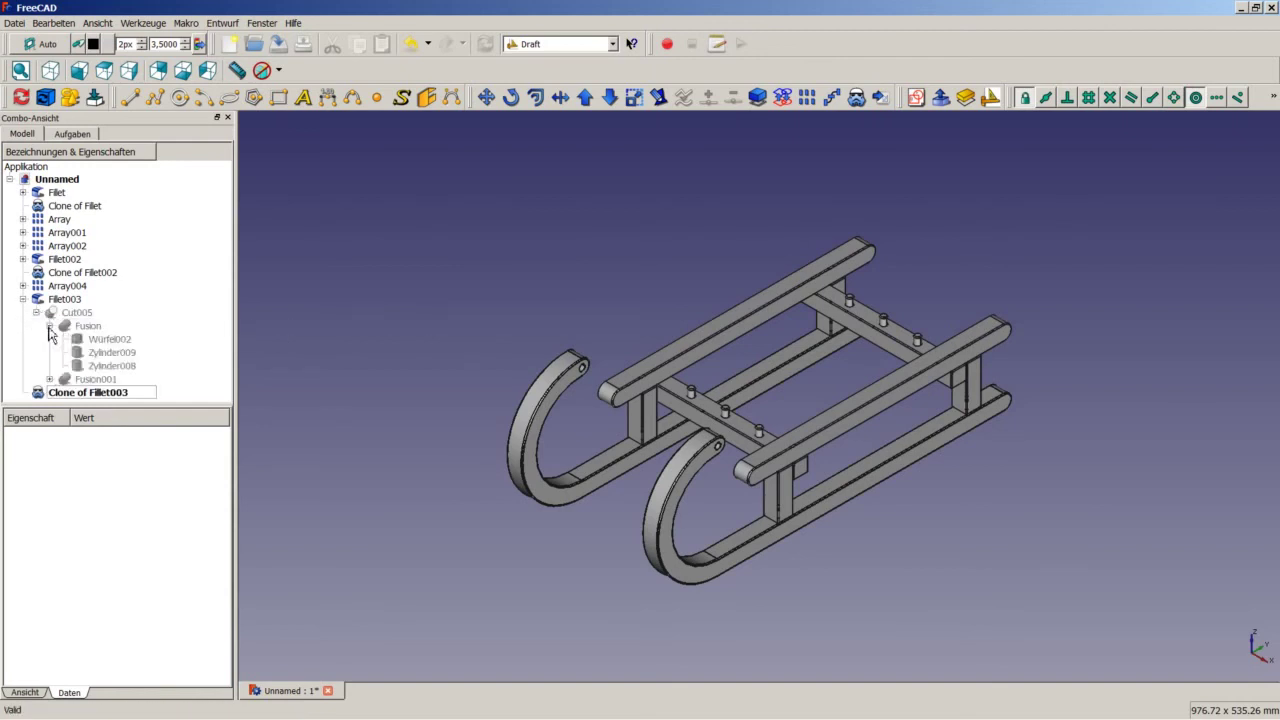
click(112, 340)
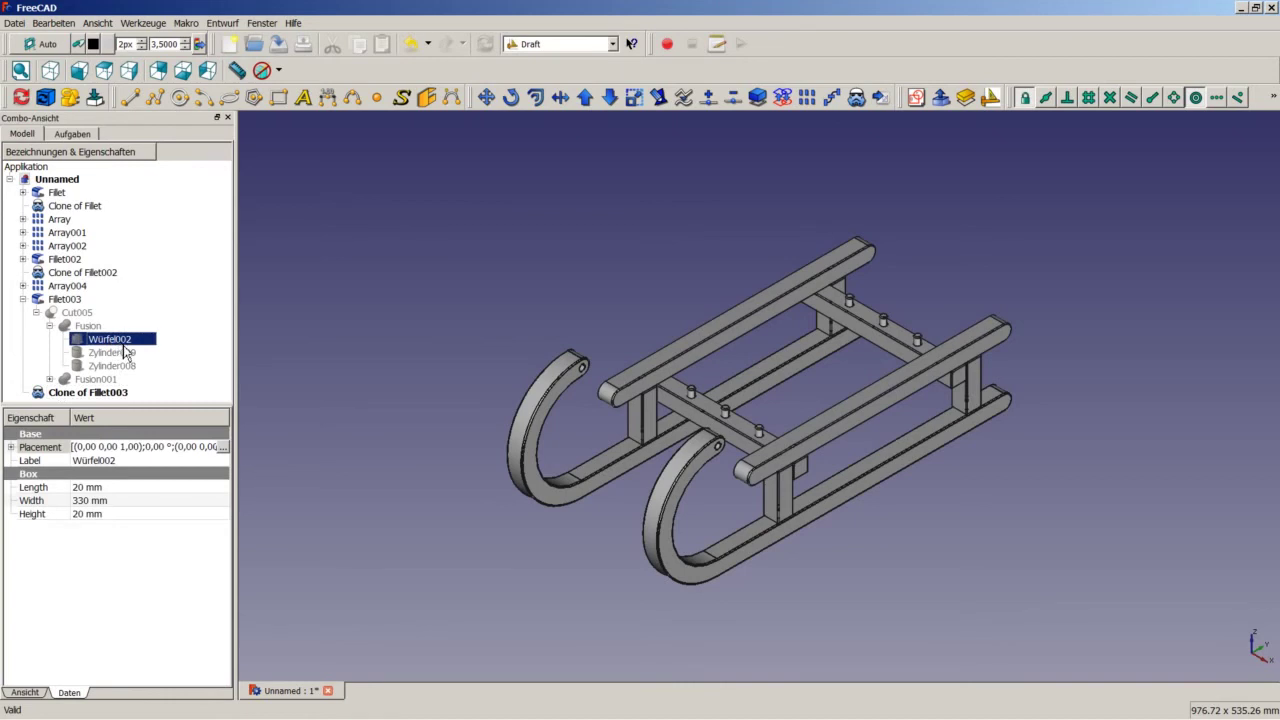
ctrl+click(125, 352)
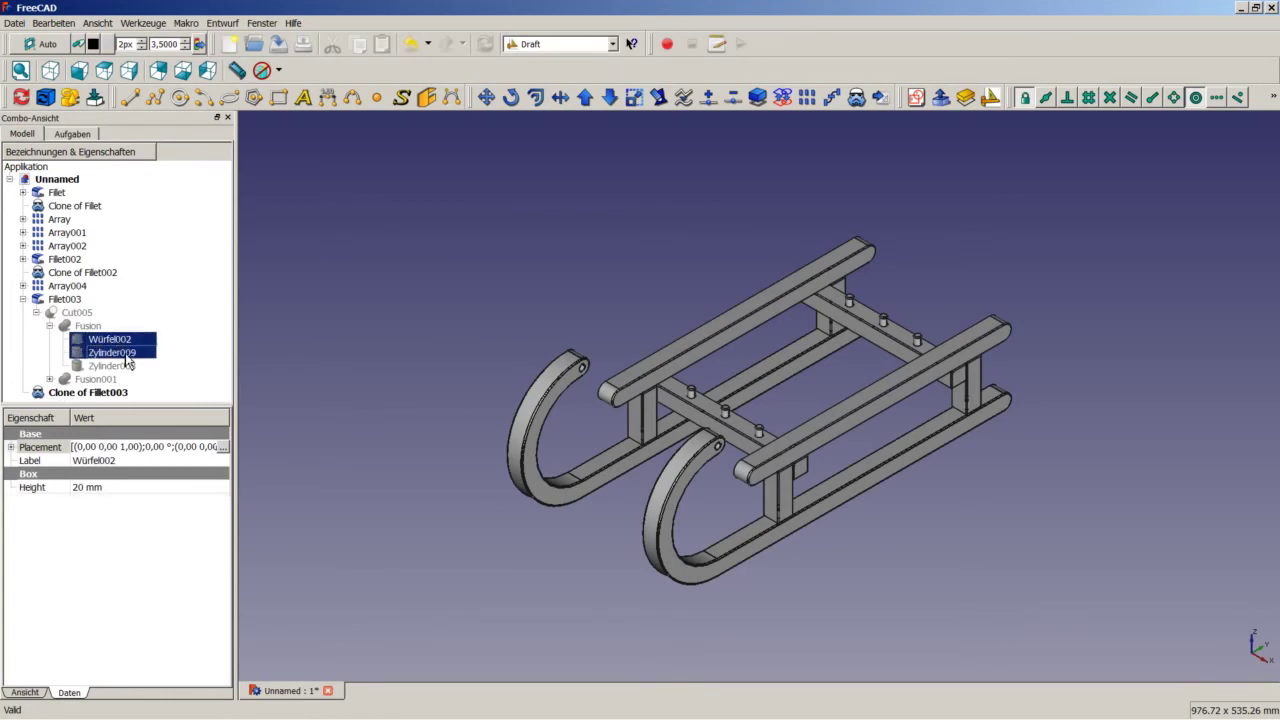
ctrl+click(125, 366)
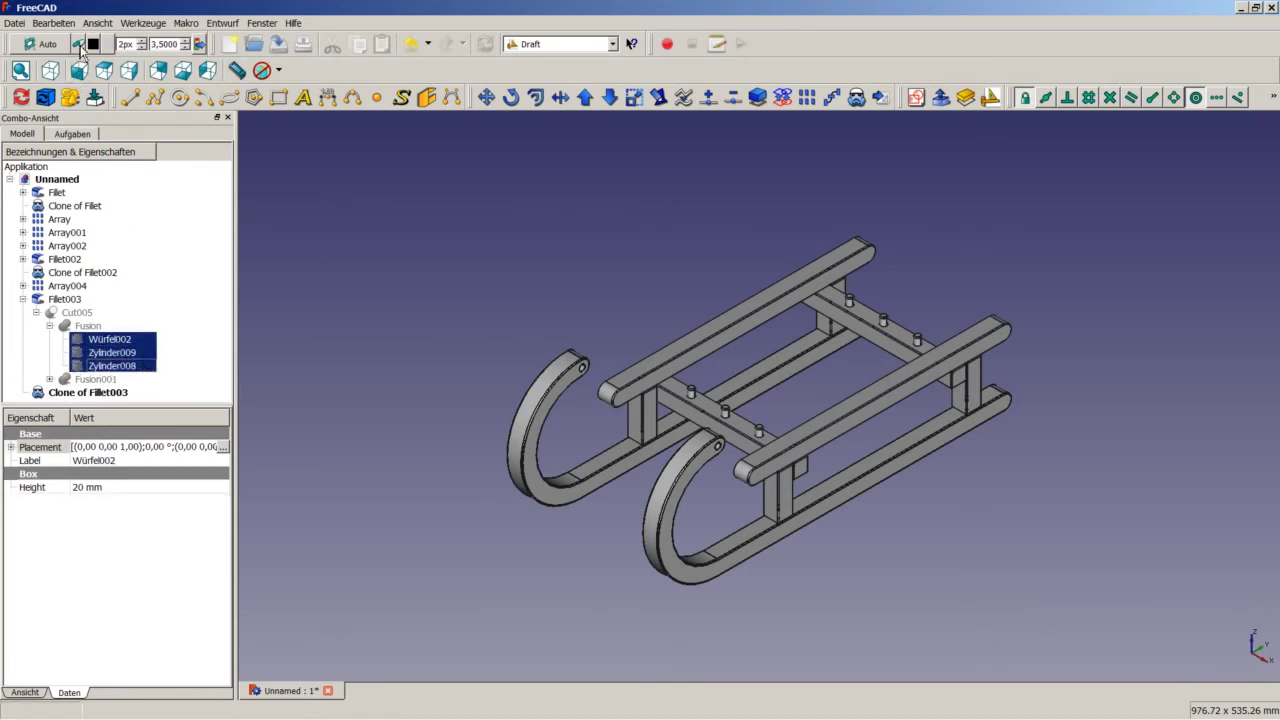
click(53, 22)
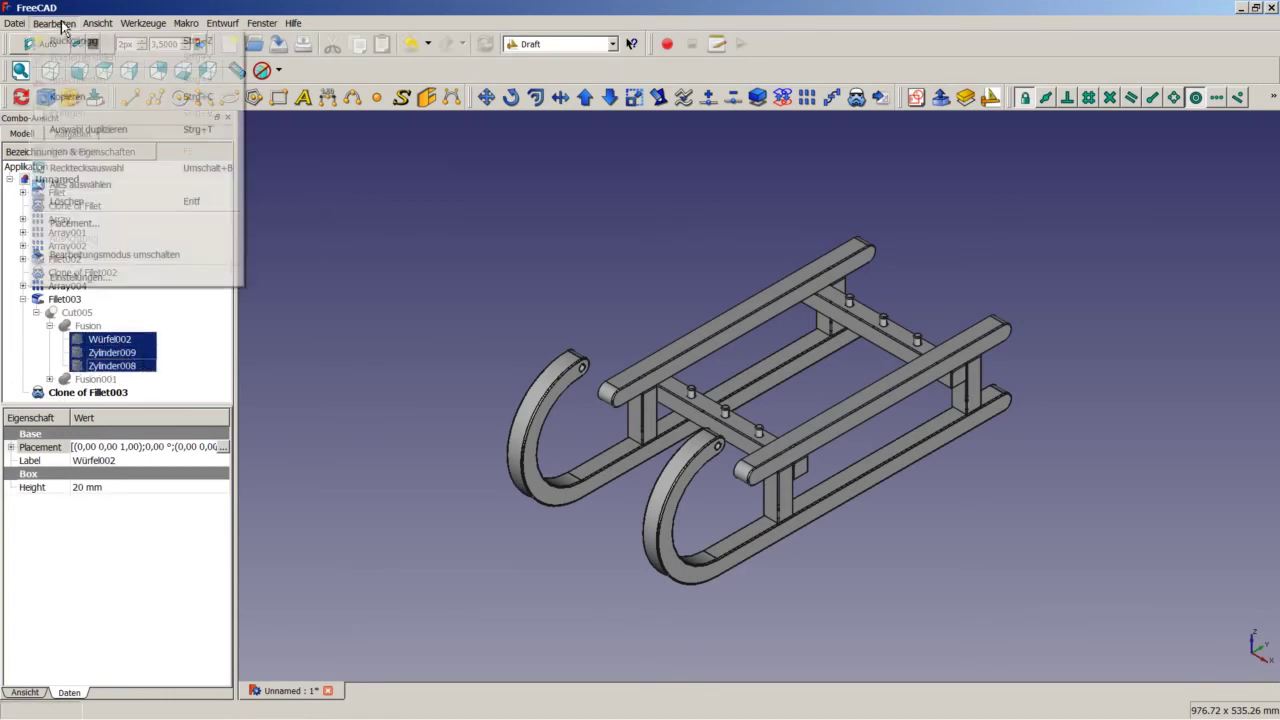
click(100, 130)
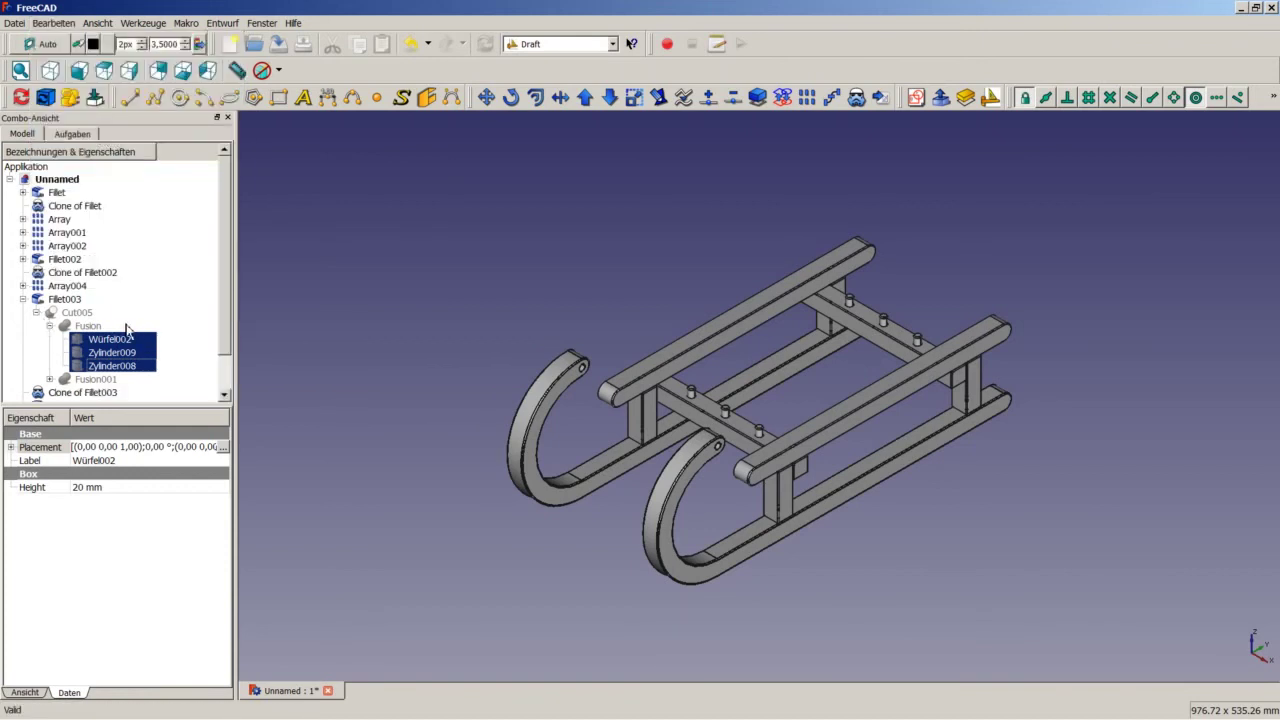
drag(228, 336, 228, 398)
click(50, 300)
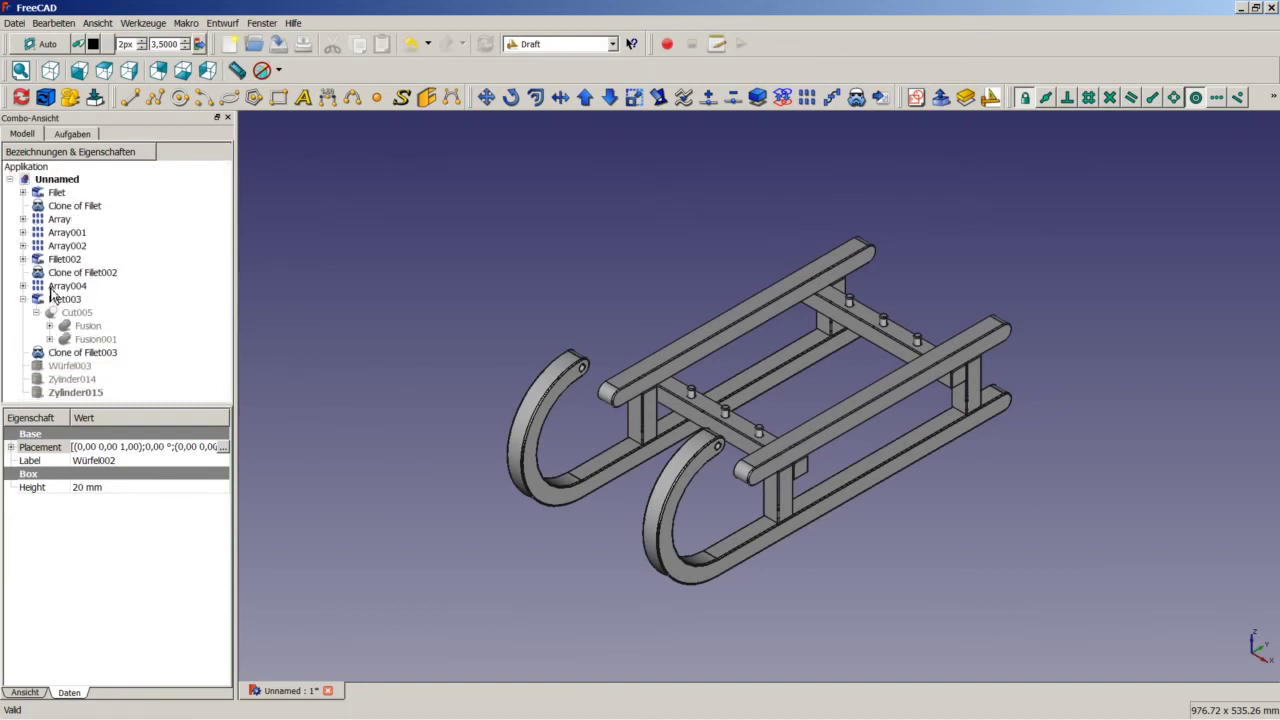
Step: Show Würfel003, Zylinder014 and Zylinder015 in the 3D view, then reselect all three
click(65, 369)
shift+click(66, 394)
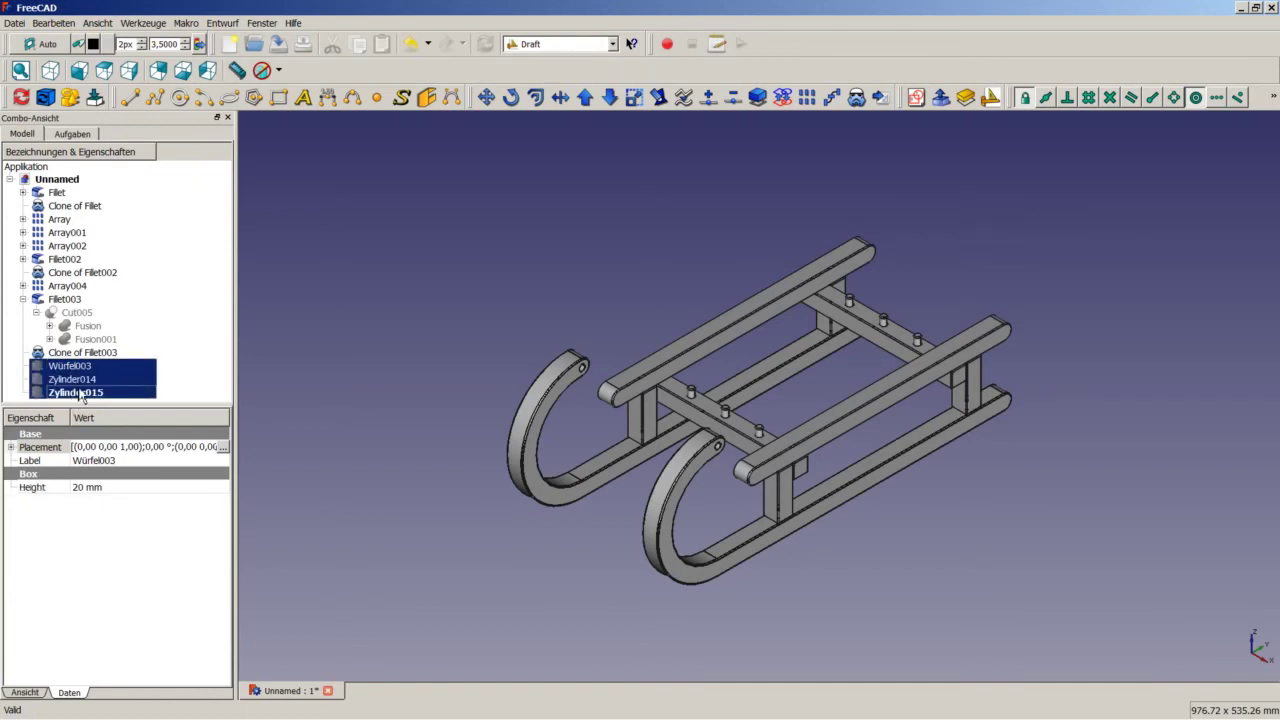
right_click(80, 394)
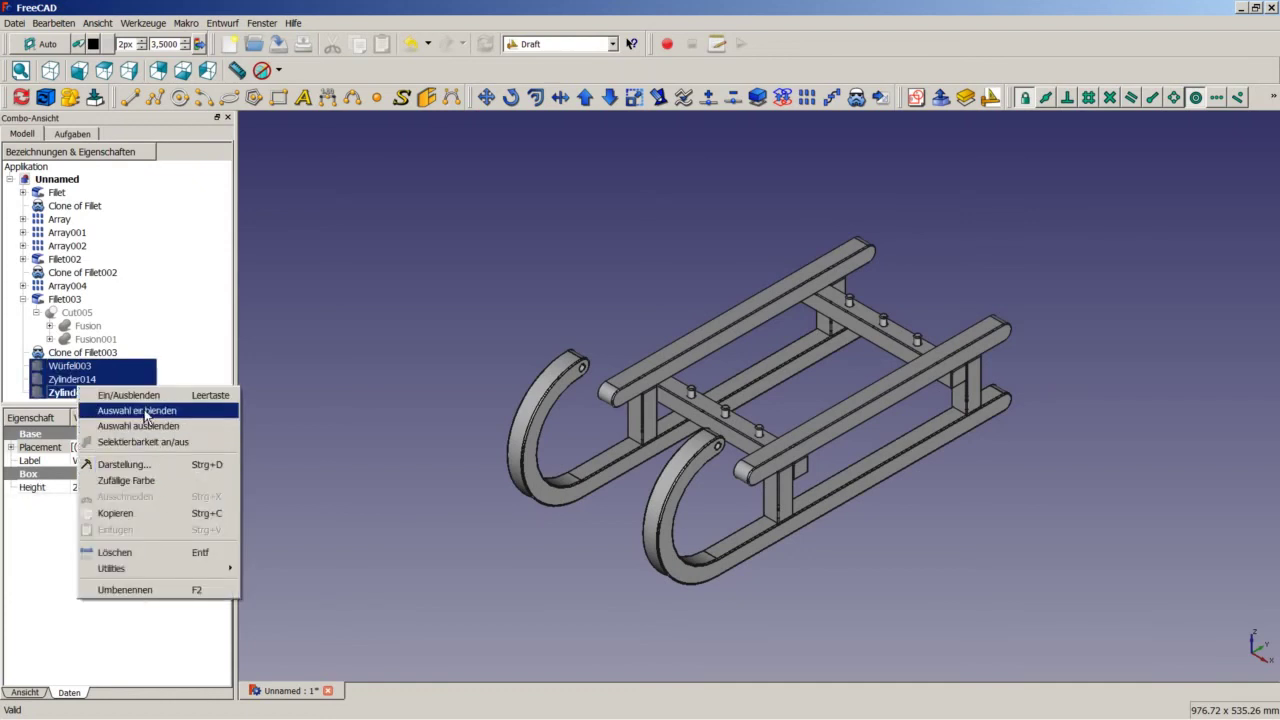
click(146, 410)
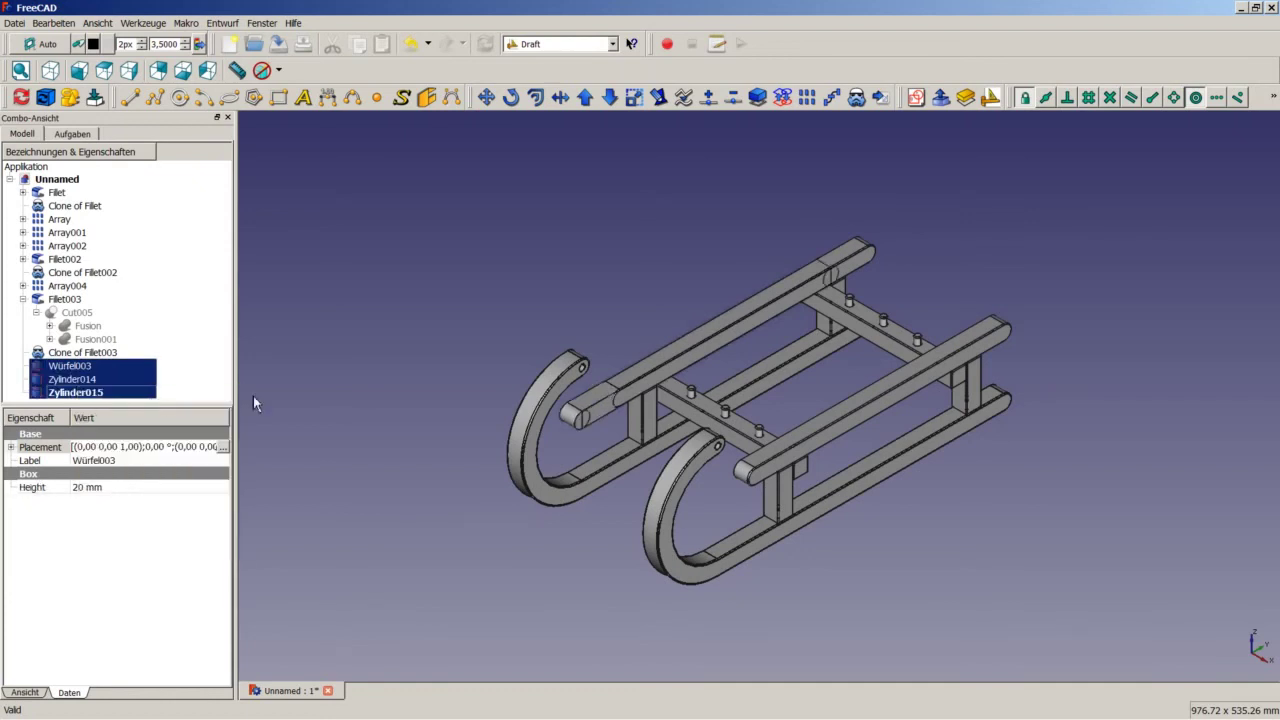
click(334, 366)
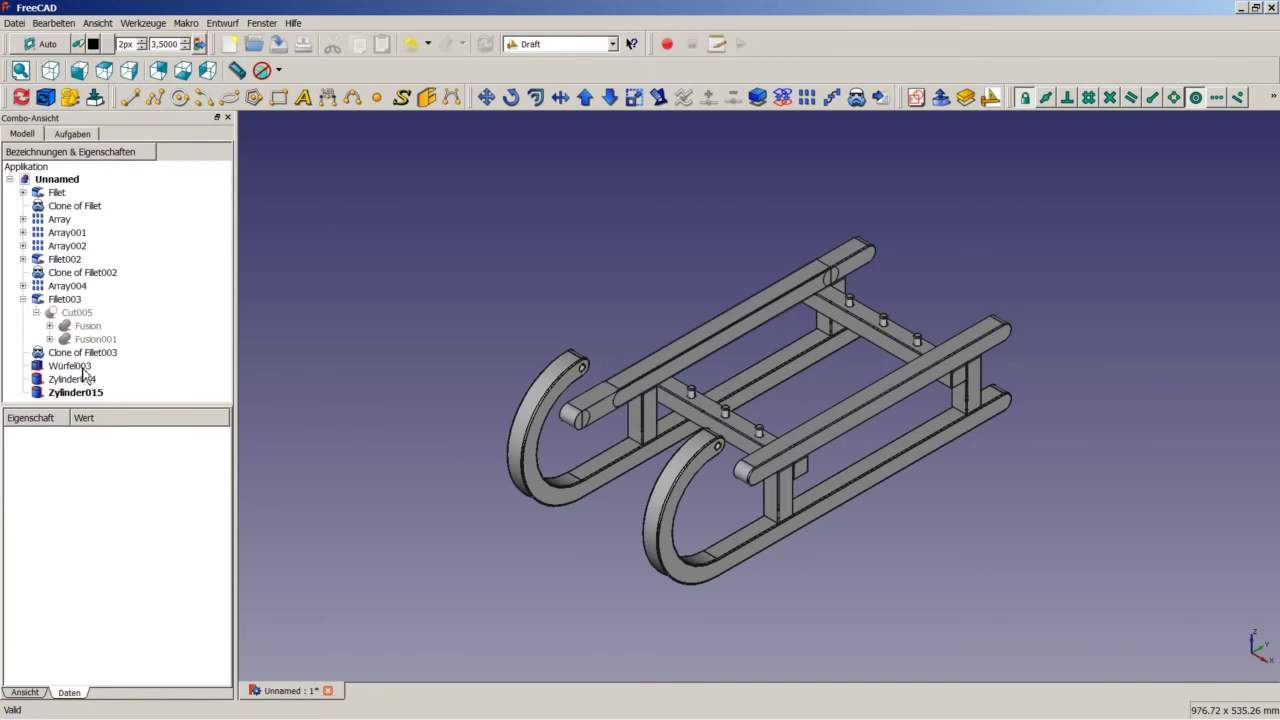
click(84, 367)
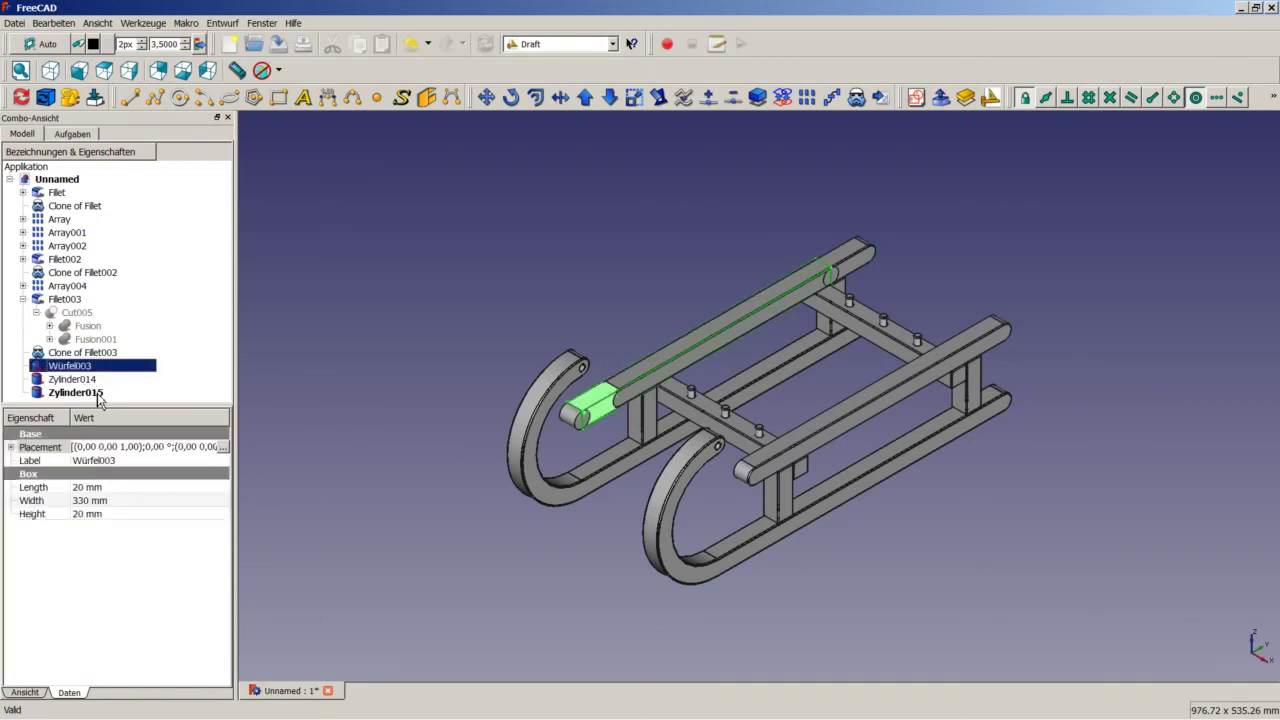
shift+click(95, 394)
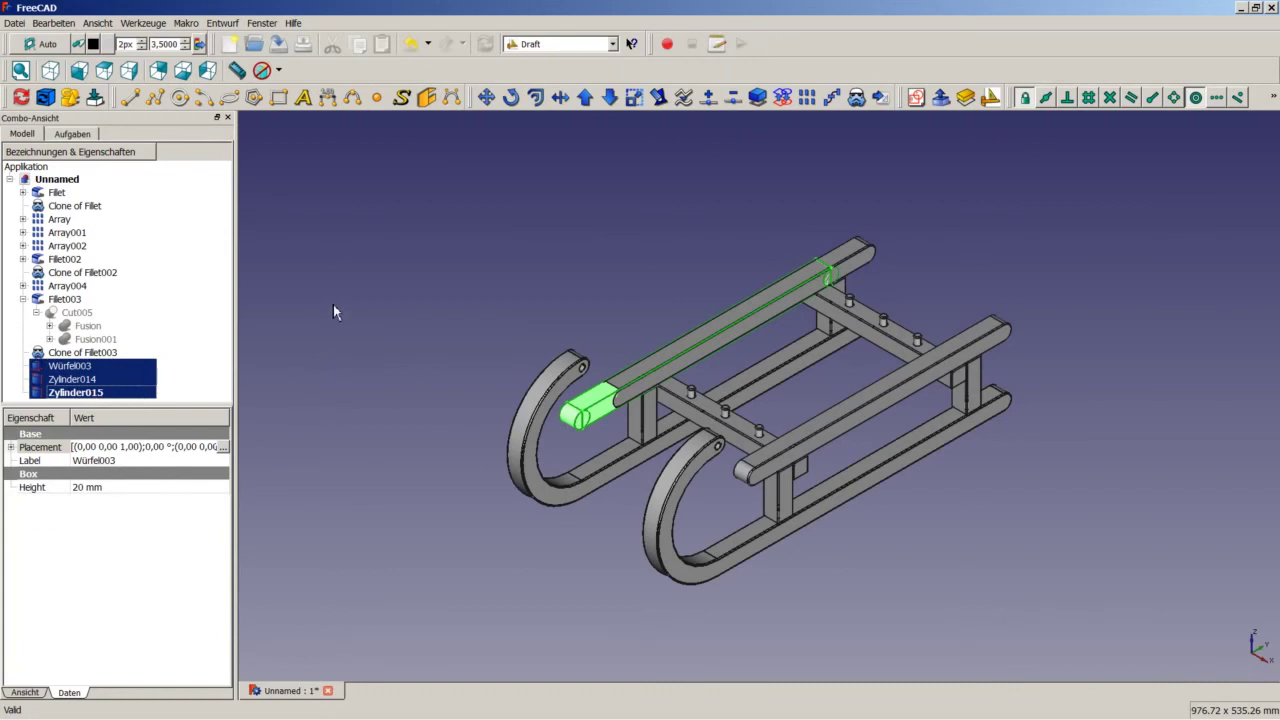
Step: In the Part workbench, unite Würfel003, Zylinder014 and Zylinder015 into Fusion002
click(548, 45)
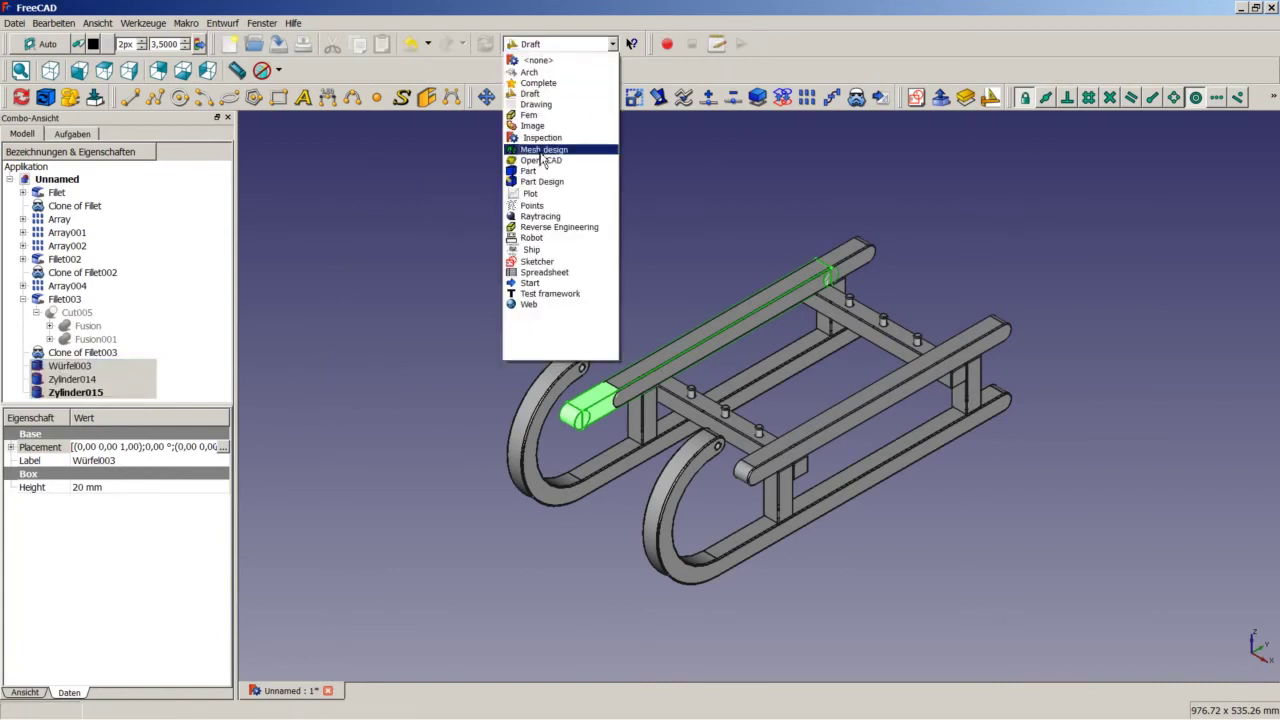
click(545, 180)
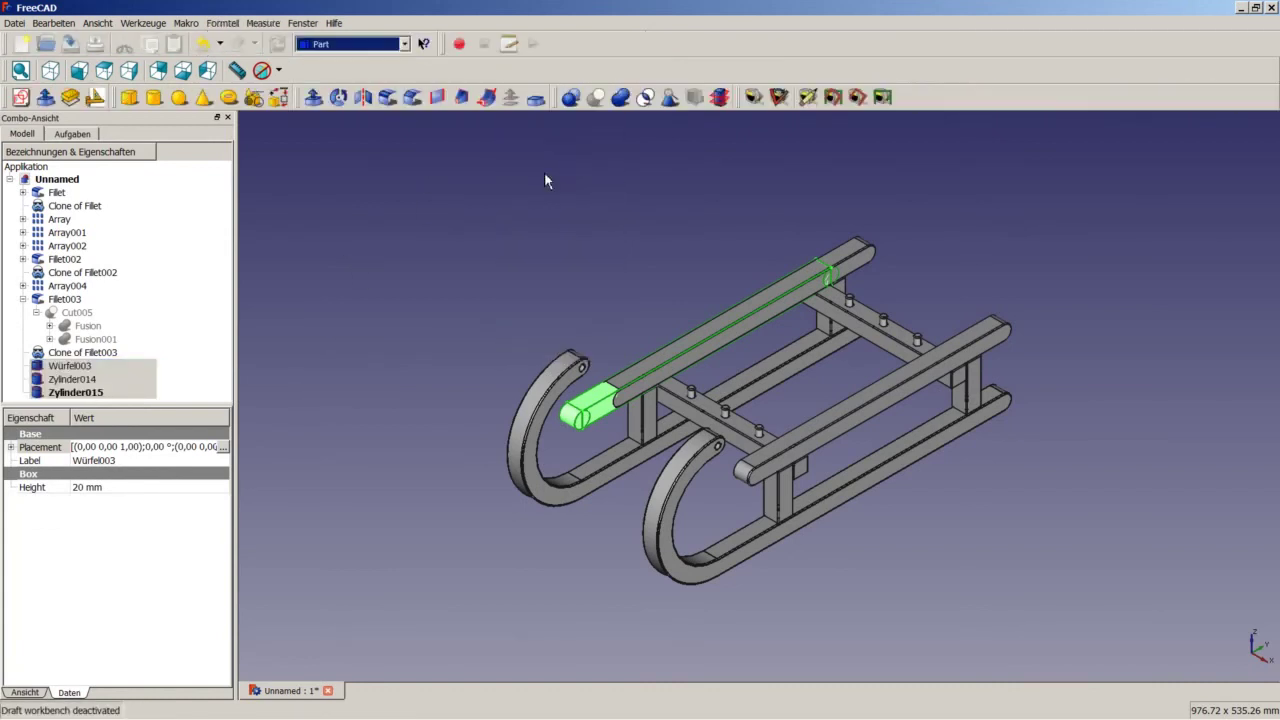
click(621, 97)
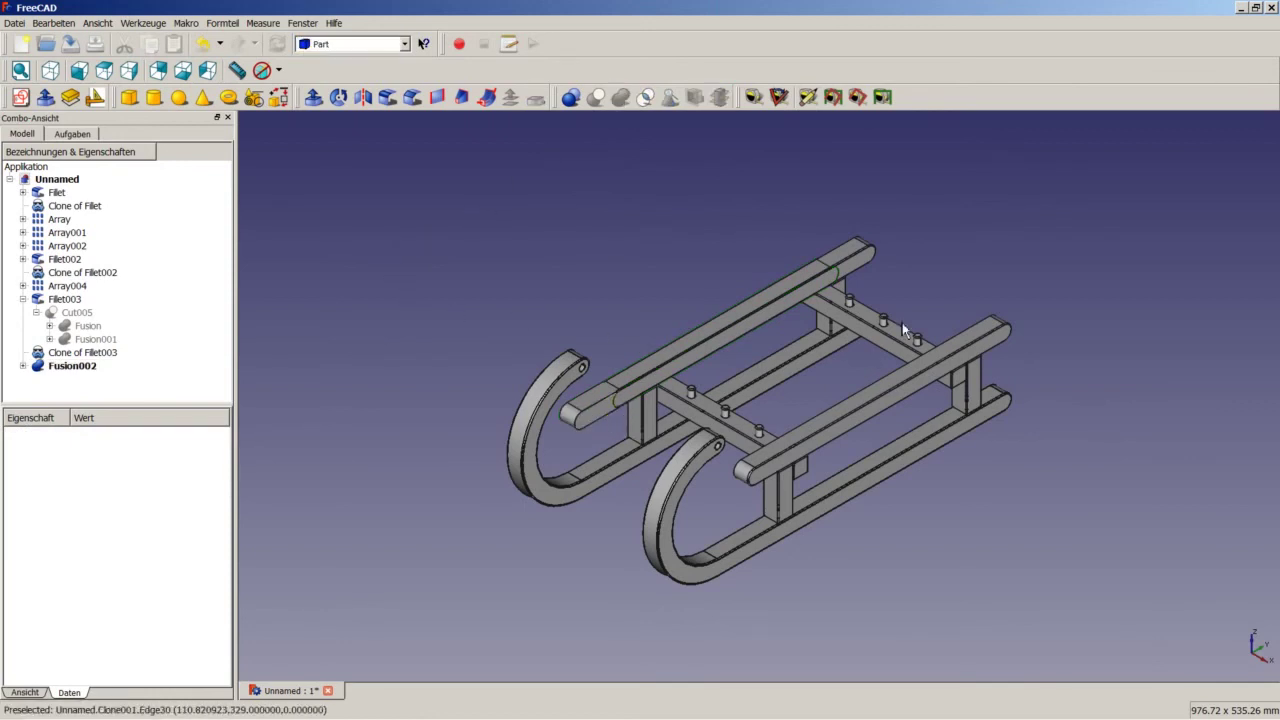
scroll(777, 352, up, 5)
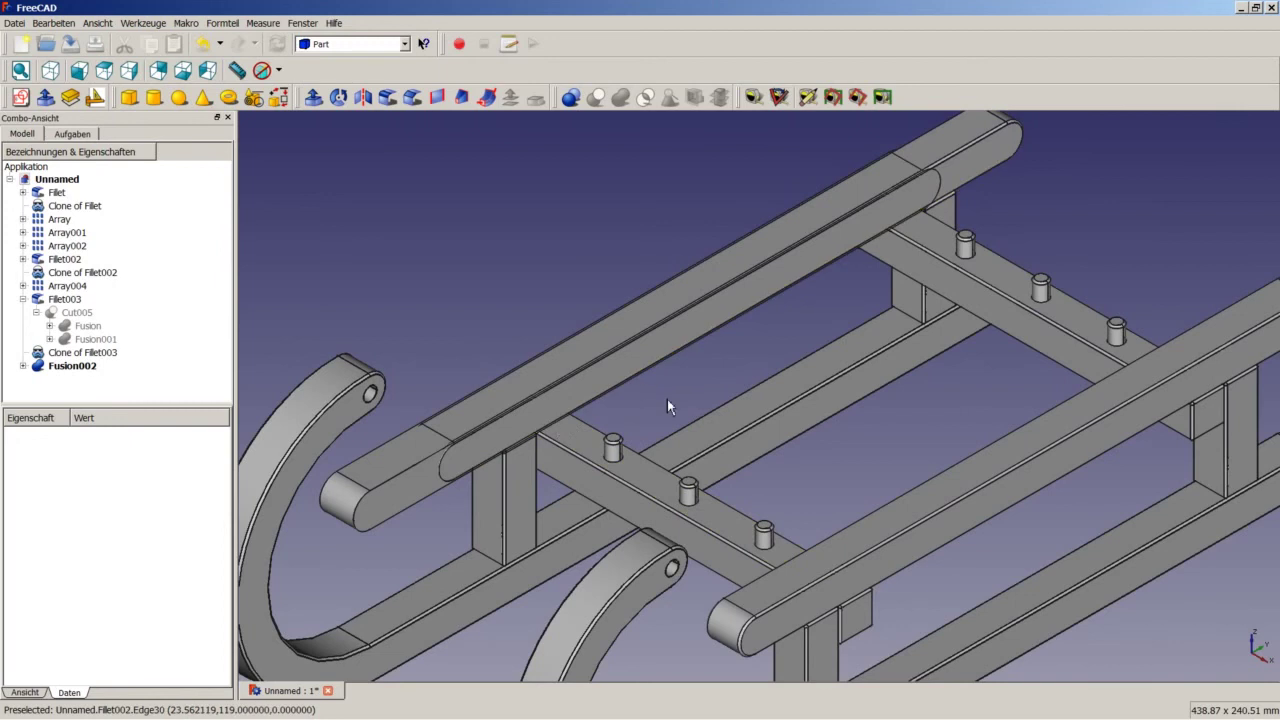
click(50, 339)
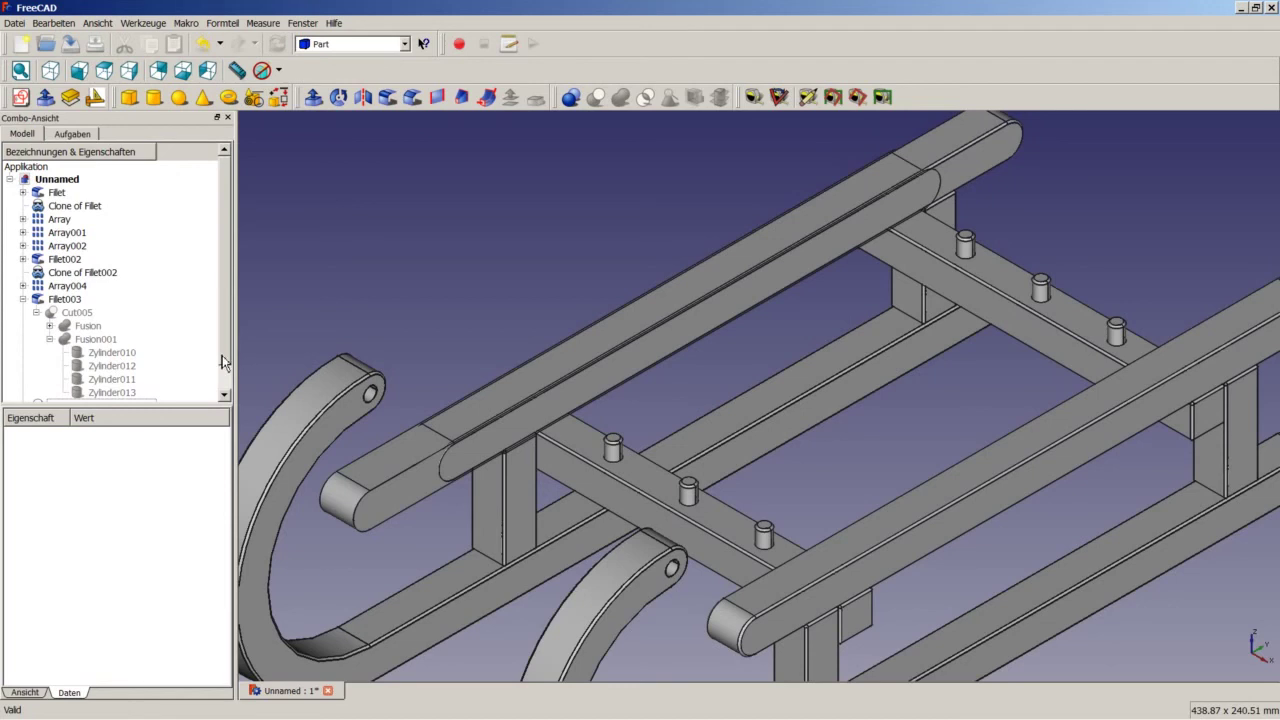
Step: Duplicate Zylinder012 and Zylinder011 as Zylinder016 and Zylinder017
scroll(228, 368, down, 1)
scroll(232, 372, down, 1)
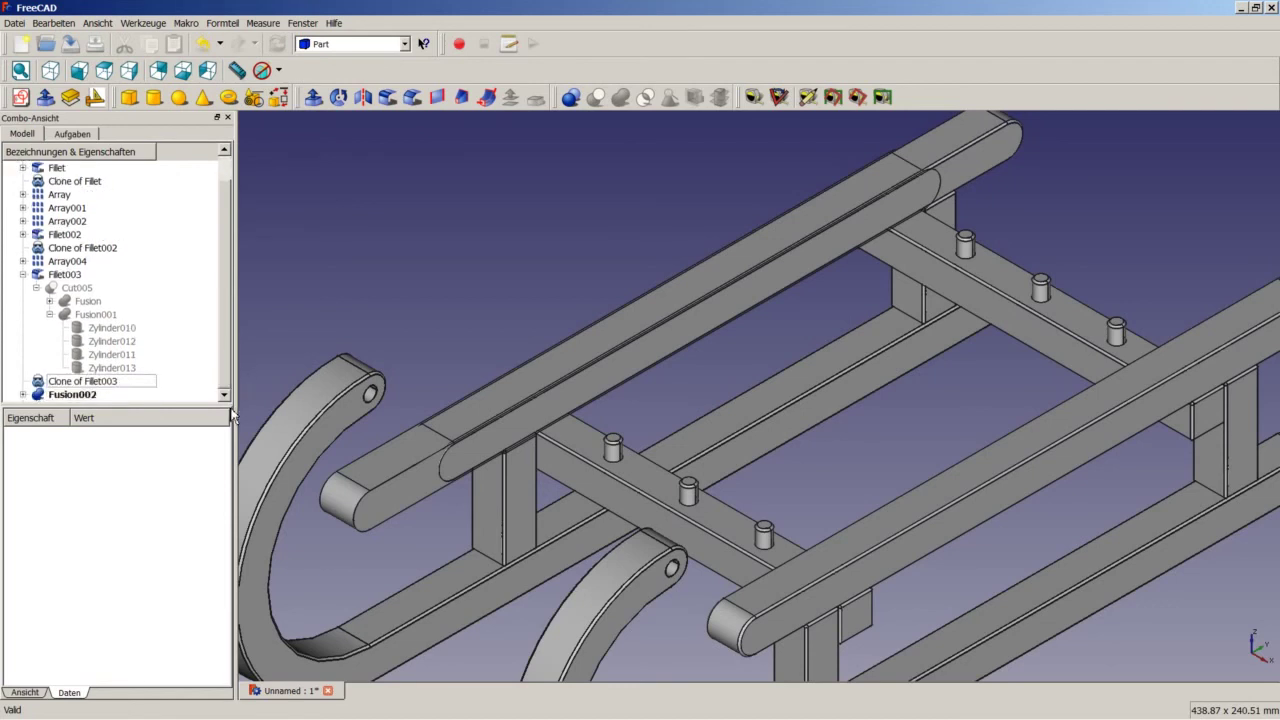
click(129, 345)
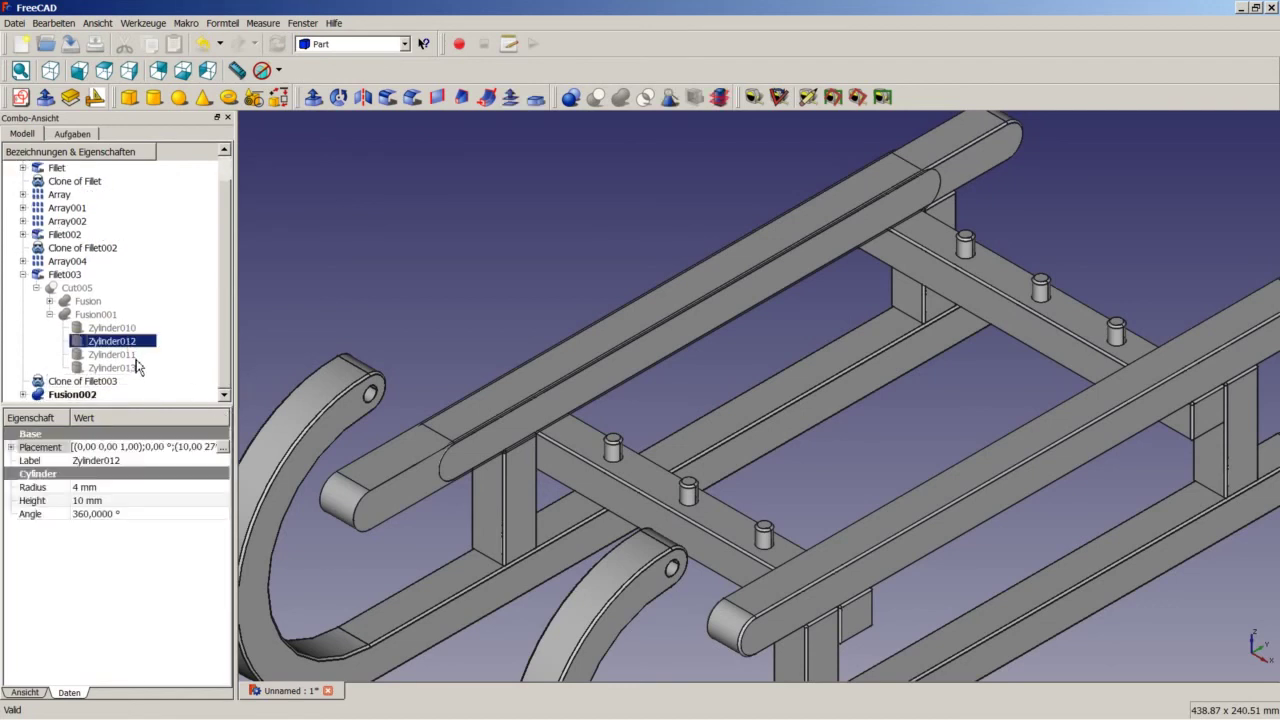
ctrl+click(129, 356)
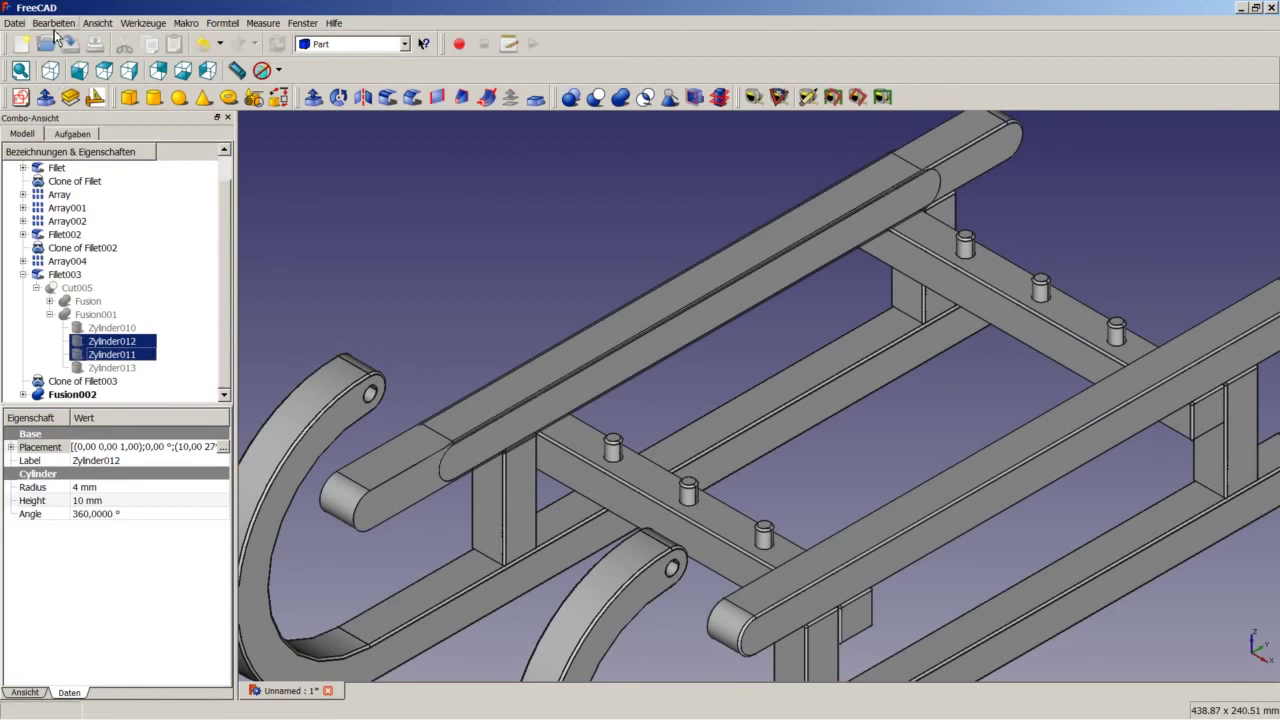
click(53, 22)
click(92, 133)
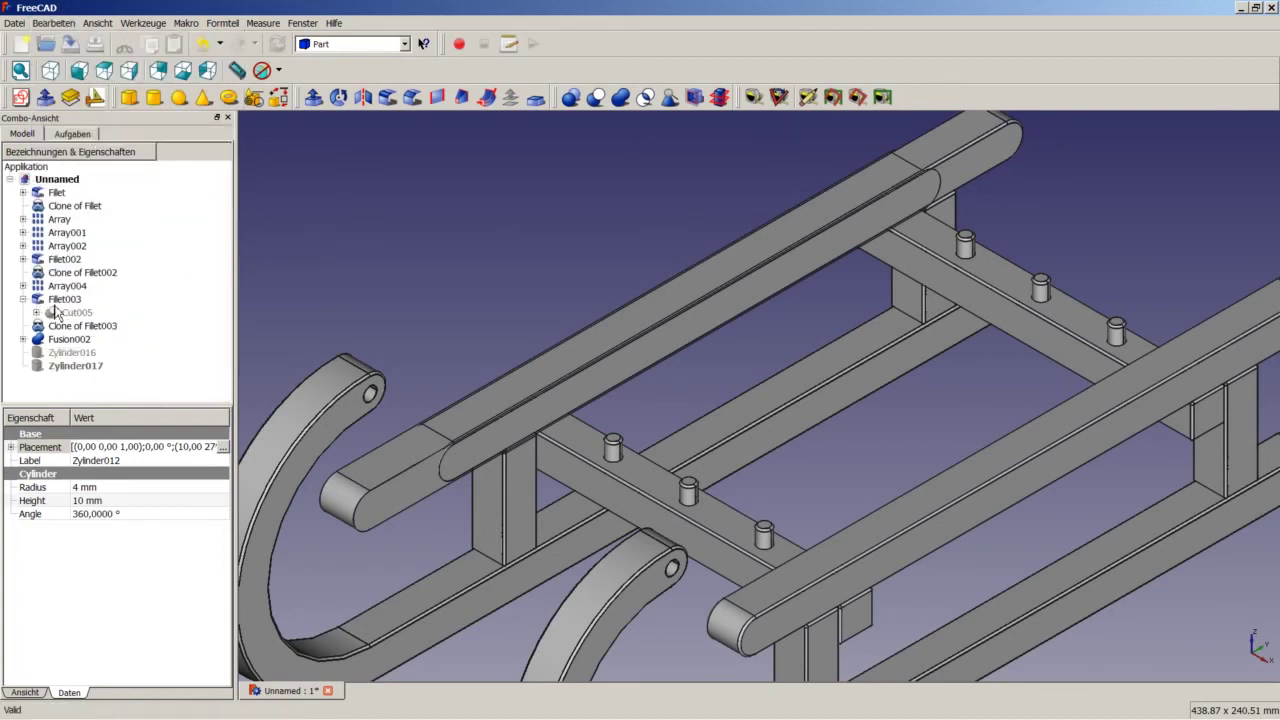
Step: Make the copied cylinders Zylinder016 and Zylinder017 visible
click(72, 352)
shift+click(72, 366)
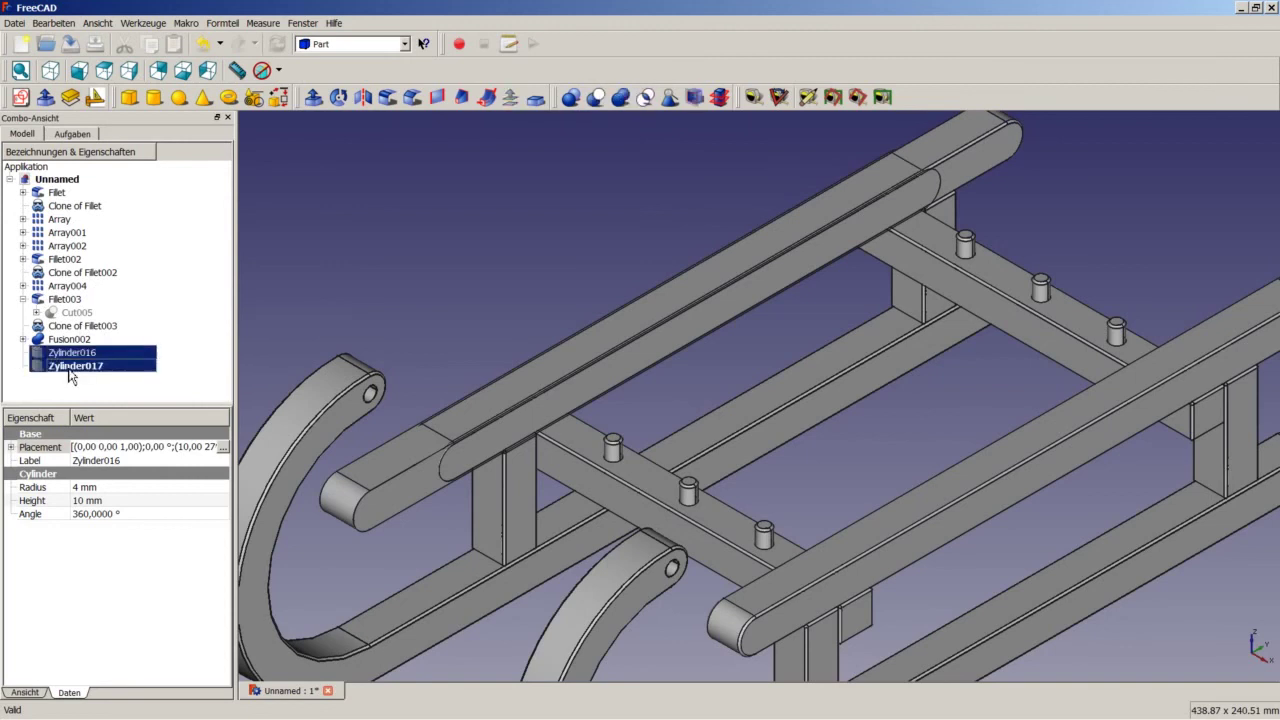
right_click(68, 367)
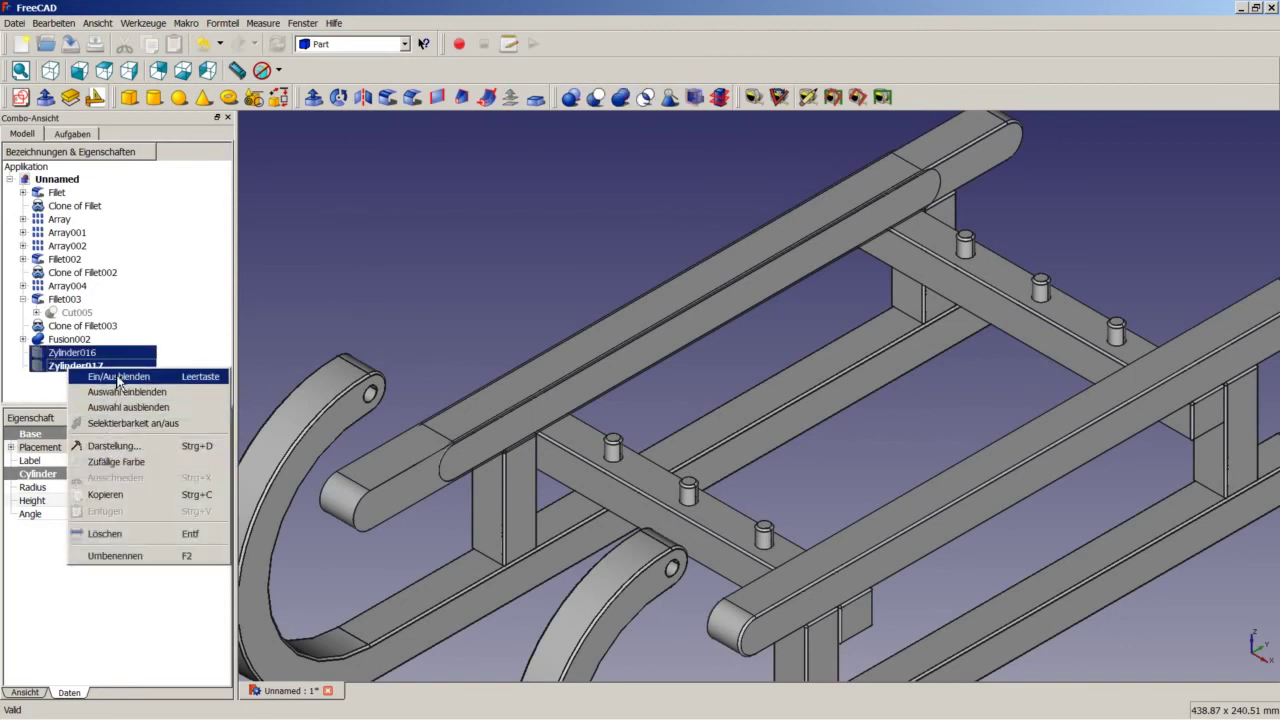
click(118, 393)
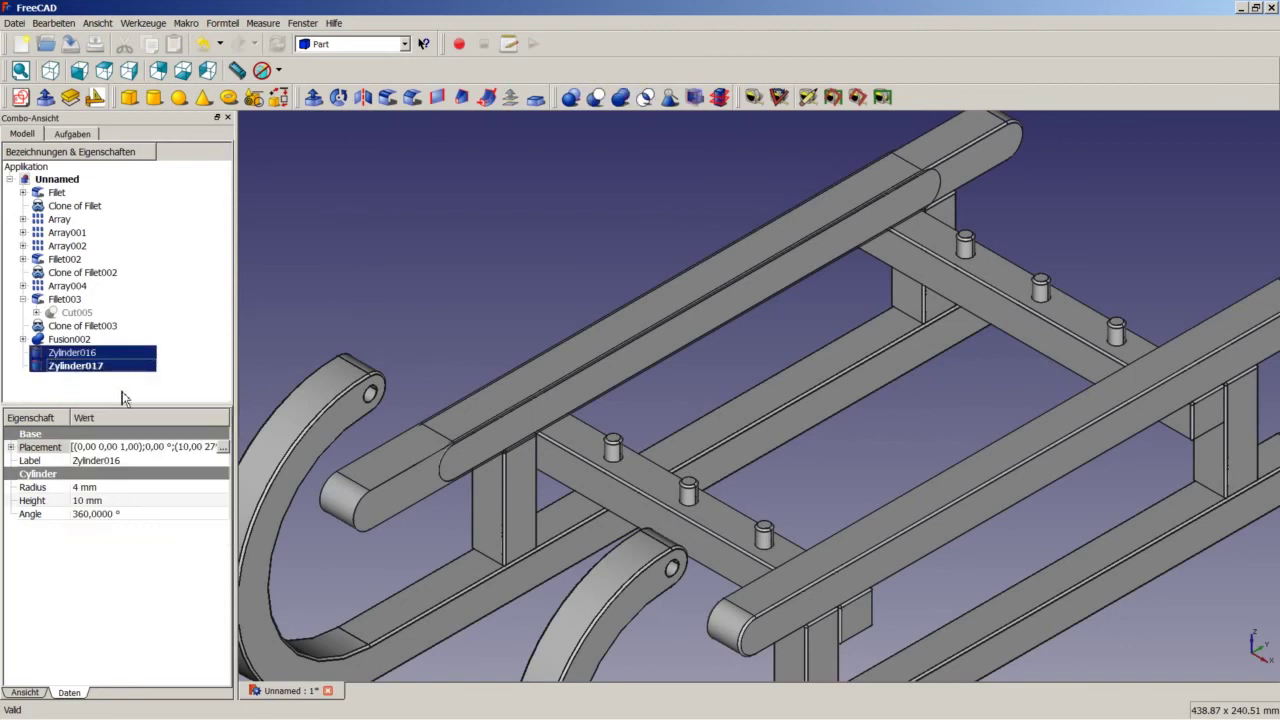
click(312, 290)
Step: Subtract Zylinder016 then Zylinder017 from Fusion002 to get Cut007, and select Cut007
click(48, 341)
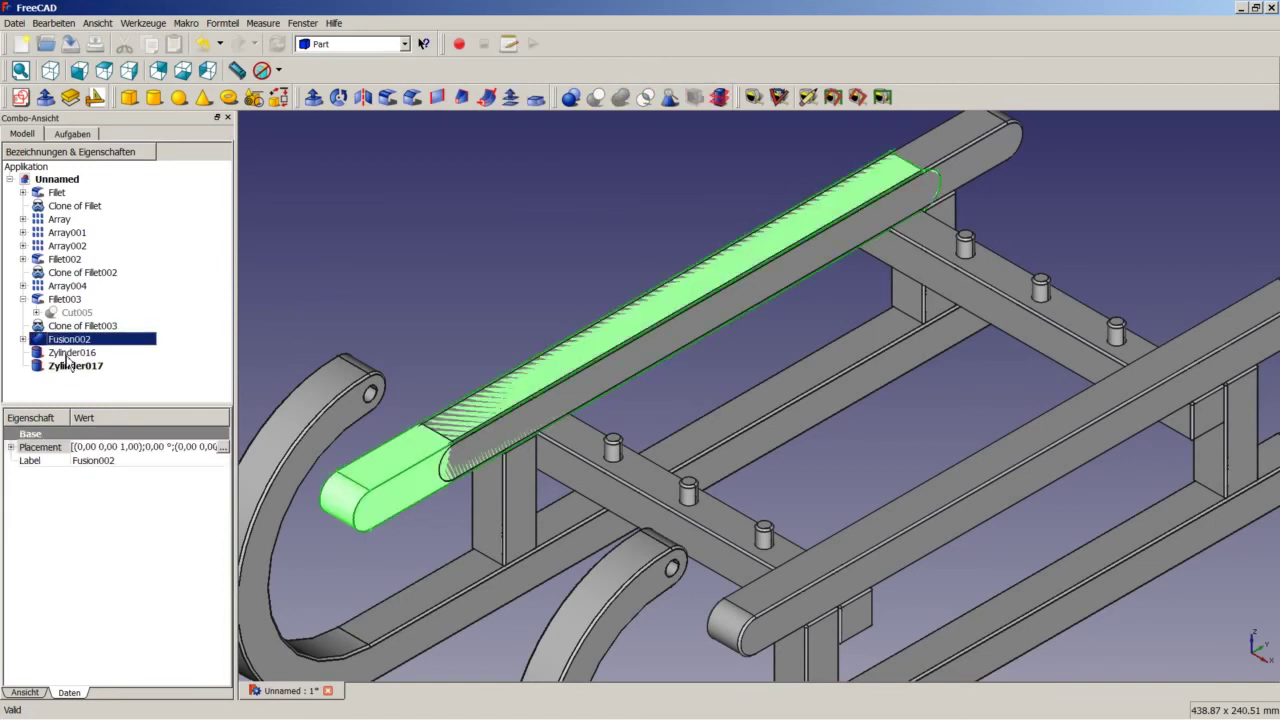
ctrl+click(64, 354)
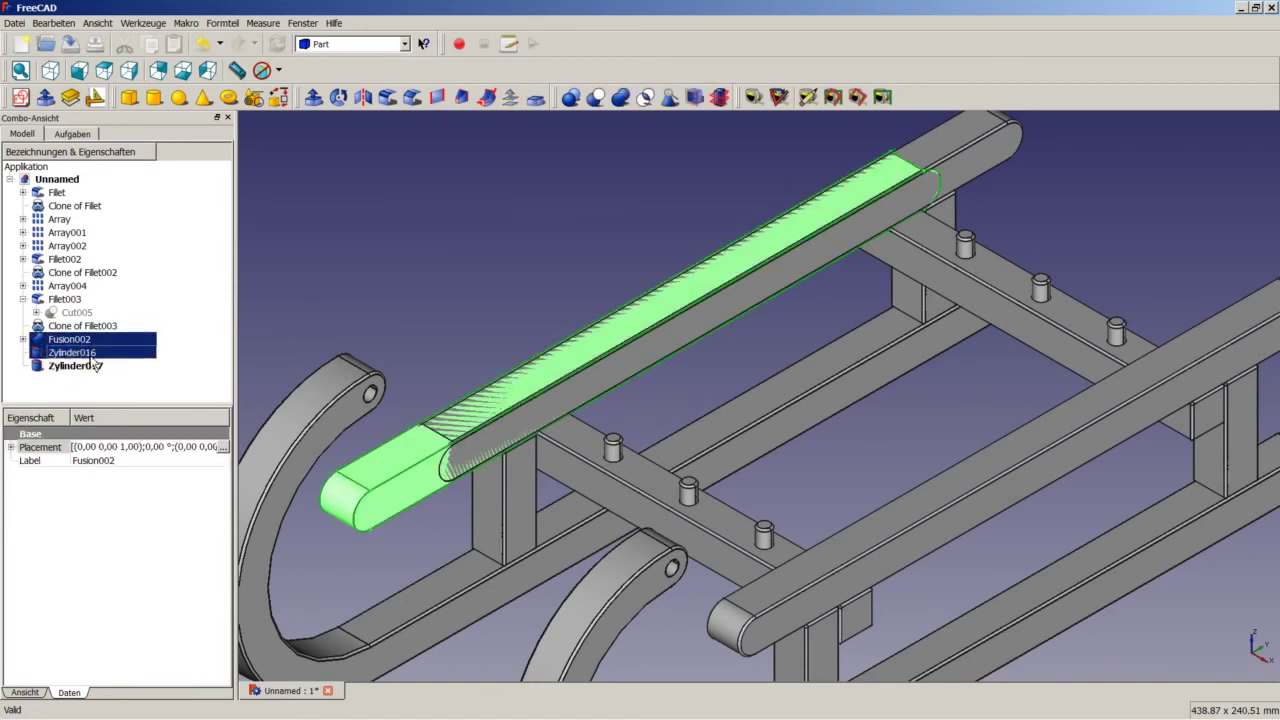
click(596, 97)
click(74, 353)
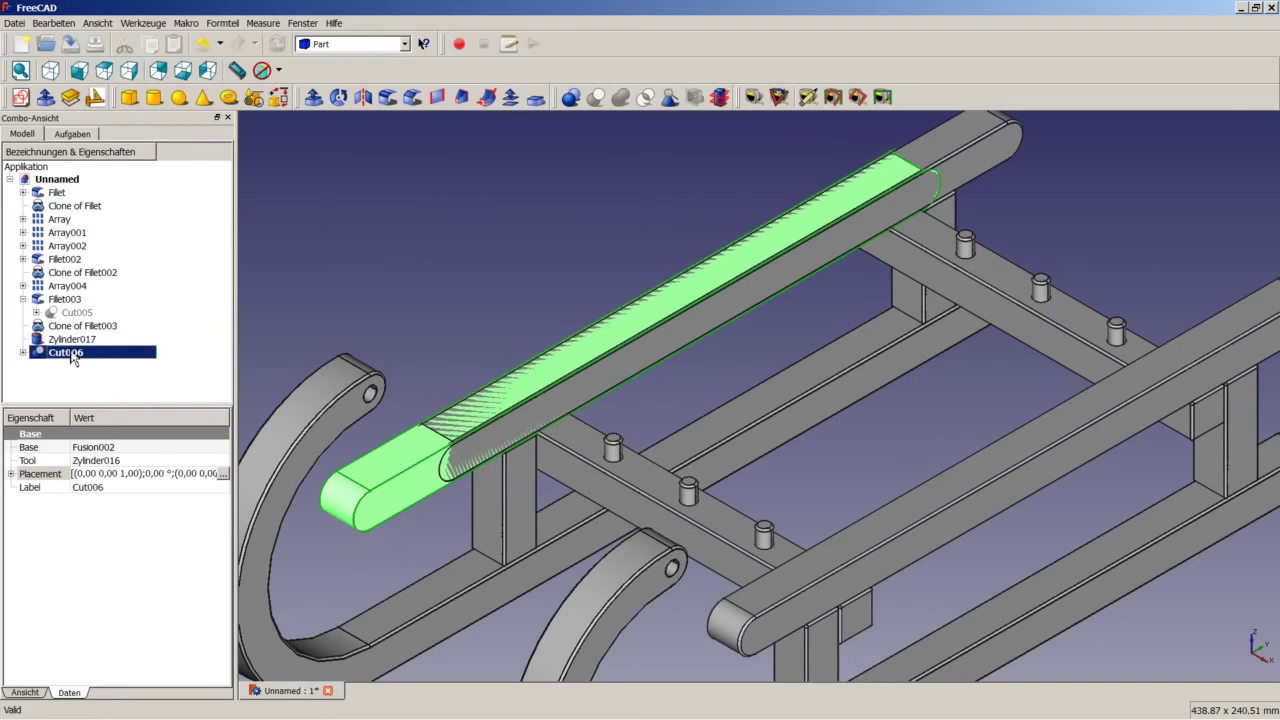
ctrl+click(72, 339)
click(596, 97)
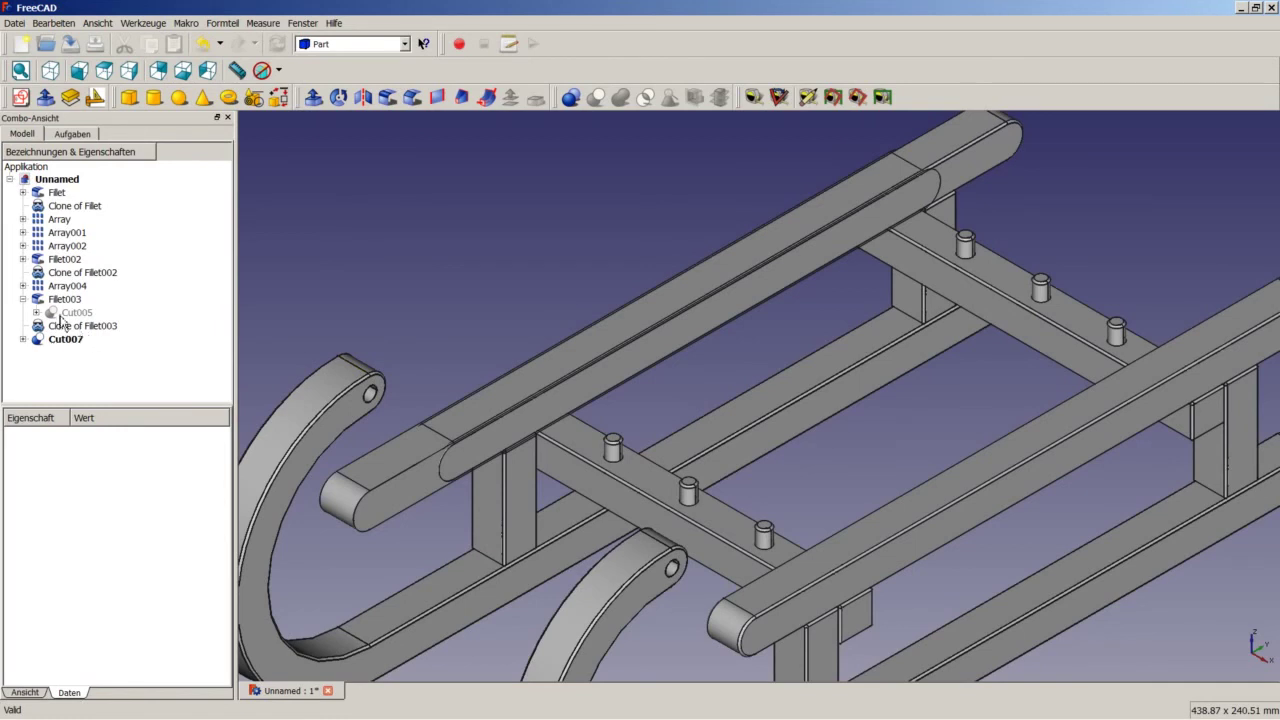
click(23, 299)
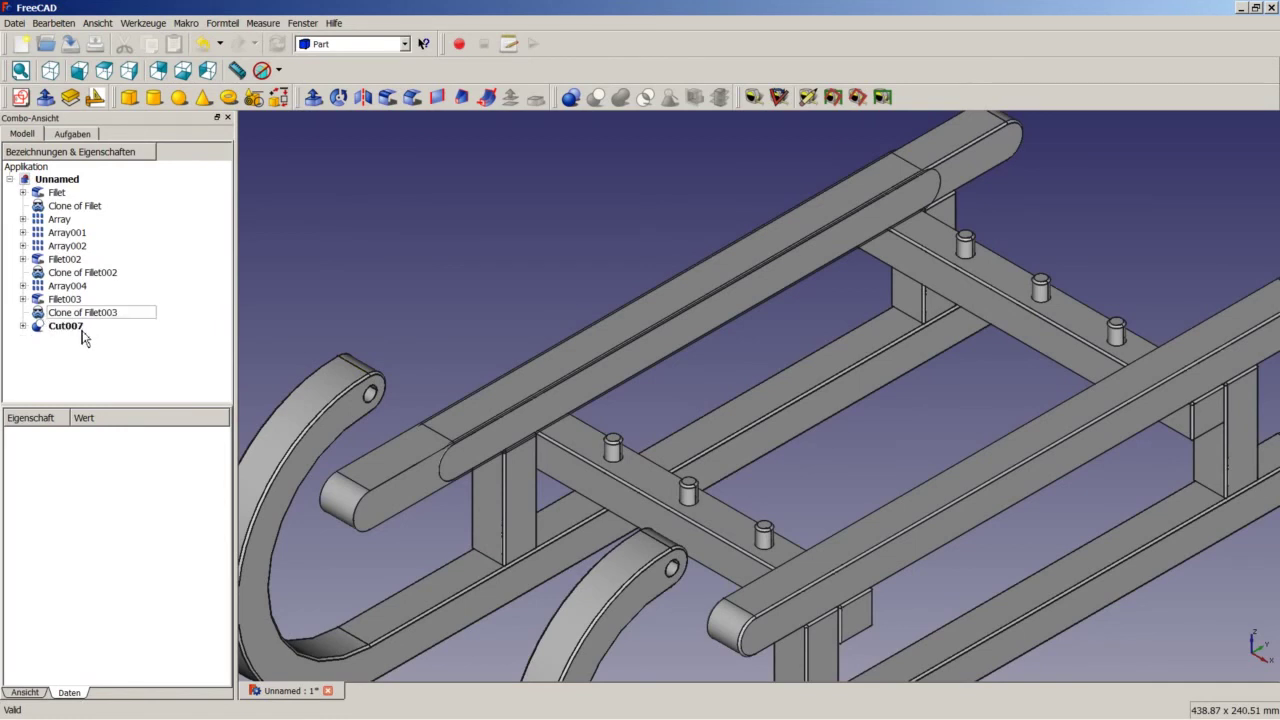
click(65, 326)
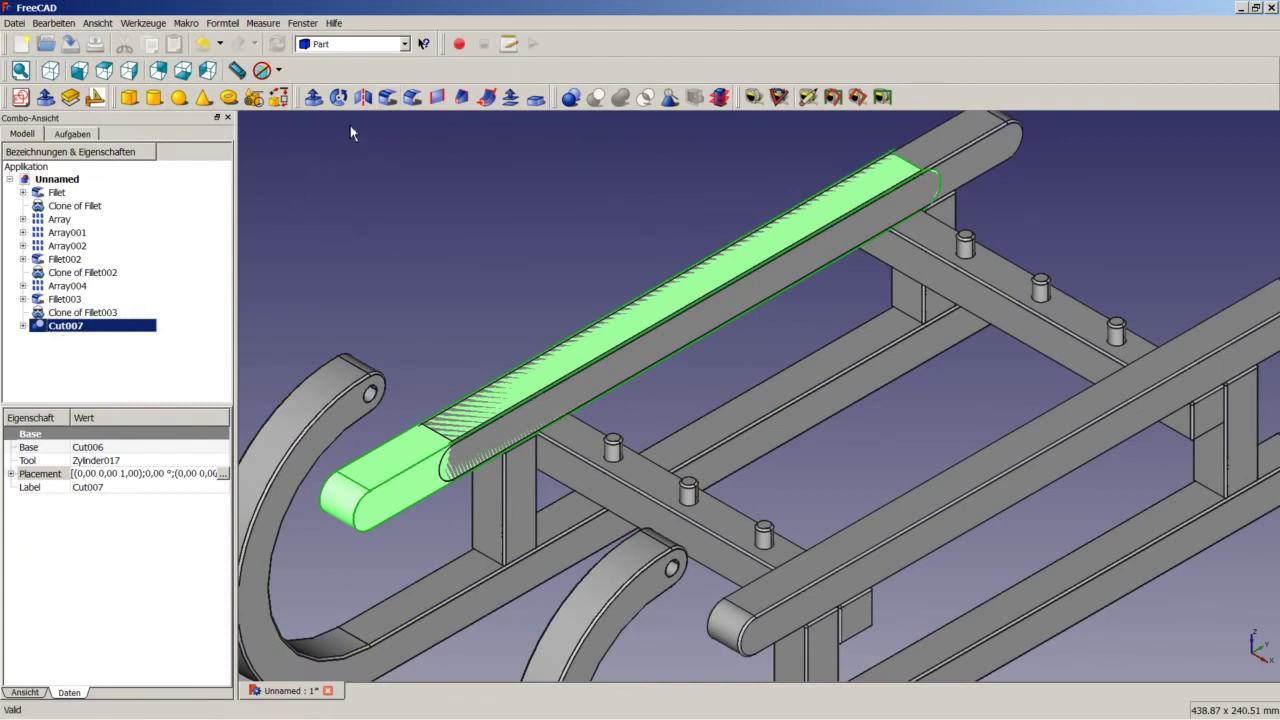
Step: Apply a 1 mm fillet to both end faces of Cut007, producing Fillet004
click(389, 98)
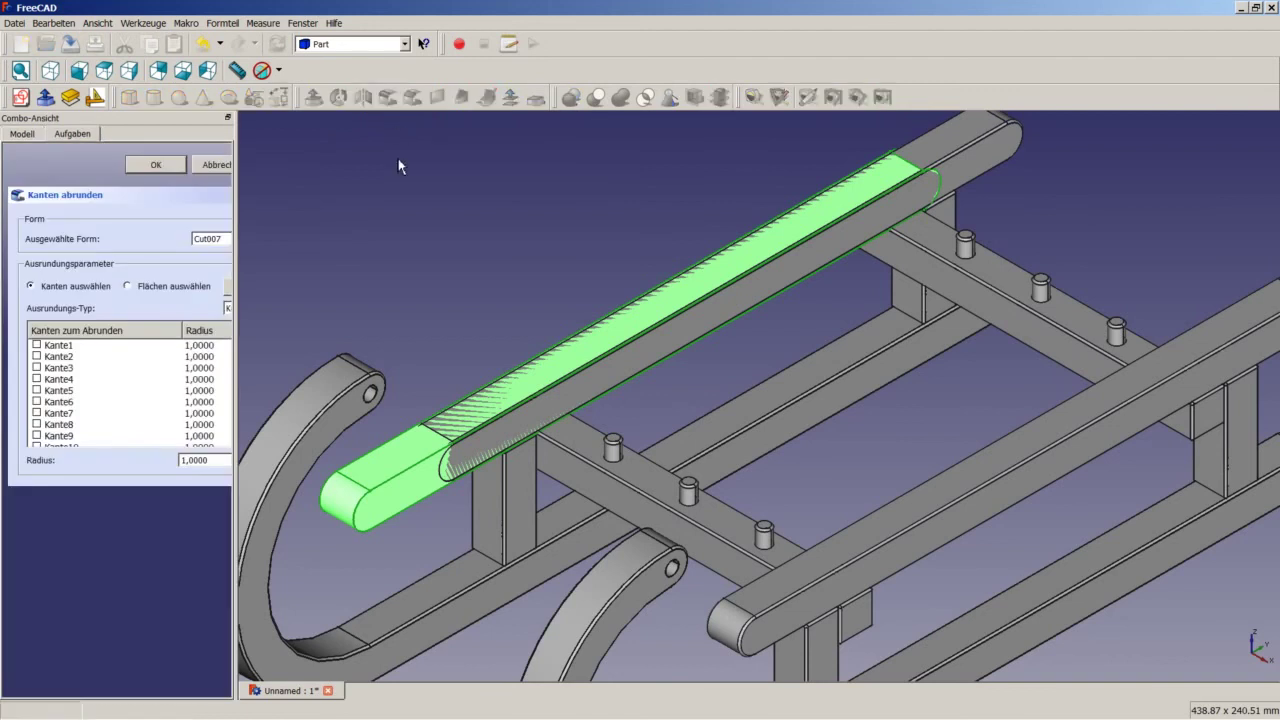
click(407, 319)
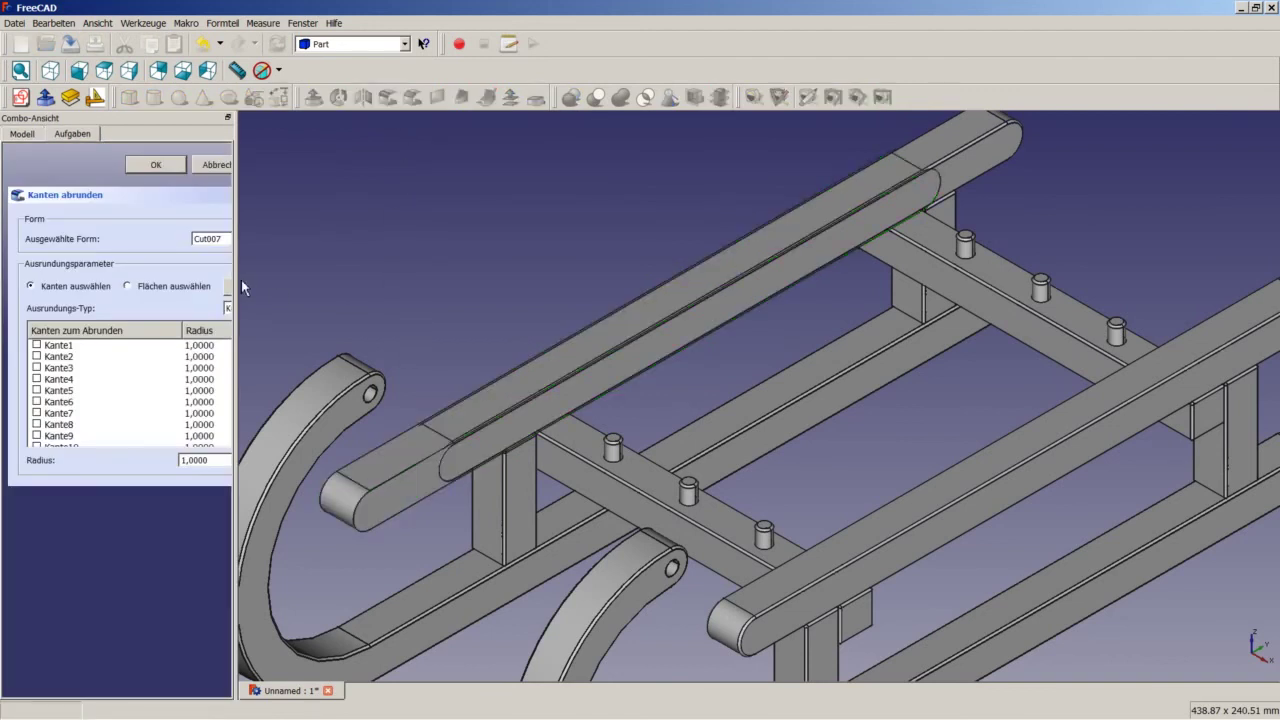
click(137, 288)
click(386, 487)
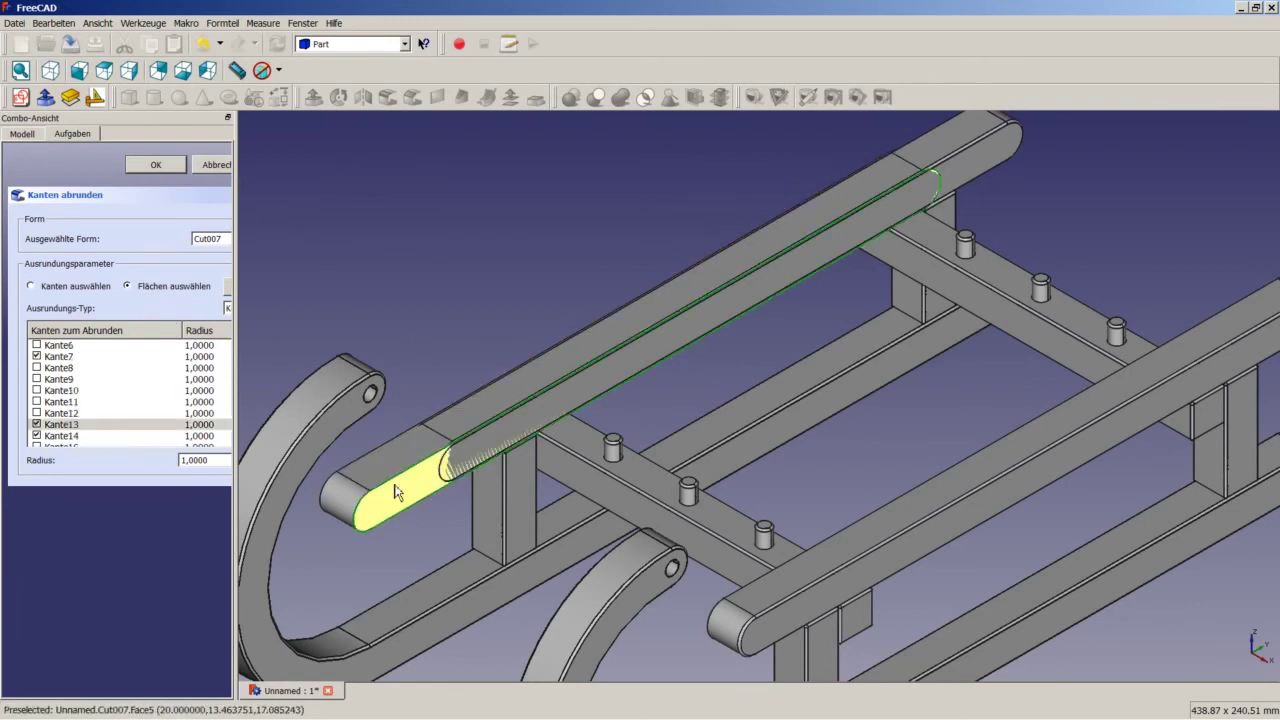
mouse_move(386, 487)
middle_down()
mouse_move(572, 470)
mouse_move(403, 505)
middle_up()
click(575, 475)
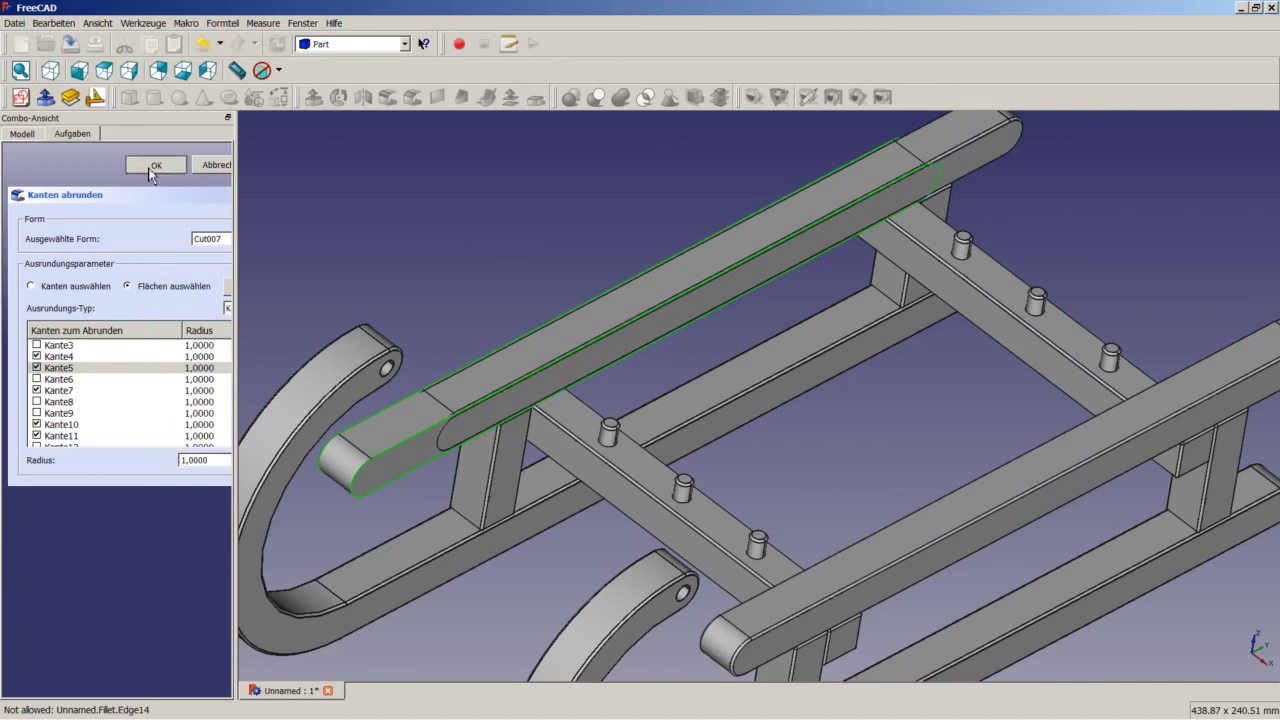
click(155, 164)
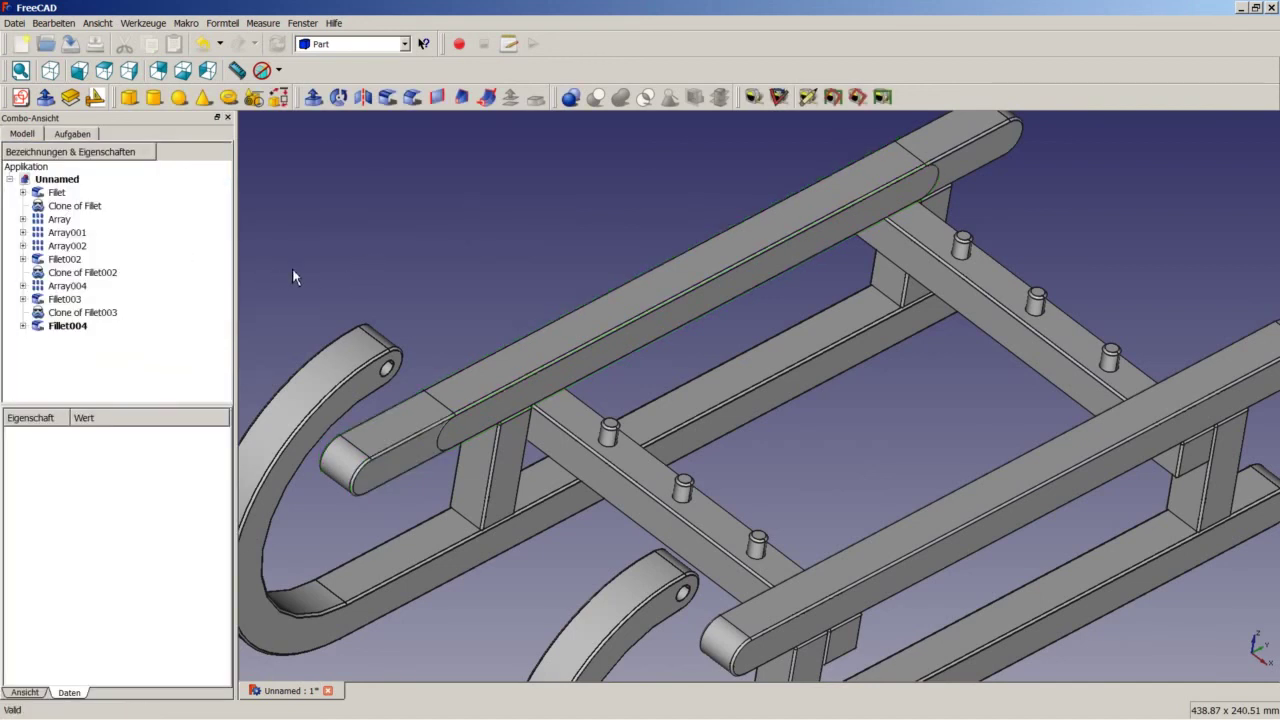
Step: With Fillet004 selected, switch to the Draft workbench and wireframe display
click(70, 326)
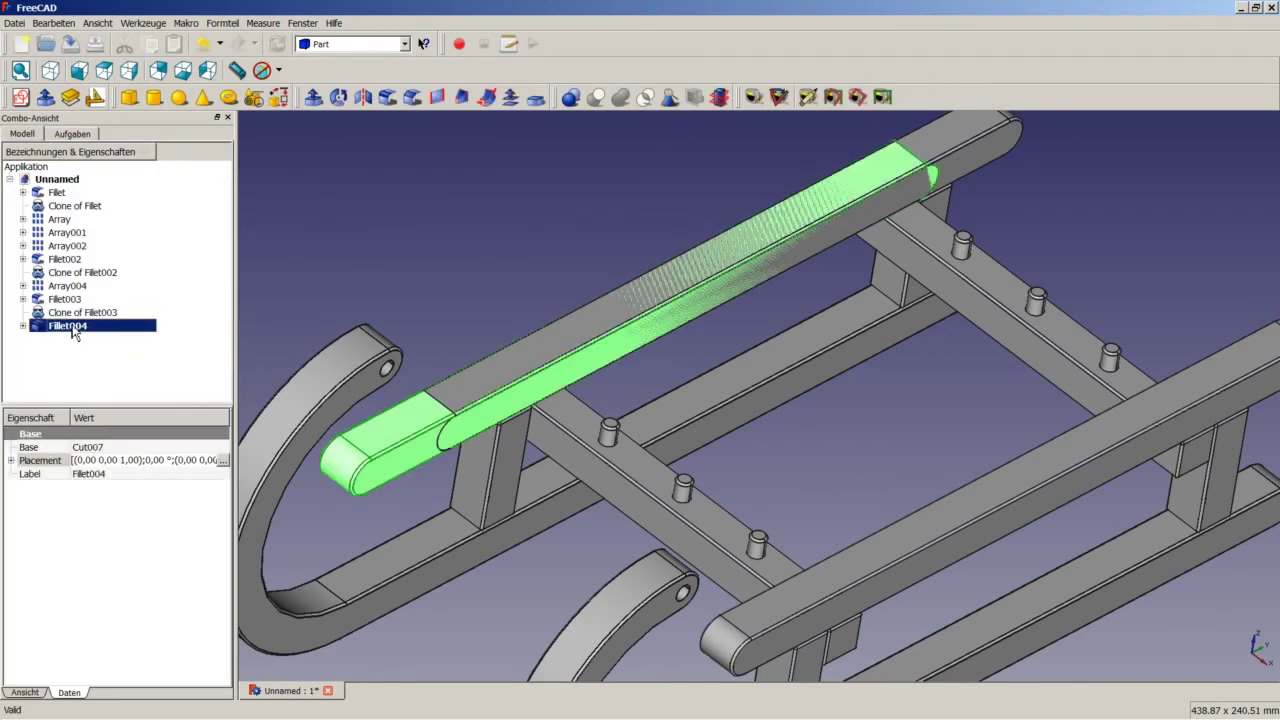
click(335, 45)
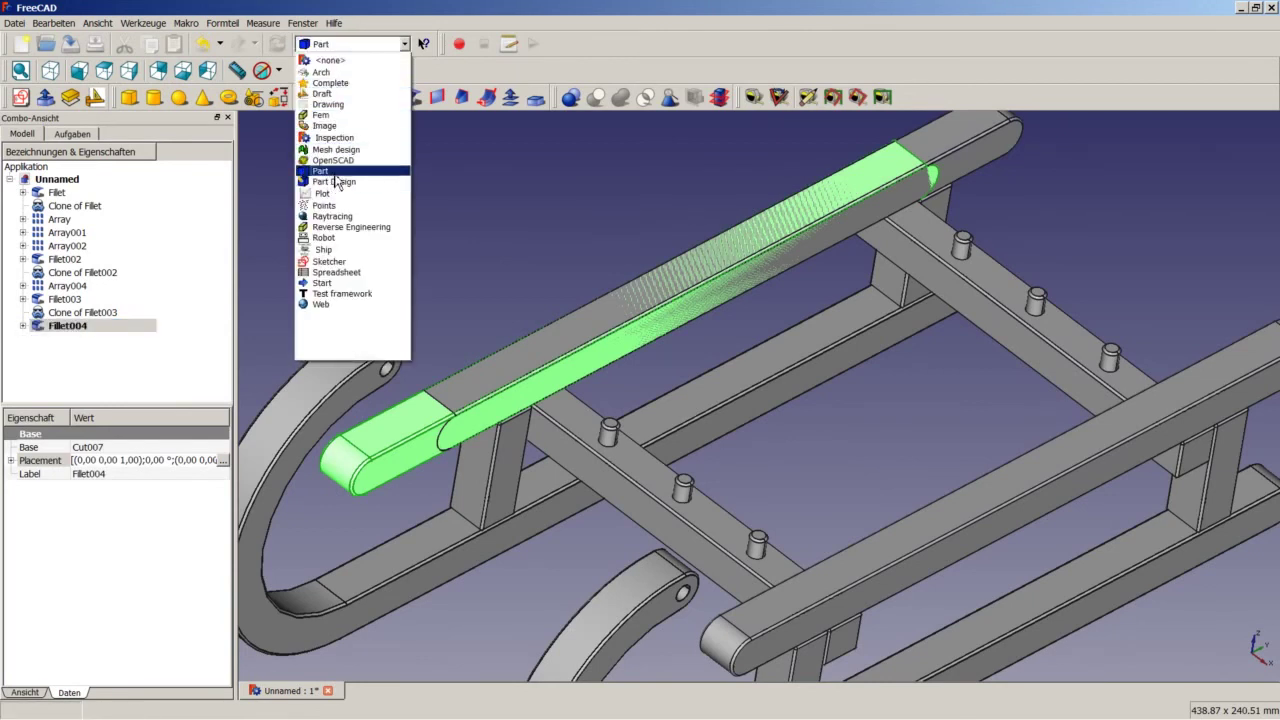
click(322, 93)
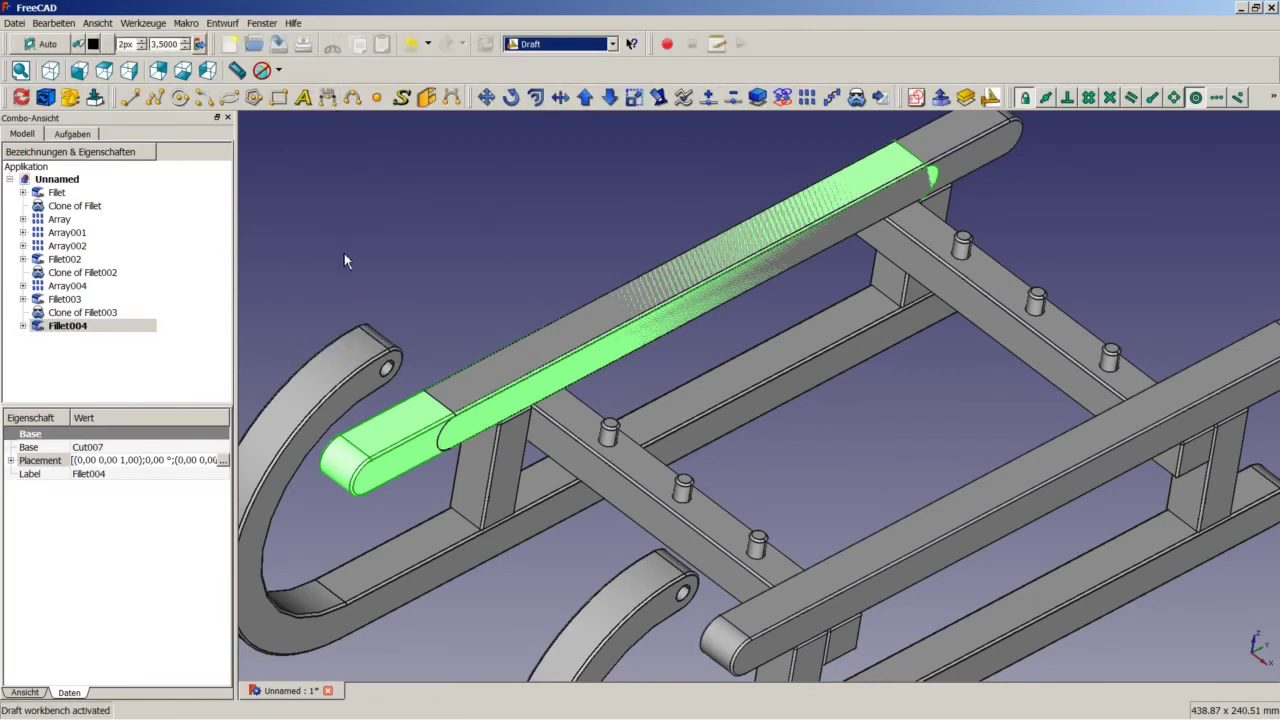
click(279, 70)
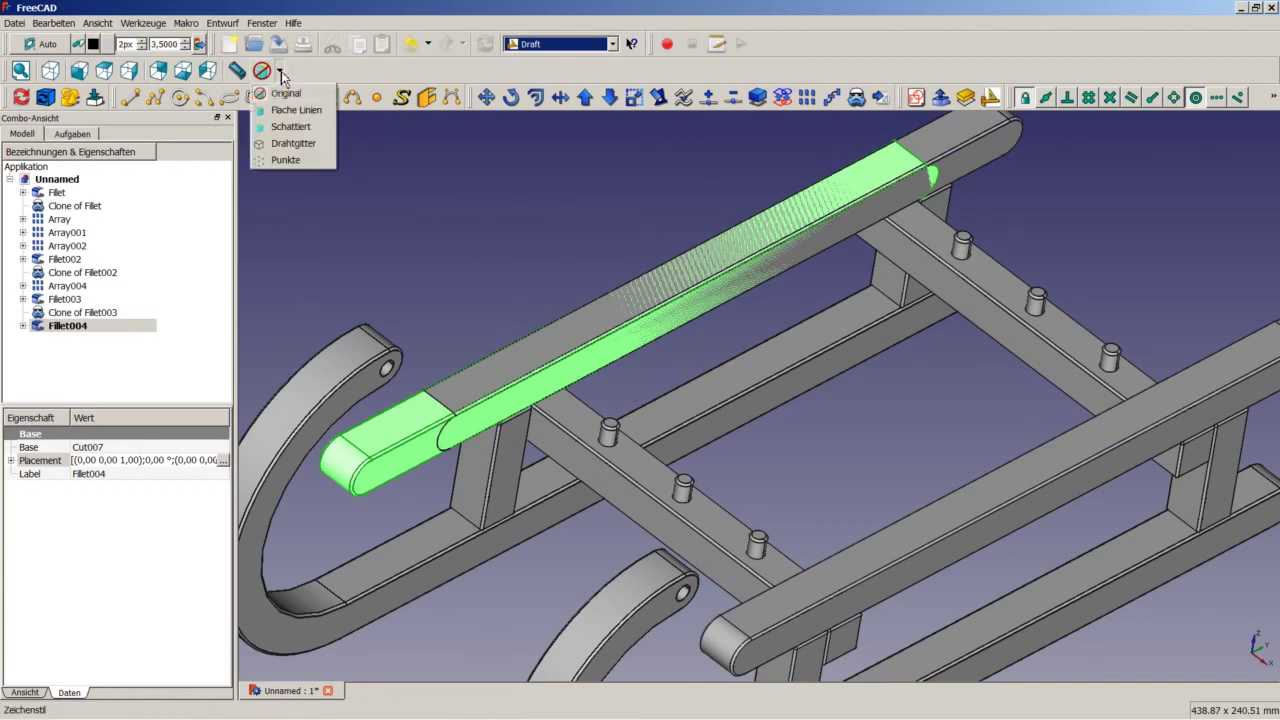
click(290, 144)
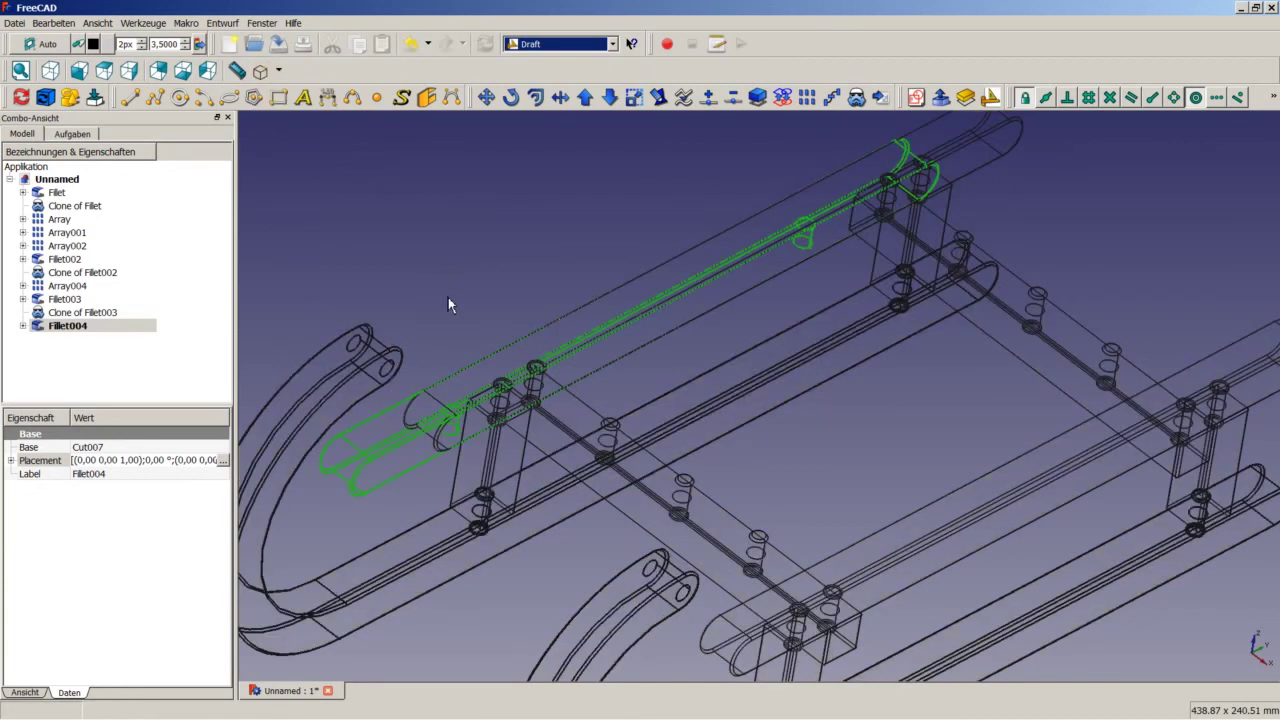
mouse_move(448, 297)
middle_down()
mouse_move(520, 323)
mouse_move(492, 310)
middle_up()
scroll(500, 409, down, 2)
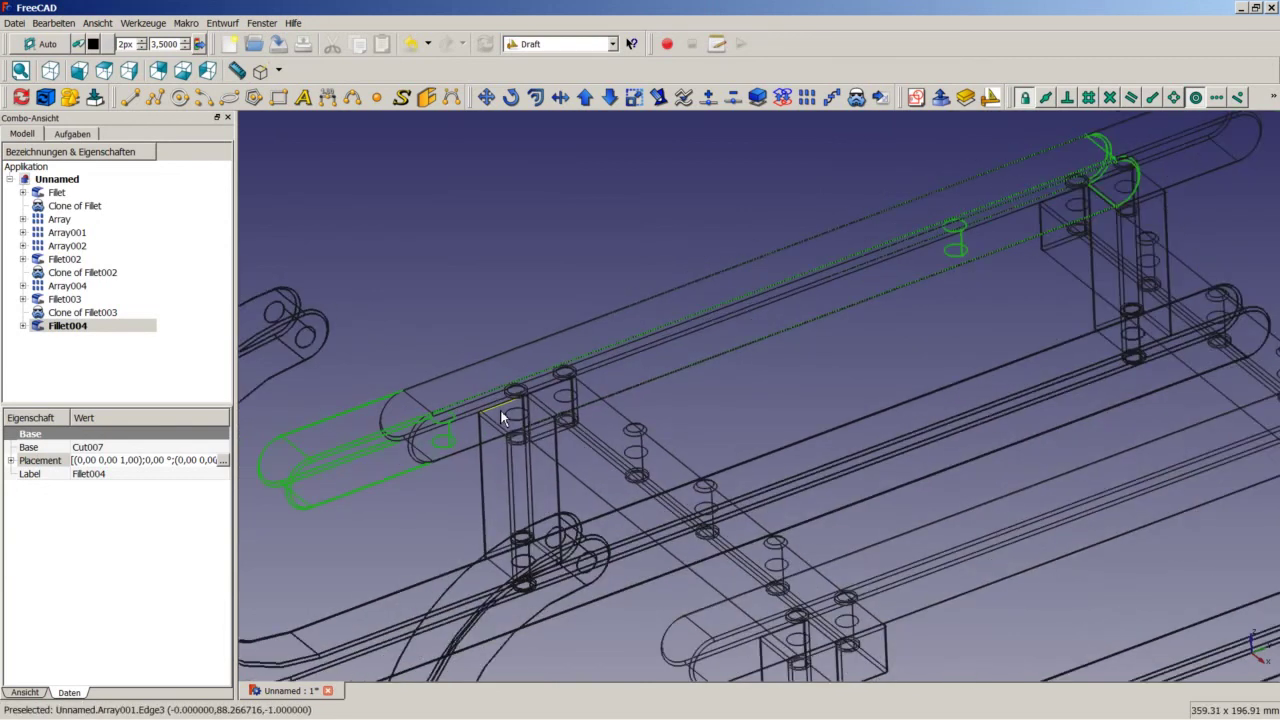
Step: Move Fillet004 from its end point to its new seat position beside the other slat
click(487, 99)
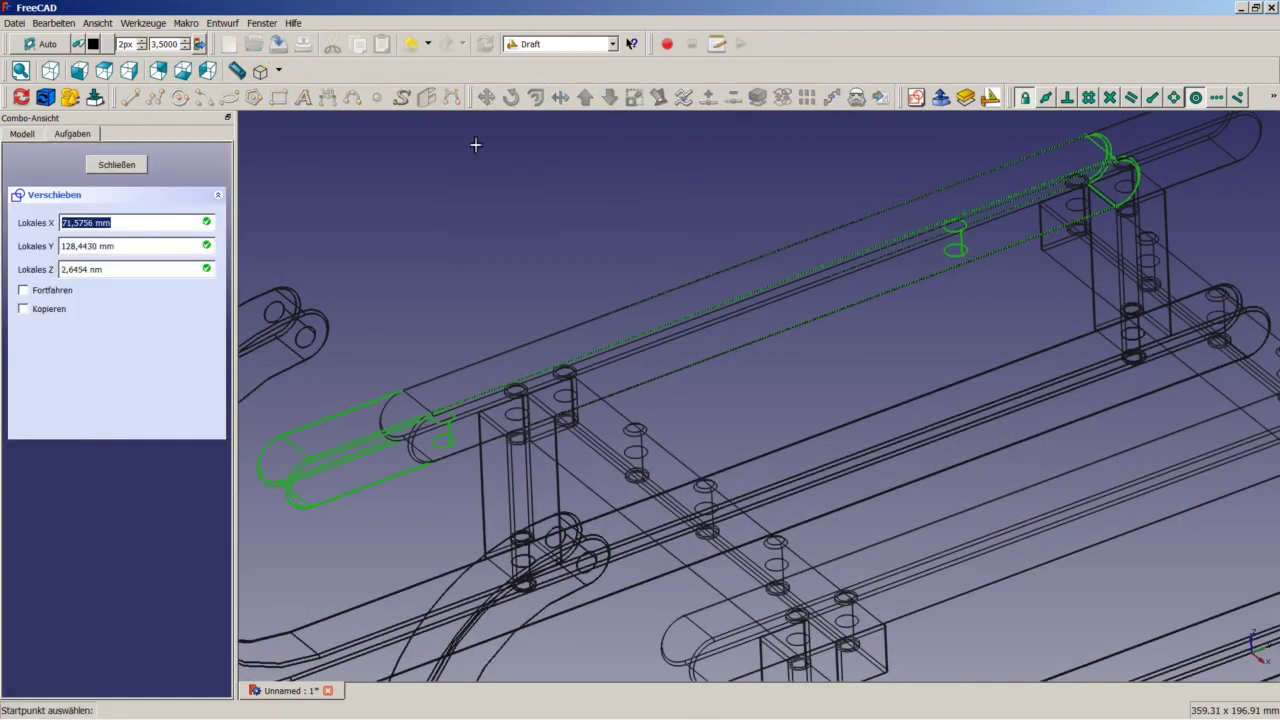
click(443, 441)
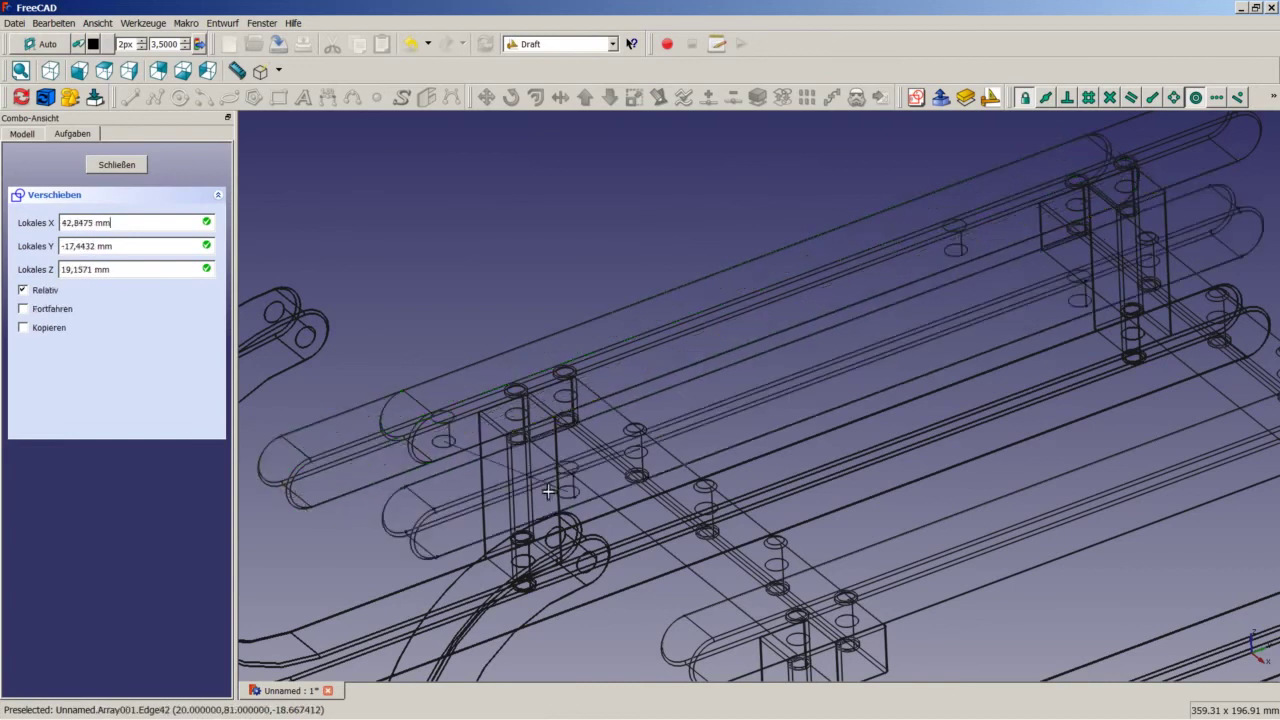
scroll(547, 489, down, 4)
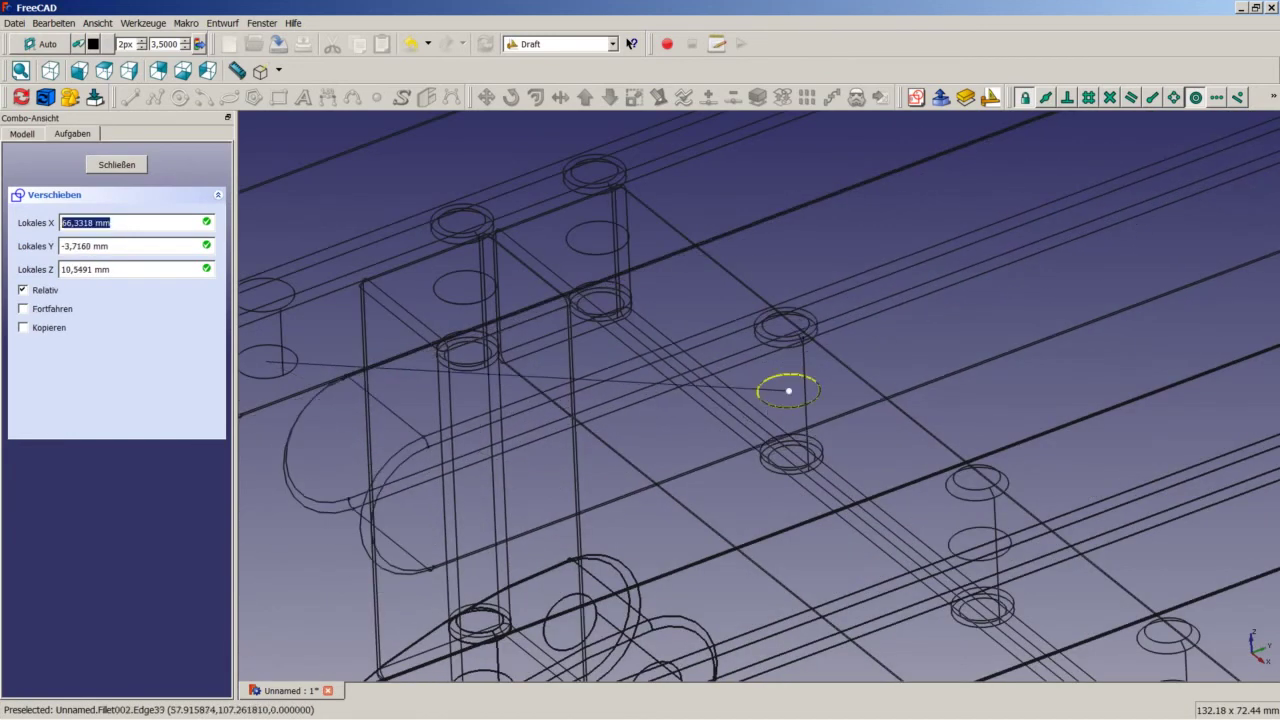
click(788, 391)
click(788, 391)
scroll(710, 427, up, 4)
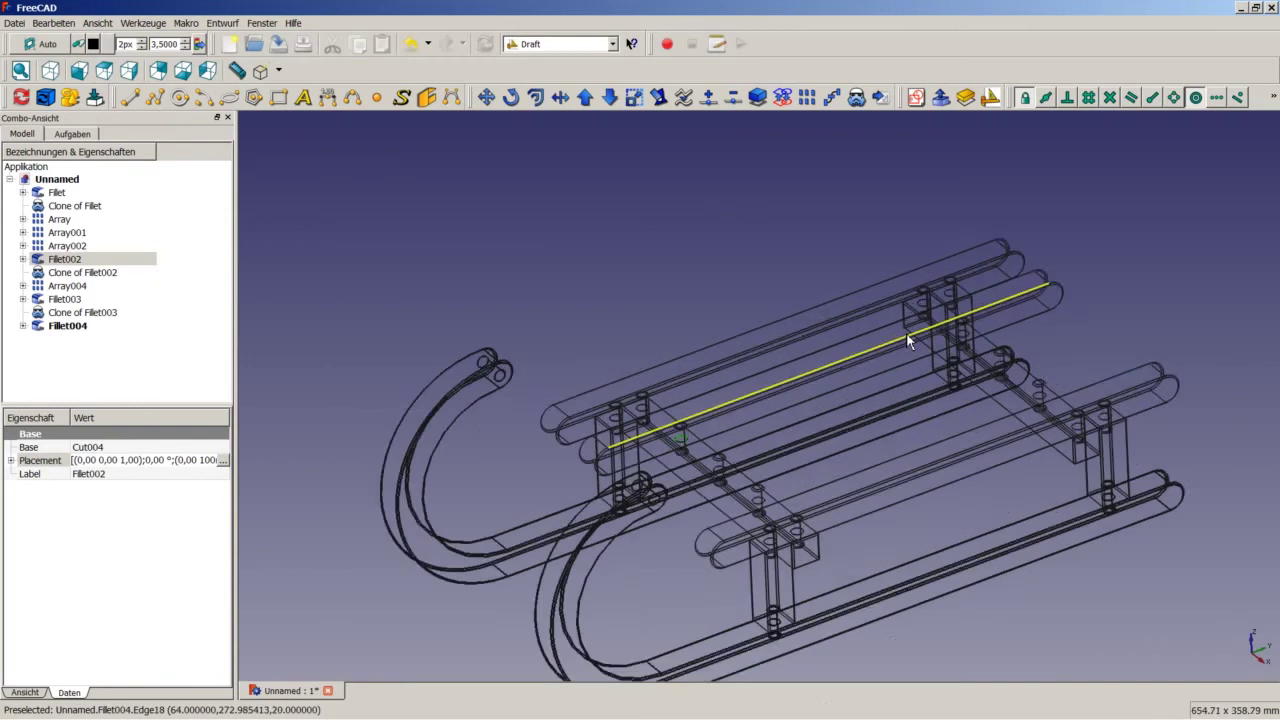
scroll(906, 332, down, 3)
middle_drag(1004, 374, 1011, 363)
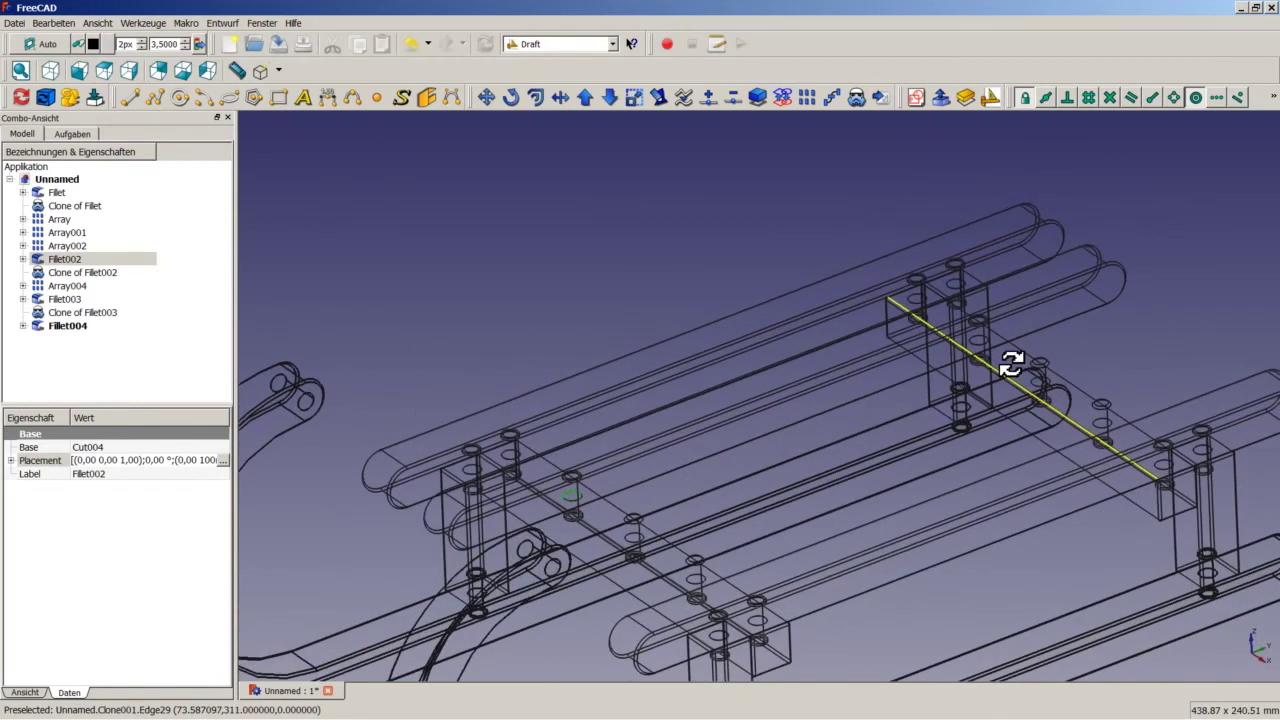
scroll(985, 353, down, 2)
scroll(861, 380, up, 5)
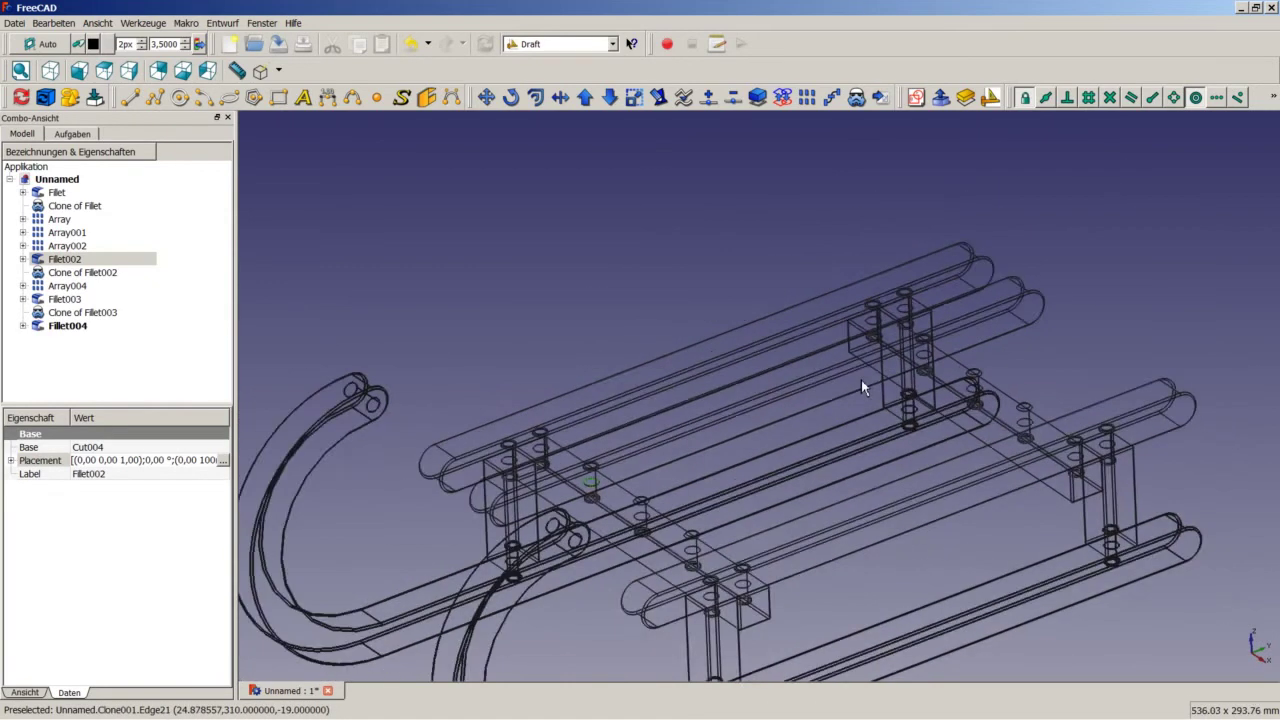
scroll(722, 420, up, 1)
Step: Restore the normal shaded draw style and view the whole sled
click(607, 325)
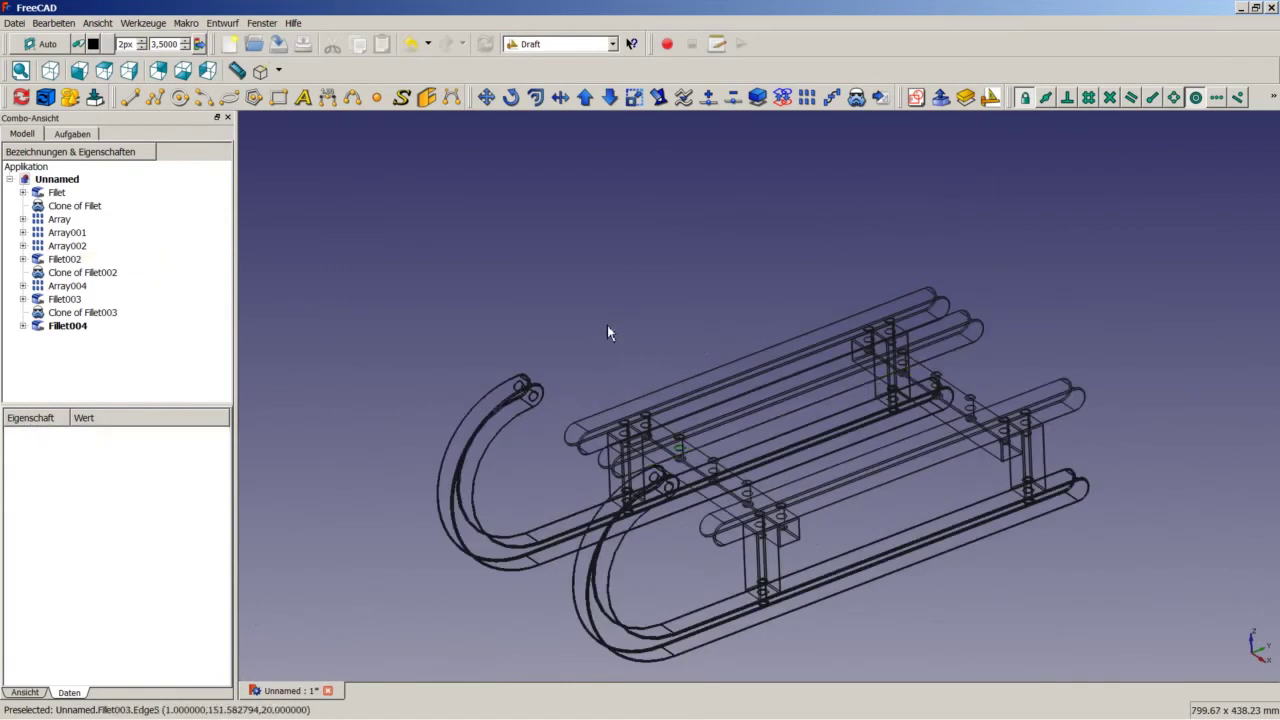
click(279, 72)
click(282, 98)
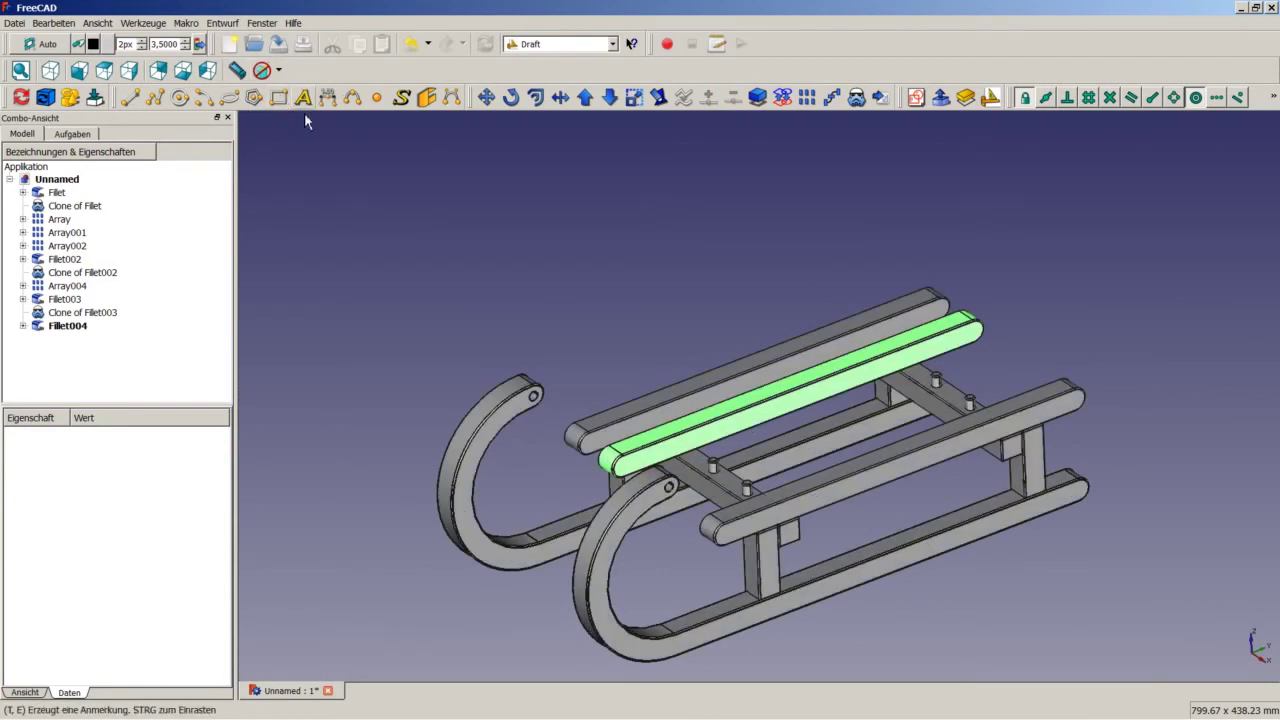
middle_drag(628, 337, 638, 361)
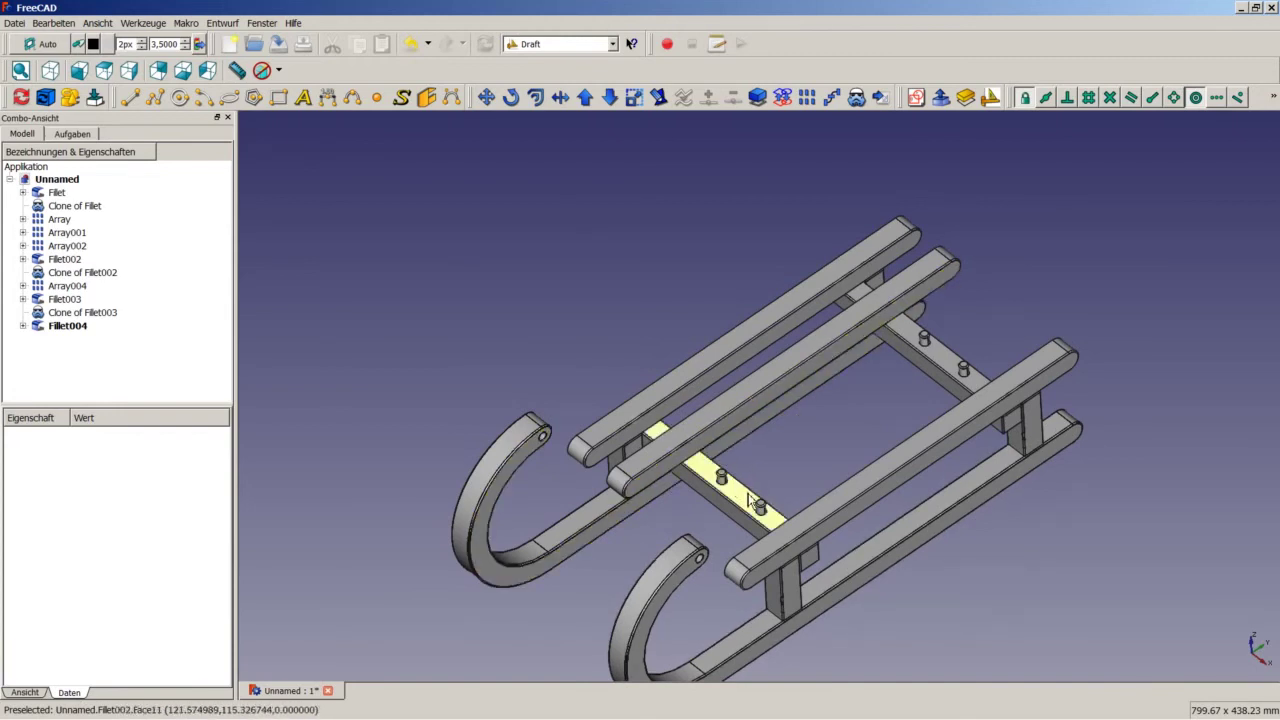
Step: Create Array005 from Fillet004 with 1 copy in Y and 0 Y spacing
click(82, 326)
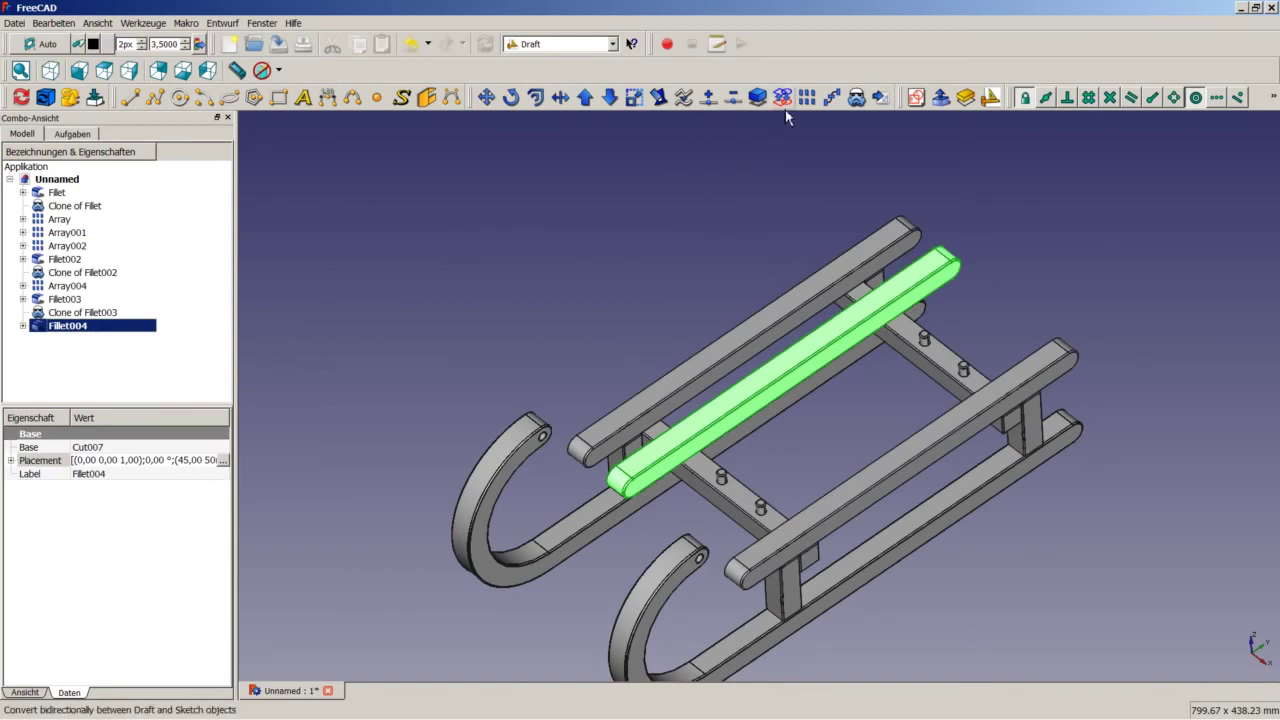
click(807, 97)
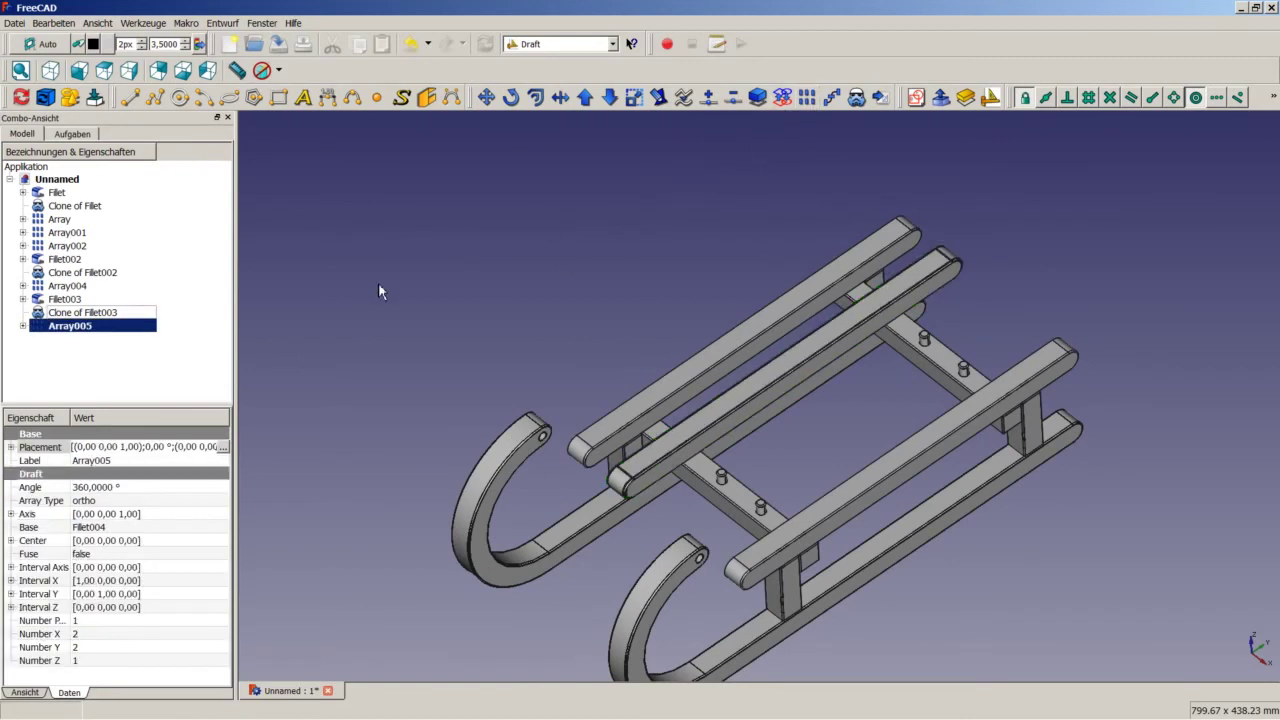
click(91, 649)
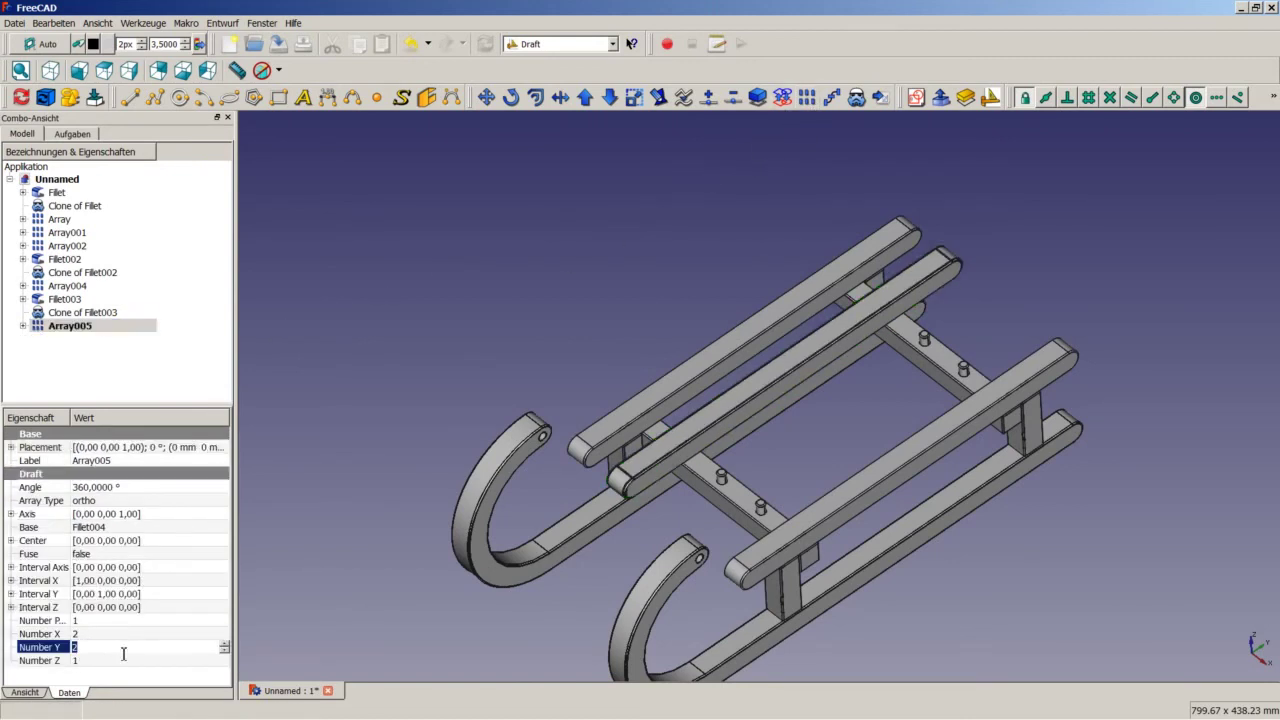
text(1)
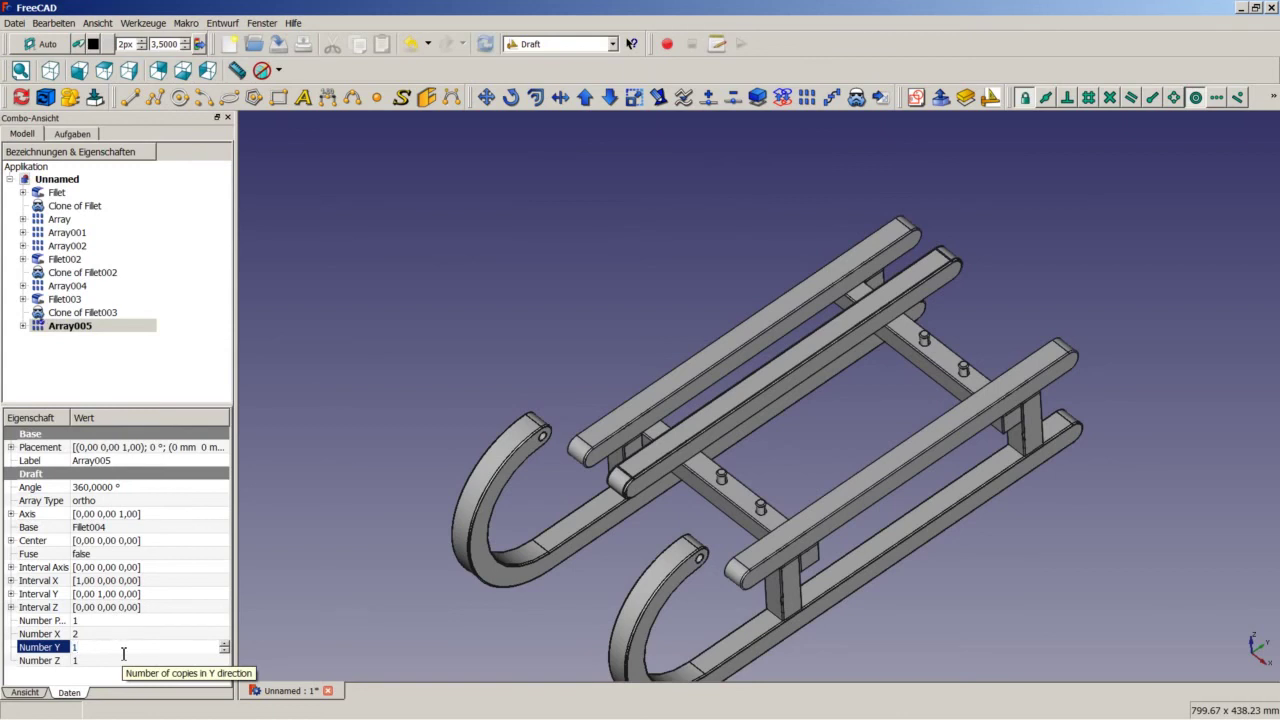
click(11, 594)
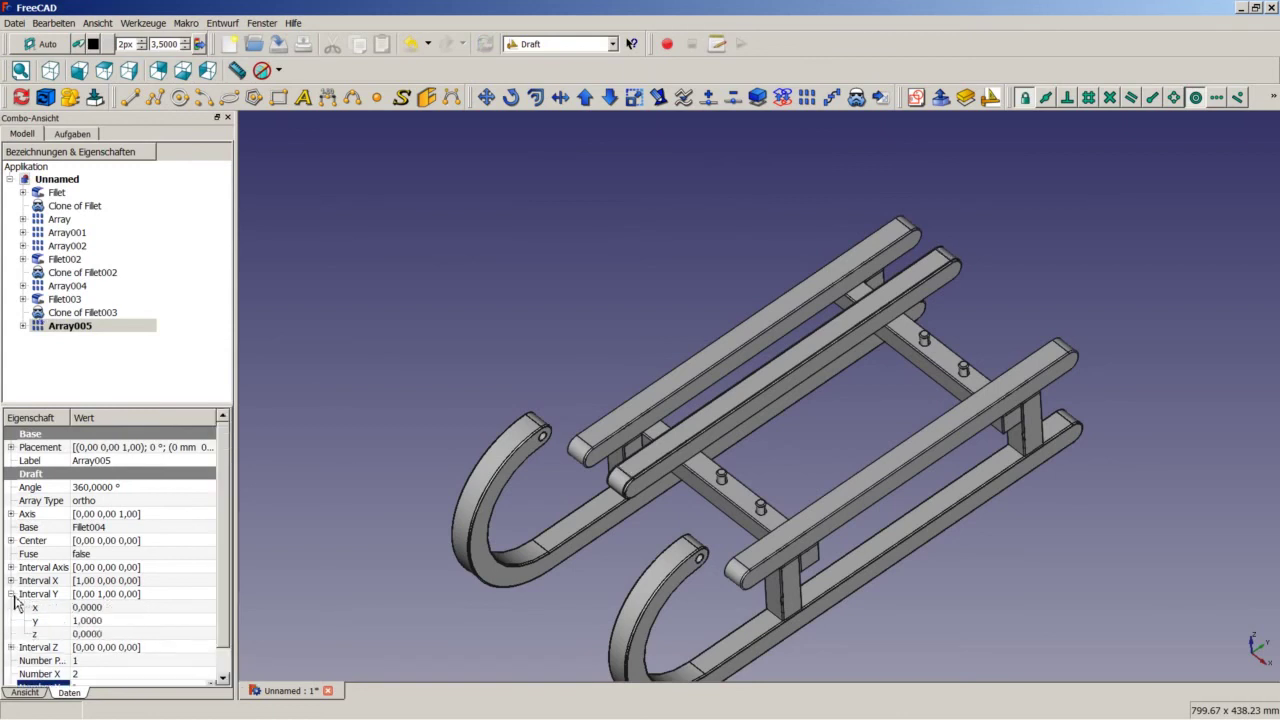
click(82, 621)
text(0)
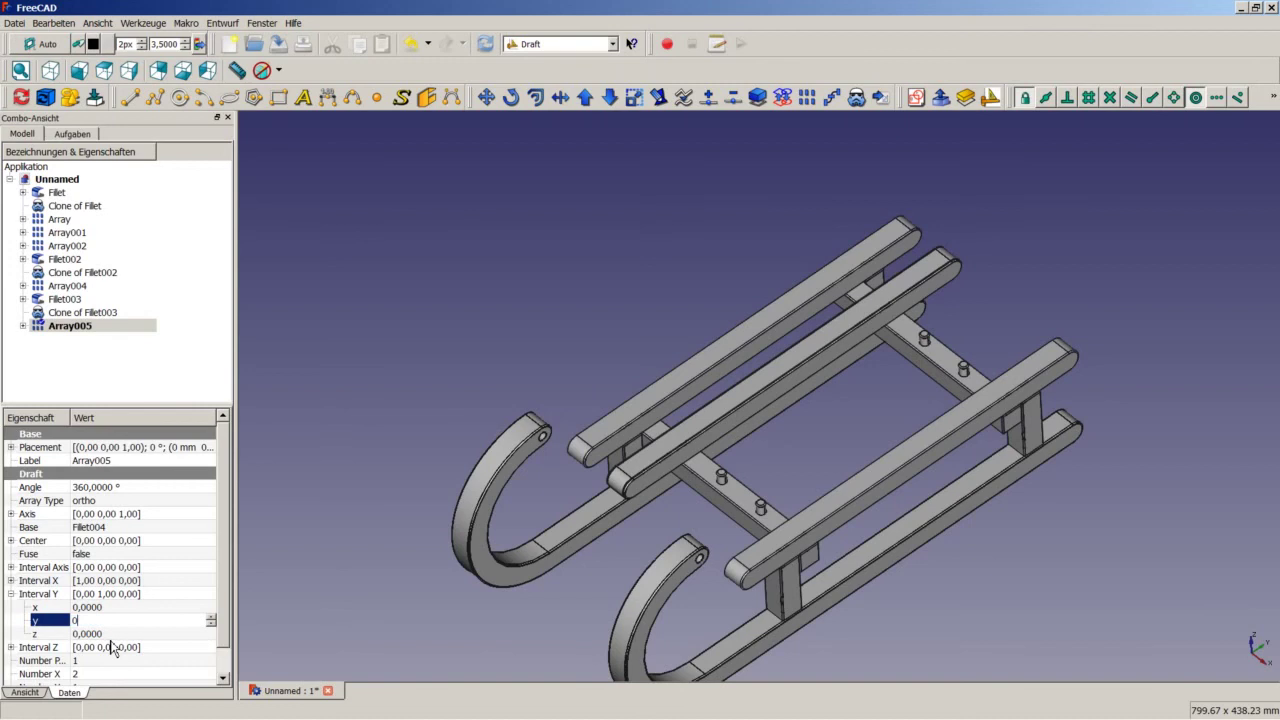
click(14, 595)
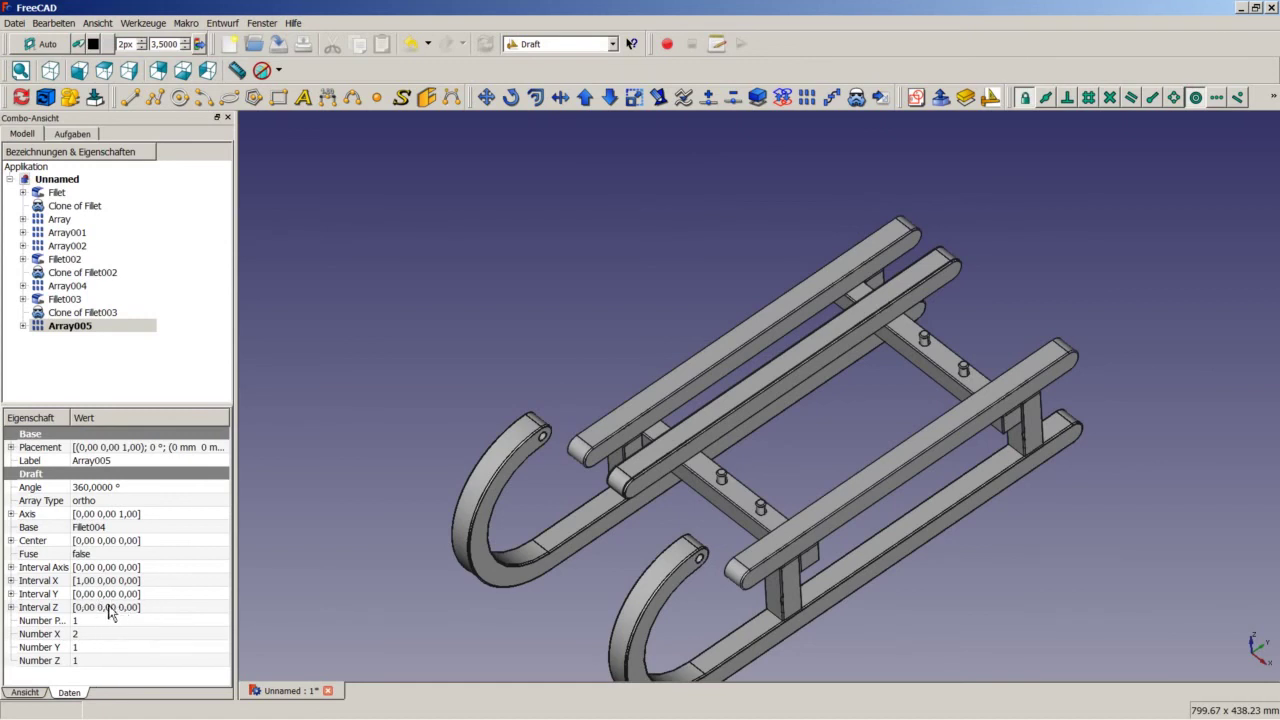
Step: Set Array005's Interval X to 45 and Number X to 3, then show the axonometric view
click(14, 581)
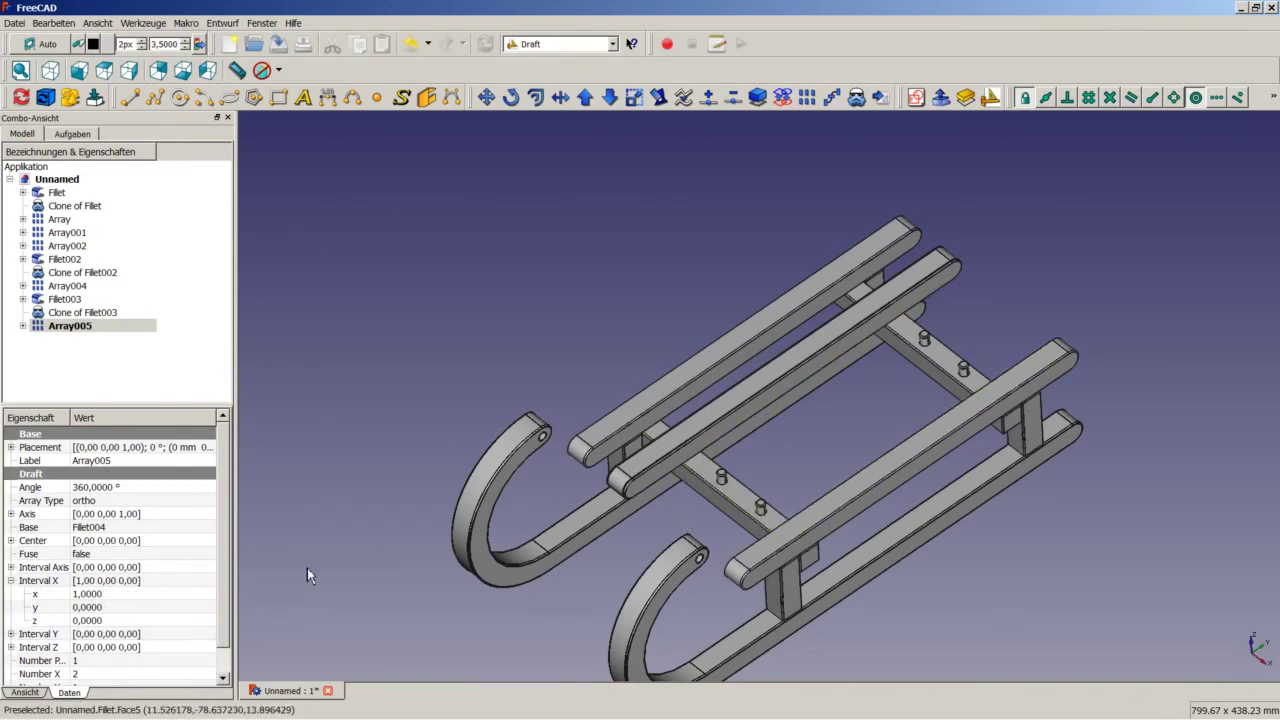
click(118, 594)
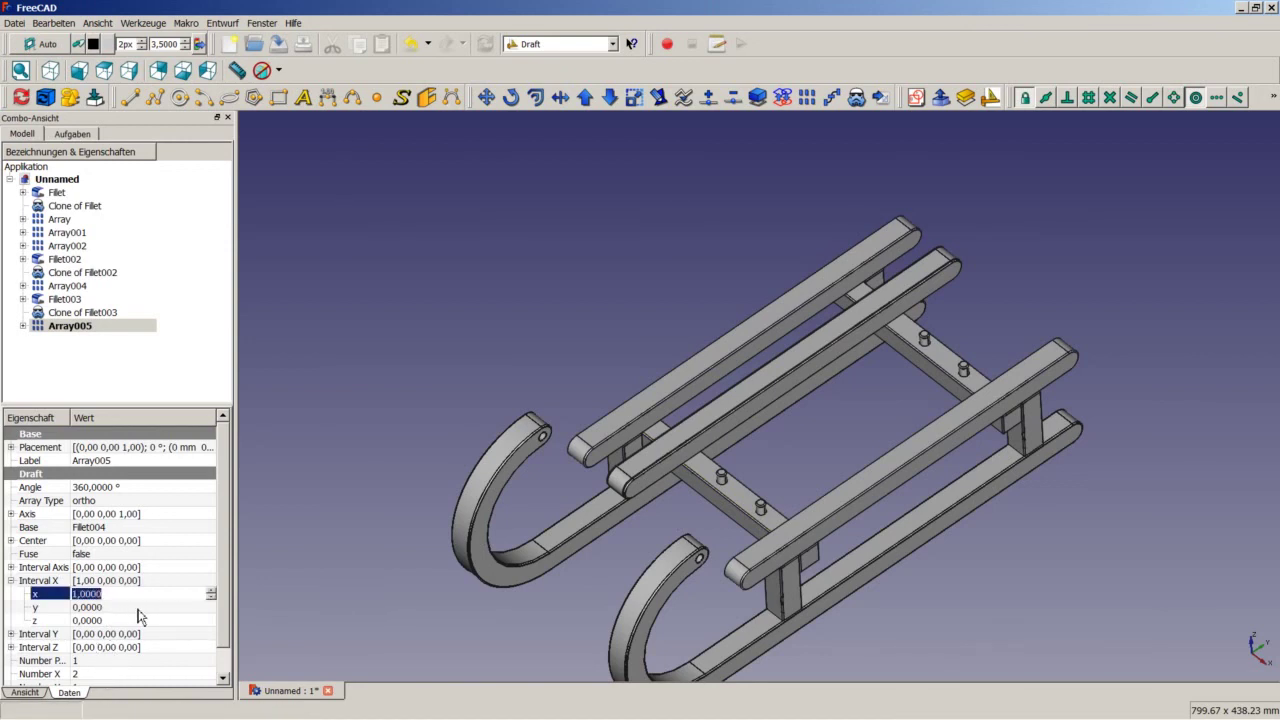
text(45)
key(Return)
click(11, 580)
click(110, 640)
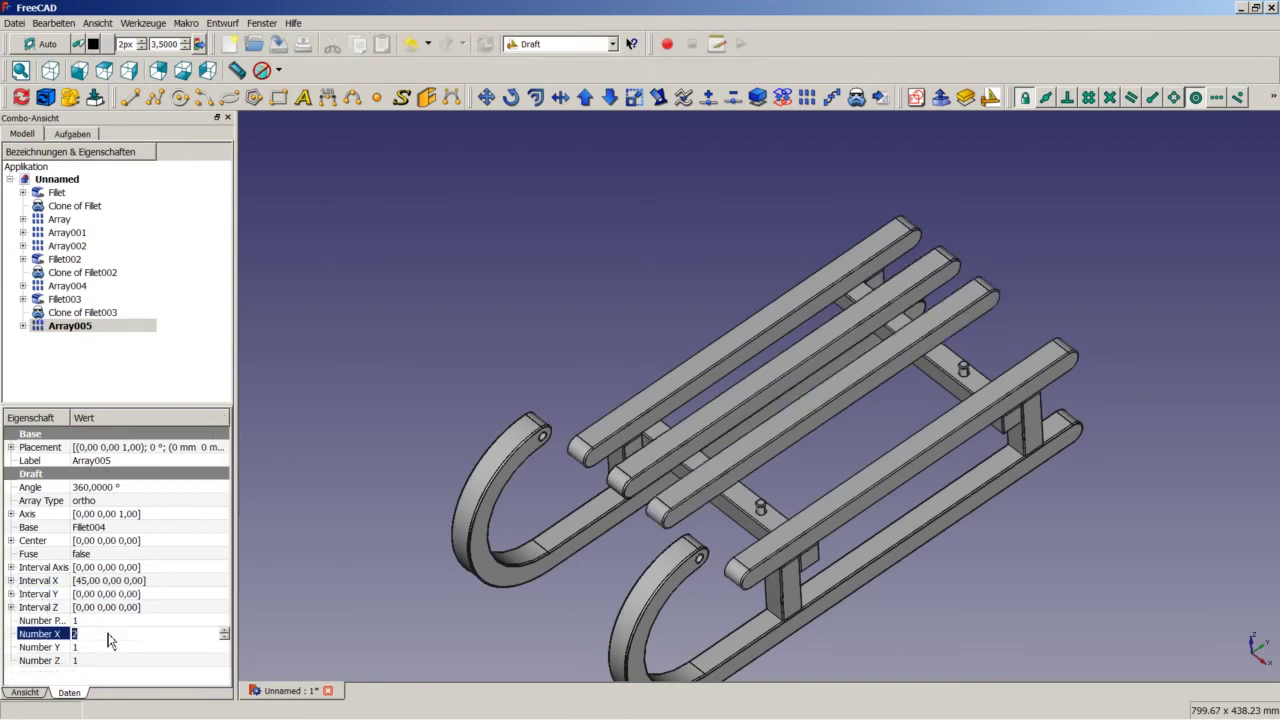
text(3)
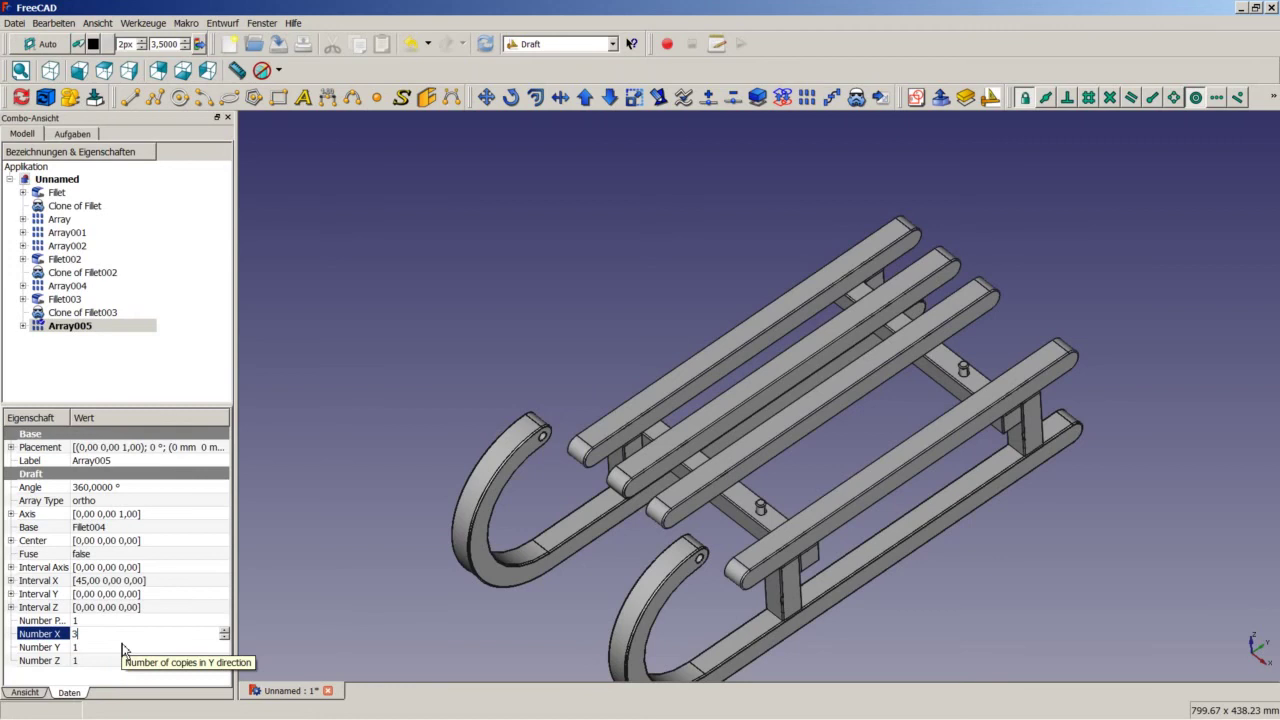
click(125, 625)
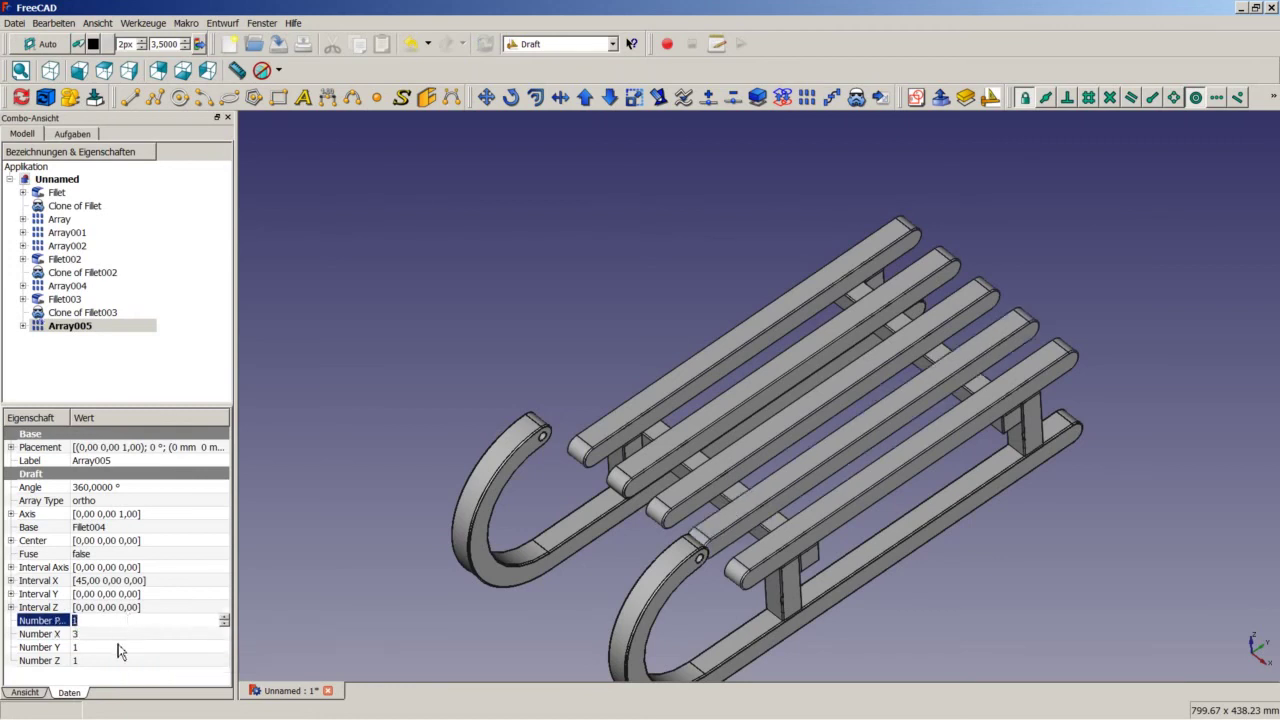
click(388, 487)
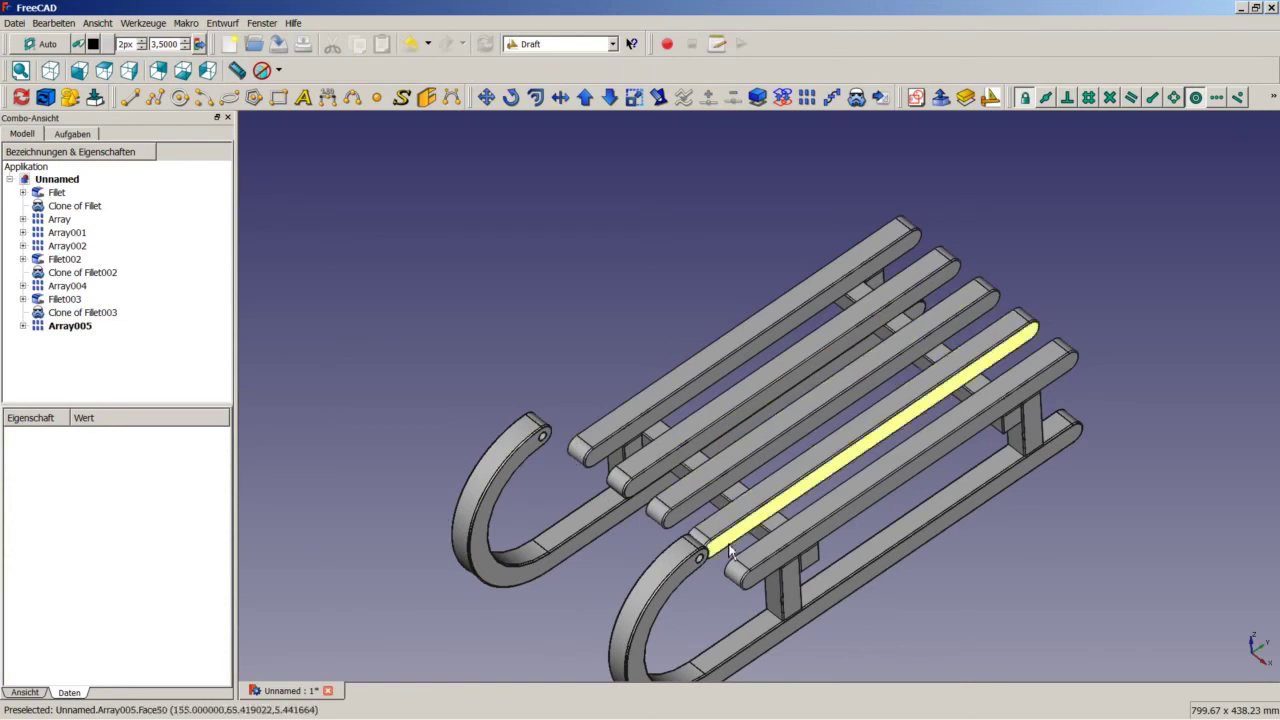
click(50, 70)
Step: Fit the whole sled in the view and switch to the Part workbench
right_click(386, 214)
click(423, 224)
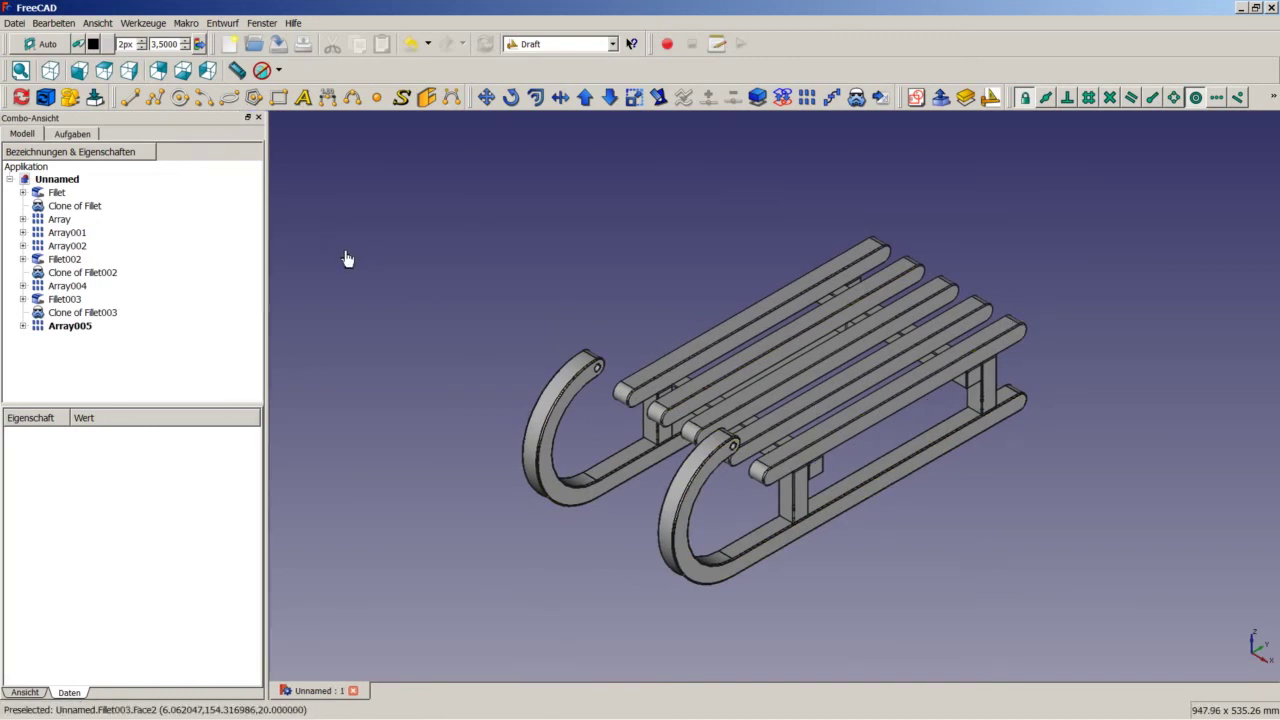
click(518, 46)
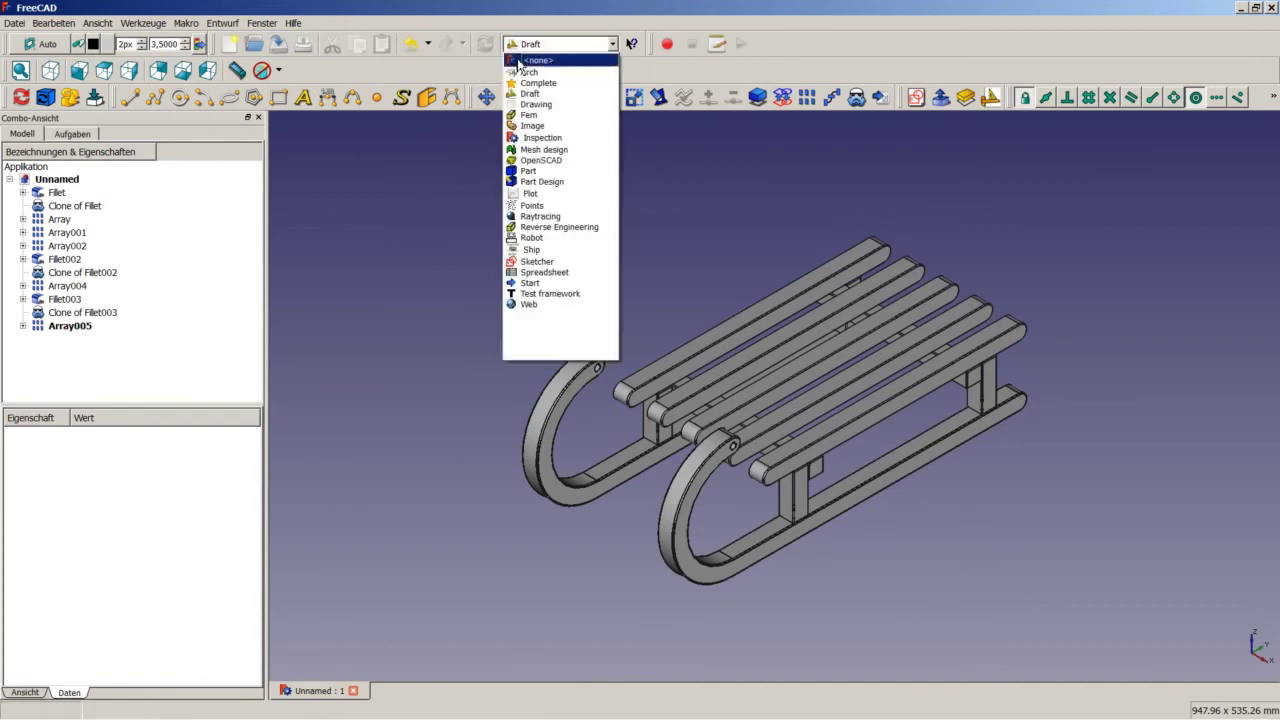
click(530, 171)
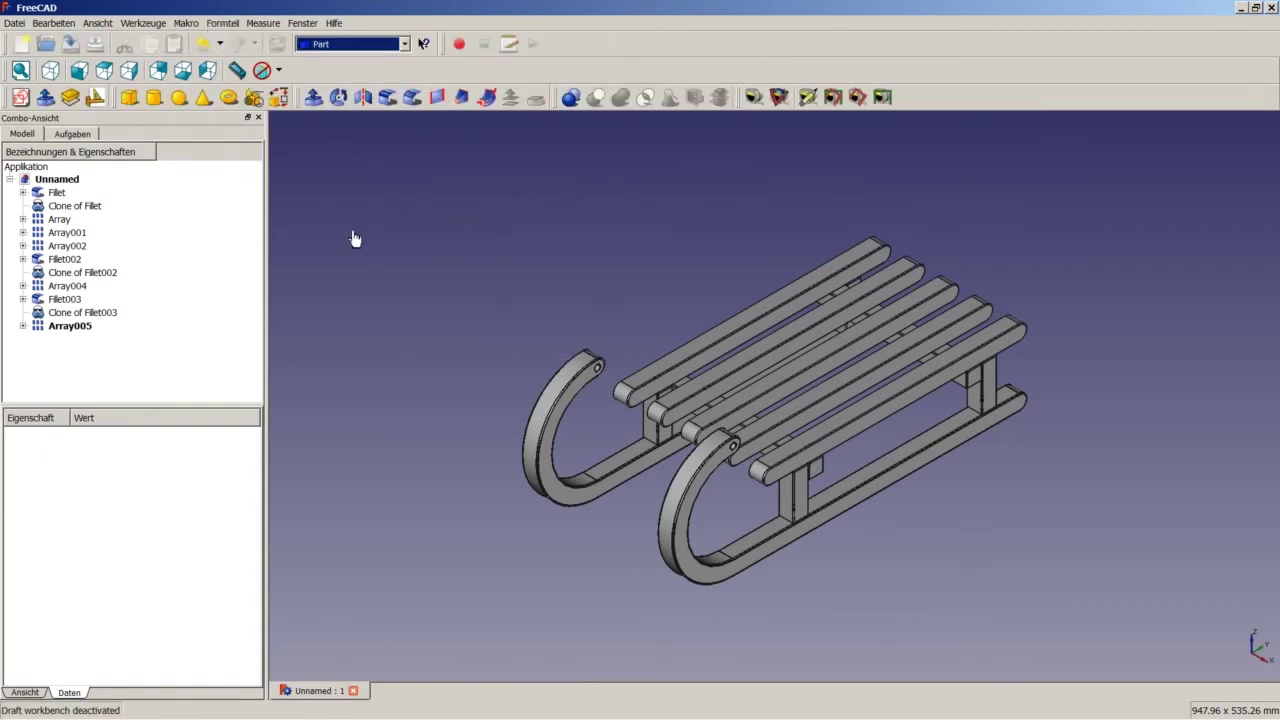
Step: Open the Revolve dialog with Z as axis, then cancel it
click(339, 97)
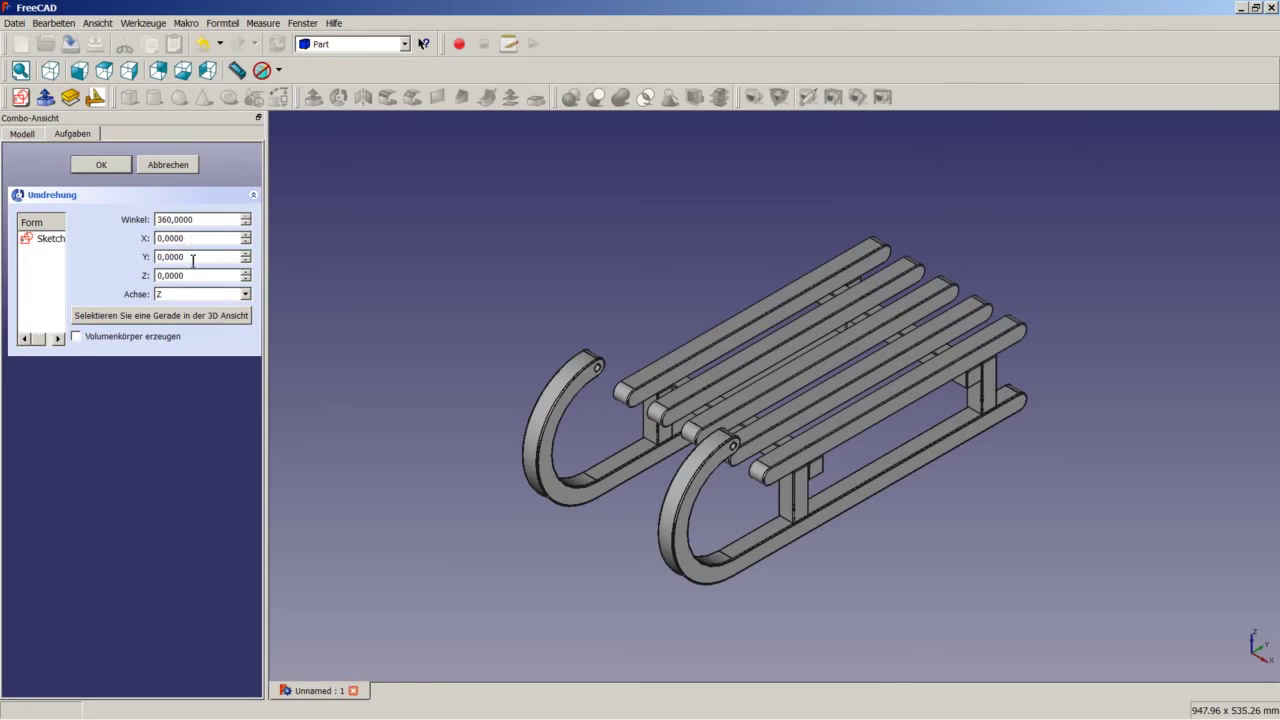
click(184, 295)
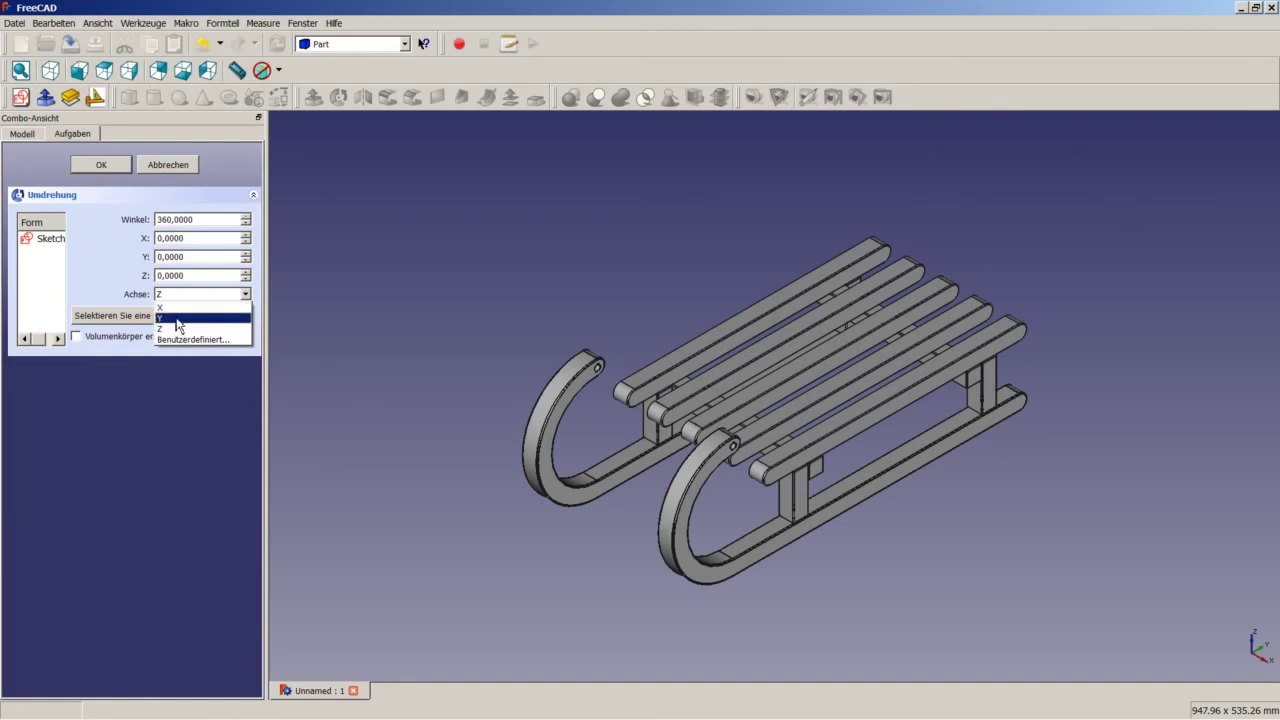
click(198, 297)
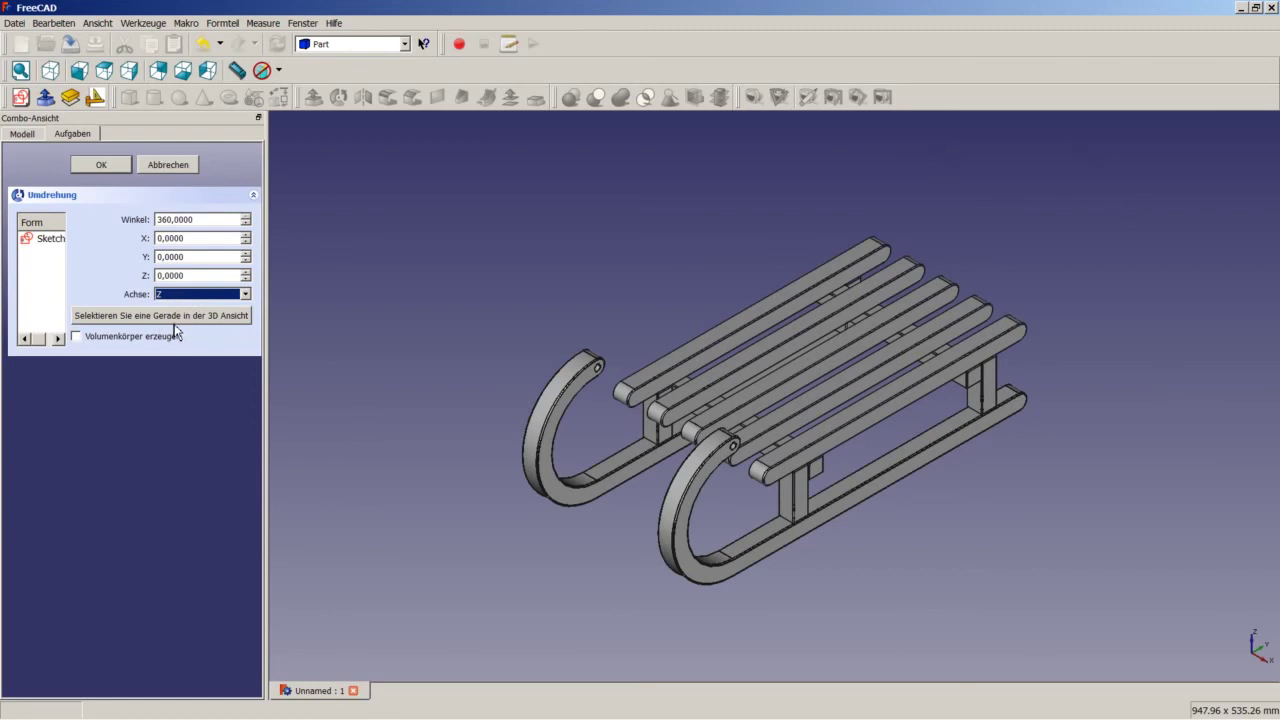
click(350, 375)
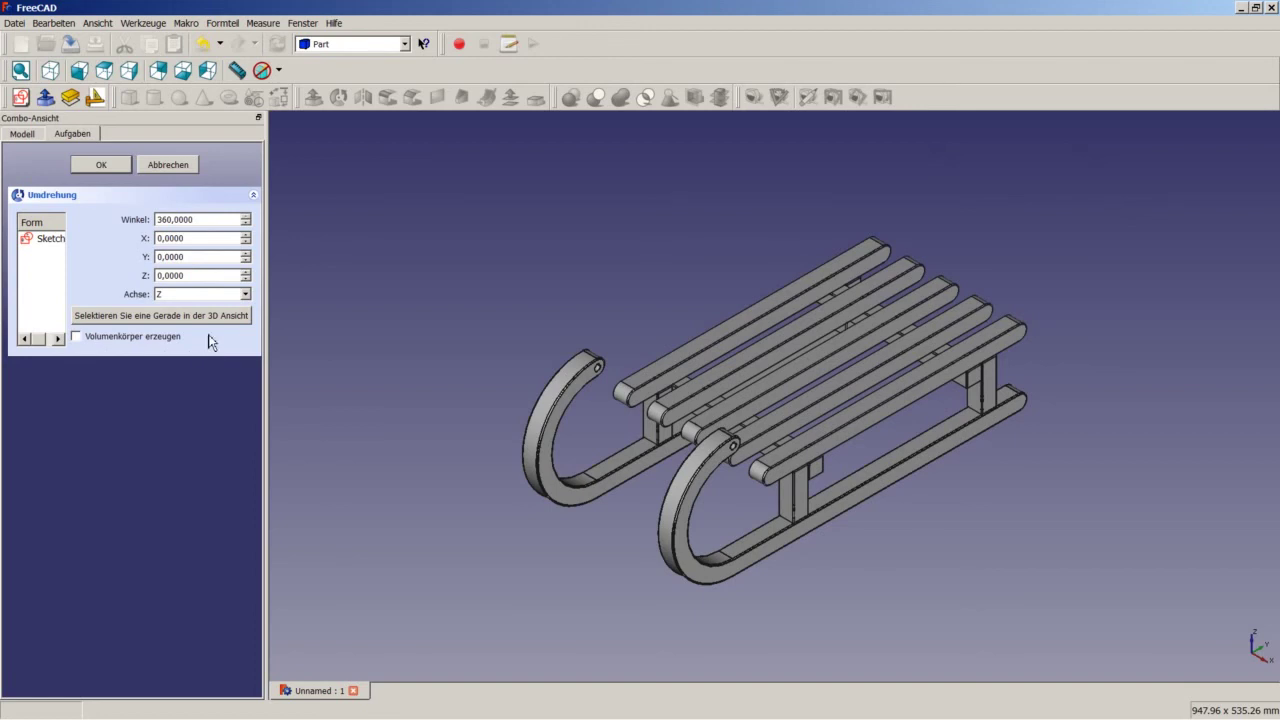
click(184, 166)
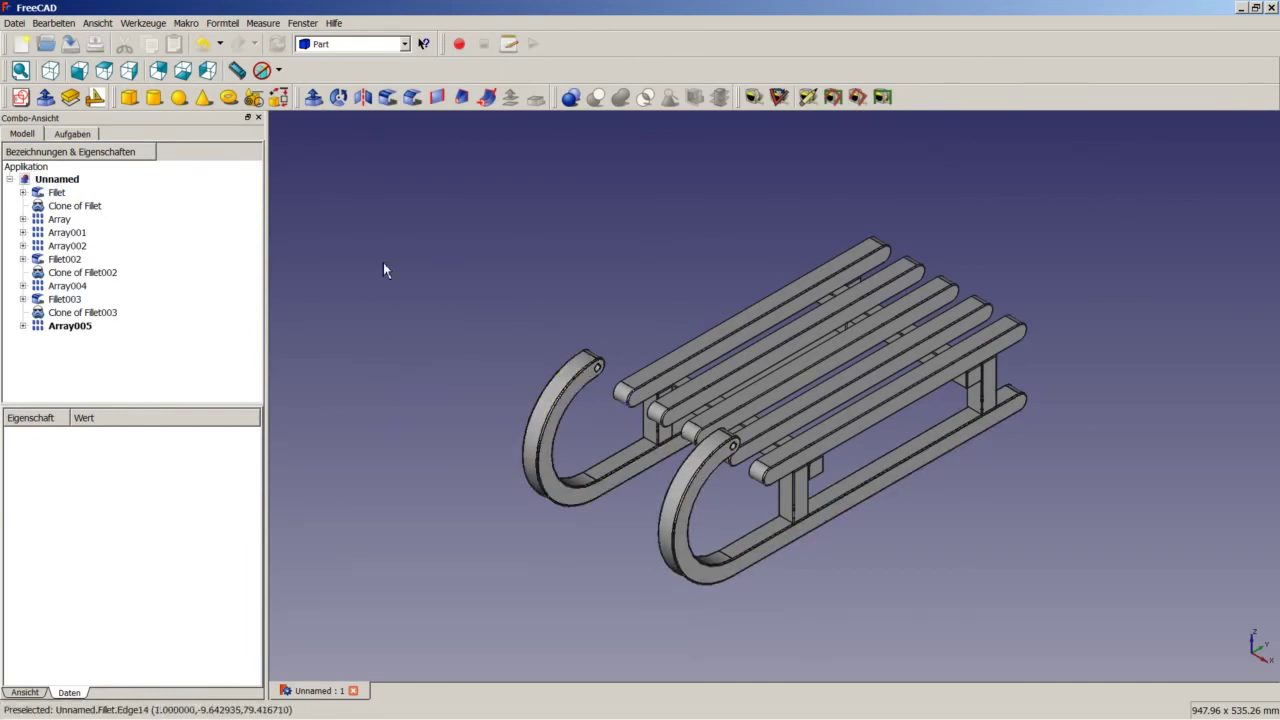
Step: Add cylinder Zylinder018 with radius 4 mm and height 200 mm
click(153, 96)
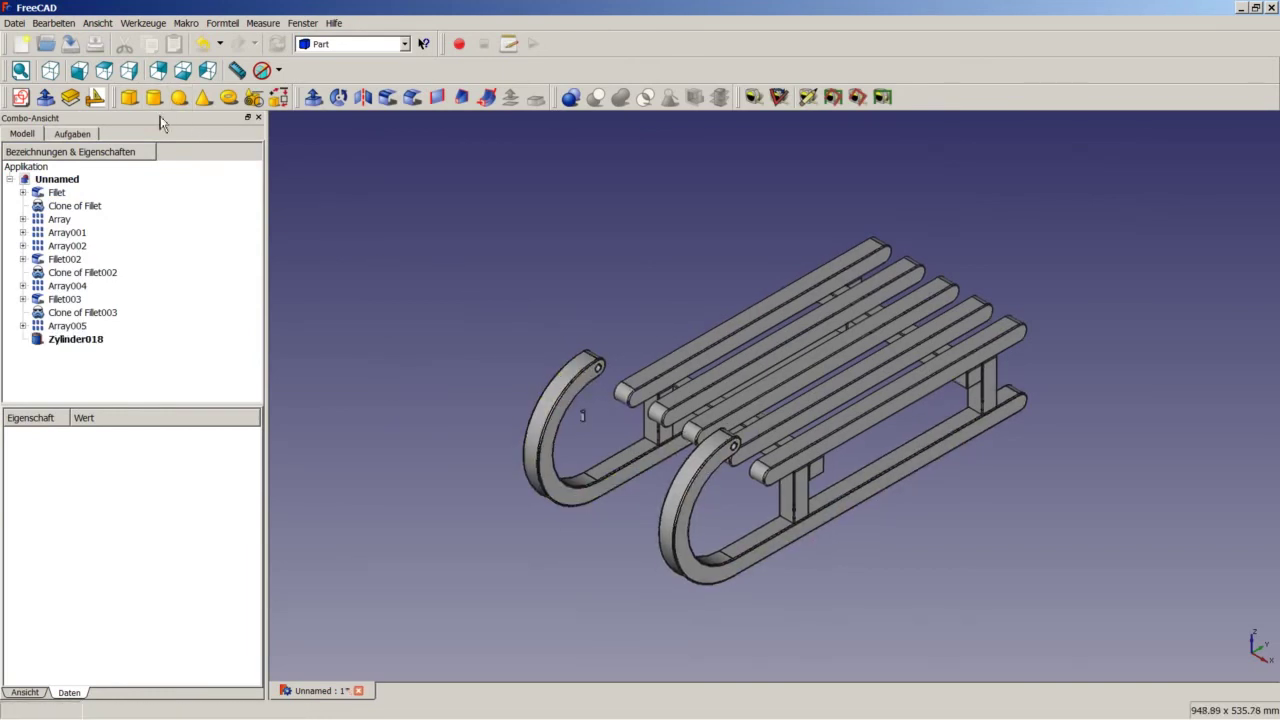
click(104, 340)
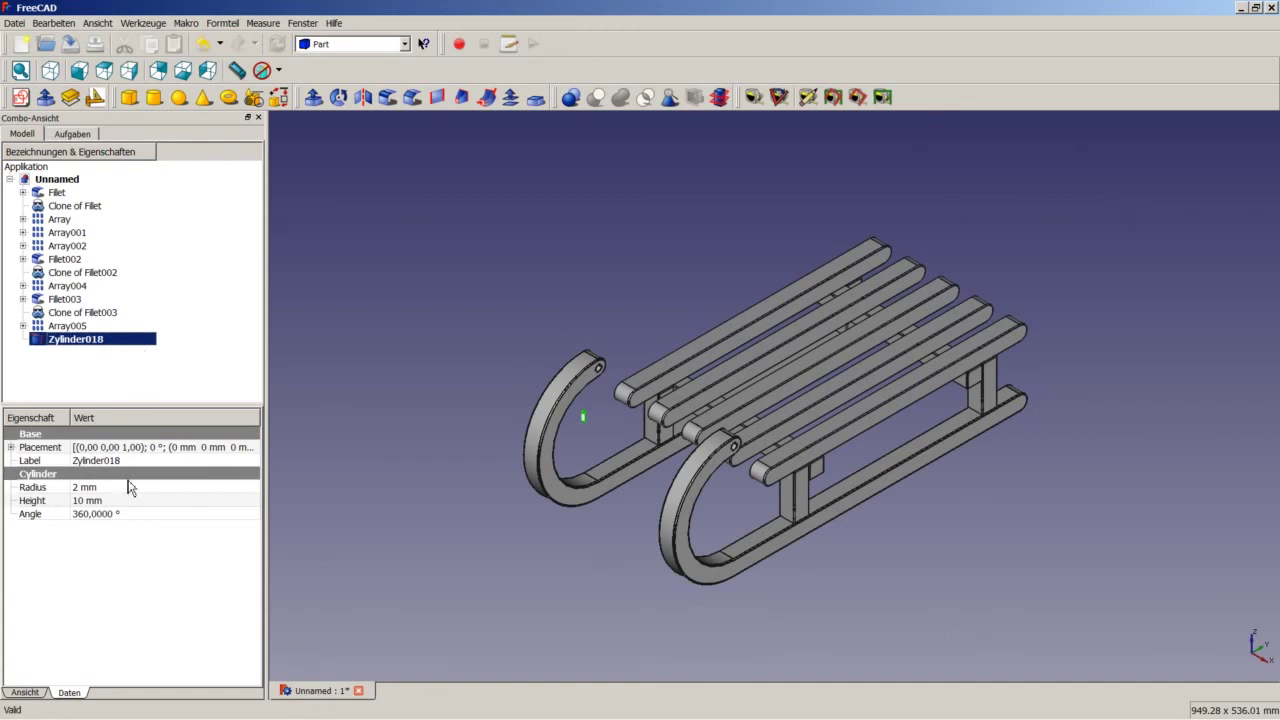
click(97, 488)
text(4)
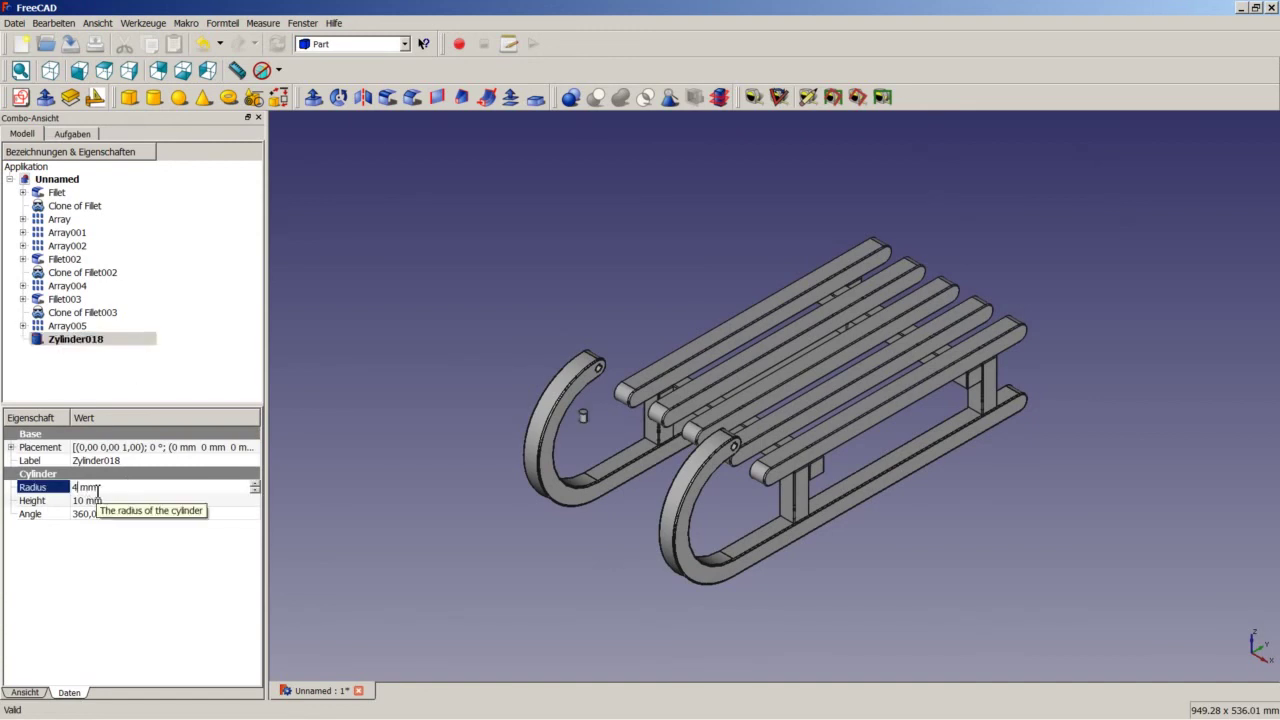
click(93, 502)
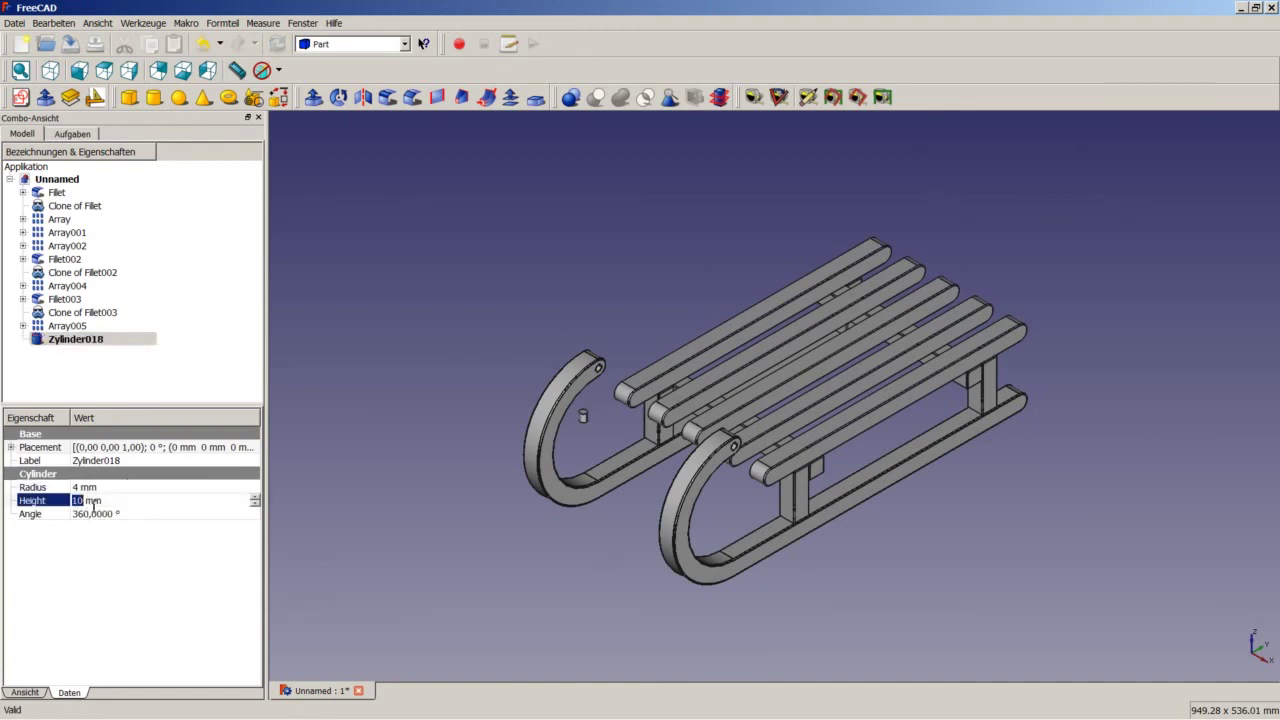
text(200)
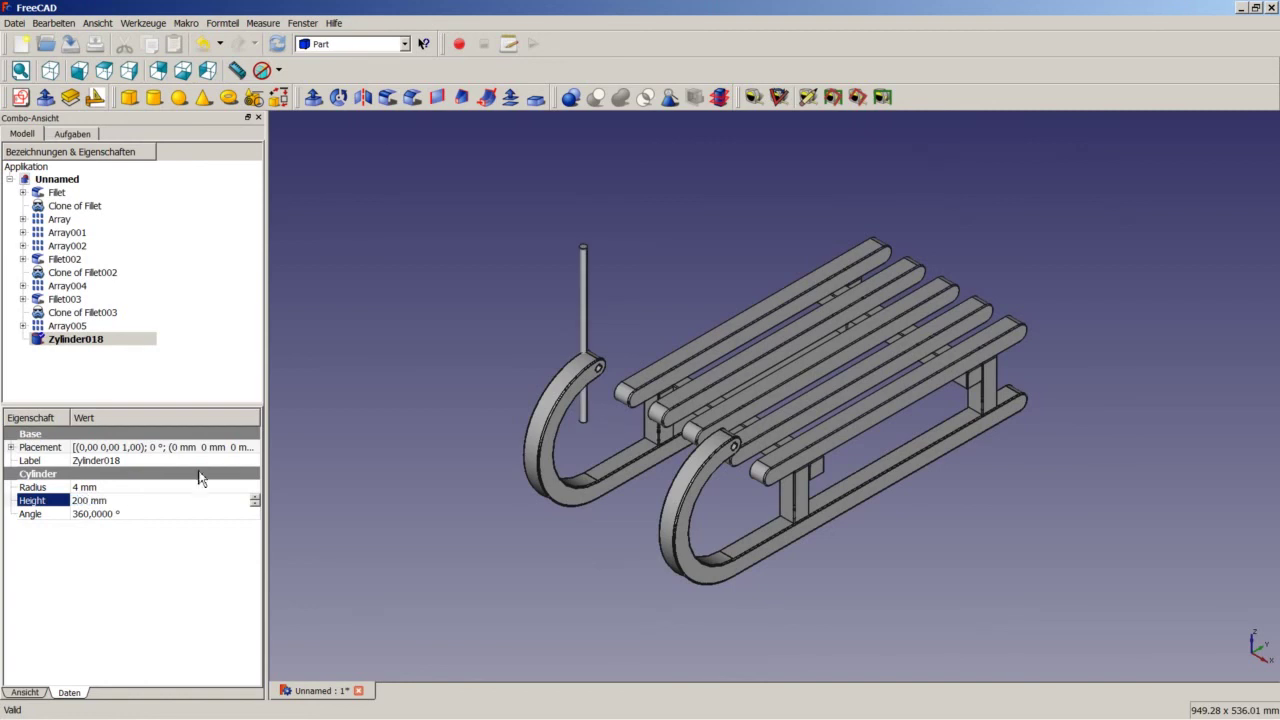
click(384, 316)
Step: Select the top edge of rod Zylinder018 for chamfering
scroll(506, 418, up, 2)
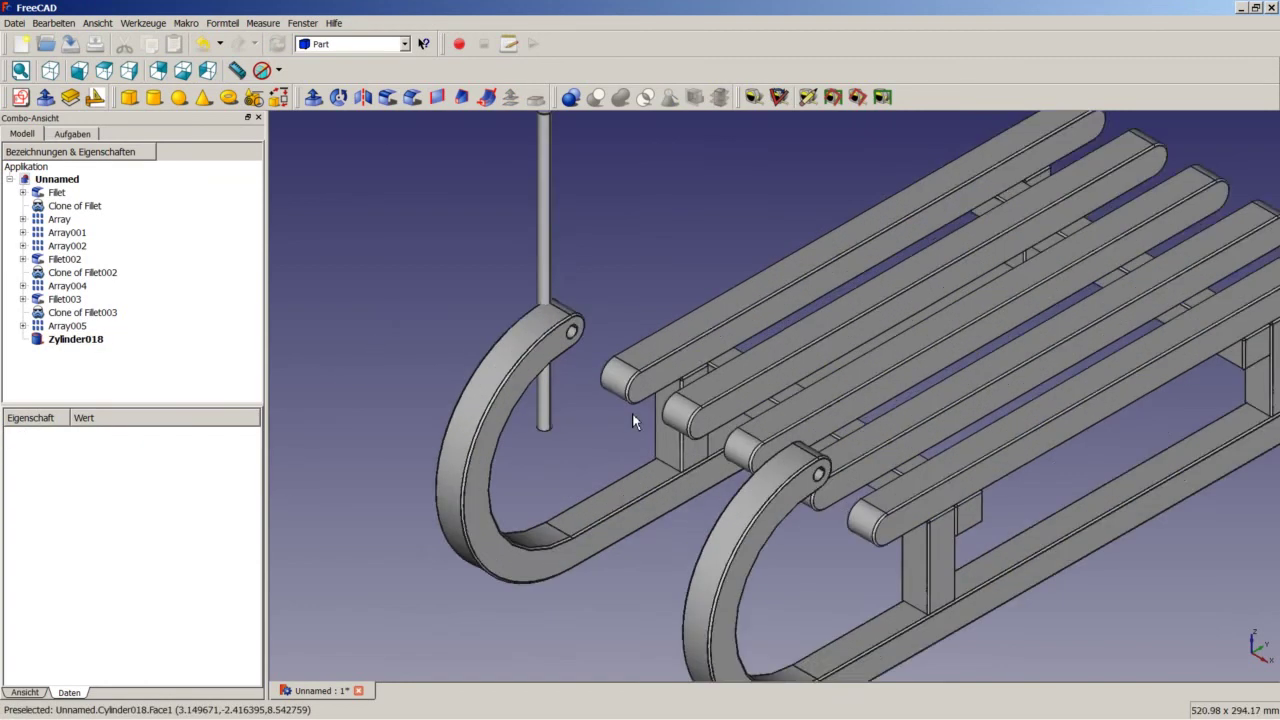
scroll(573, 416, up, 2)
click(558, 426)
scroll(565, 330, down, 3)
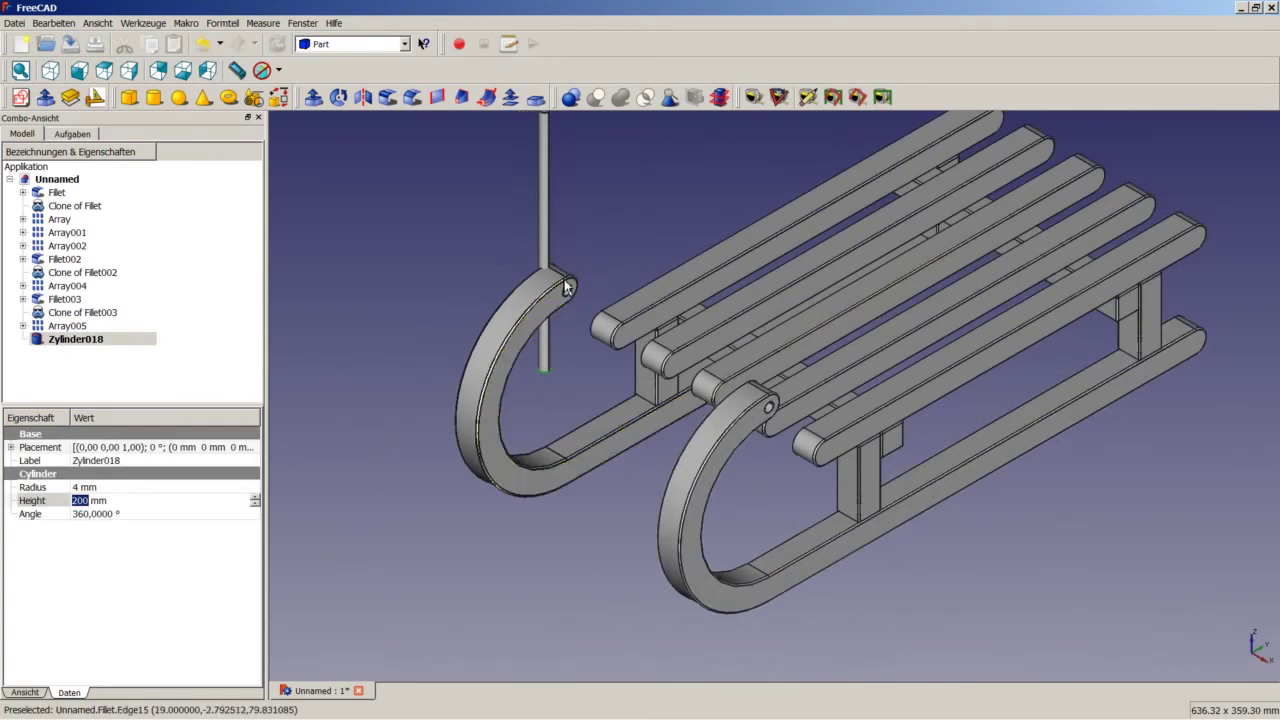
scroll(567, 161, down, 2)
scroll(564, 135, up, 2)
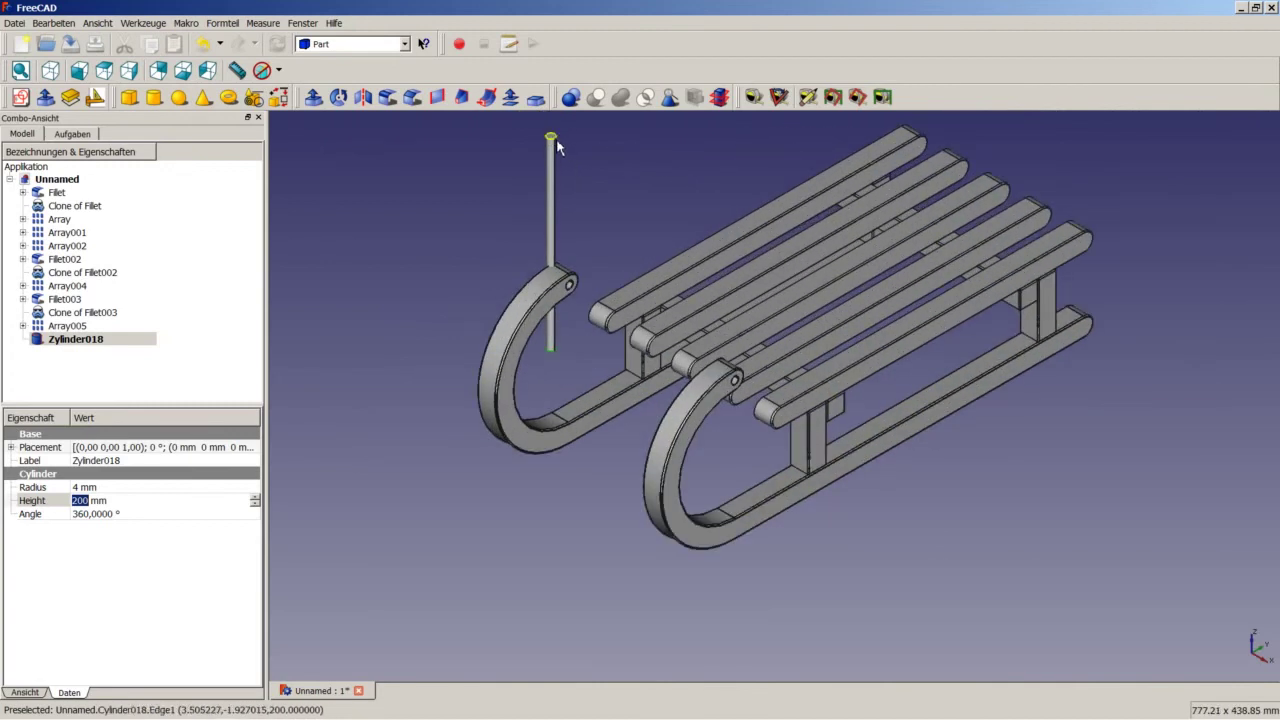
click(551, 137)
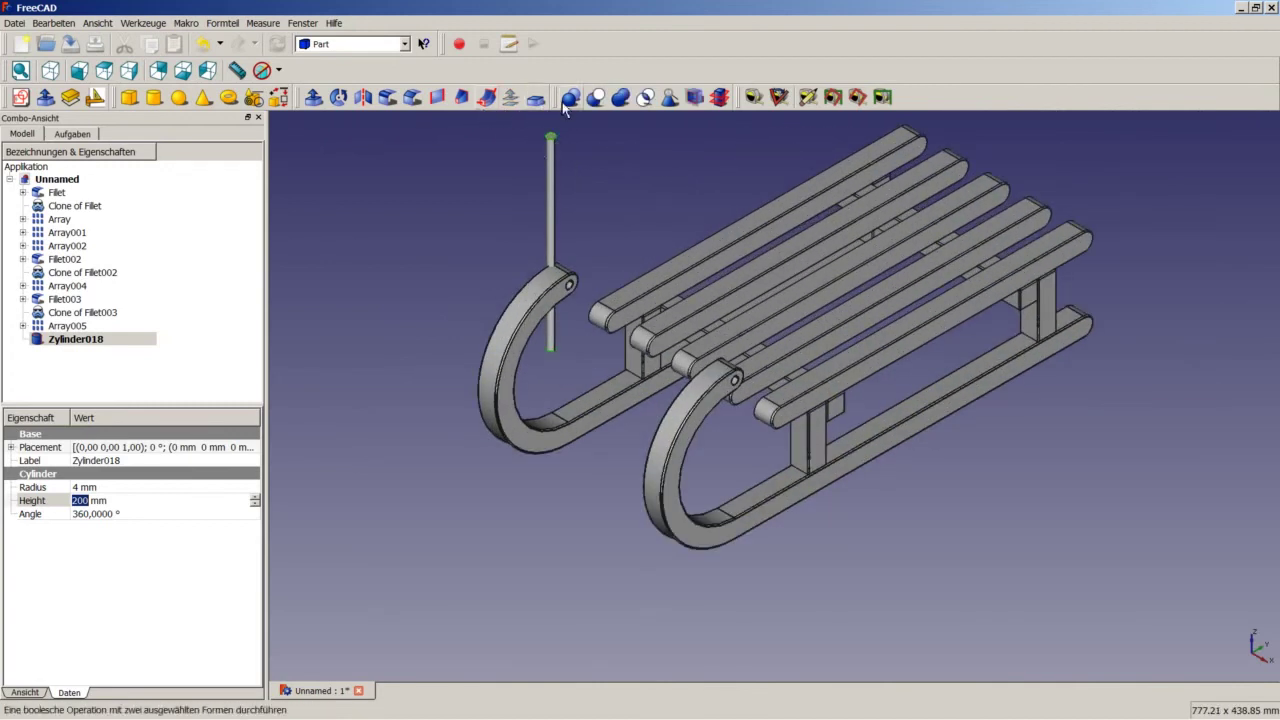
Step: Chamfer the rod's selected edge, creating Chamfer003, and select it
click(413, 97)
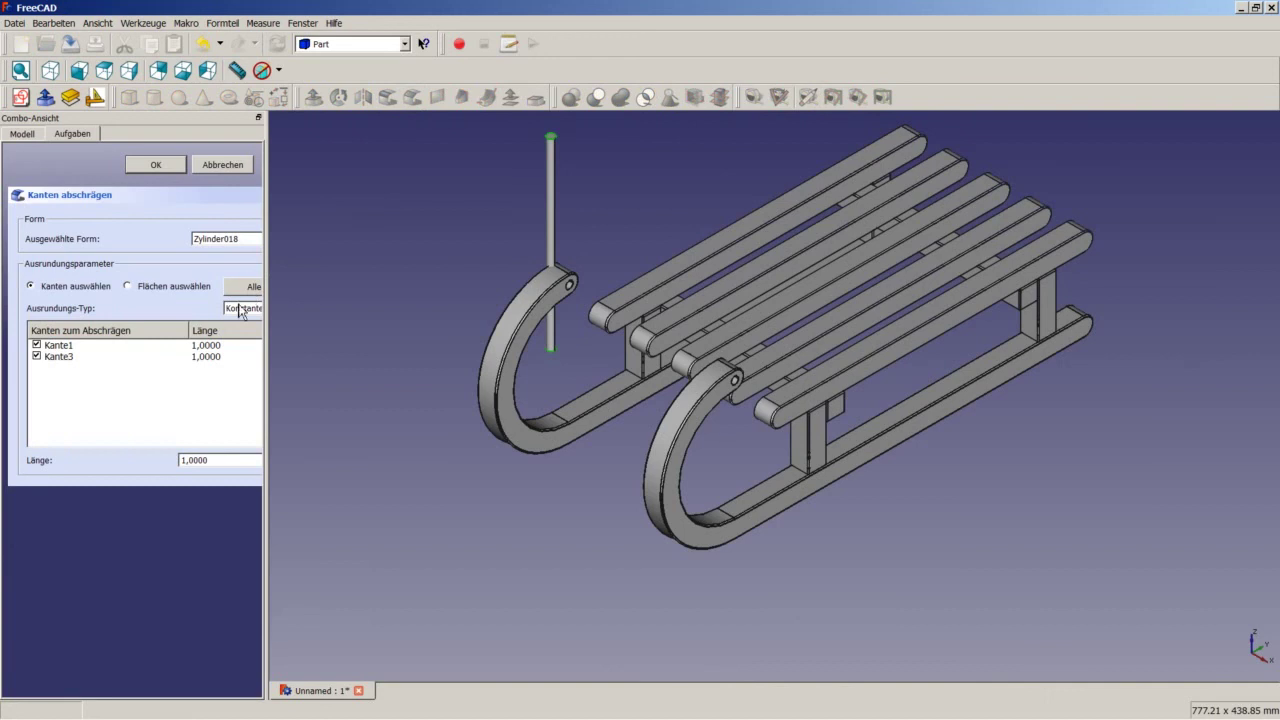
click(164, 164)
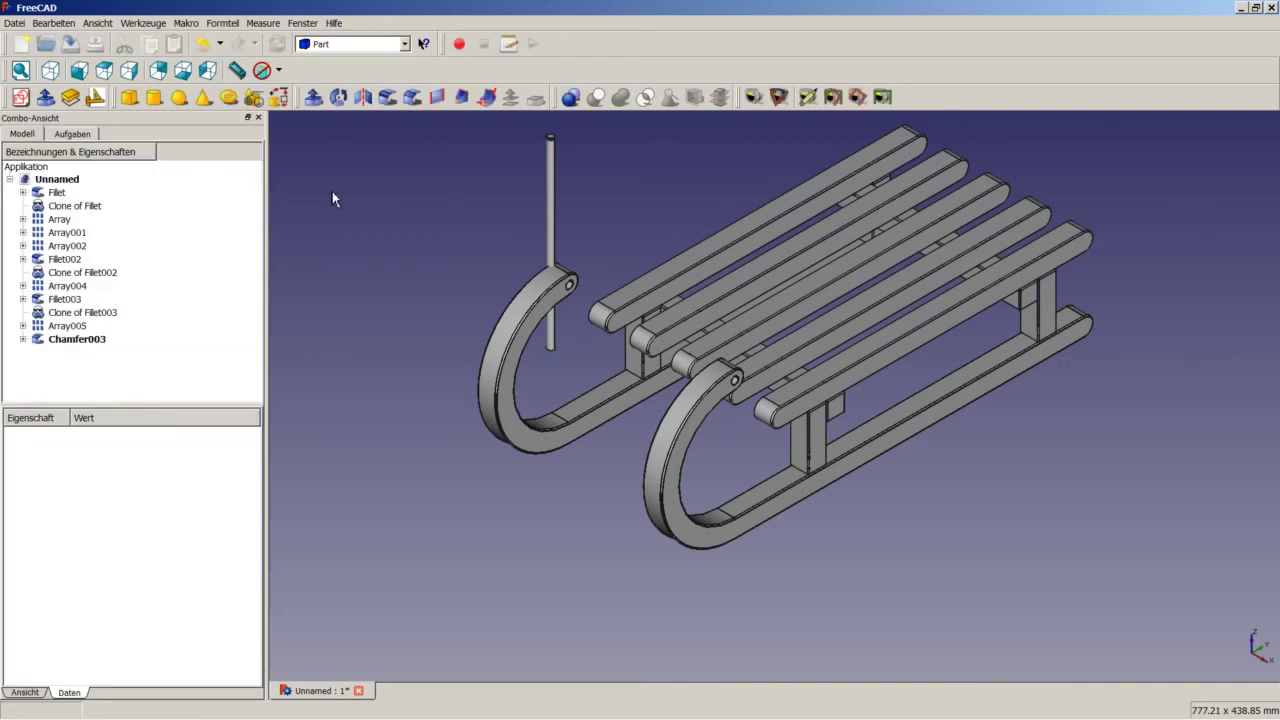
click(100, 340)
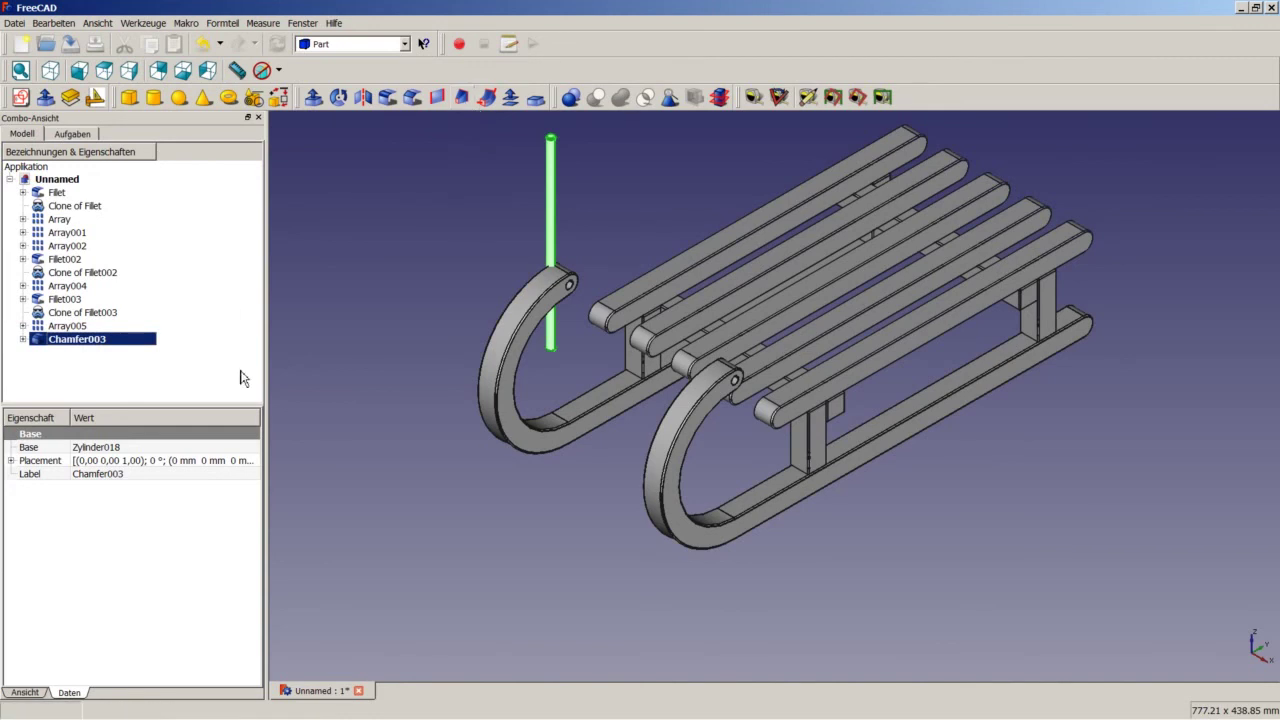
Step: Rotate Chamfer003 90° about the Y axis in its Placement
click(252, 461)
click(254, 462)
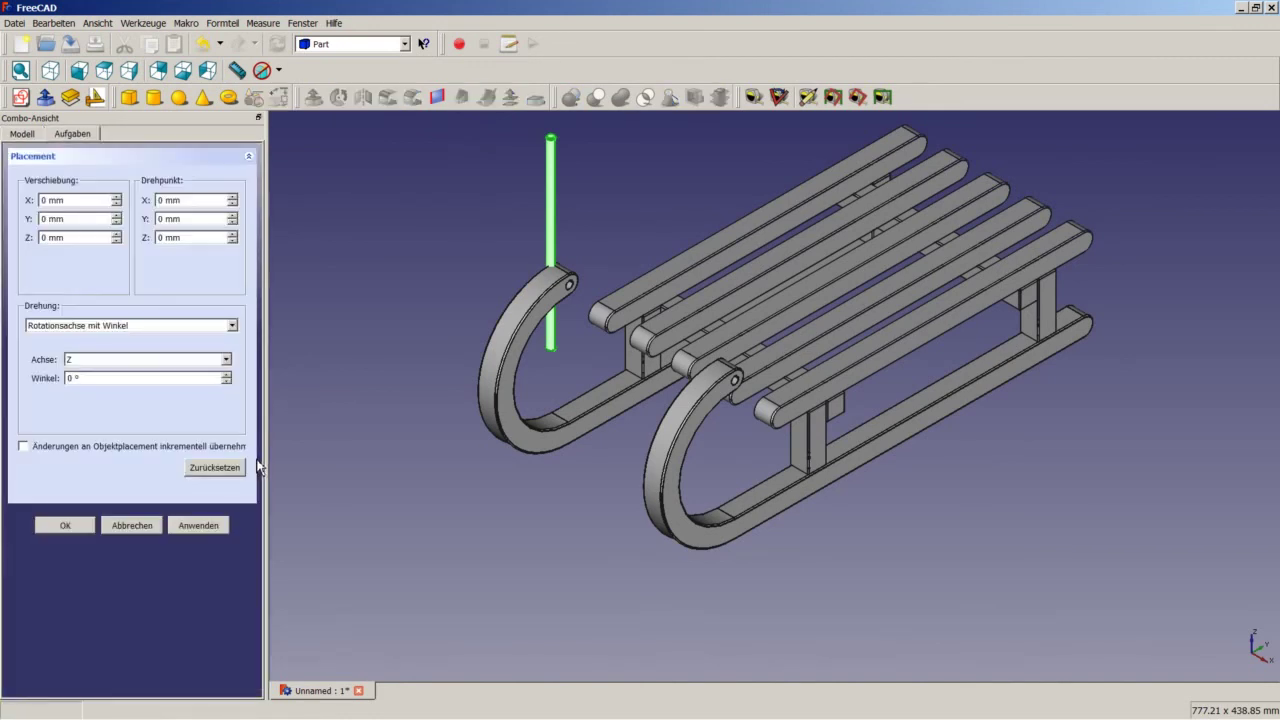
click(106, 362)
click(107, 383)
key(Tab)
text(-9)
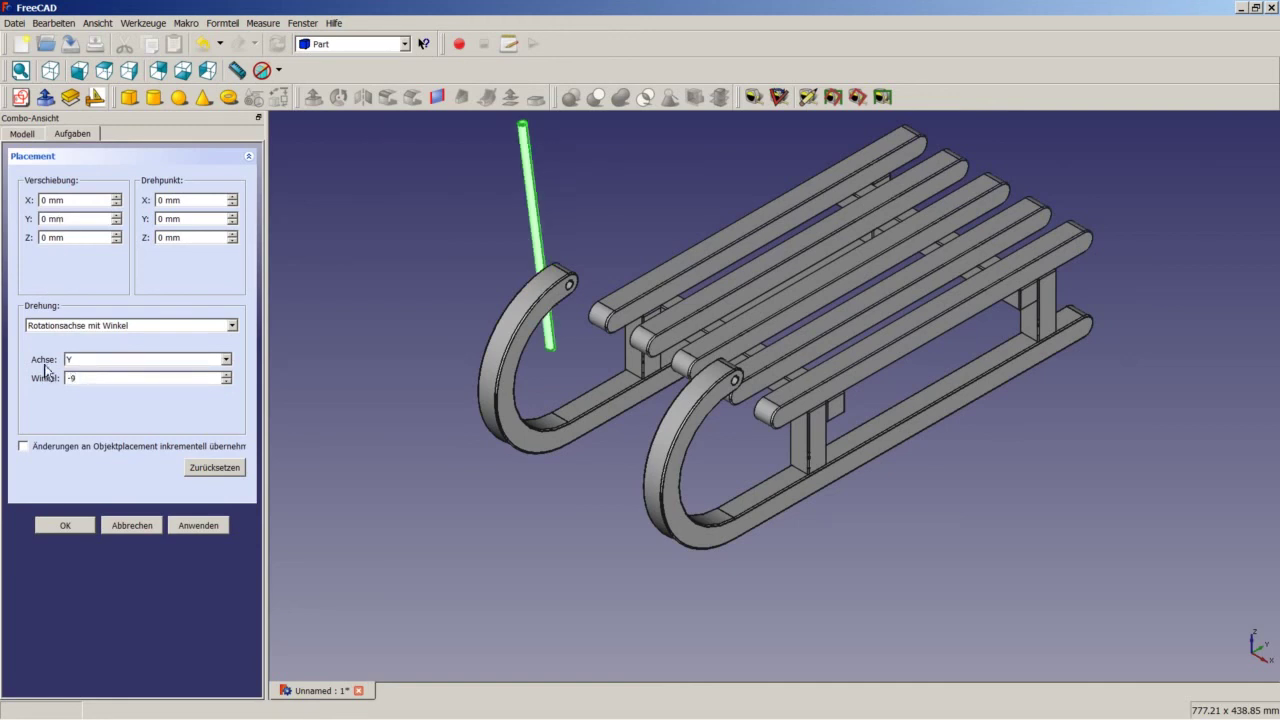
drag(82, 379, 30, 383)
text(90)
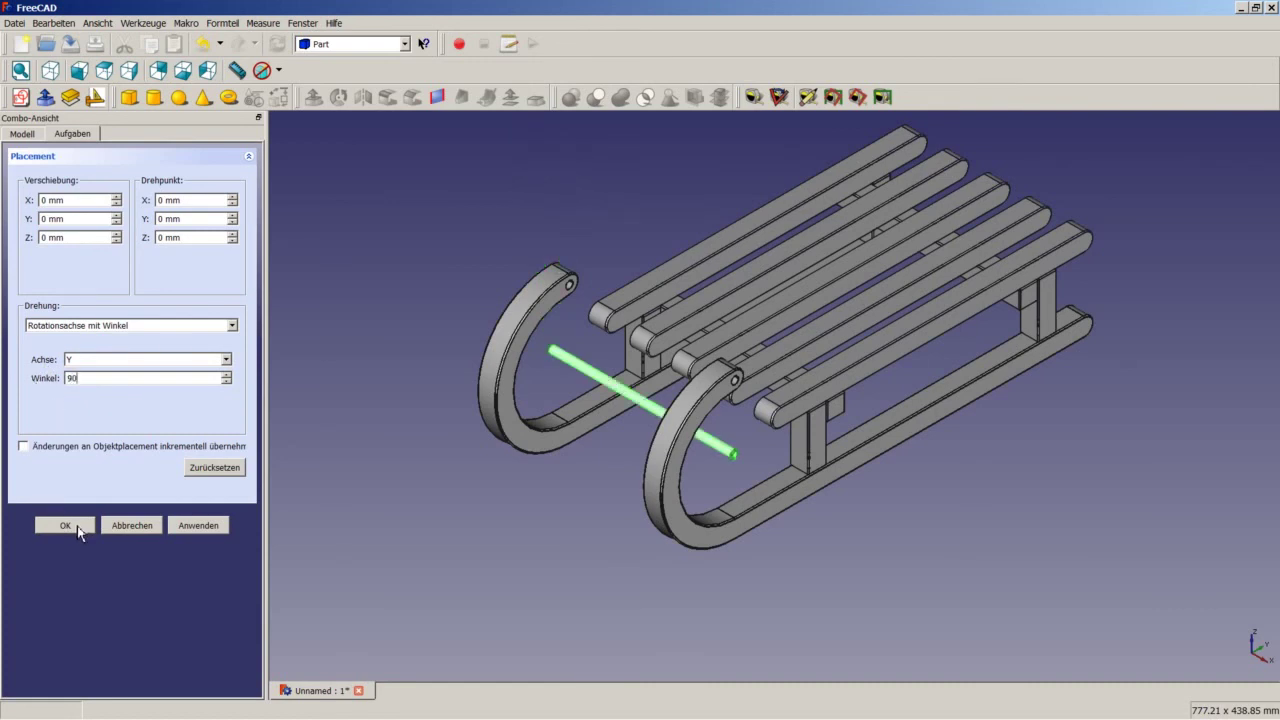
click(66, 526)
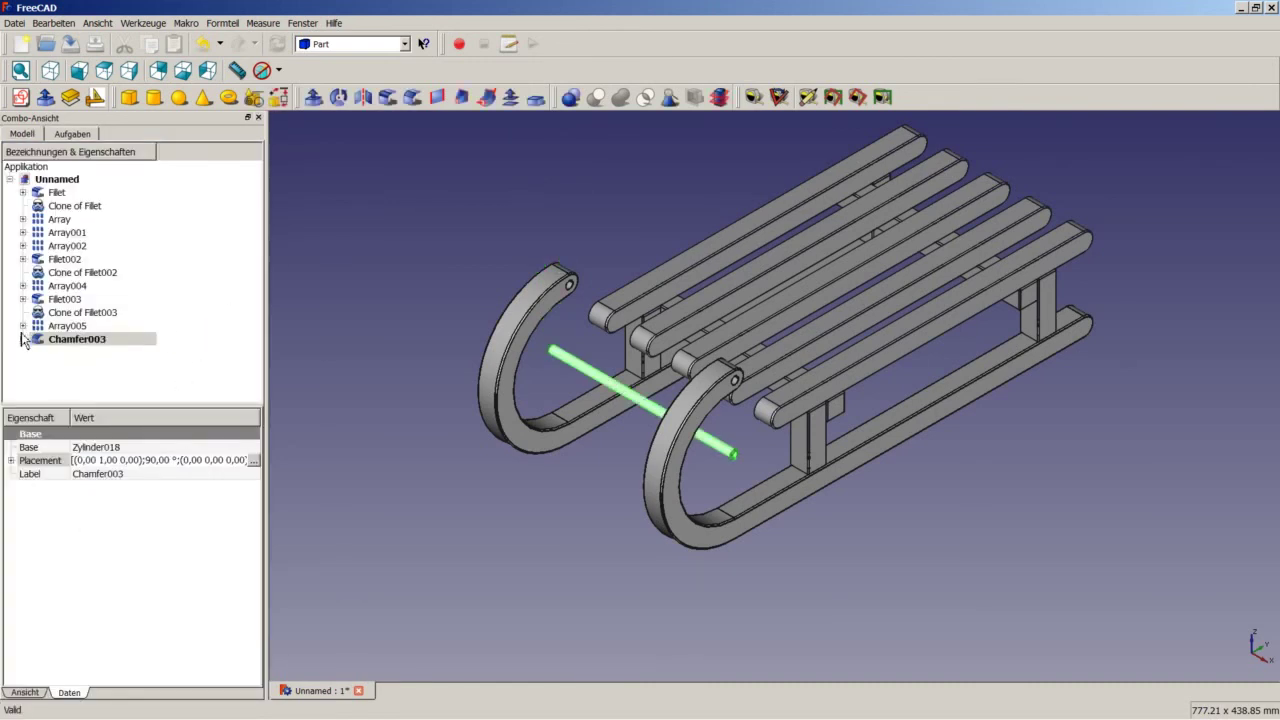
click(351, 47)
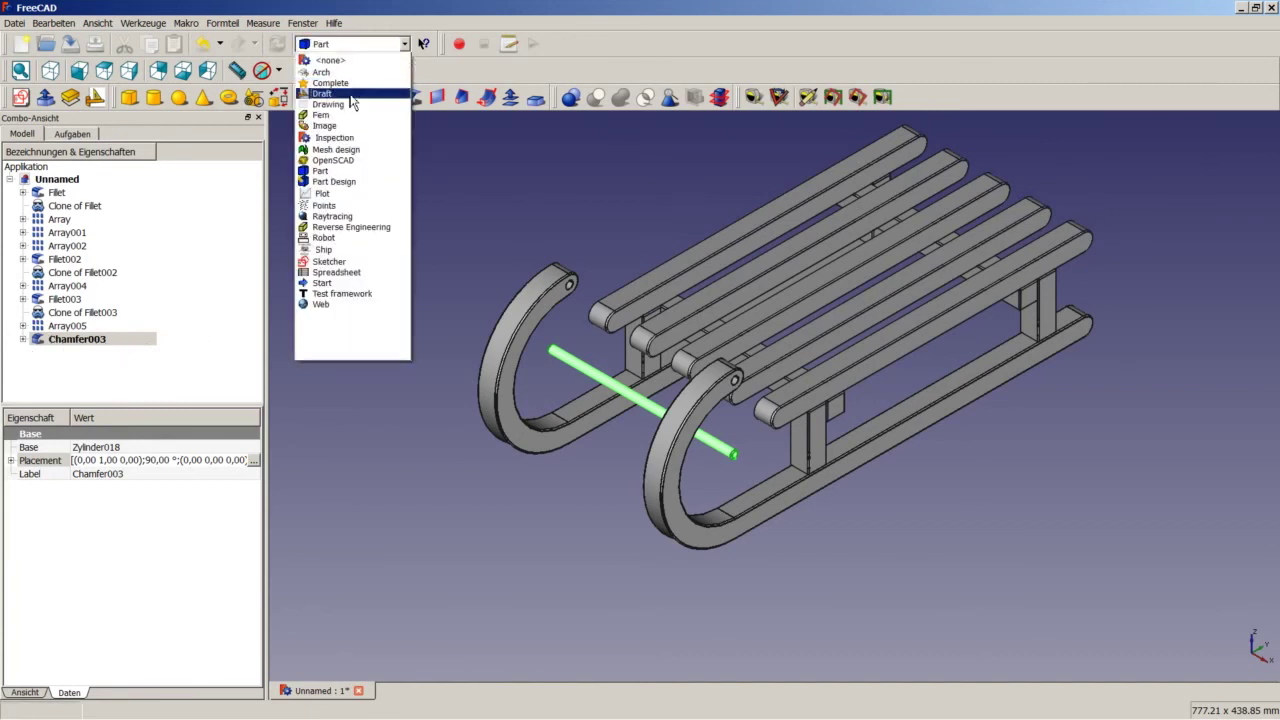
Step: Switch to the Draft workbench and set the draw style to Drahtgitter (wireframe)
click(351, 95)
click(279, 70)
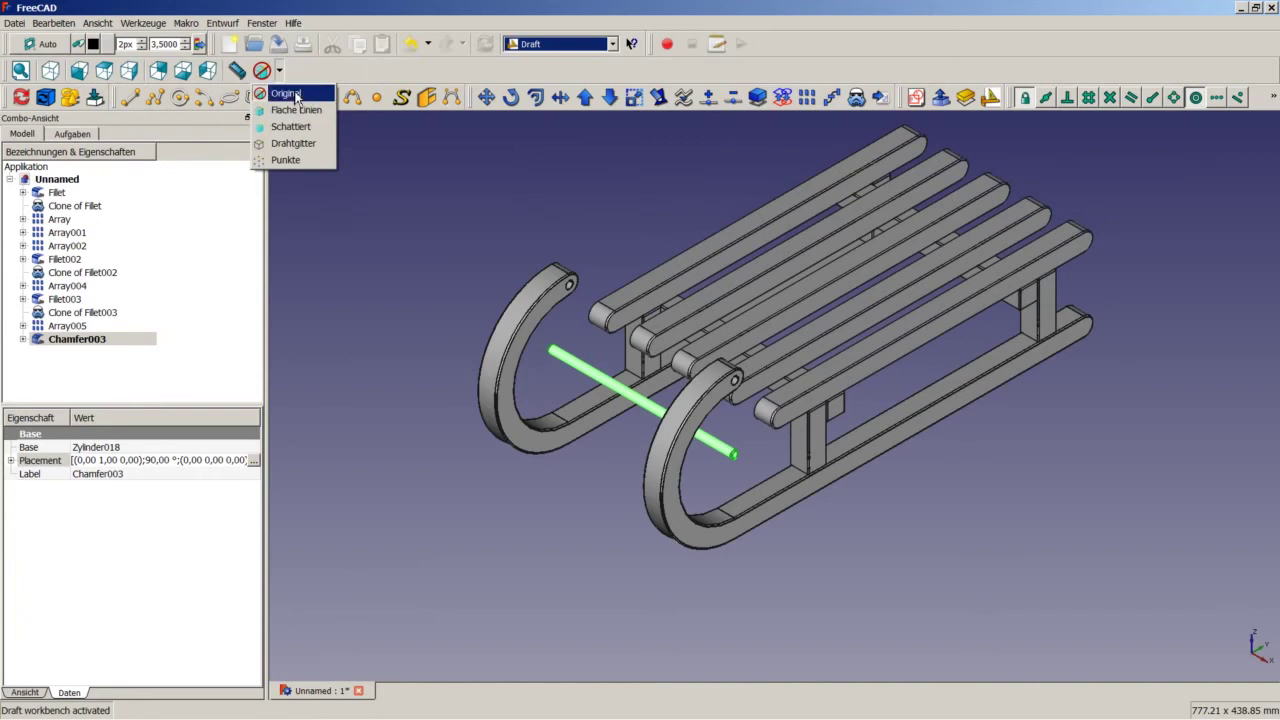
click(293, 143)
scroll(735, 458, up, 5)
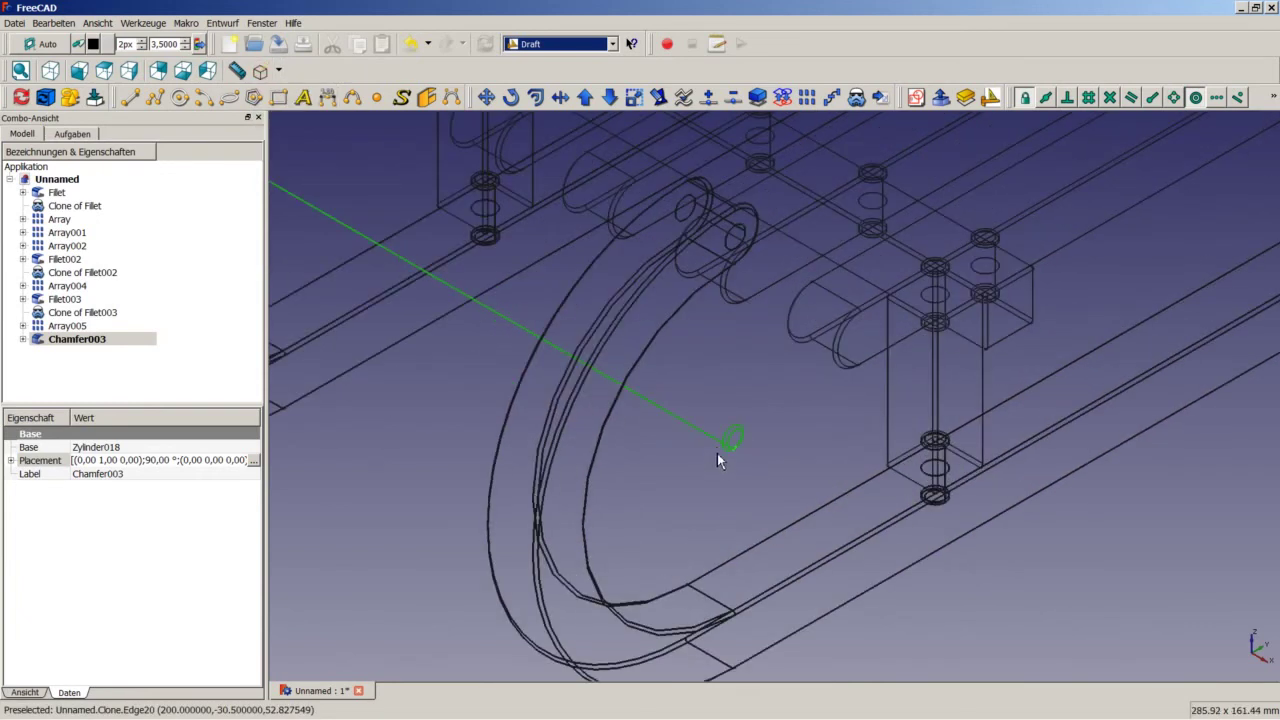
scroll(717, 453, up, 3)
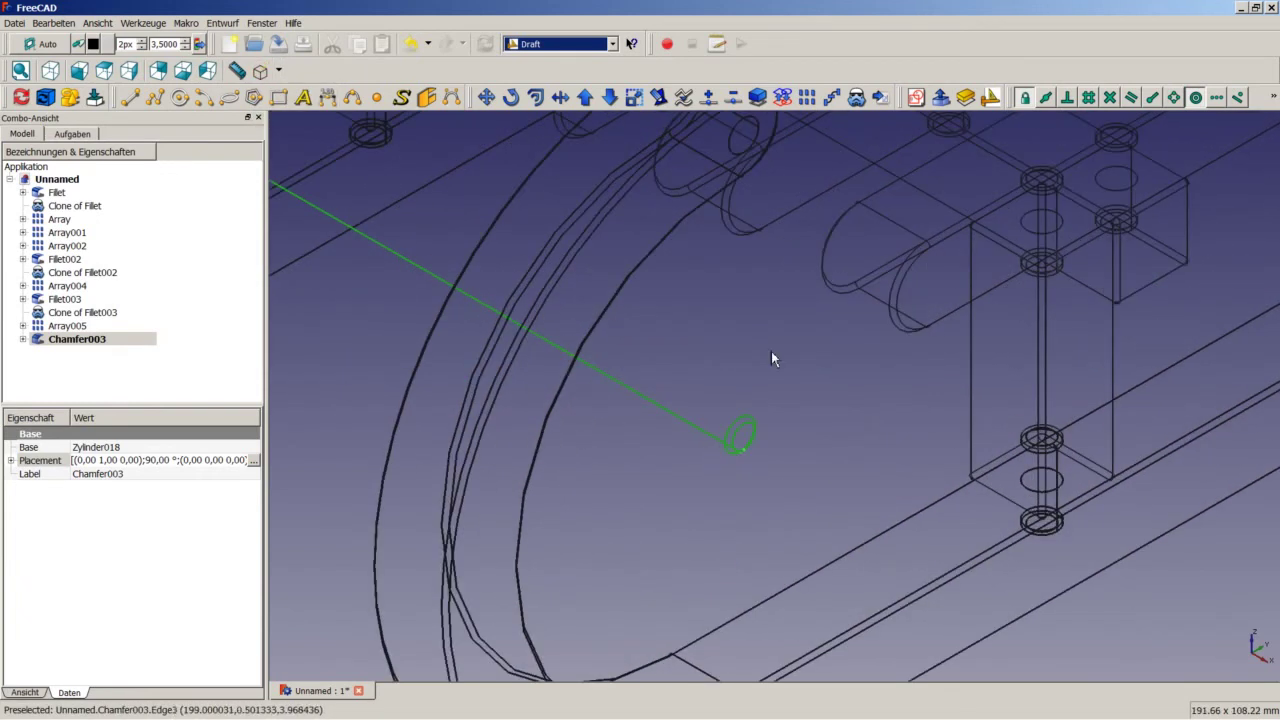
Step: Move the green rod so its end snaps onto the centre of the runner's front hole
click(487, 97)
scroll(752, 465, up, 2)
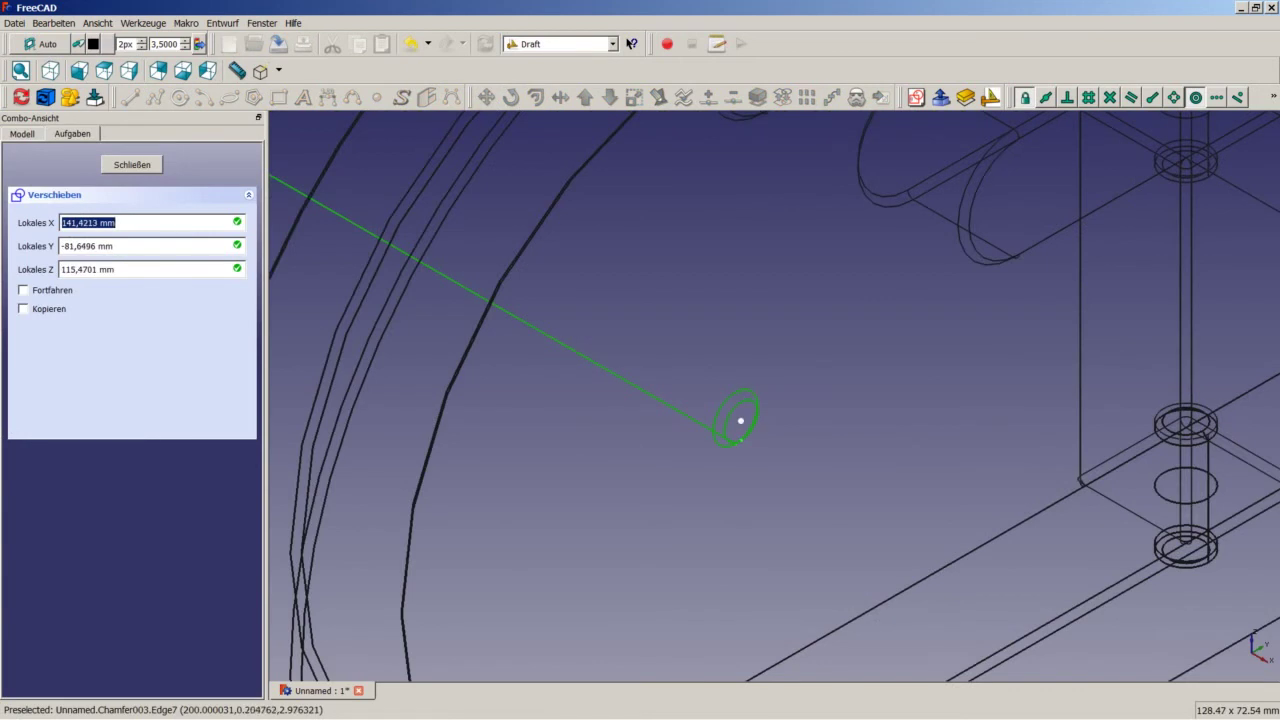
click(741, 421)
scroll(740, 416, down, 2)
scroll(740, 410, down, 2)
scroll(748, 269, up, 3)
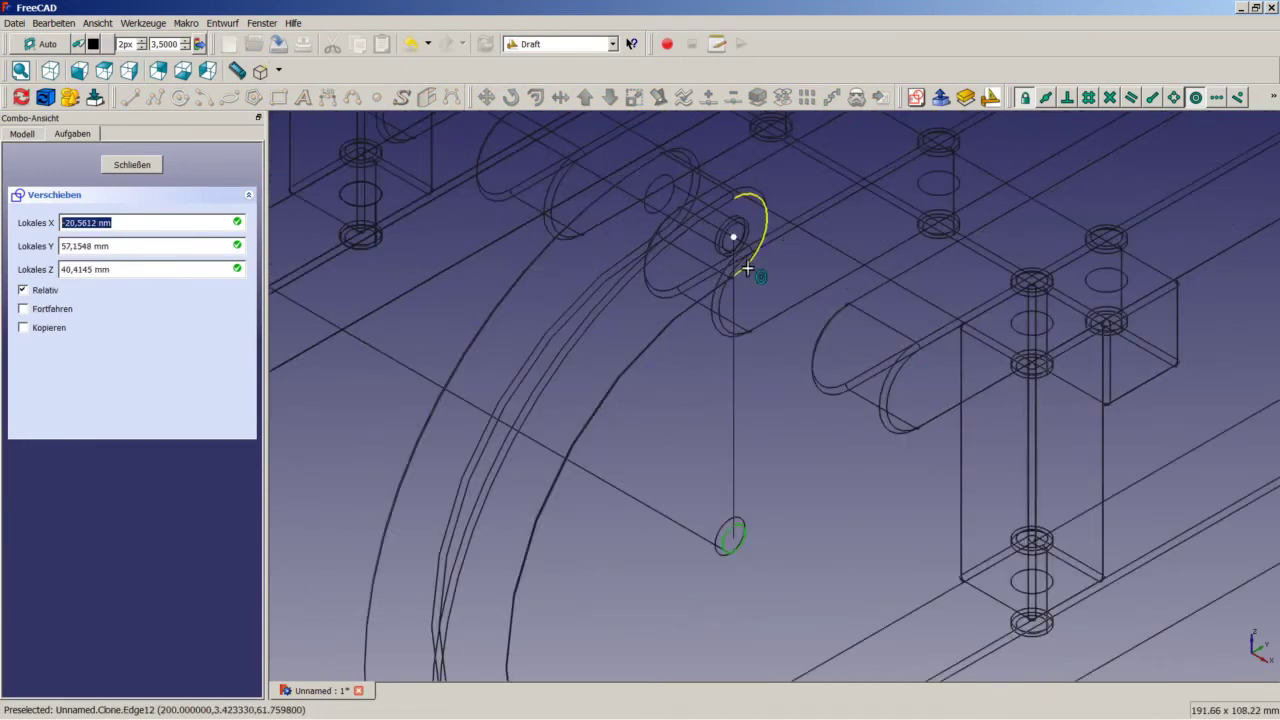
scroll(748, 269, up, 2)
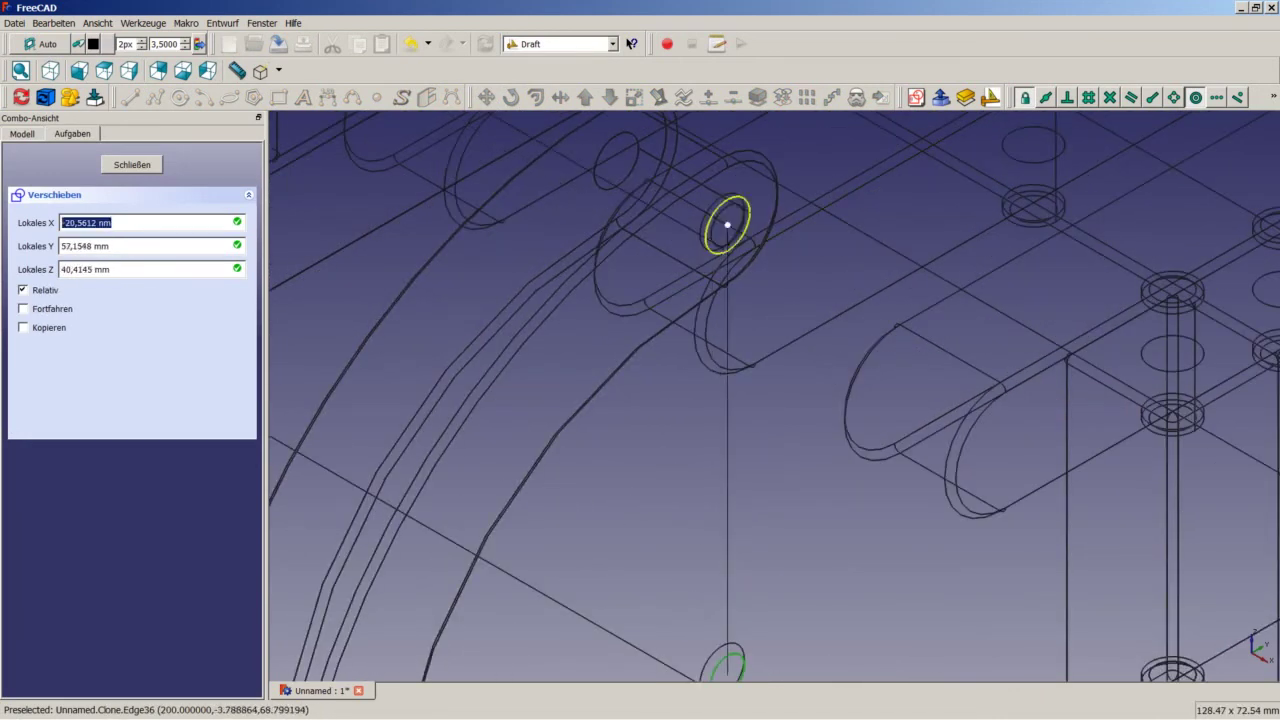
click(728, 224)
scroll(694, 300, down, 3)
scroll(694, 290, down, 3)
scroll(694, 300, down, 1)
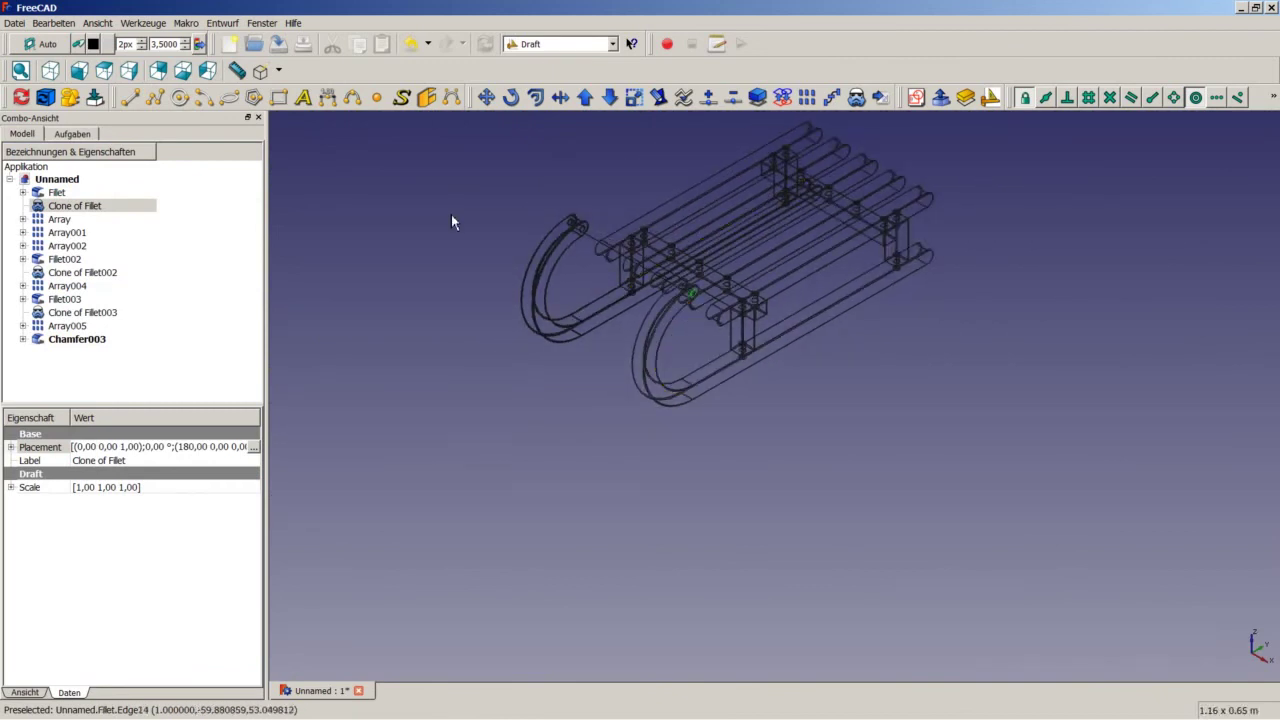
Step: Clear the selection and set the draw style back to Original shaded display
click(452, 215)
click(279, 70)
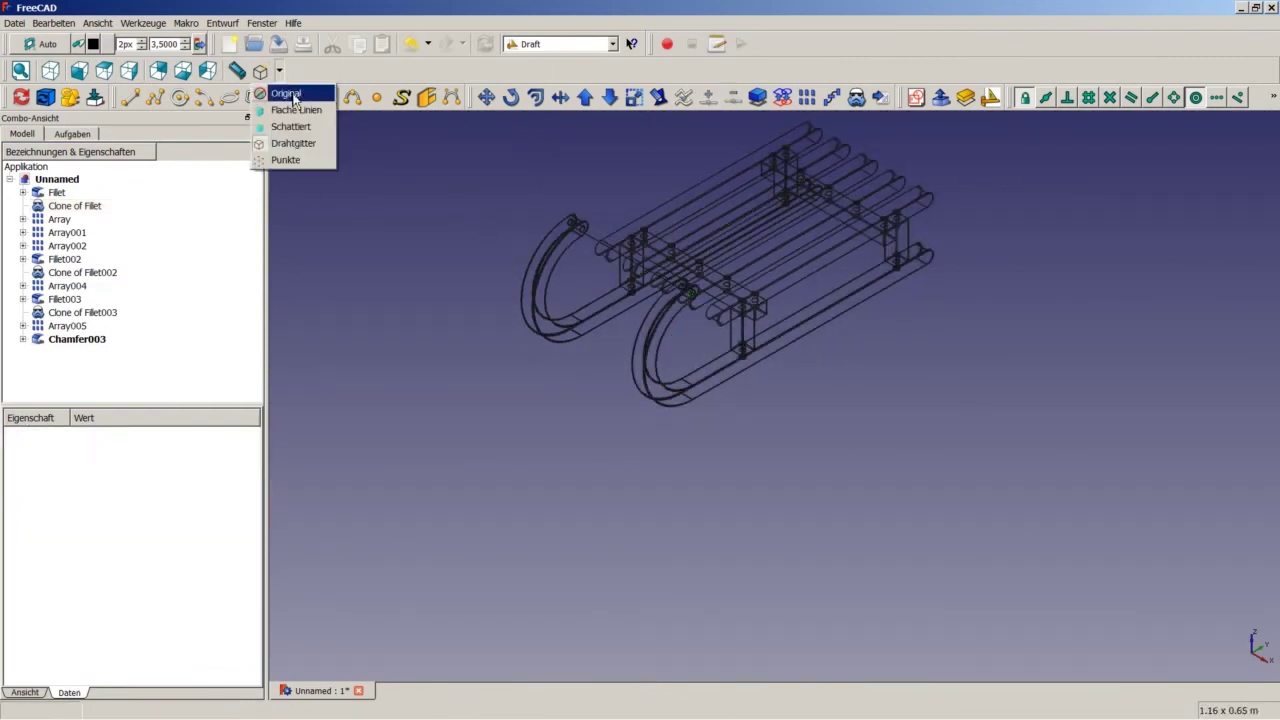
click(287, 94)
right_click(323, 152)
click(404, 176)
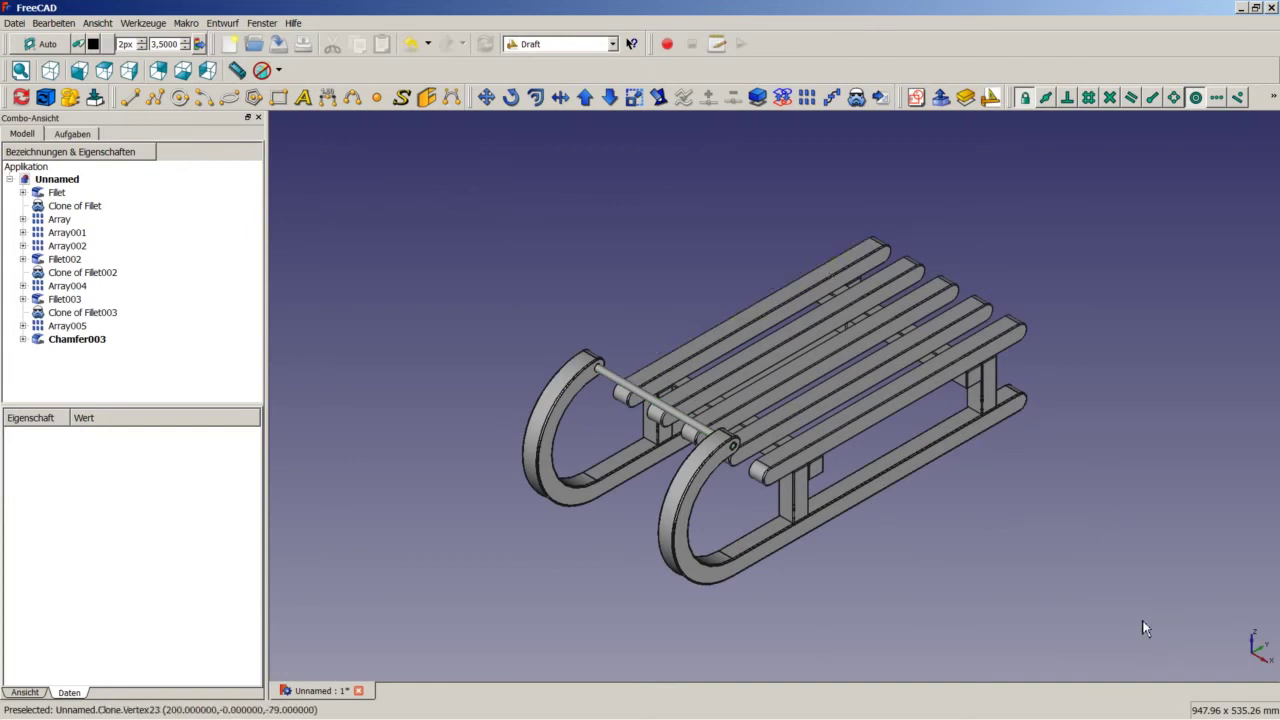
Step: Save the sled document with Ctrl+S
key(ctrl+s)
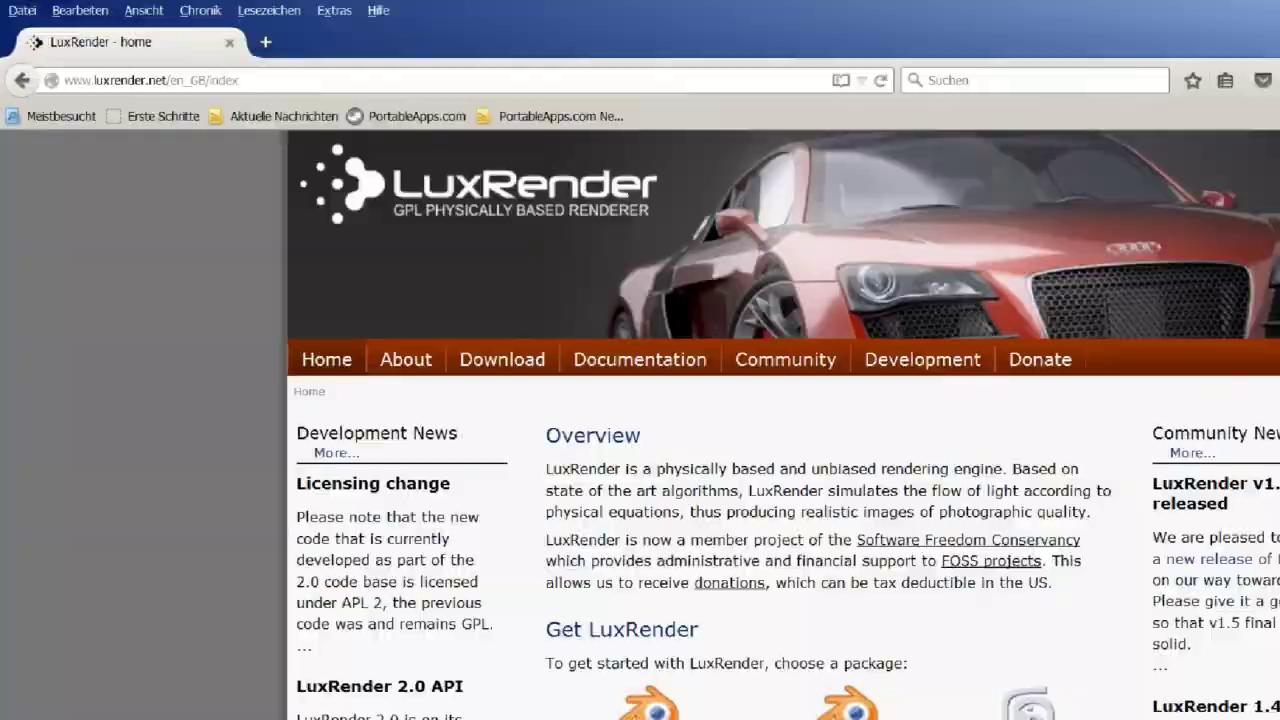
Step: Scroll down the LuxRender home page to the Get LuxRender package list and back up
scroll(530, 457, down, 3)
scroll(530, 457, down, 2)
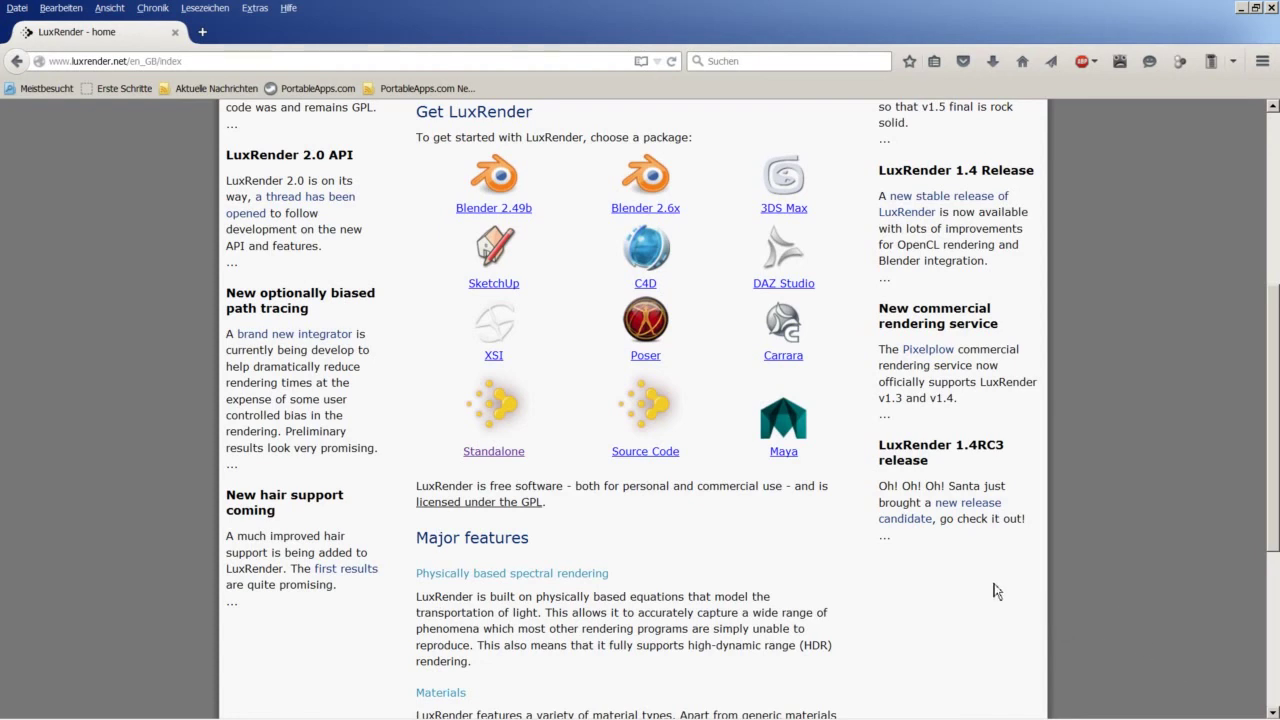
scroll(1040, 590, up, 3)
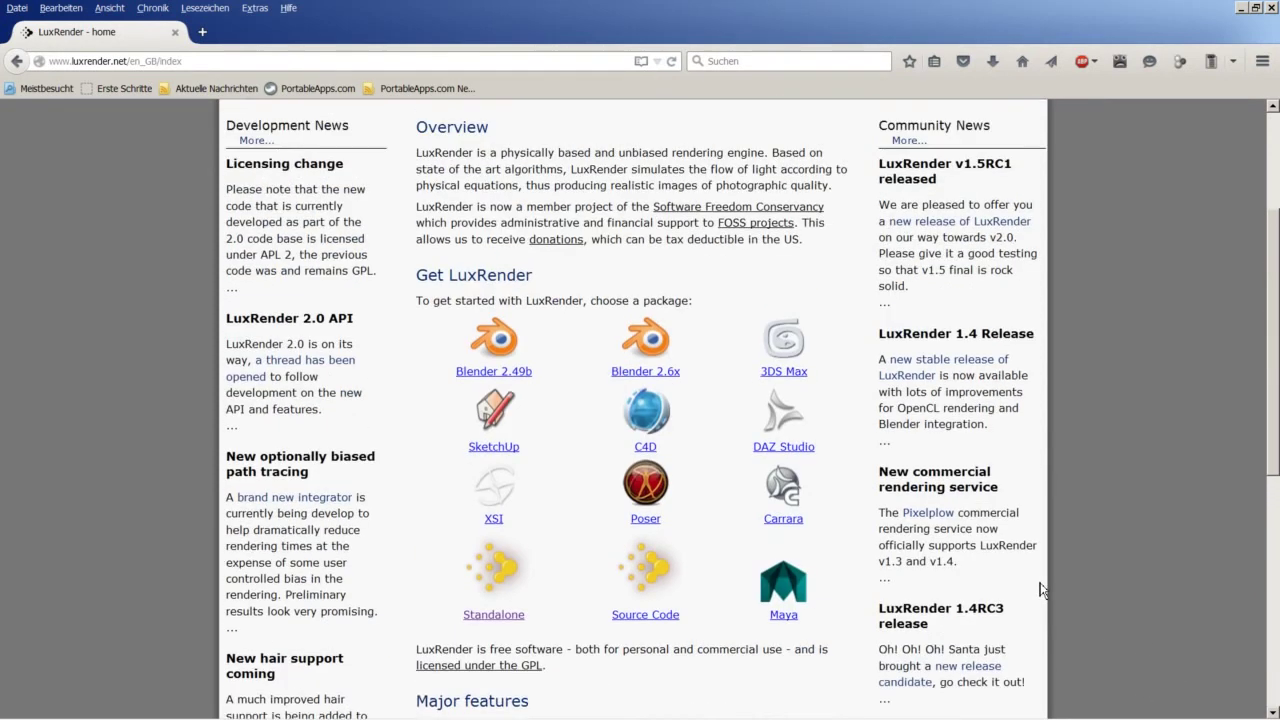
scroll(1050, 587, up, 3)
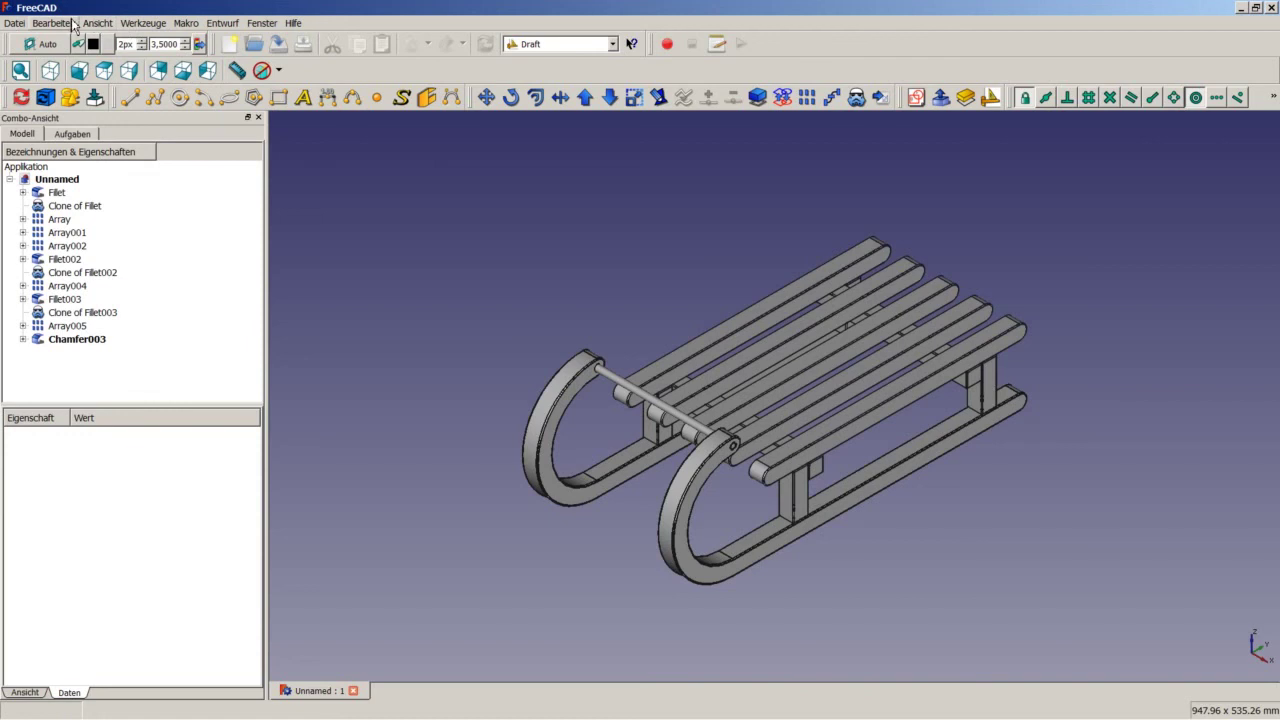
click(55, 23)
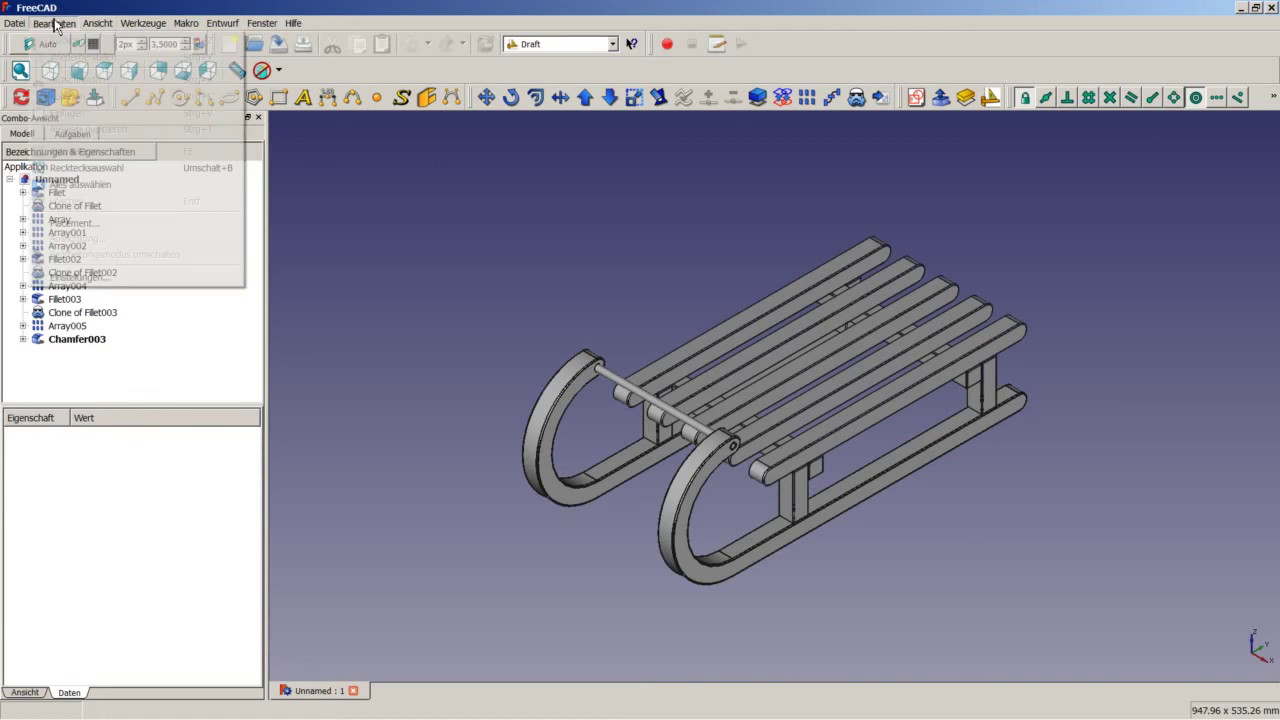
click(77, 280)
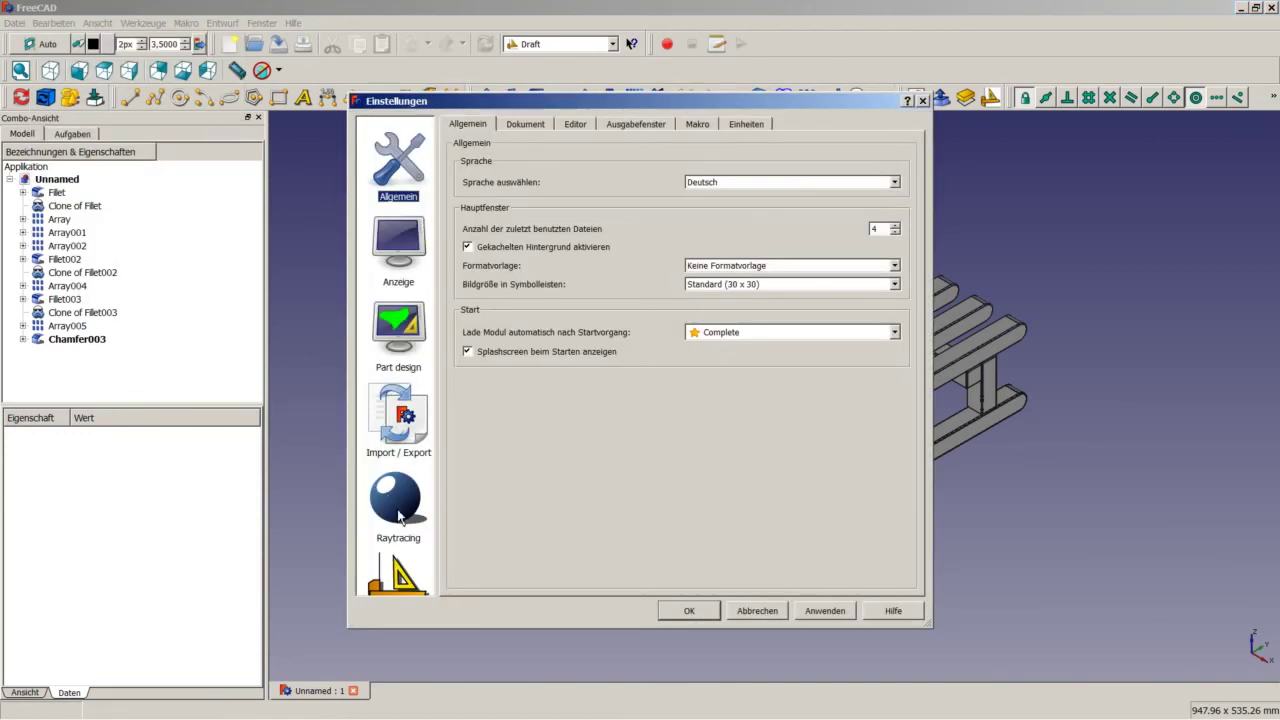
click(399, 515)
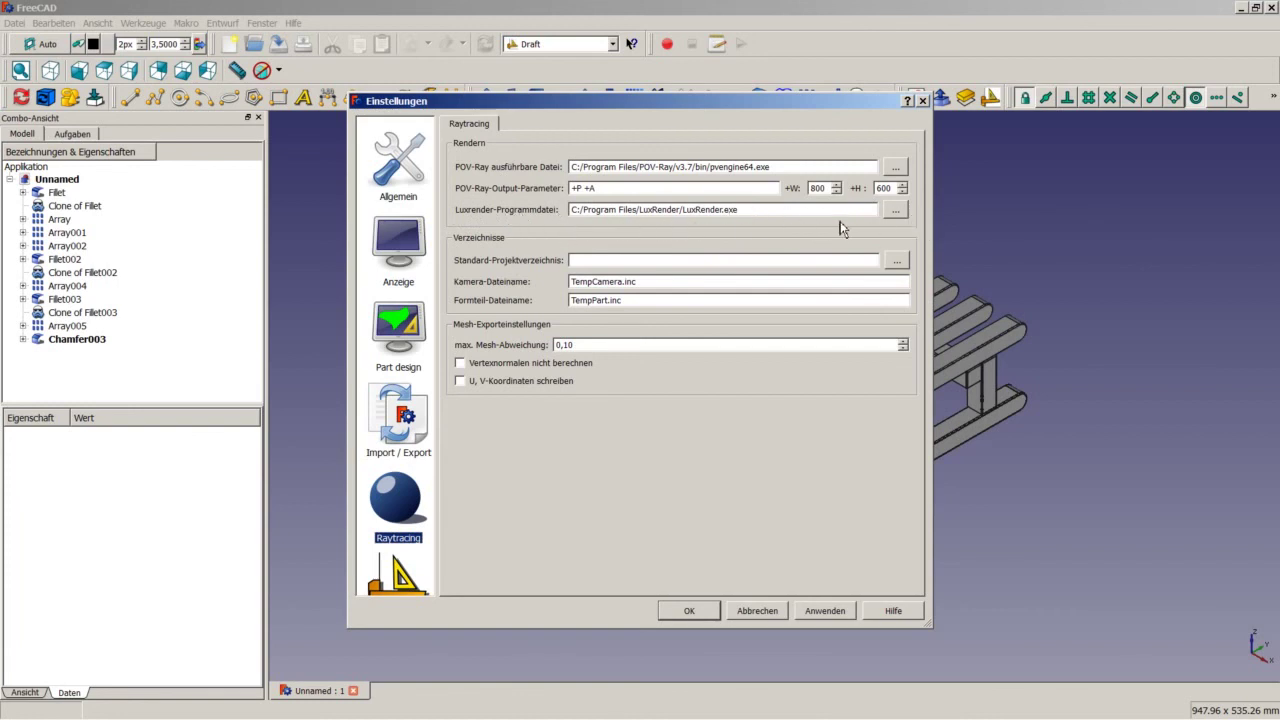
click(896, 212)
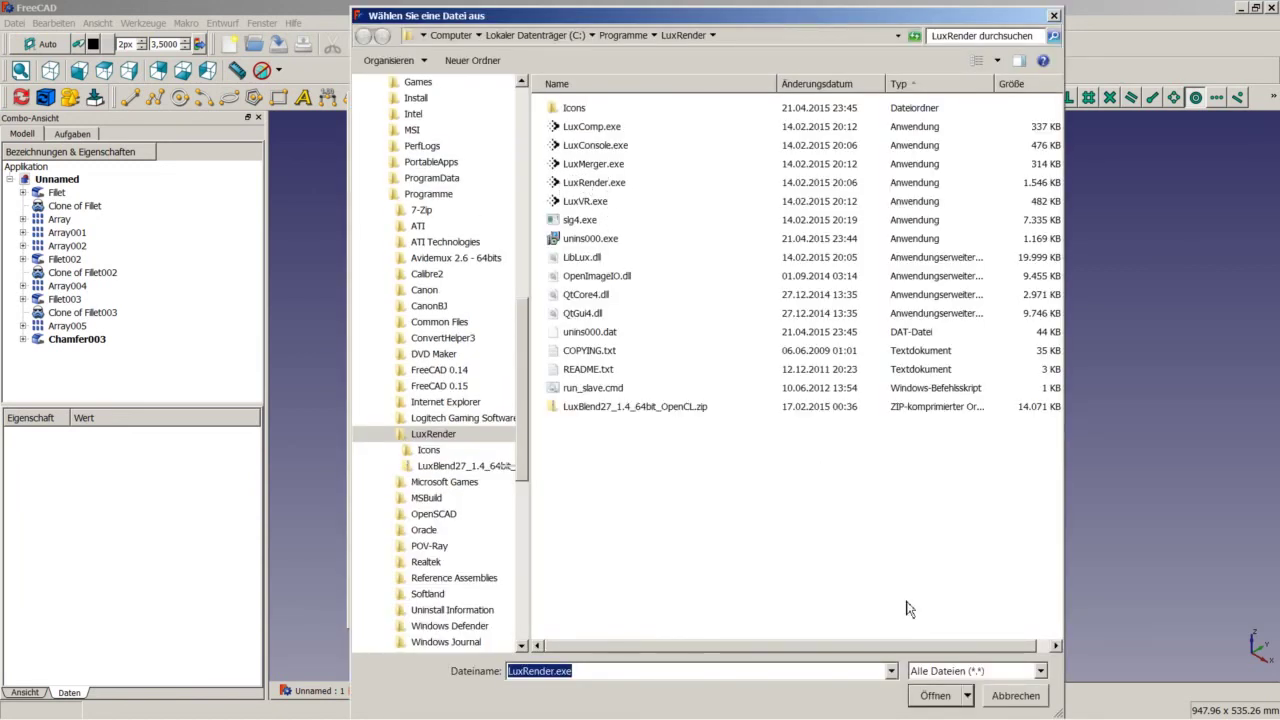
click(1034, 706)
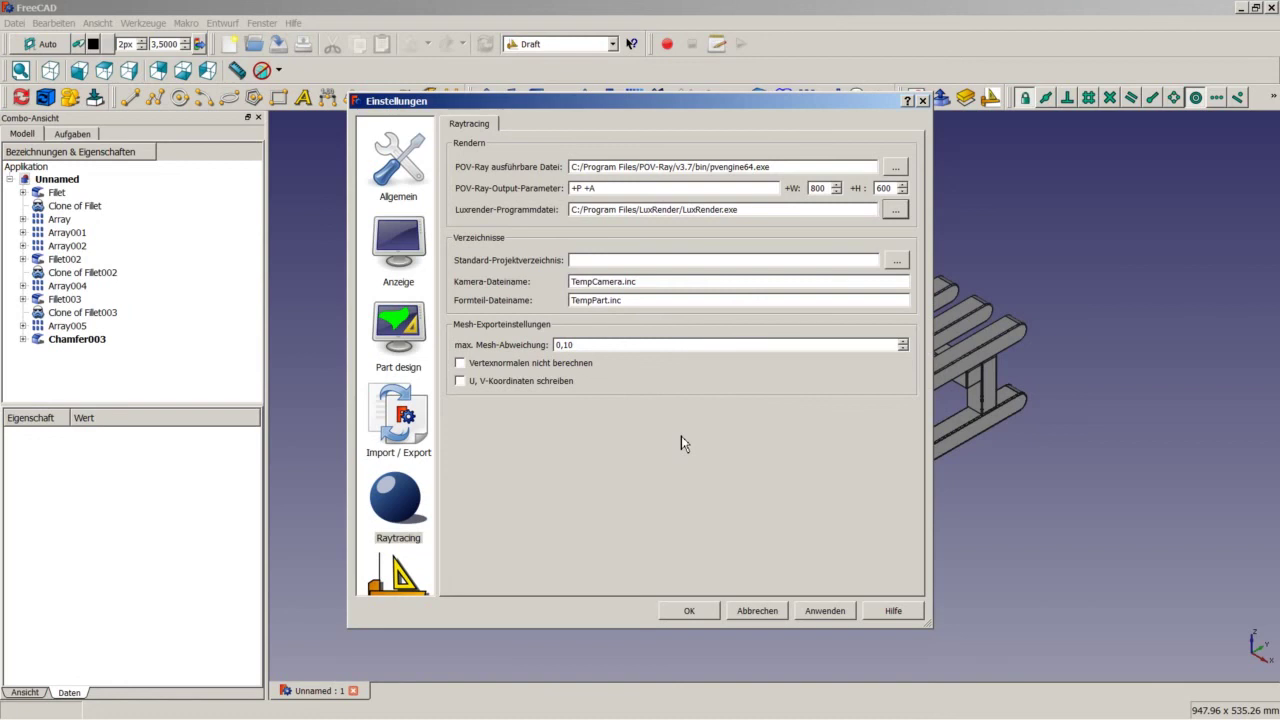
click(765, 616)
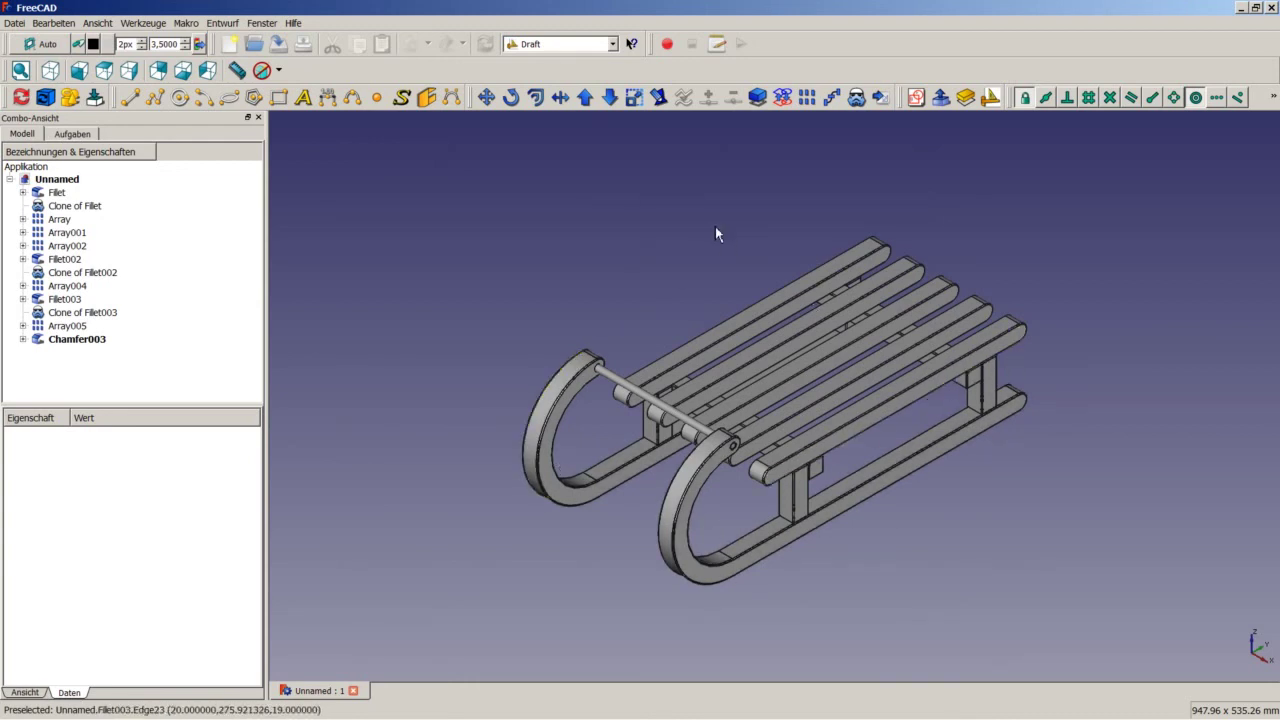
Step: Activate the Raytracing workbench, switch to Perspektivische Ansicht, and zoom out on the sled
click(562, 45)
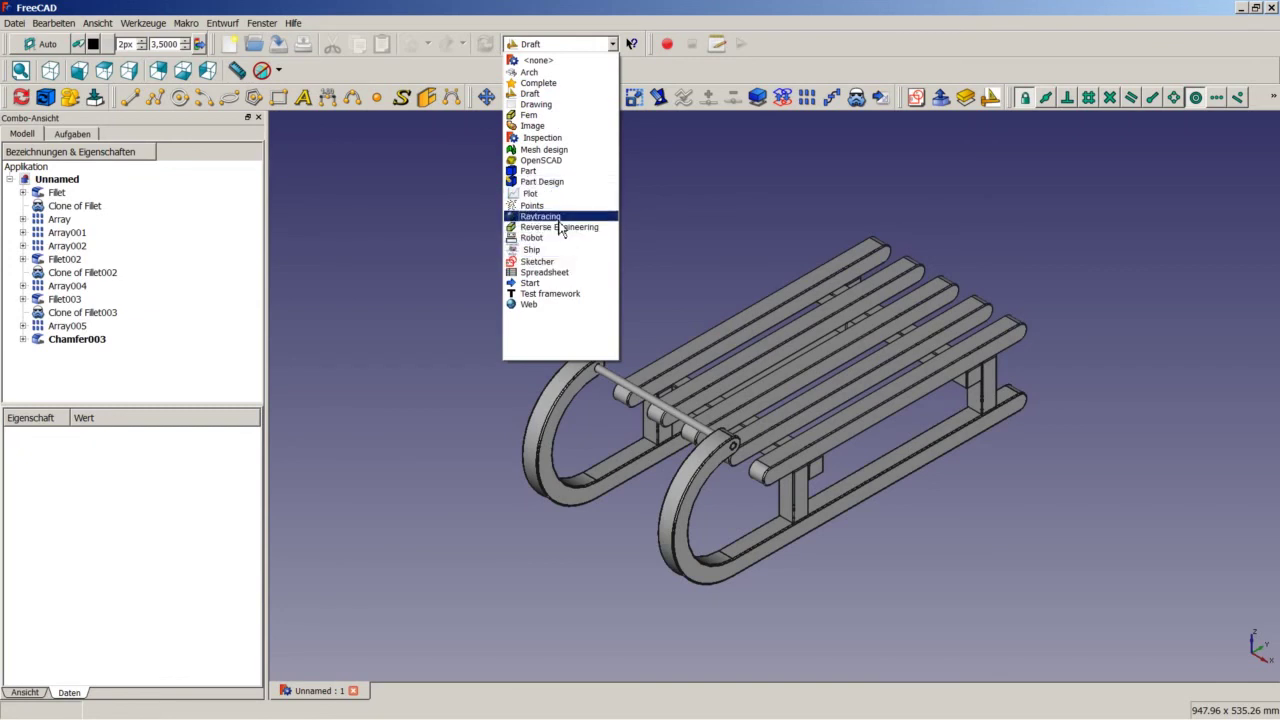
click(558, 217)
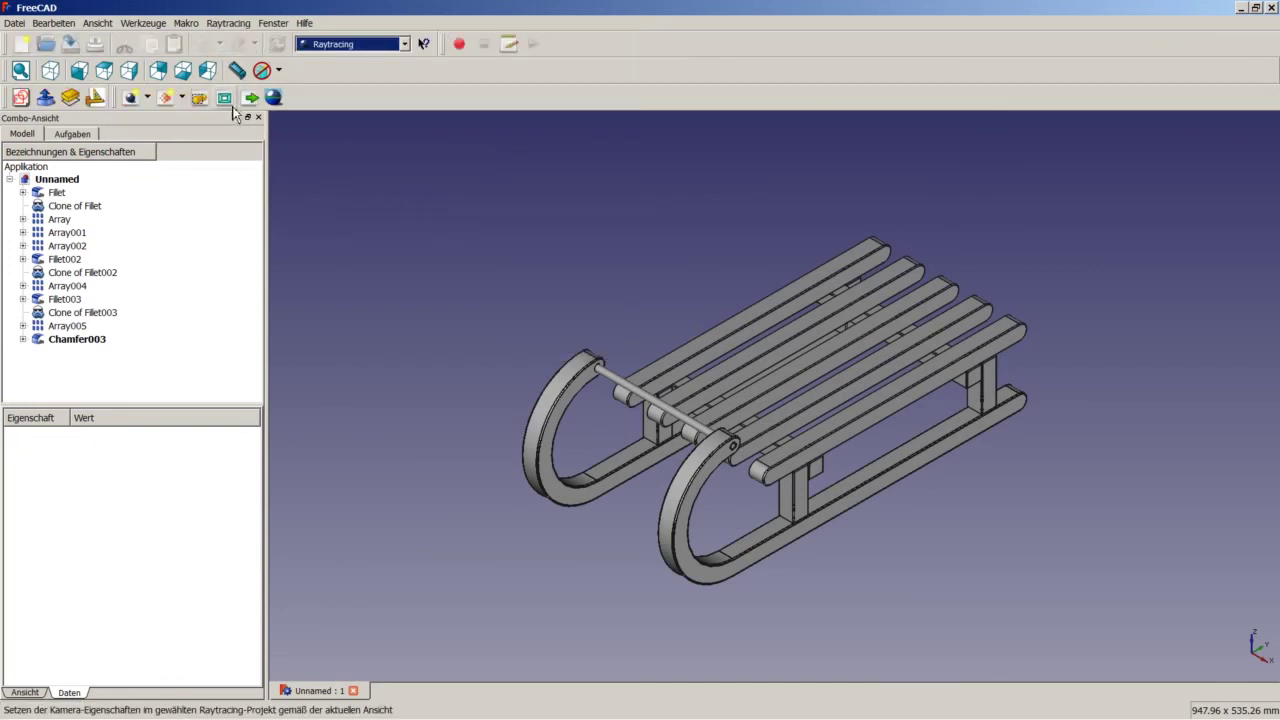
click(99, 26)
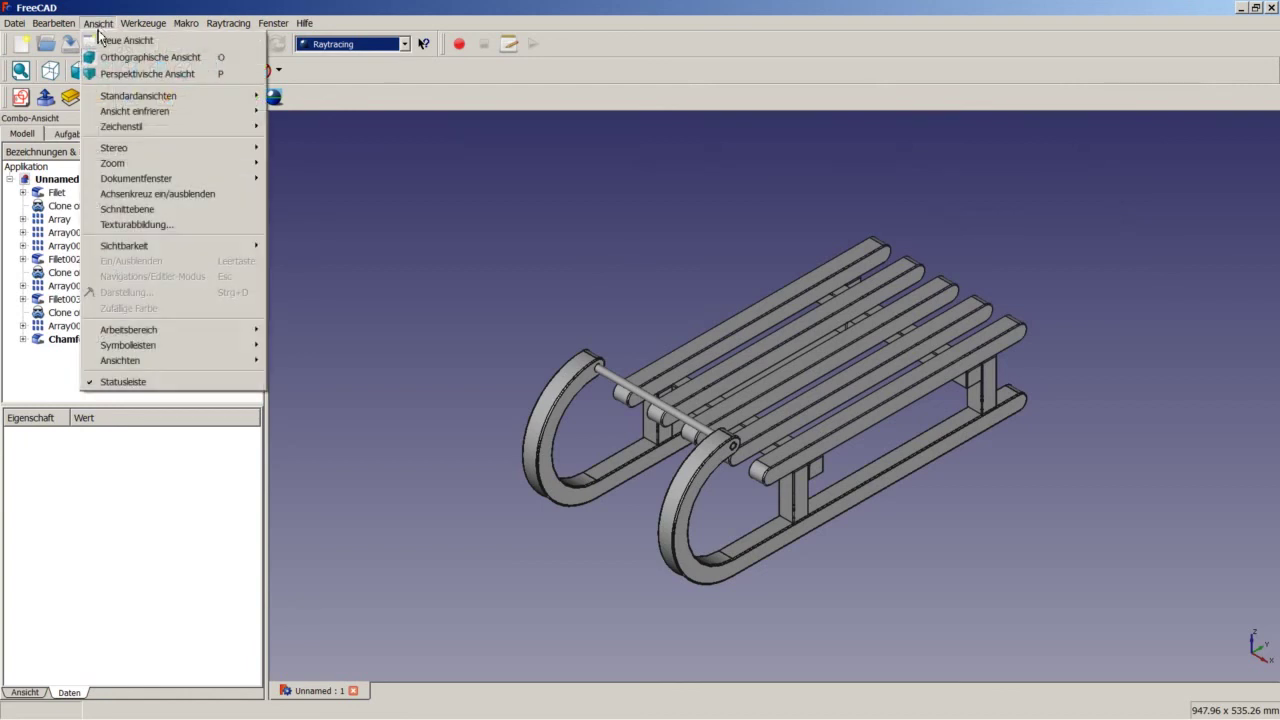
click(157, 77)
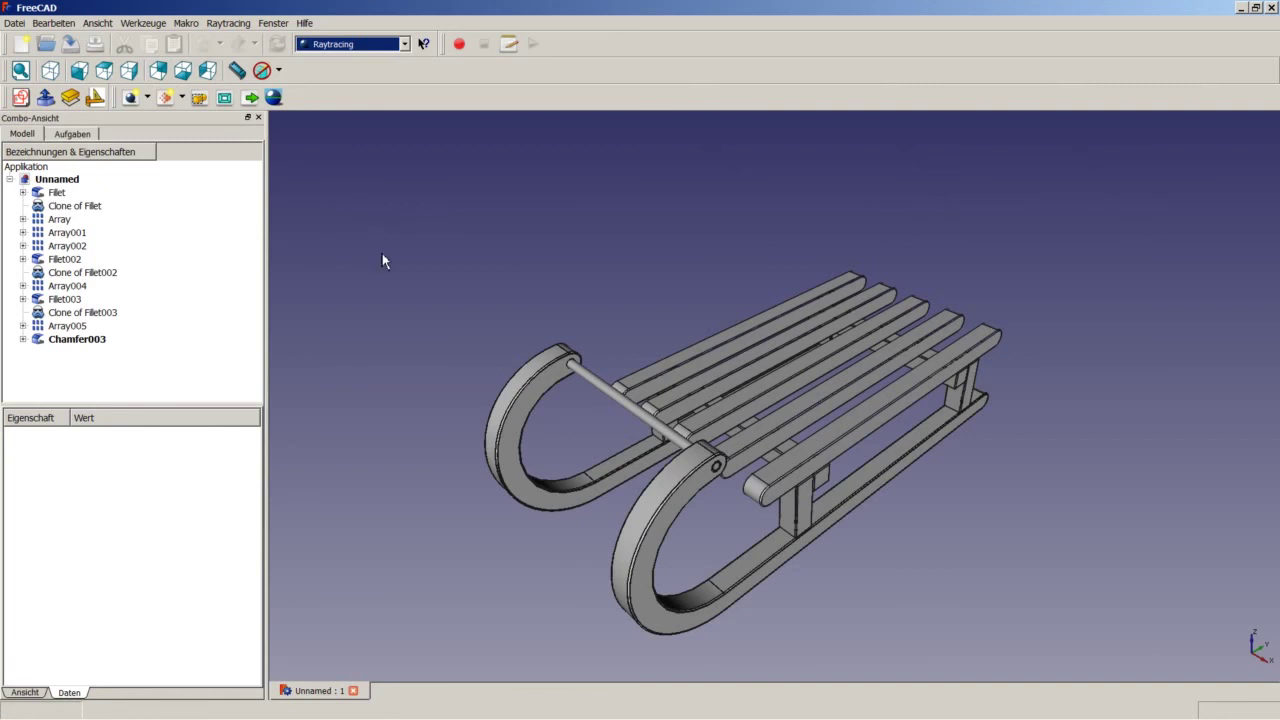
scroll(557, 400, down, 3)
scroll(750, 450, down, 2)
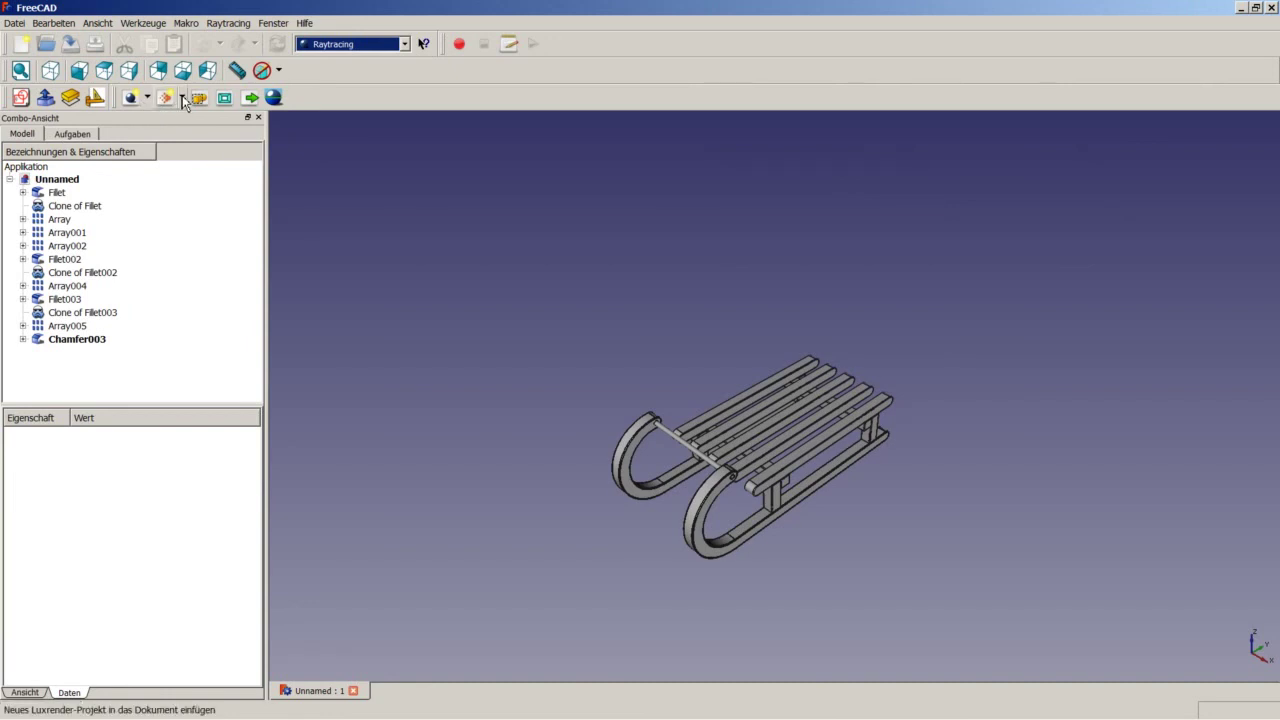
Step: Add two trial Lux projects, then delete both LuxProject and LuxProject001
click(183, 98)
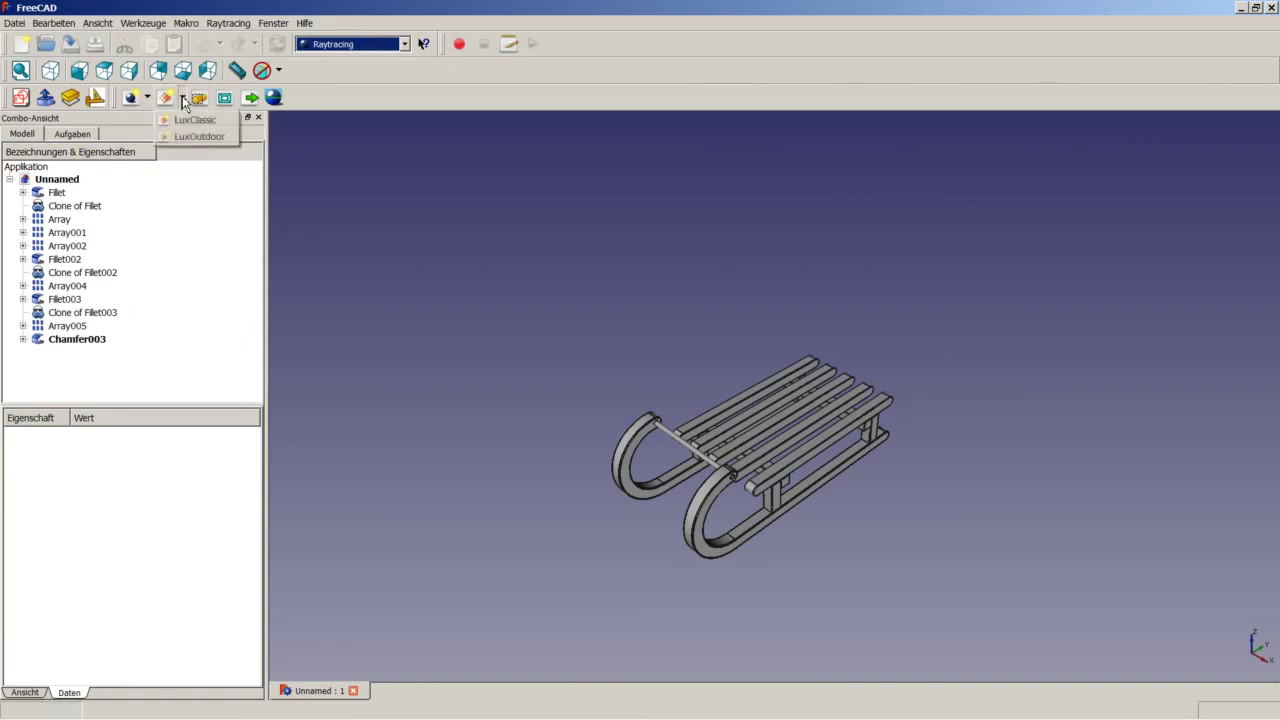
click(135, 120)
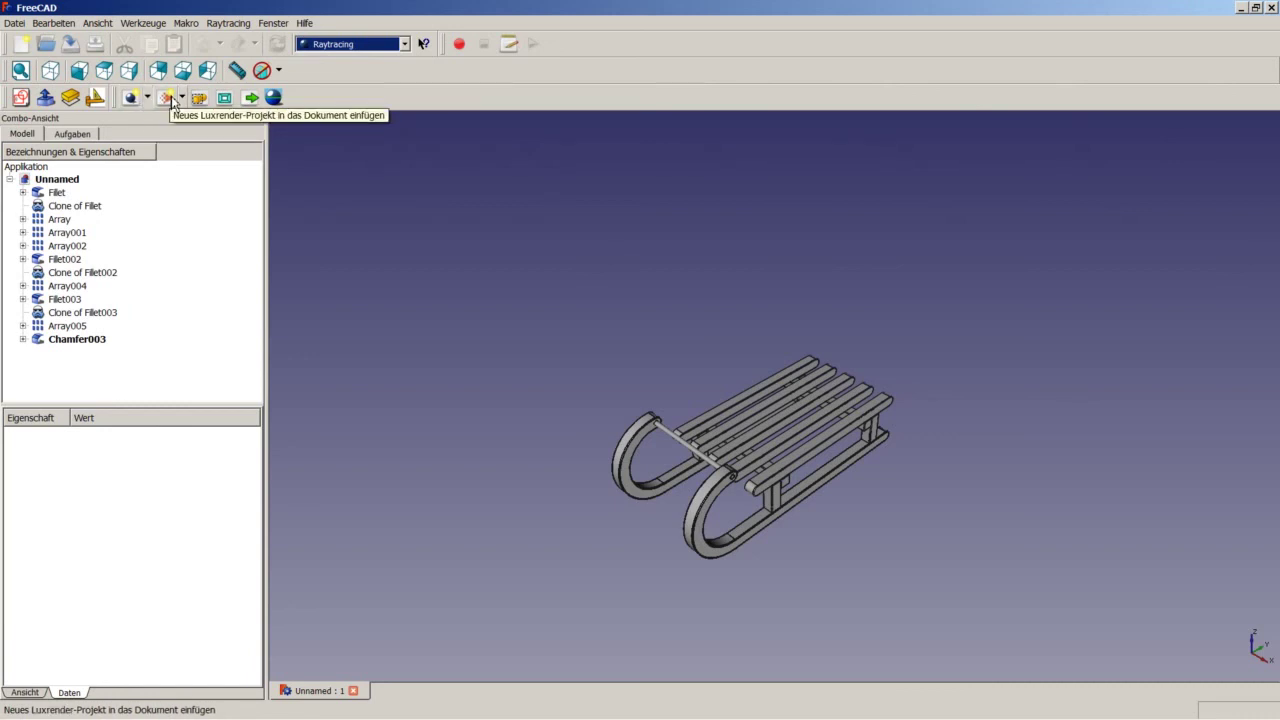
click(172, 100)
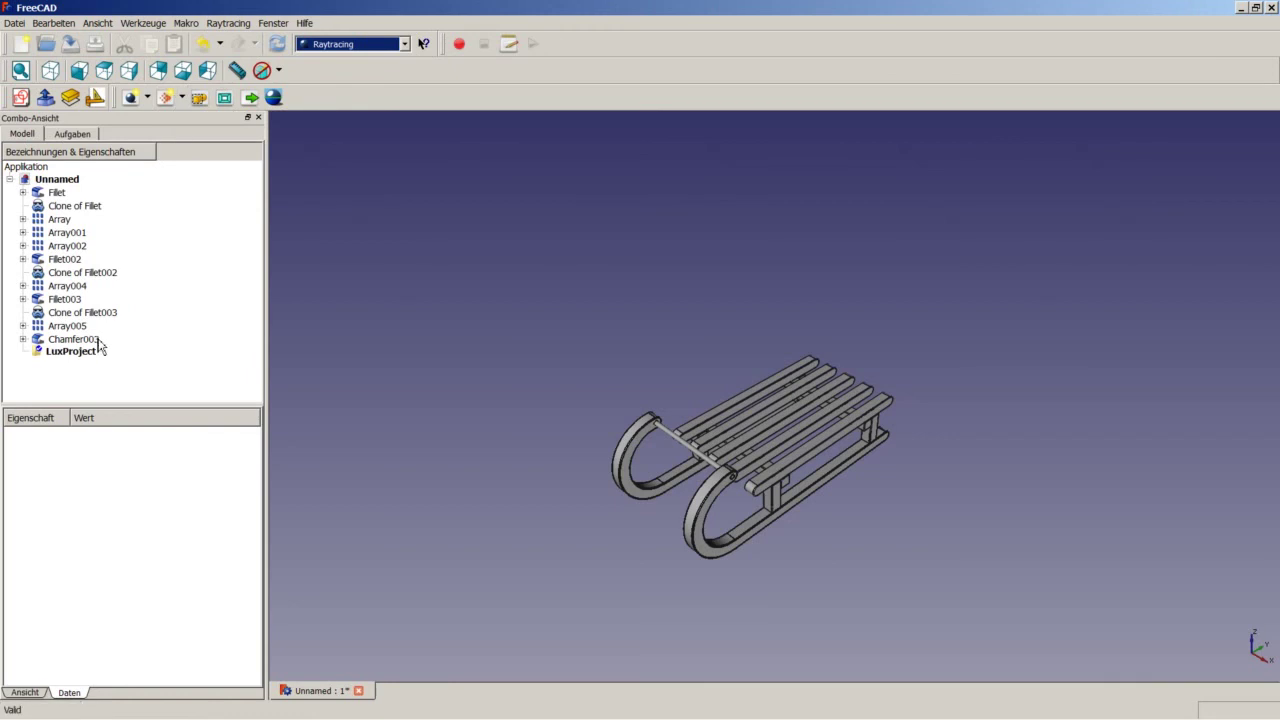
click(67, 352)
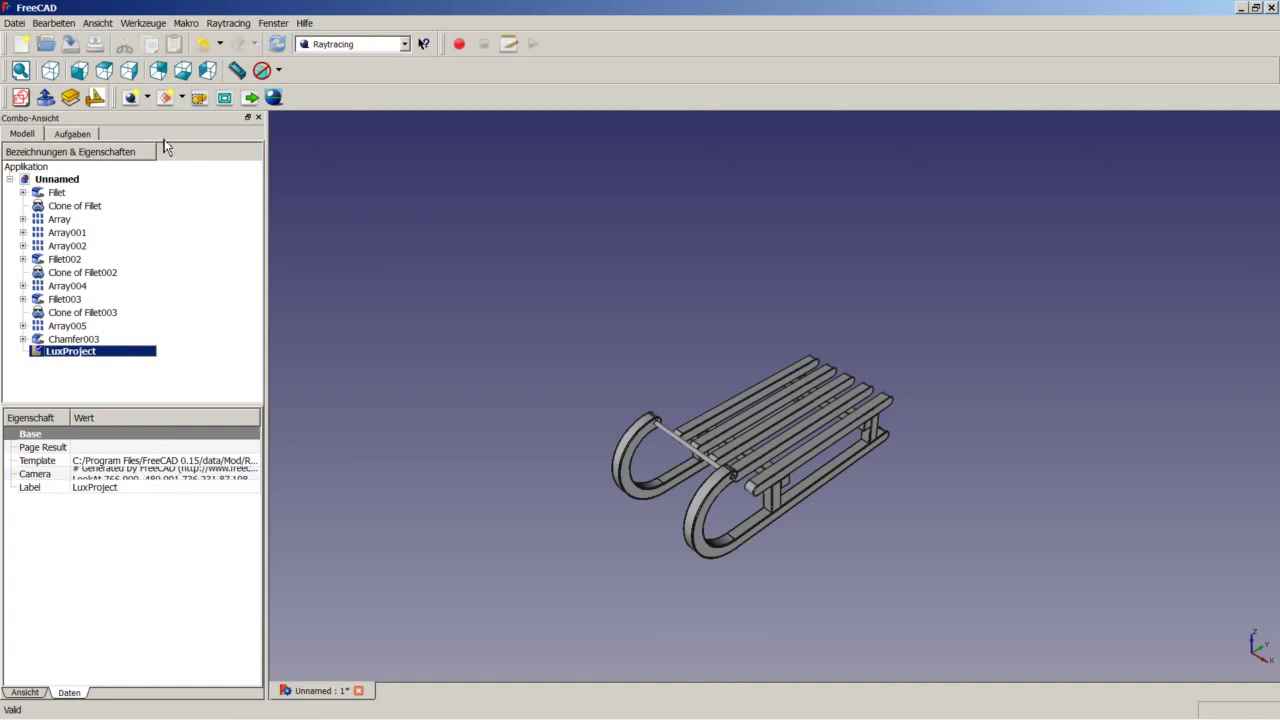
click(176, 100)
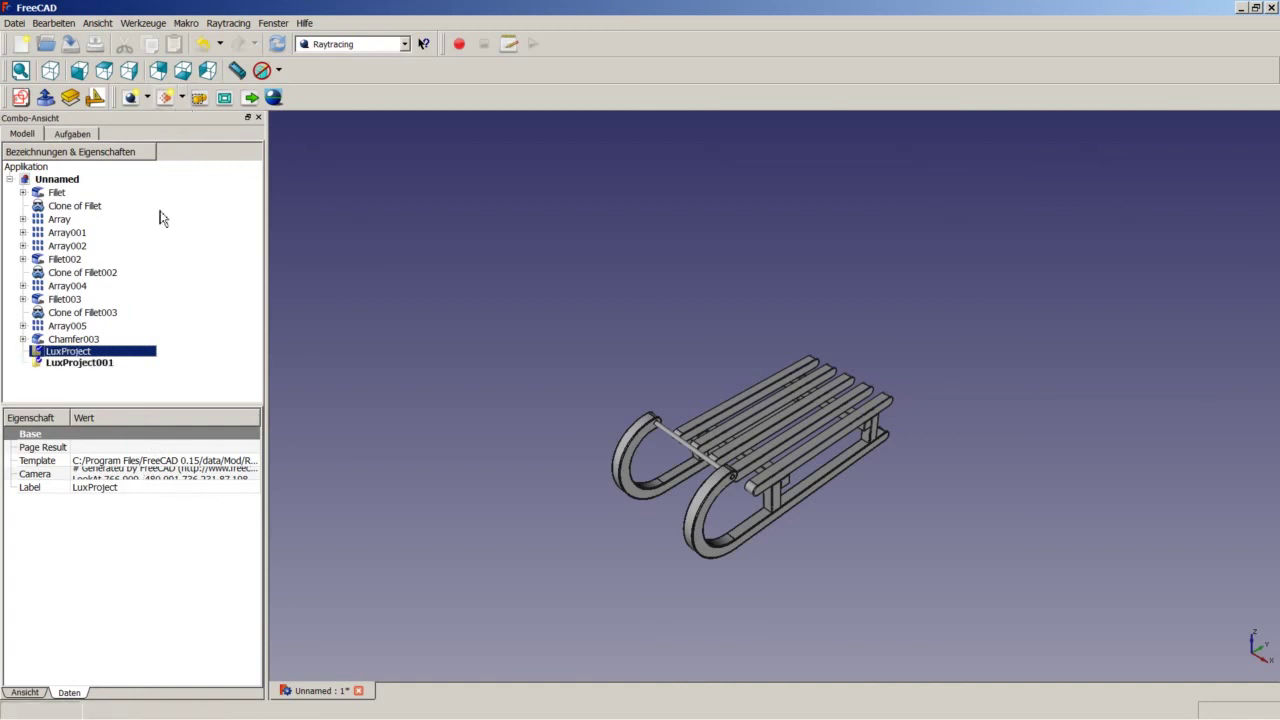
shift+click(86, 364)
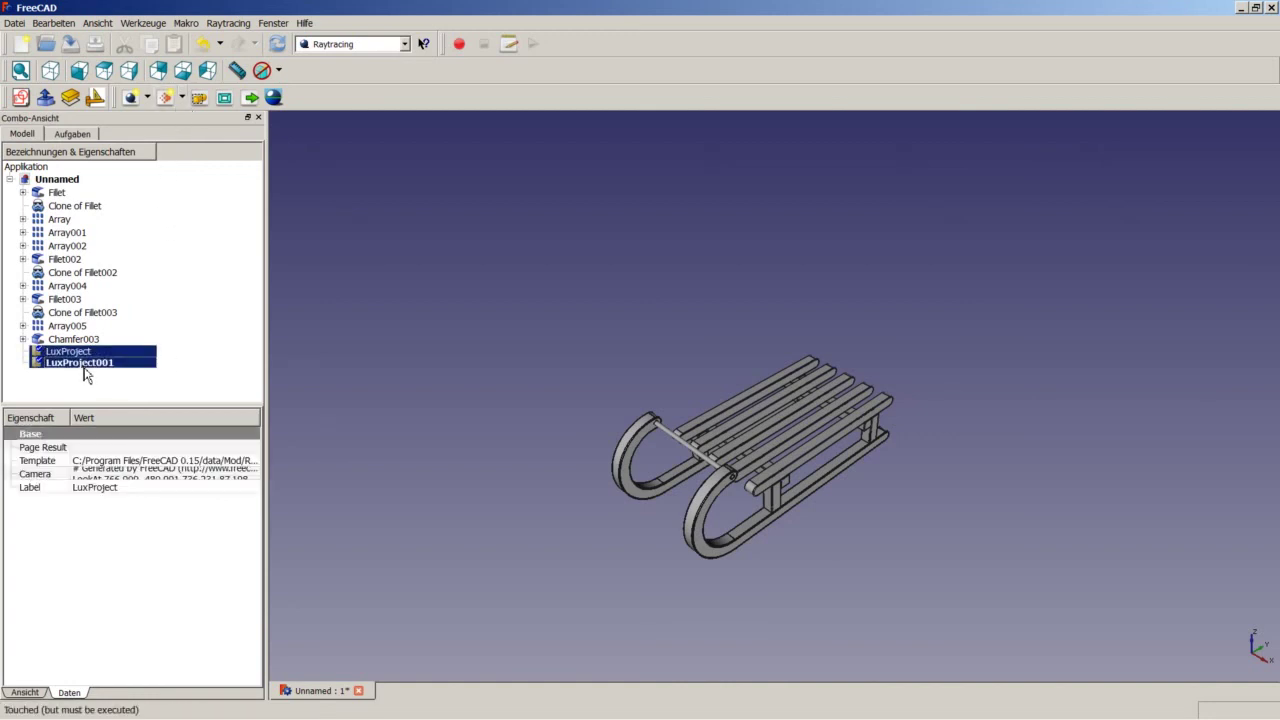
key(Delete)
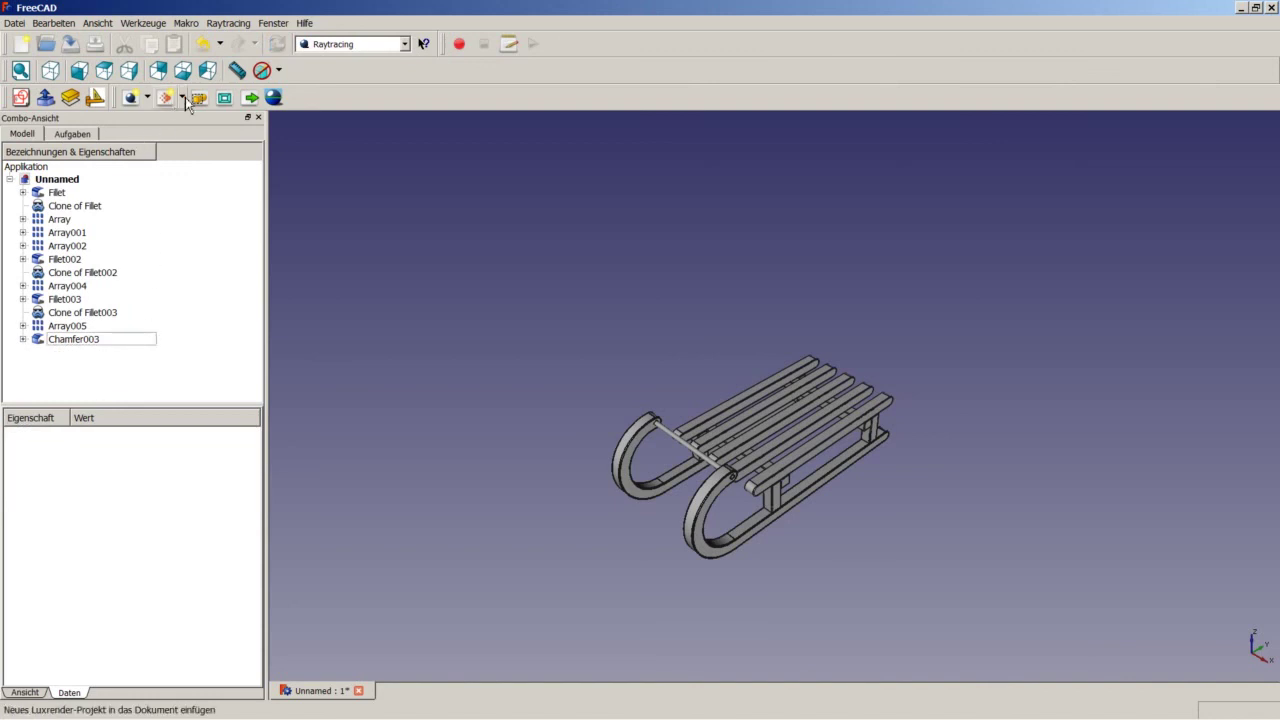
Step: Create a new LuxProject from the LuxClassic template and select it
click(182, 97)
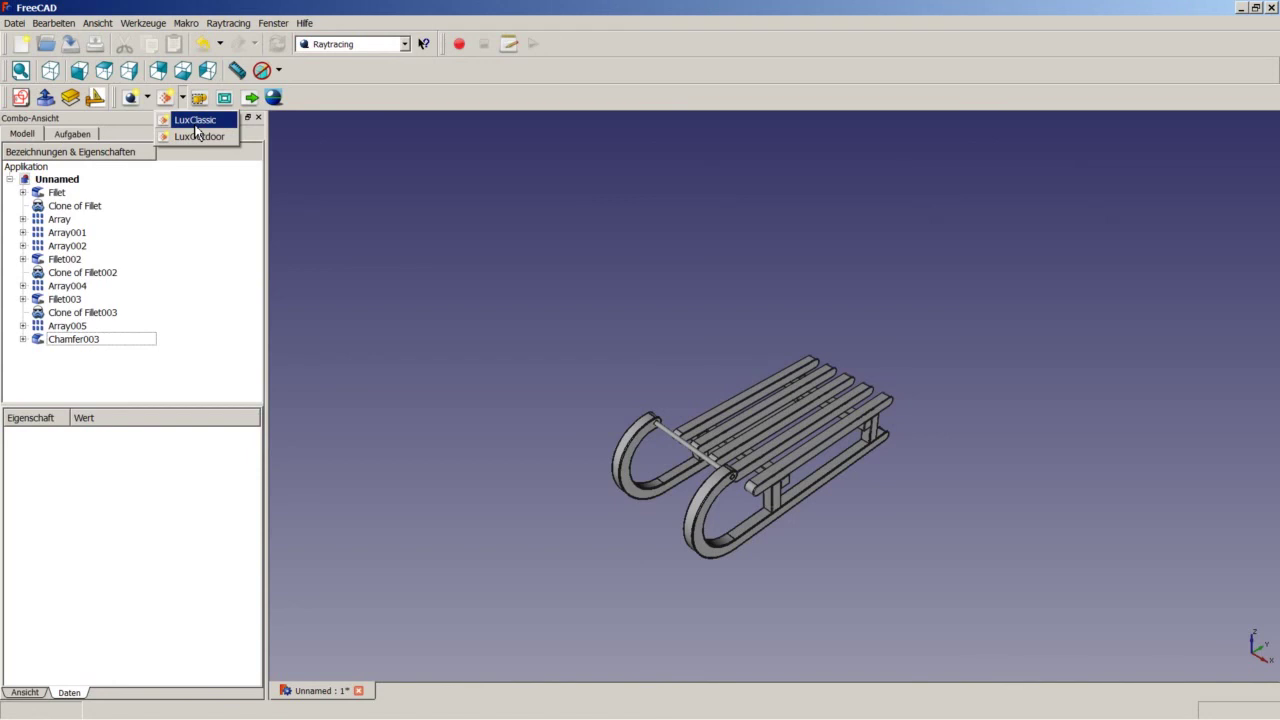
click(199, 136)
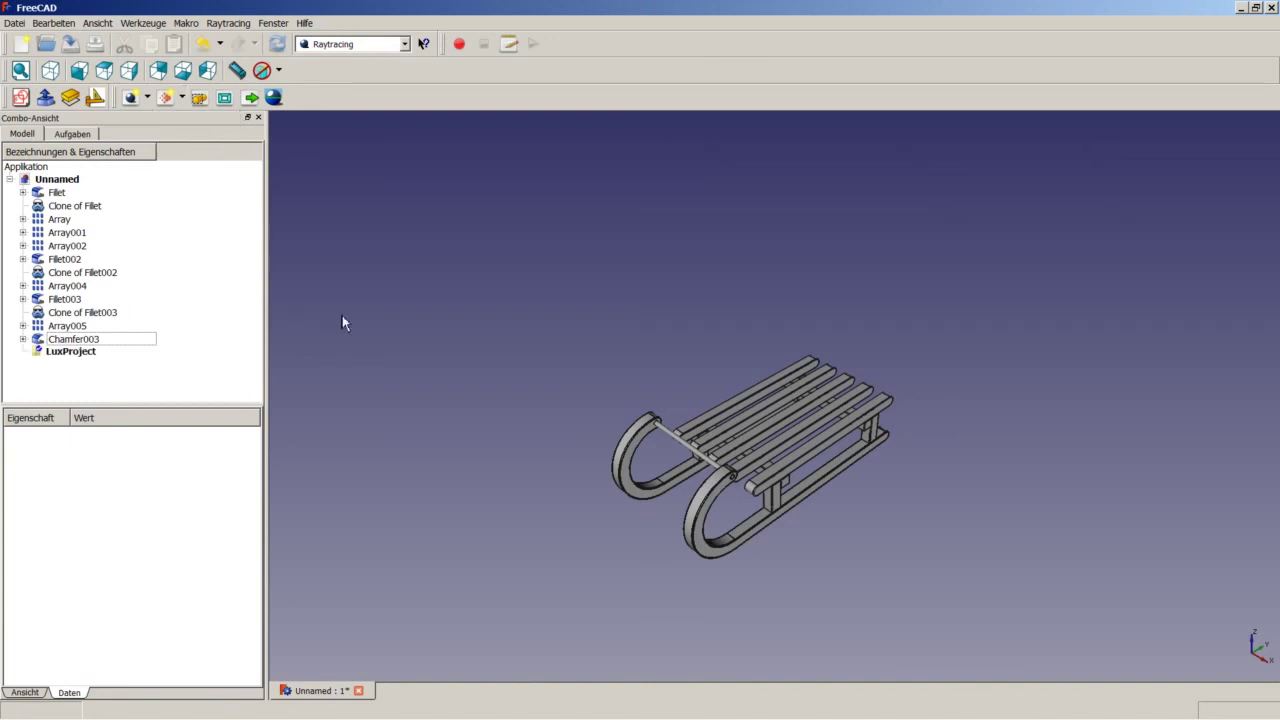
click(62, 352)
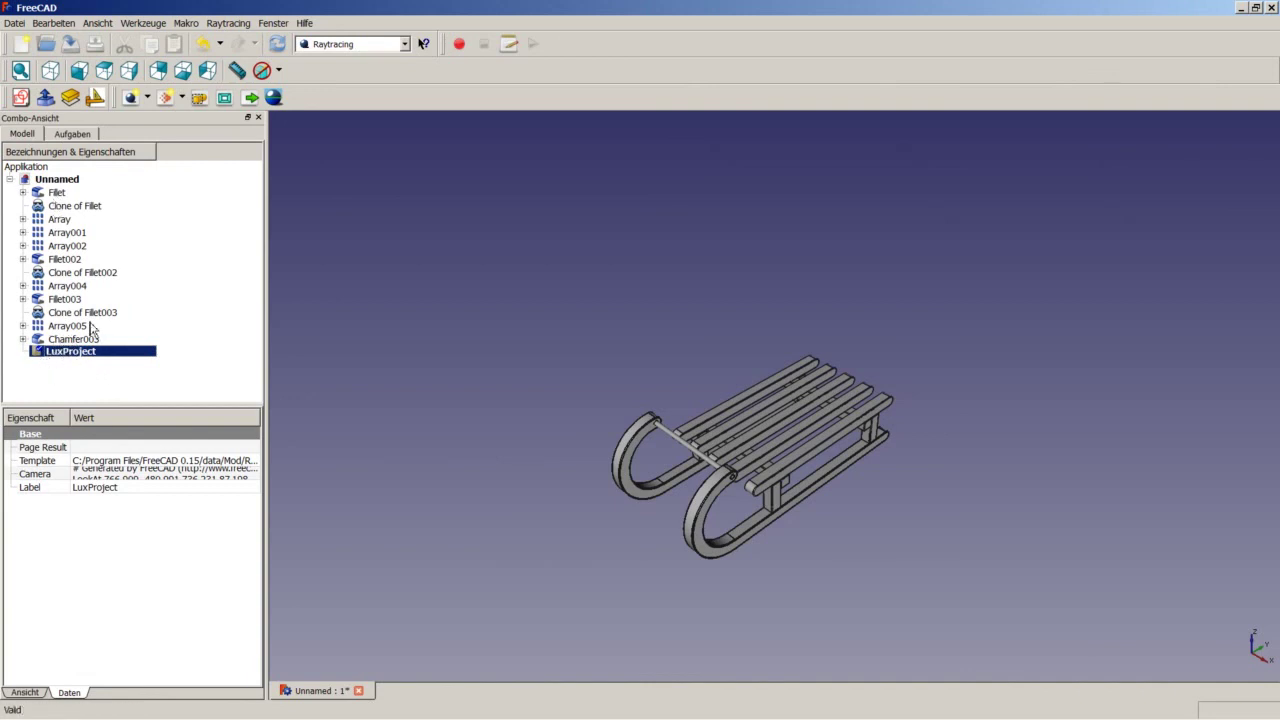
Step: Insert all sled parts from Fillet to Chamfer003 into the LuxProject and check their views
click(59, 193)
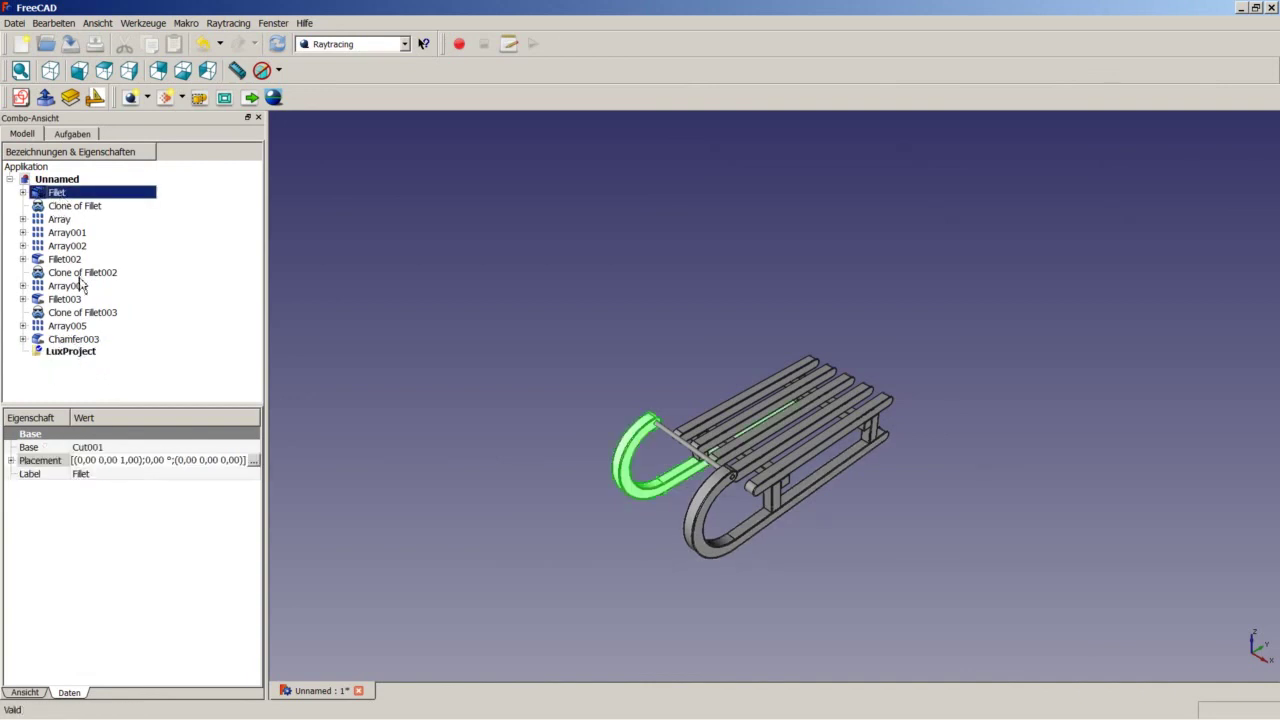
shift+click(82, 340)
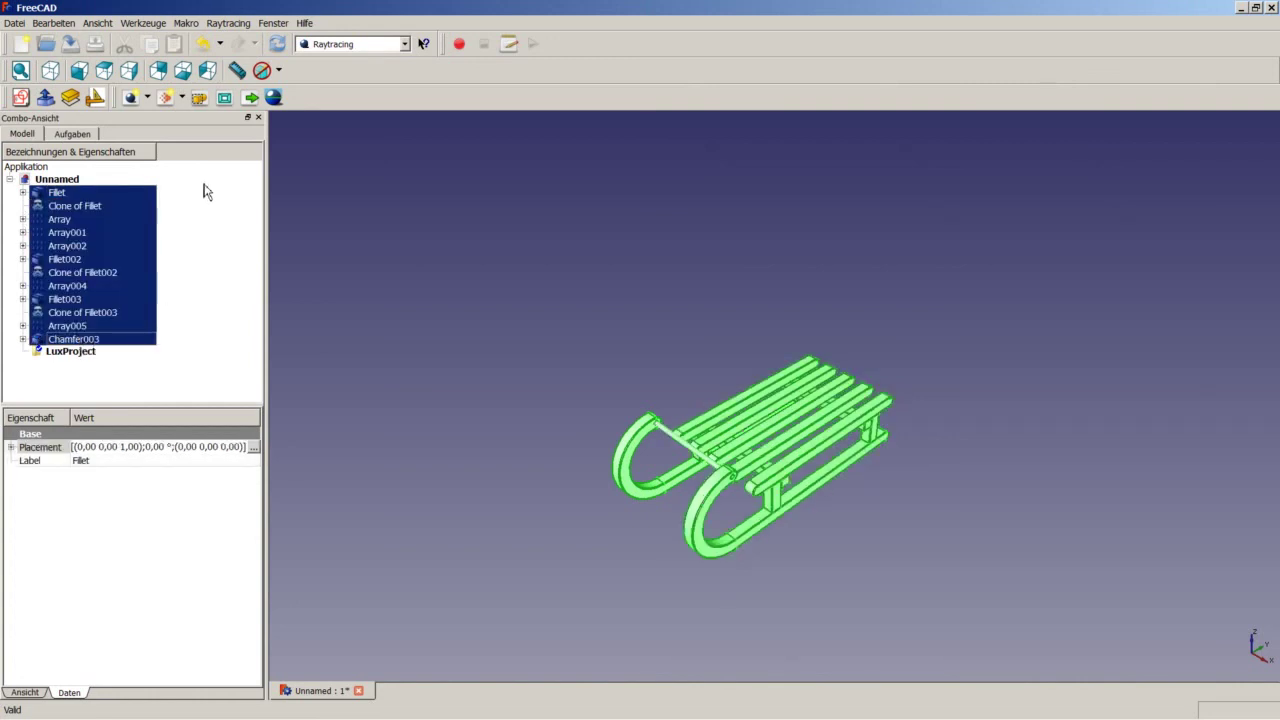
click(201, 101)
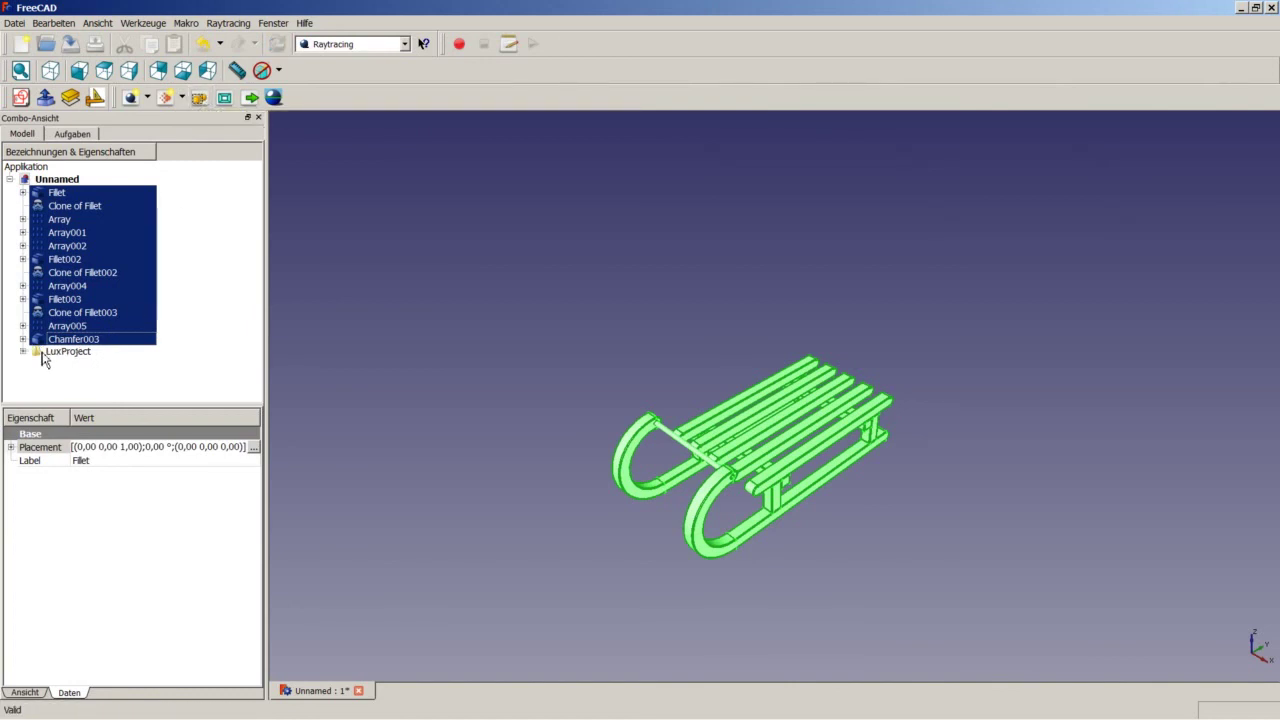
click(23, 351)
scroll(118, 363, down, 3)
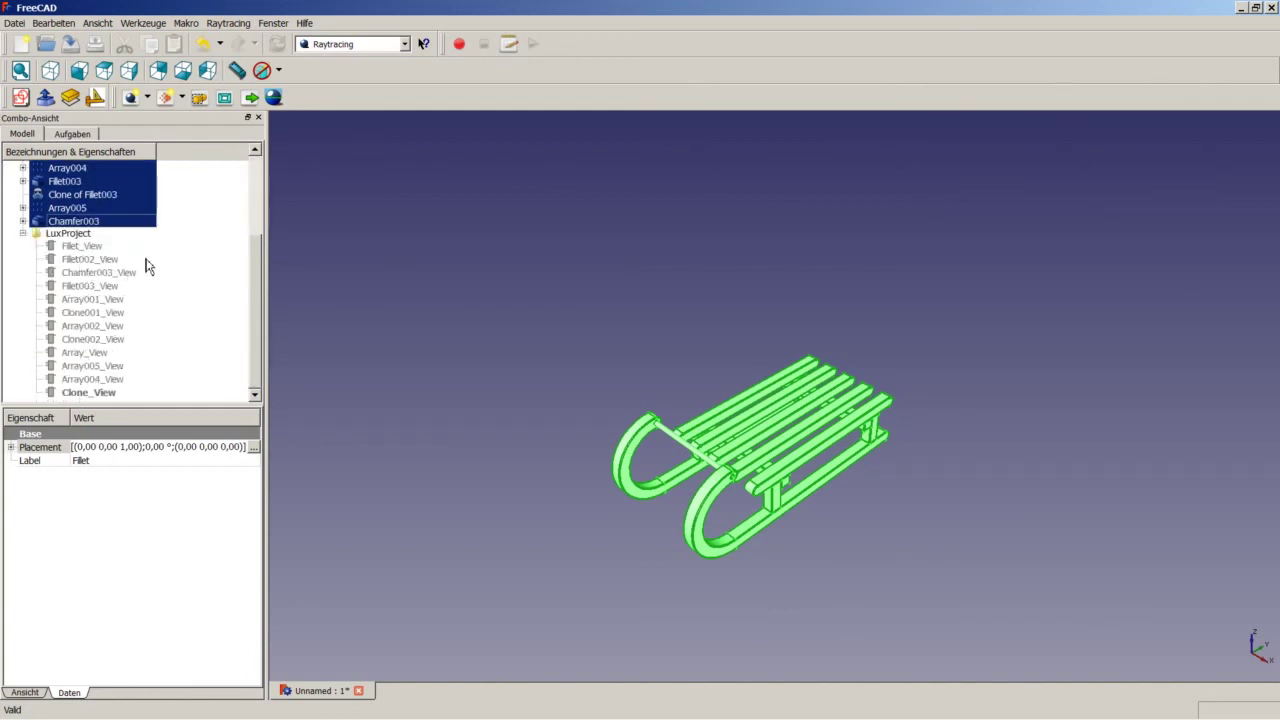
click(1027, 577)
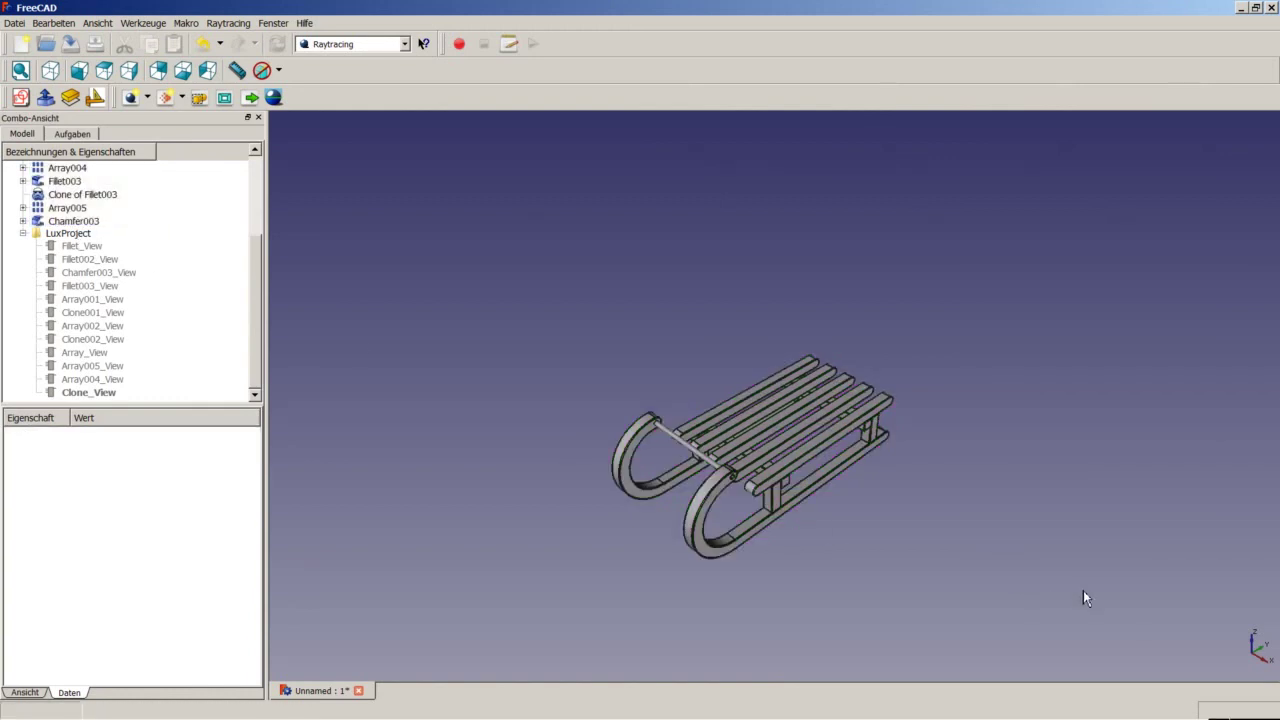
Step: Set the LuxProject camera from the current view, then select the LuxProject
click(224, 100)
click(22, 233)
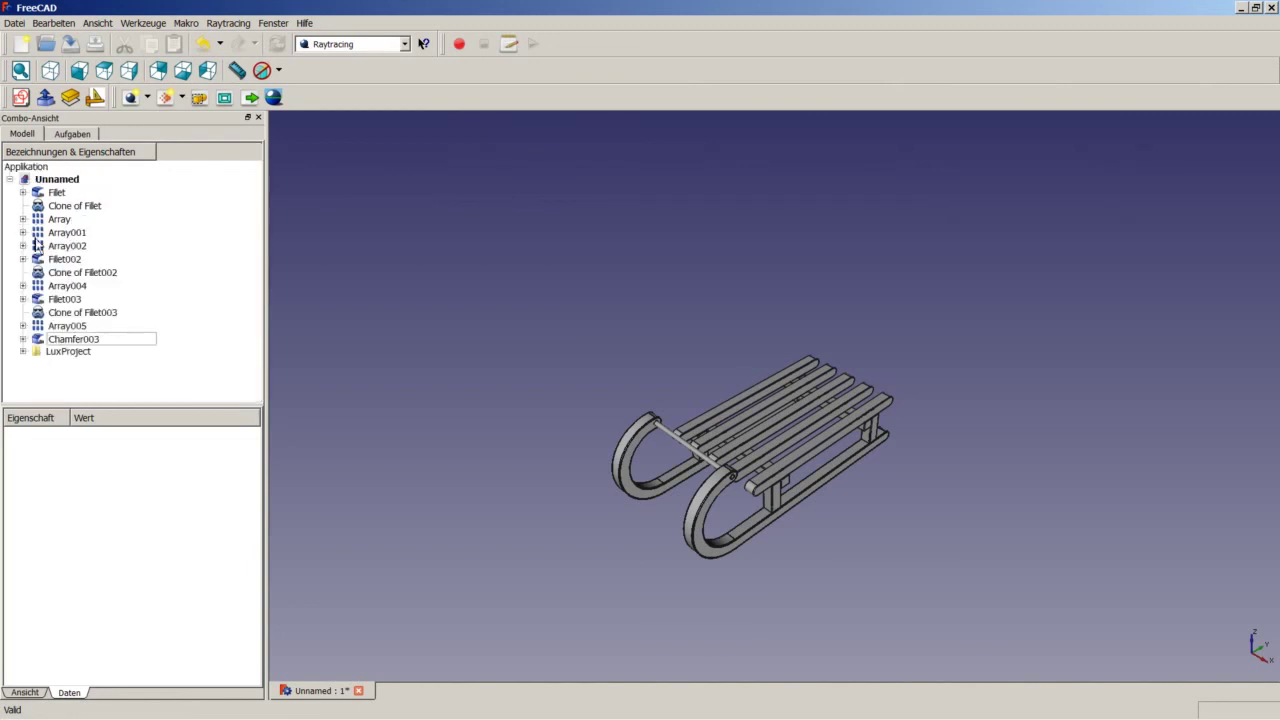
click(86, 353)
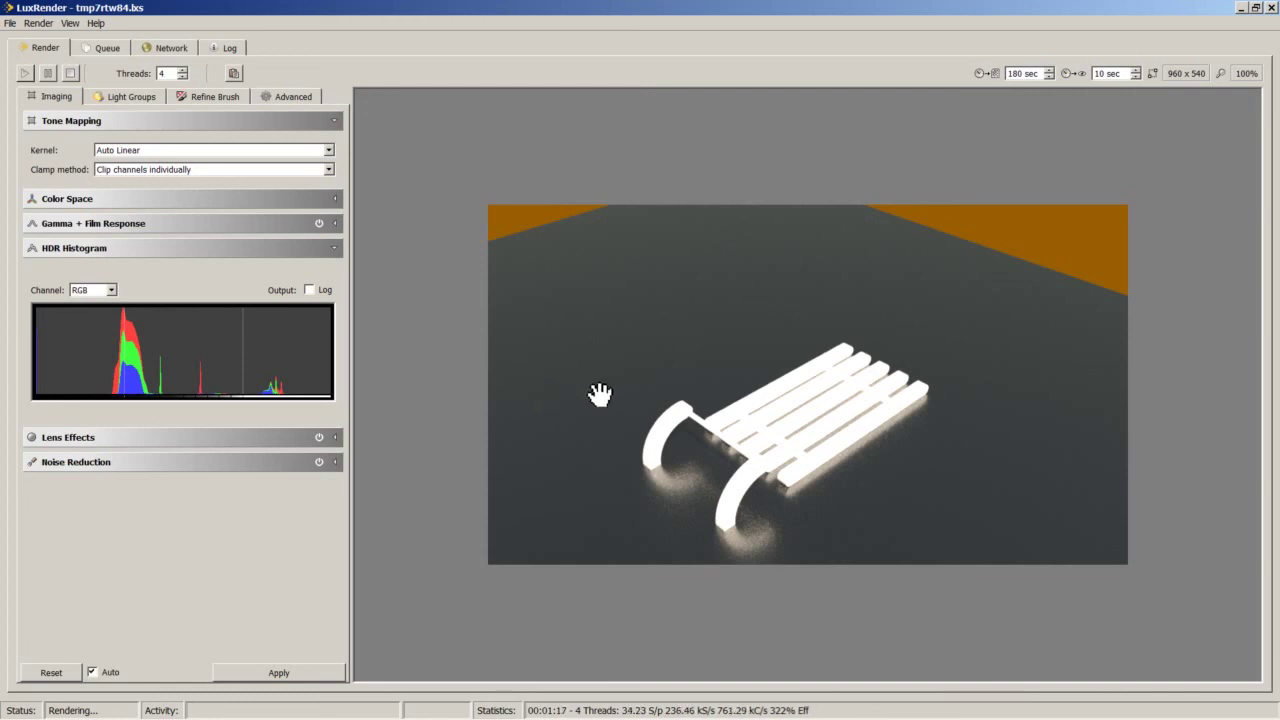
Step: Stop the running sled render and close the LuxRender window
click(71, 75)
click(1271, 7)
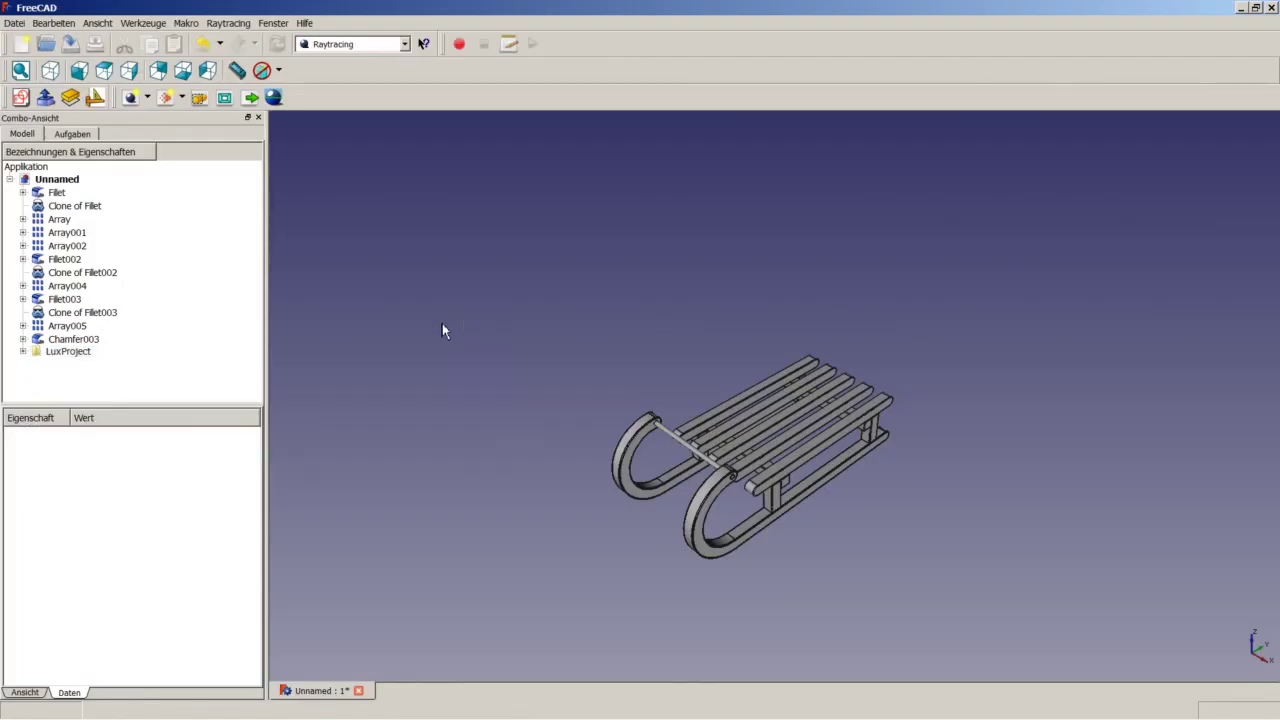
Step: Delete the LuxProject from the model tree with Löschen
right_click(82, 358)
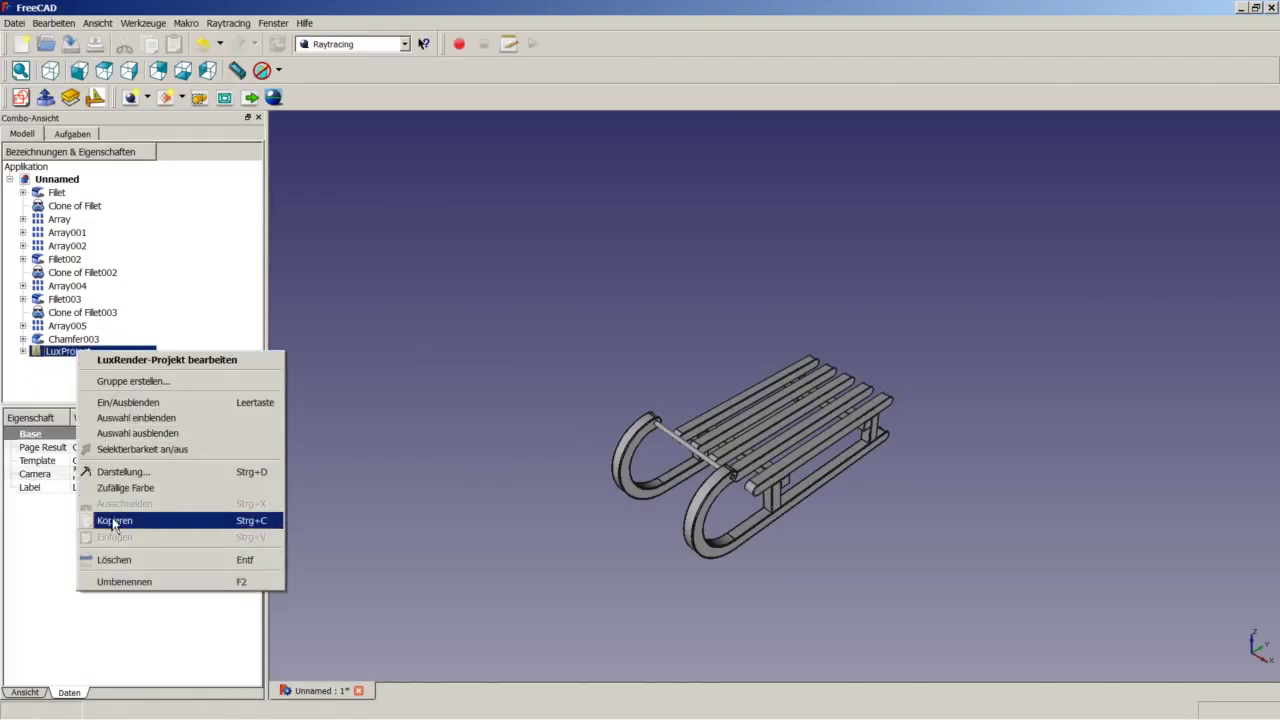
click(114, 560)
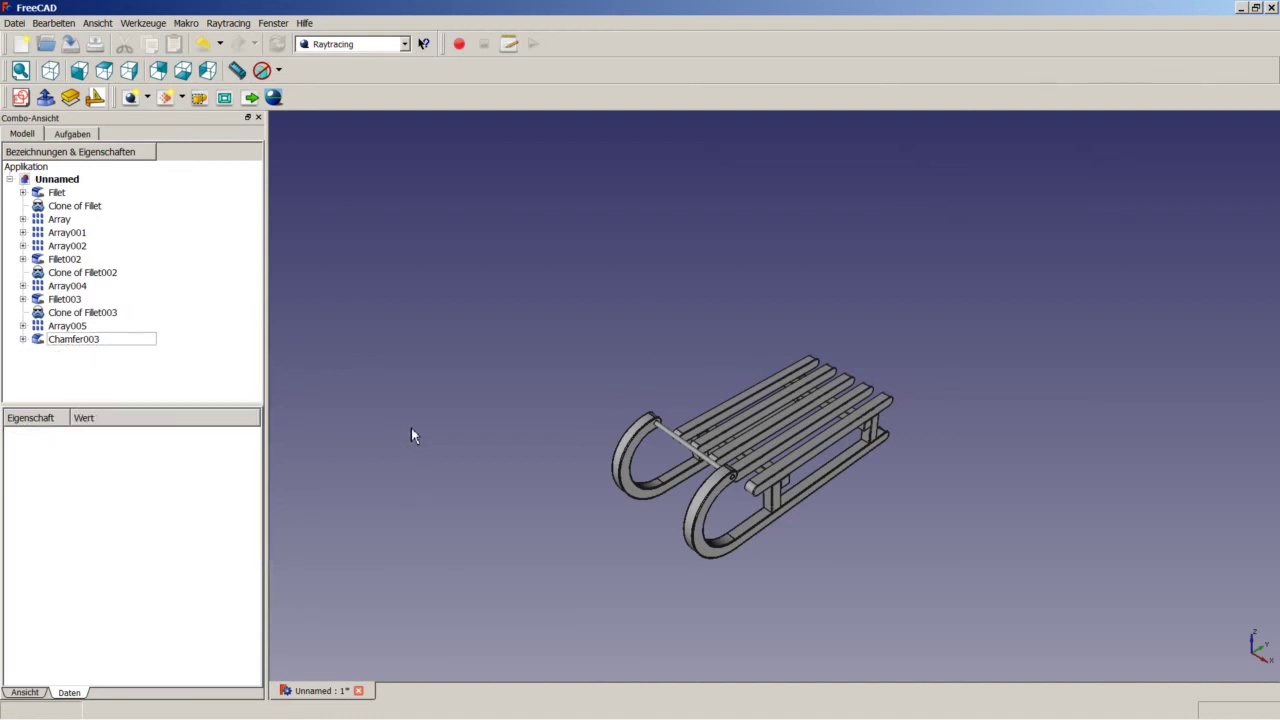
click(411, 435)
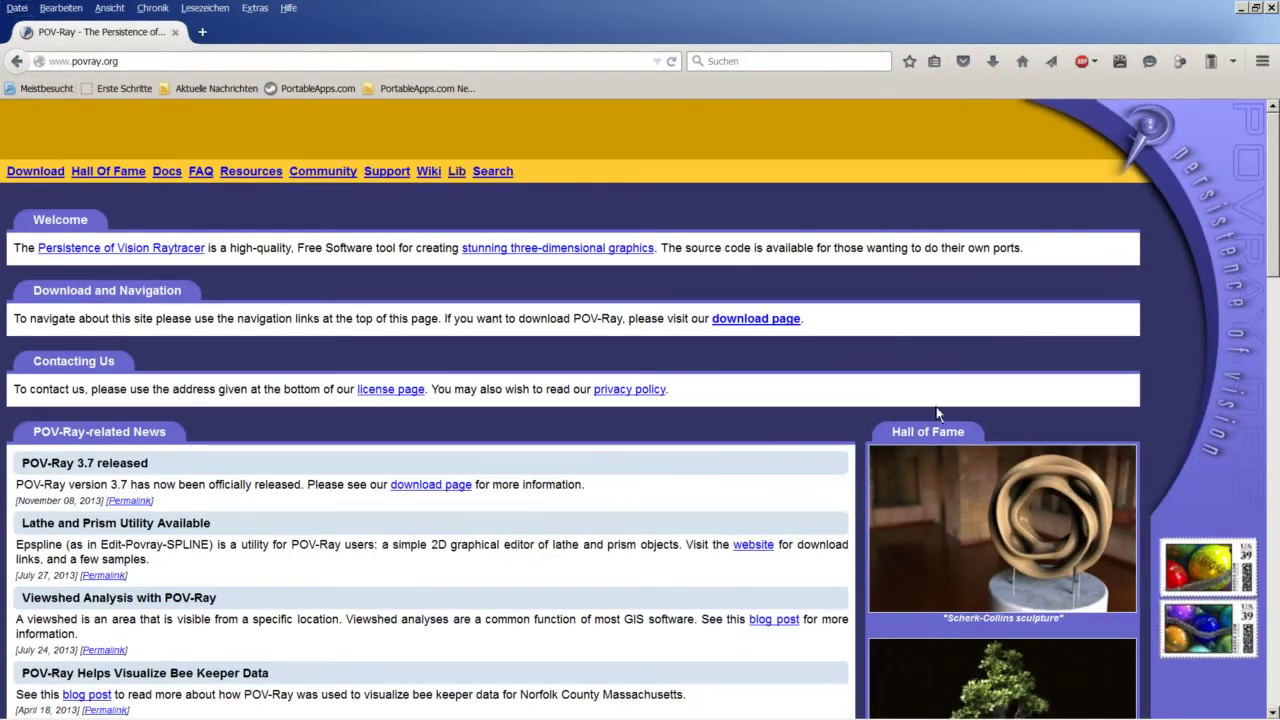
Step: Scroll down the povray.org home page to the Hall of Fame images and back up
scroll(937, 413, down, 5)
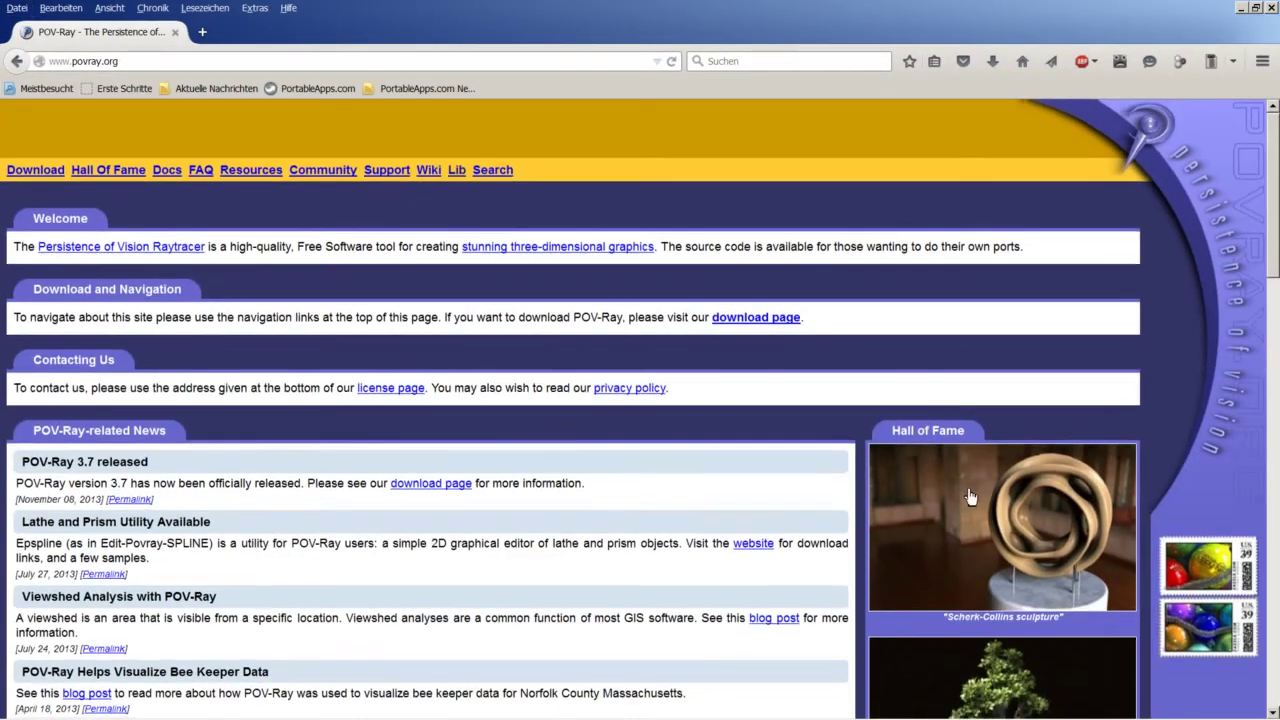
scroll(1000, 521, down, 4)
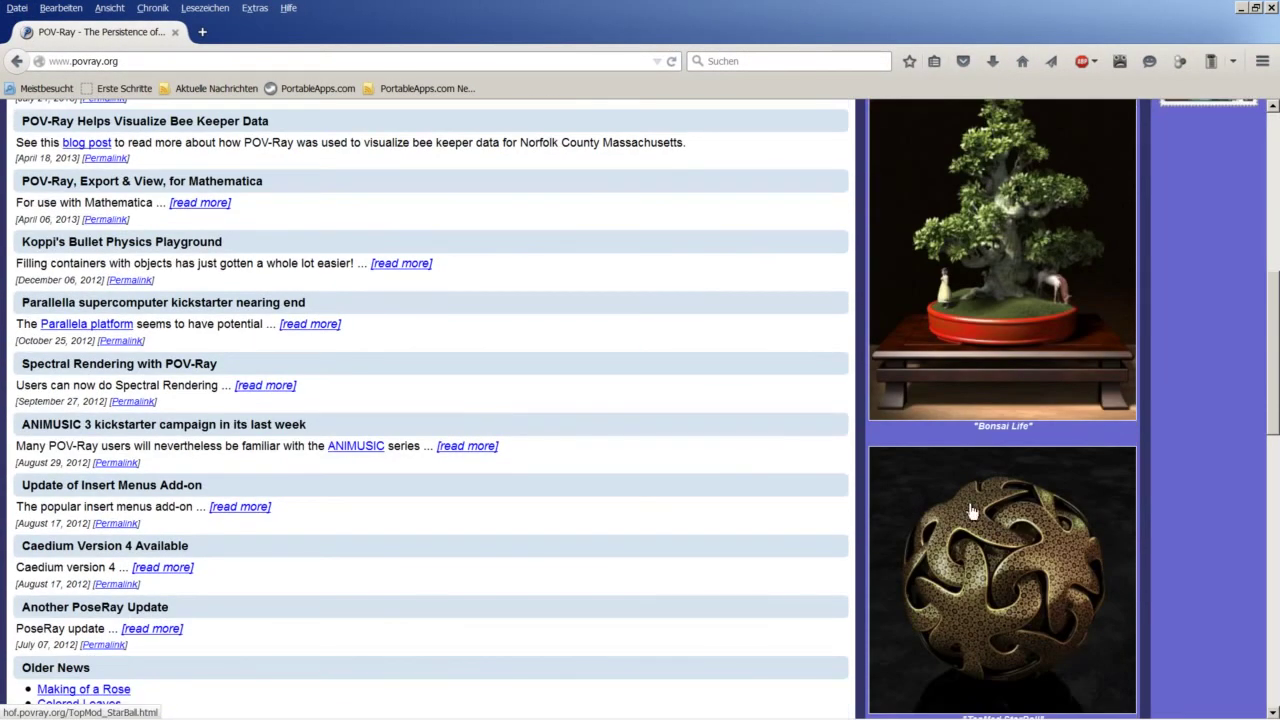
scroll(975, 520, up, 6)
scroll(980, 545, up, 4)
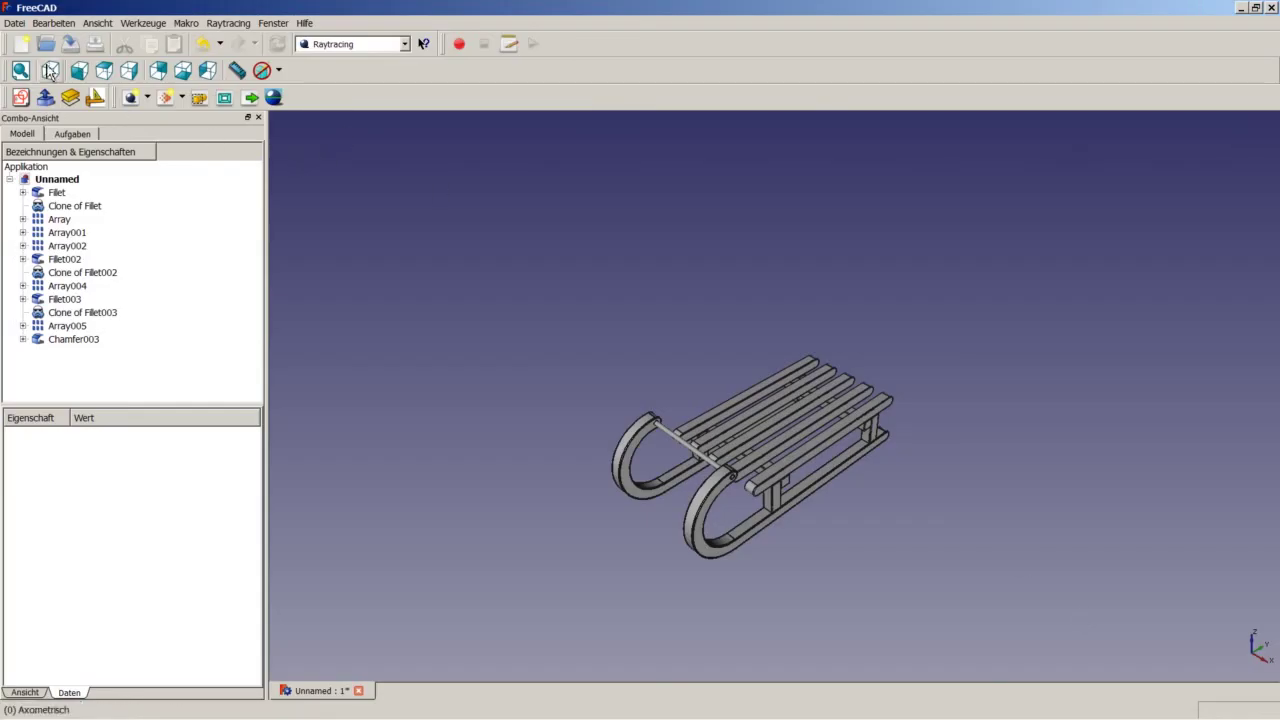
Step: Confirm the Raytracing preferences point to pvengine64.exe with 800 × 600 output and apply them
click(52, 24)
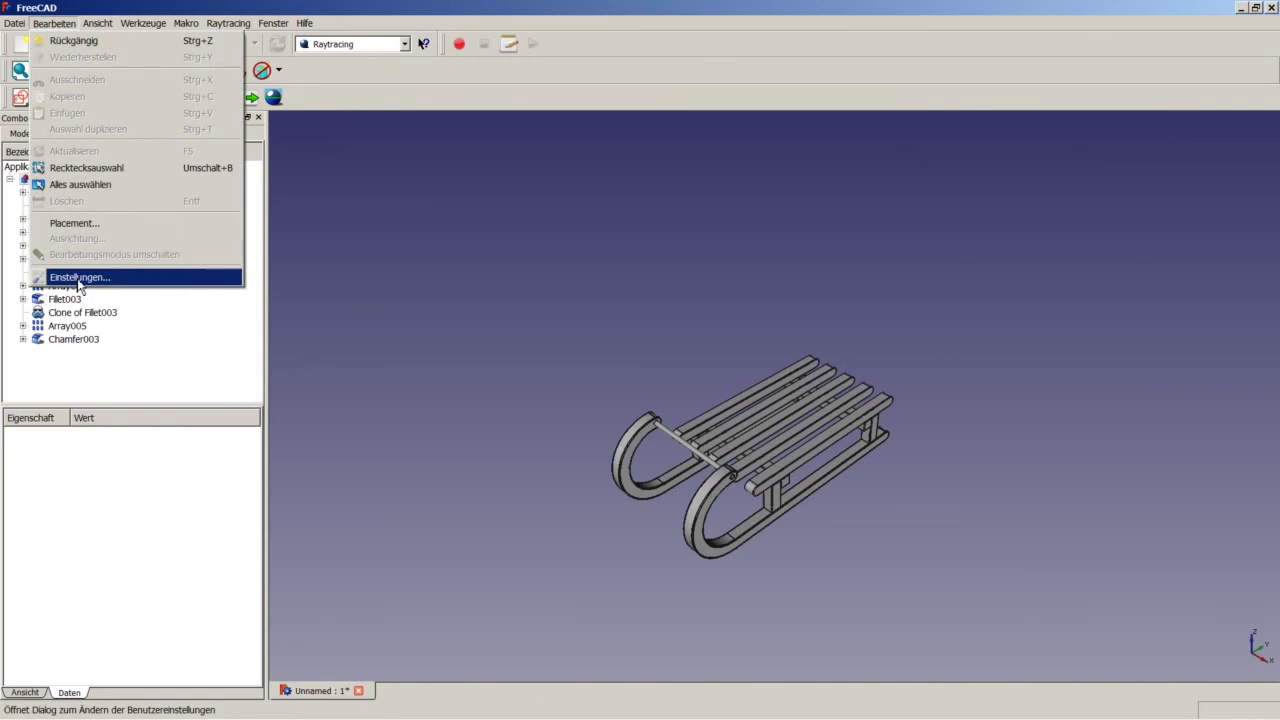
click(83, 283)
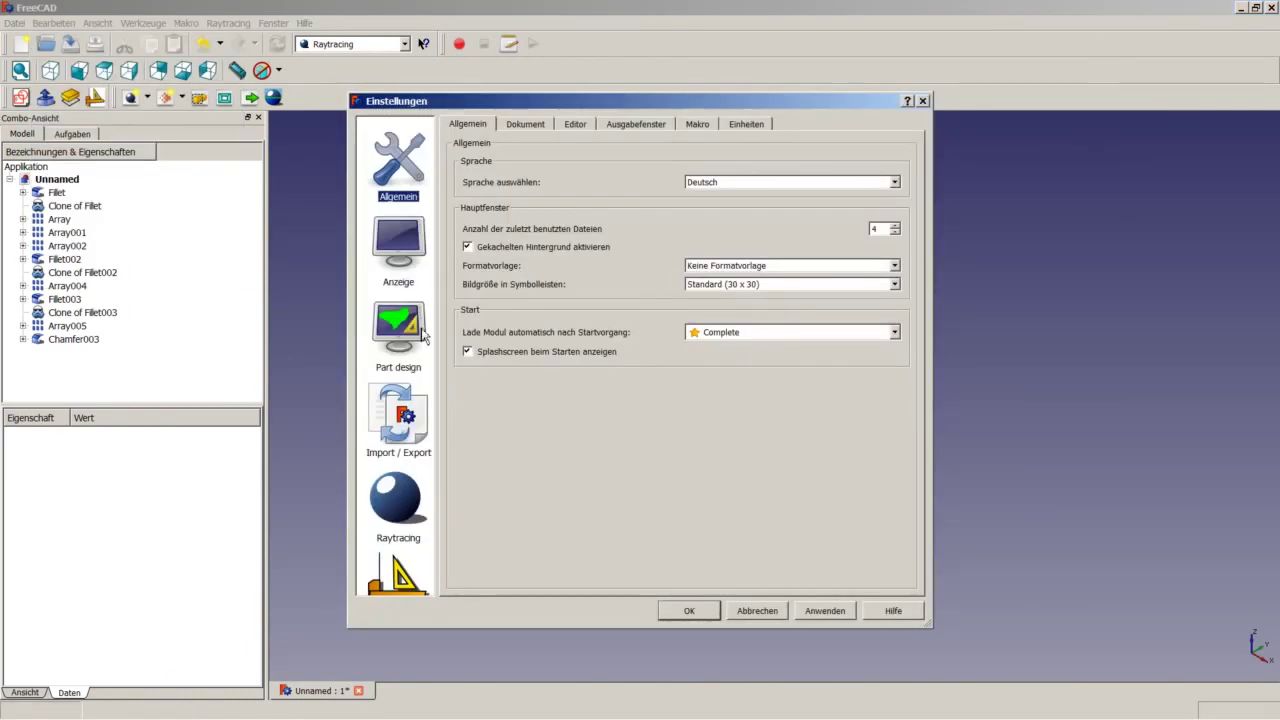
click(397, 510)
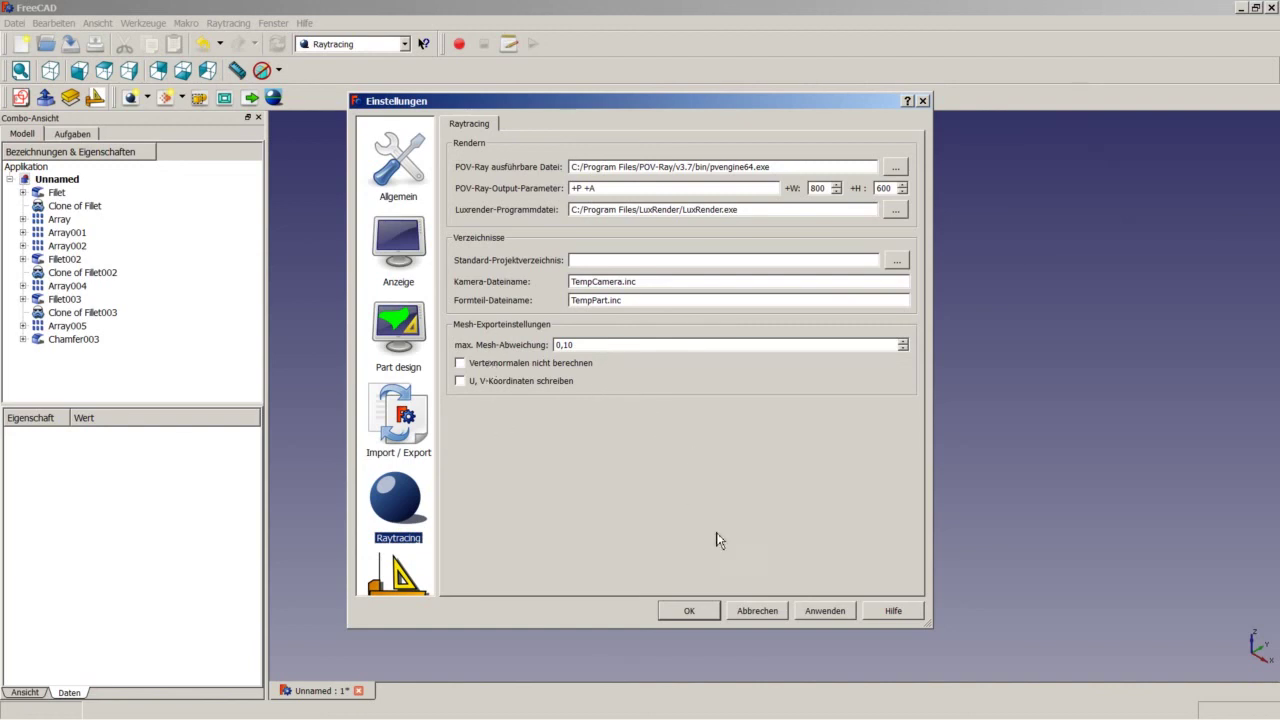
click(693, 611)
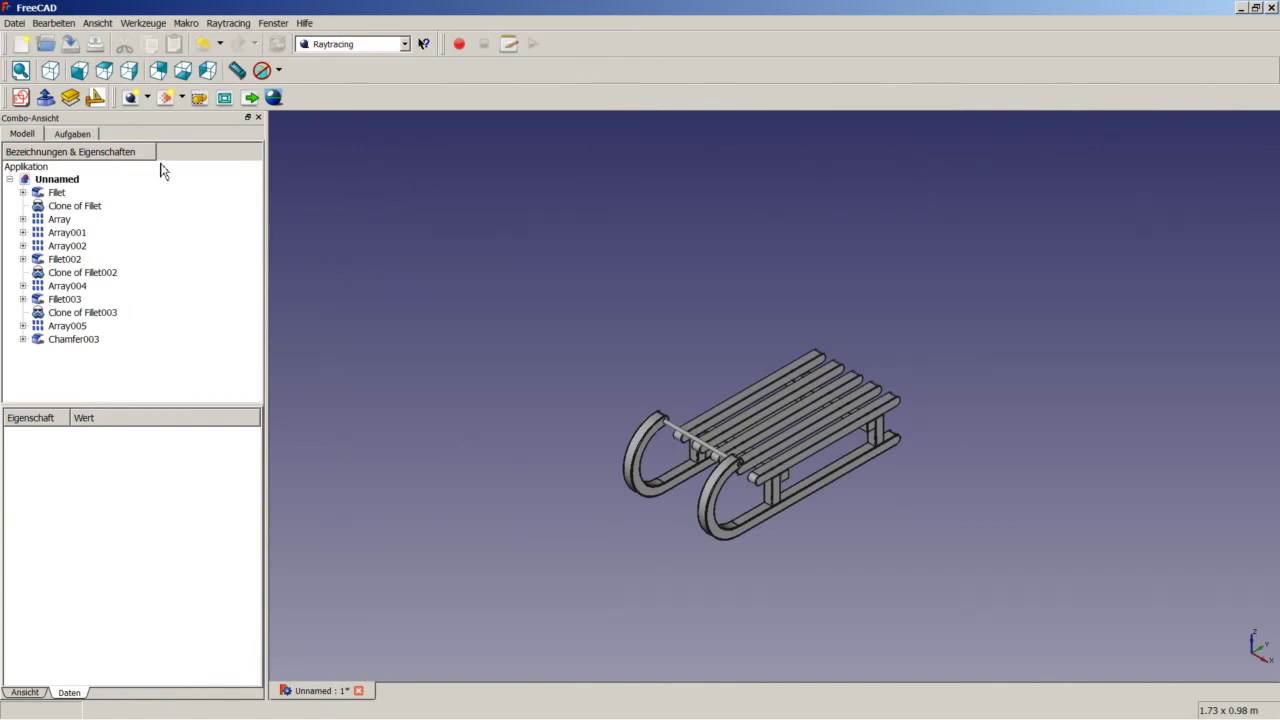
Step: Switch the 3D view to perspective and create a PovProject from the ProjectStd template
click(148, 97)
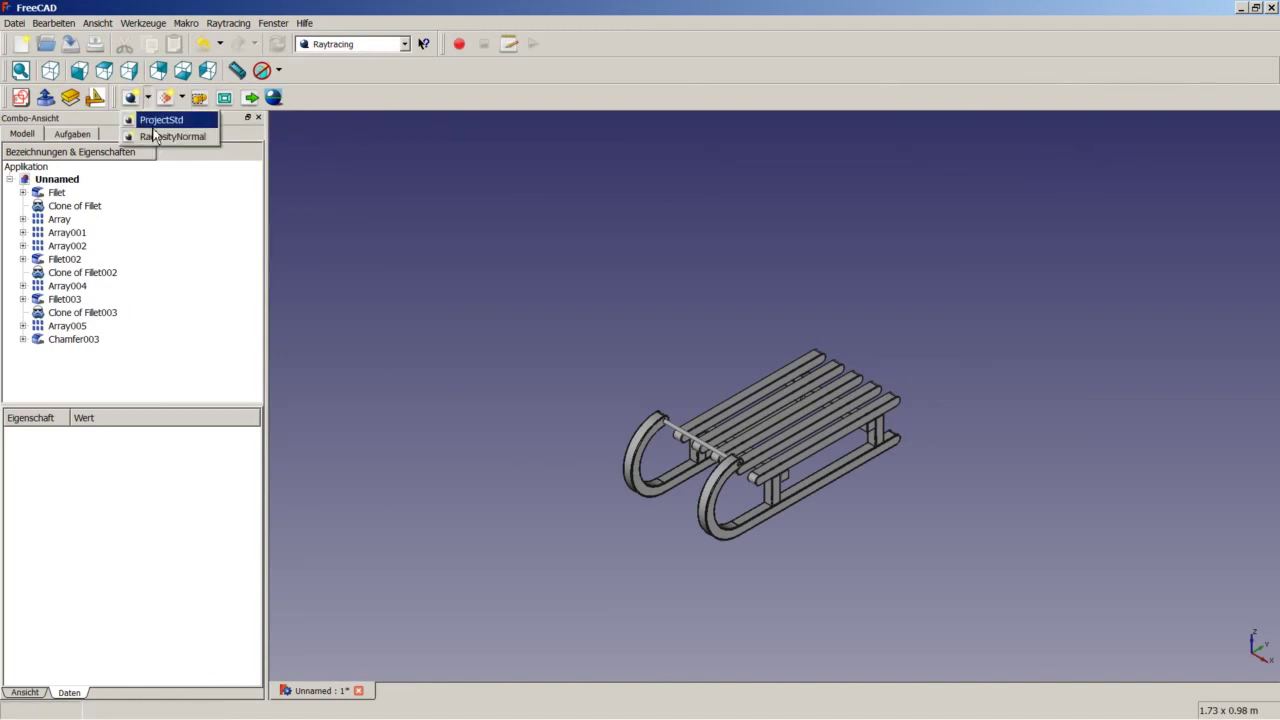
click(153, 122)
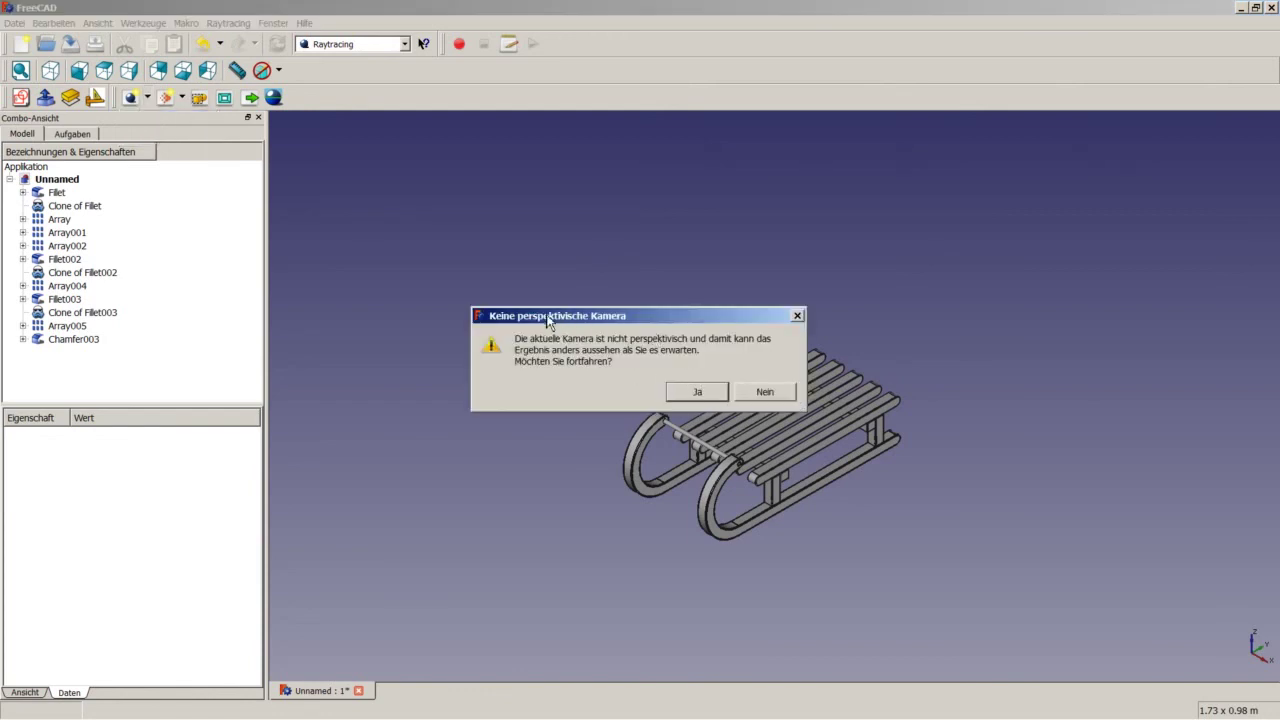
click(767, 392)
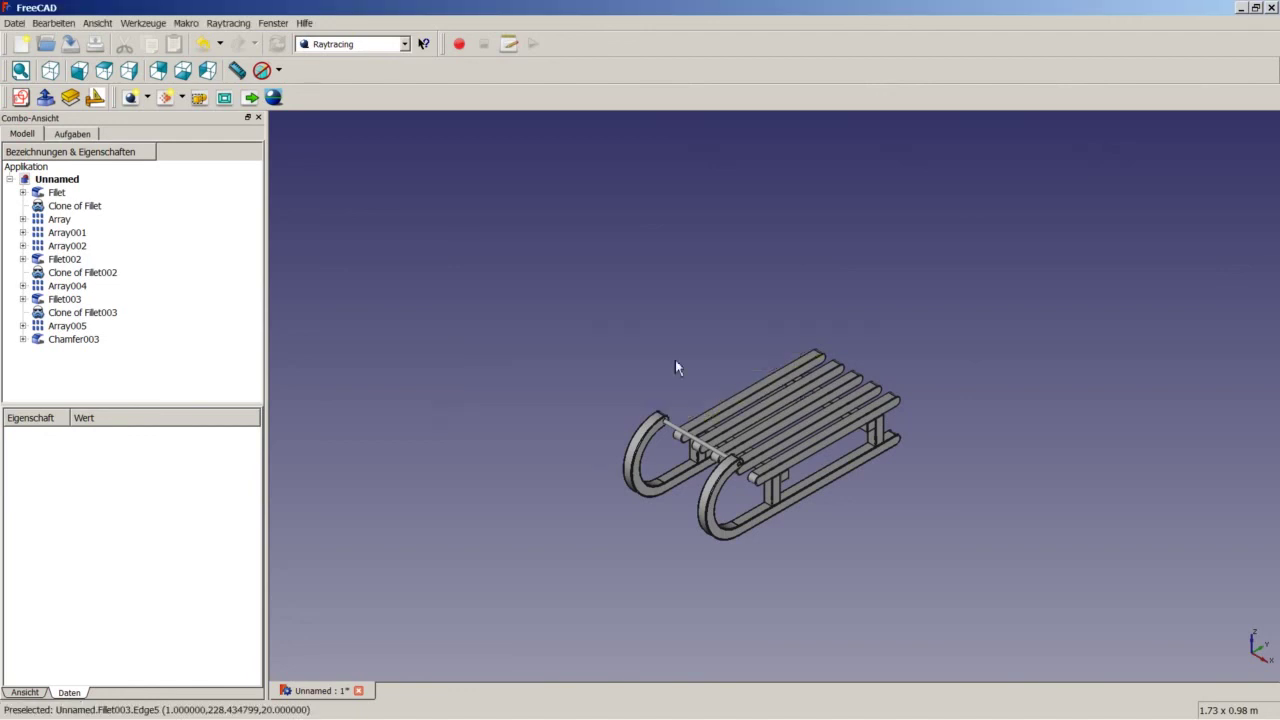
click(99, 24)
click(112, 75)
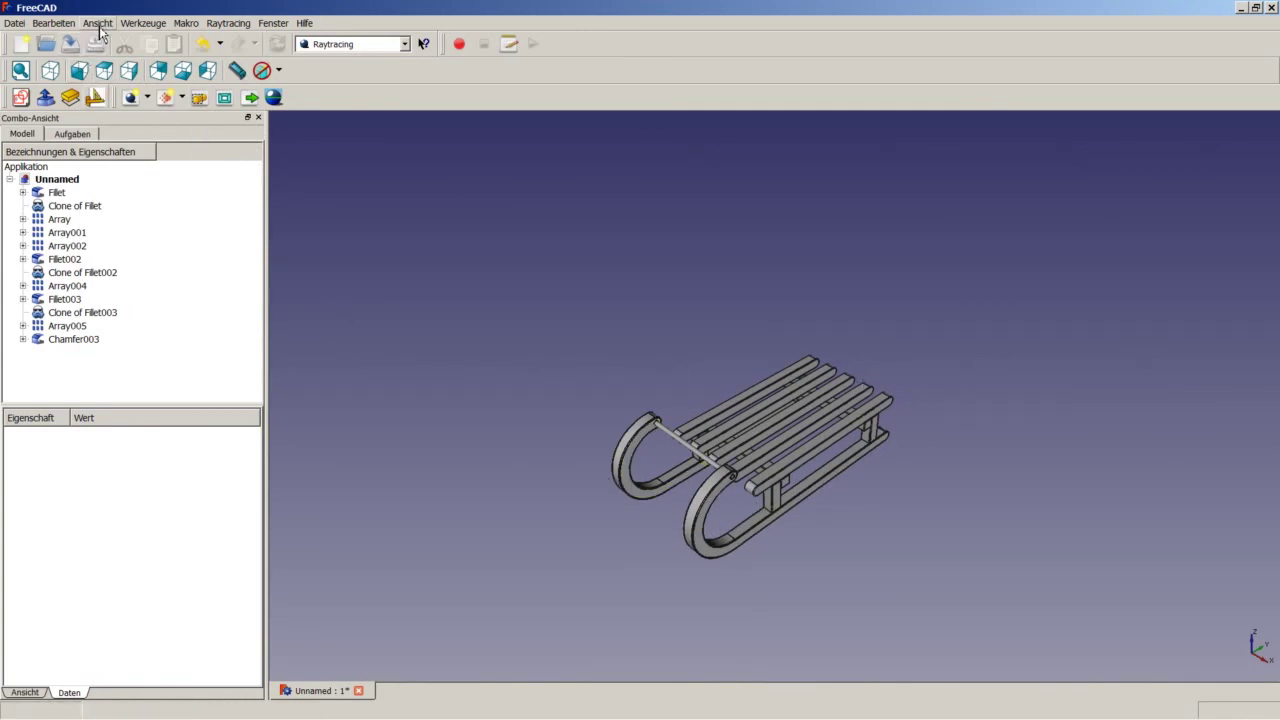
click(147, 99)
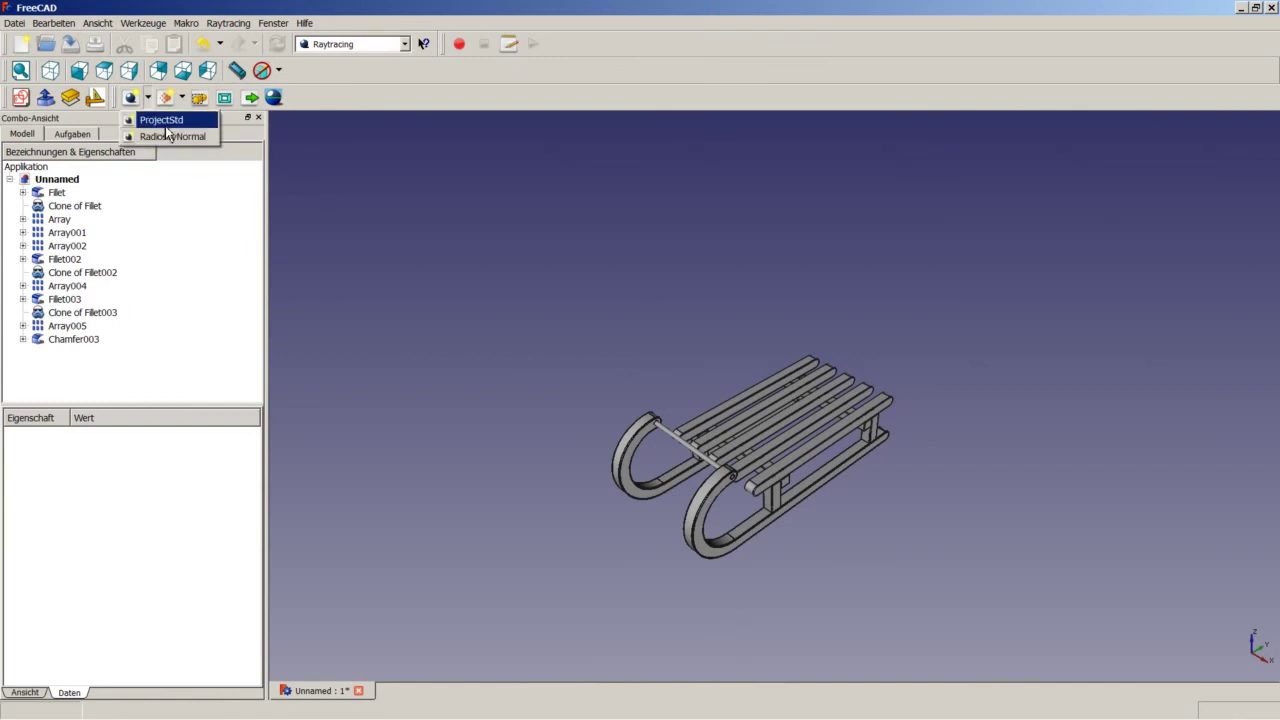
click(163, 120)
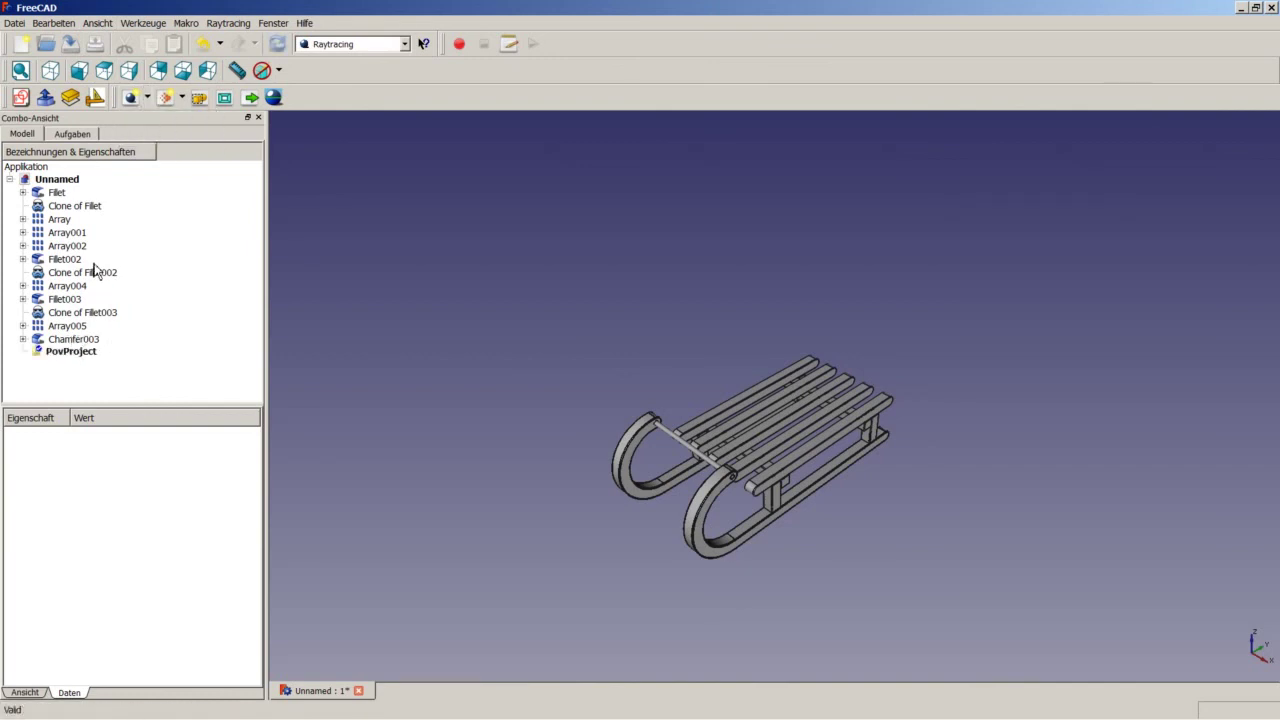
Step: Insert the parts Fillet through Chamfer003 into PovProject and check their views in the tree
click(60, 193)
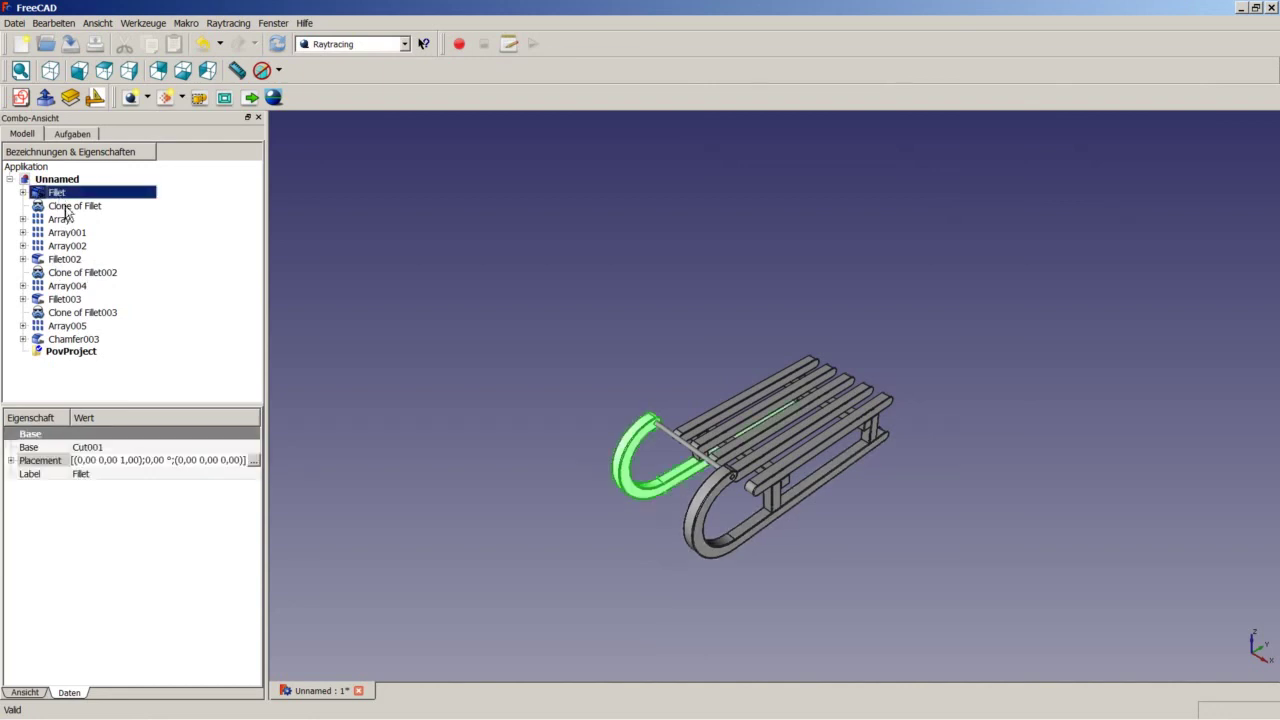
shift+click(82, 339)
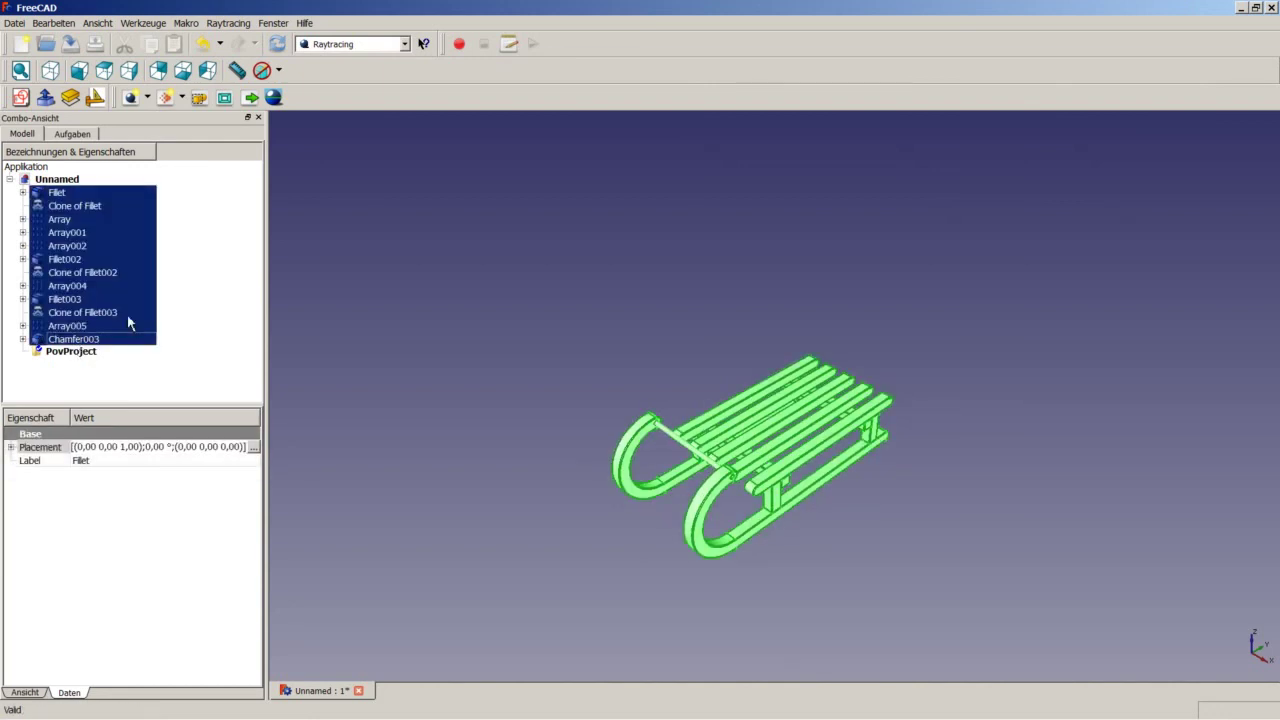
click(204, 107)
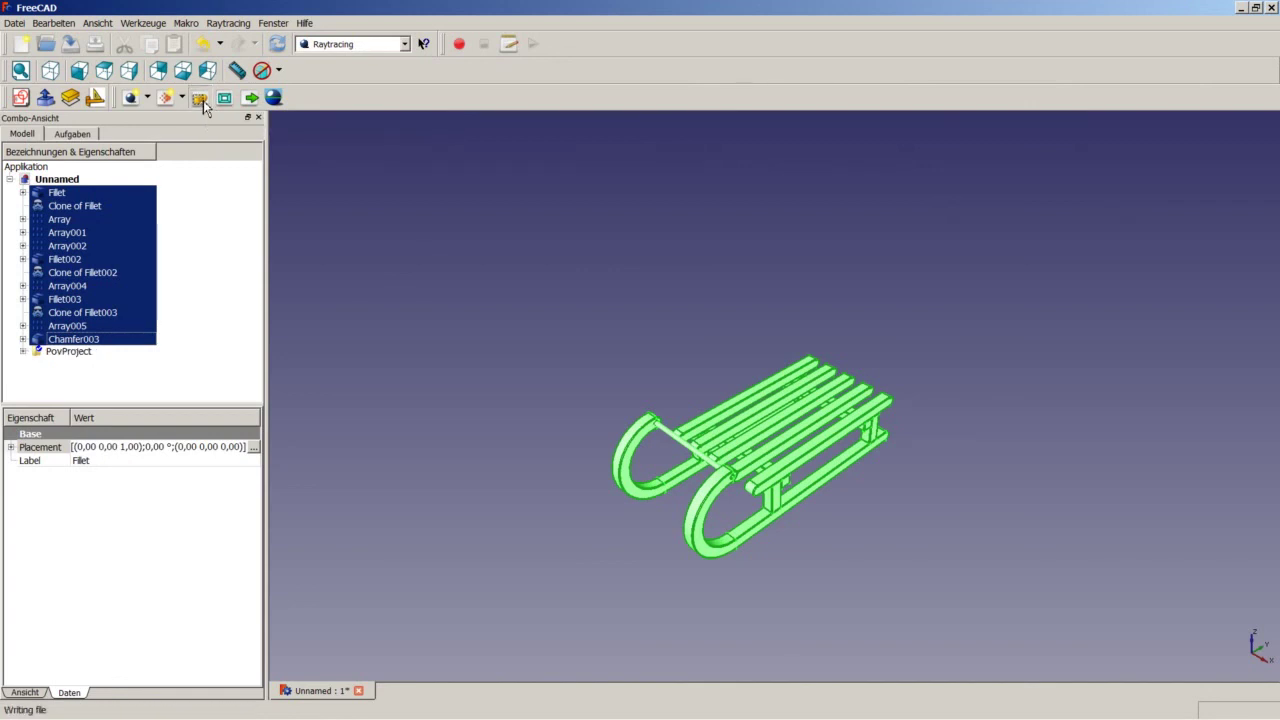
click(23, 352)
scroll(80, 372, down, 3)
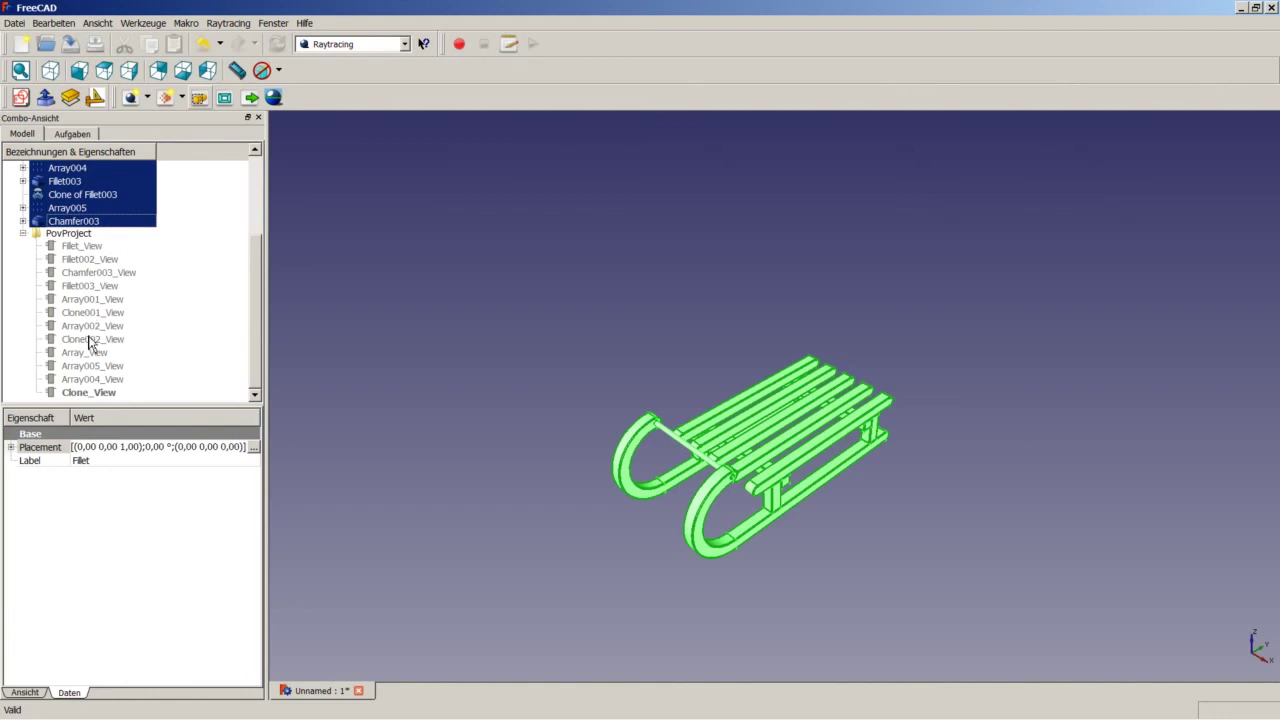
click(23, 233)
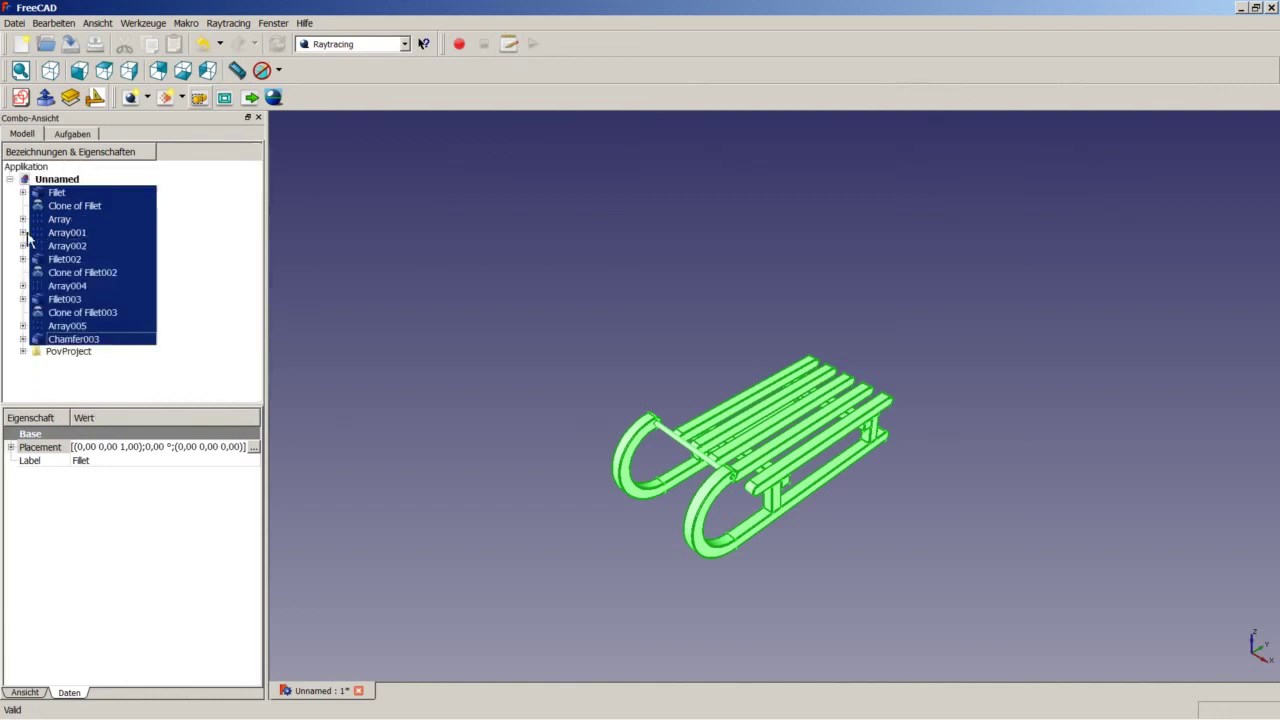
click(366, 242)
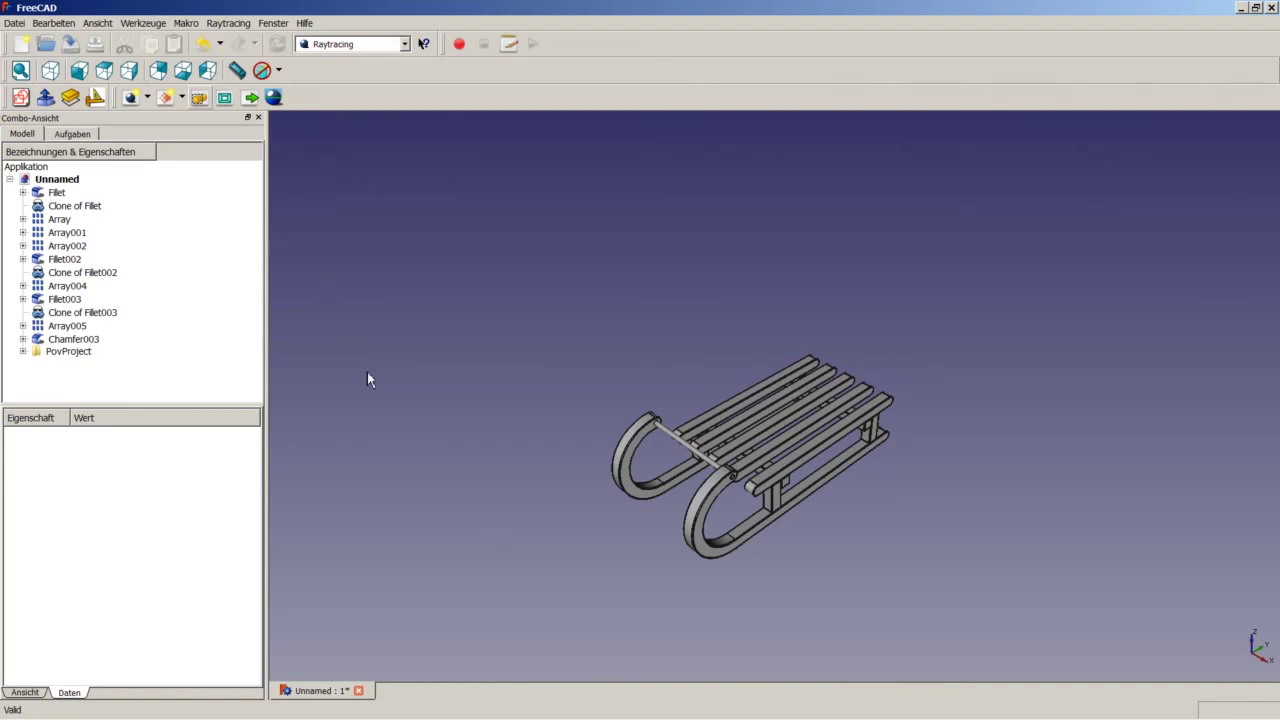
click(274, 98)
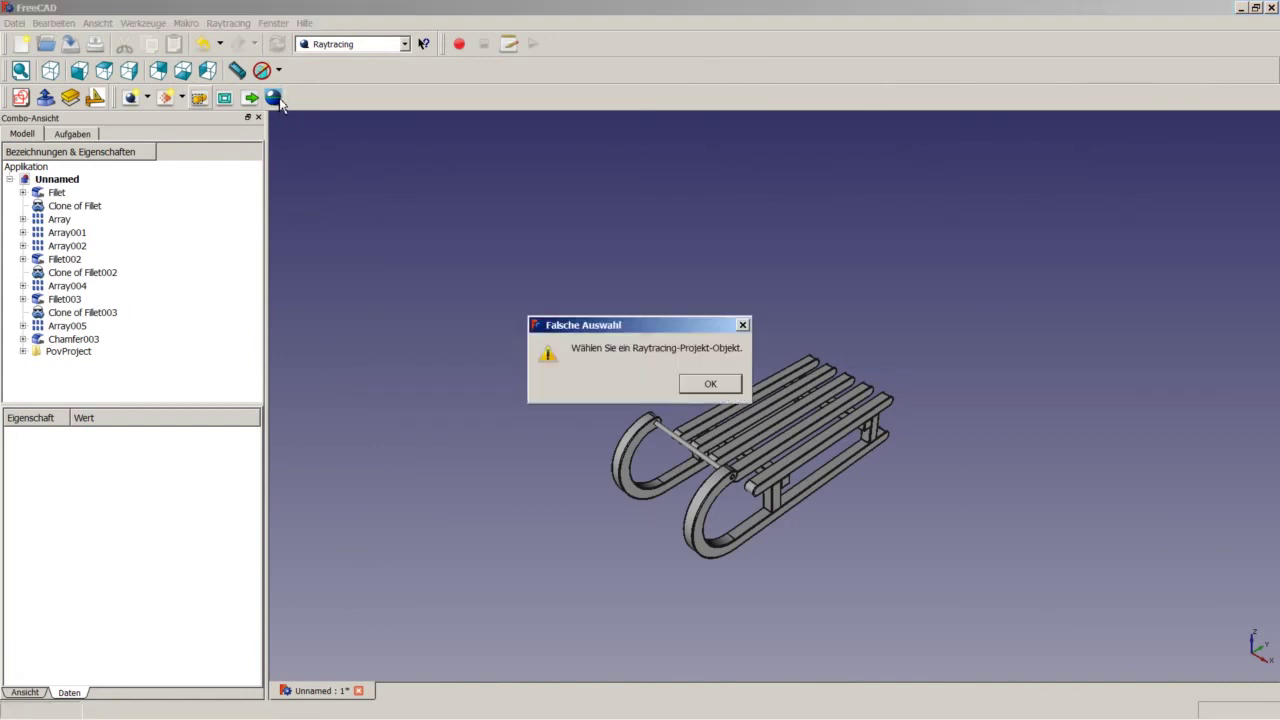
click(704, 388)
click(66, 353)
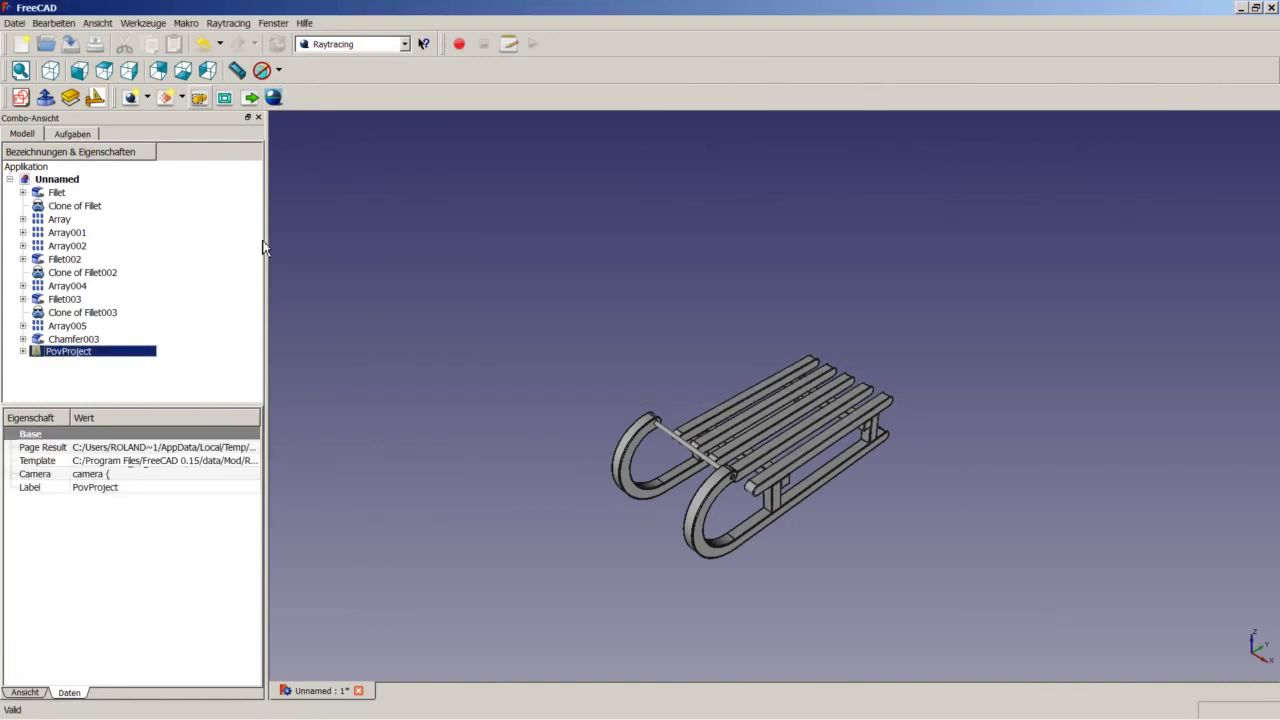
click(274, 98)
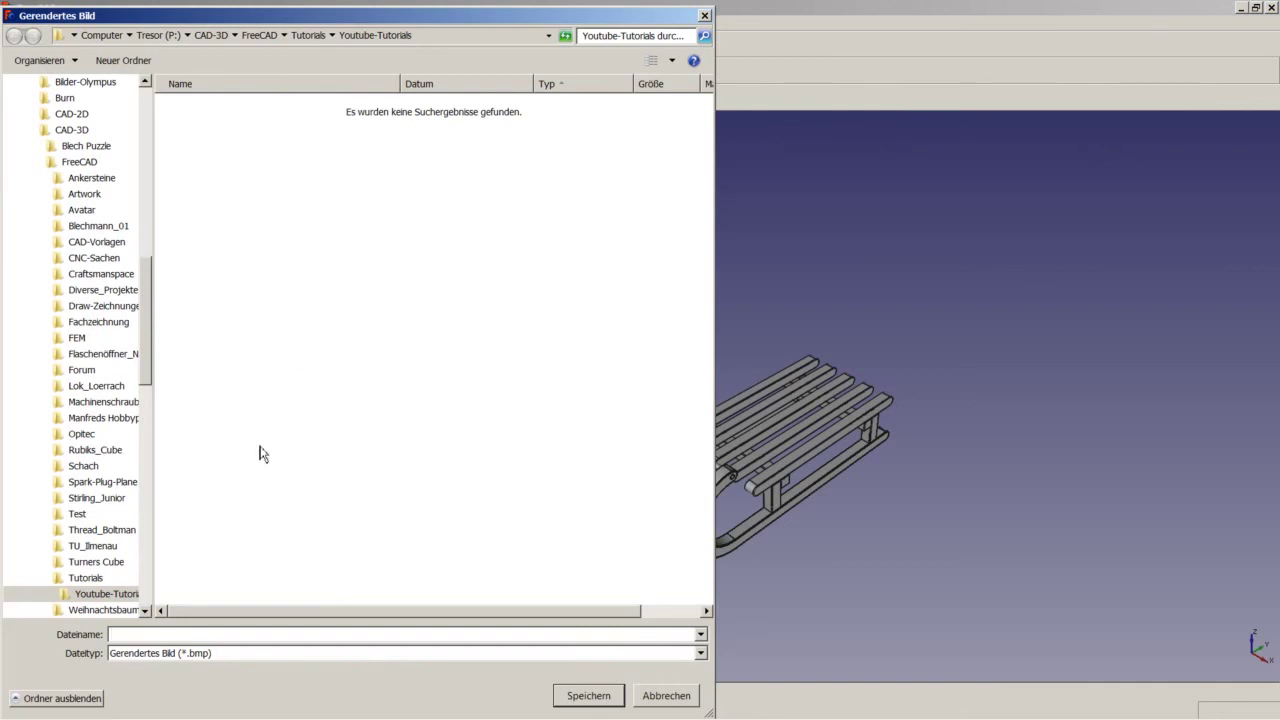
click(650, 700)
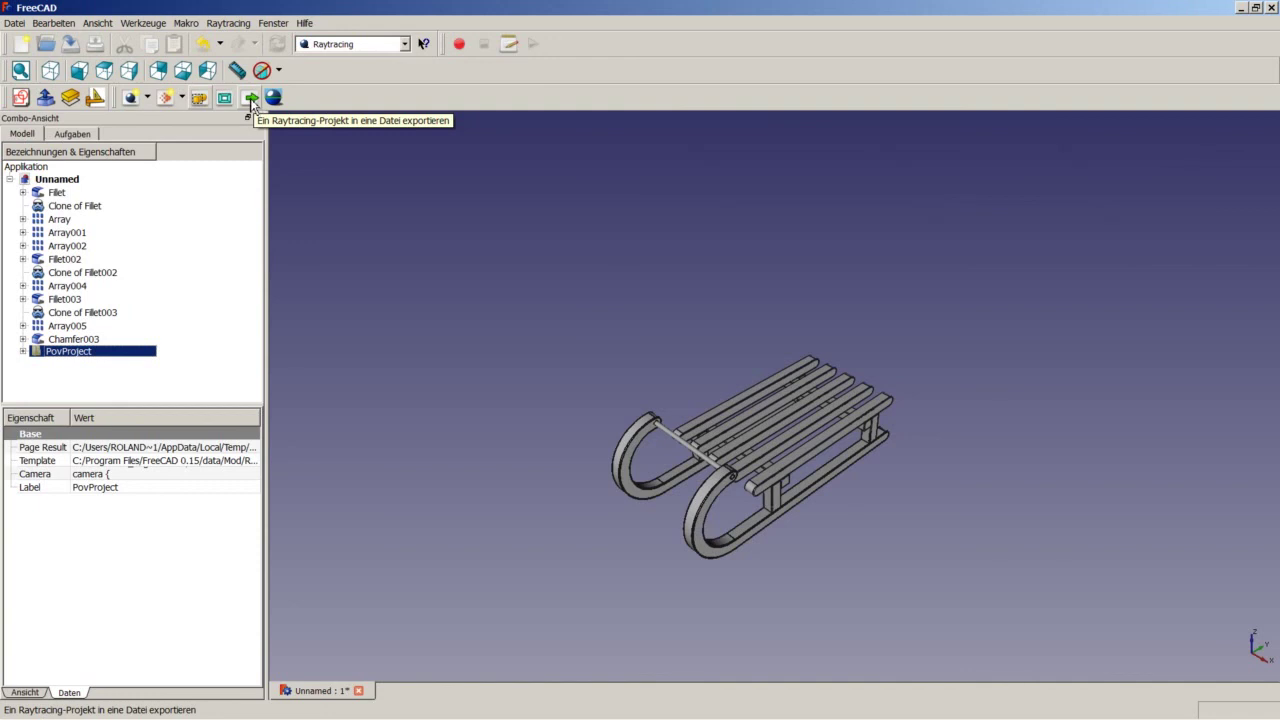
Step: Export PovProject as Schlitten into Eigene Dokumente > POV-Ray > v3.7 > scenes
click(251, 99)
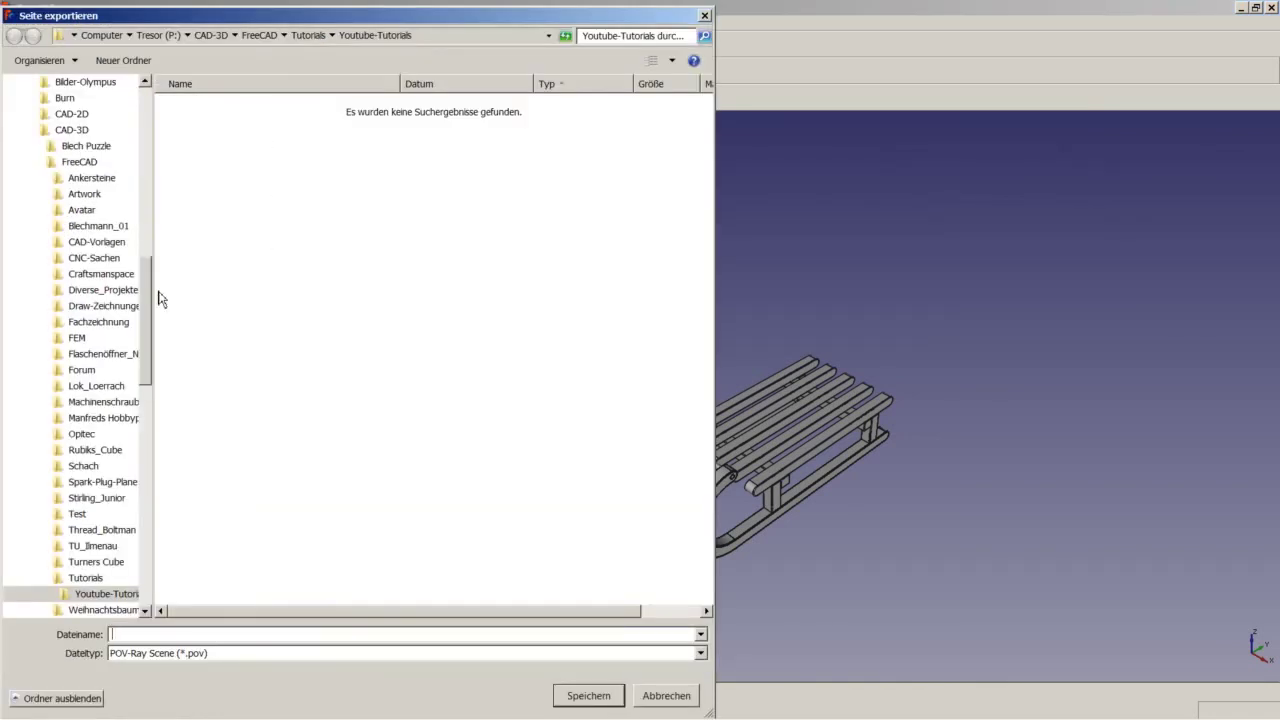
drag(149, 290, 150, 169)
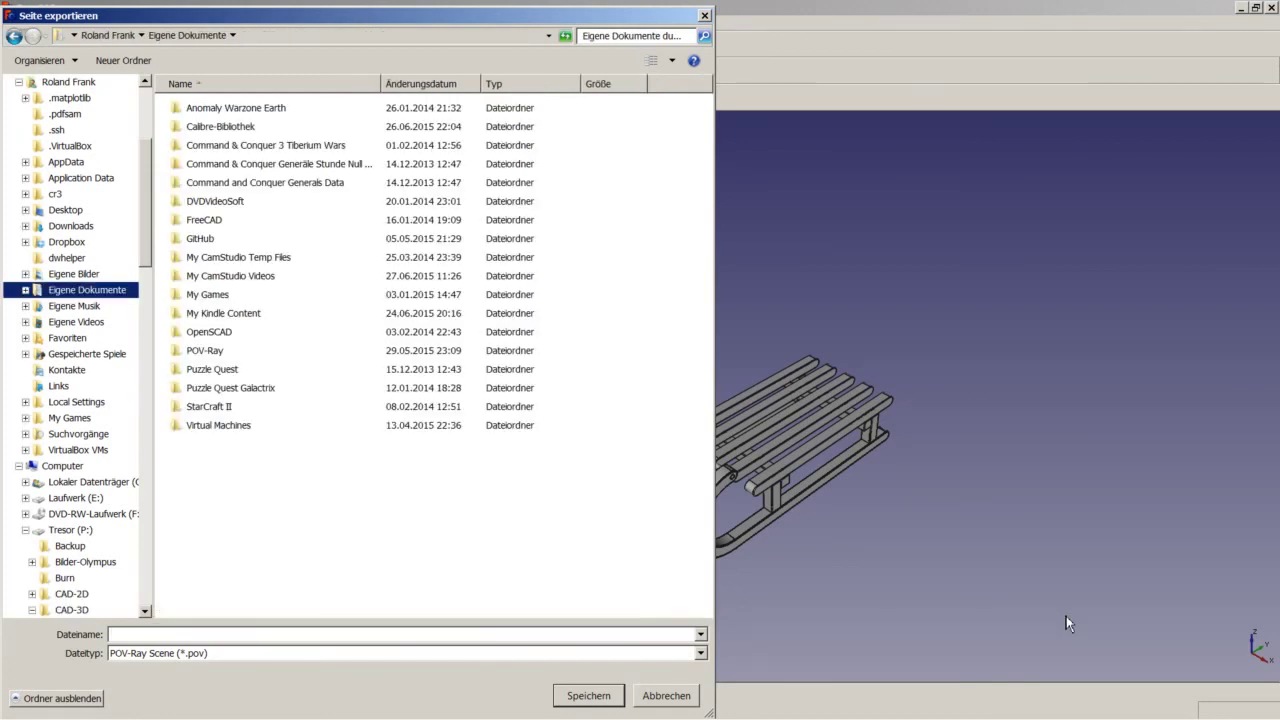
click(26, 290)
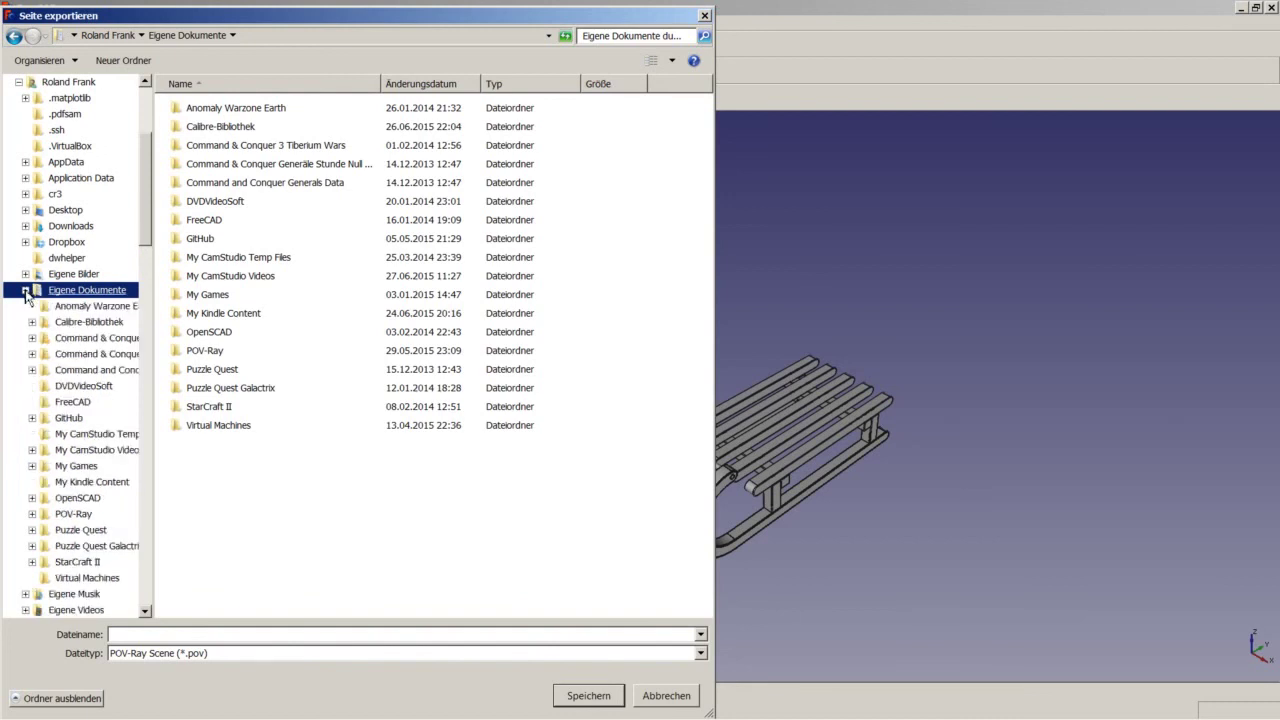
click(33, 514)
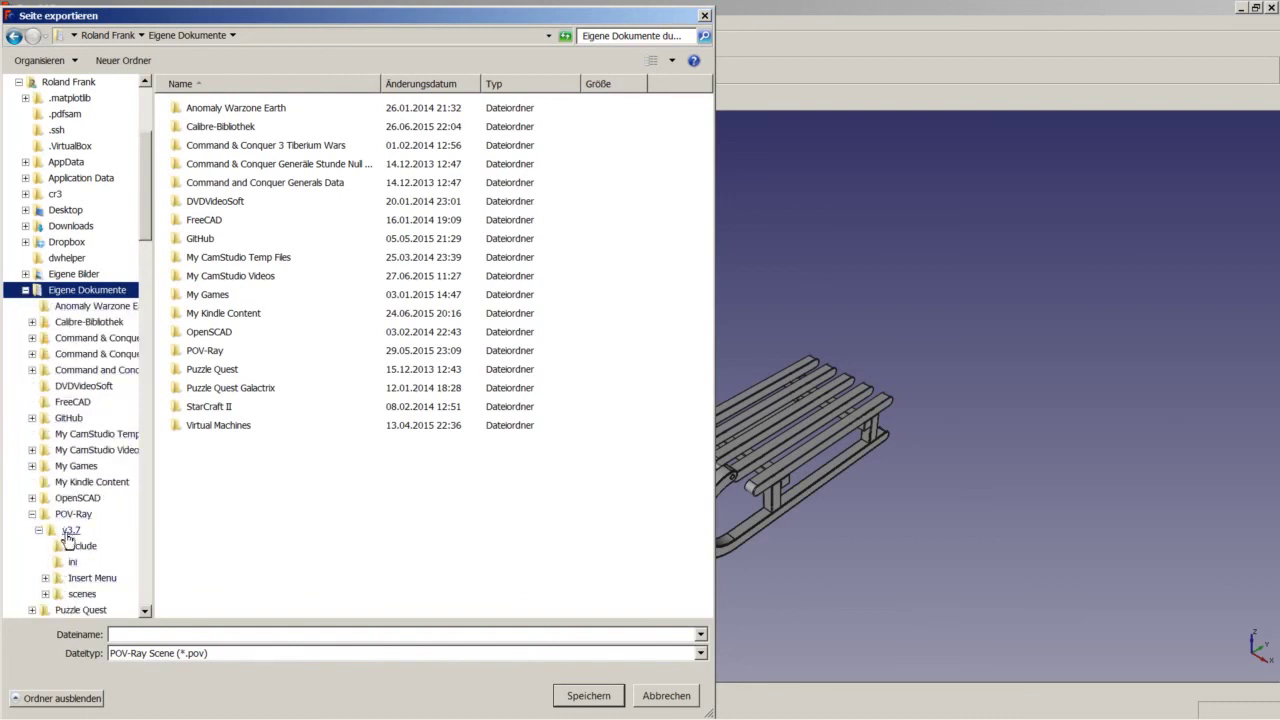
click(82, 594)
click(200, 634)
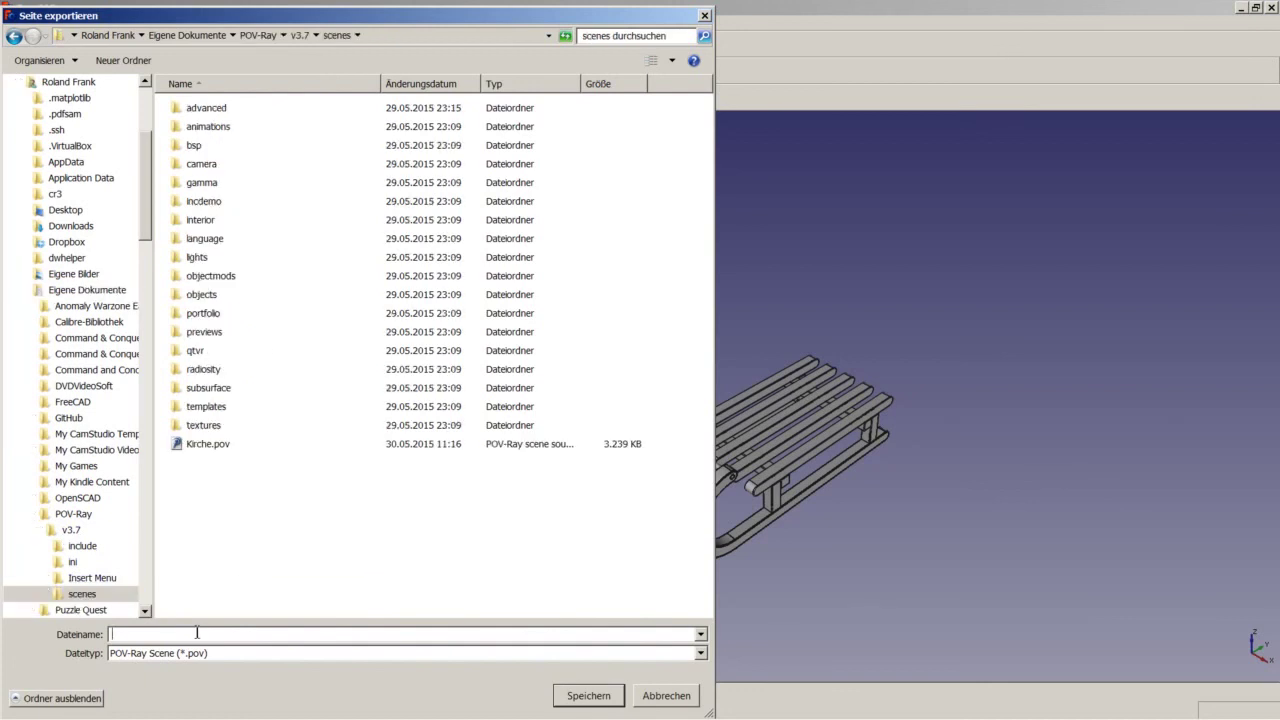
text(Schlitten)
key(Return)
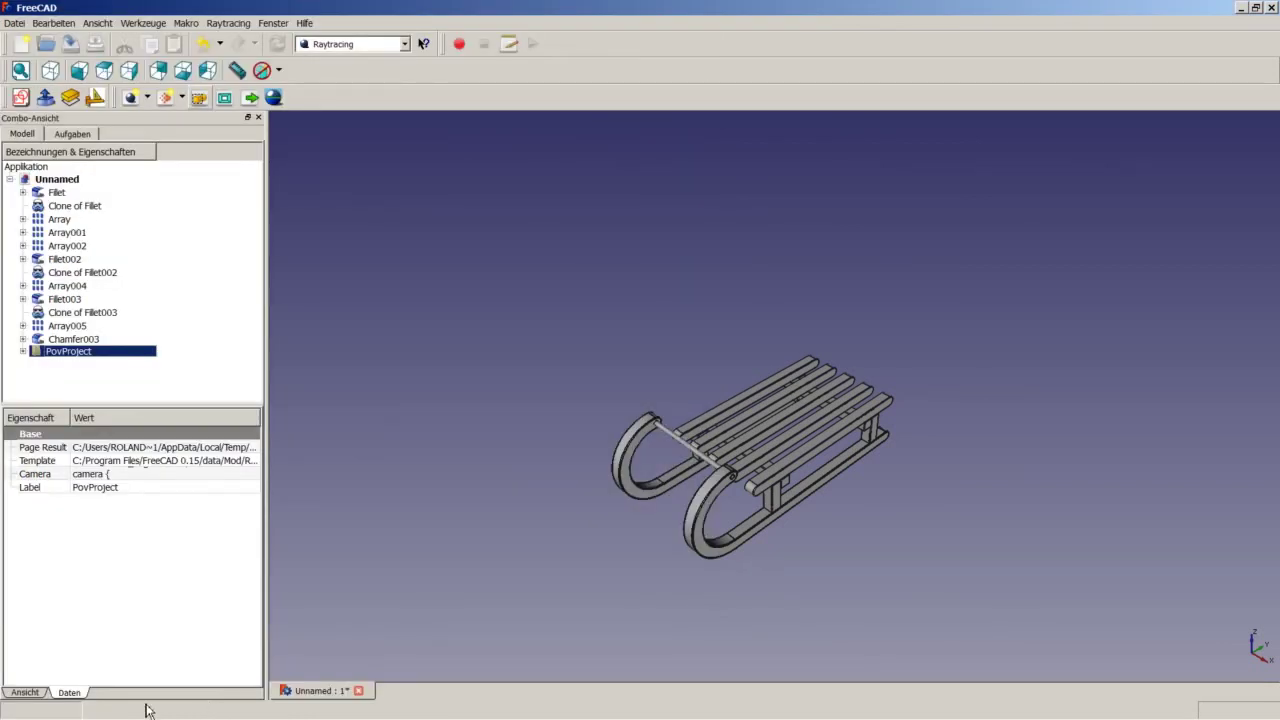
Step: Launch POV-Ray and close the Kirche.pov scene file
click(17, 708)
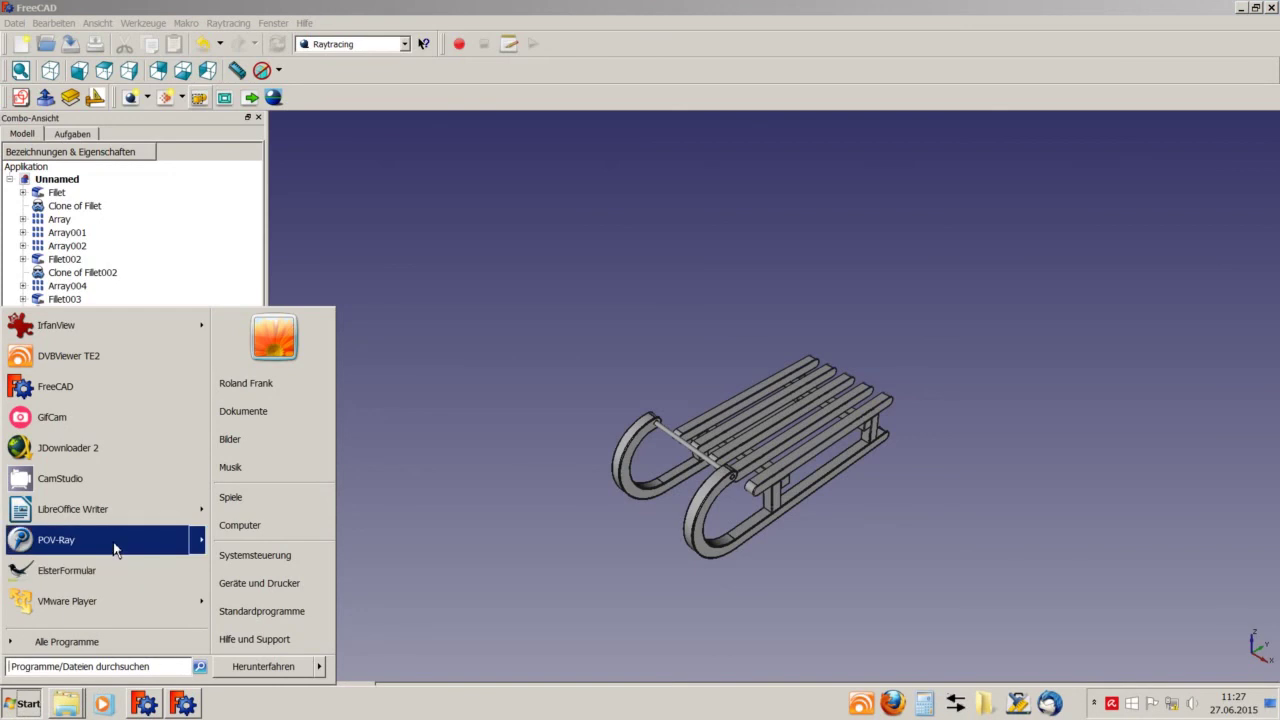
click(56, 540)
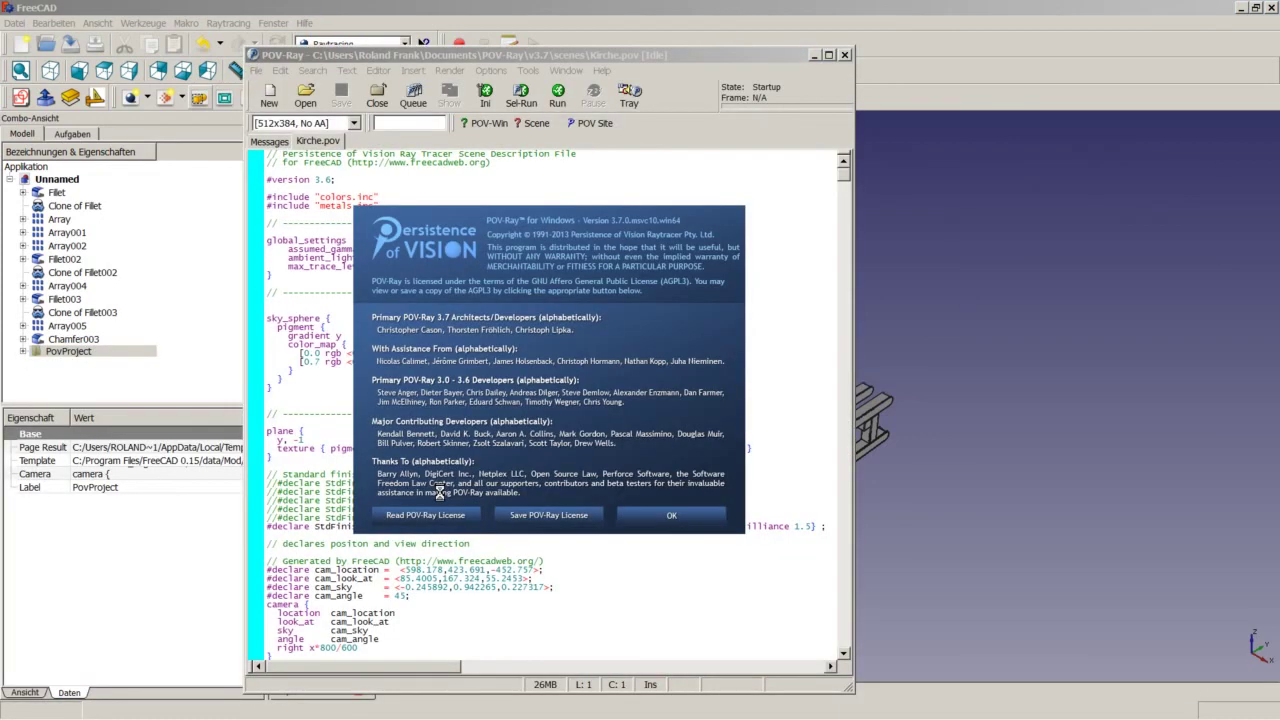
click(667, 515)
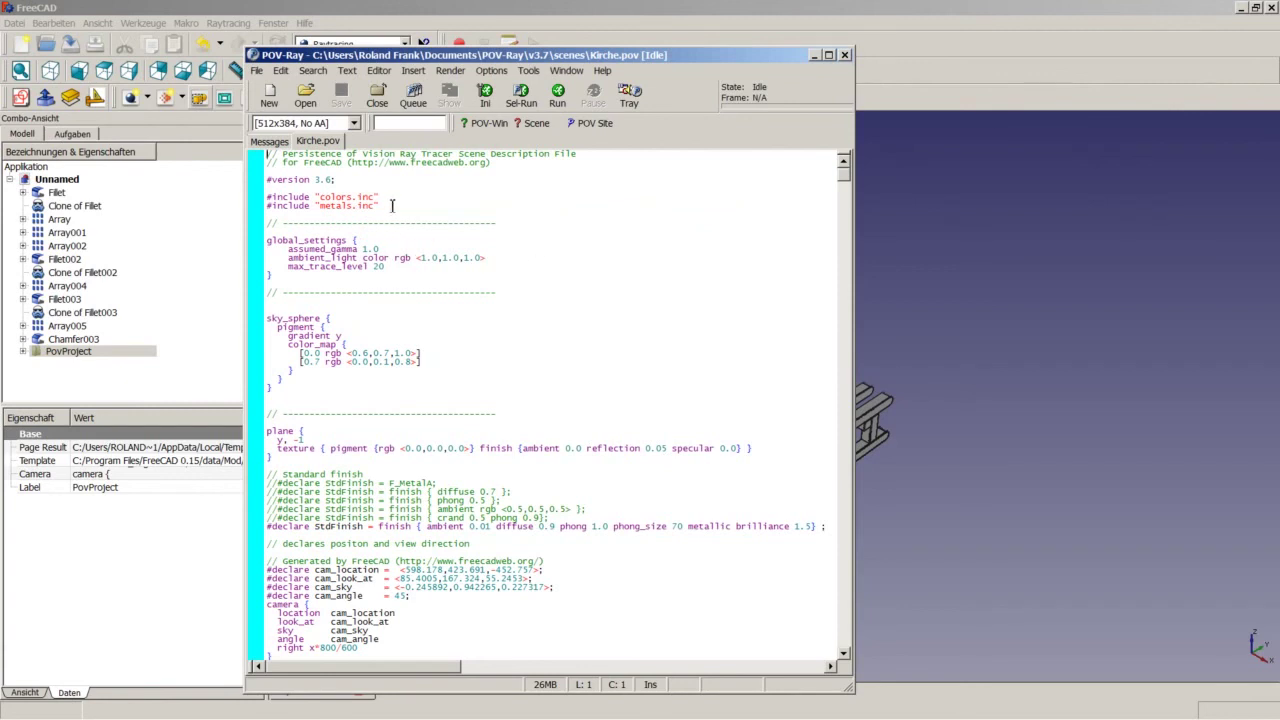
right_click(338, 145)
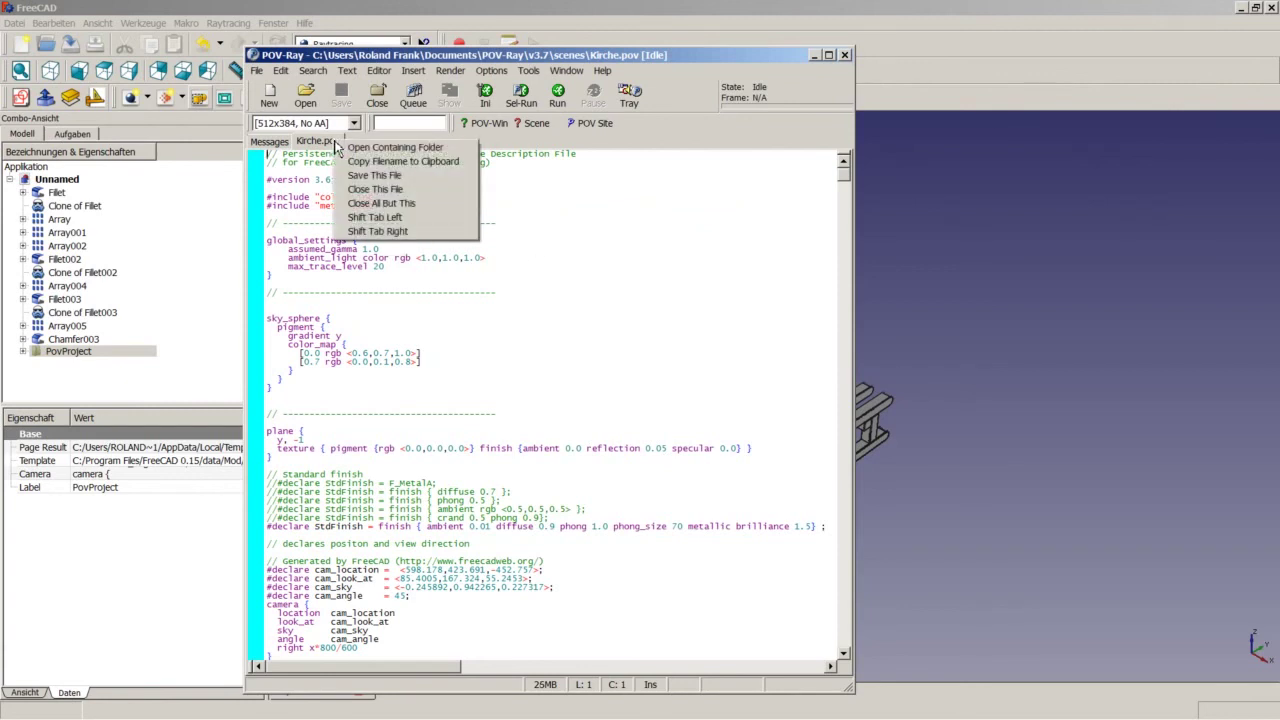
click(405, 189)
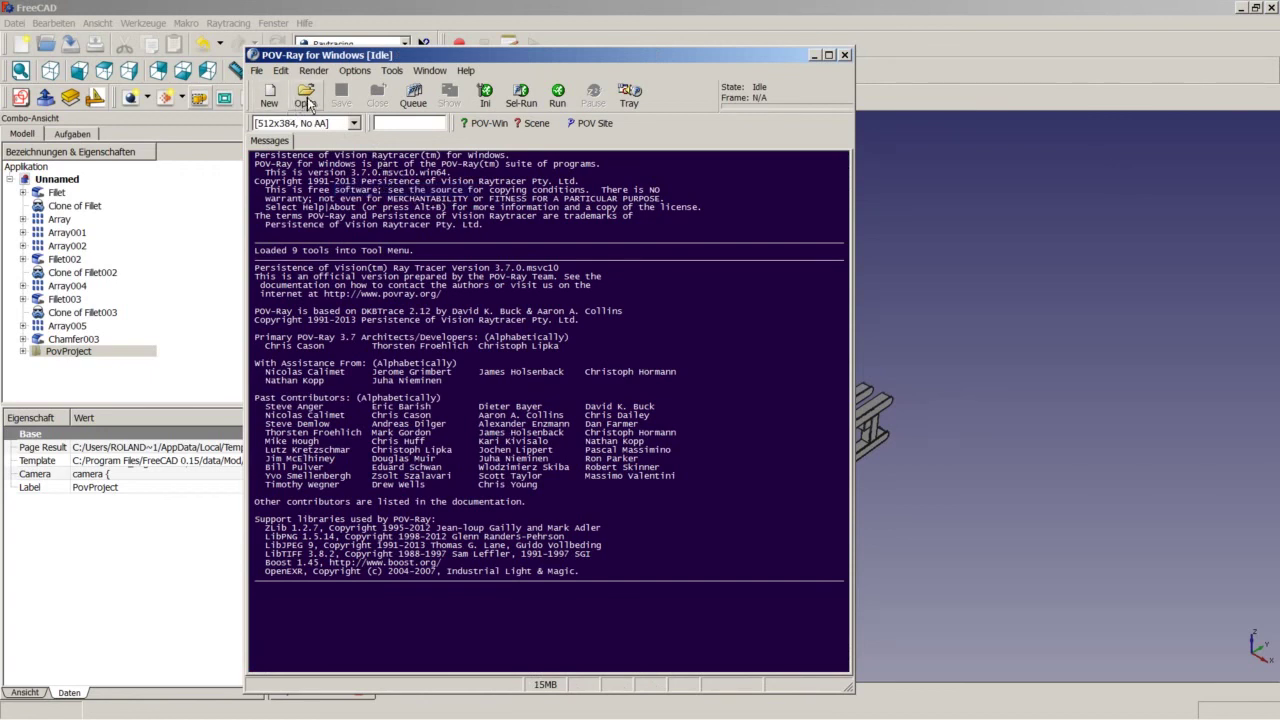
Step: Open Schlitten.pov from the scenes folder in the POV-Ray editor
click(305, 97)
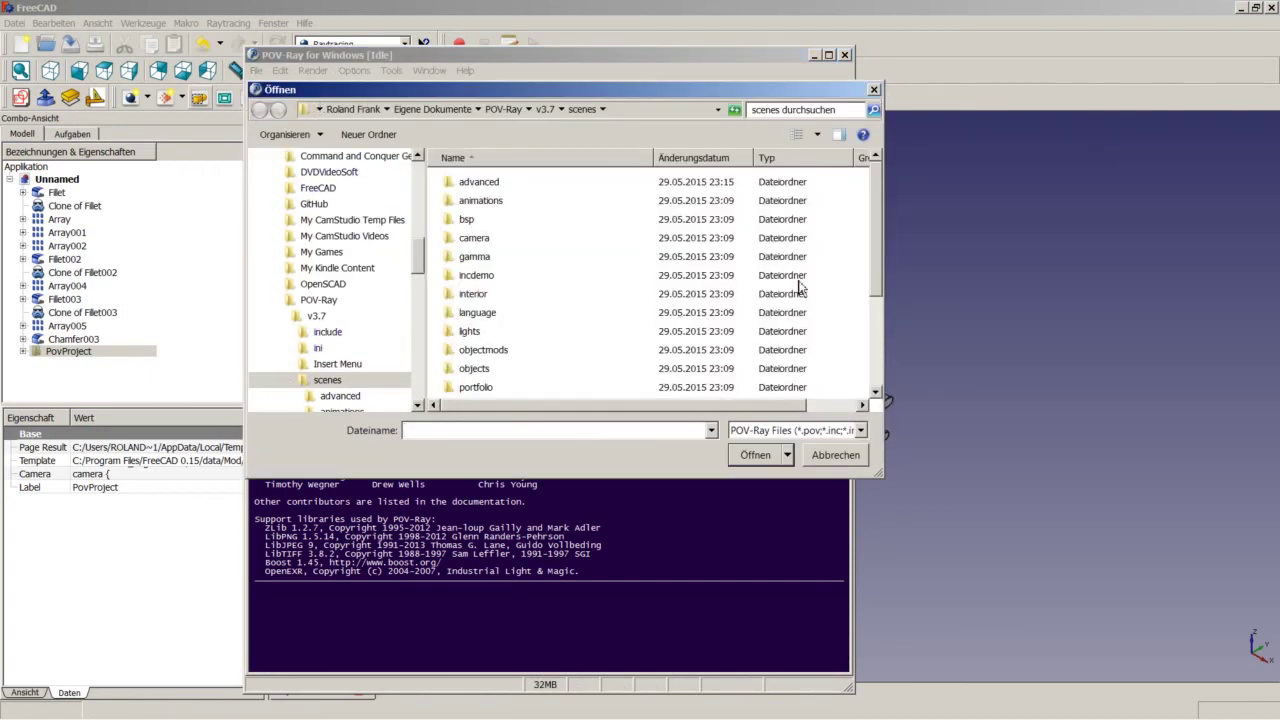
drag(877, 290, 872, 383)
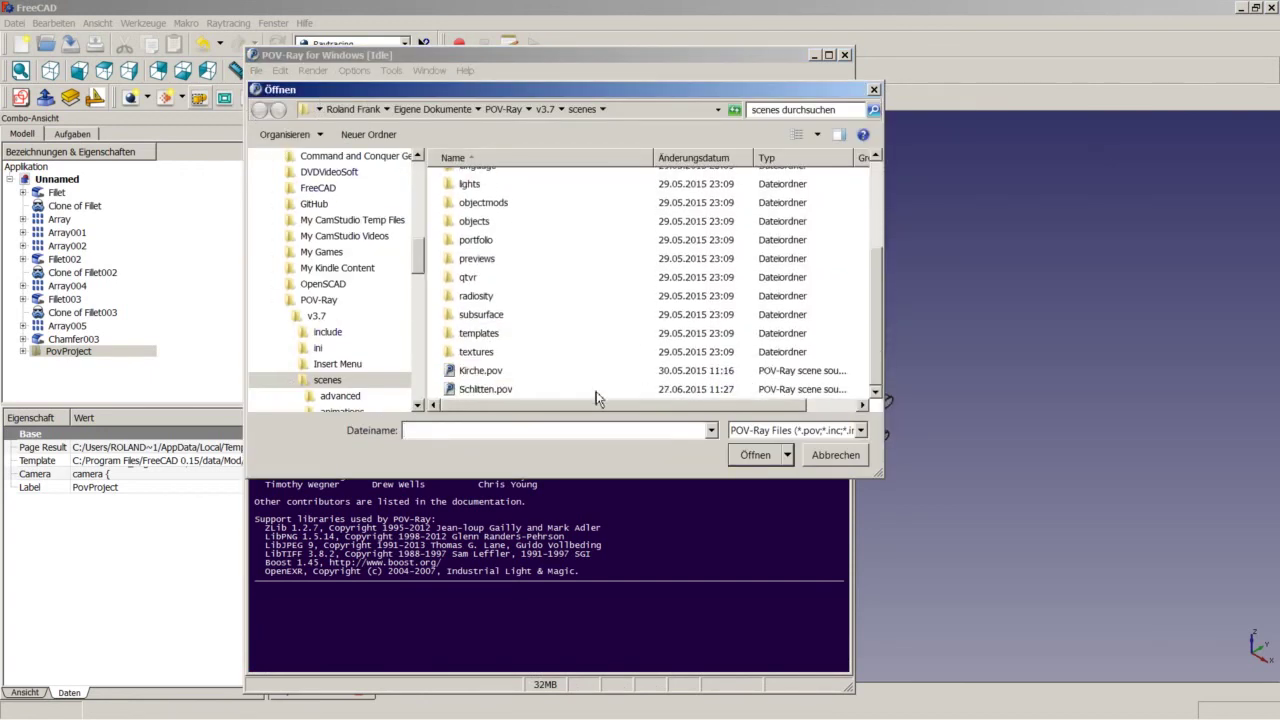
click(498, 390)
click(762, 456)
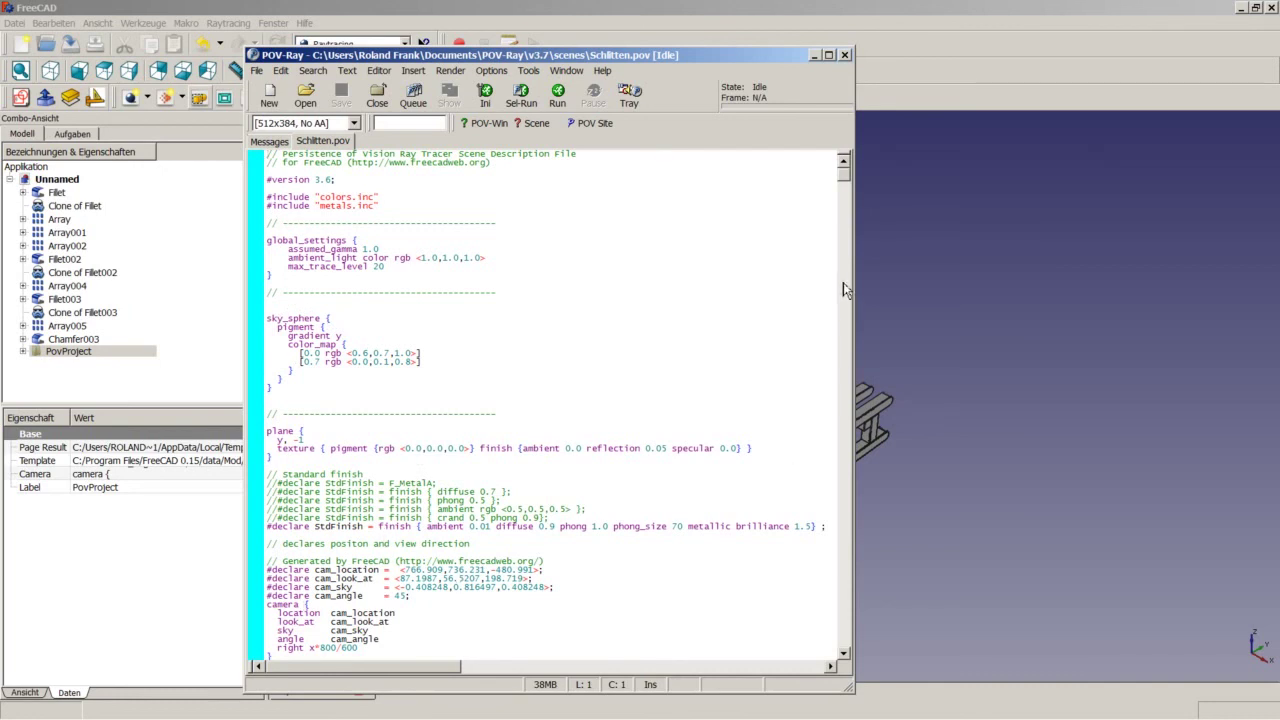
Step: Render the Schlitten scene and acknowledge the sound and output-file notifications
click(845, 656)
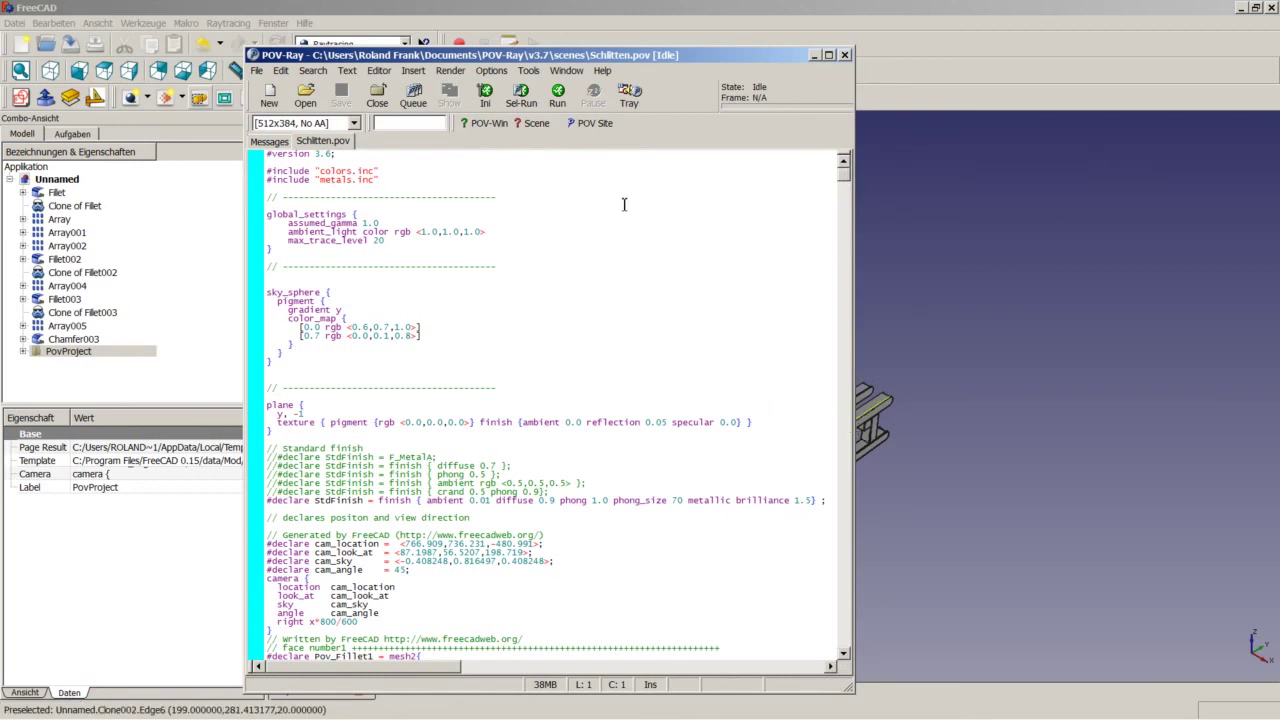
click(557, 95)
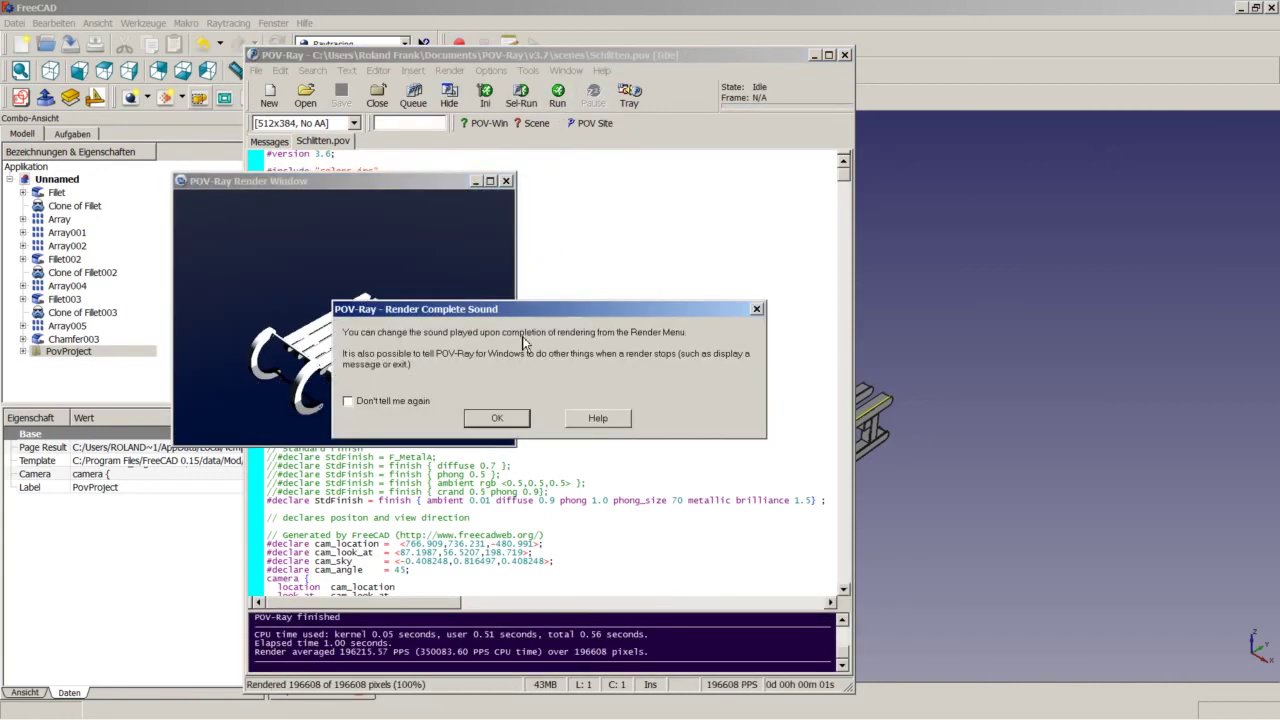
click(501, 420)
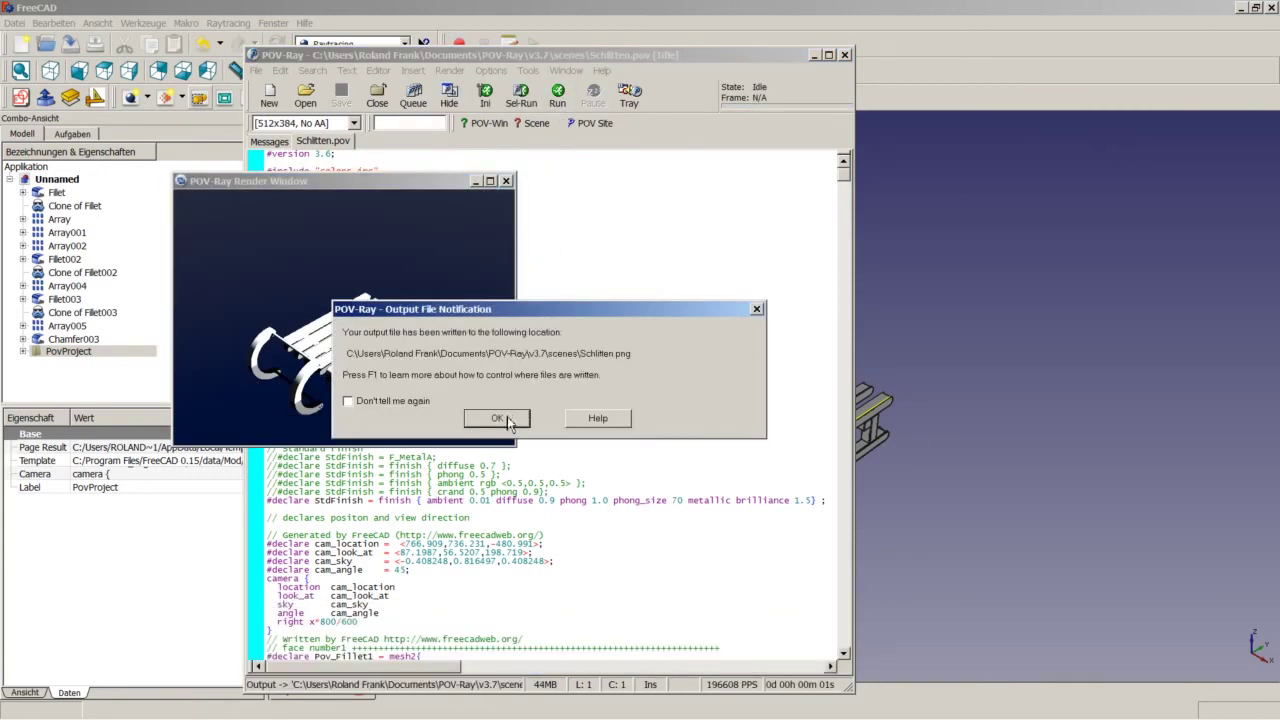
click(508, 420)
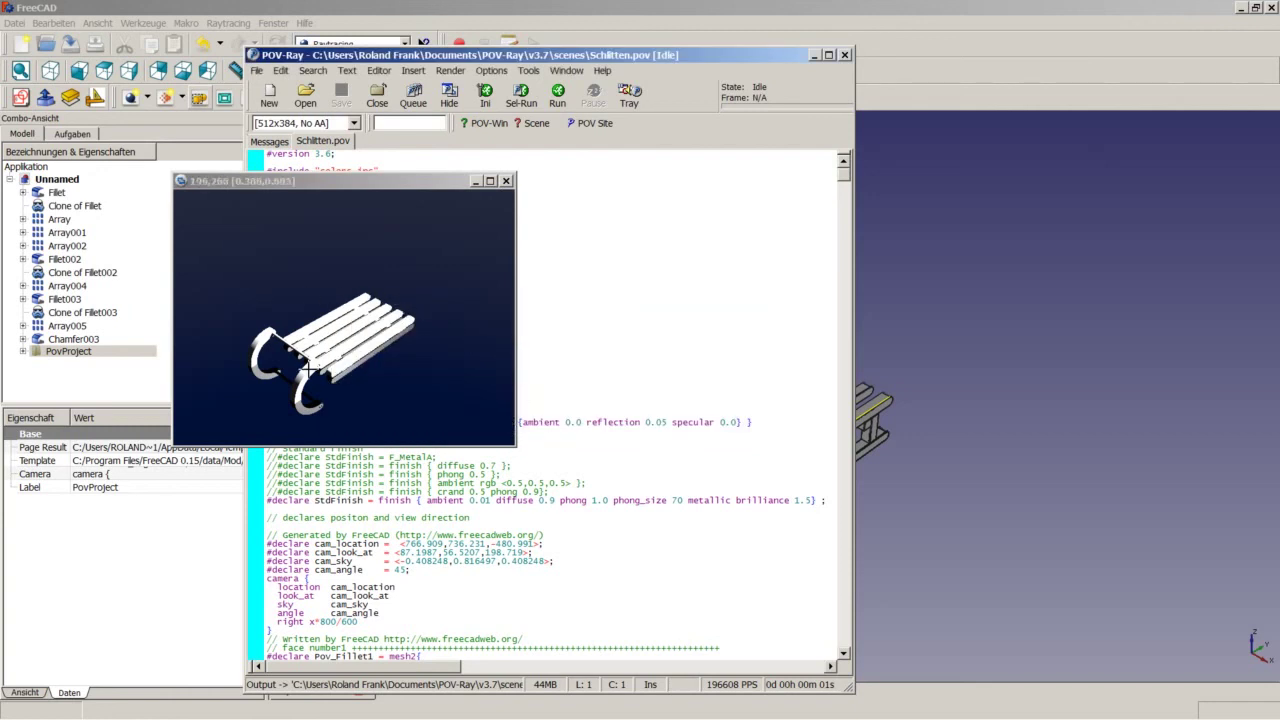